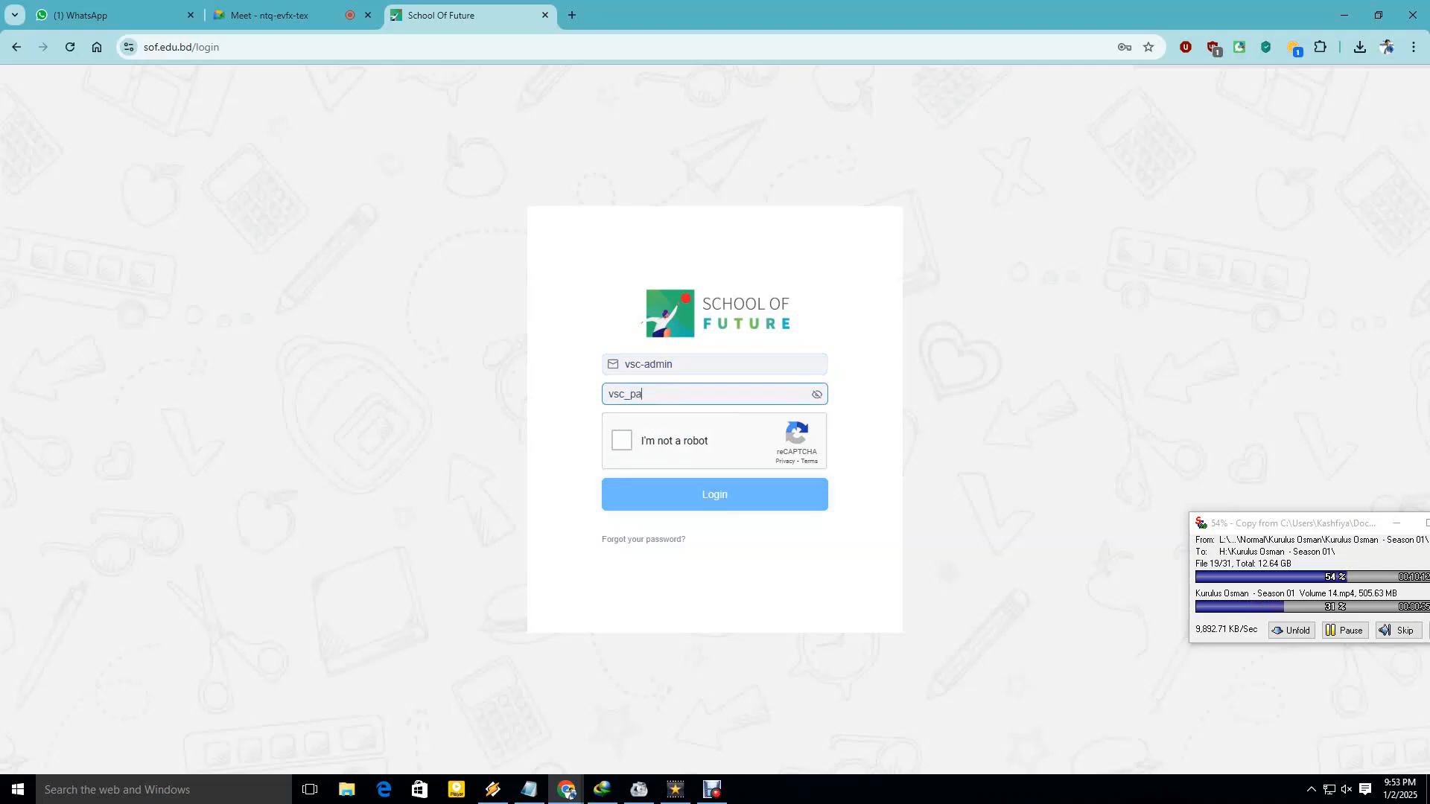
Pass the reCAPTCHA check and log in to the Vietkandi School and College admin account.
left_click(621, 440)
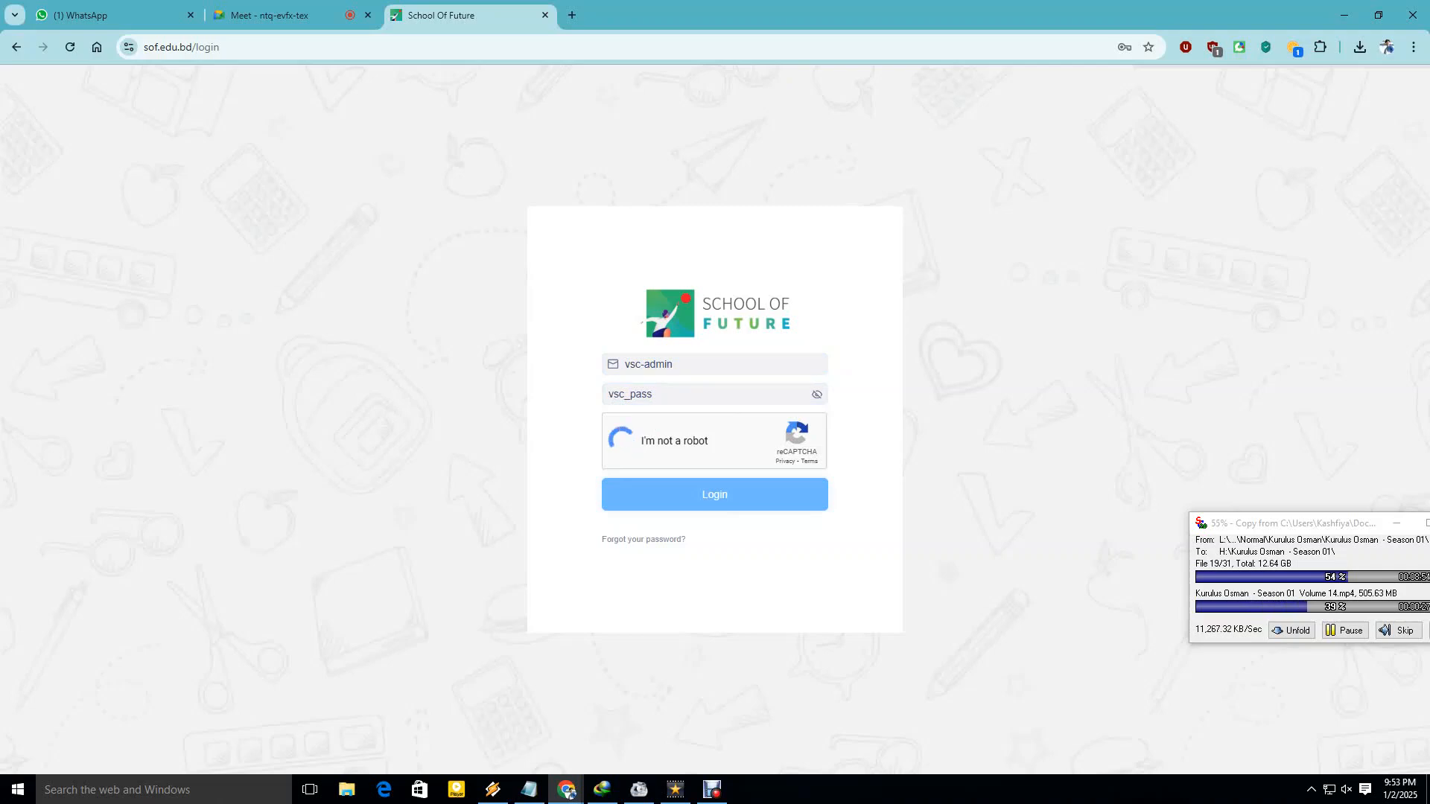
key("Return")
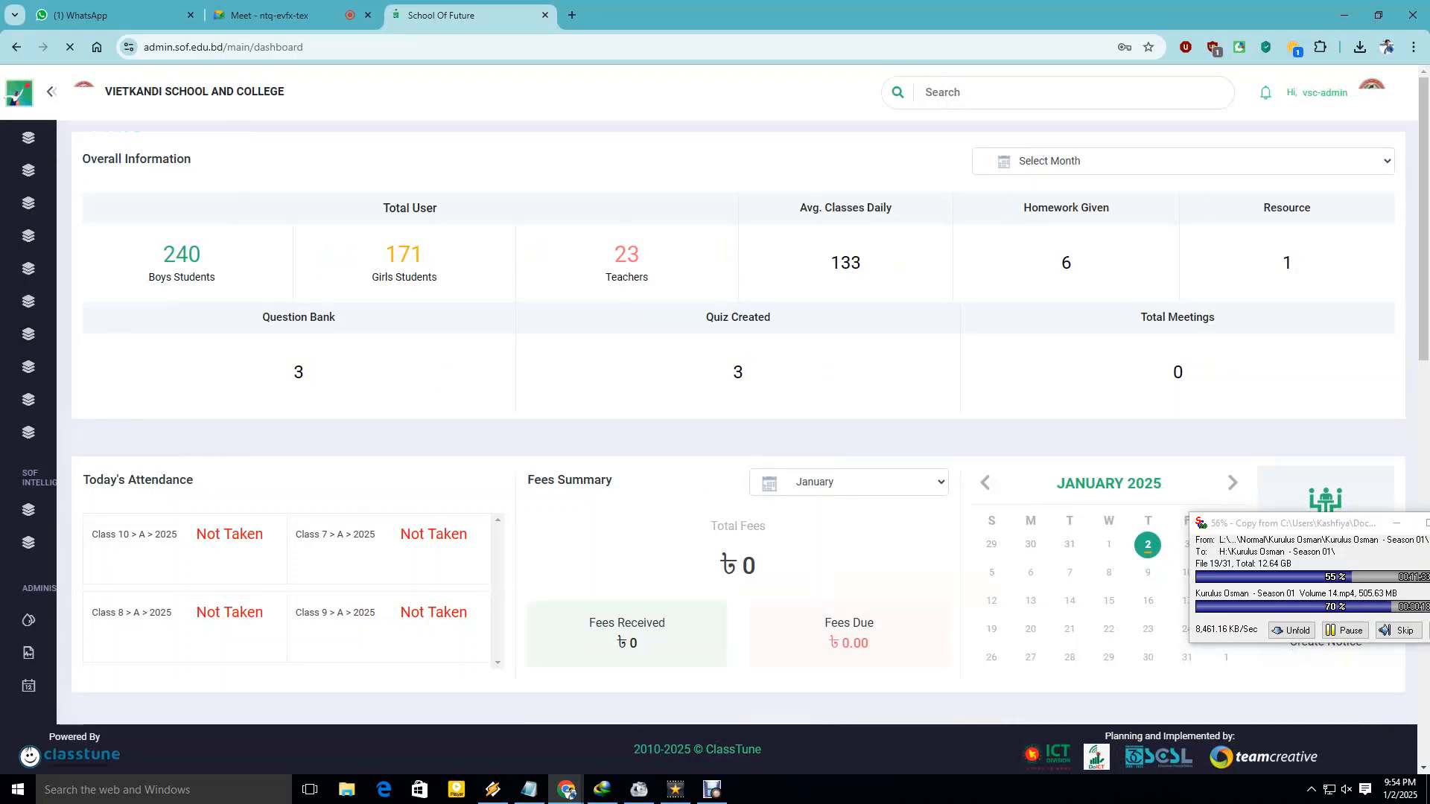
Expand the Student section in the sidebar to show its options.
mouse_move(103, 469)
scroll(102, 470, "up", 5)
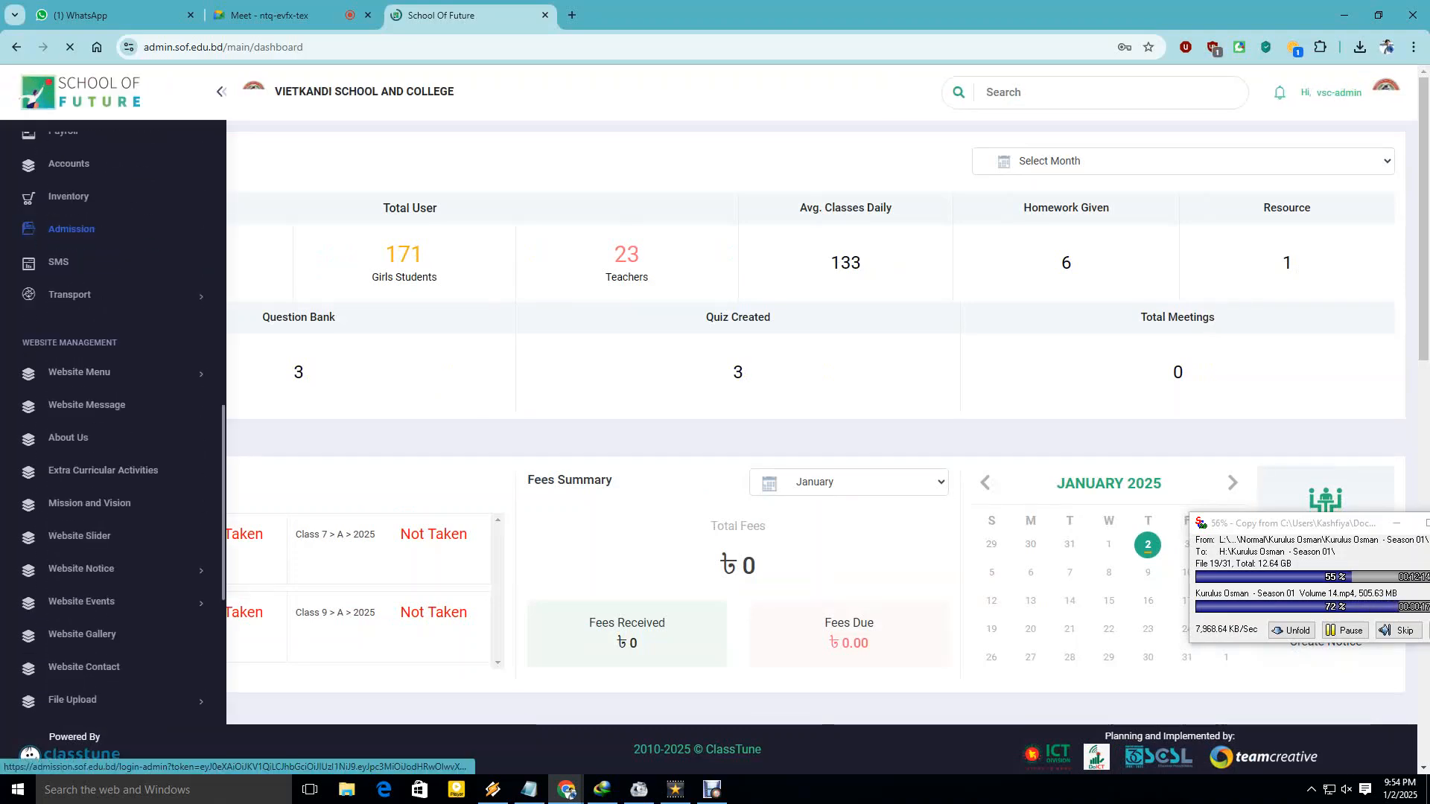
scroll(102, 470, "up", 10)
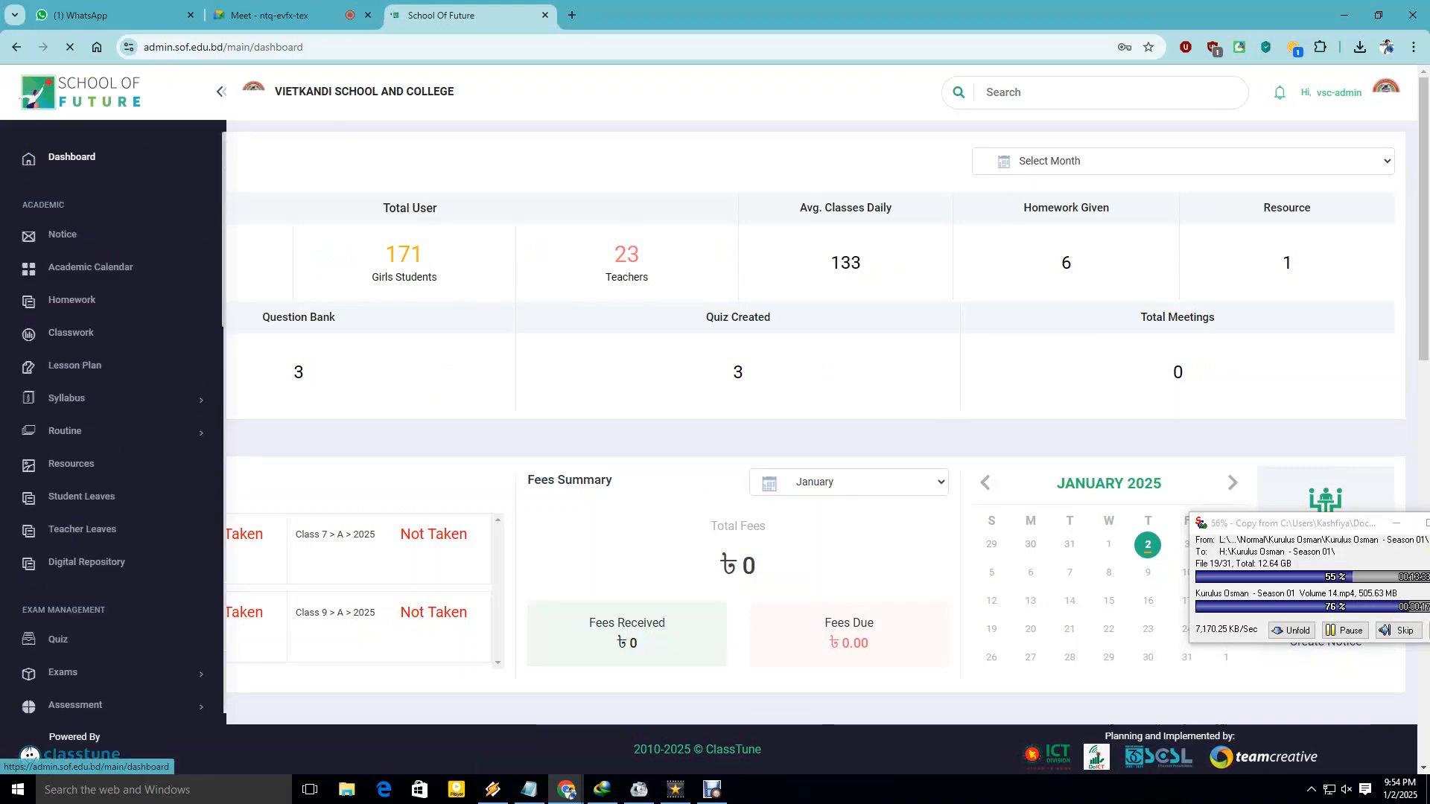
scroll(103, 409, "down", 5)
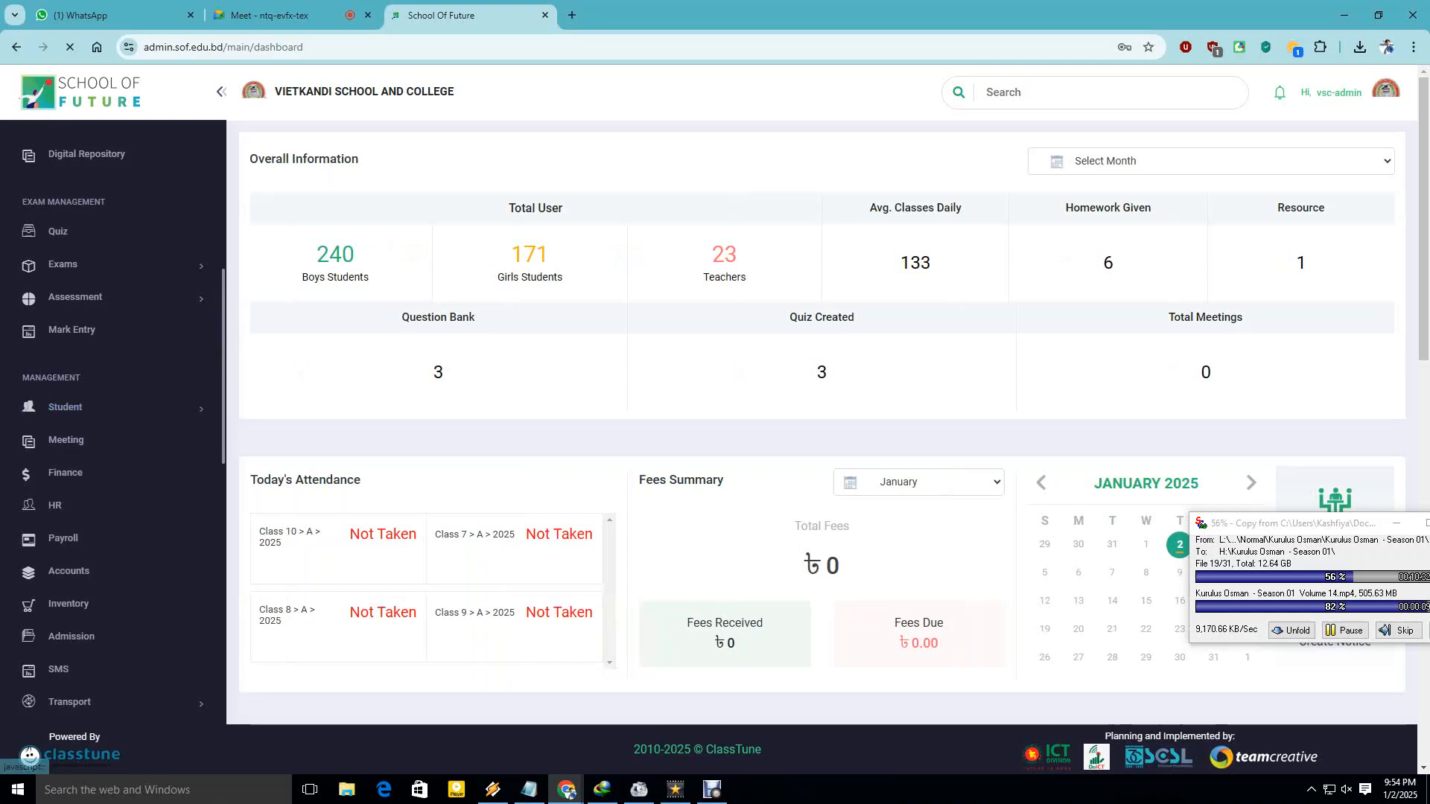
left_click_drag(22, 378, 80, 378)
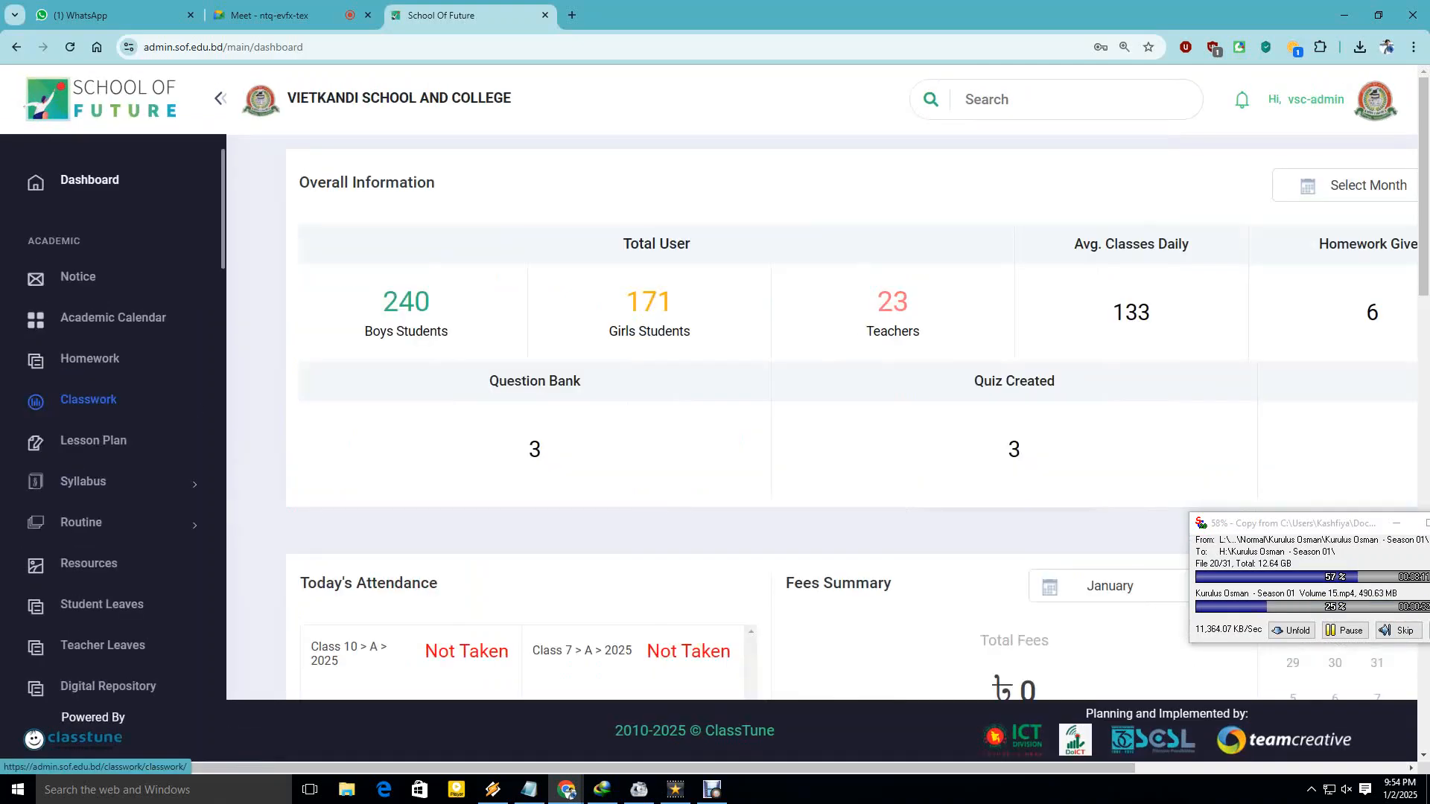
scroll(105, 406, "down", 3)
scroll(112, 417, "down", 5)
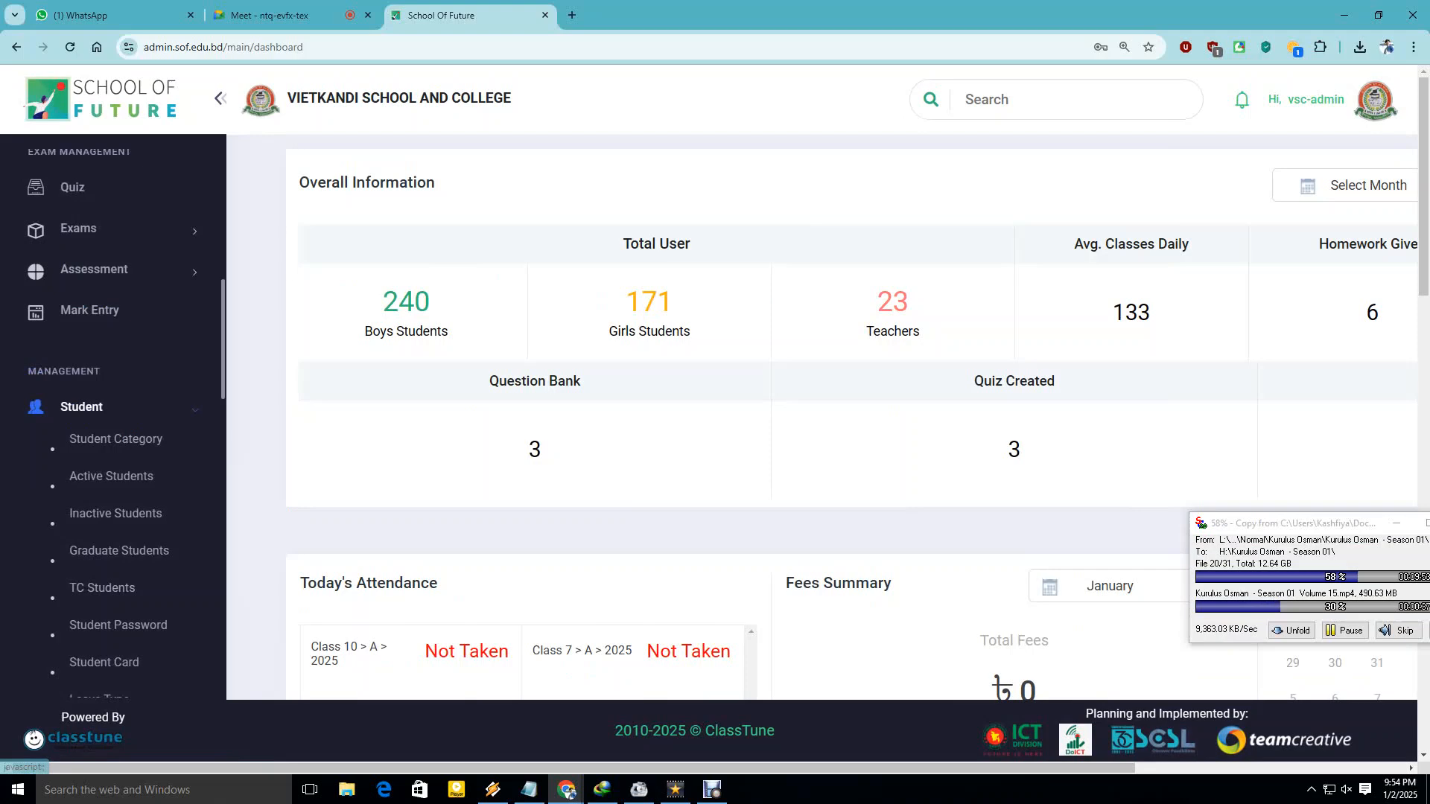
left_click_drag(23, 370, 101, 372)
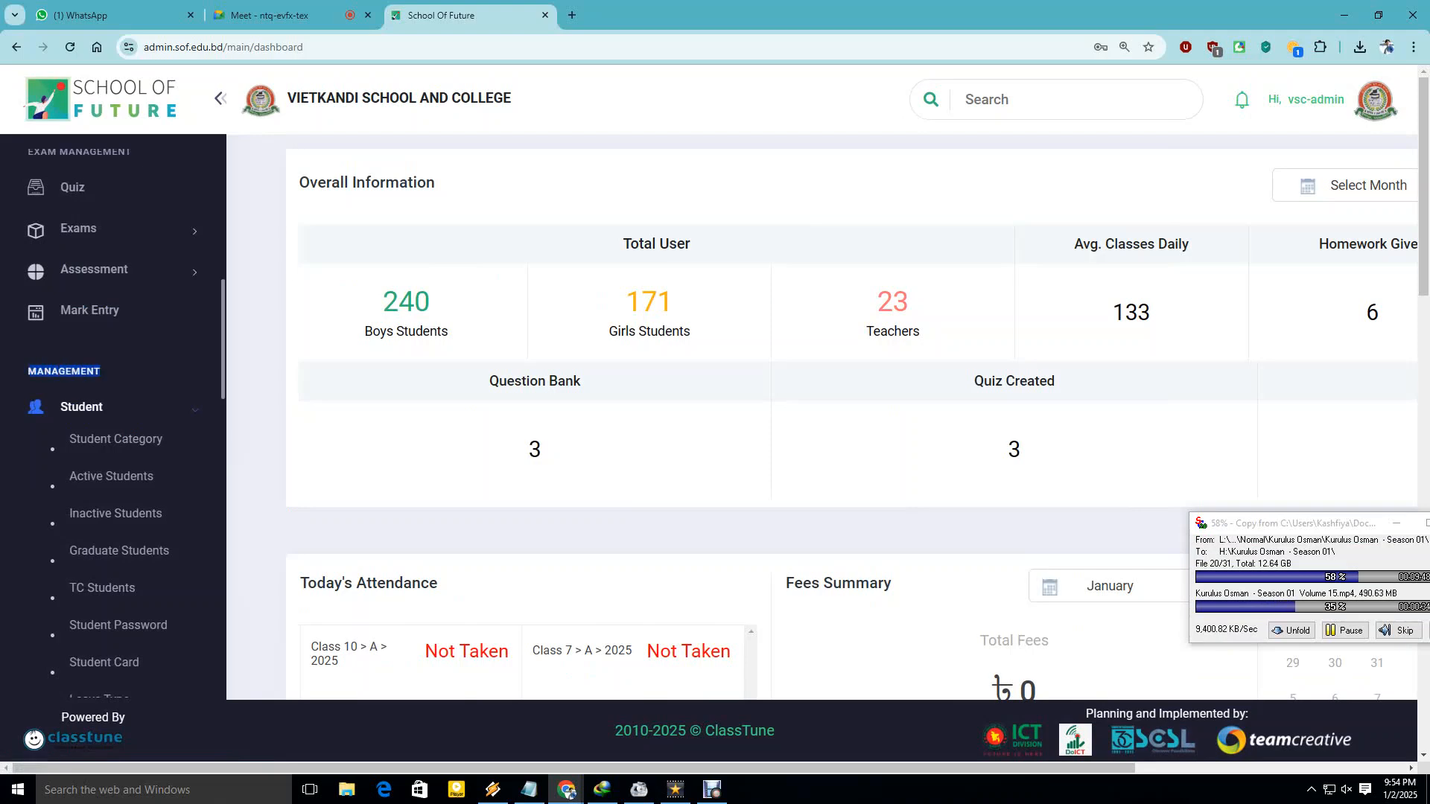
left_click(81, 406)
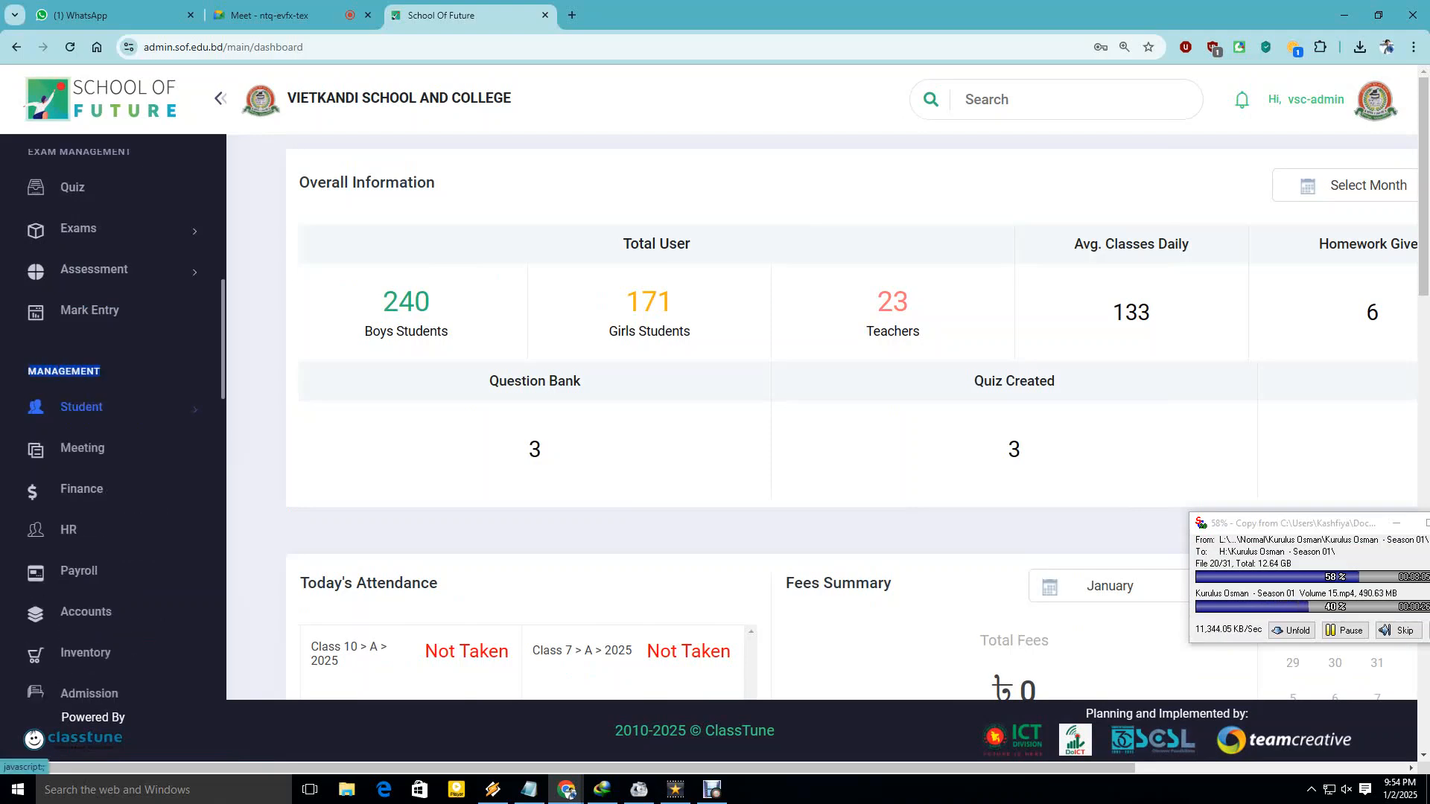
left_click(81, 407)
scroll(81, 406, "down", 1)
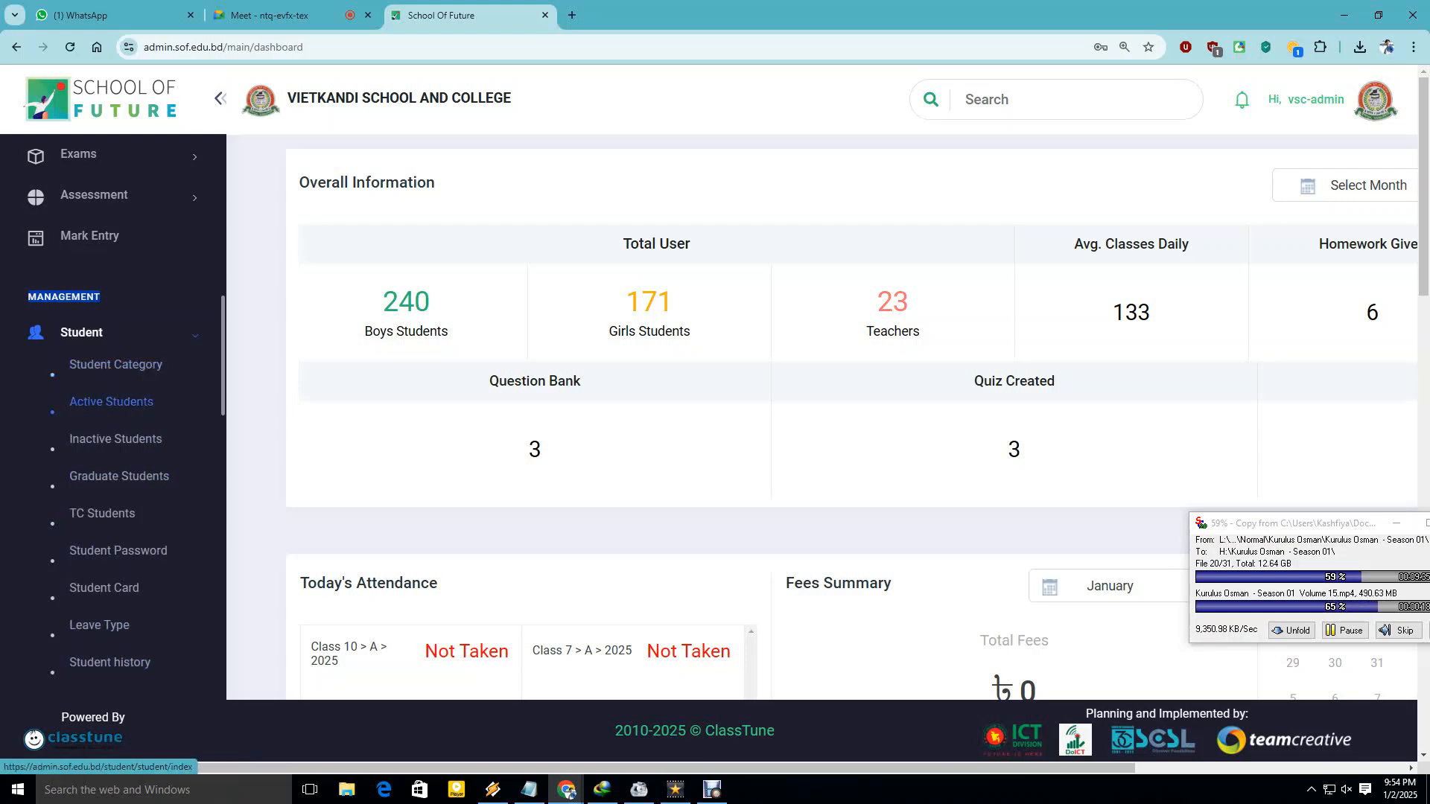
Open Active Students in a new tab and switch to it.
right_click(119, 406)
left_click(157, 419)
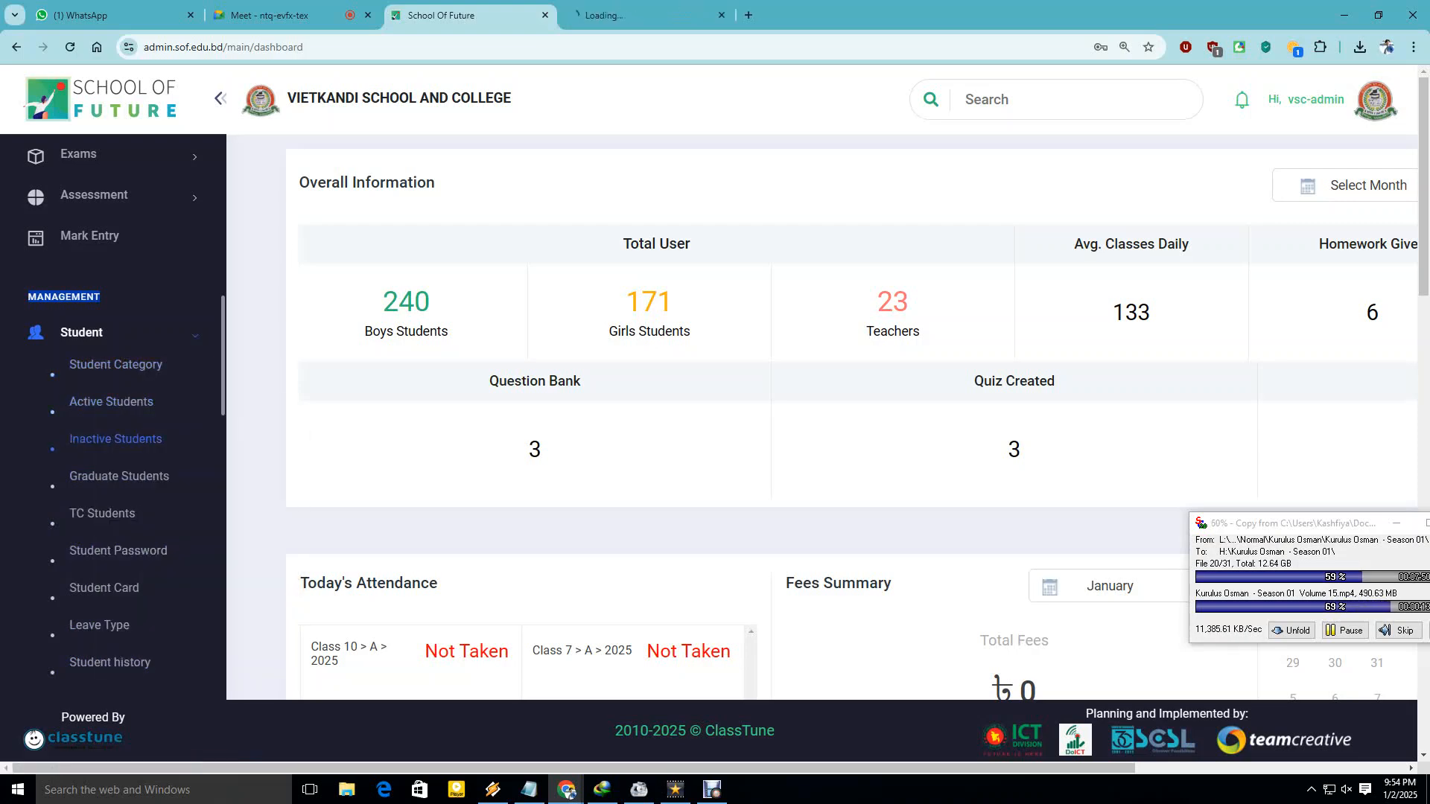
left_click(639, 16)
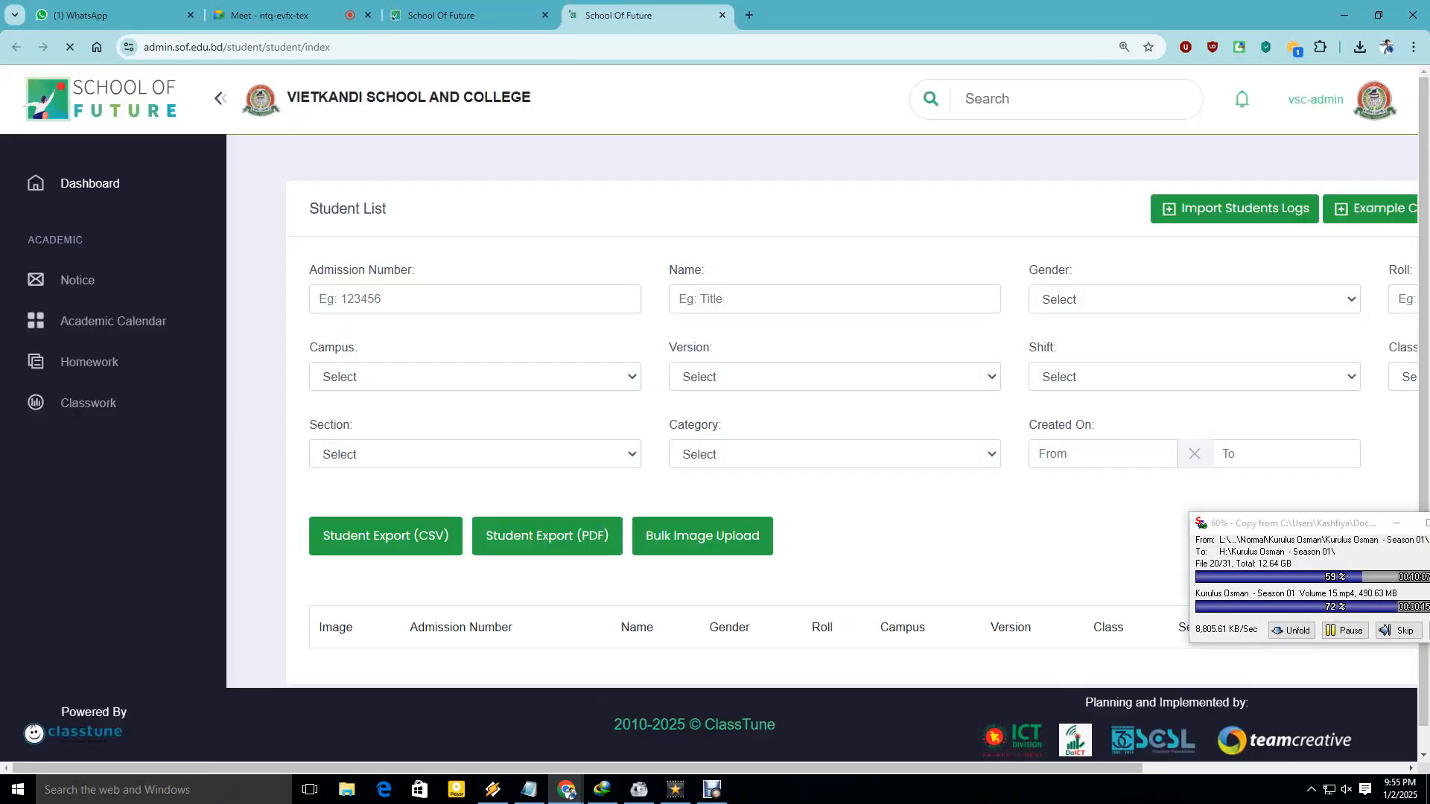
Scroll the Student List table and inspect admission number 110028 in the first row.
scroll(745, 410, "down", 6)
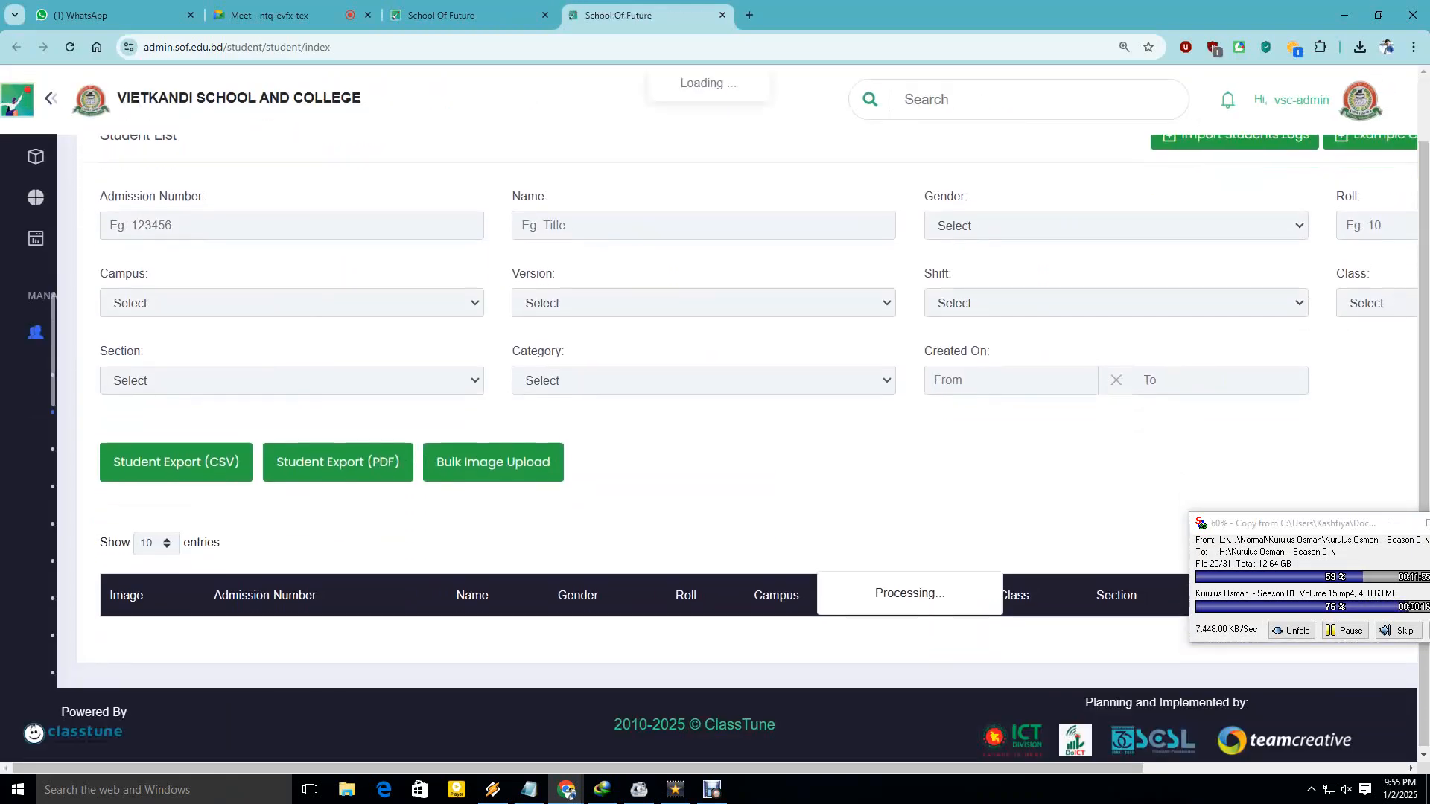
scroll(744, 409, "down", 6)
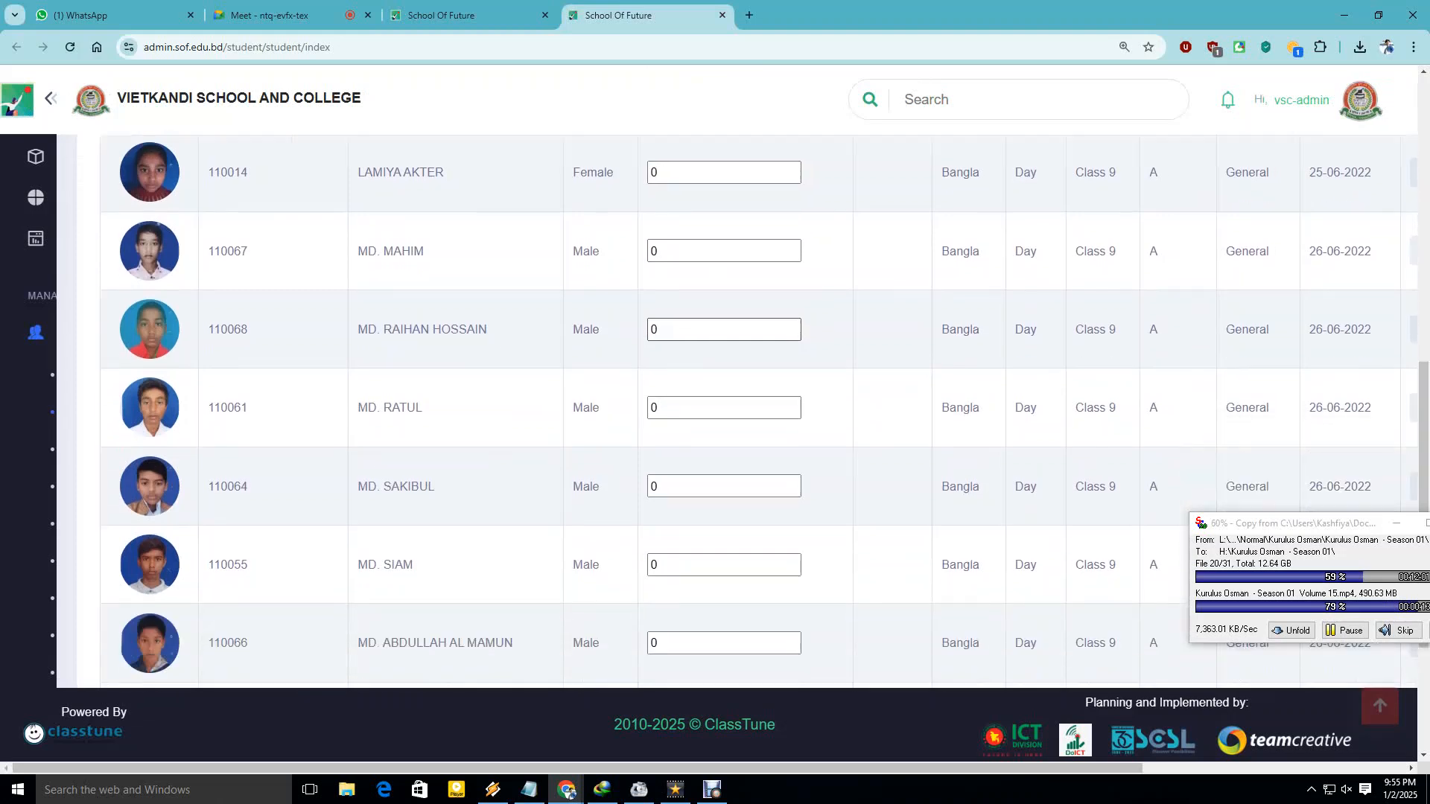
scroll(745, 409, "up", 8)
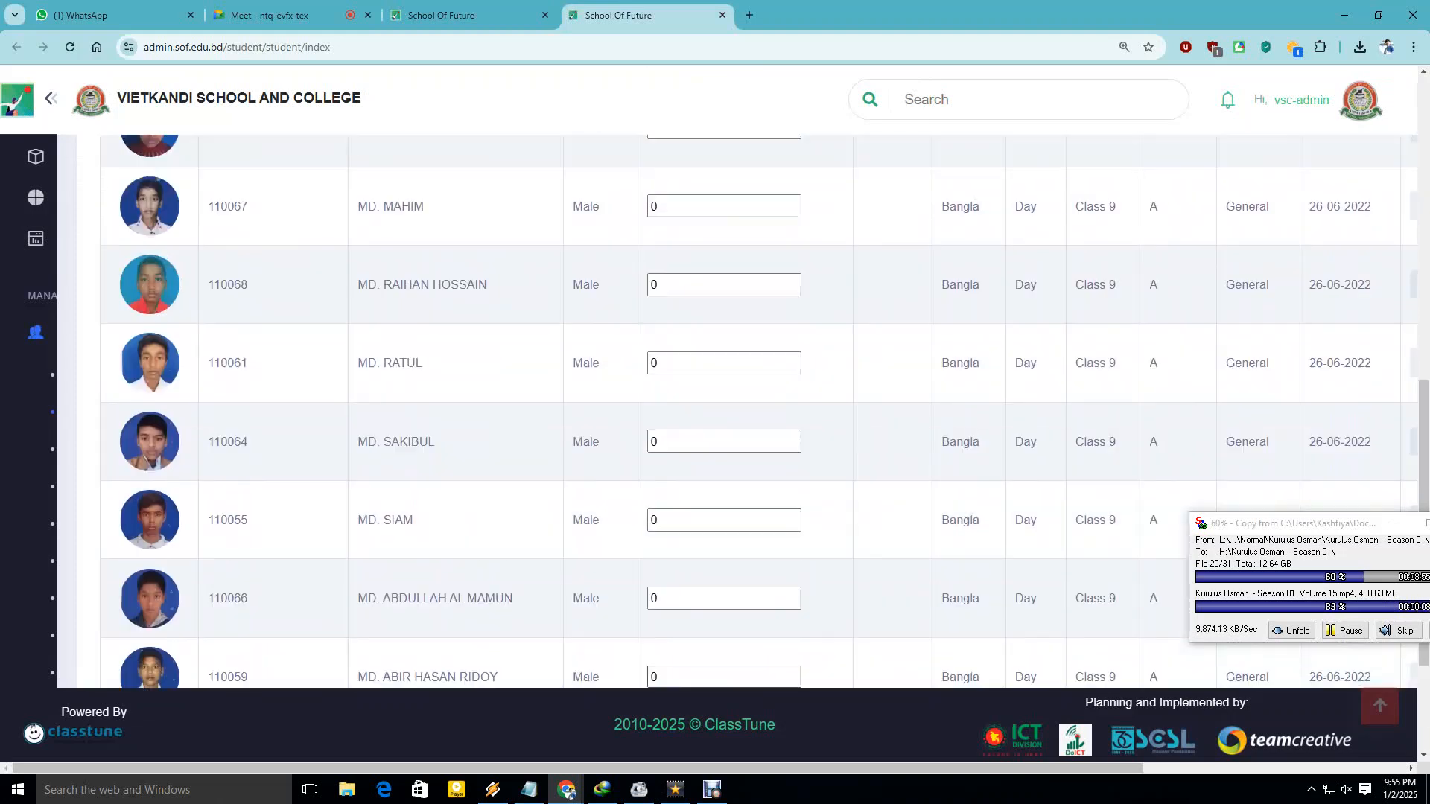
scroll(65, 363, "right", 5)
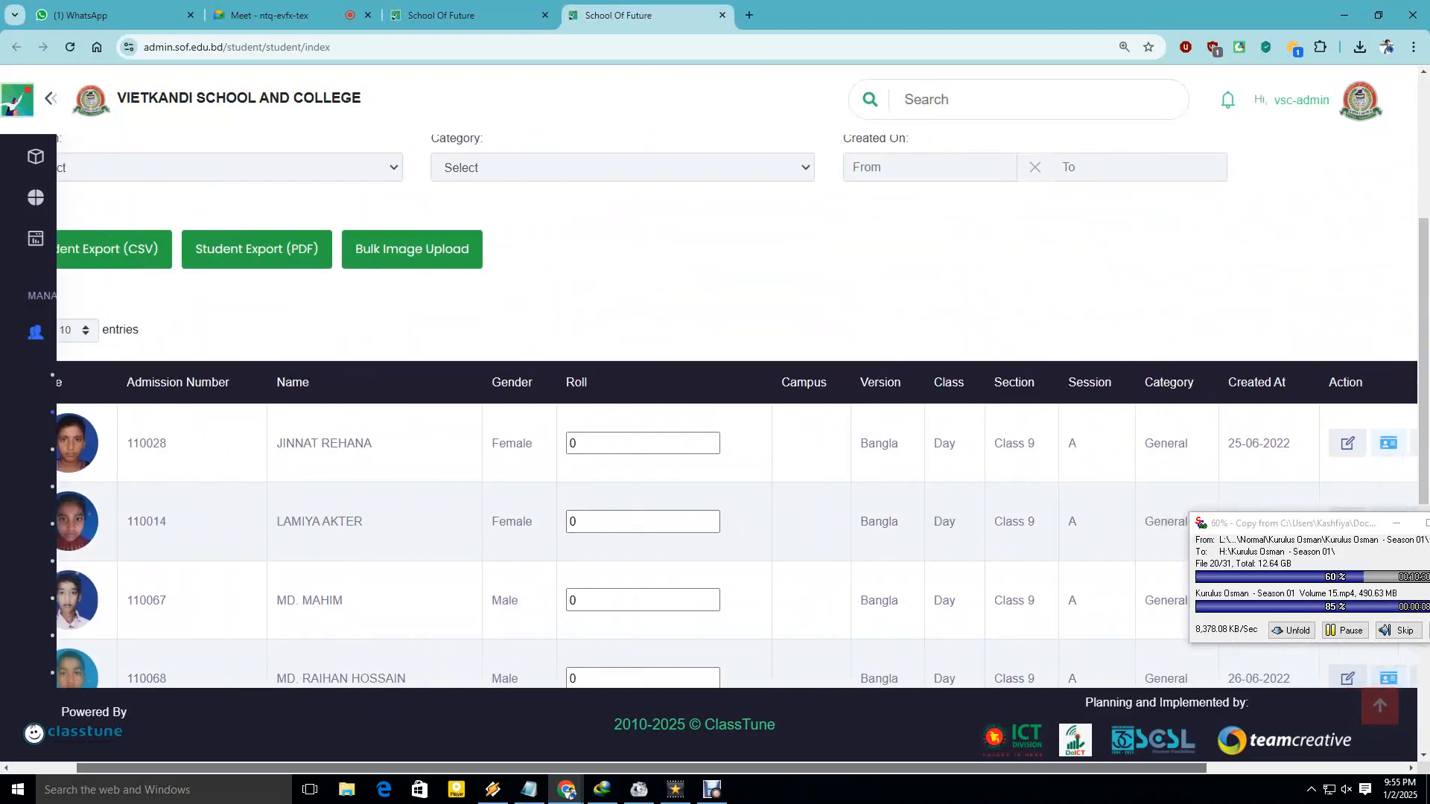
scroll(737, 409, "left", 5)
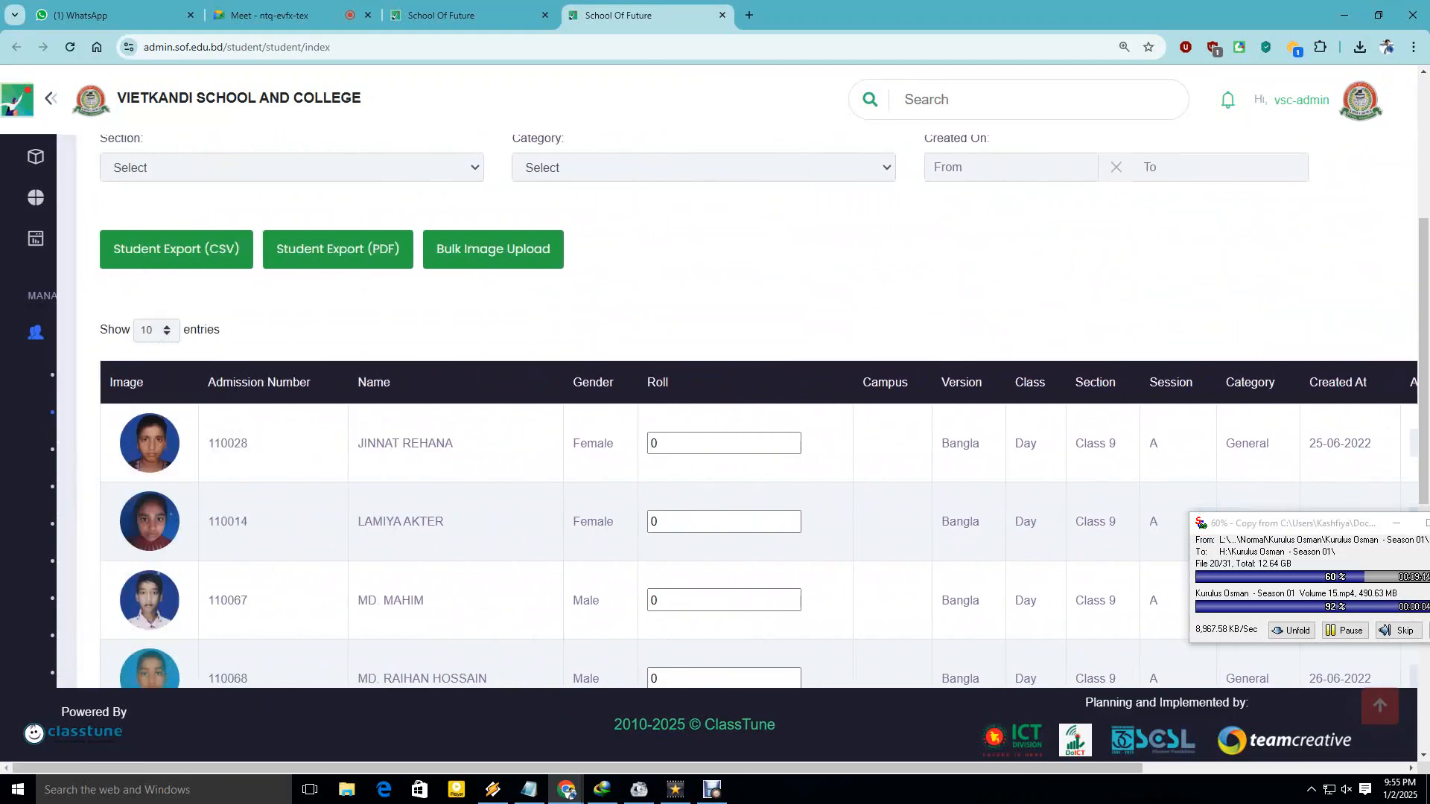
double_click(228, 444)
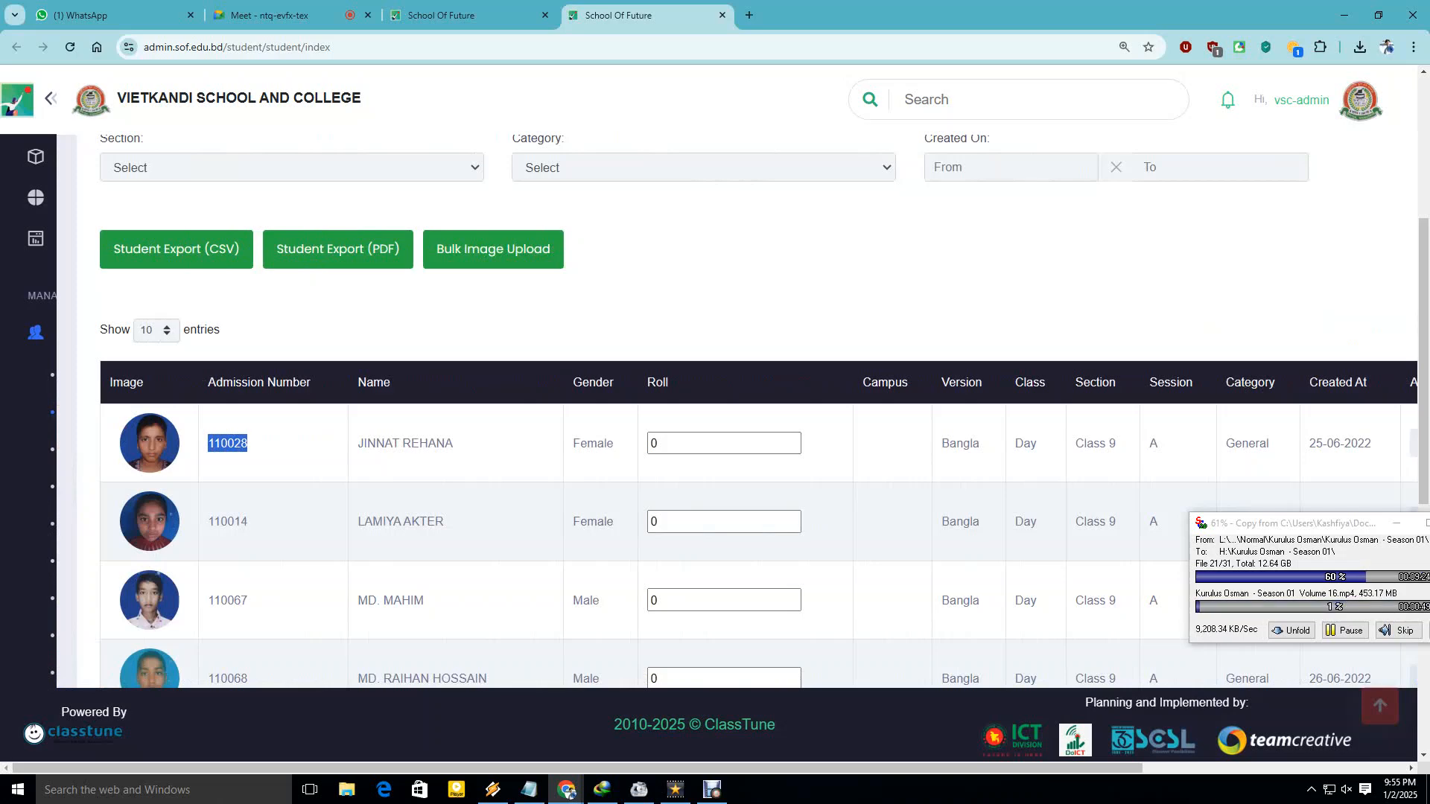
left_click_drag(577, 768, 840, 768)
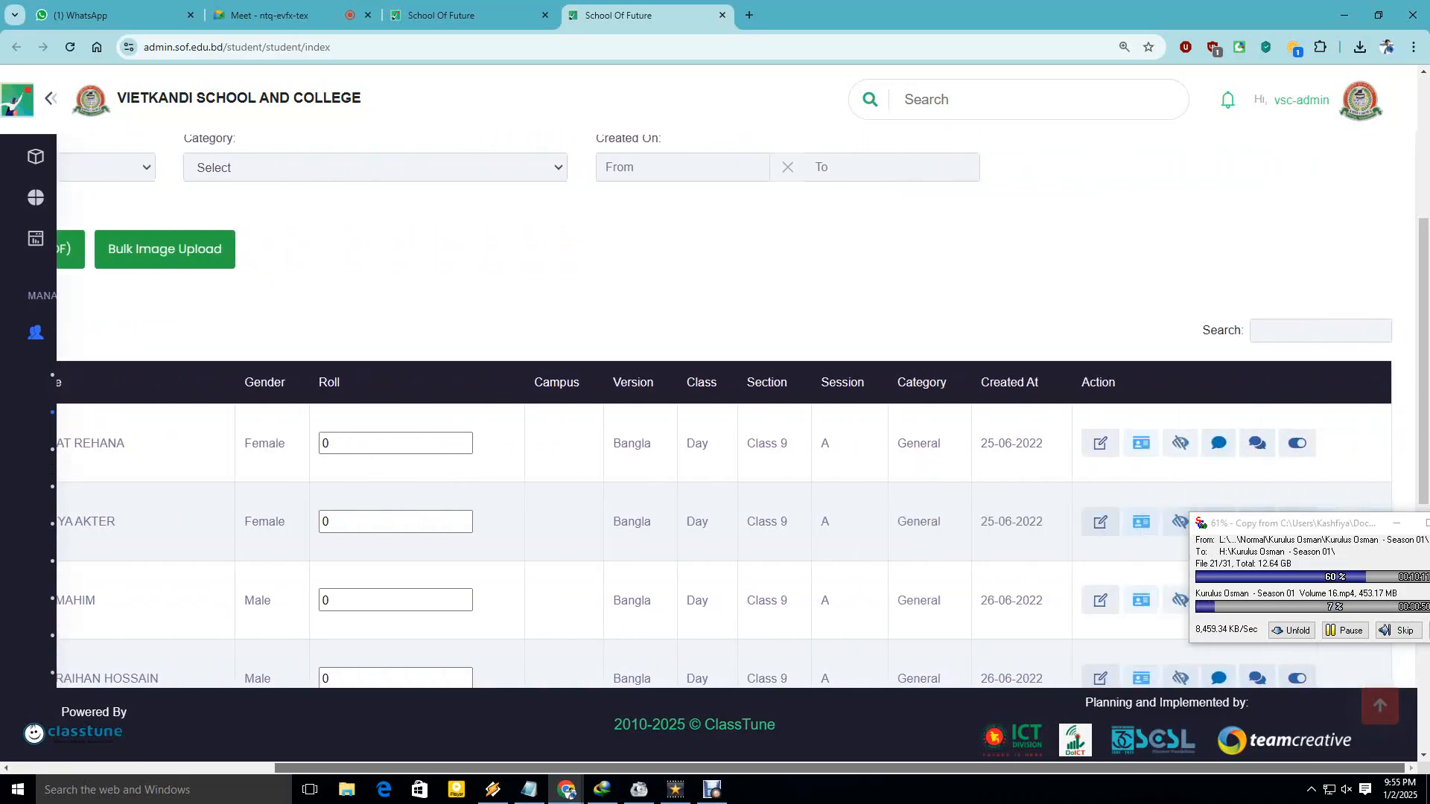
Check the first student's category, General, then scroll back up to the top.
double_click(919, 443)
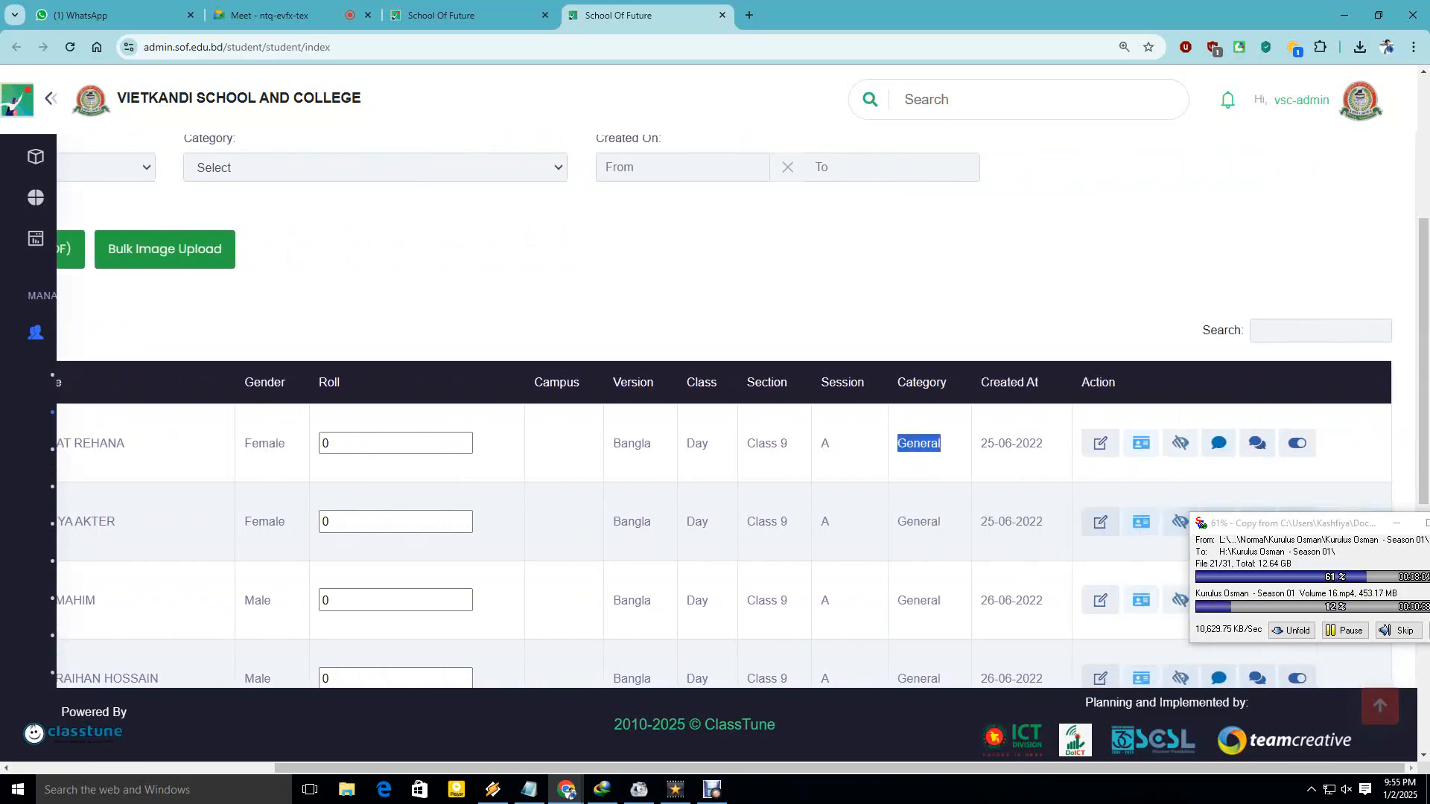
left_click(918, 444)
scroll(919, 444, "down", 1)
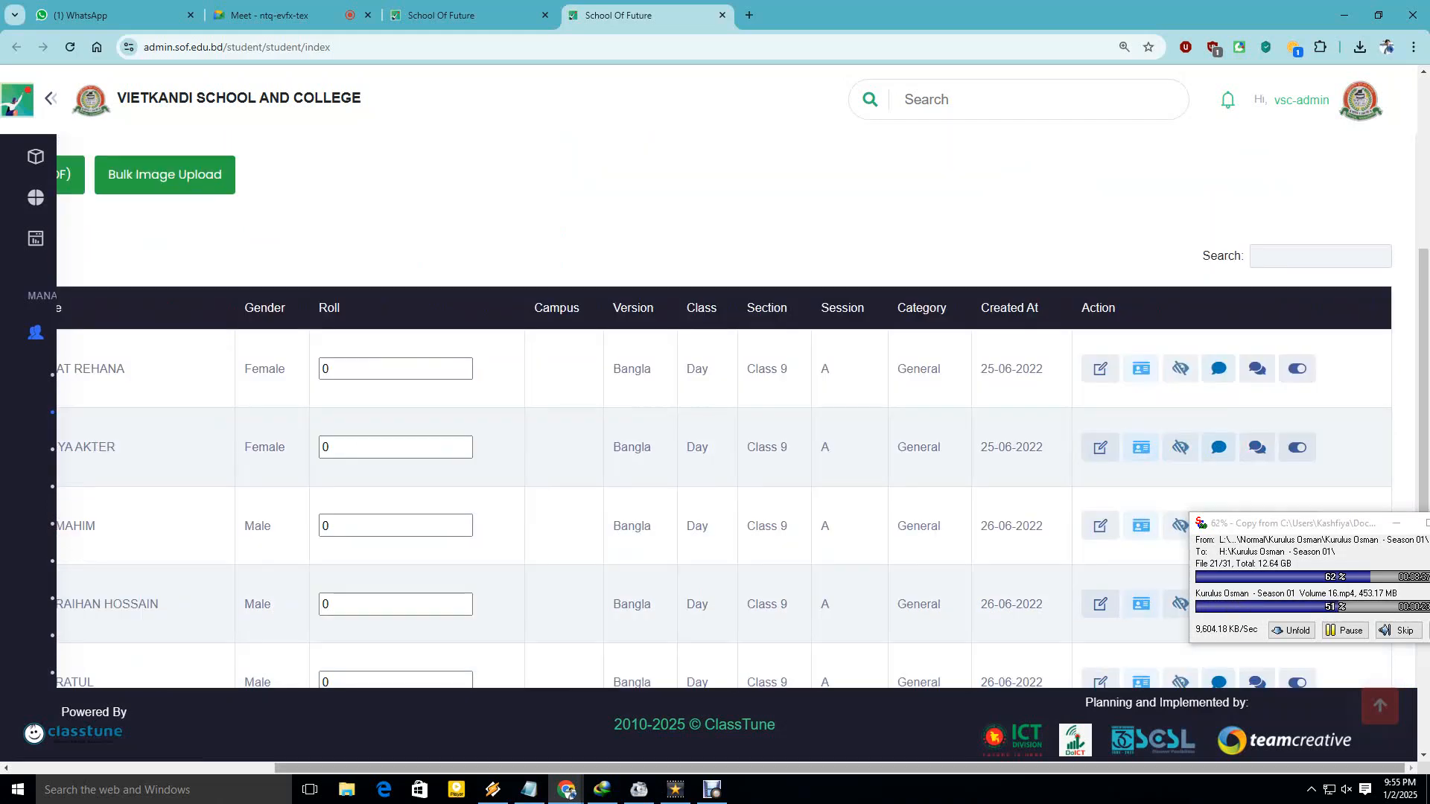
left_click_drag(840, 768, 578, 767)
scroll(714, 447, "up", 4)
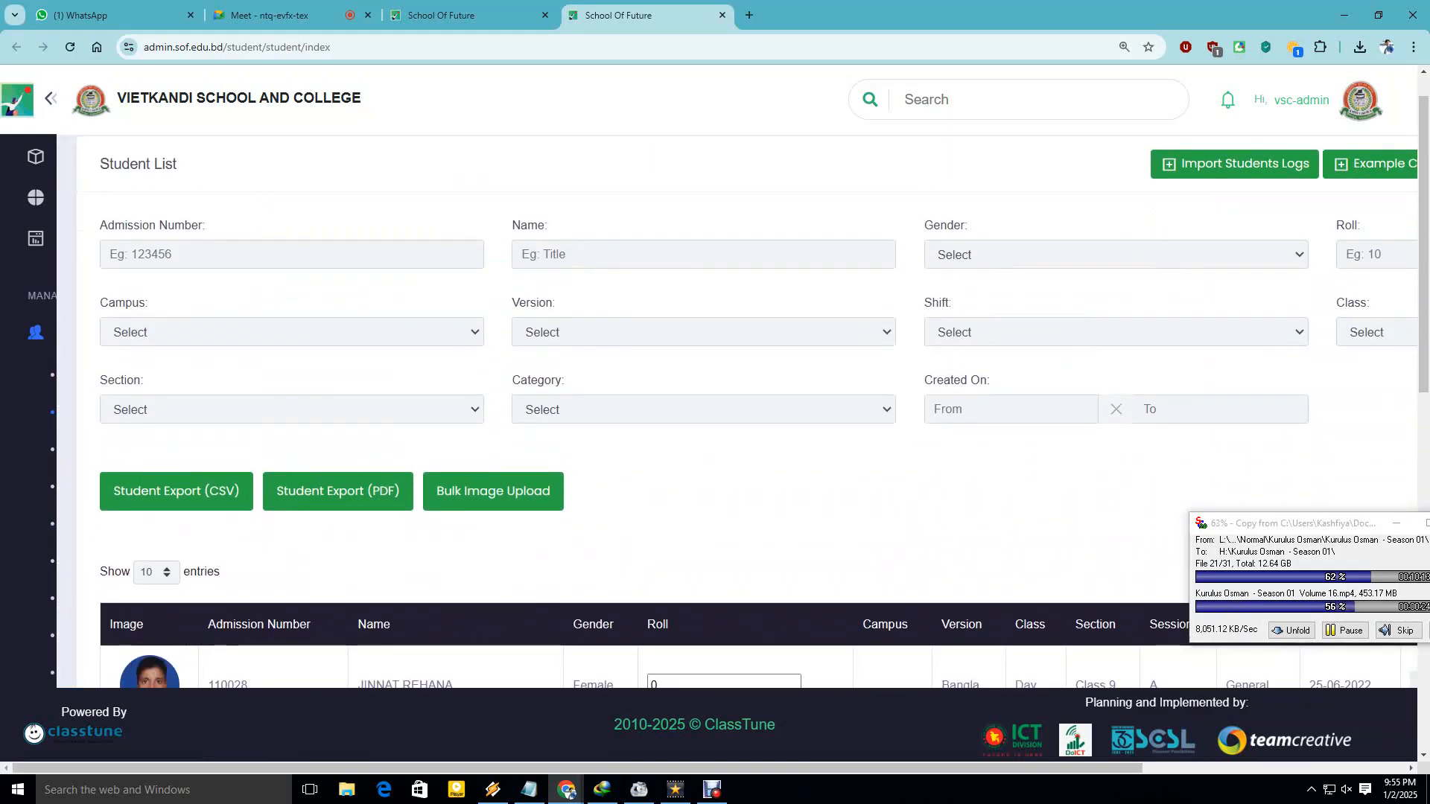
scroll(715, 446, "up", 1)
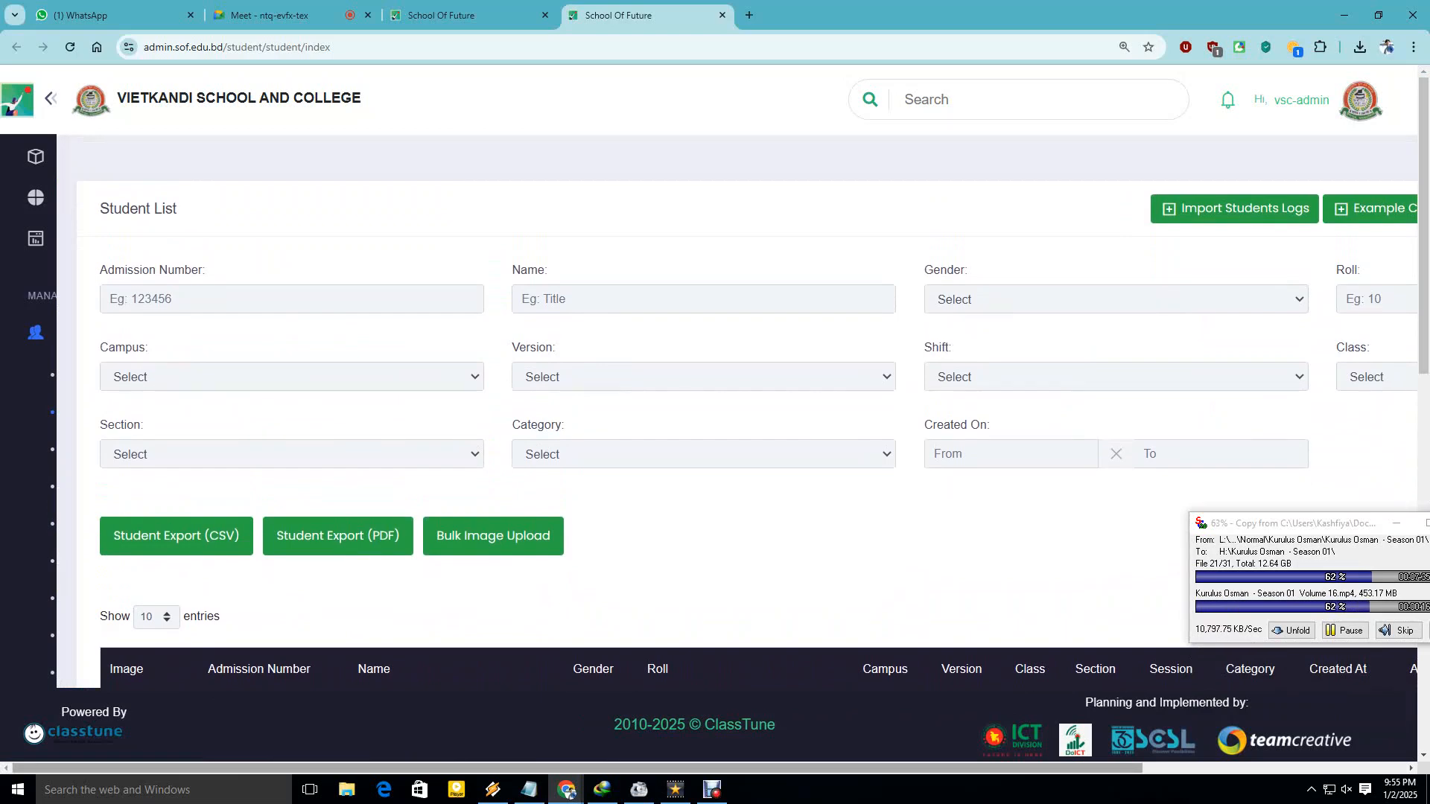
left_click_drag(578, 768, 786, 768)
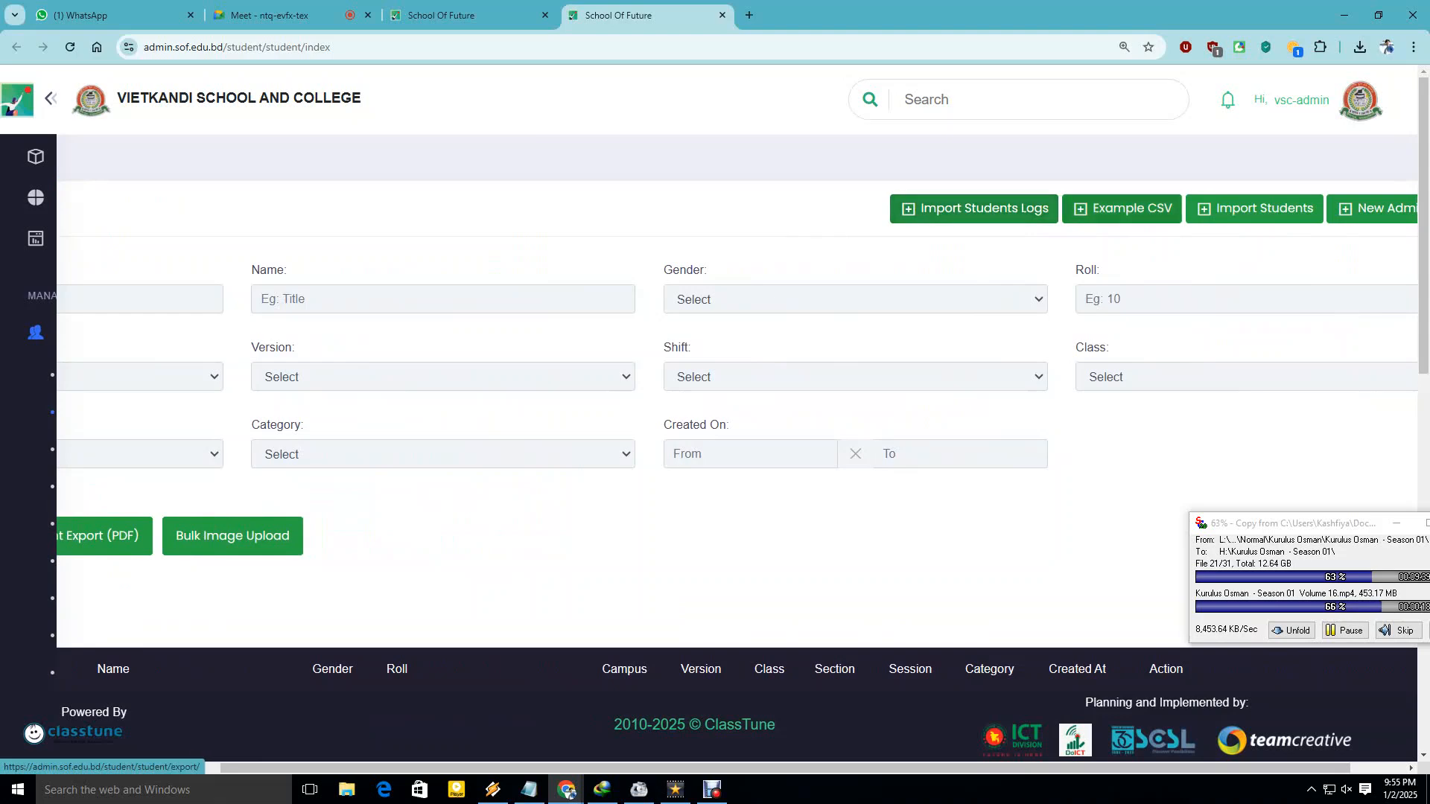
Dismiss the download popup, minimize Chrome and open student.csv from Downloads in Excel.
left_click_drag(893, 768, 951, 768)
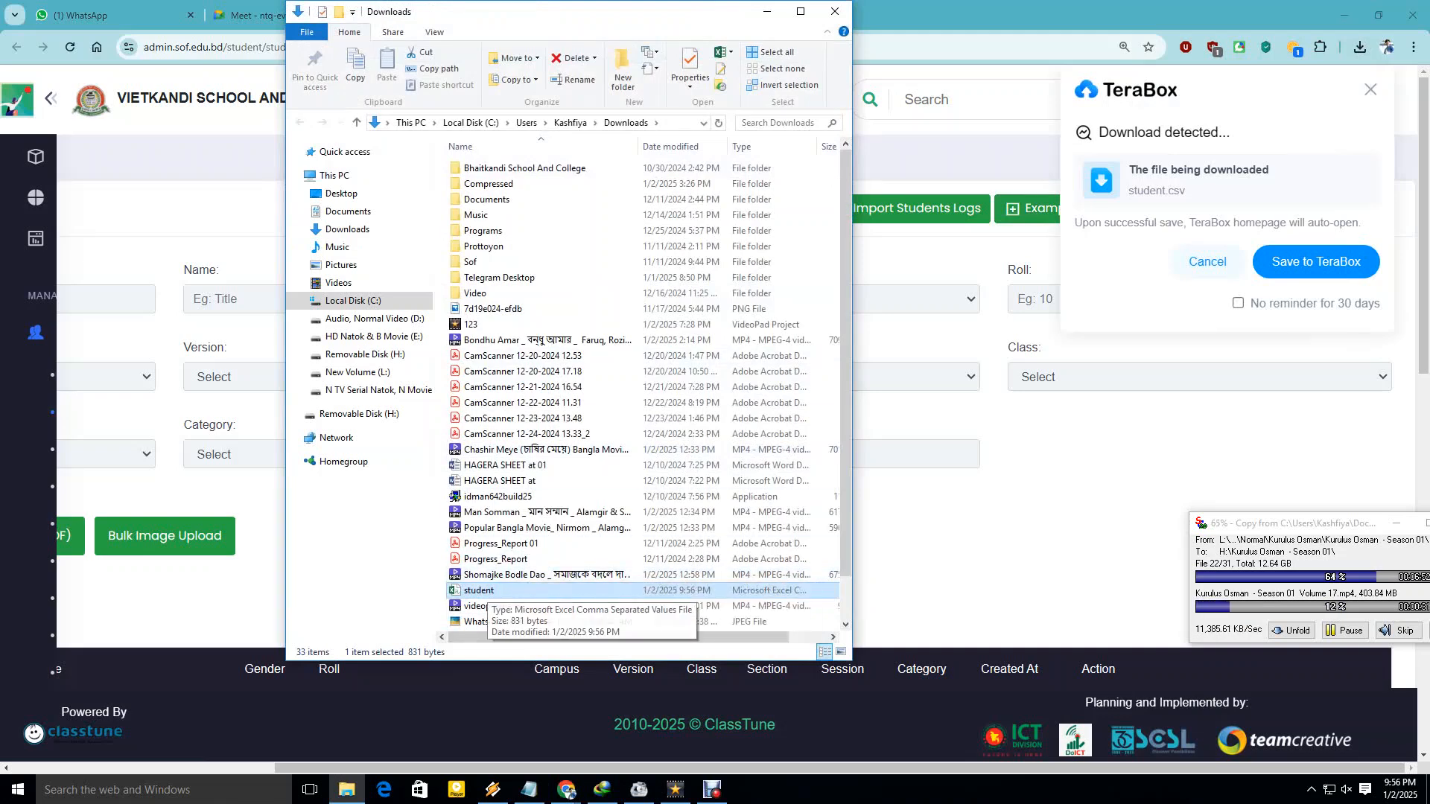
left_click(566, 789)
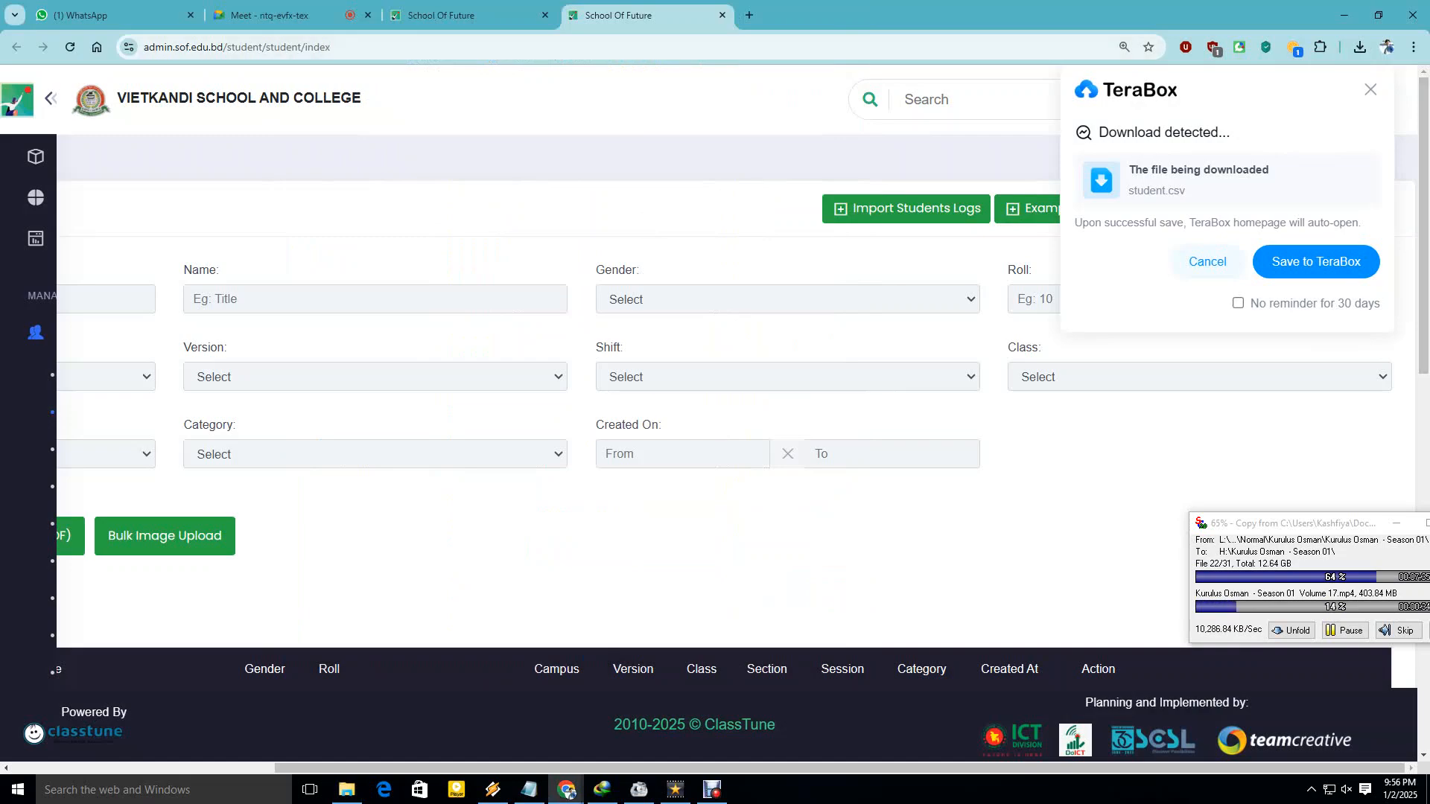
left_click(1370, 89)
left_click(1344, 15)
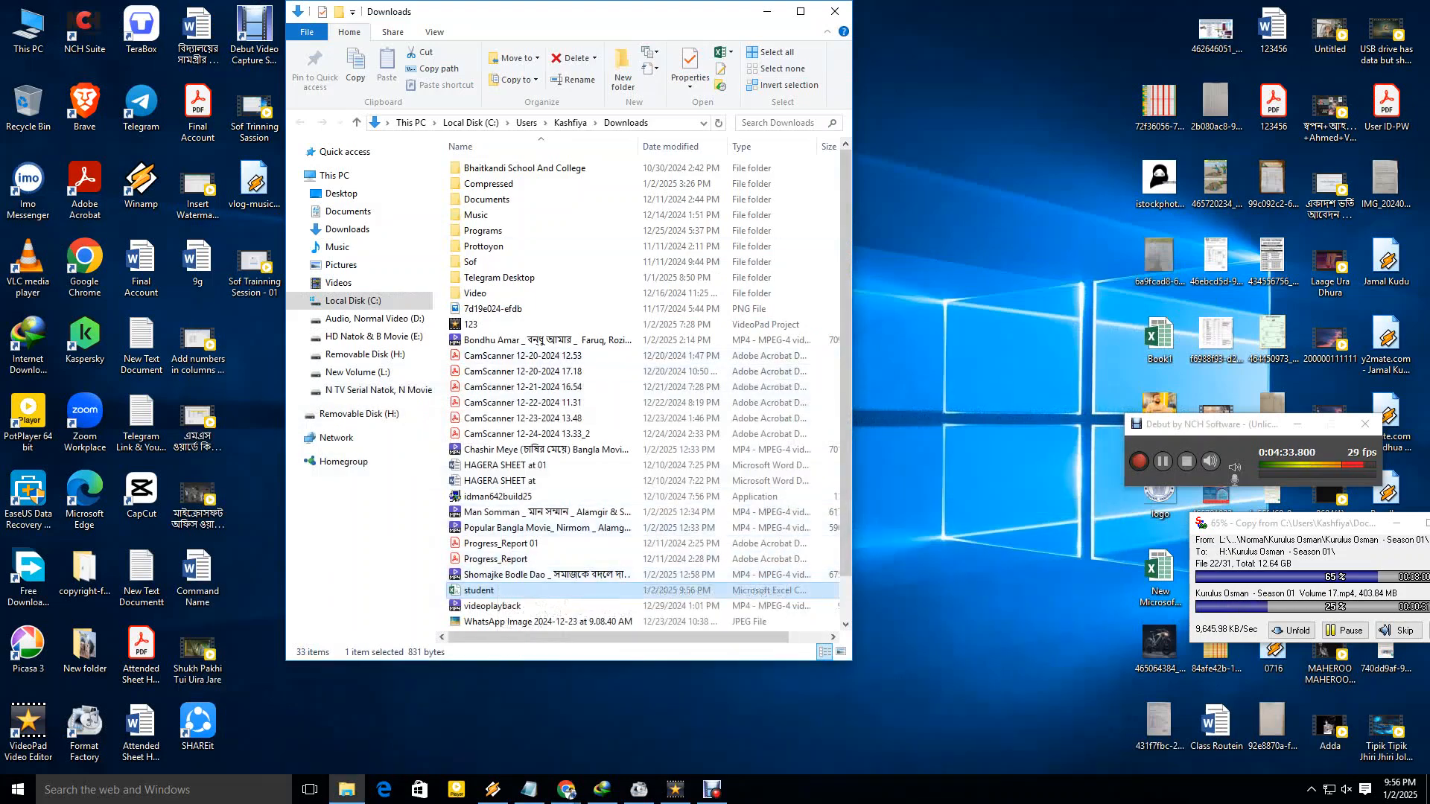
left_click(1297, 425)
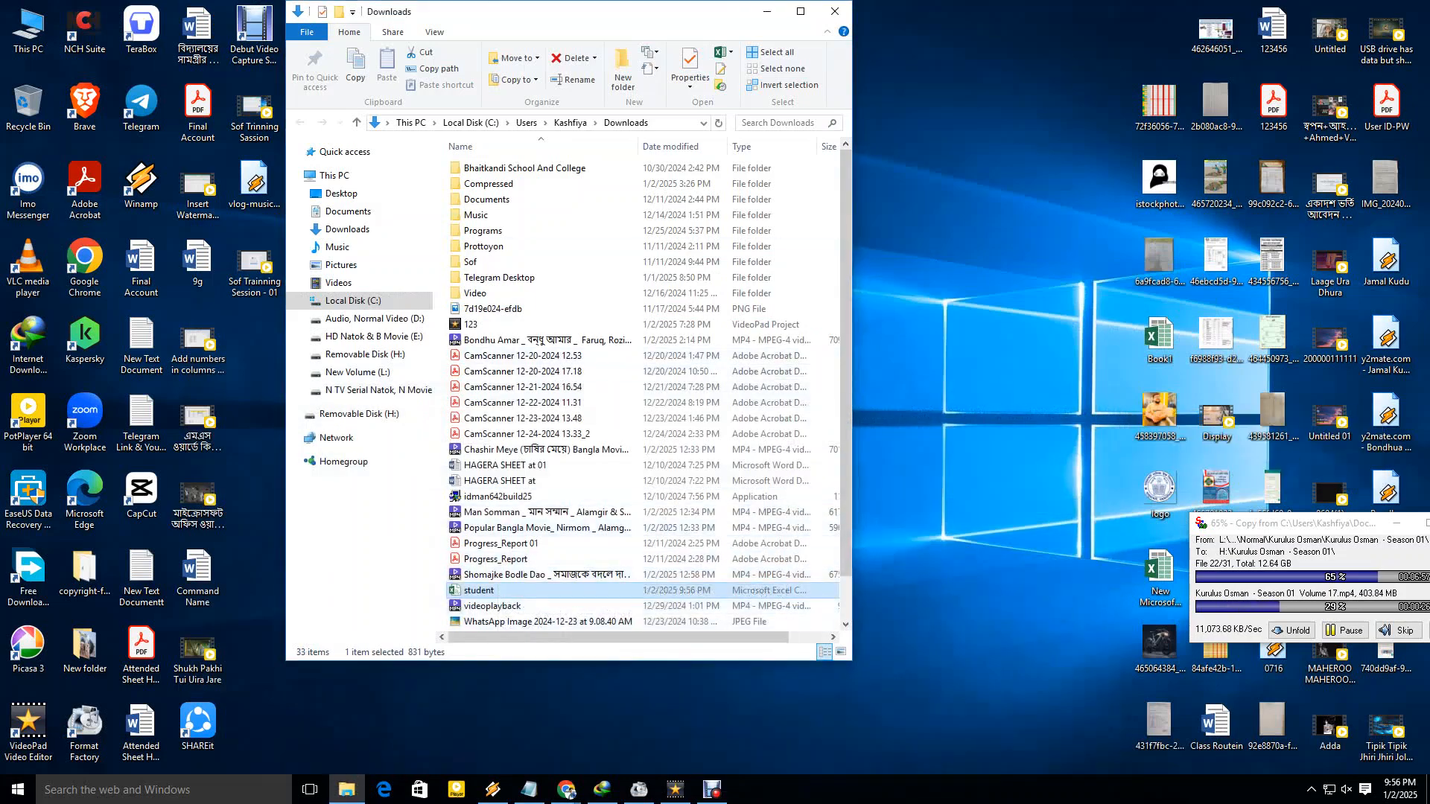
double_click(514, 590)
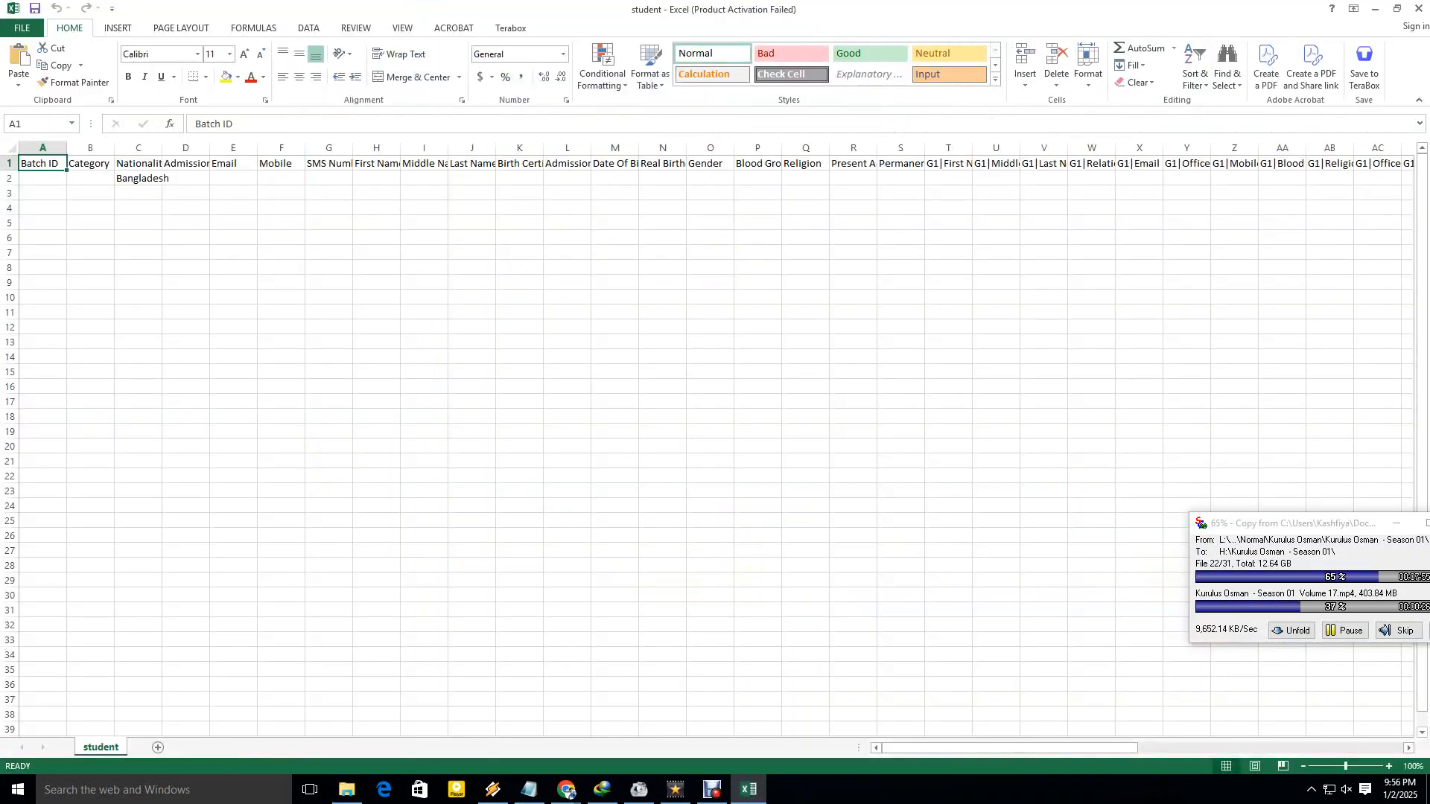
Dismiss the Office activation notice and widen column C so Nationality shows fully.
left_click(866, 535)
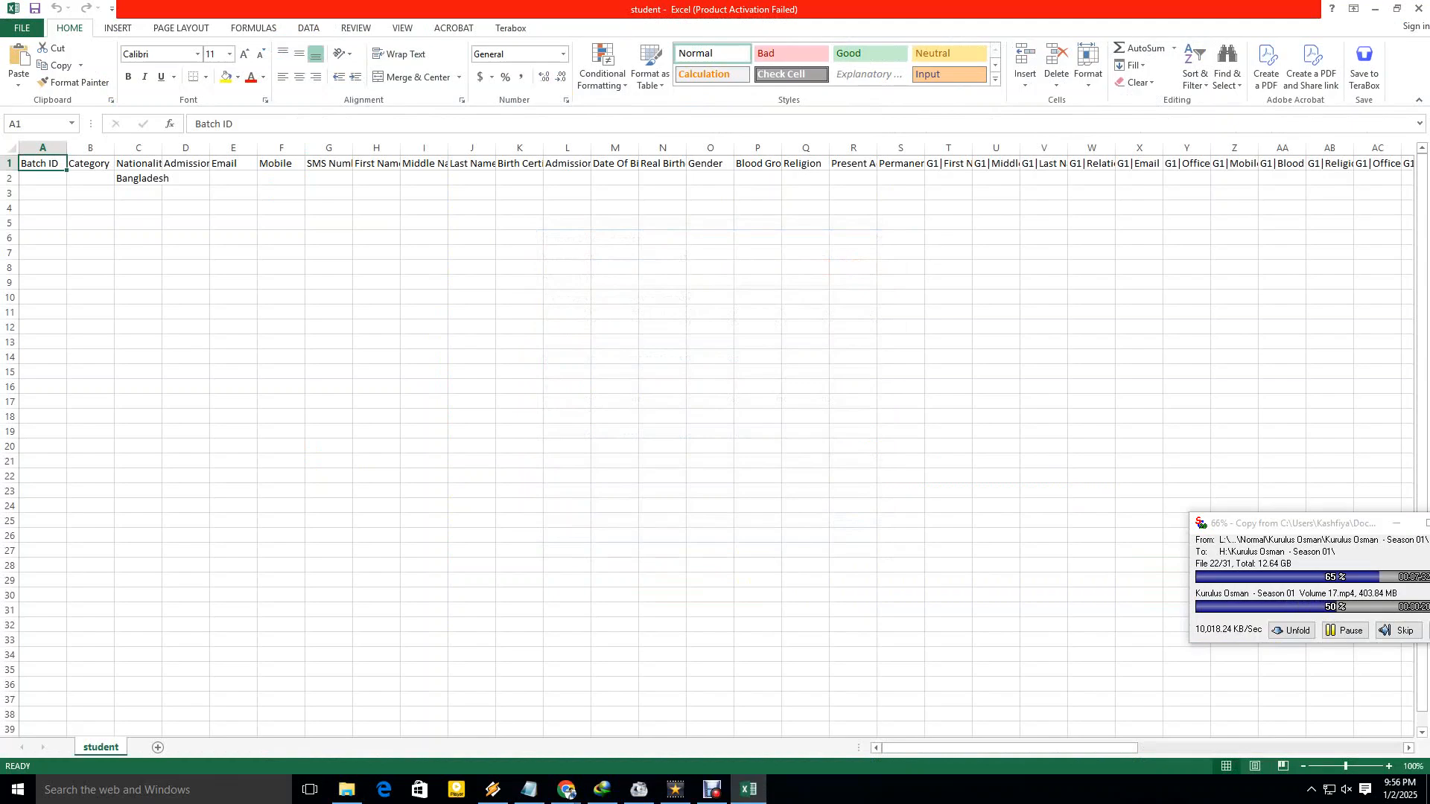
left_click_drag(162, 147, 570, 178)
left_click(153, 178)
left_click(216, 238)
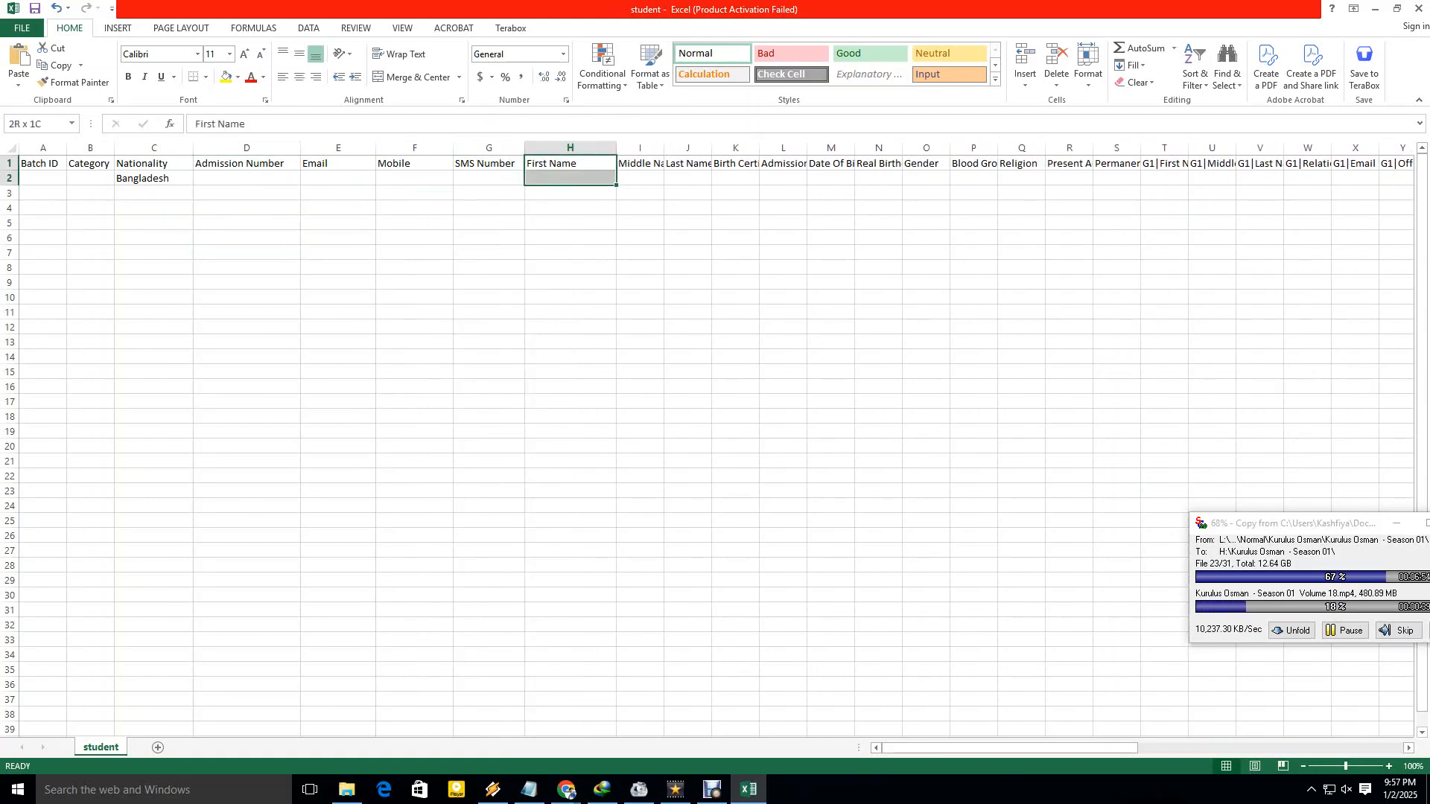
left_click(571, 178)
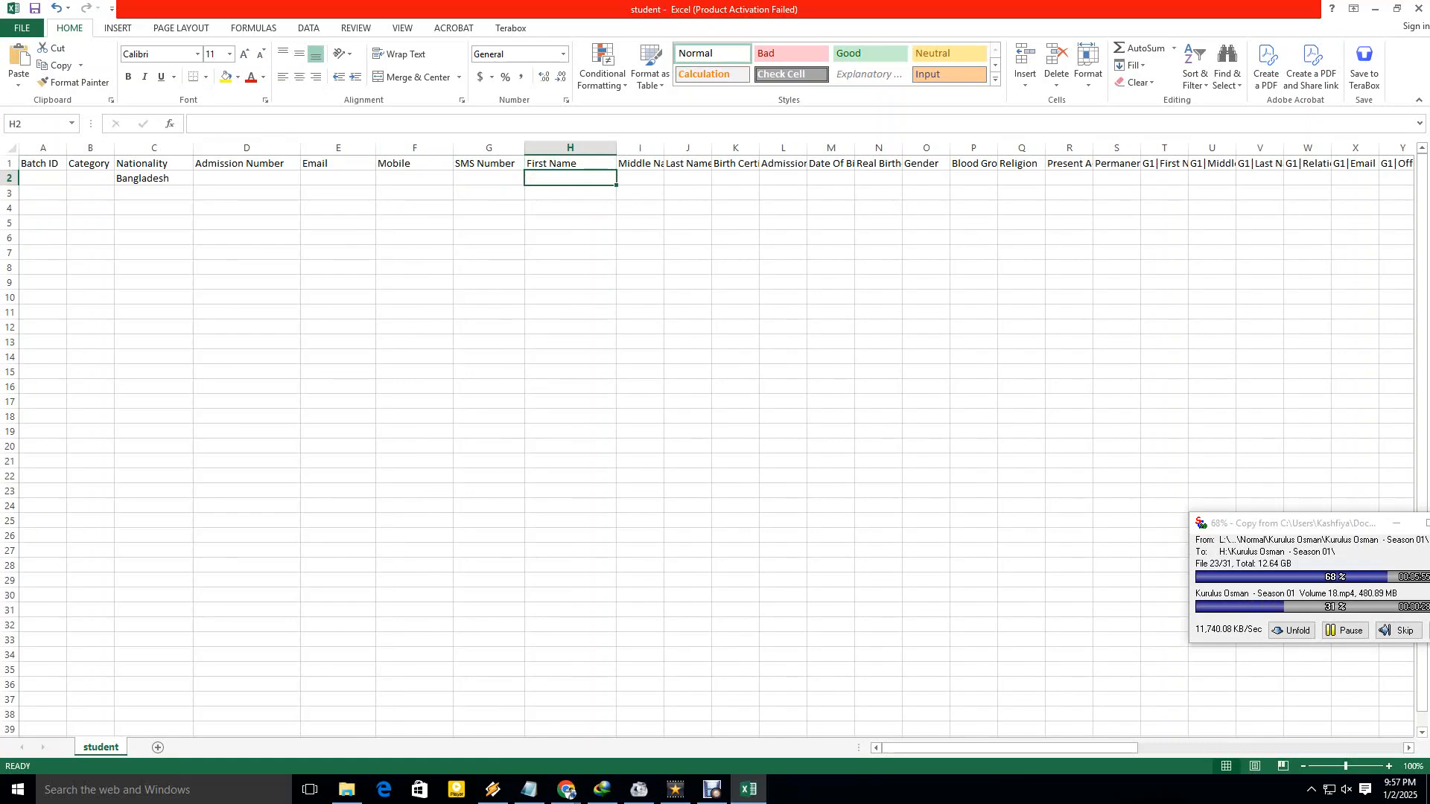
Widen the Middle Name column, select A2, and restore Excel to a smaller window.
left_click_drag(663, 147, 890, 148)
left_click(673, 178)
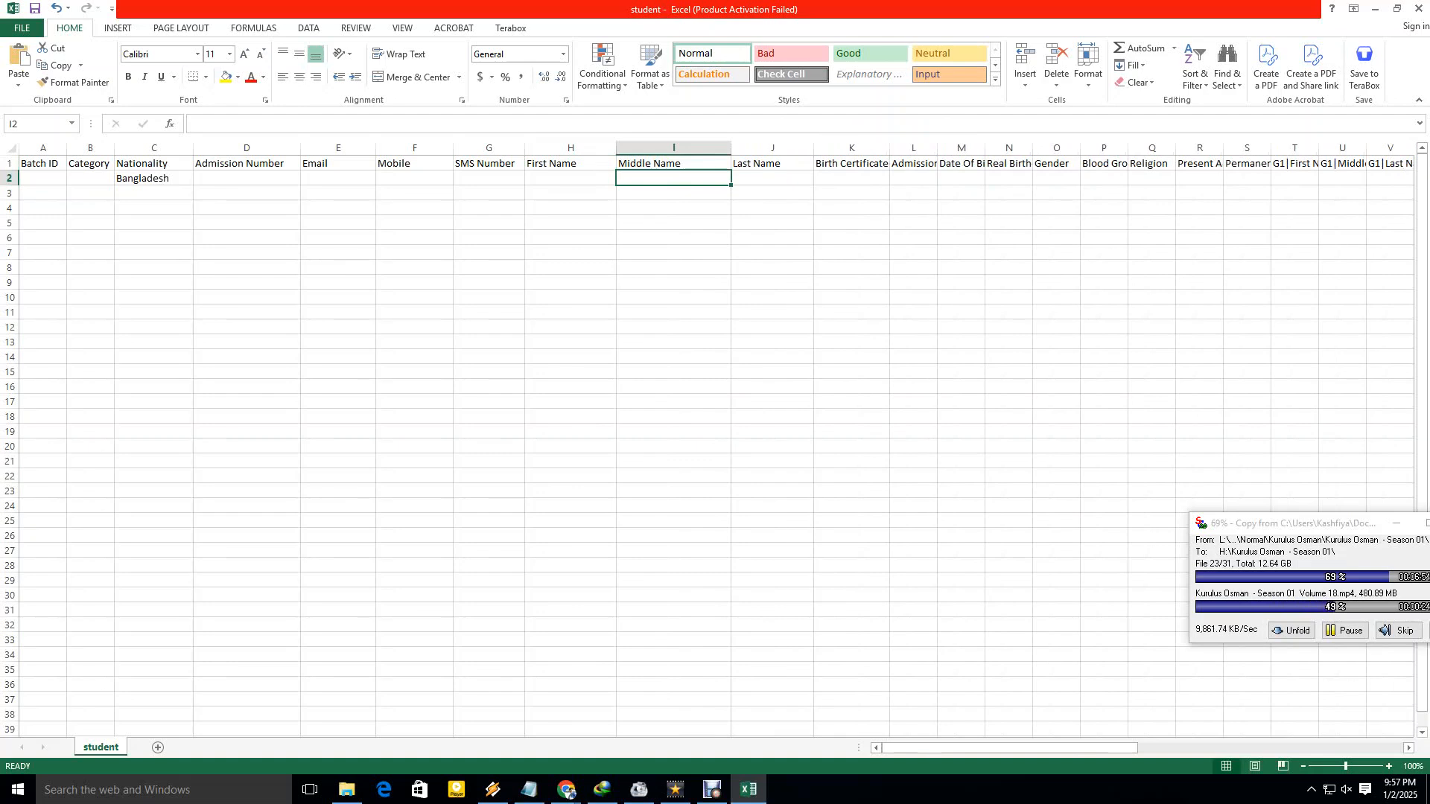
left_click(42, 178)
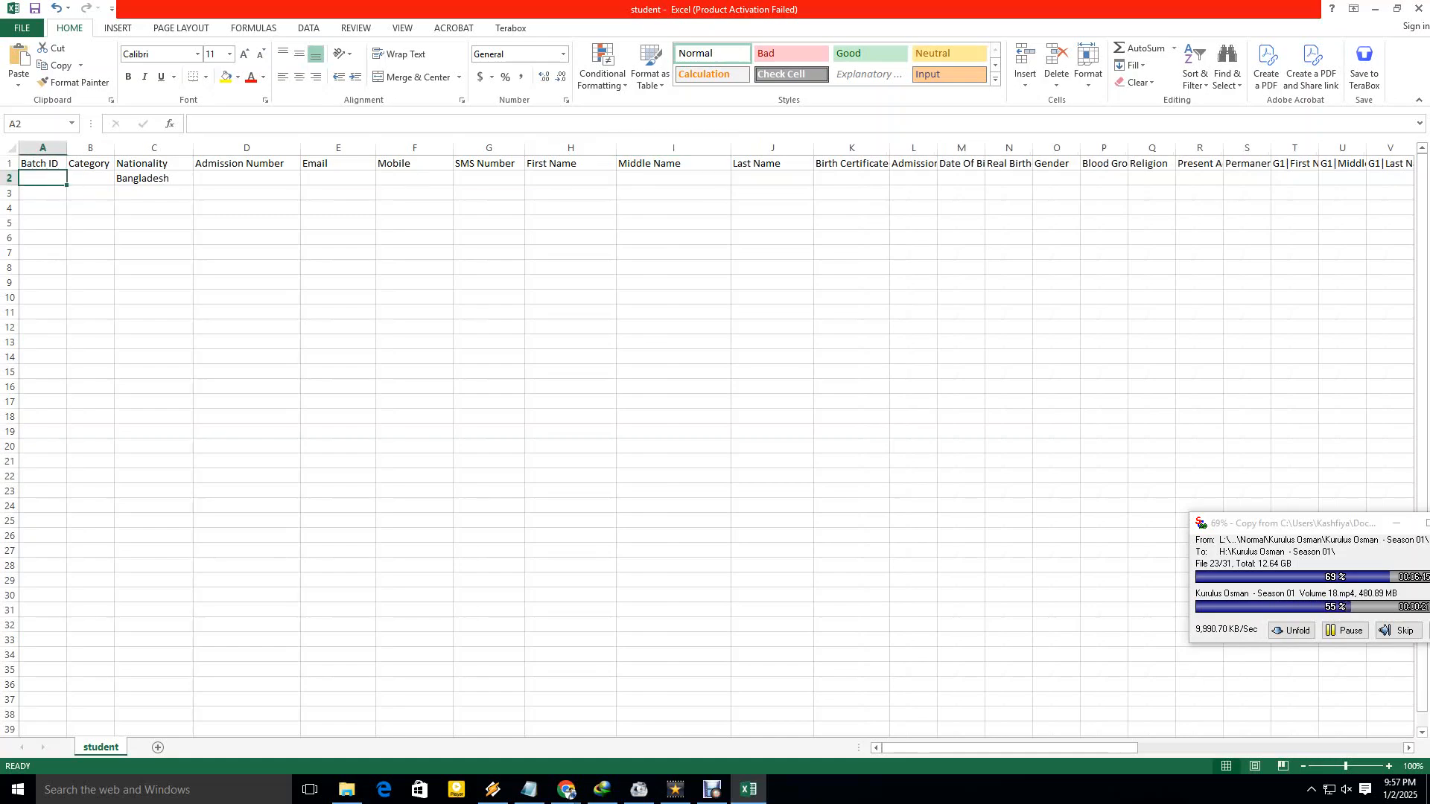
left_click(1397, 9)
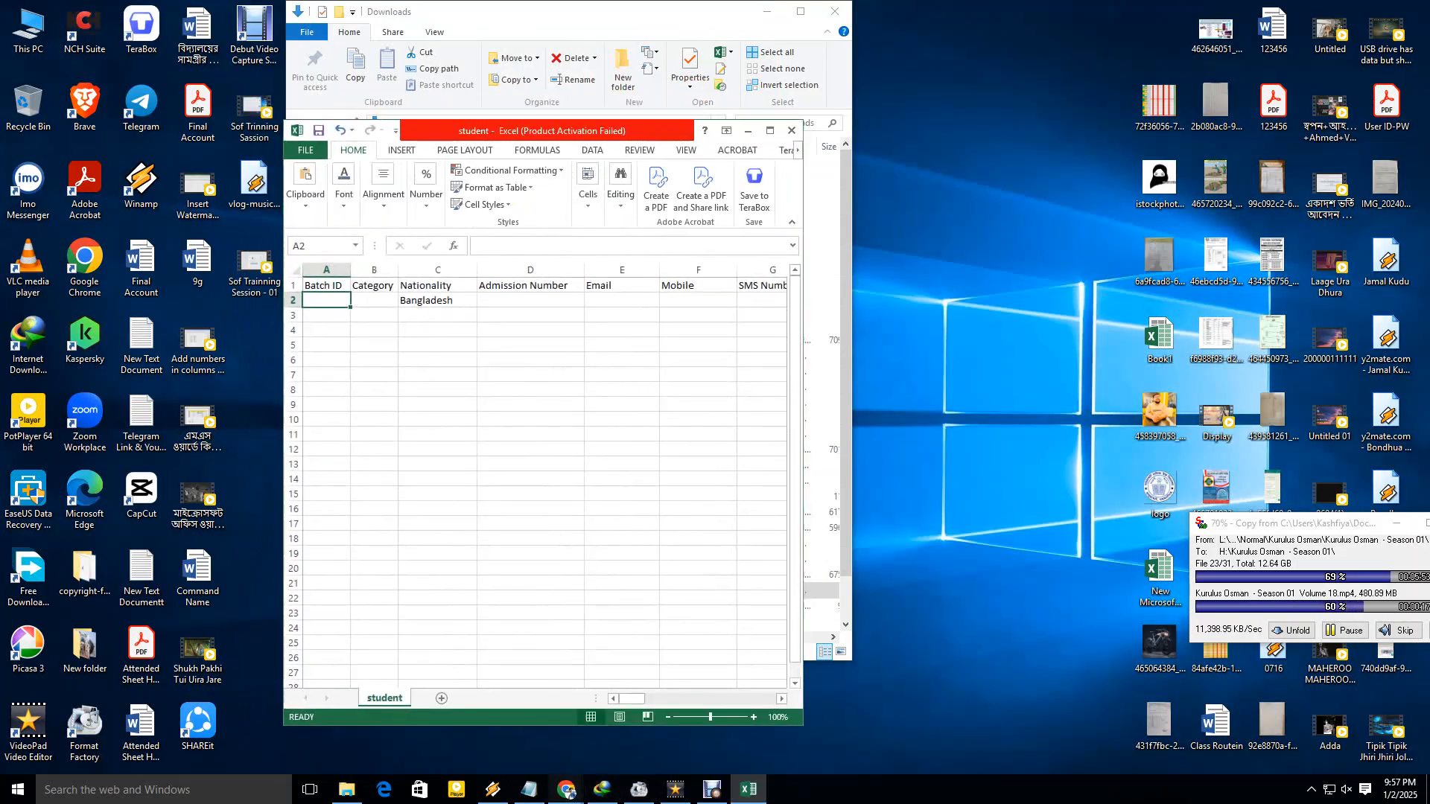
Return to School Of Future, collapse Student and expand Class Setup in the sidebar.
left_click(567, 789)
left_click(567, 790)
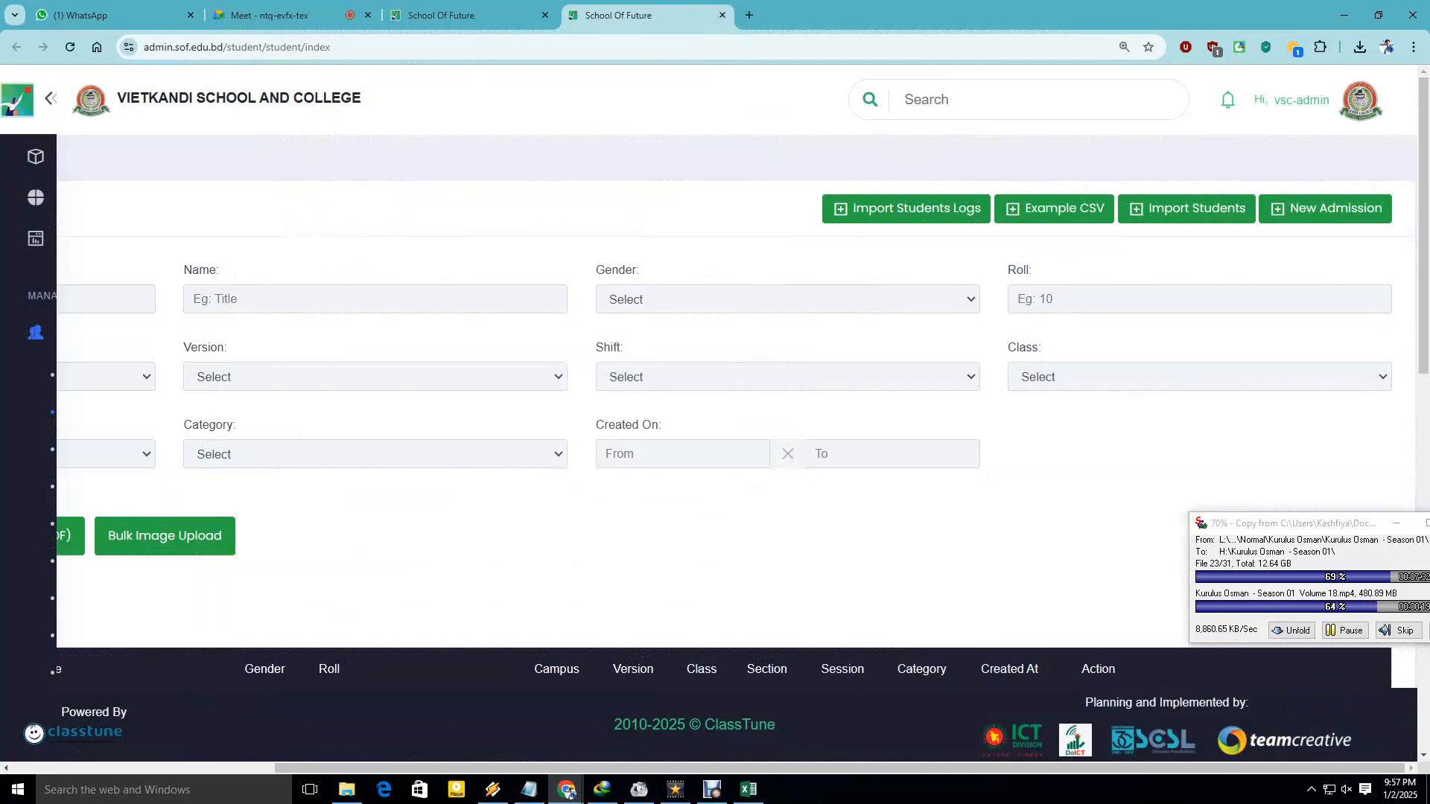
mouse_move(35, 333)
left_click(82, 333)
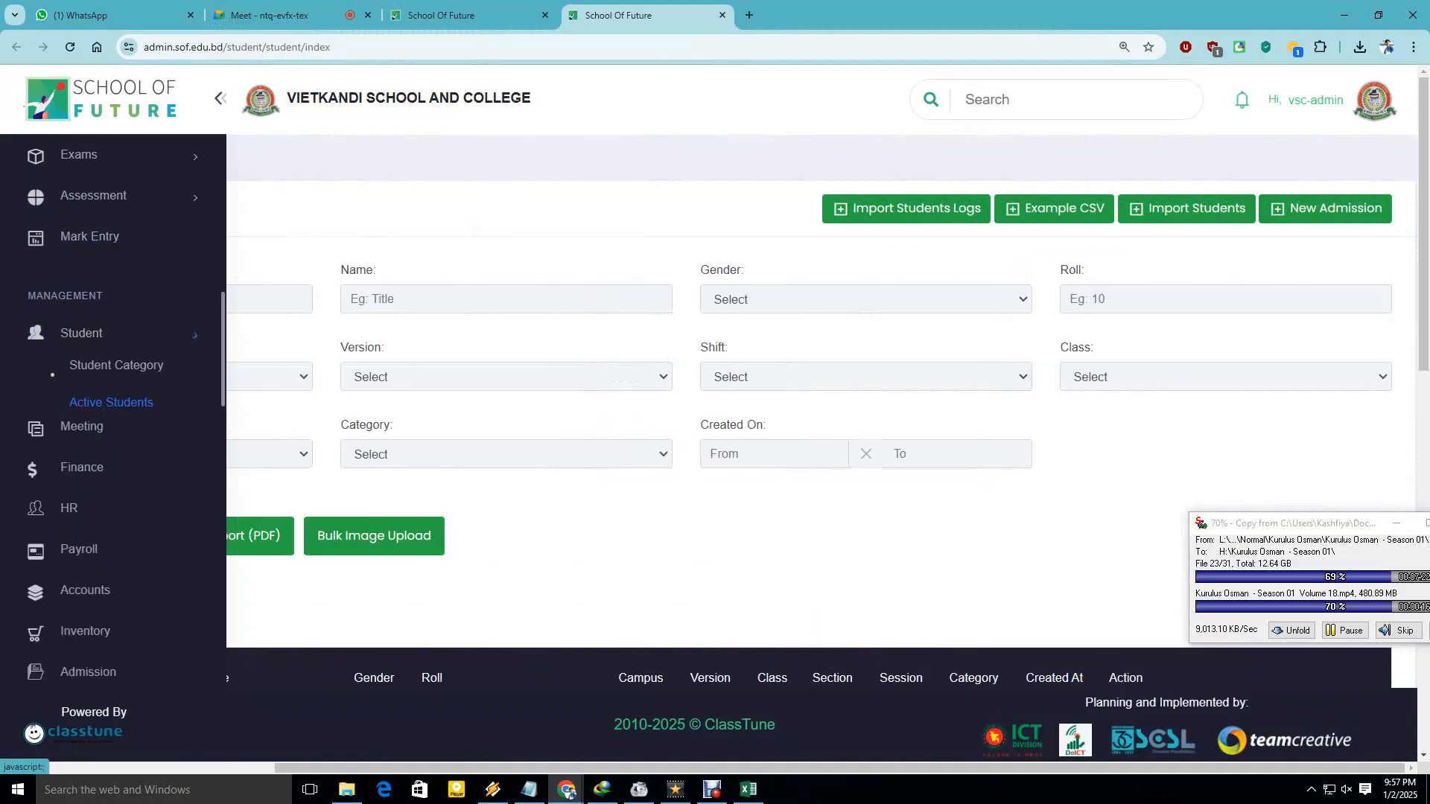
scroll(82, 334, "down", 6)
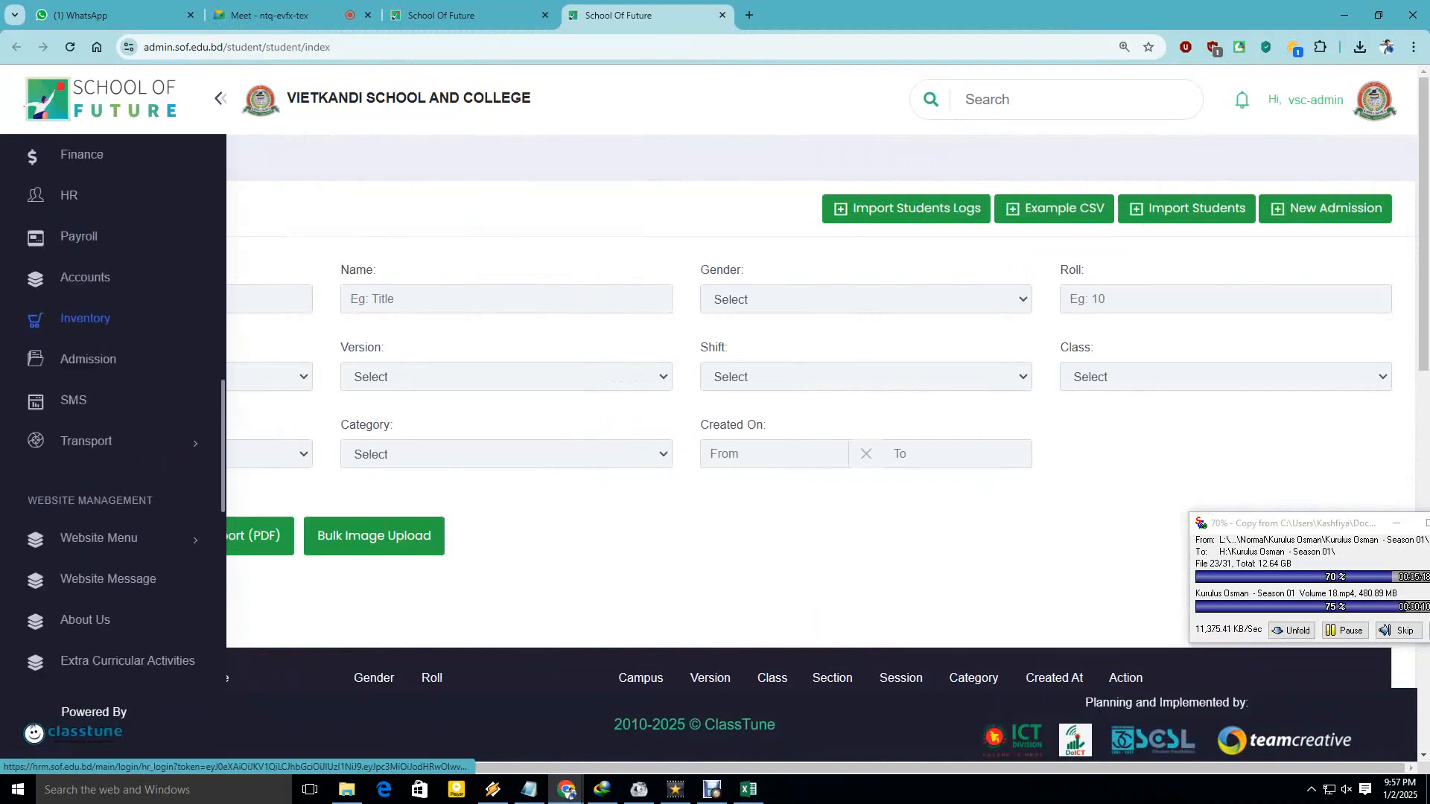
scroll(82, 334, "down", 6)
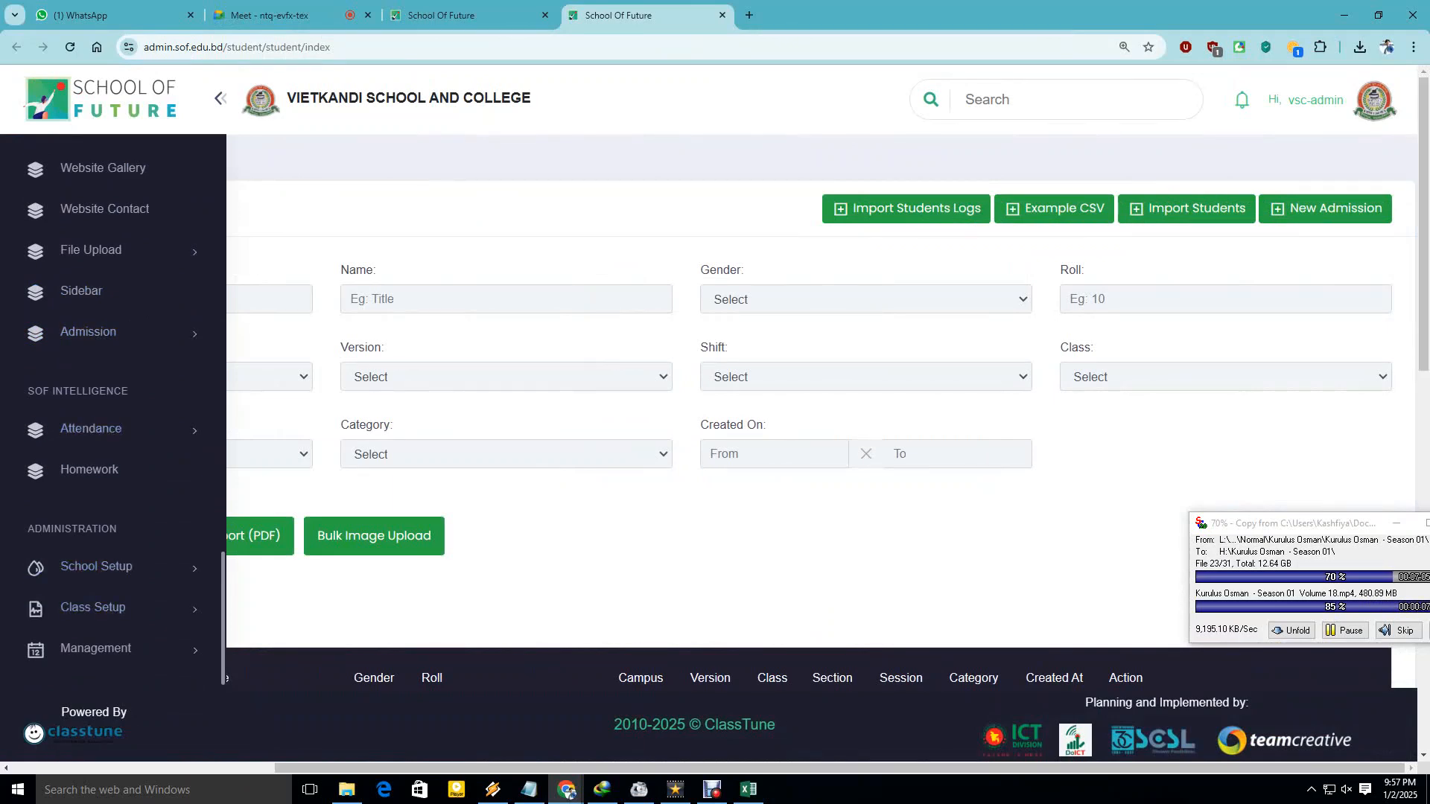
left_click(93, 608)
scroll(93, 568, "down", 1)
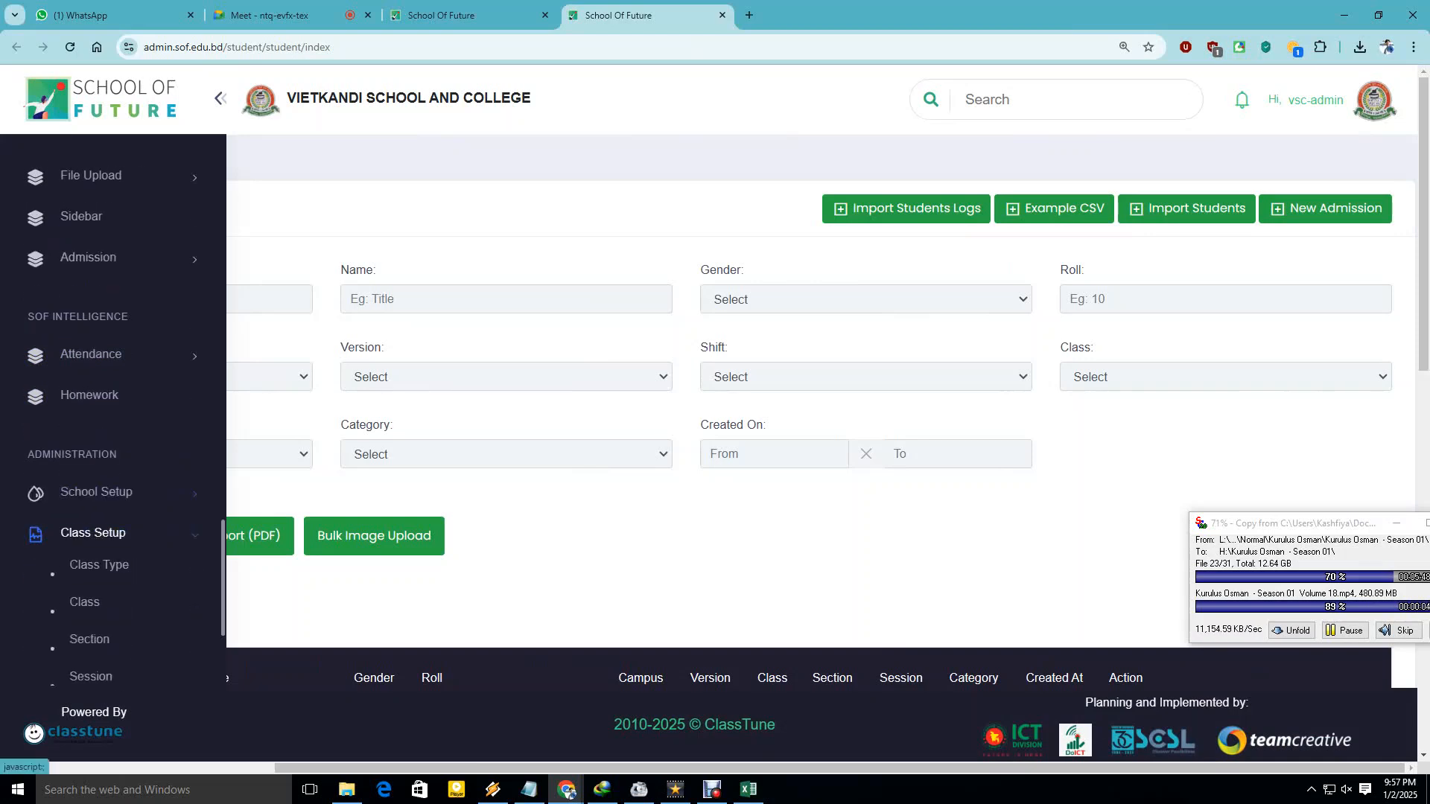
scroll(84, 564, "down", 2)
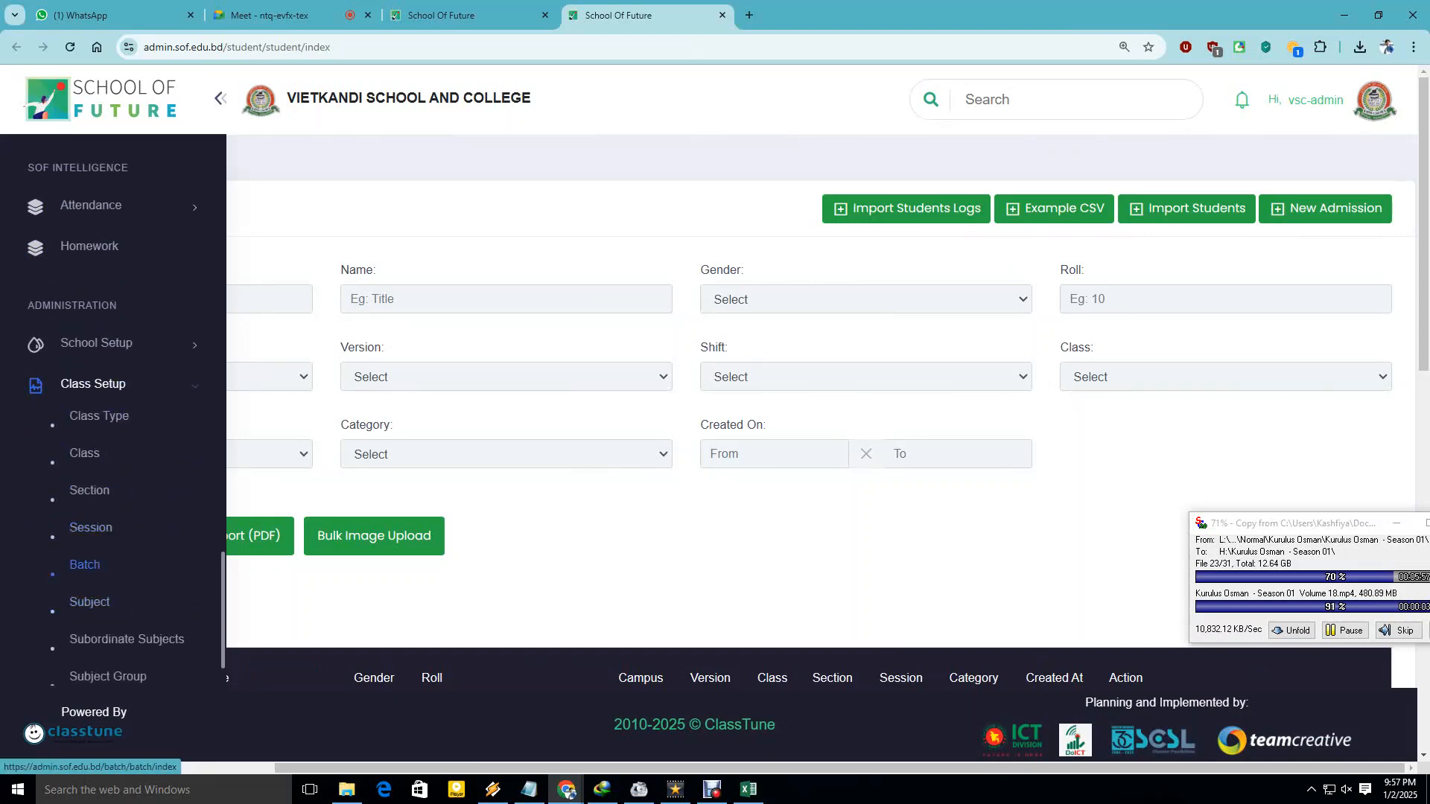
Open the Batch page in a new tab and dismiss the download manager popup.
right_click(84, 565)
left_click(120, 325)
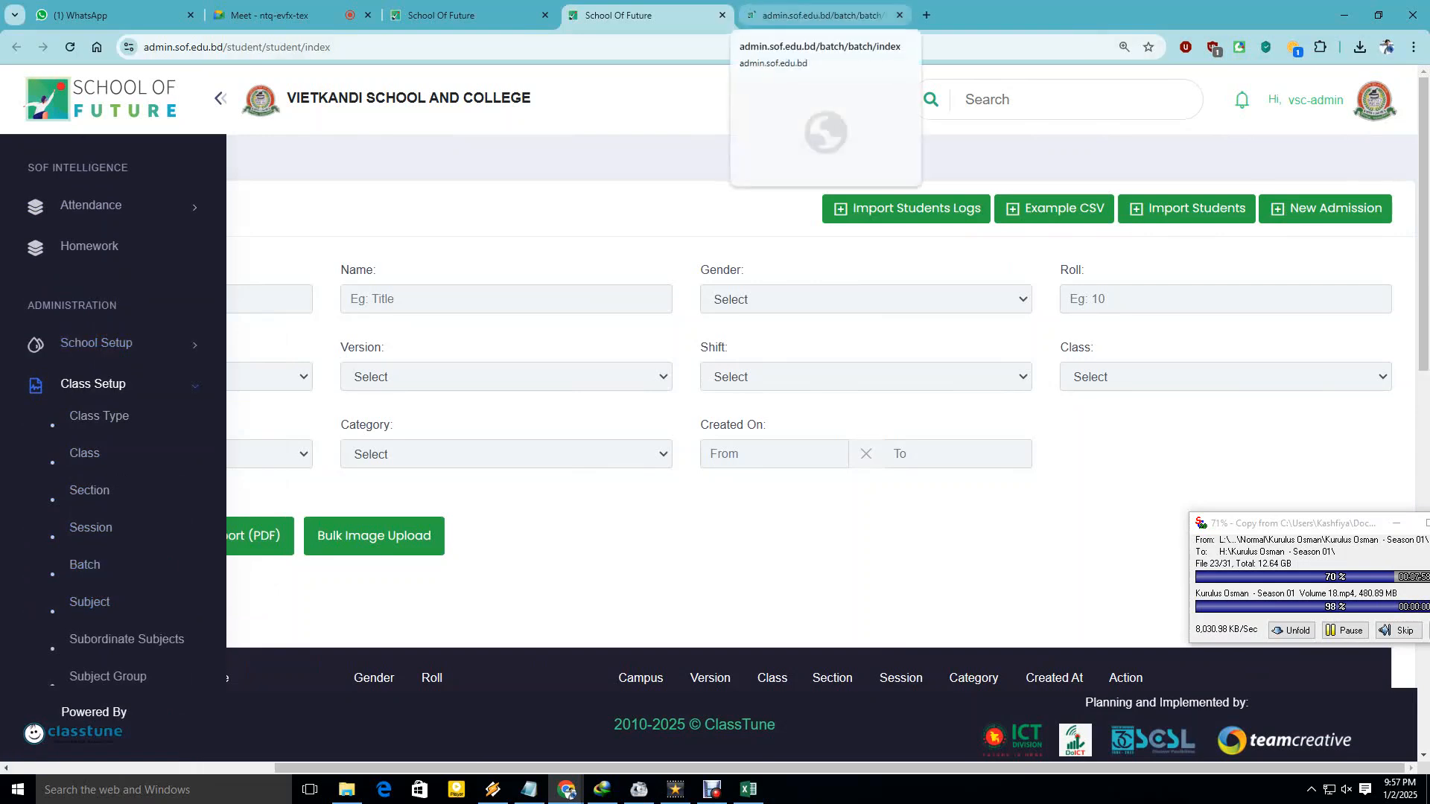
left_click(819, 15)
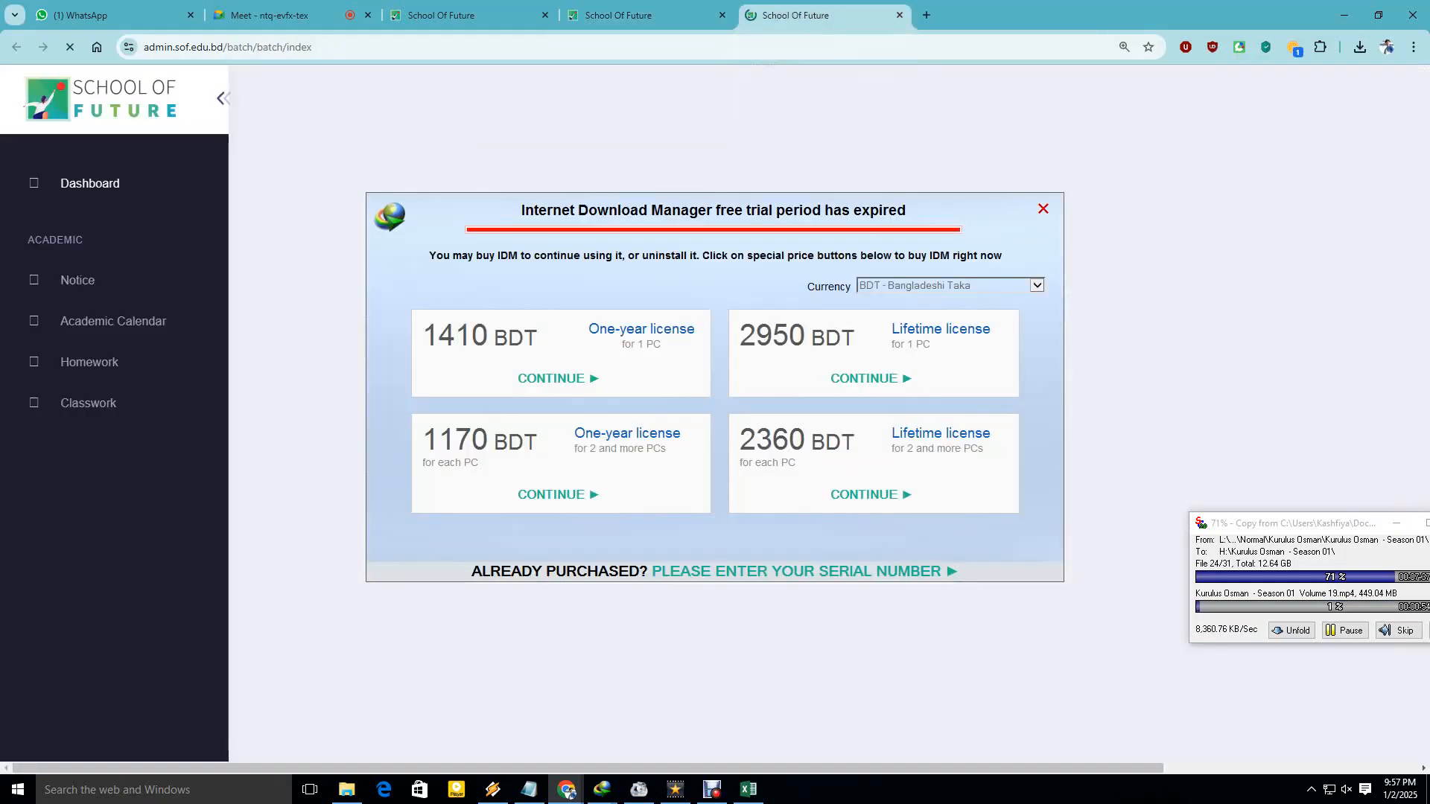
left_click(1044, 210)
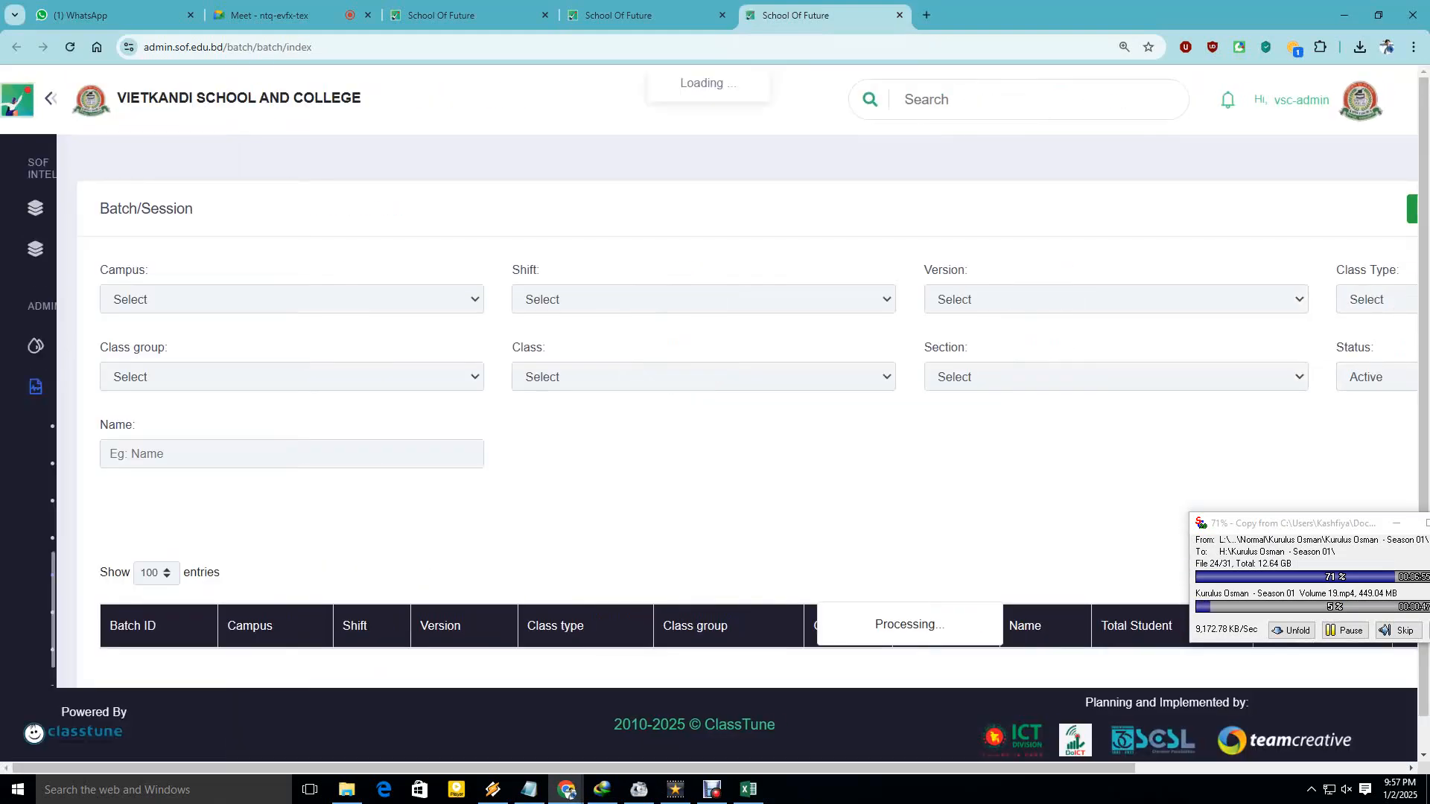
scroll(745, 409, "down", 4)
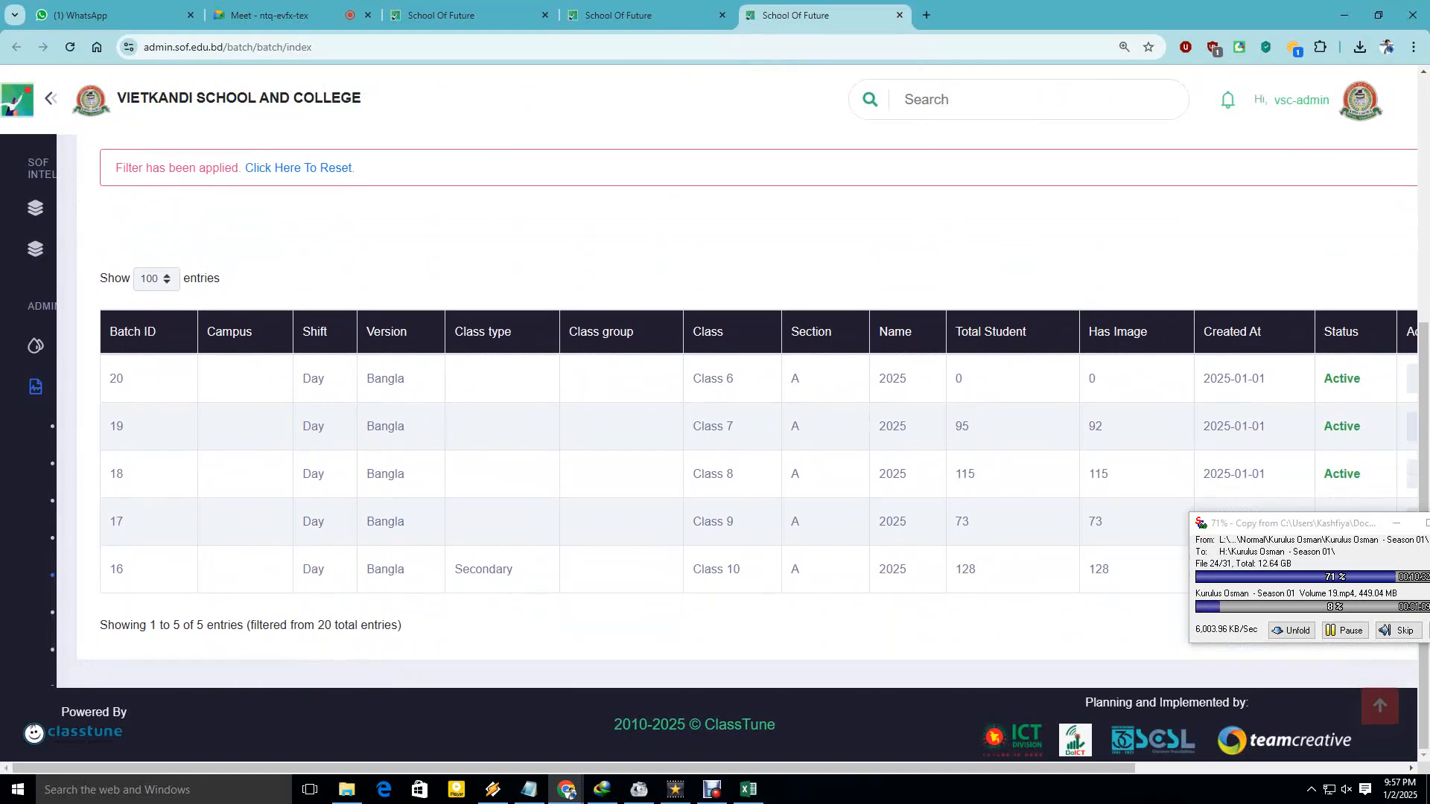
Read Batch ID 20 for Class 6 Section A and locate the Class 7 row.
double_click(116, 379)
left_click_drag(110, 332, 157, 332)
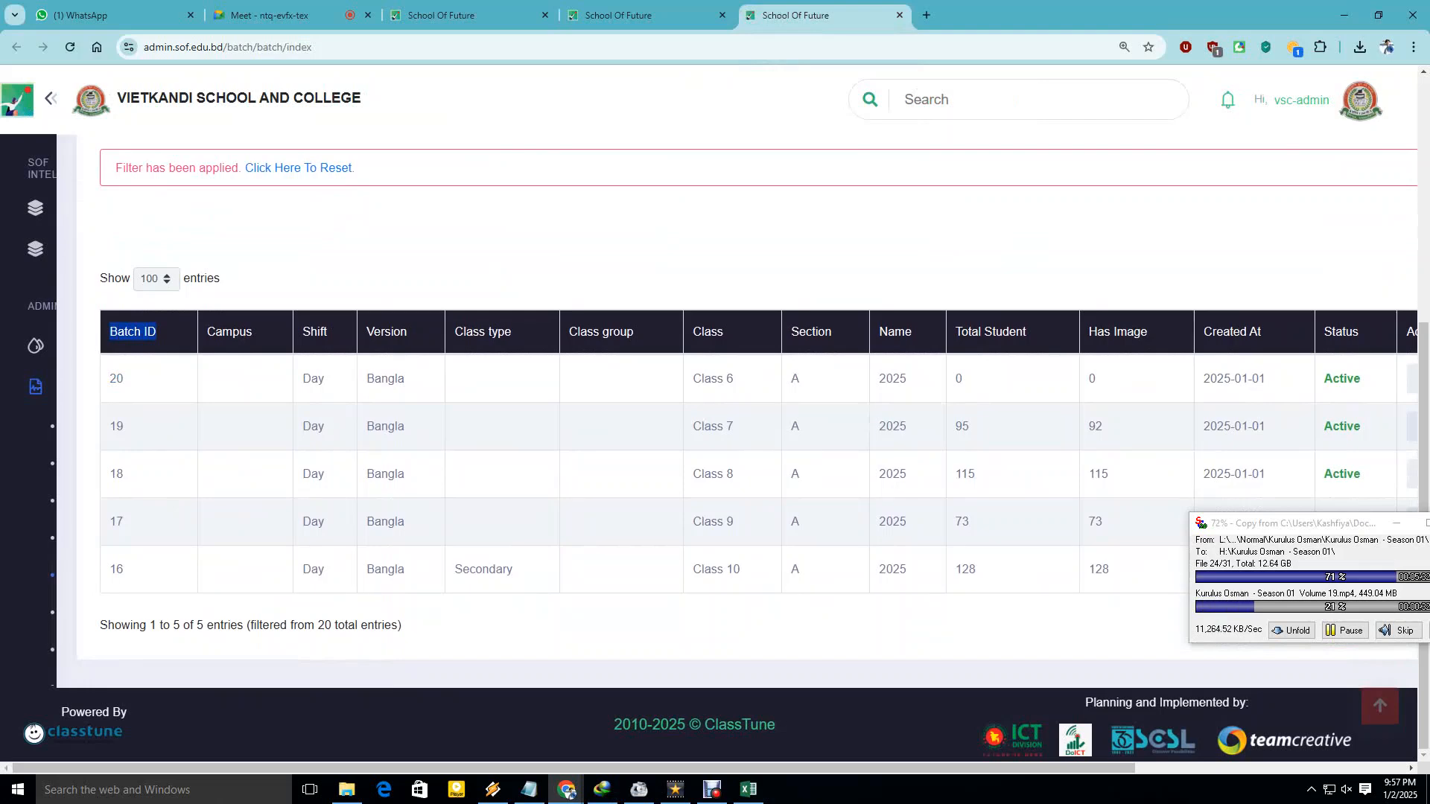
double_click(116, 379)
left_click_drag(693, 378, 799, 378)
left_click(799, 381)
left_click_drag(701, 427, 734, 427)
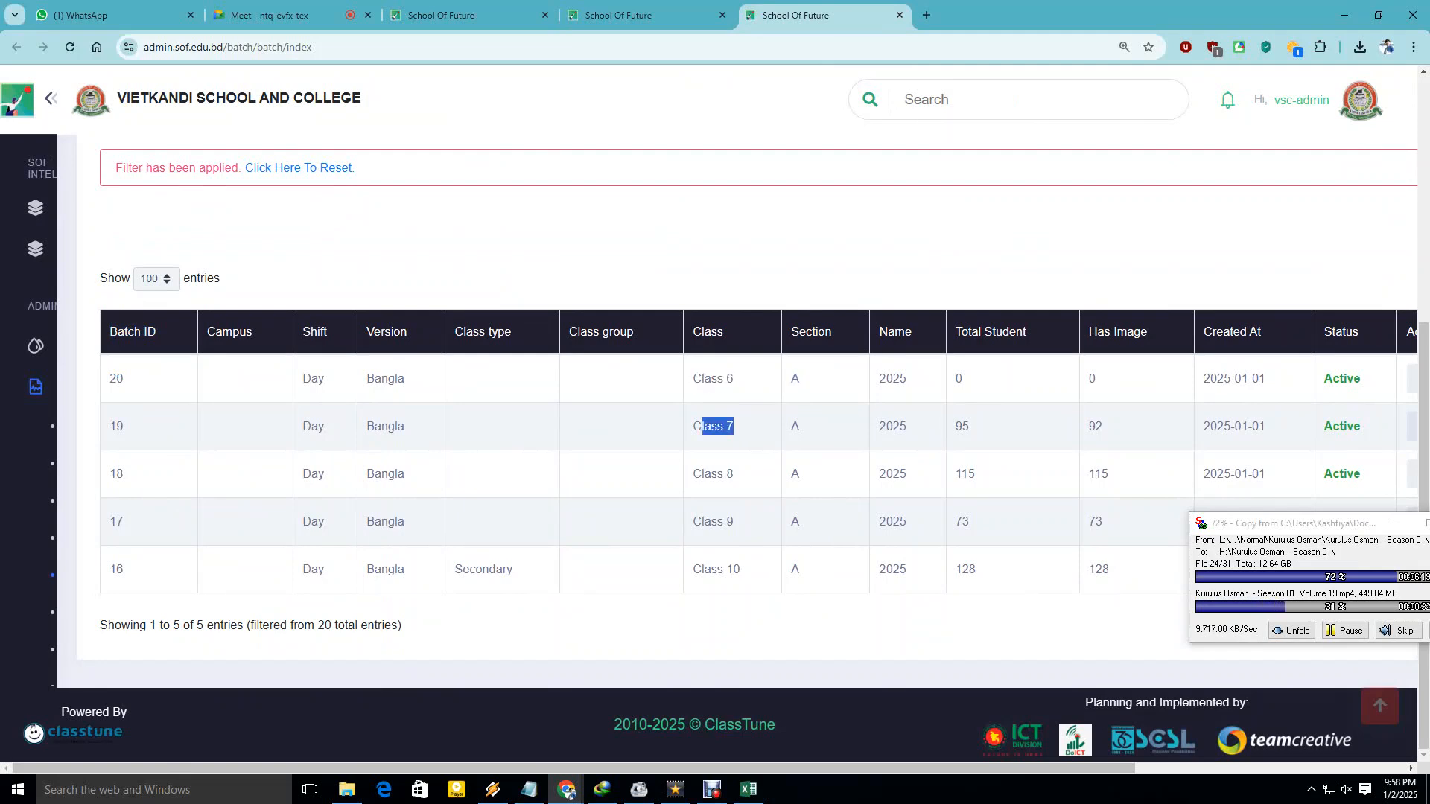
left_click(735, 427)
Note Batch IDs 18, 17, 16 for Classes 8–10, 19 for Class 7, and 20 for Class 6.
double_click(116, 473)
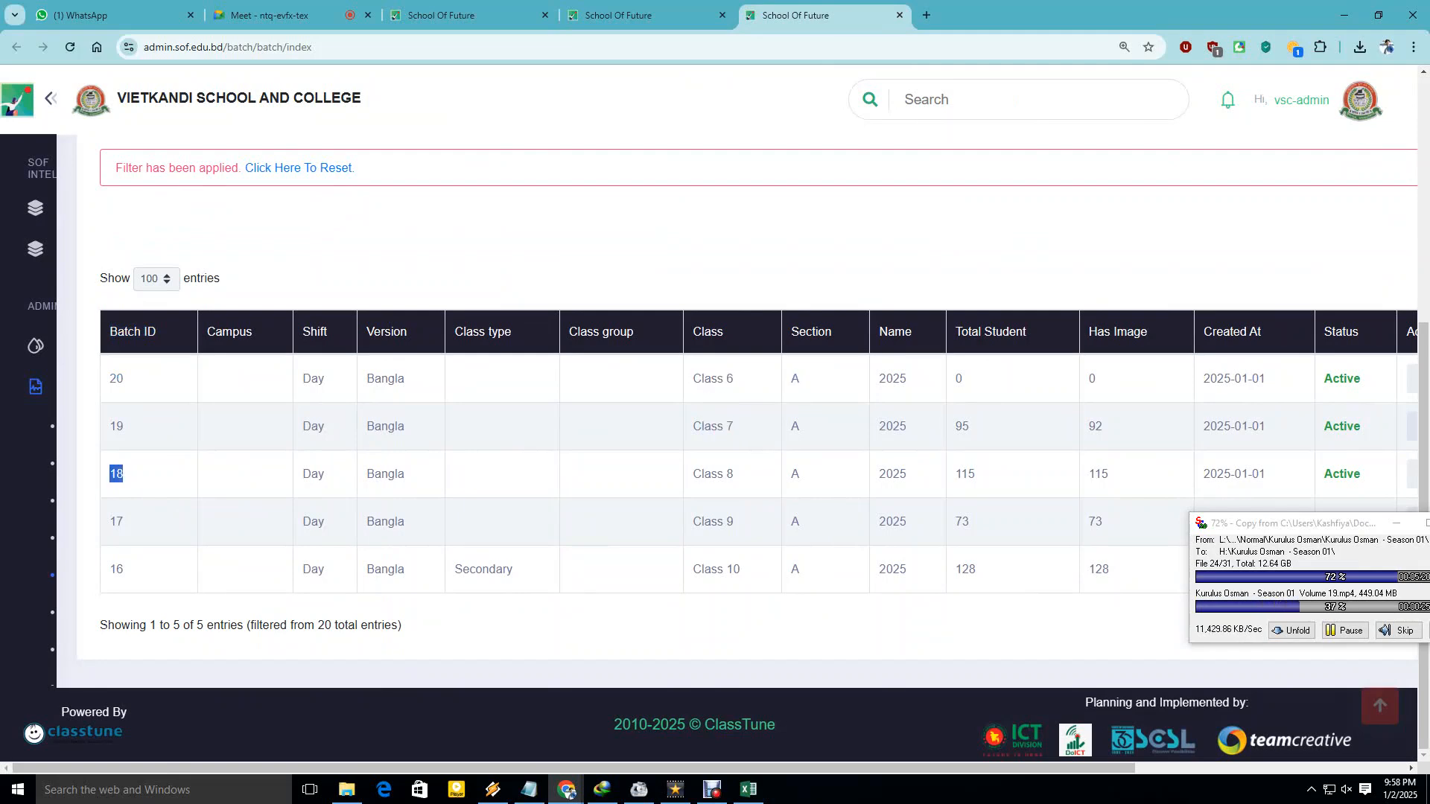
double_click(116, 521)
double_click(116, 569)
left_click(116, 568)
double_click(116, 378)
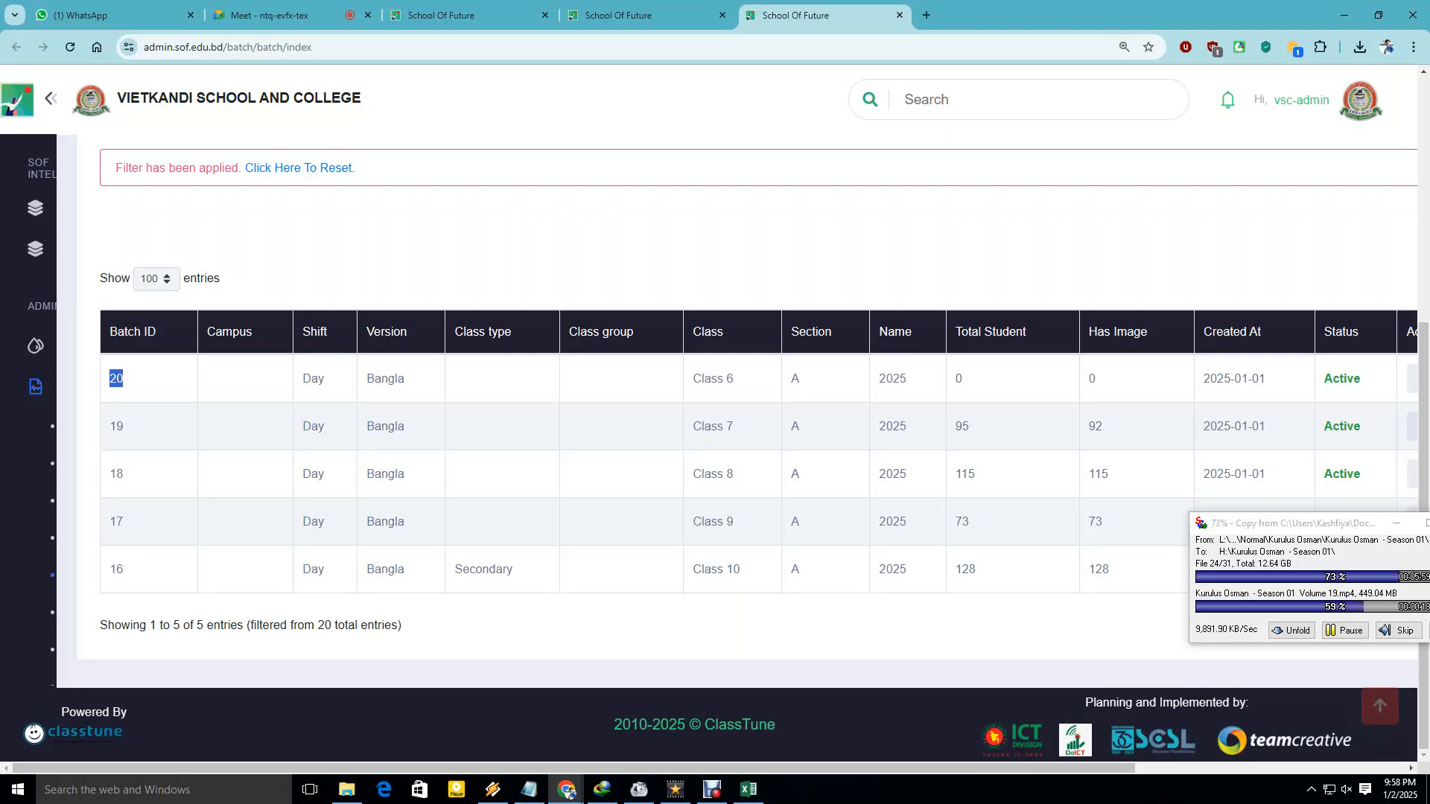
double_click(116, 426)
double_click(116, 378)
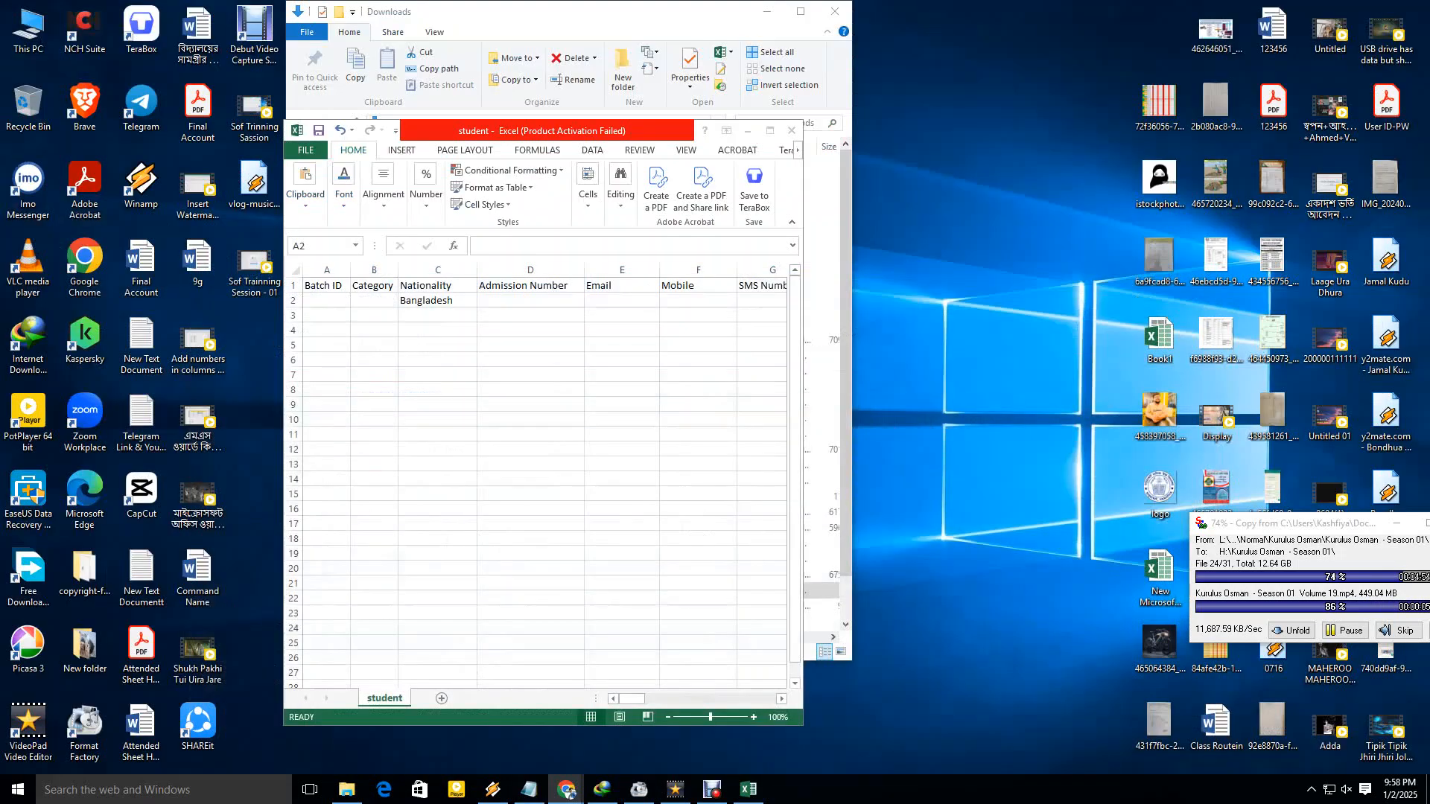
Enter Batch ID 20 in cell A2 and maximize the Excel window.
left_click(1344, 15)
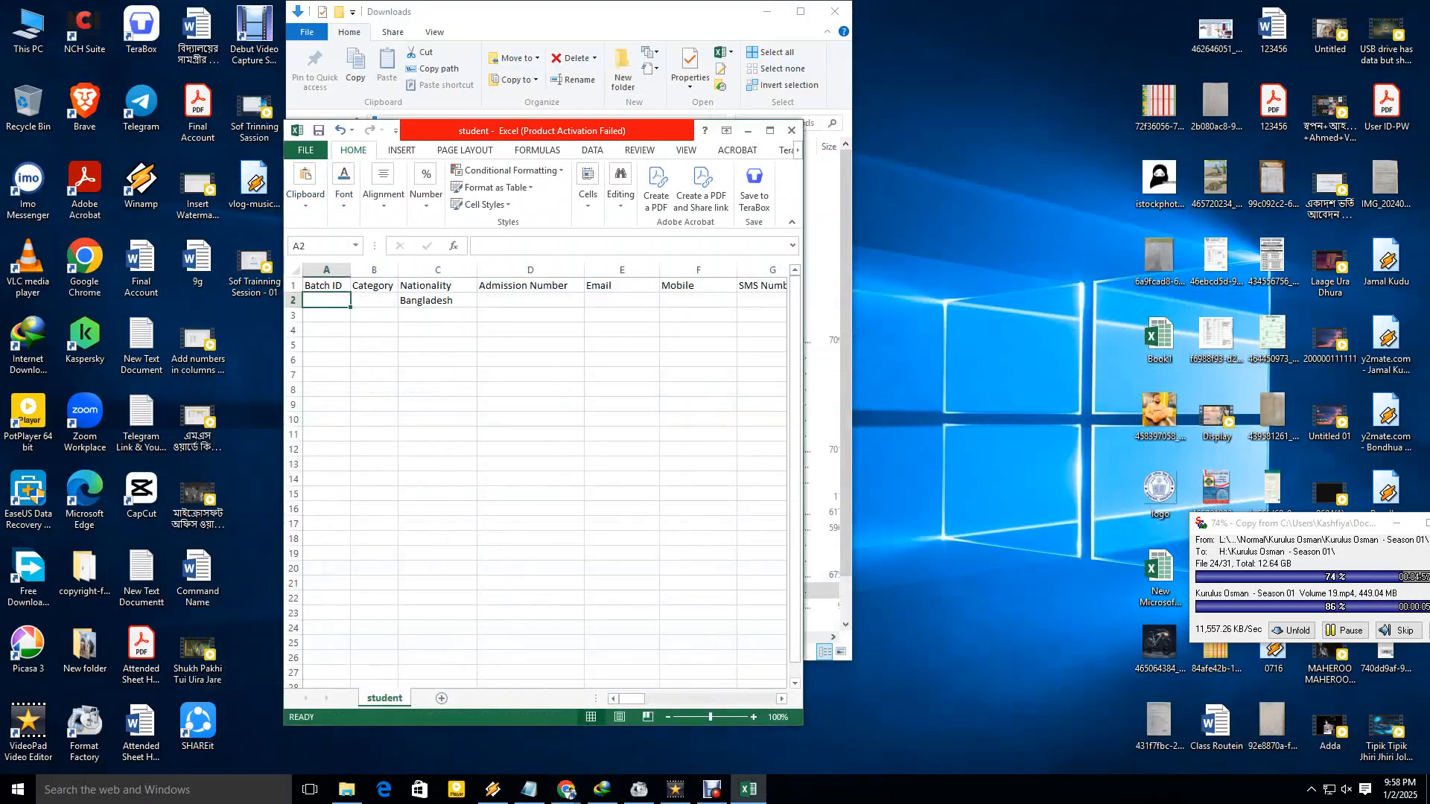
type("20")
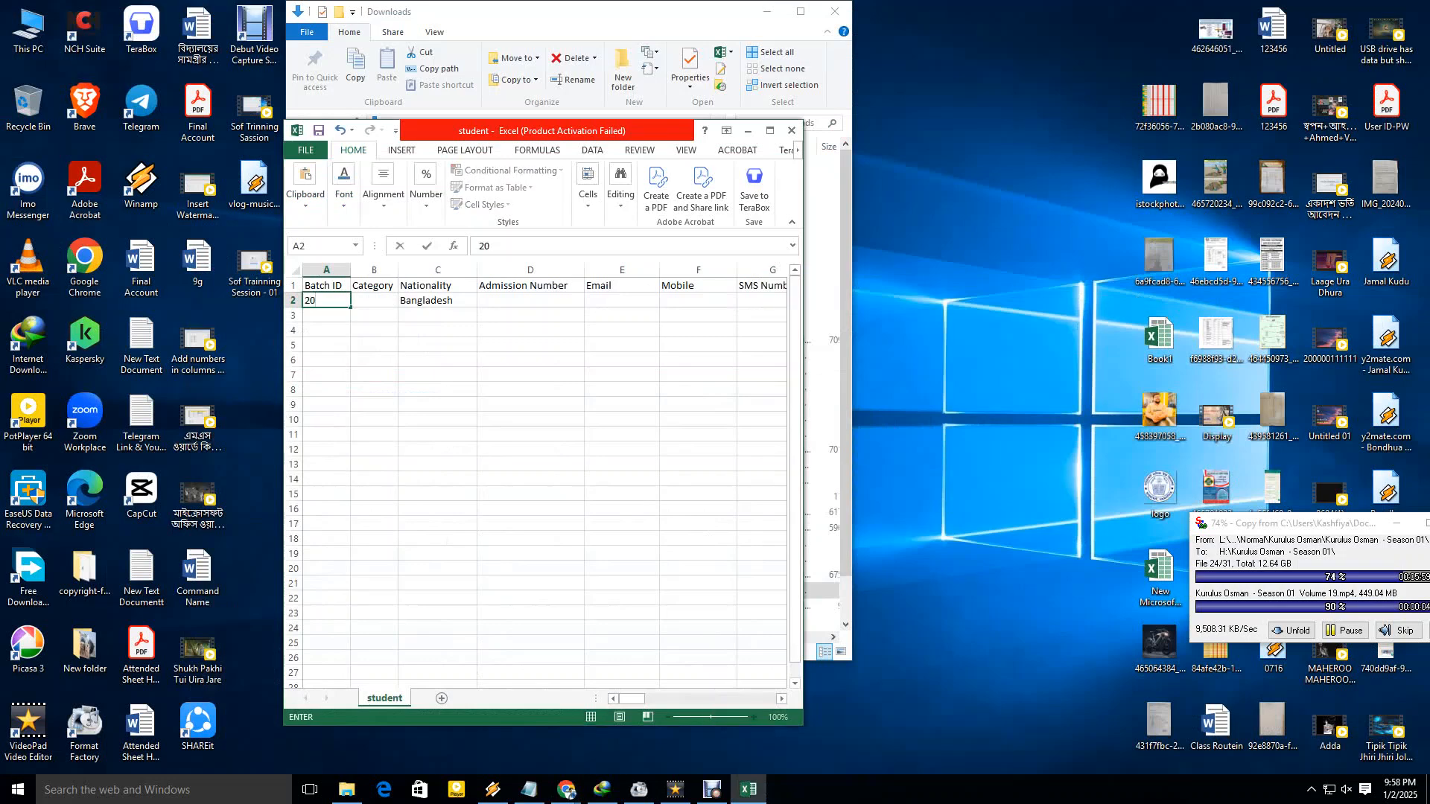
left_click(438, 390)
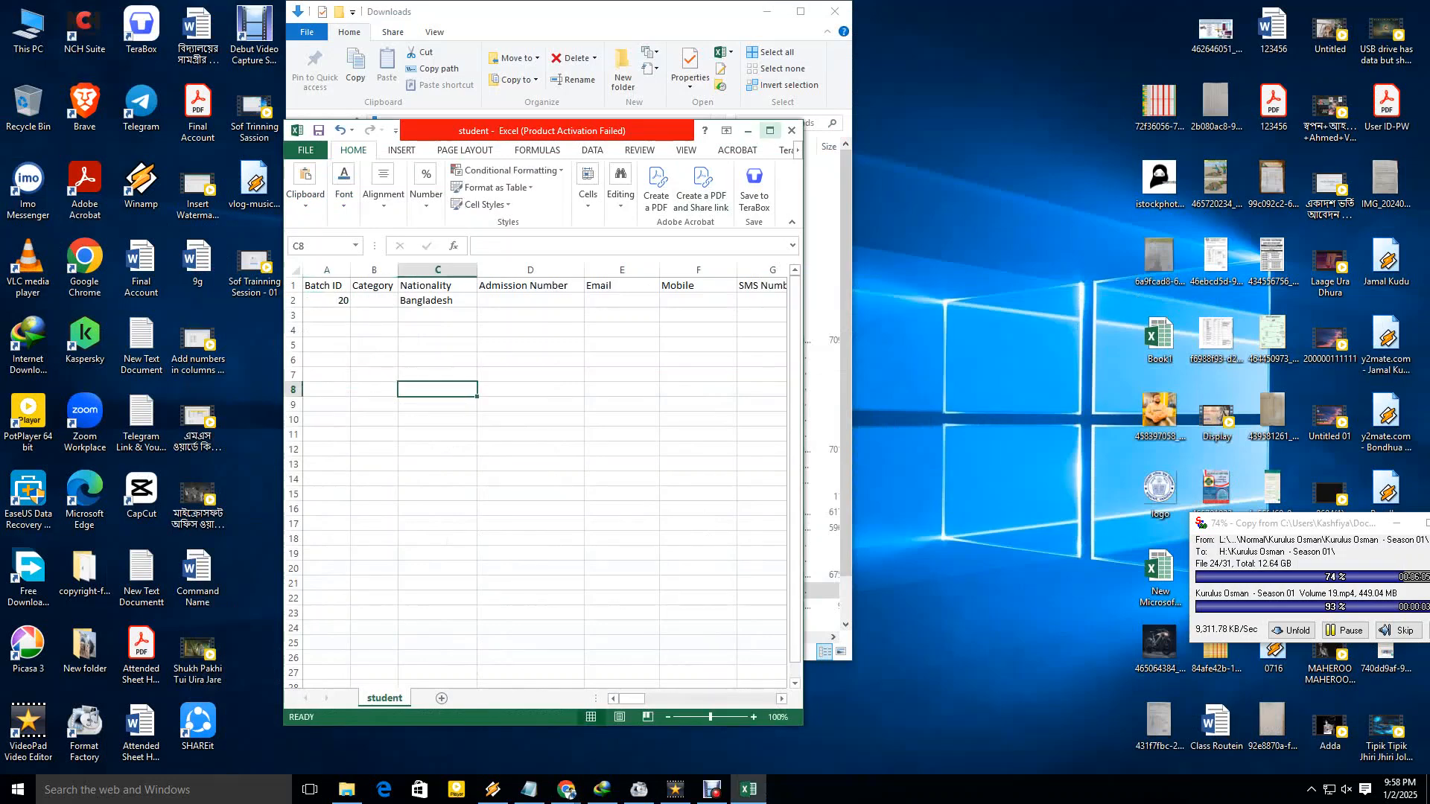
left_click(770, 130)
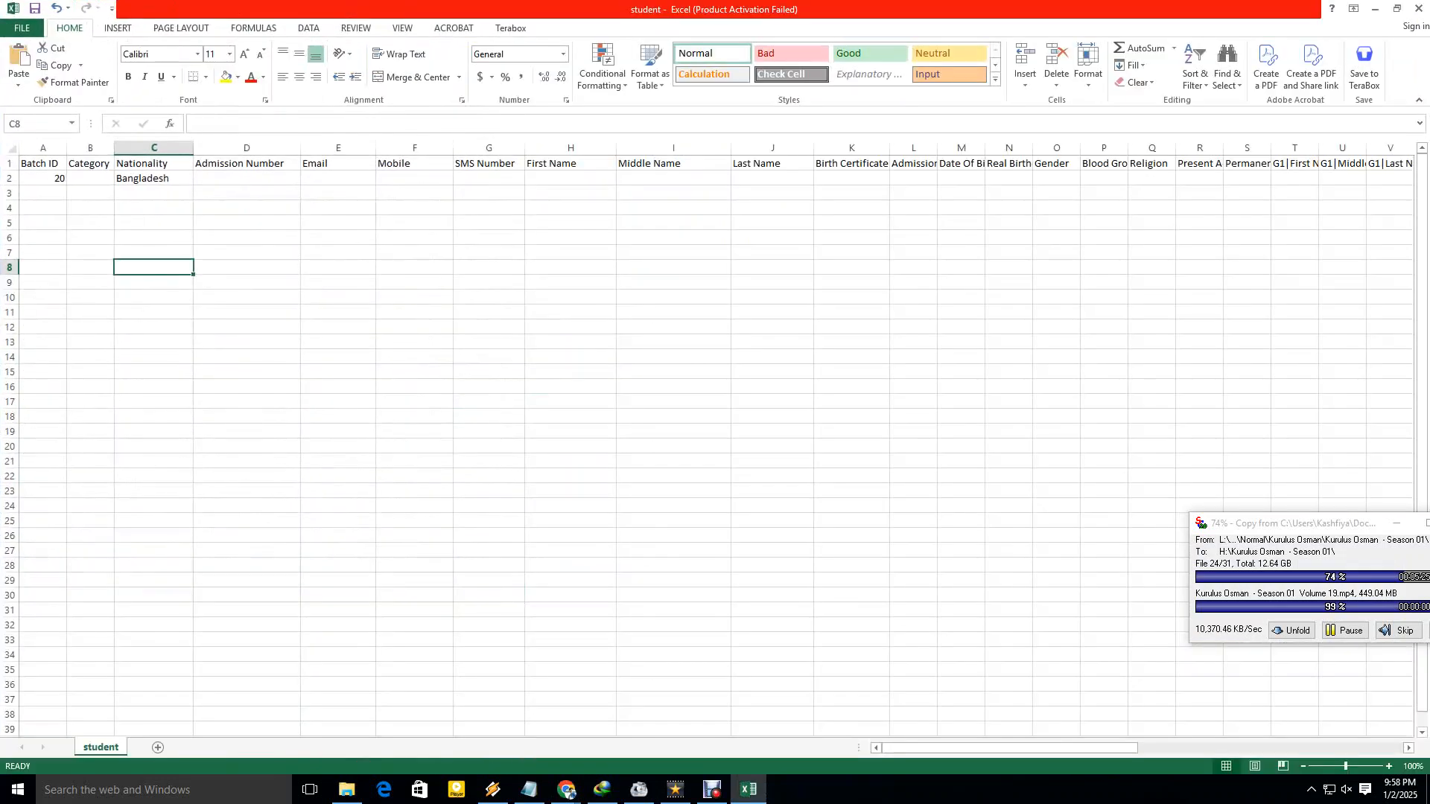
Widen the Category column and enter General in cell B2.
left_click_drag(114, 147, 155, 147)
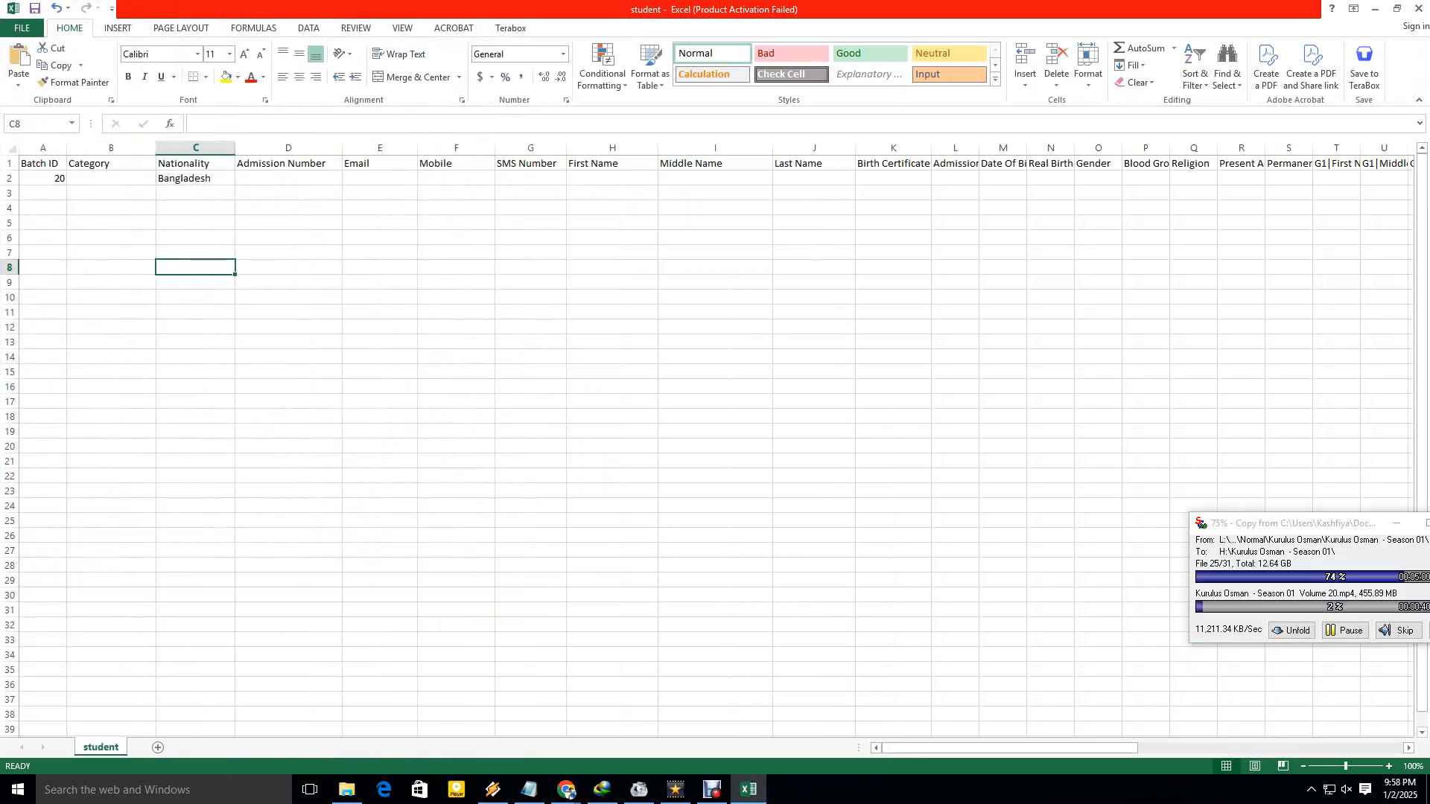
left_click(111, 178)
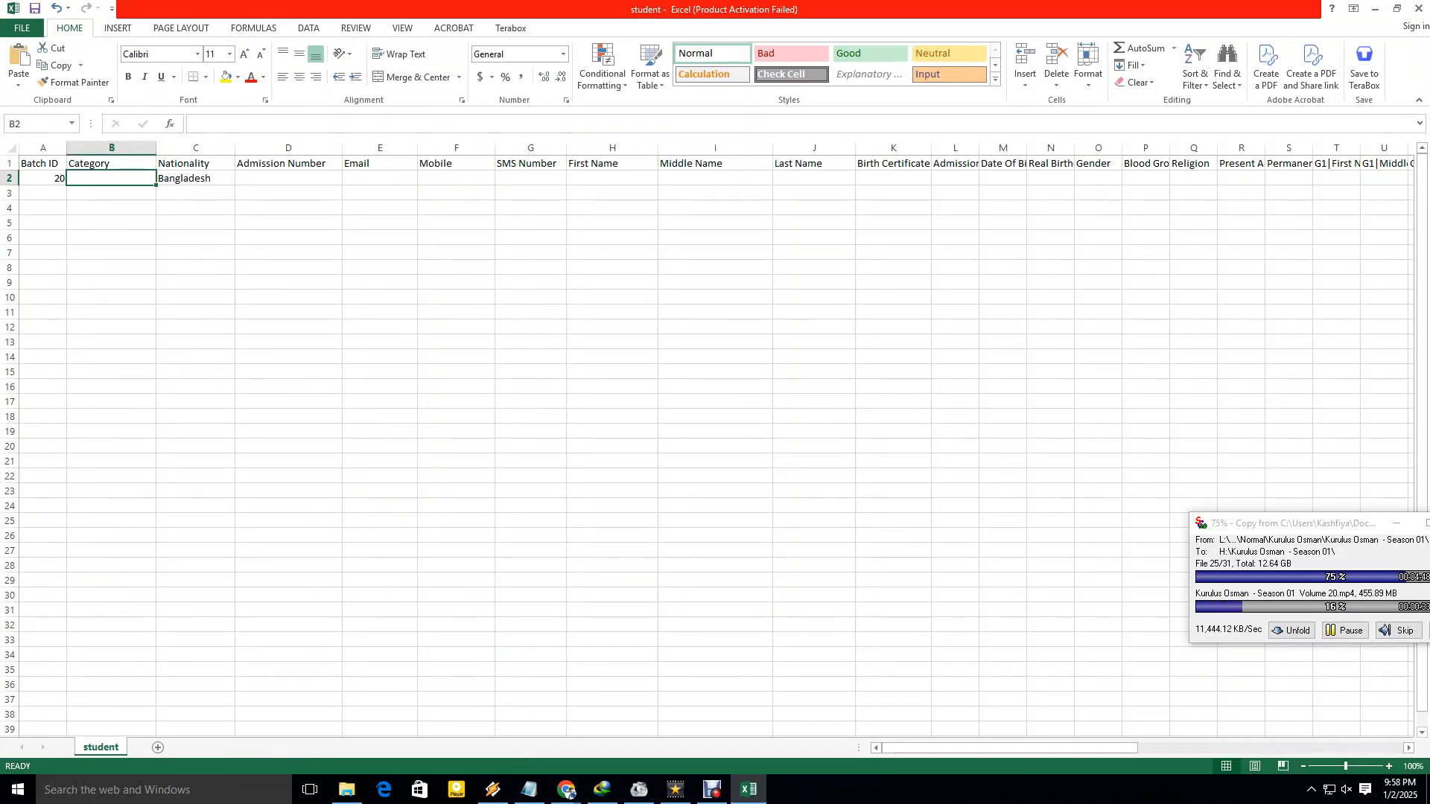
type("General")
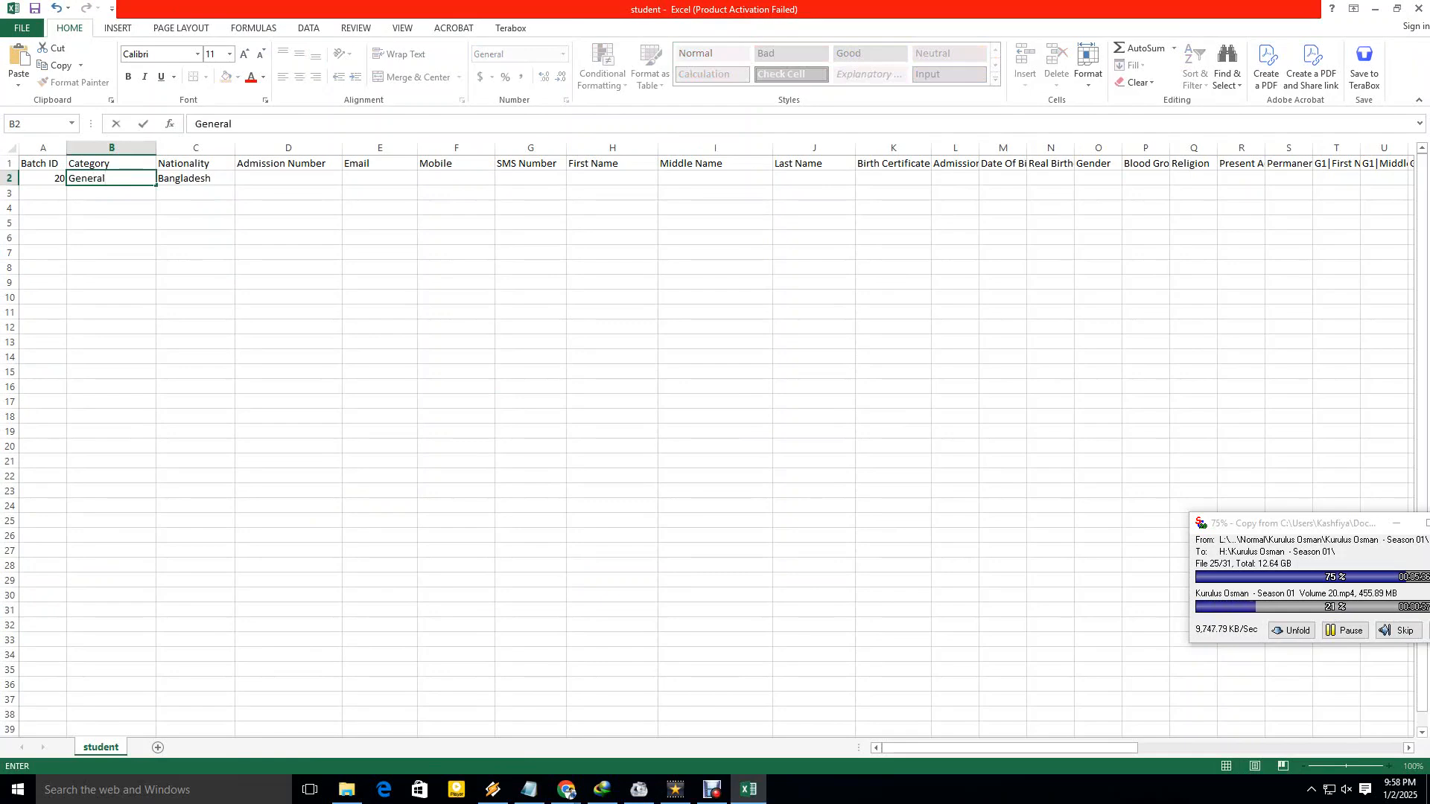
mouse_move(105, 178)
left_mouse_down()
mouse_move(68, 178)
mouse_move(106, 178)
left_mouse_up()
key("F2")
left_click(111, 208)
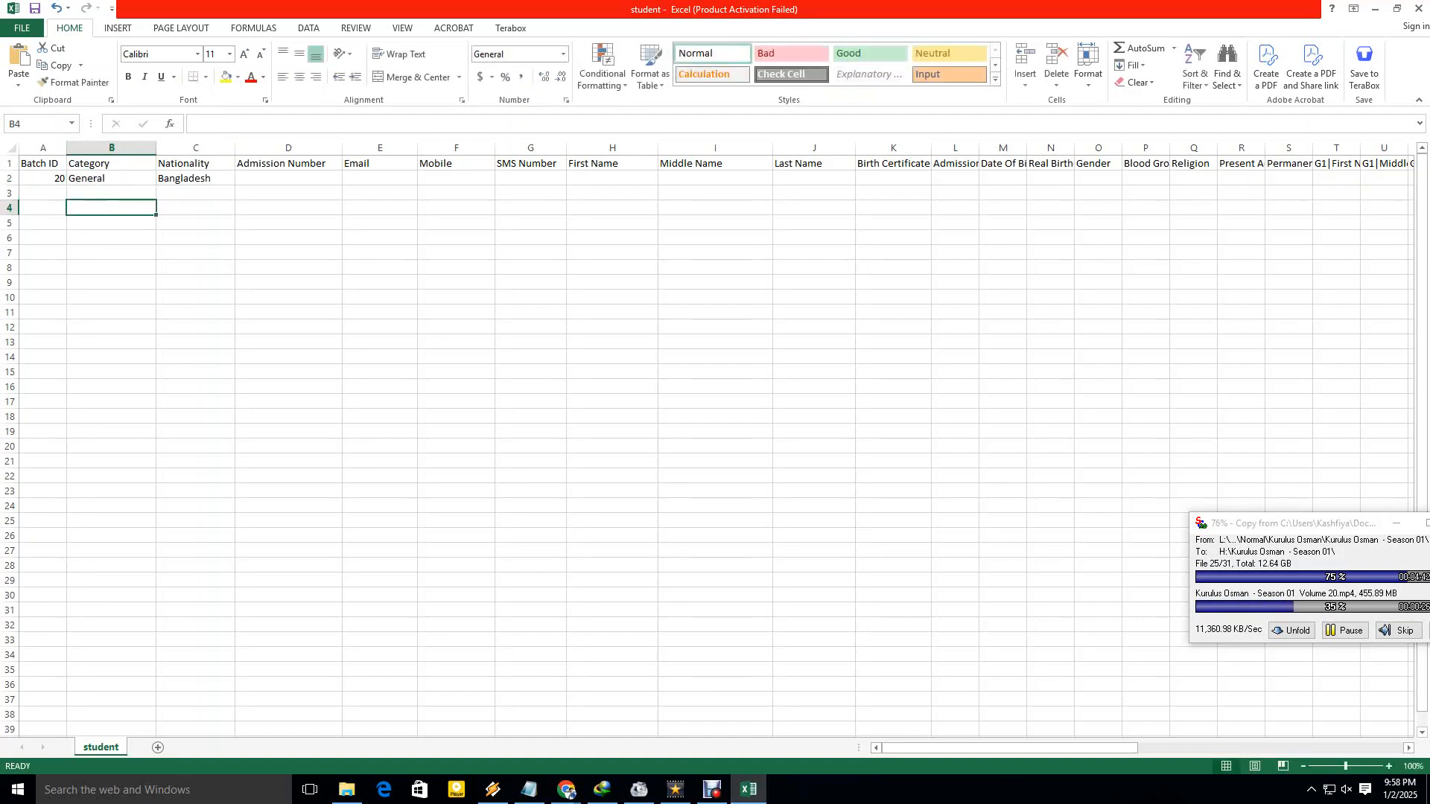
left_click(195, 178)
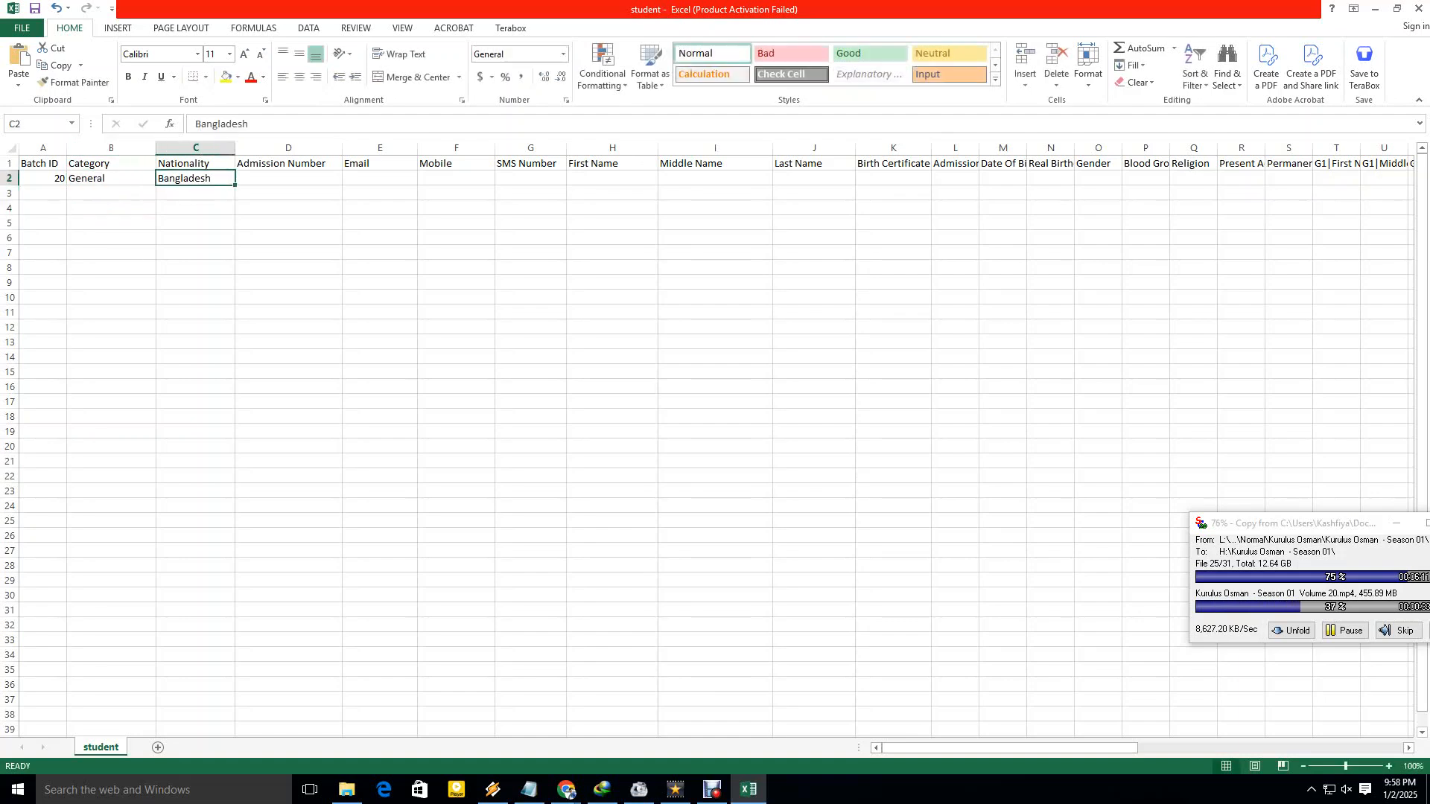
left_click(288, 178)
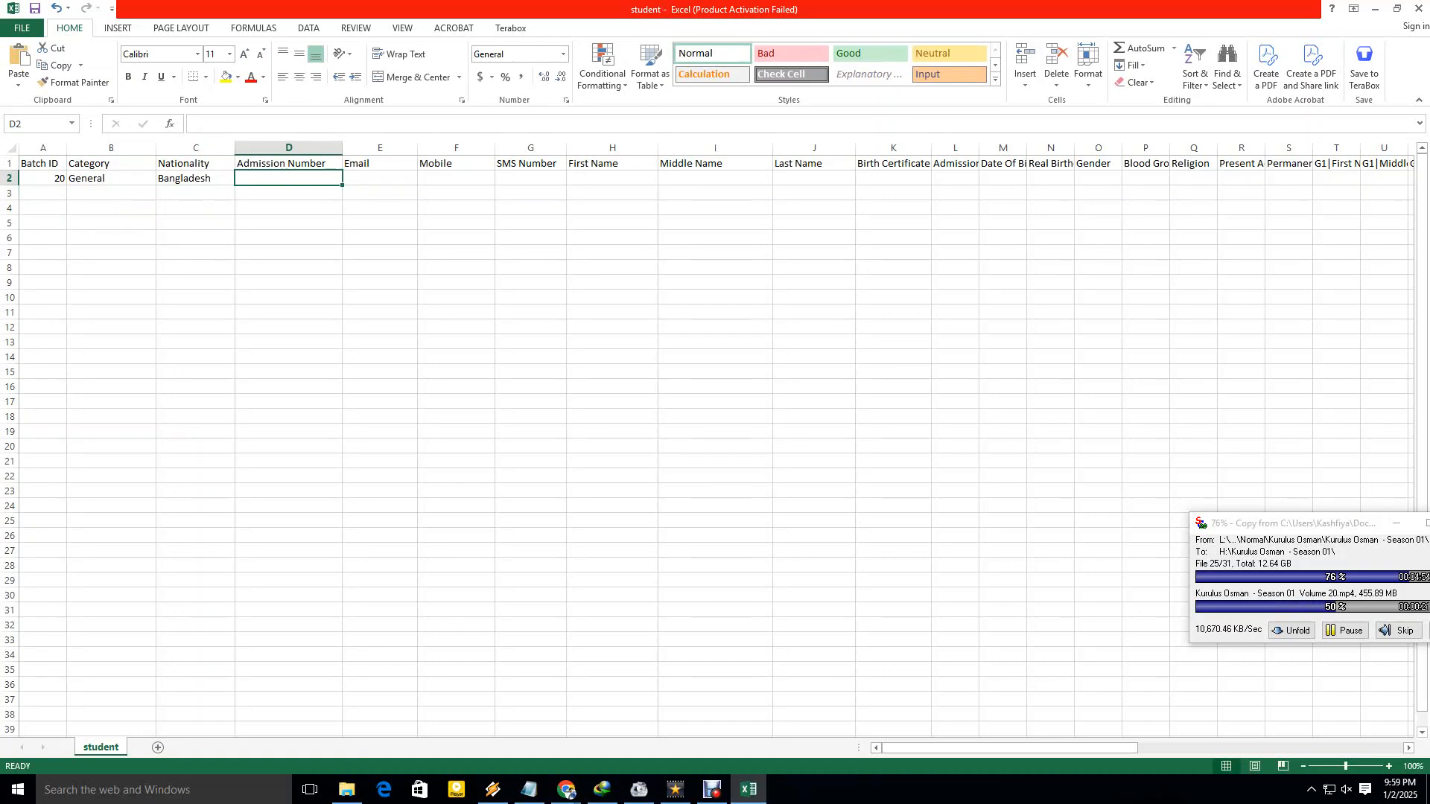
Enter admission numbers 123456 in D2 and 123457 in D3.
type("1234")
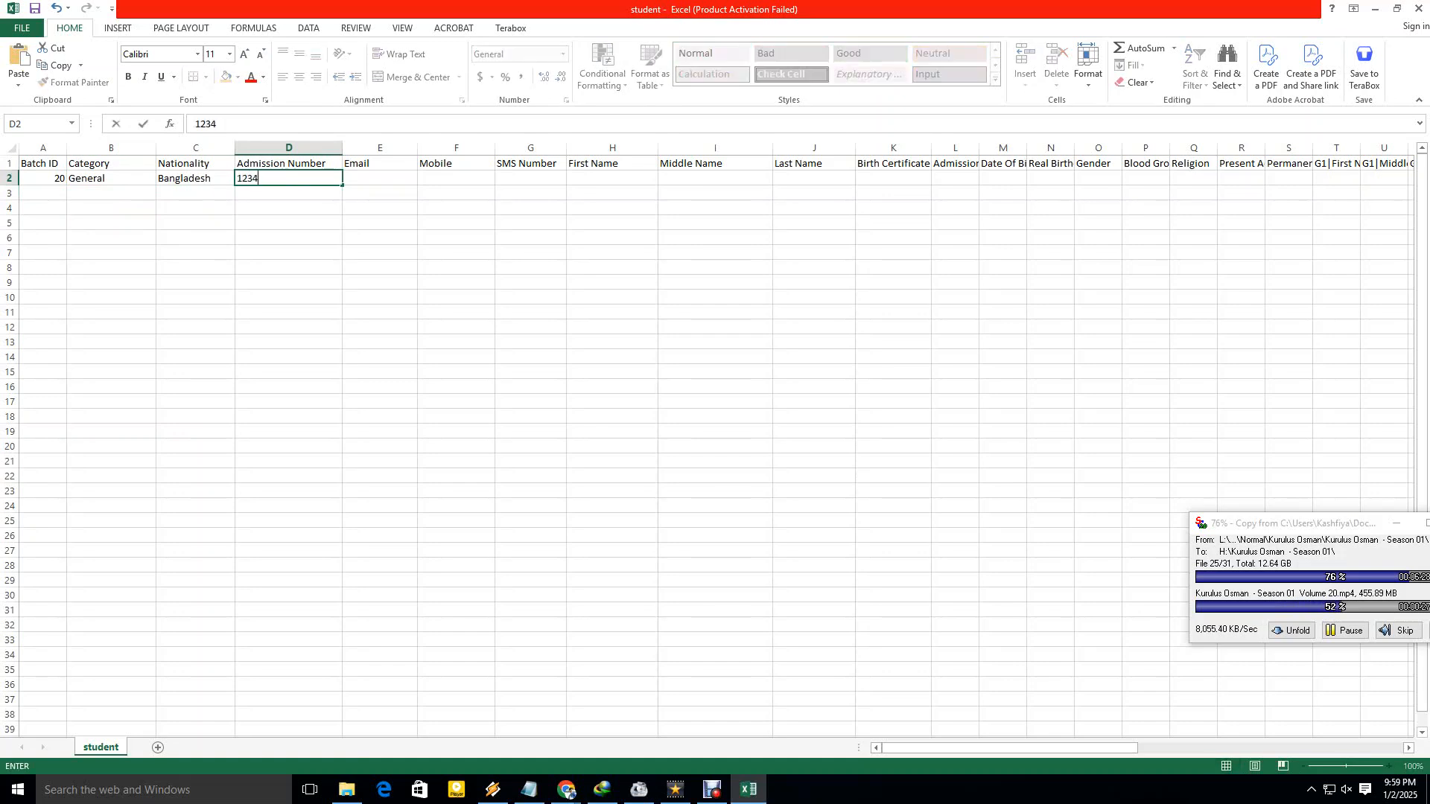
type("56")
left_click(289, 223)
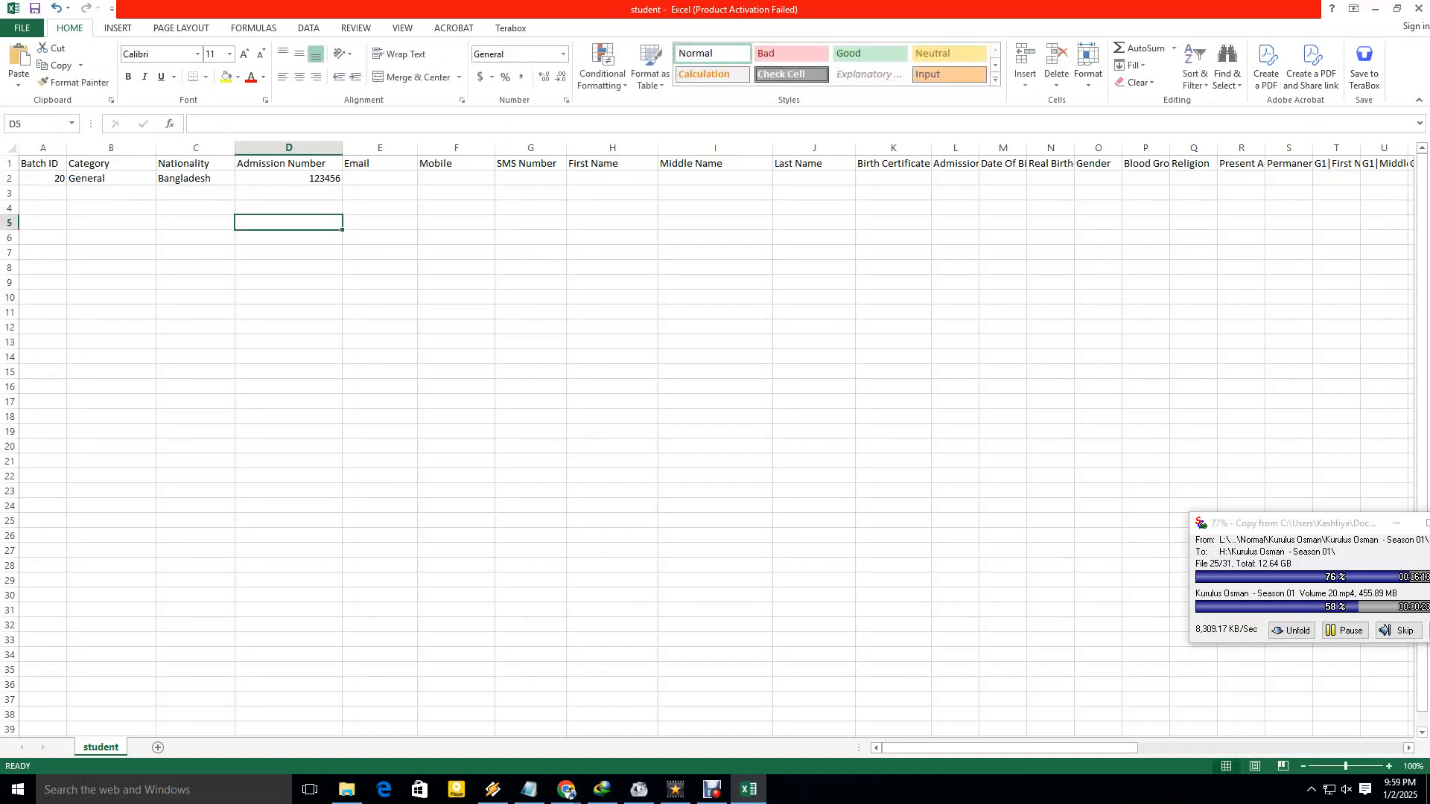
left_click(289, 192)
type("123457")
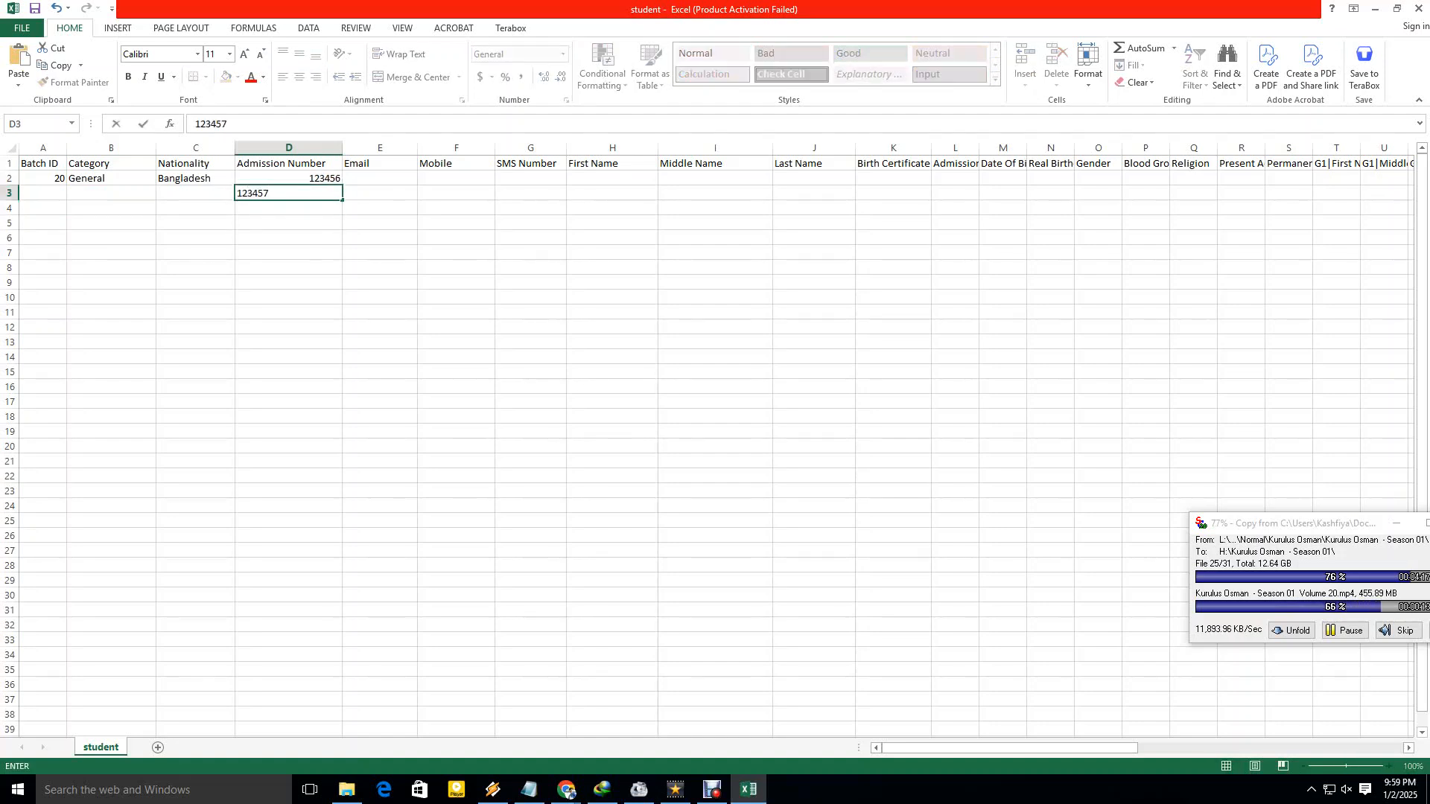
key("Return")
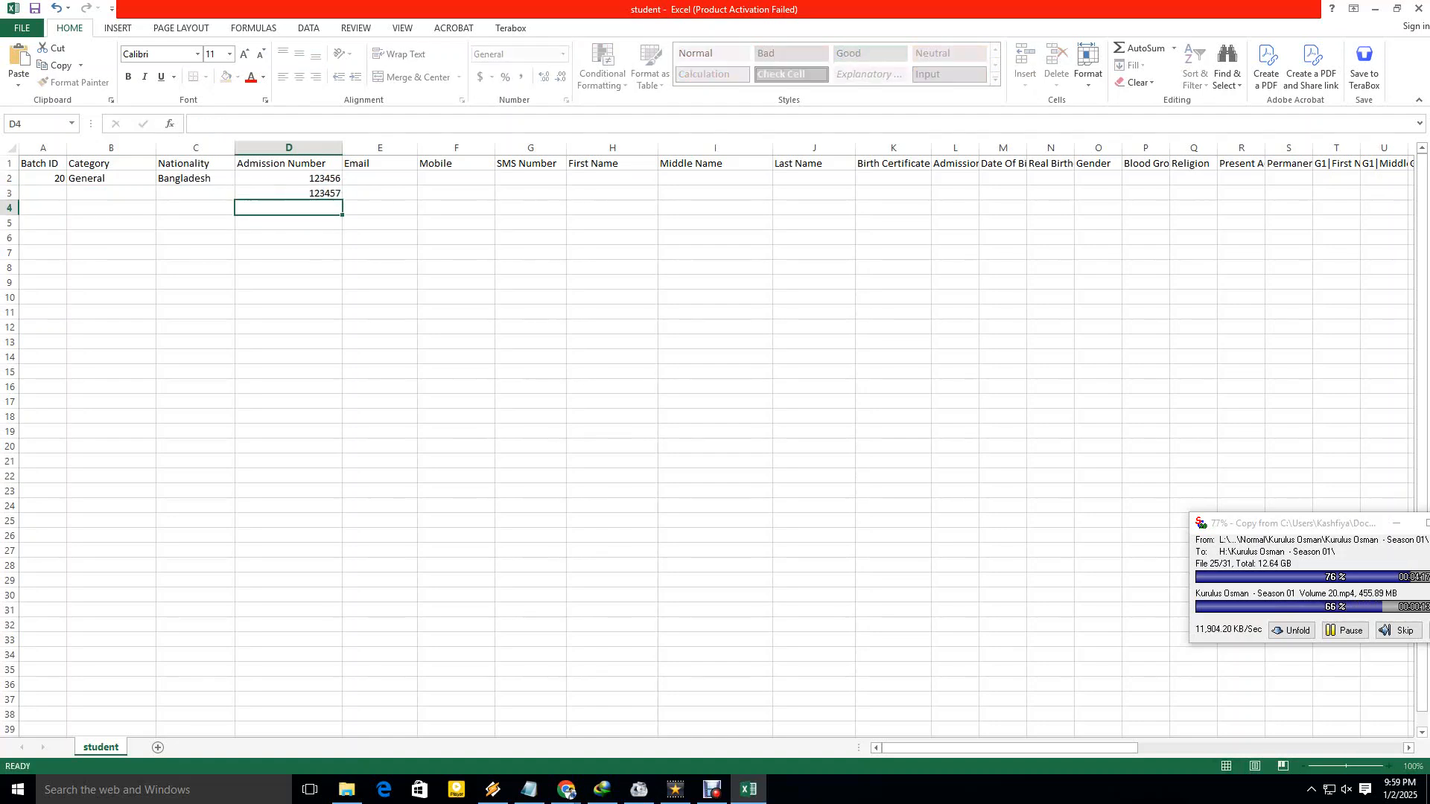
Delete the admission numbers below D2 and widen the Email column.
left_click_drag(289, 178, 342, 660)
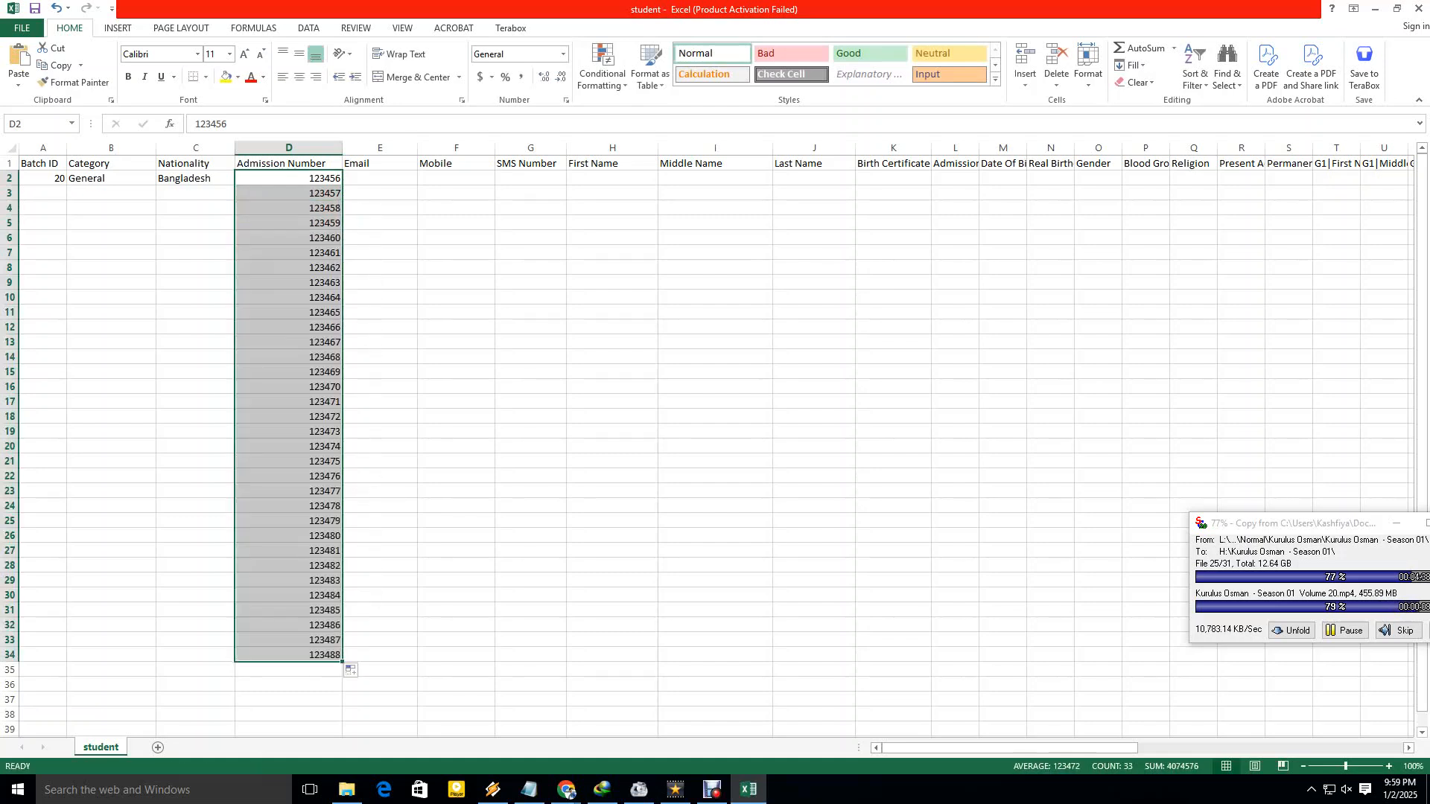
left_click(455, 565)
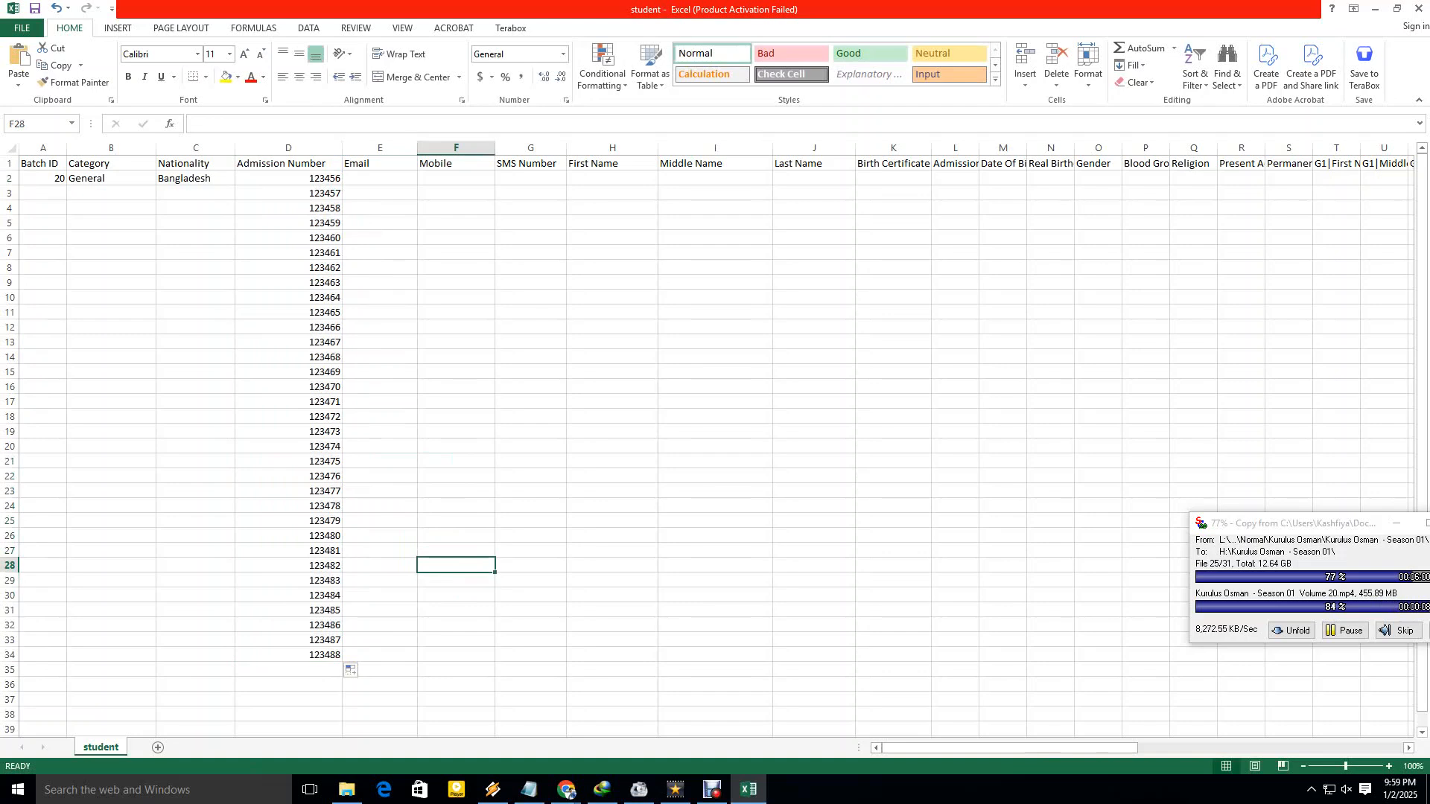
left_click_drag(288, 192, 288, 670)
key("Delete")
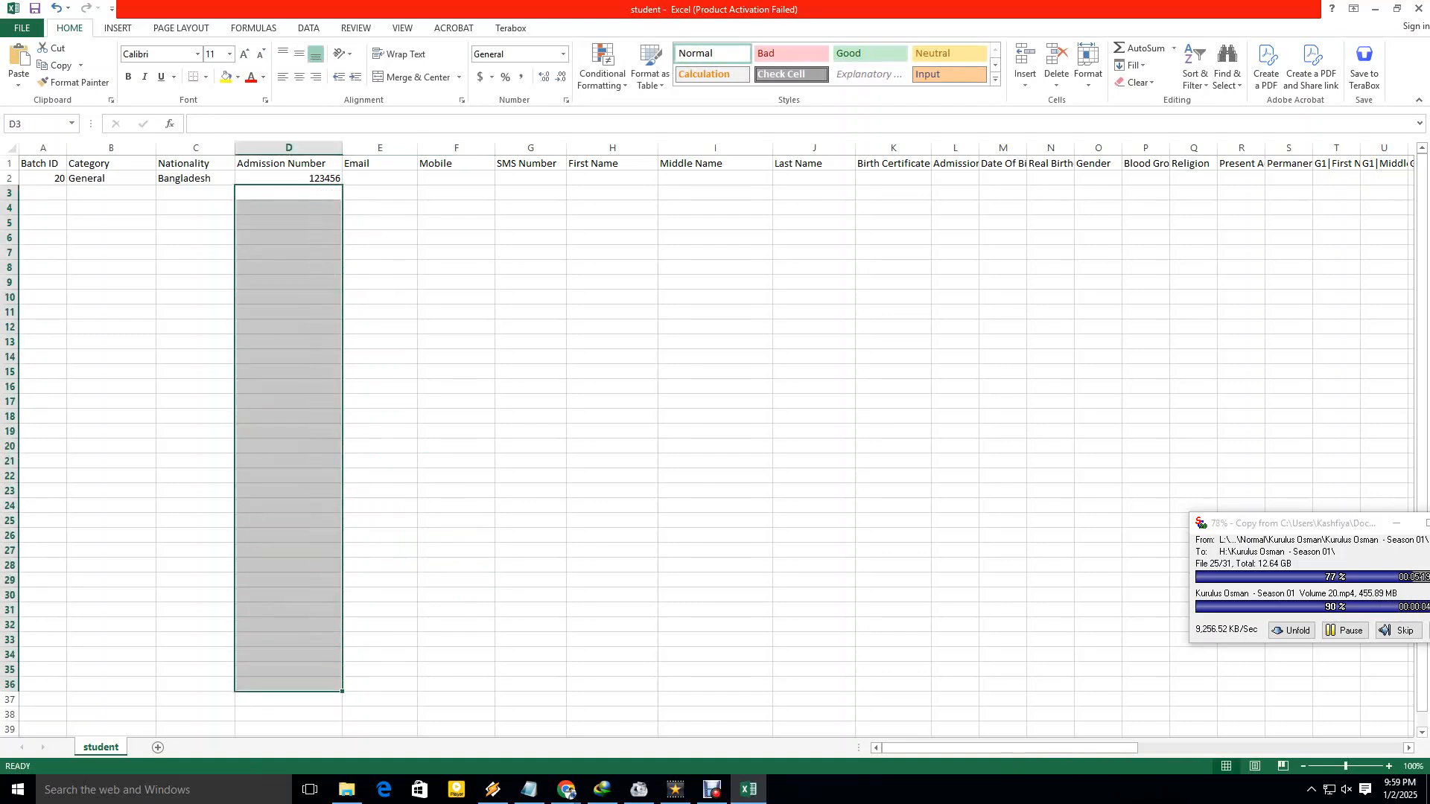
left_click(449, 287)
left_click_drag(417, 148, 517, 148)
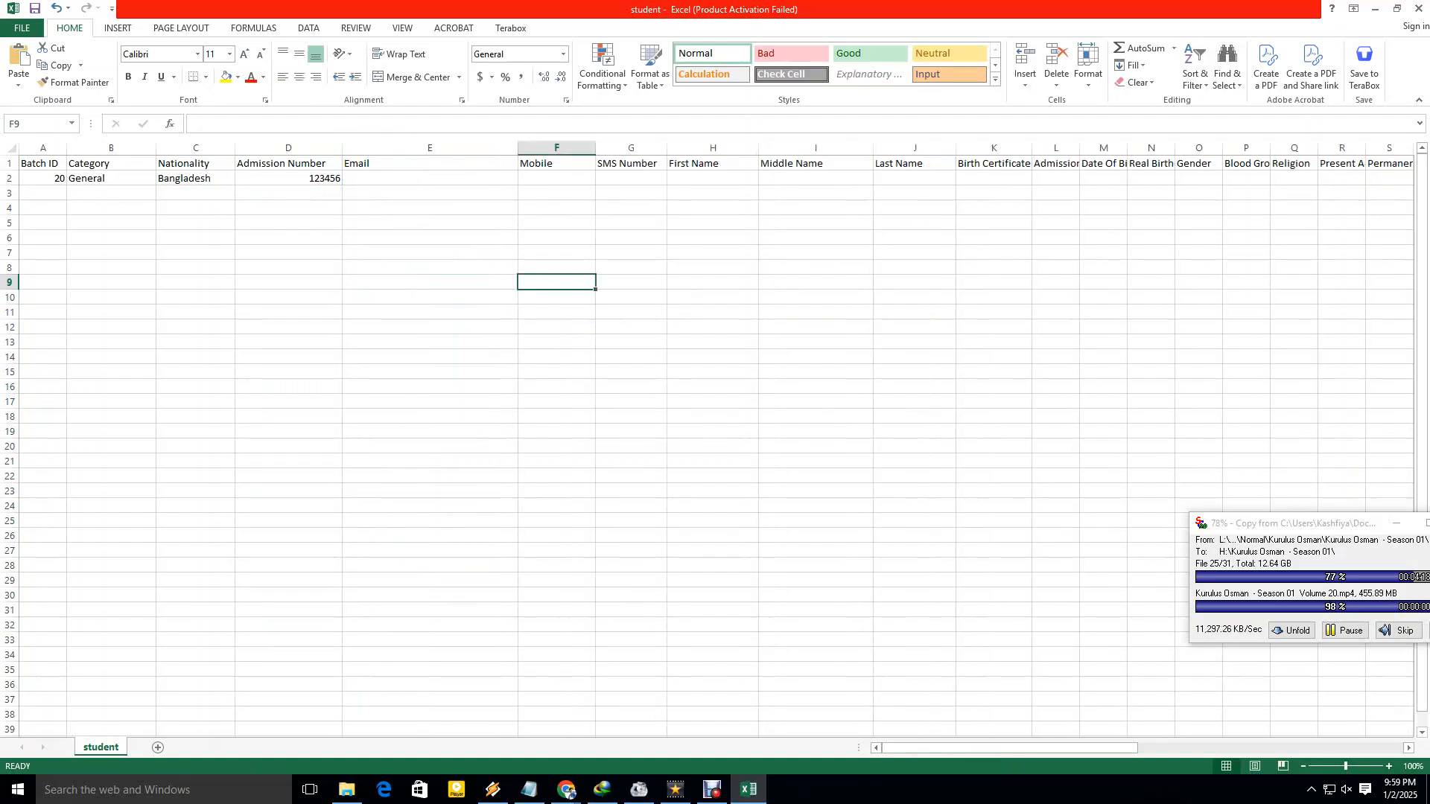
Enter the student's e-mail address in E2 and narrow the Email column slightly.
left_click(429, 178)
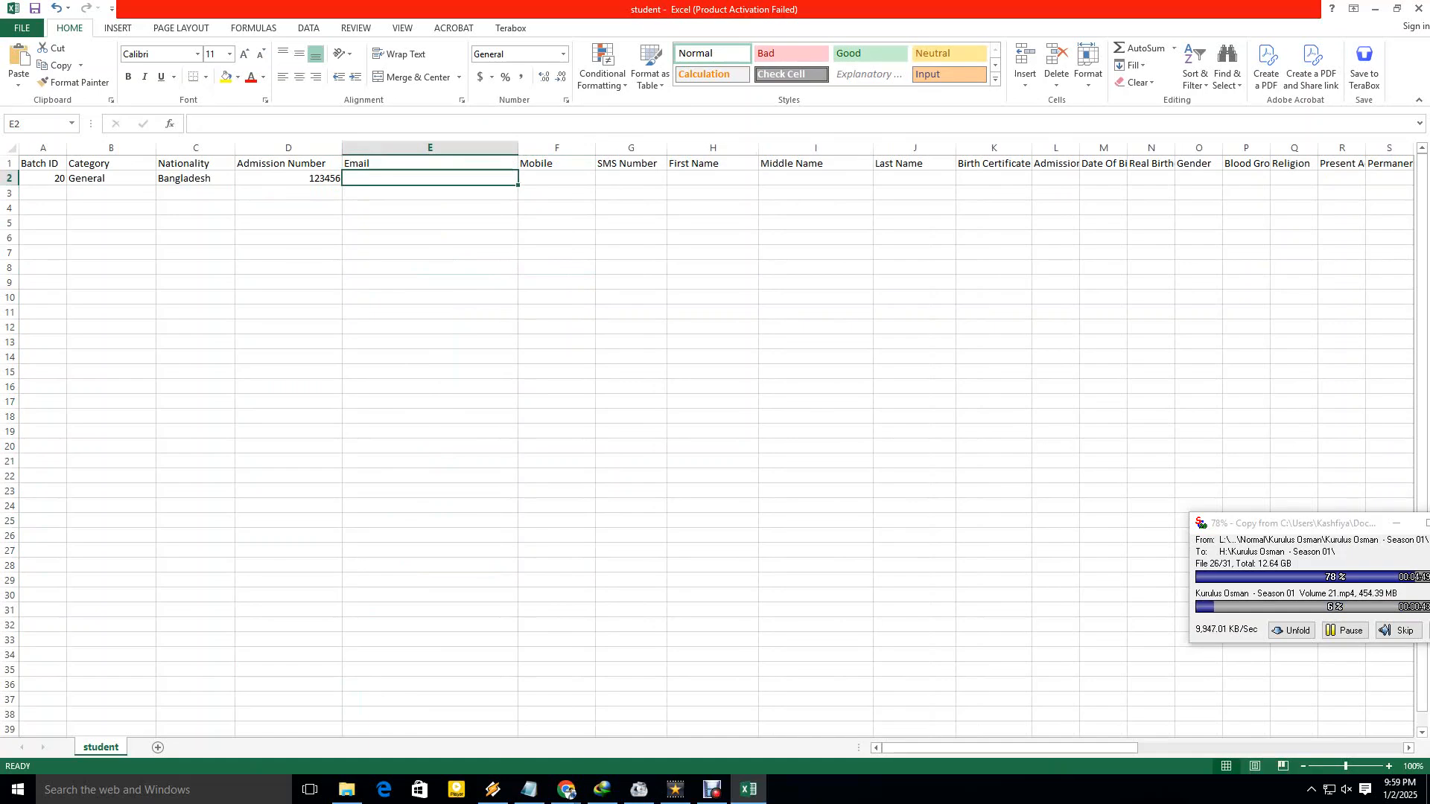
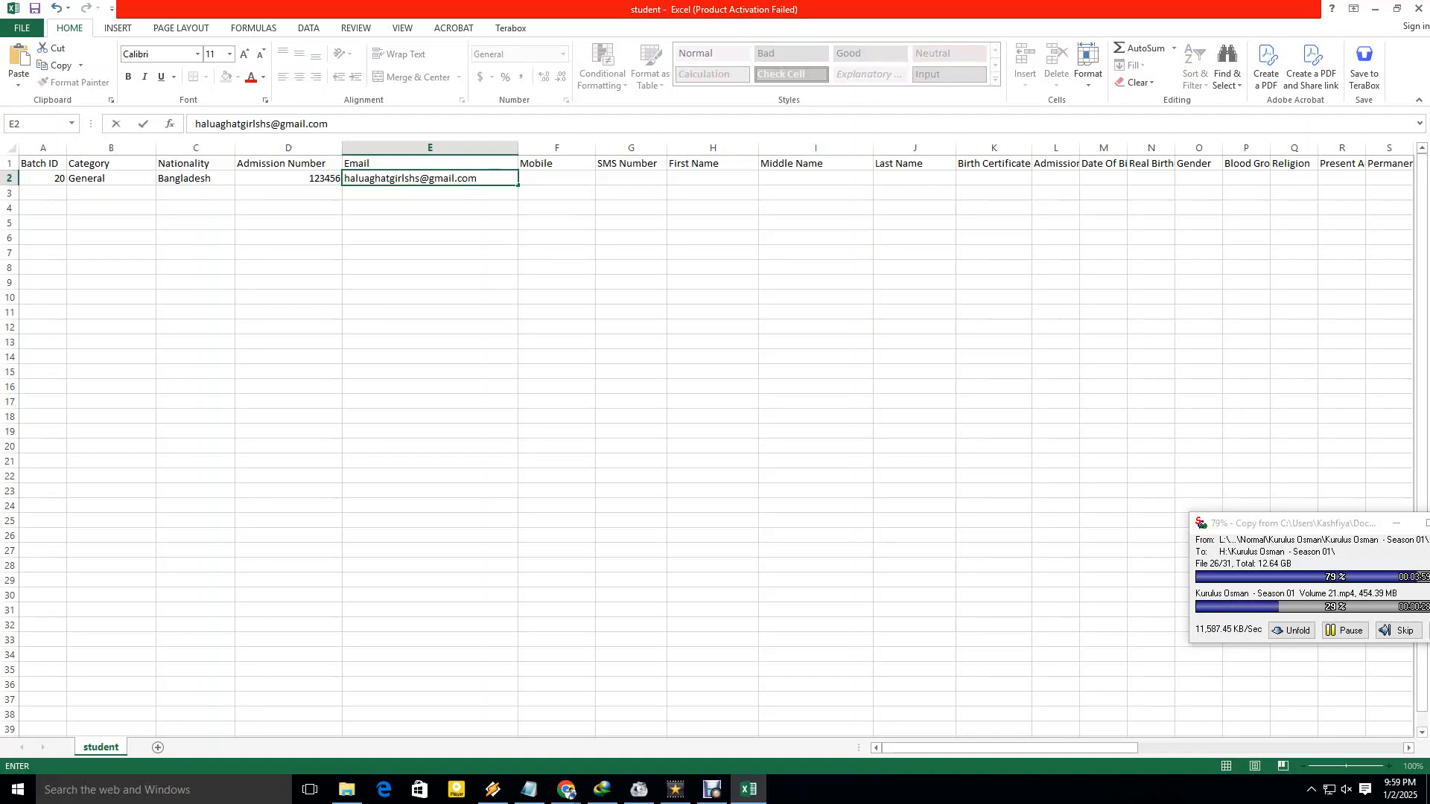
left_click(556, 283)
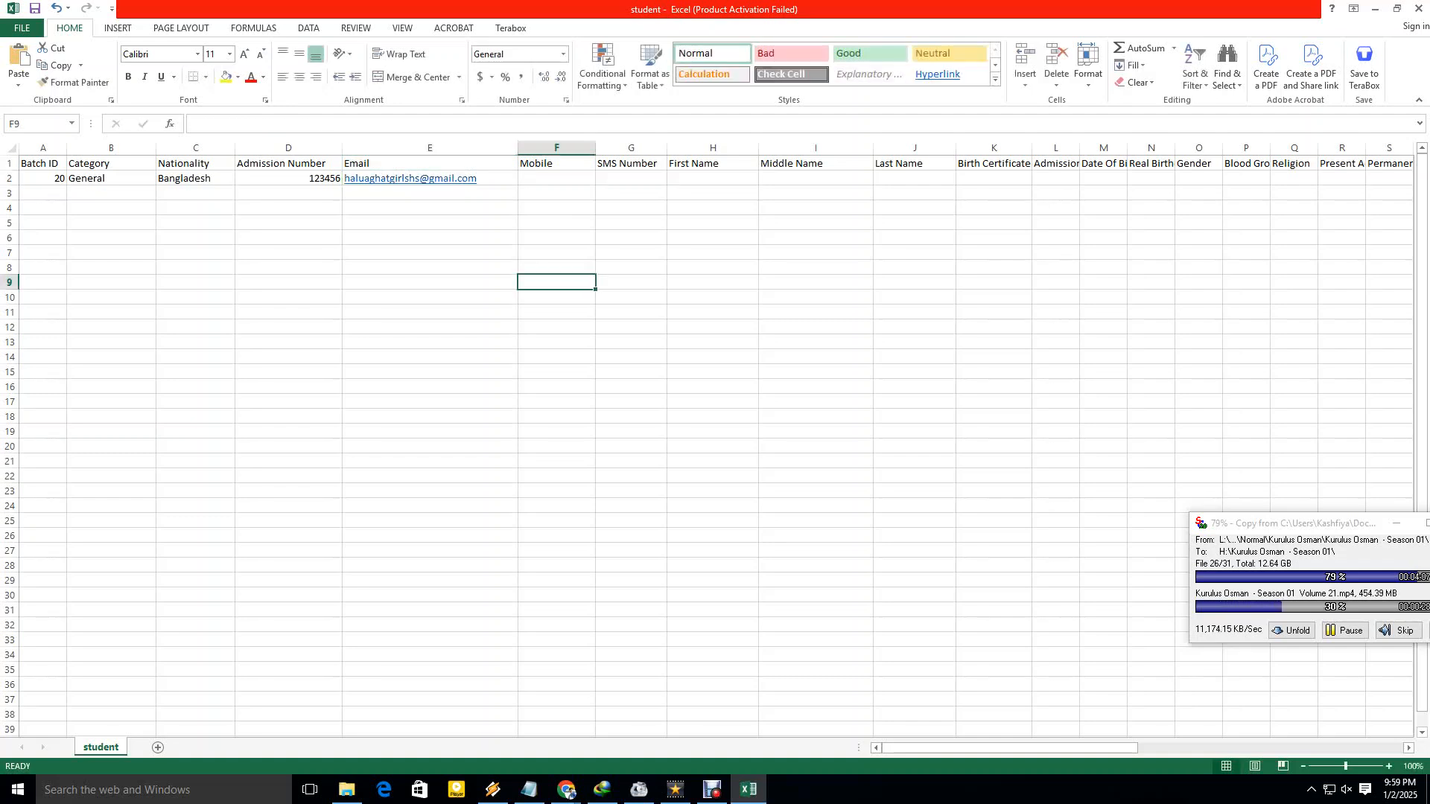
left_click_drag(518, 147, 627, 148)
Enter the student's mobile number in F2 and the same number as SMS Number in G2.
left_click(560, 178)
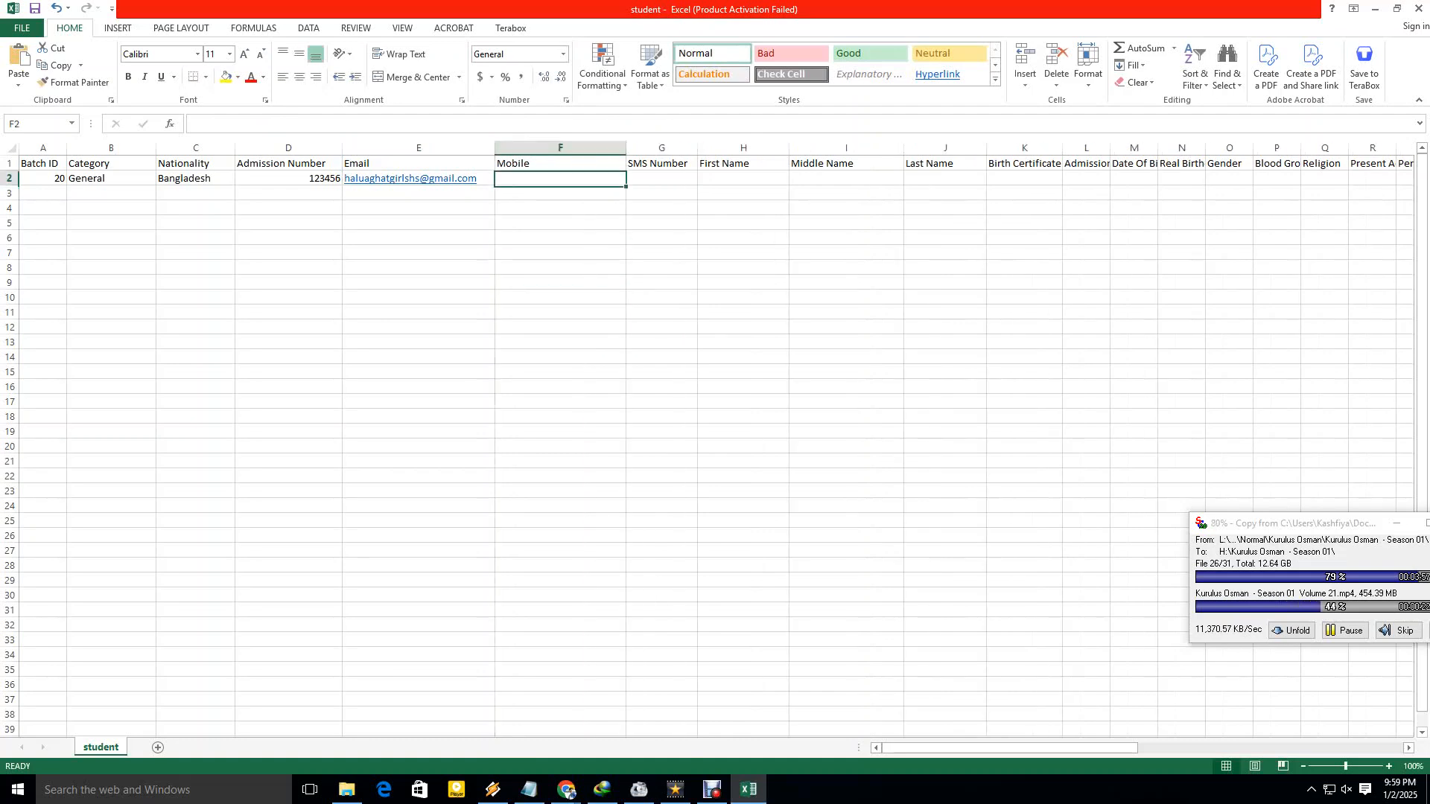
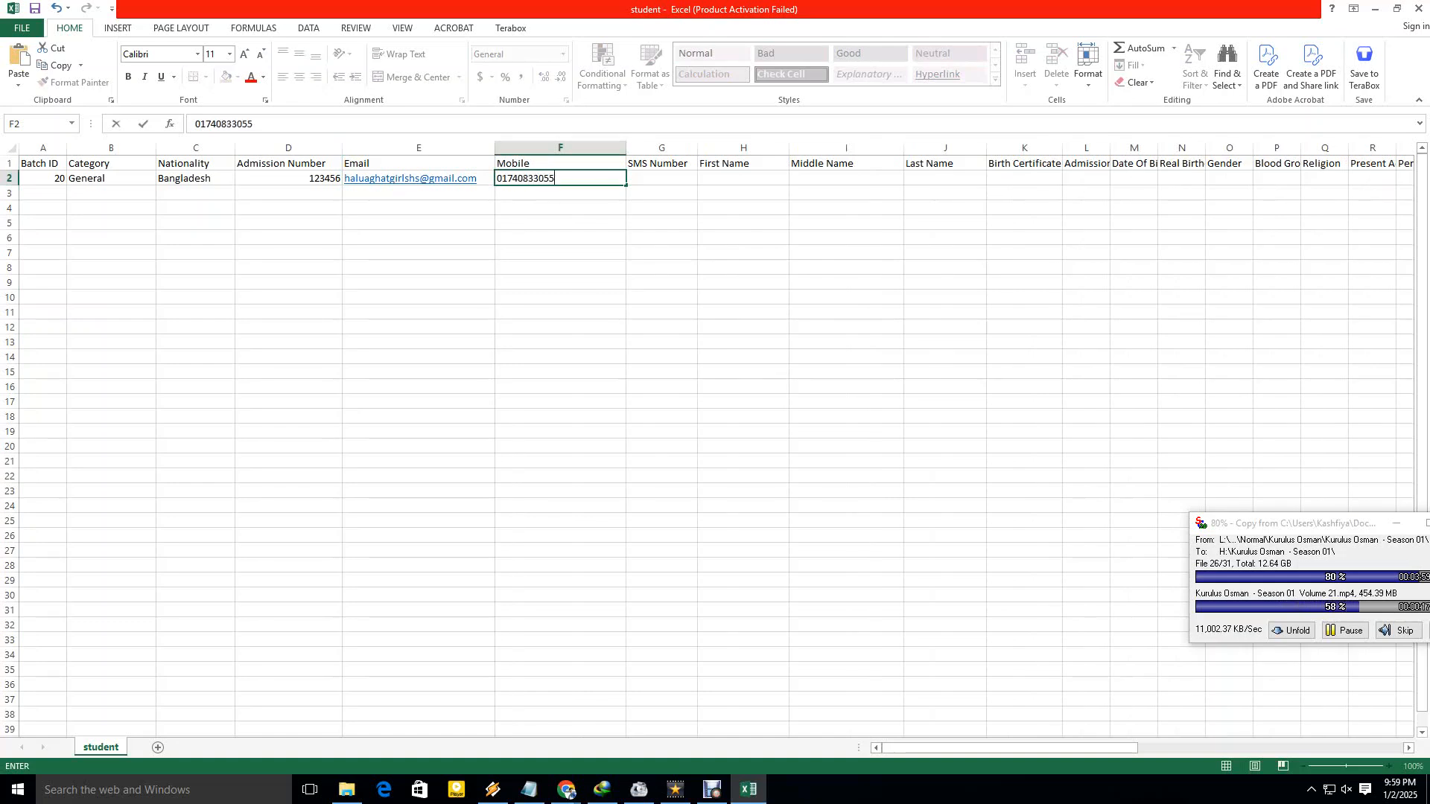
key("ctrl+Return")
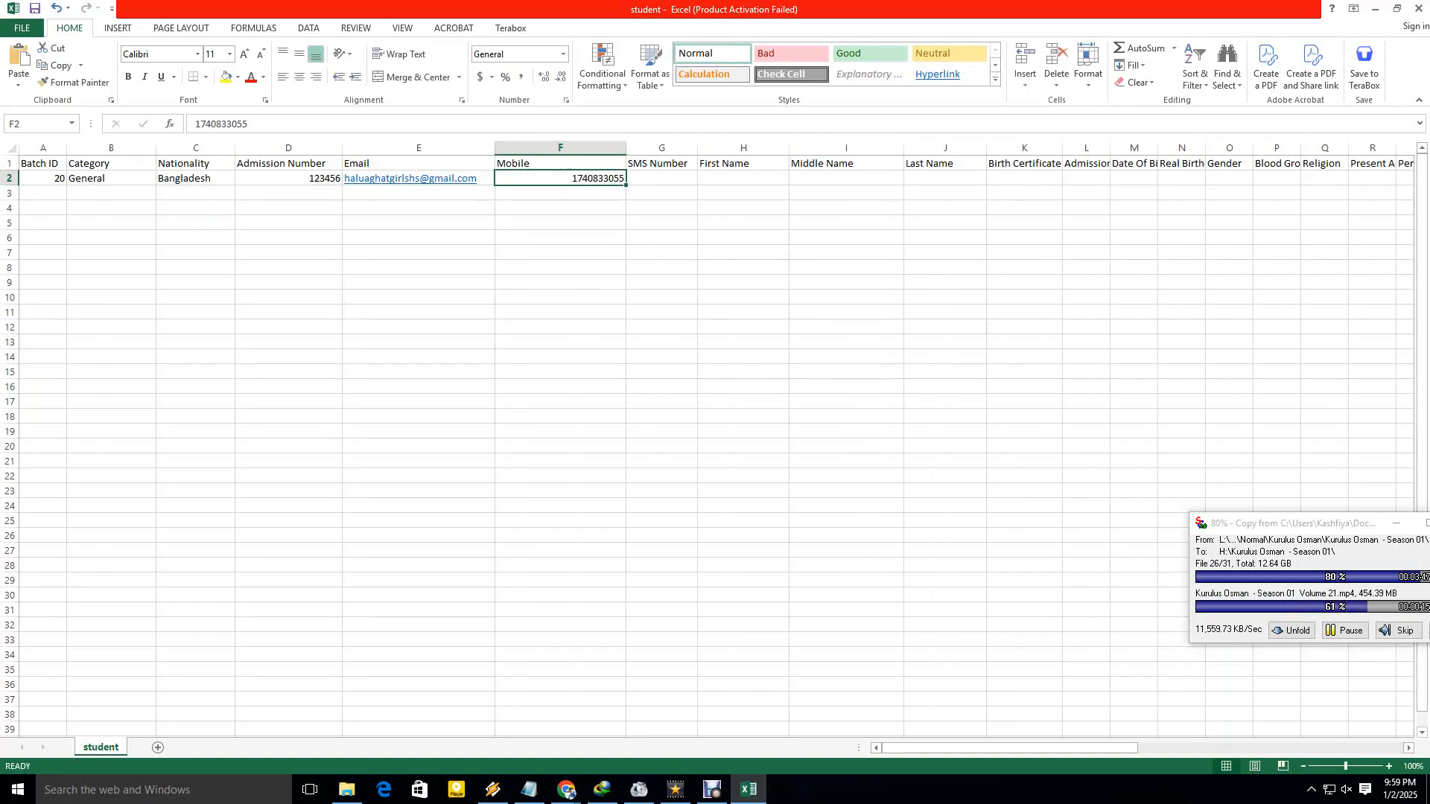
key("Right")
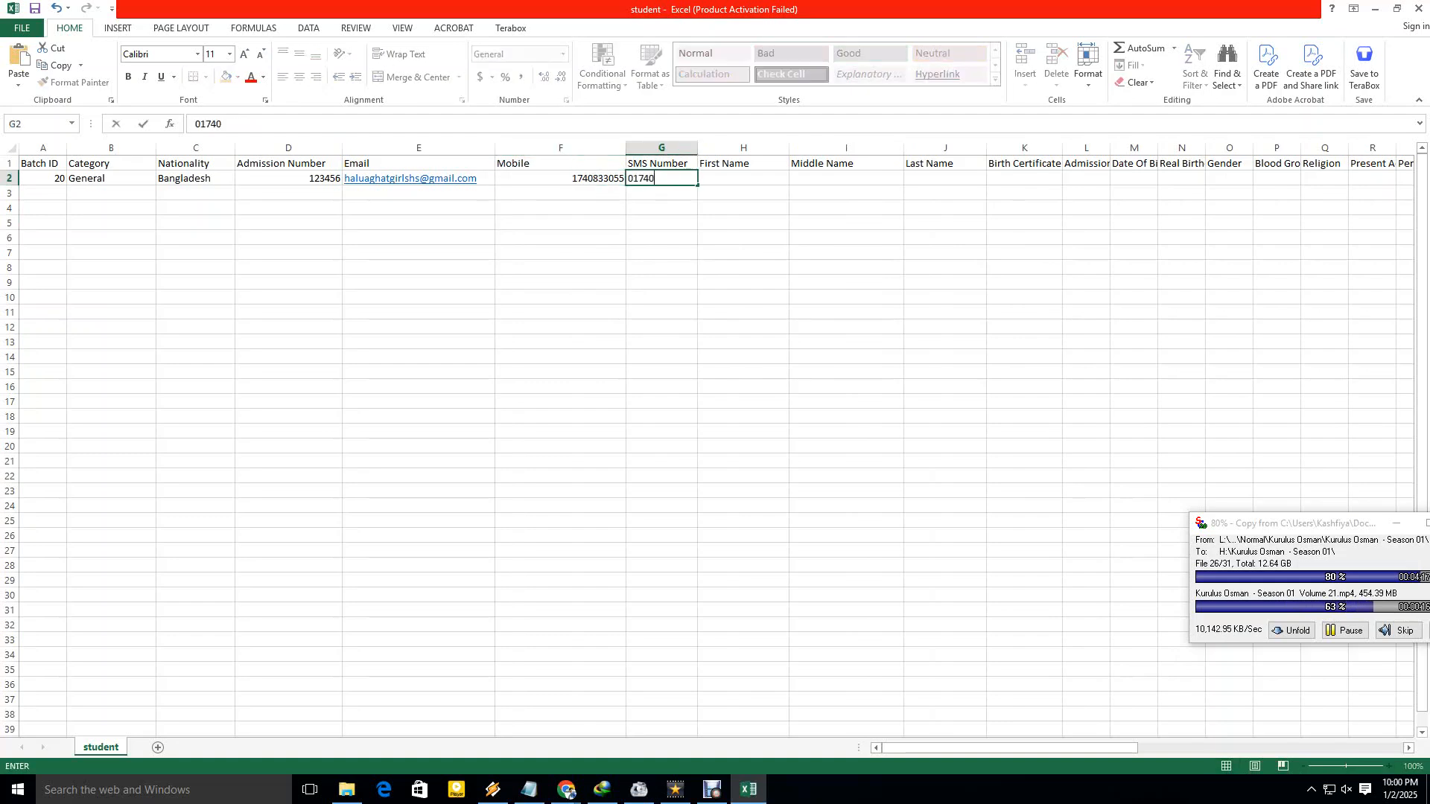
left_click(743, 267)
left_click_drag(697, 148, 712, 147)
left_click(757, 178)
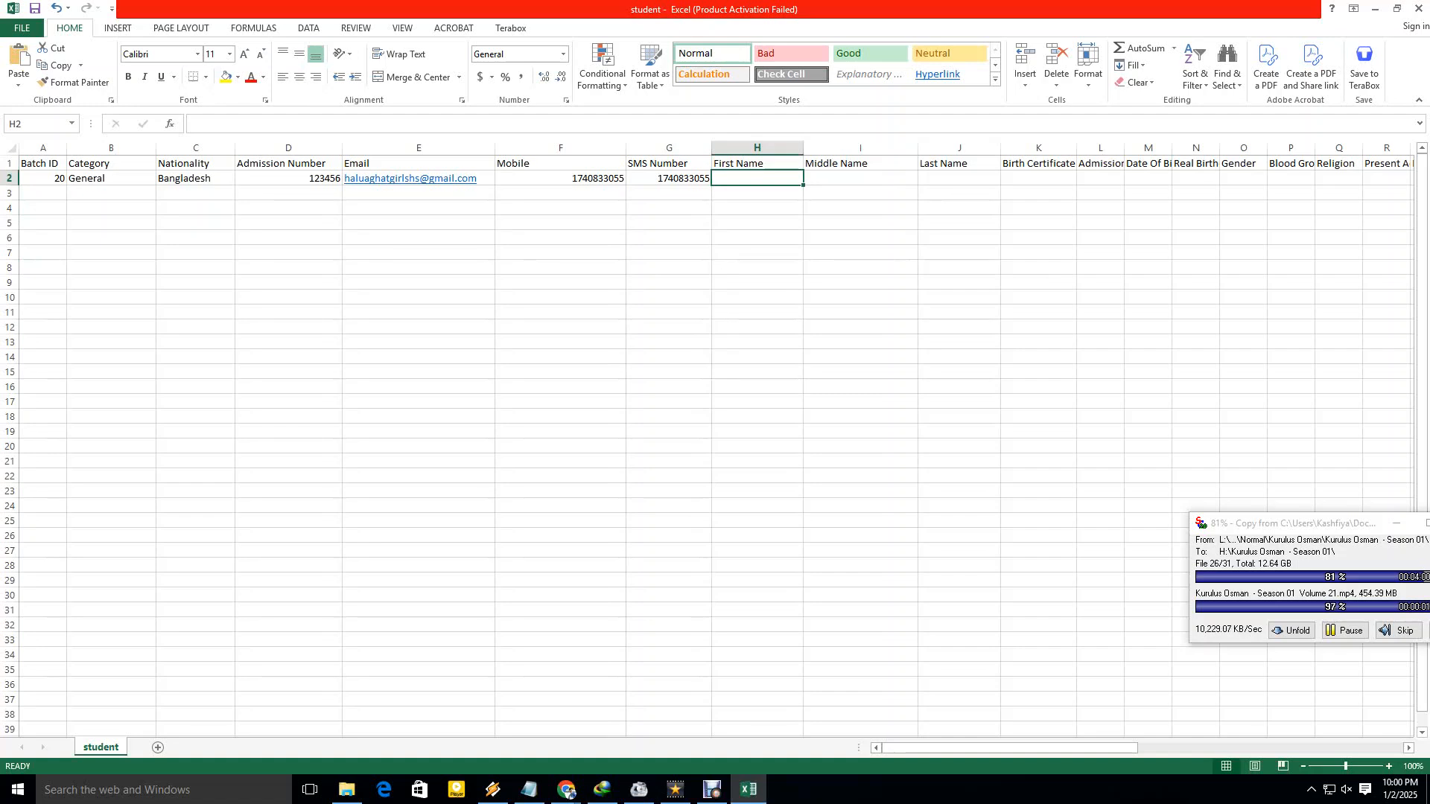
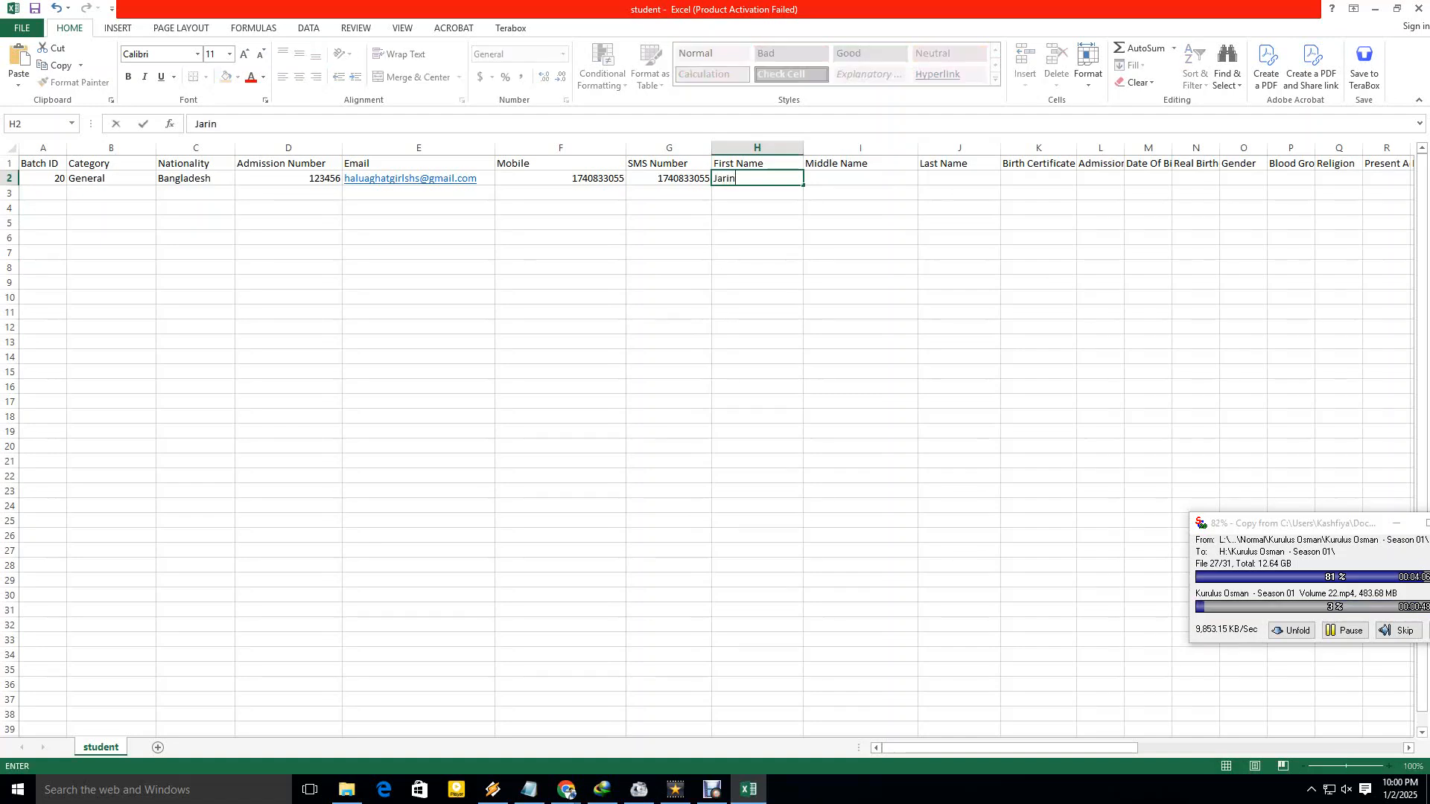
Enter the student's first name and middle name in row 2, fixing the miscapitalised middle name.
left_click(860, 223)
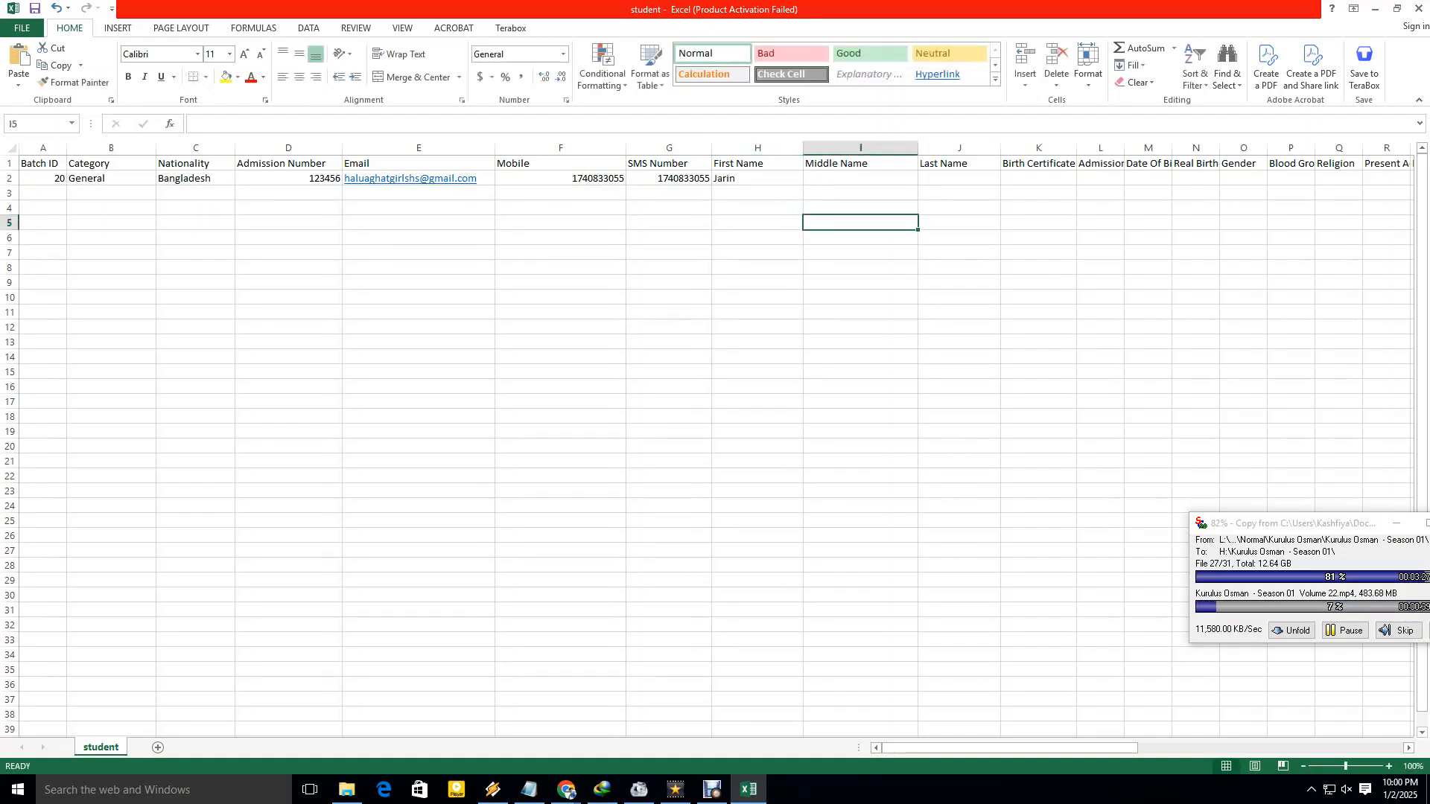
left_click(860, 178)
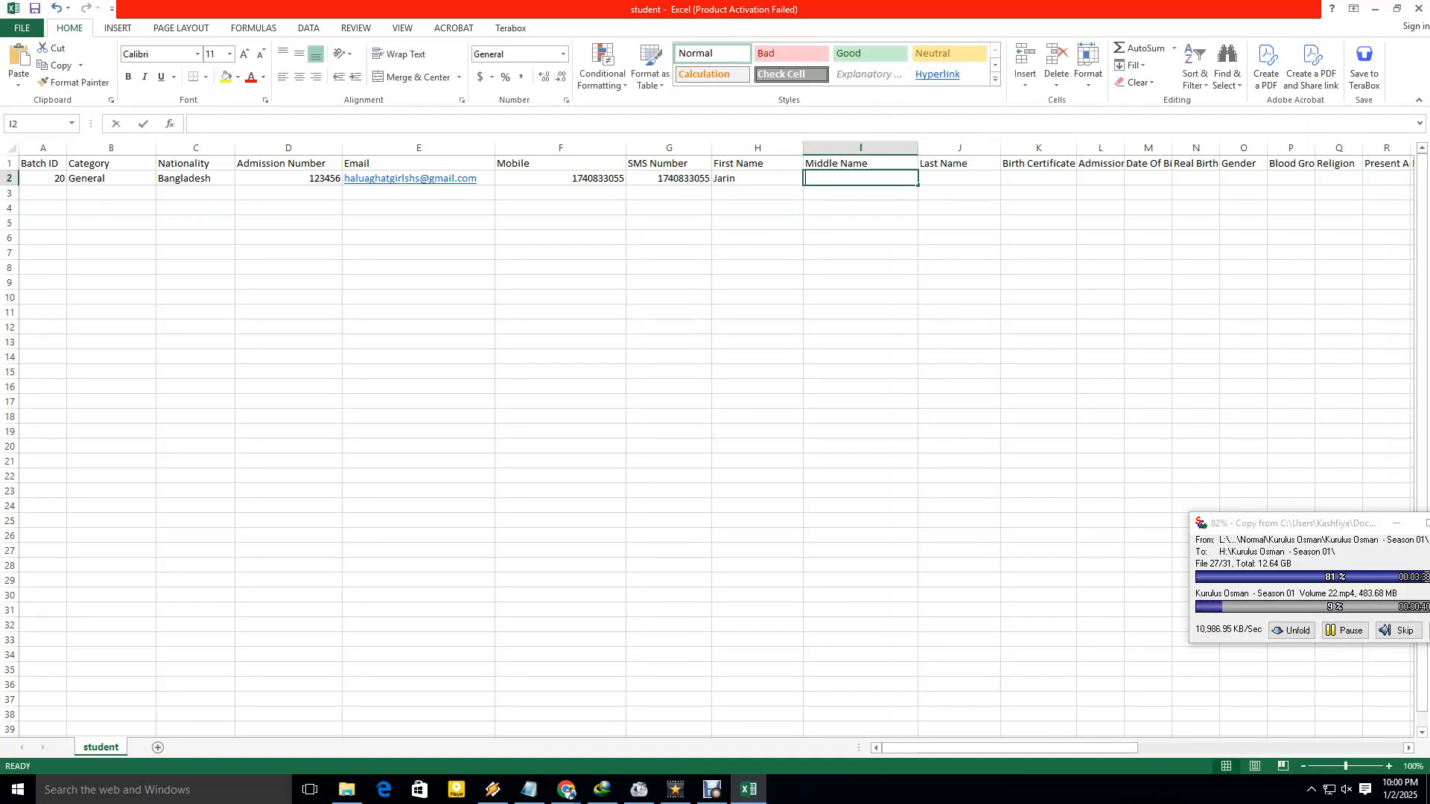
type("tASNM")
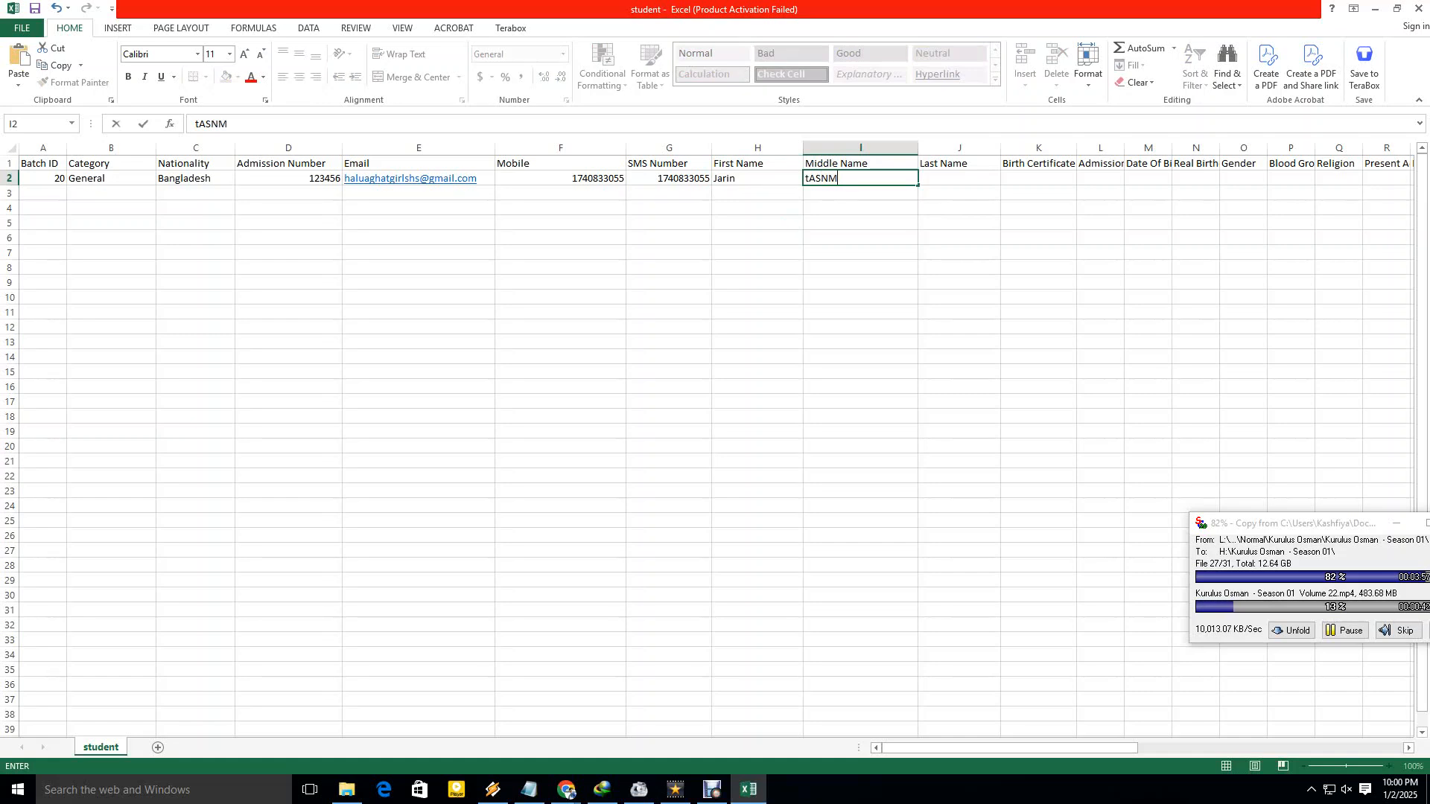
key("BackSpace")
key("BackSpace")
key("BackSpace")
key("BackSpace")
key("BackSpace")
key("Tab")
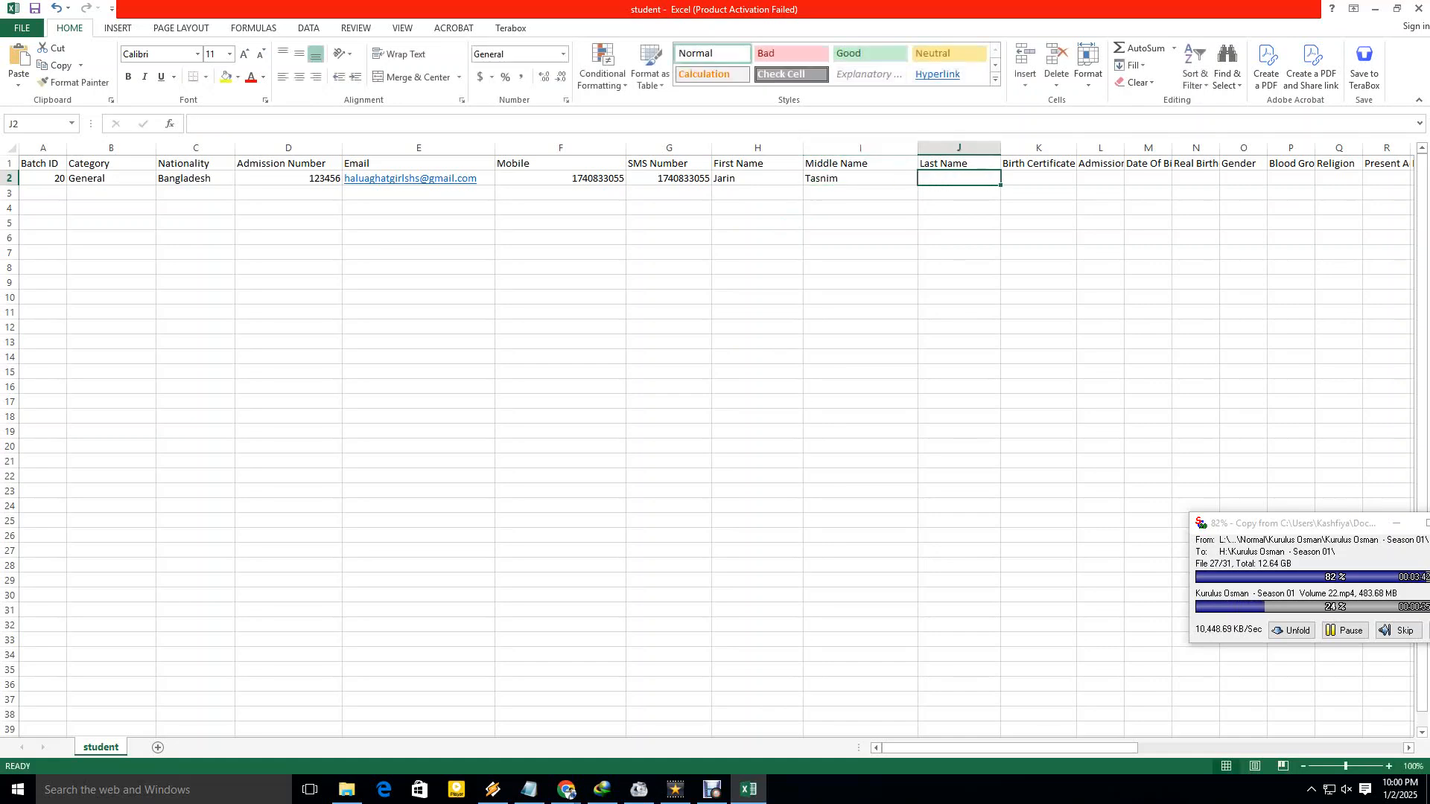
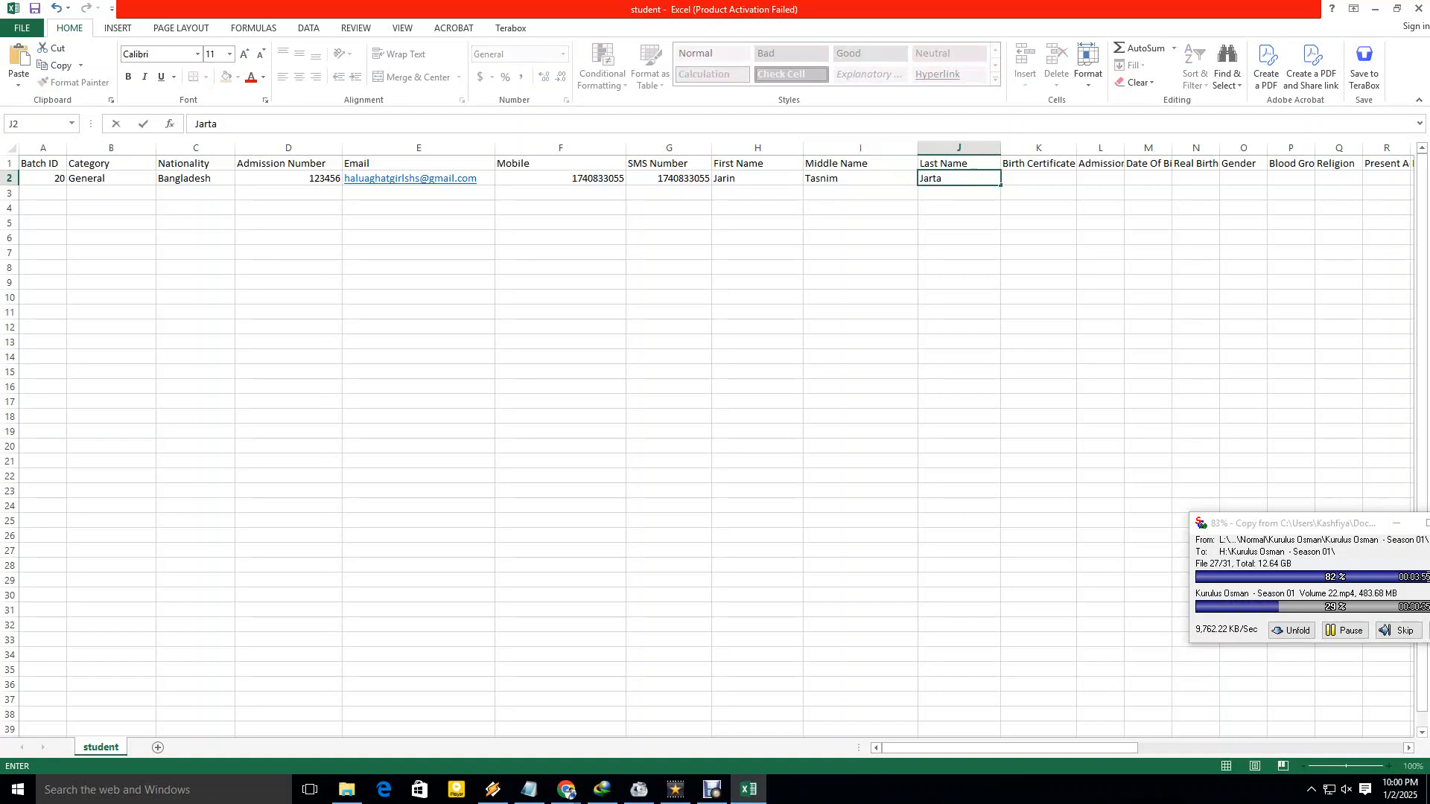
Enter the student's last name in J2 and remove its stray extra letter.
key("Left")
key("BackSpace")
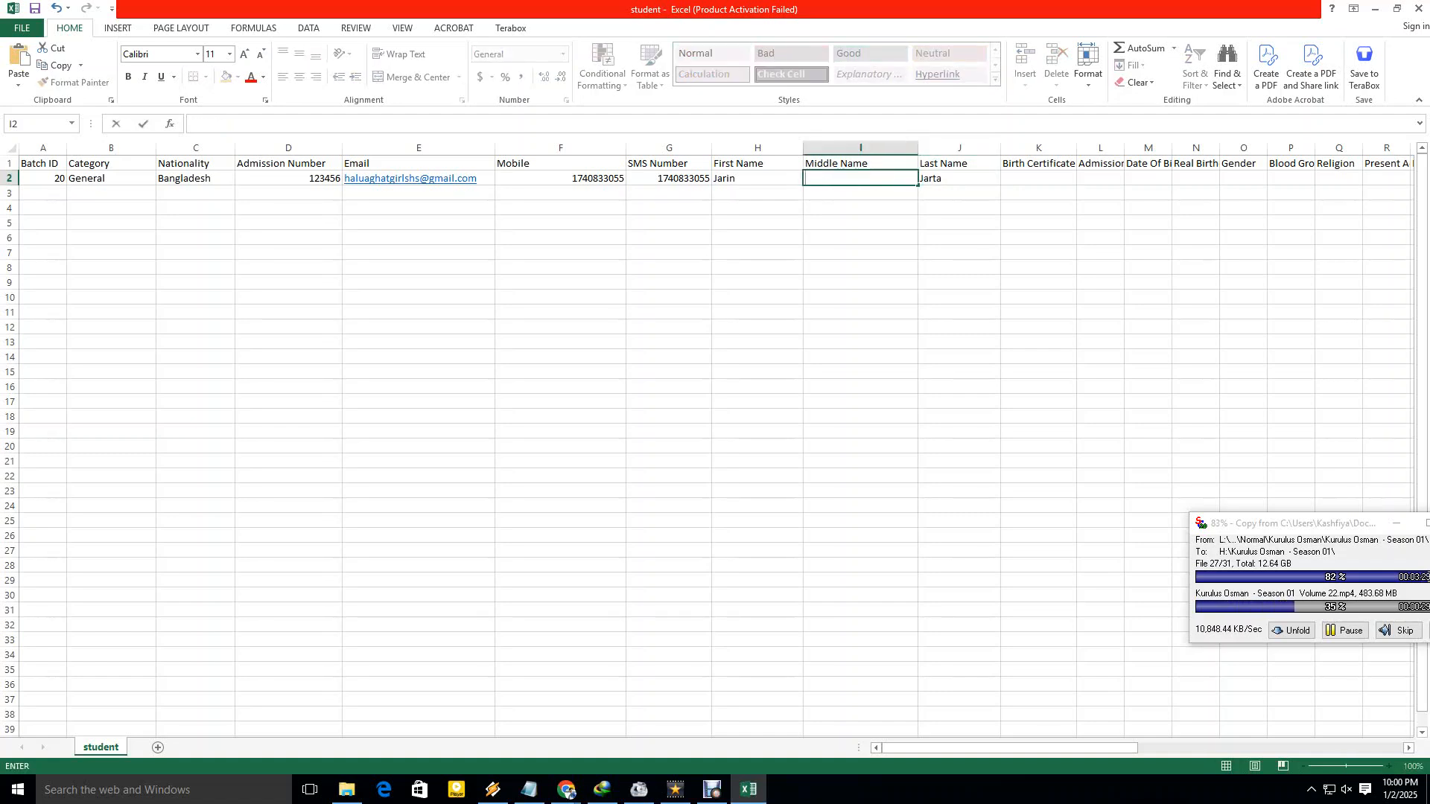
key("Escape")
key("Right")
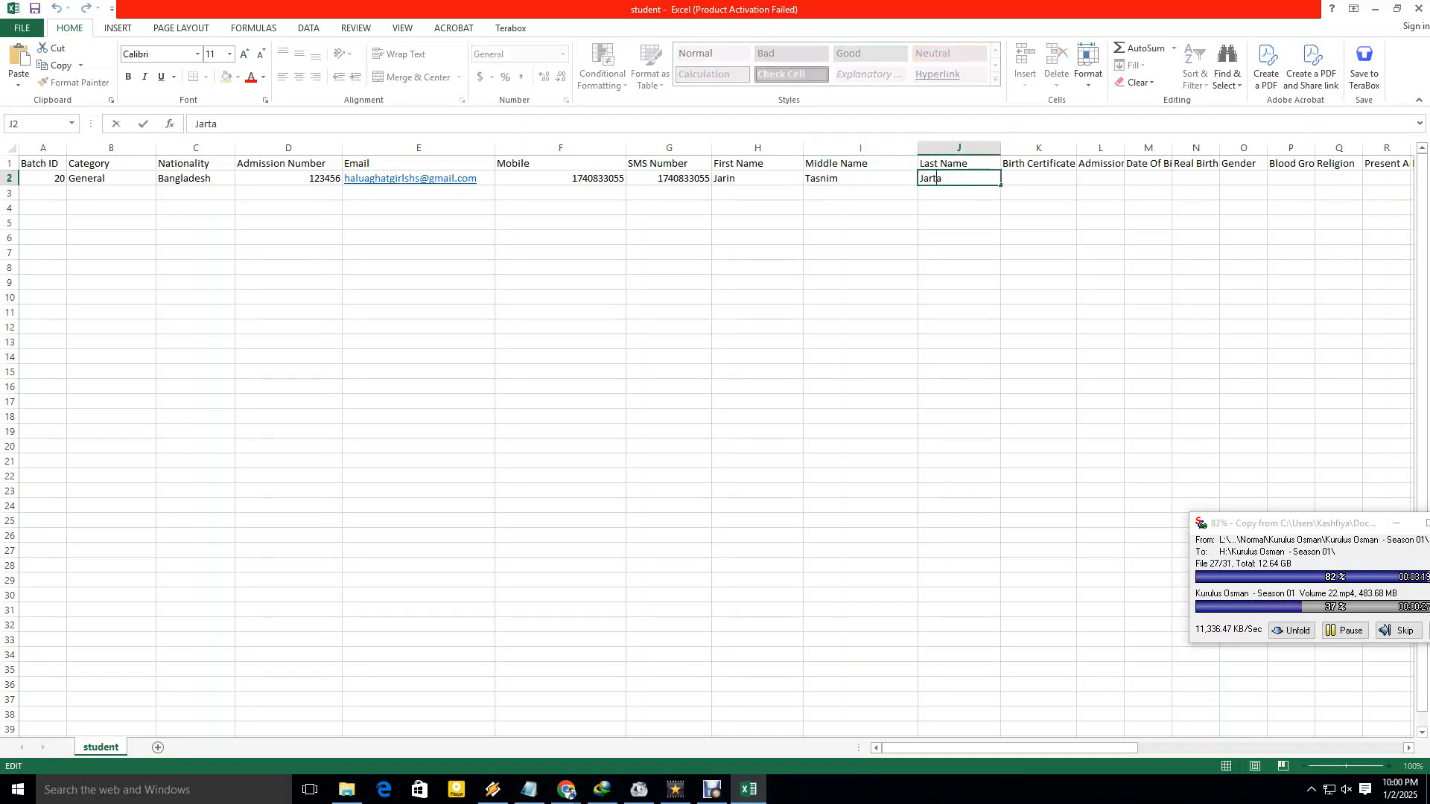
key("F2")
key("Left")
key("BackSpace")
key("Return")
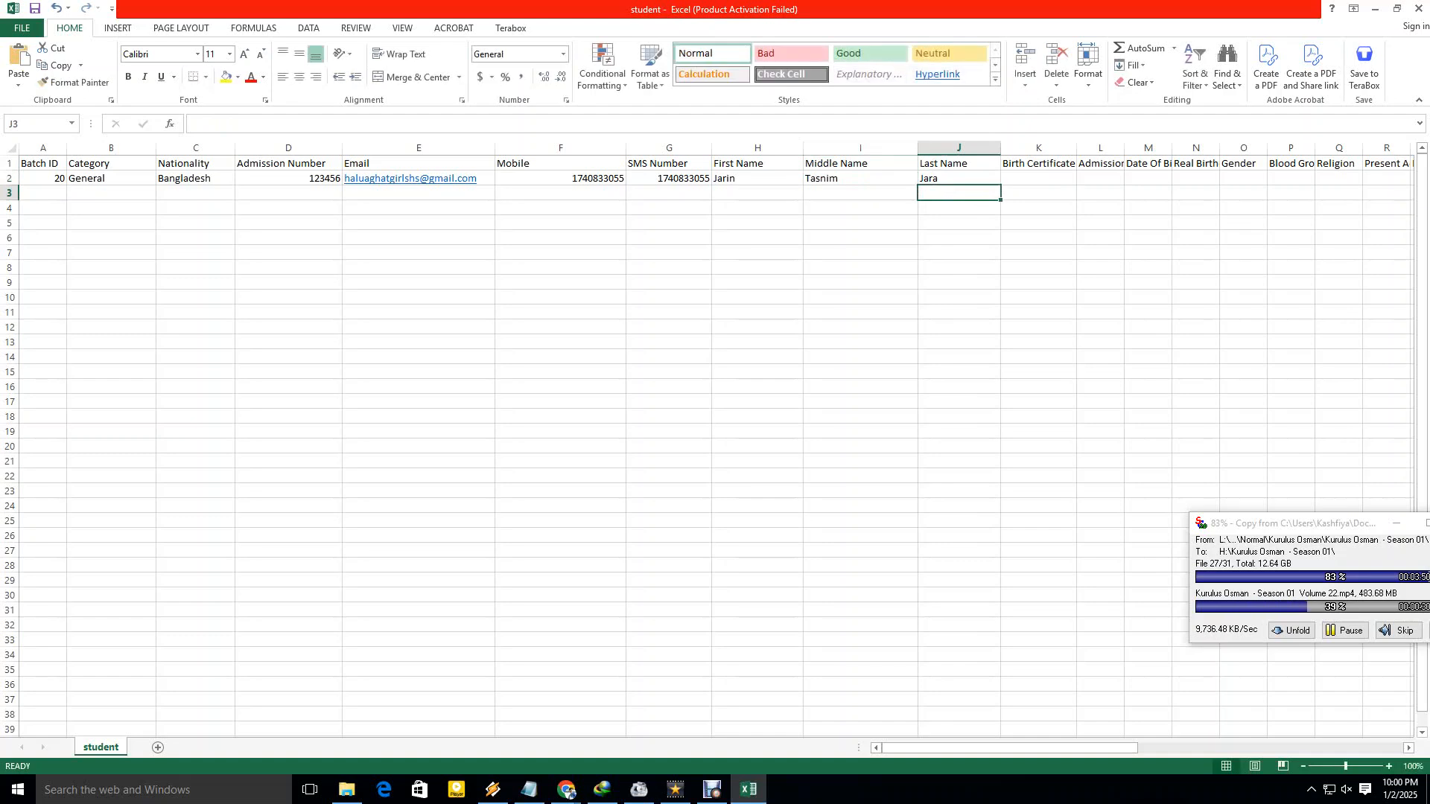
Widen the Birth Certificate No column and store the birth certificate number in K2 as text.
left_click_drag(1076, 147, 1140, 147)
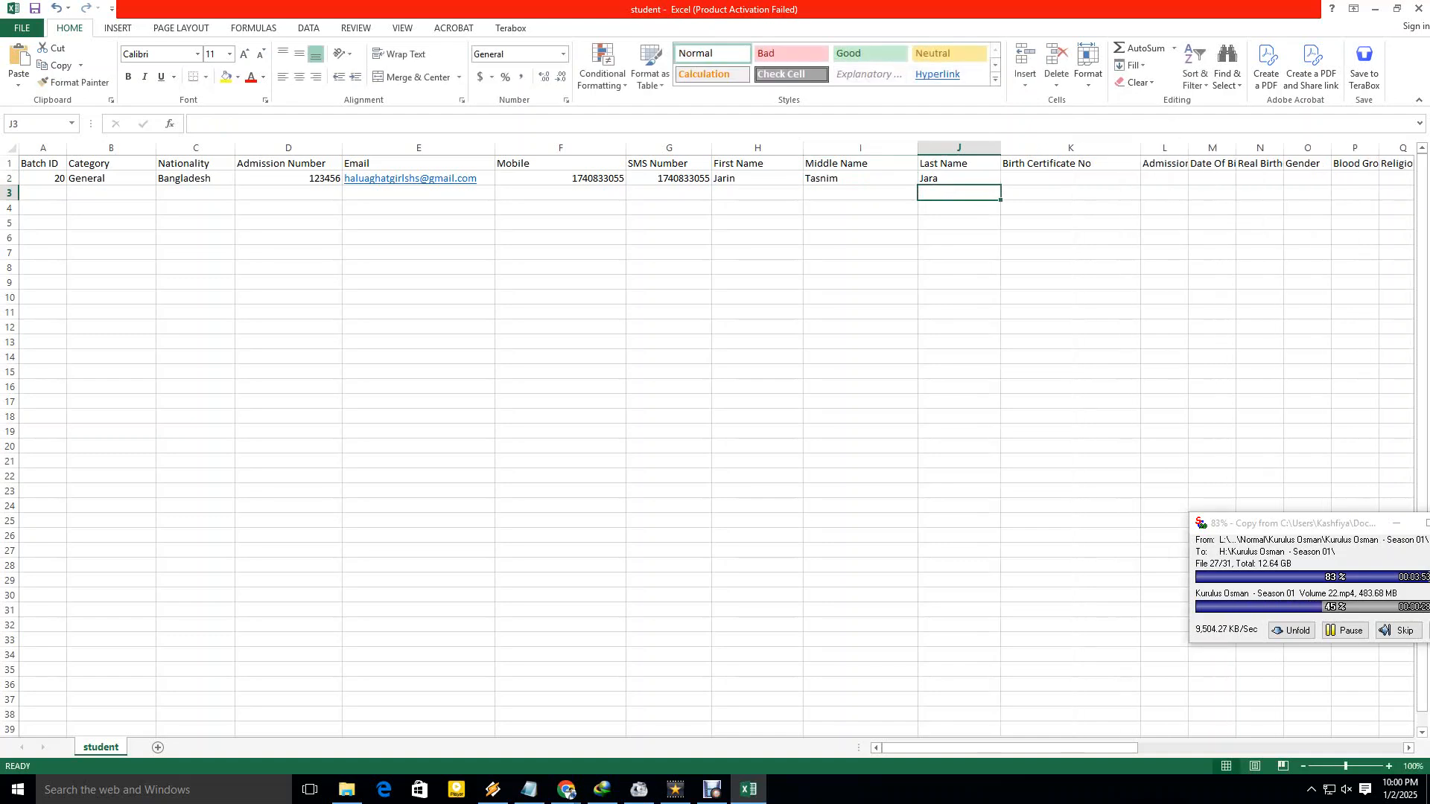
left_click(1070, 178)
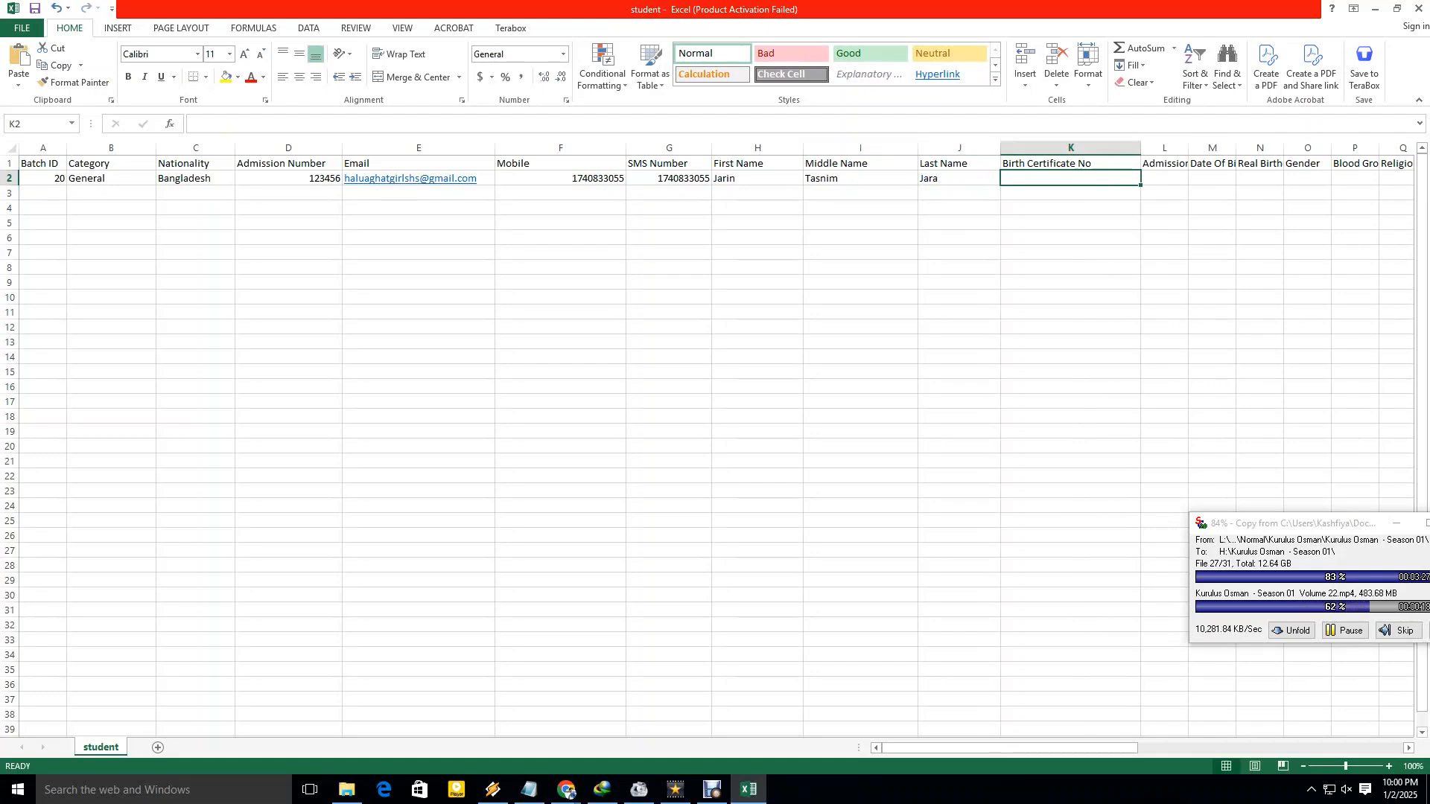
type("13464")
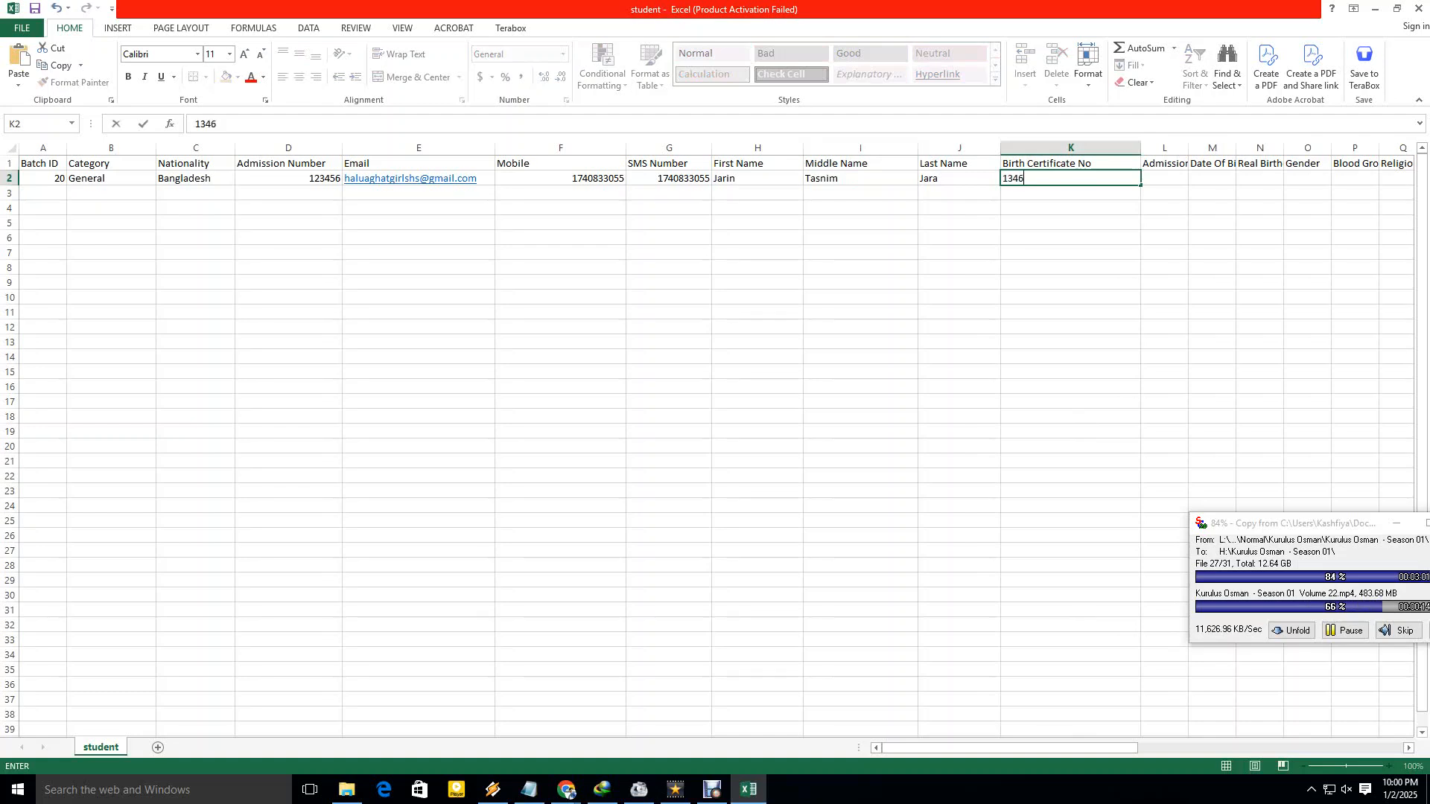
key("BackSpace")
key("BackSpace")
key("BackSpace")
key("BackSpace")
key("BackSpace")
type("123456789")
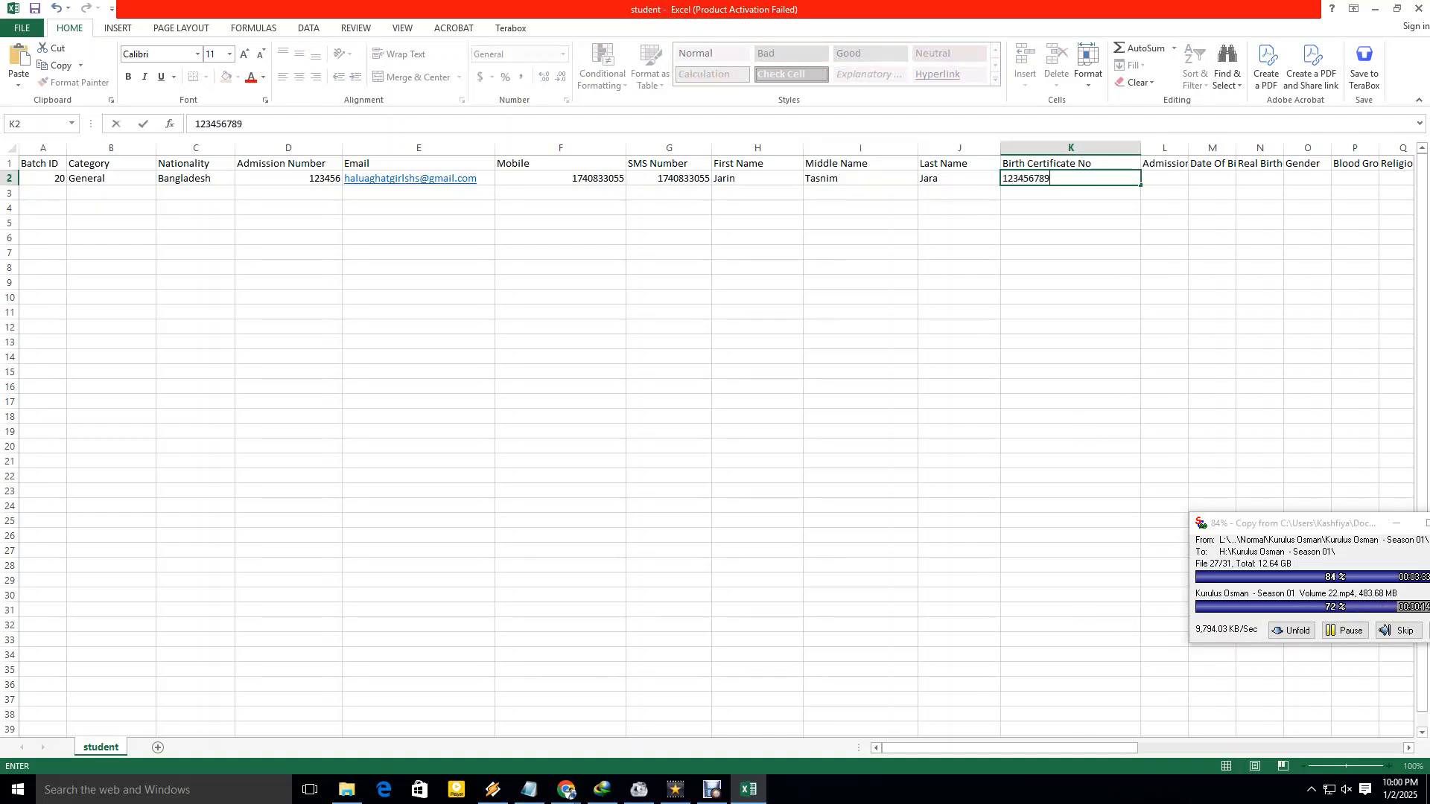
type("123123")
key("ctrl+Return")
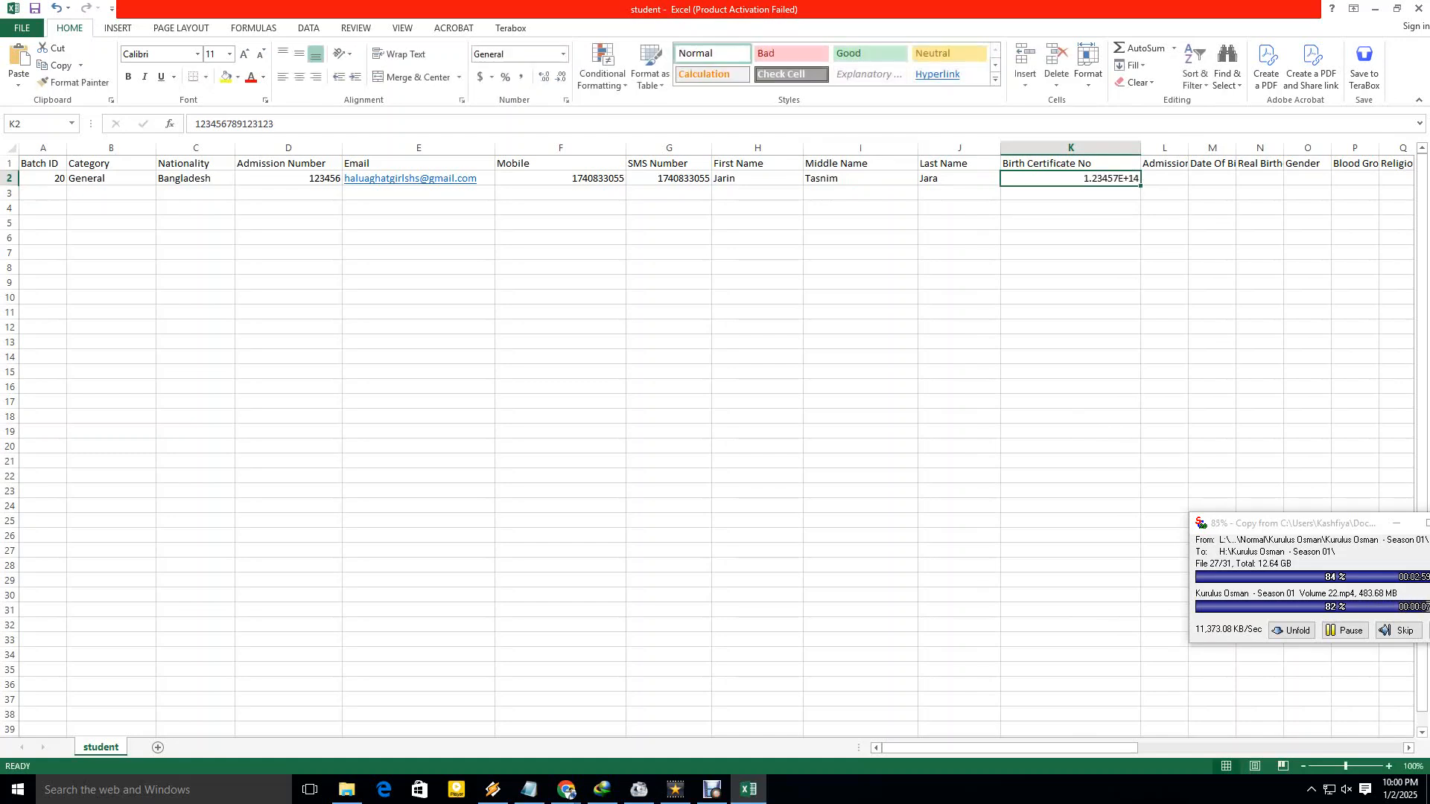
key("Delete")
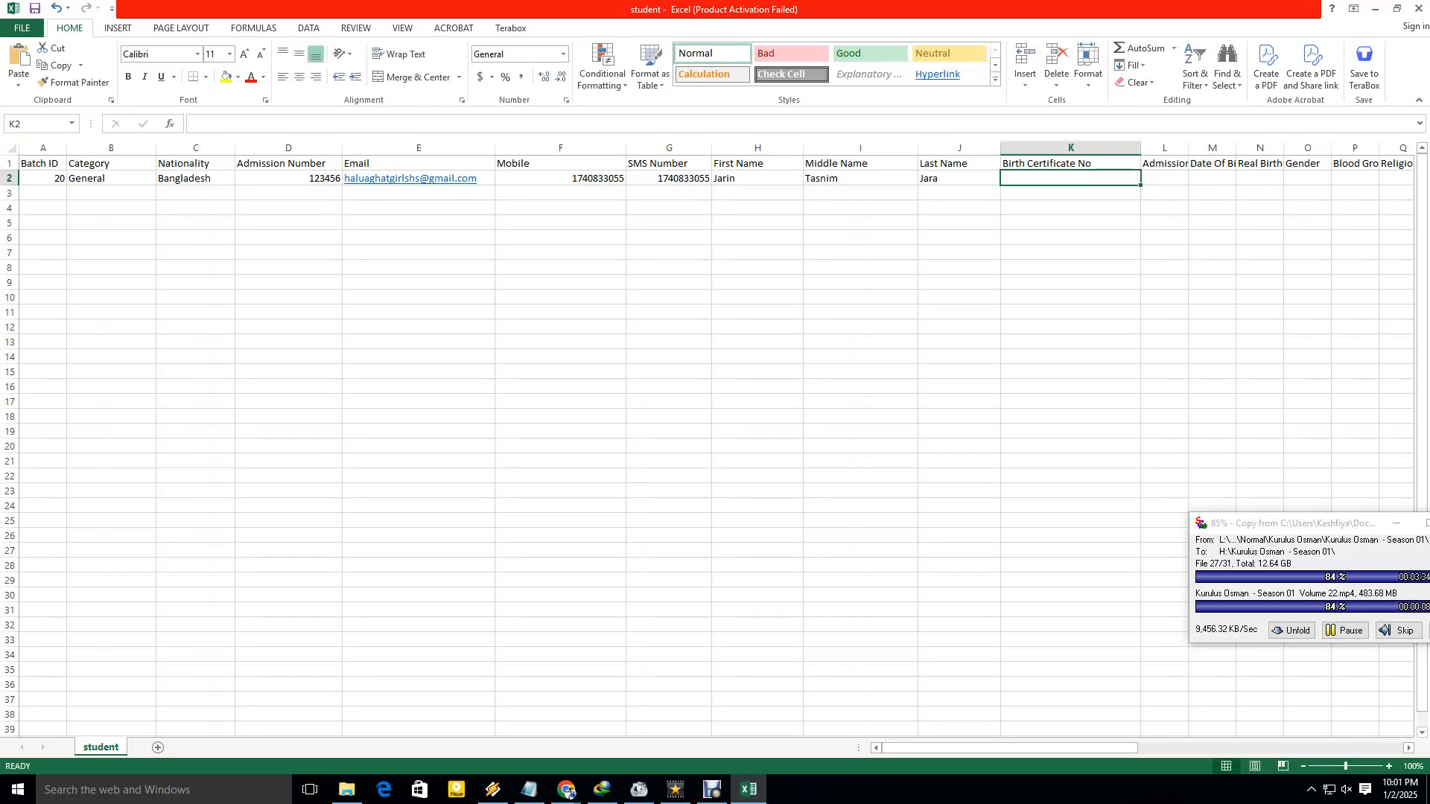
type("'")
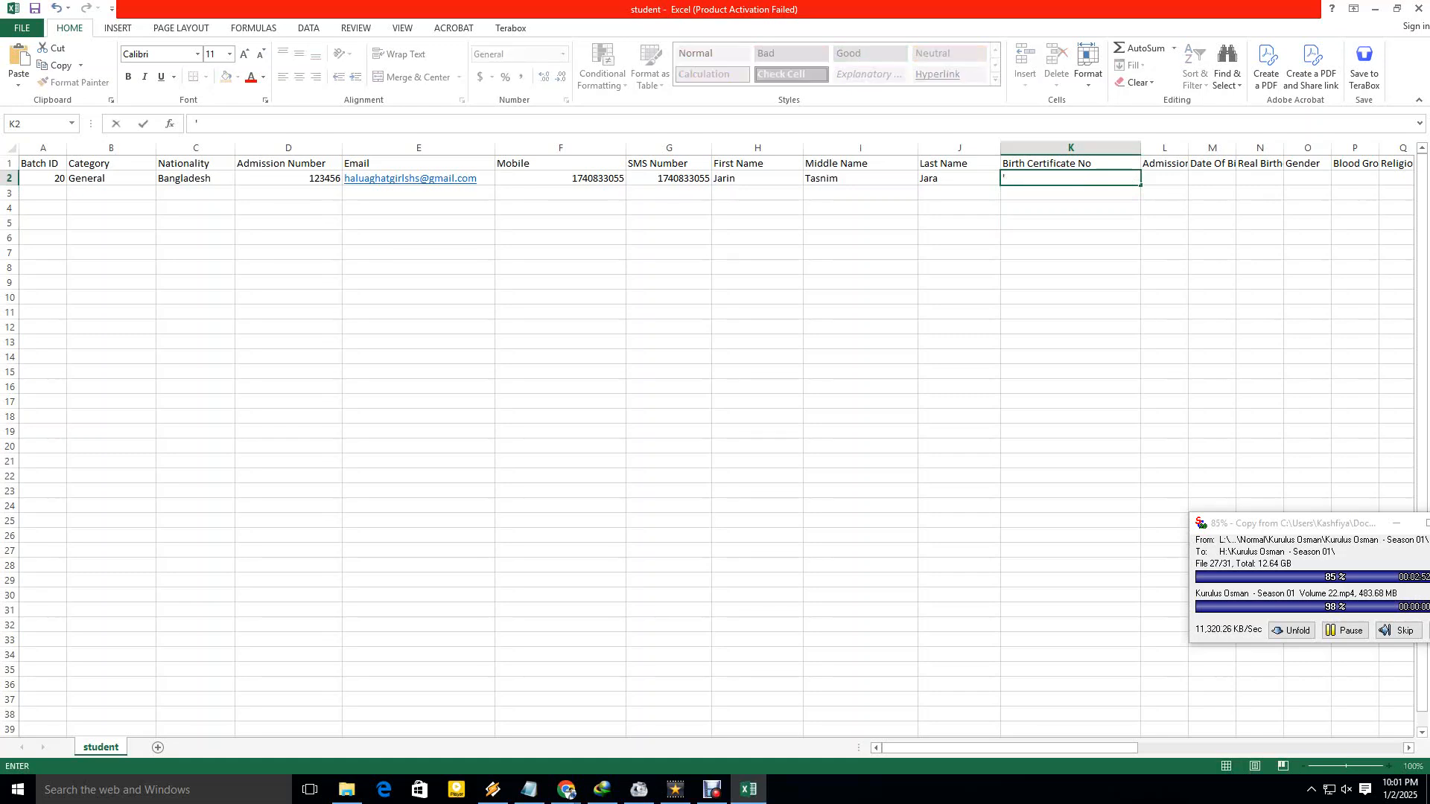
type("1234567")
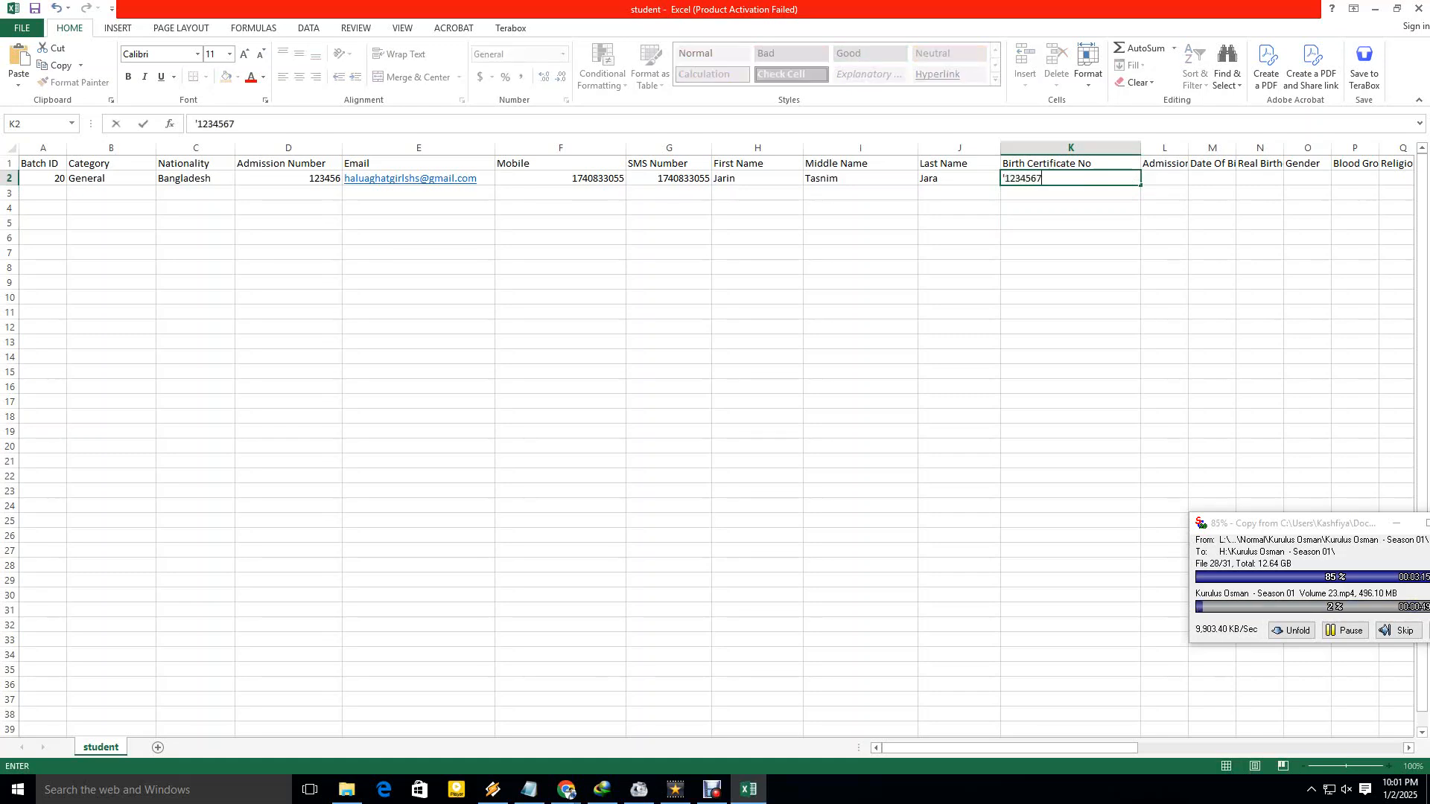
type("89123")
left_click(1070, 312)
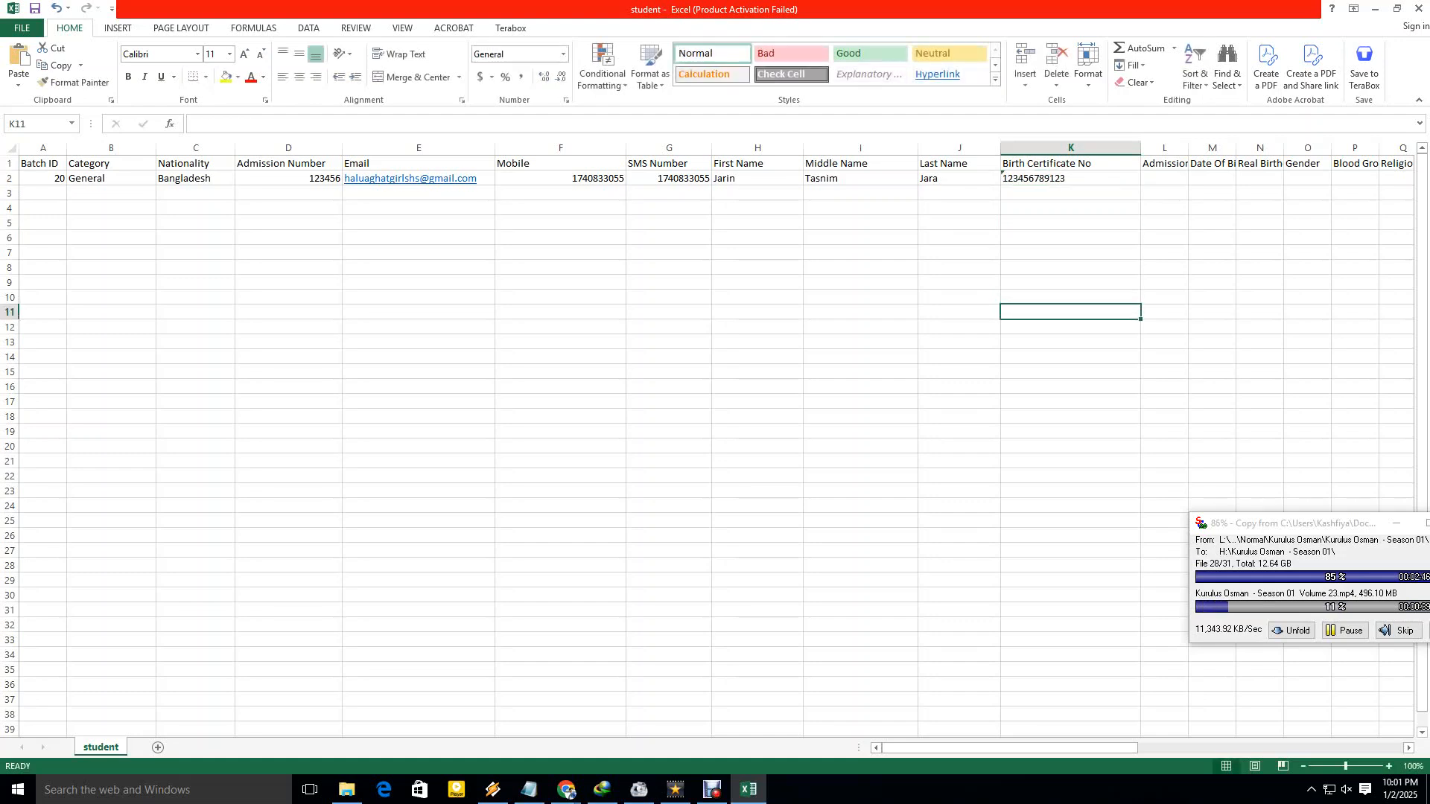
left_click(1070, 178)
left_click(1070, 208)
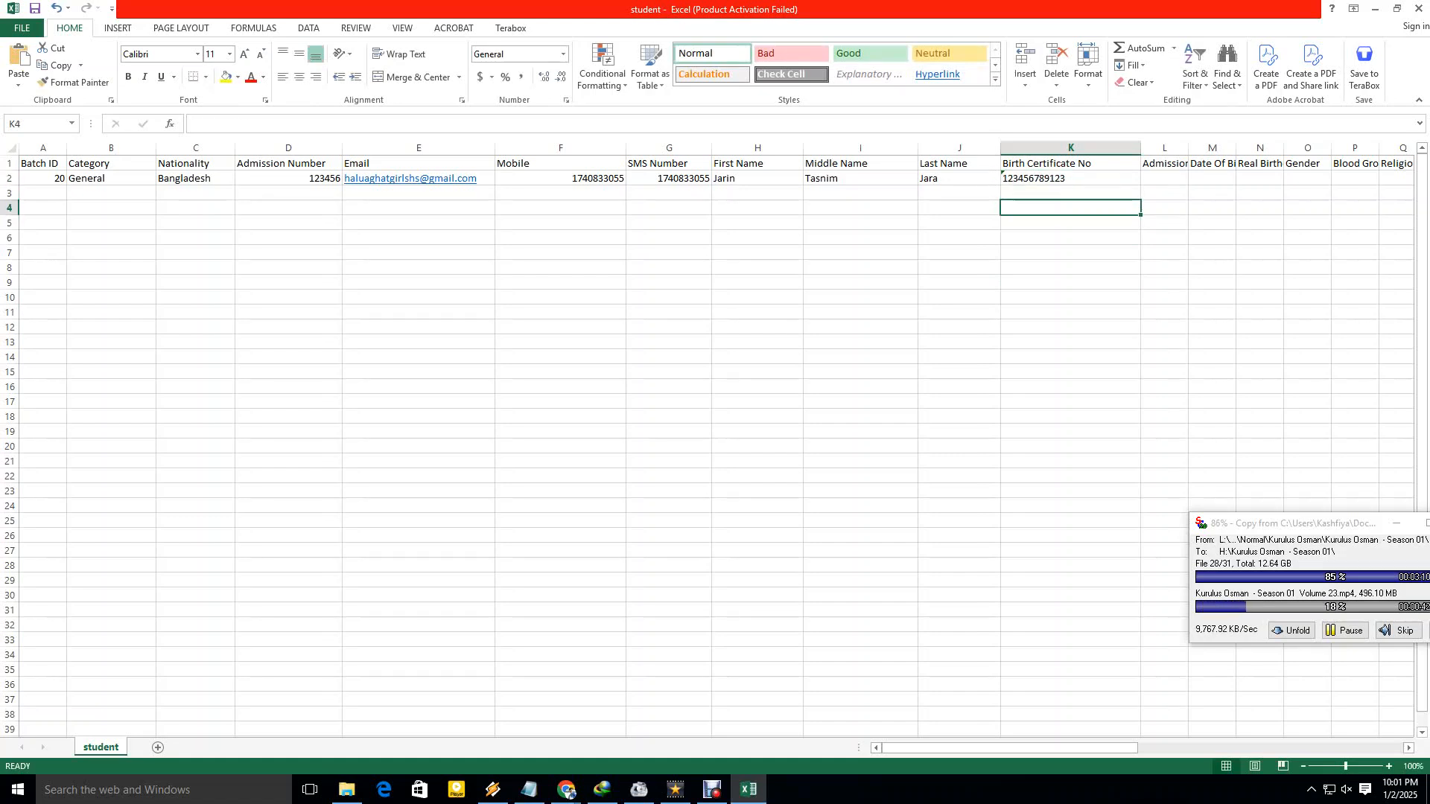
Enter a long test number in K4 to check its display, then widen the Admission Date column.
type("1234569879877")
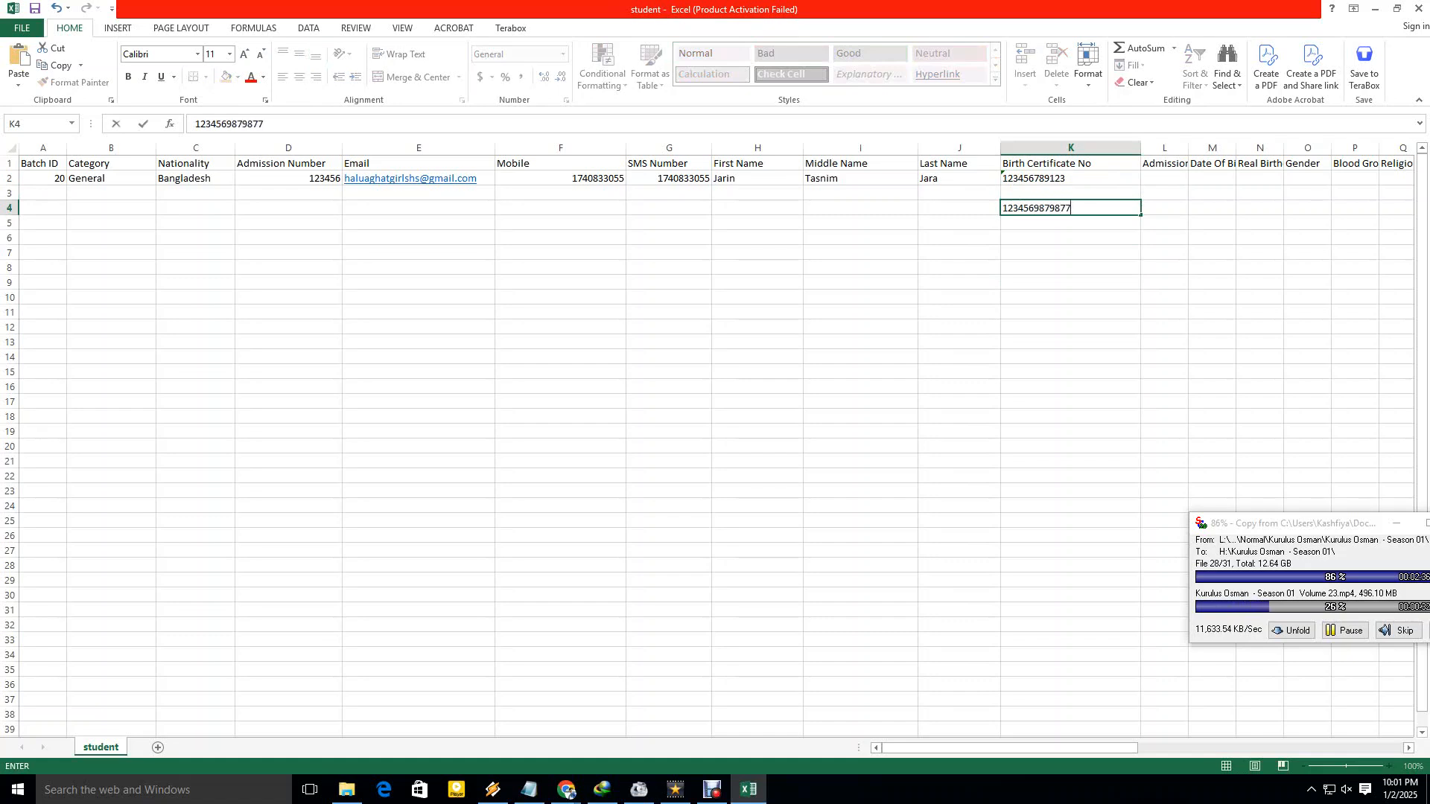
left_click(1070, 268)
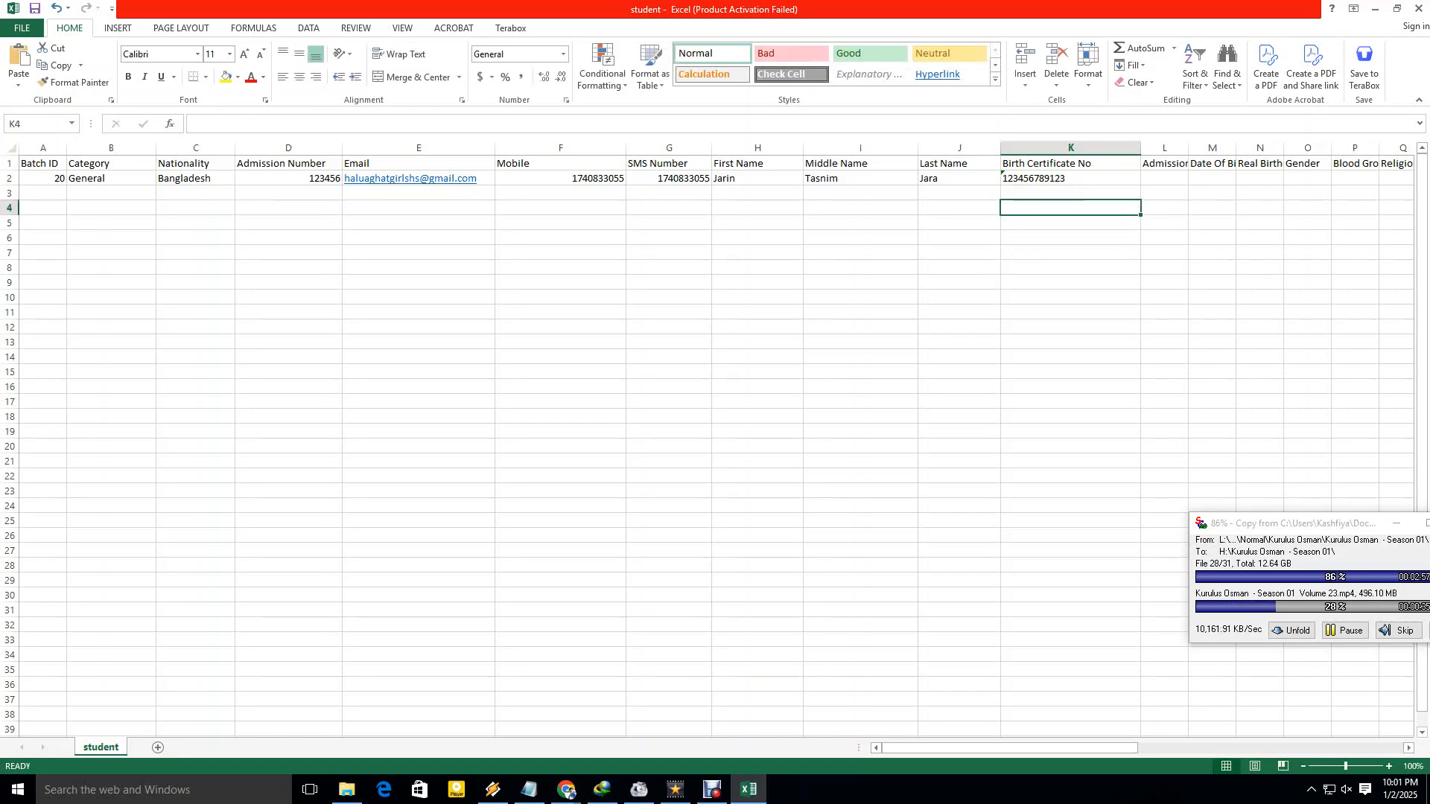
scroll(714, 440, "right", 3)
left_click_drag(754, 148, 765, 147)
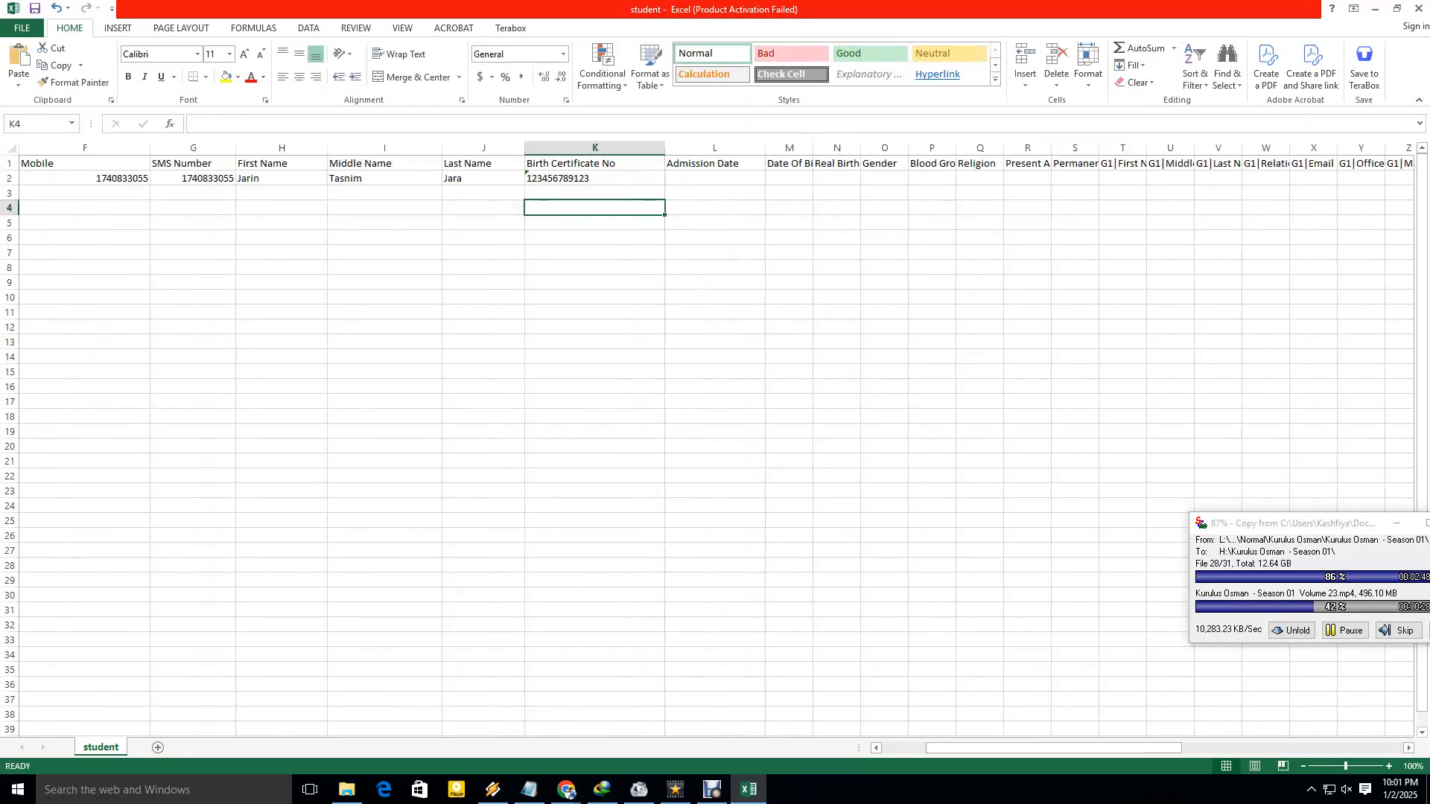
Enter 01/01/2025 as the Admission Date and widen the Date Of Birth column.
left_click(714, 178)
type("01/")
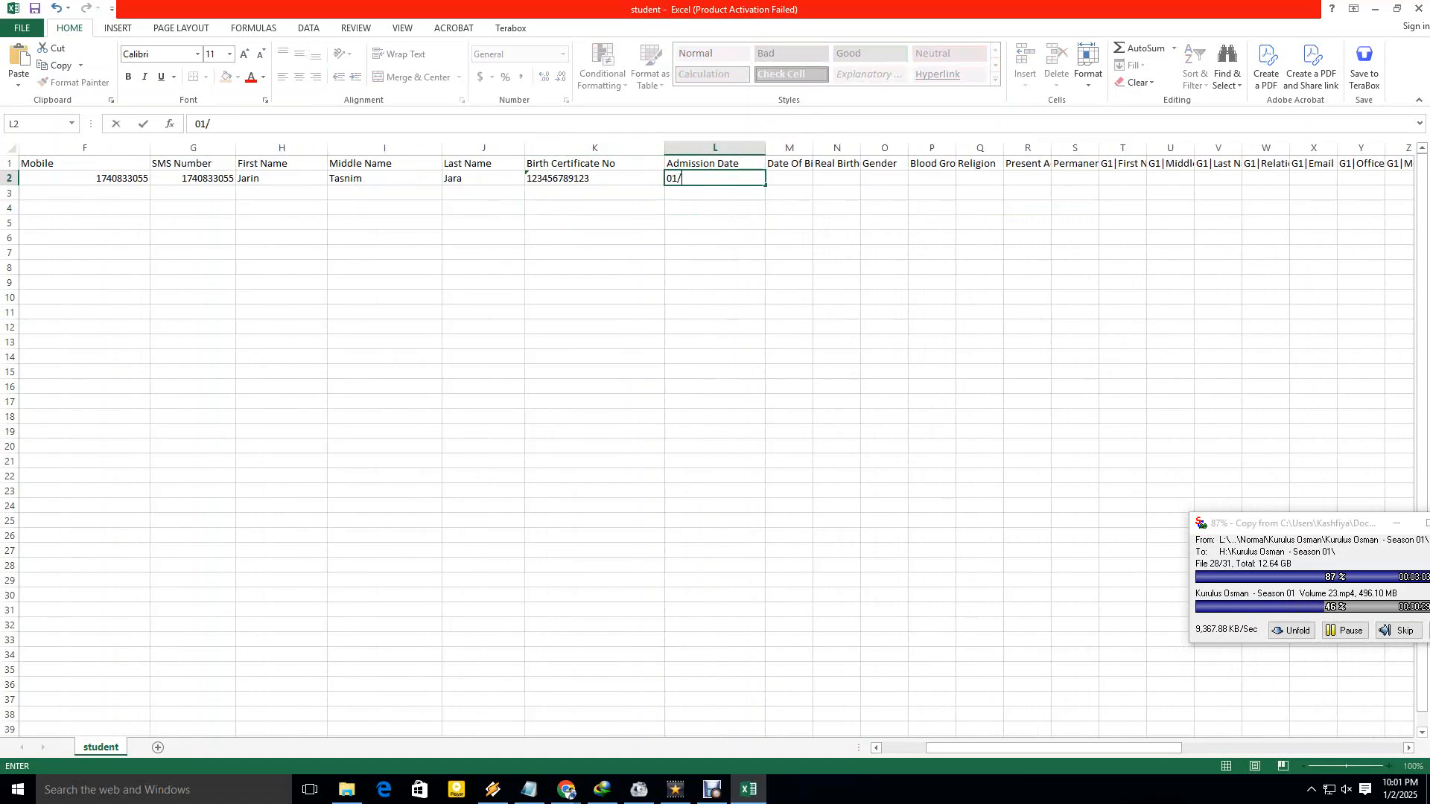
type("01/2025")
left_click(715, 252)
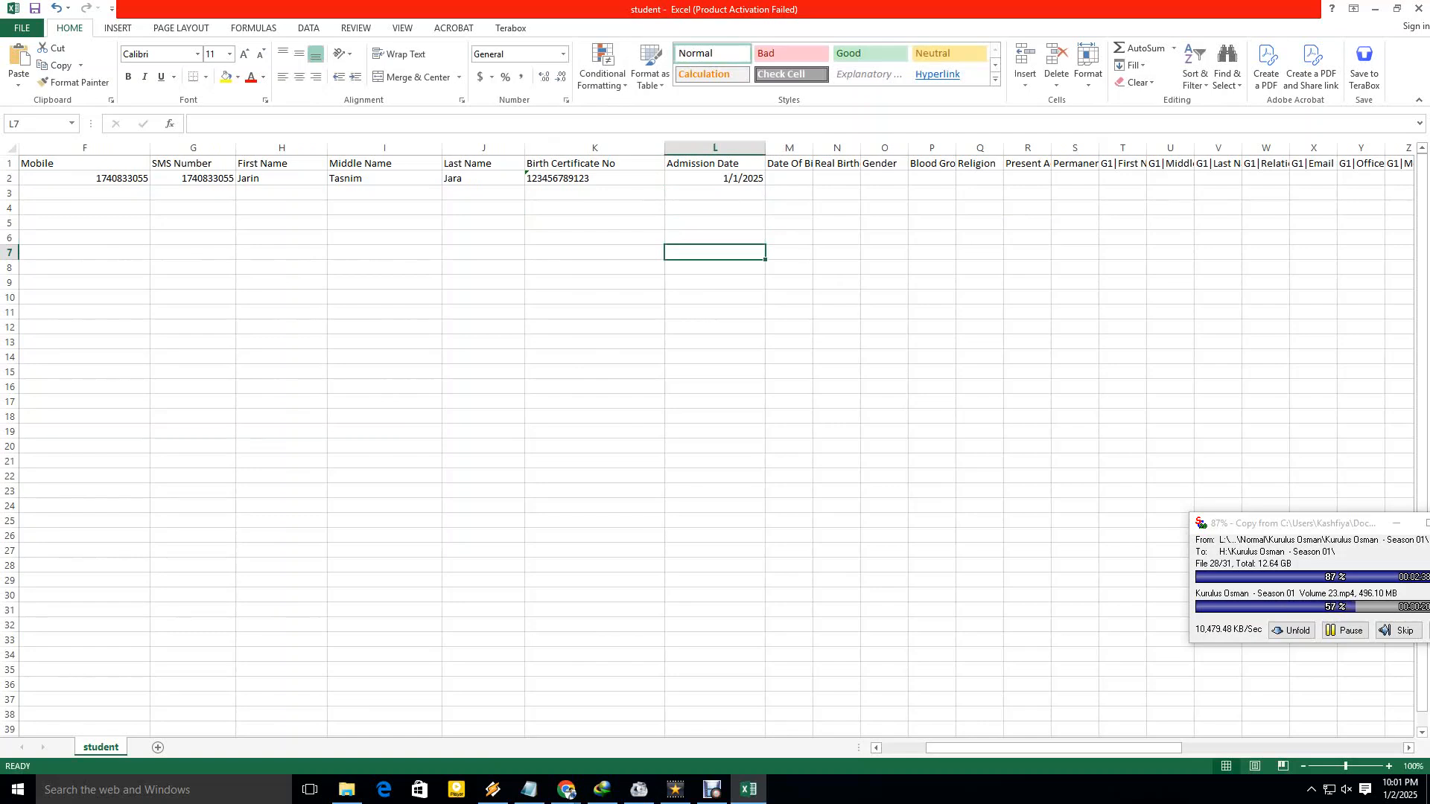
left_click_drag(813, 147, 841, 147)
Replace the admission date with 12/1/2013, editing the year in place.
left_click(715, 178)
key("Delete")
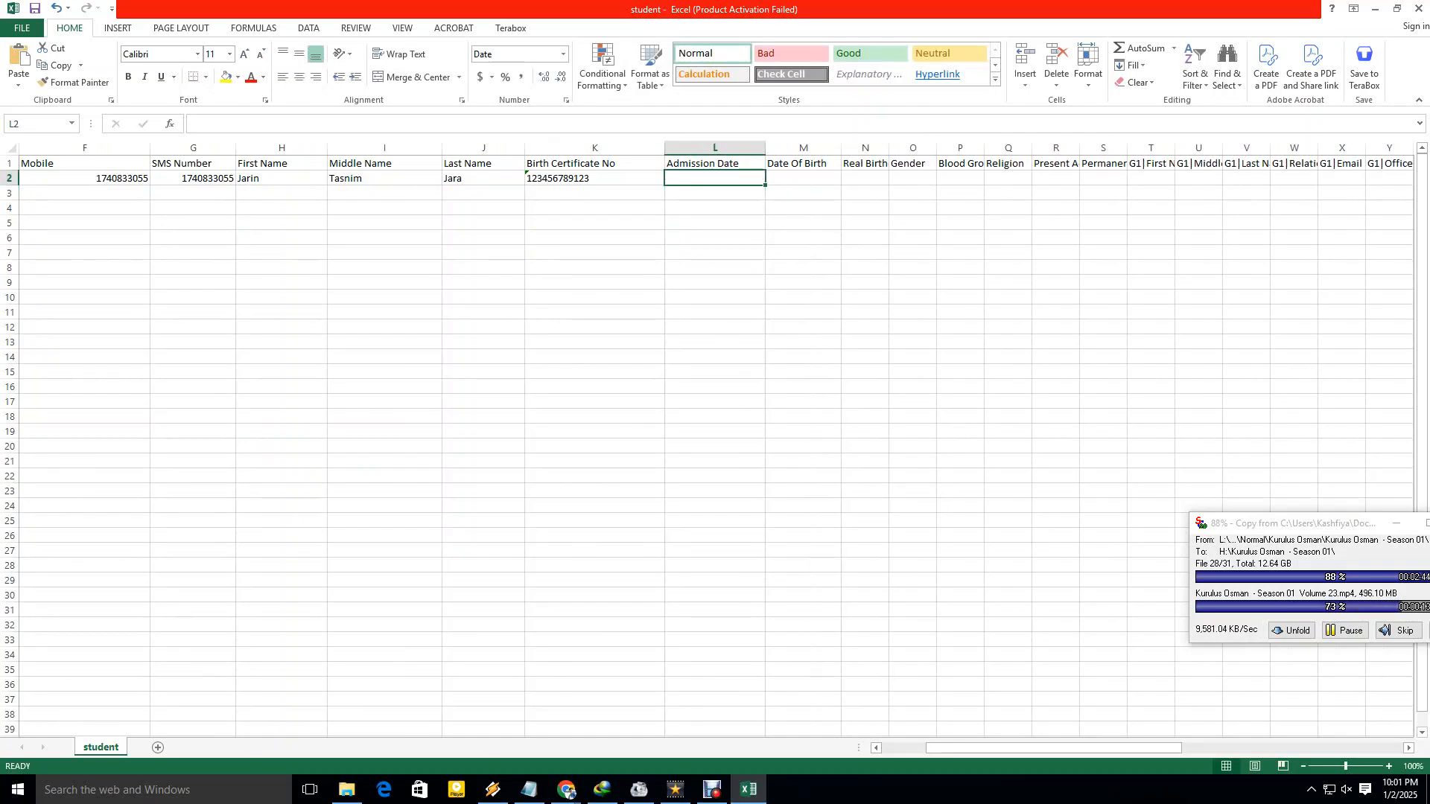
type("12")
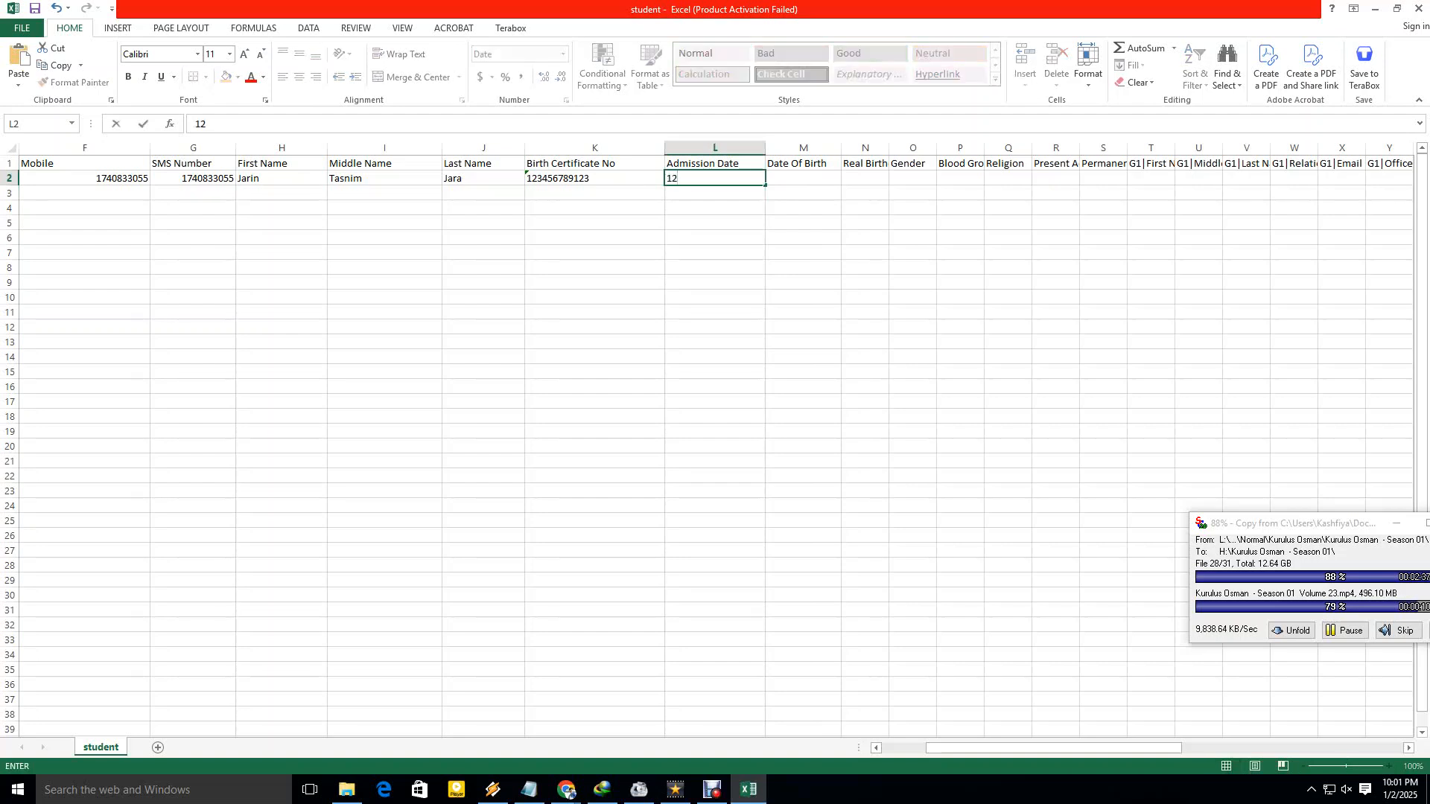
type("/")
type("1")
key("Tab")
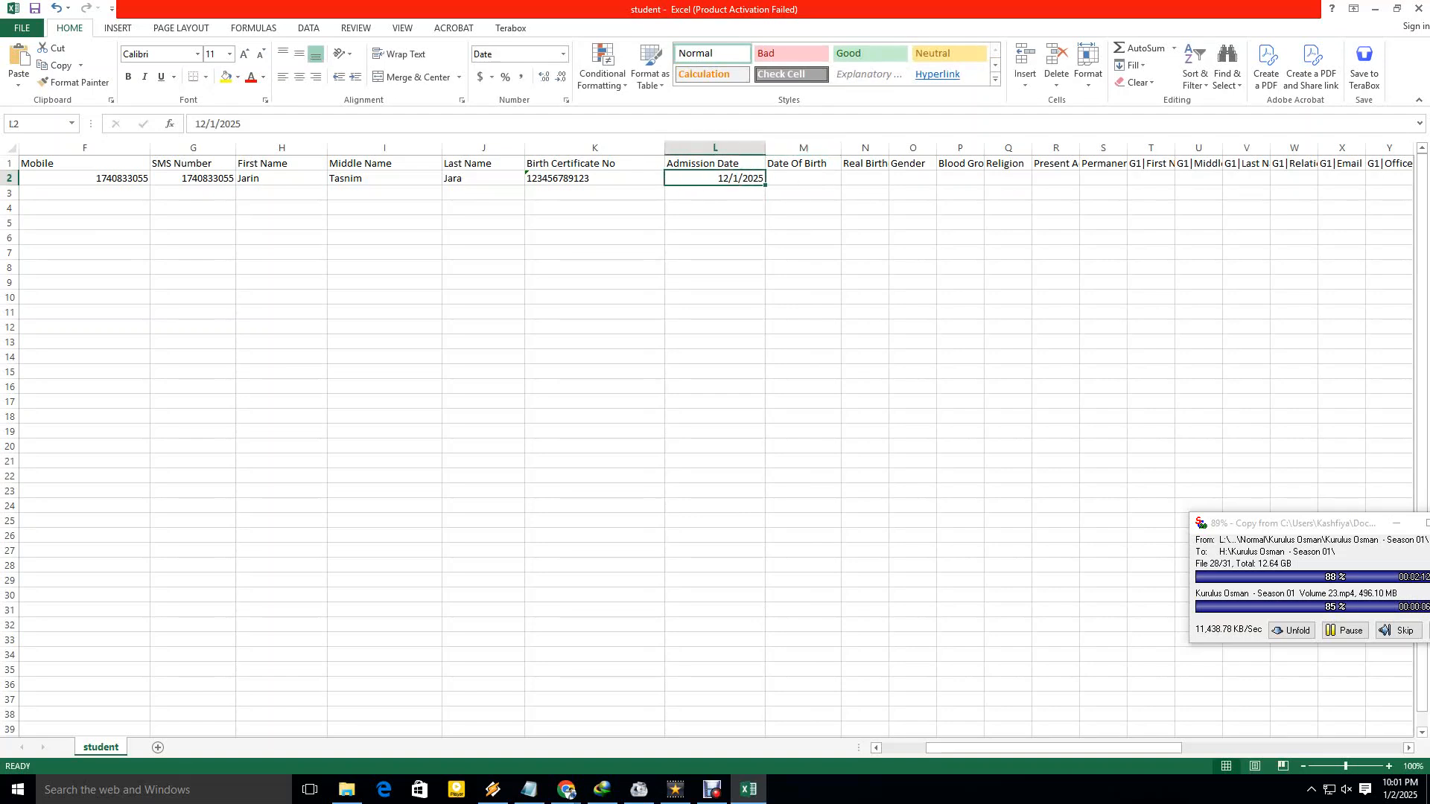
double_click(728, 178)
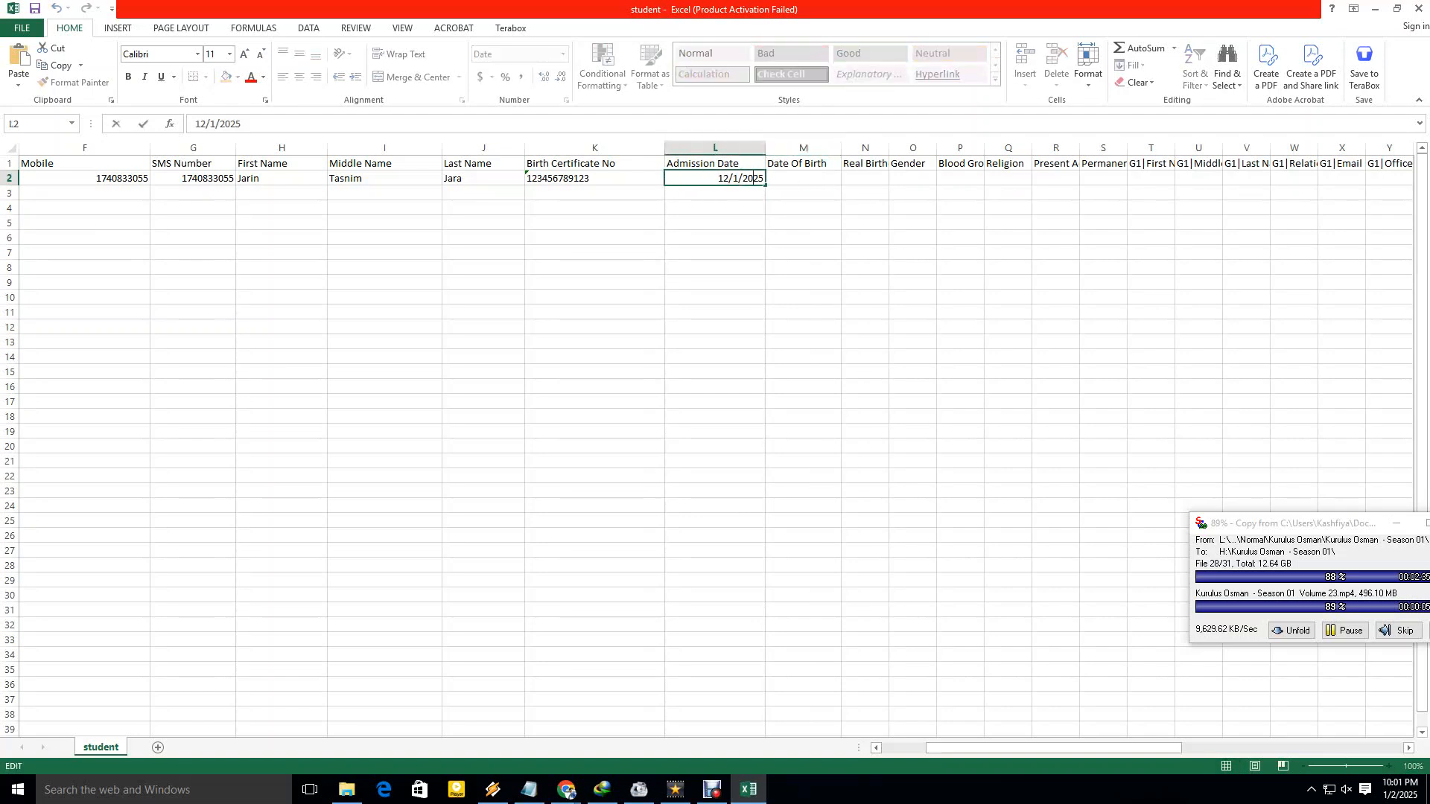
key("BackSpace")
key("BackSpace")
type("13")
left_click(803, 237)
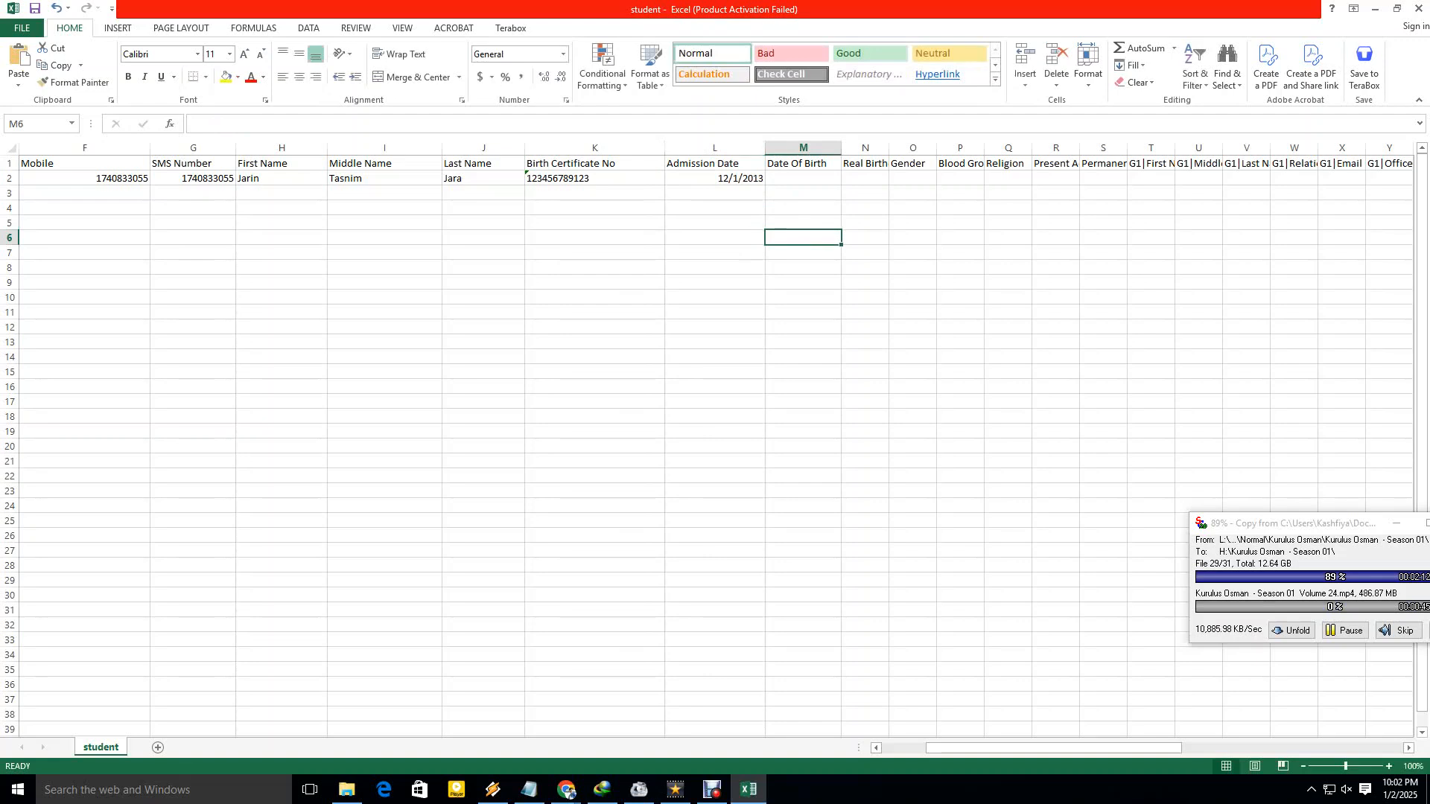
Change the admission date back to 1/1/2025.
left_click(715, 178)
key("BackSpace")
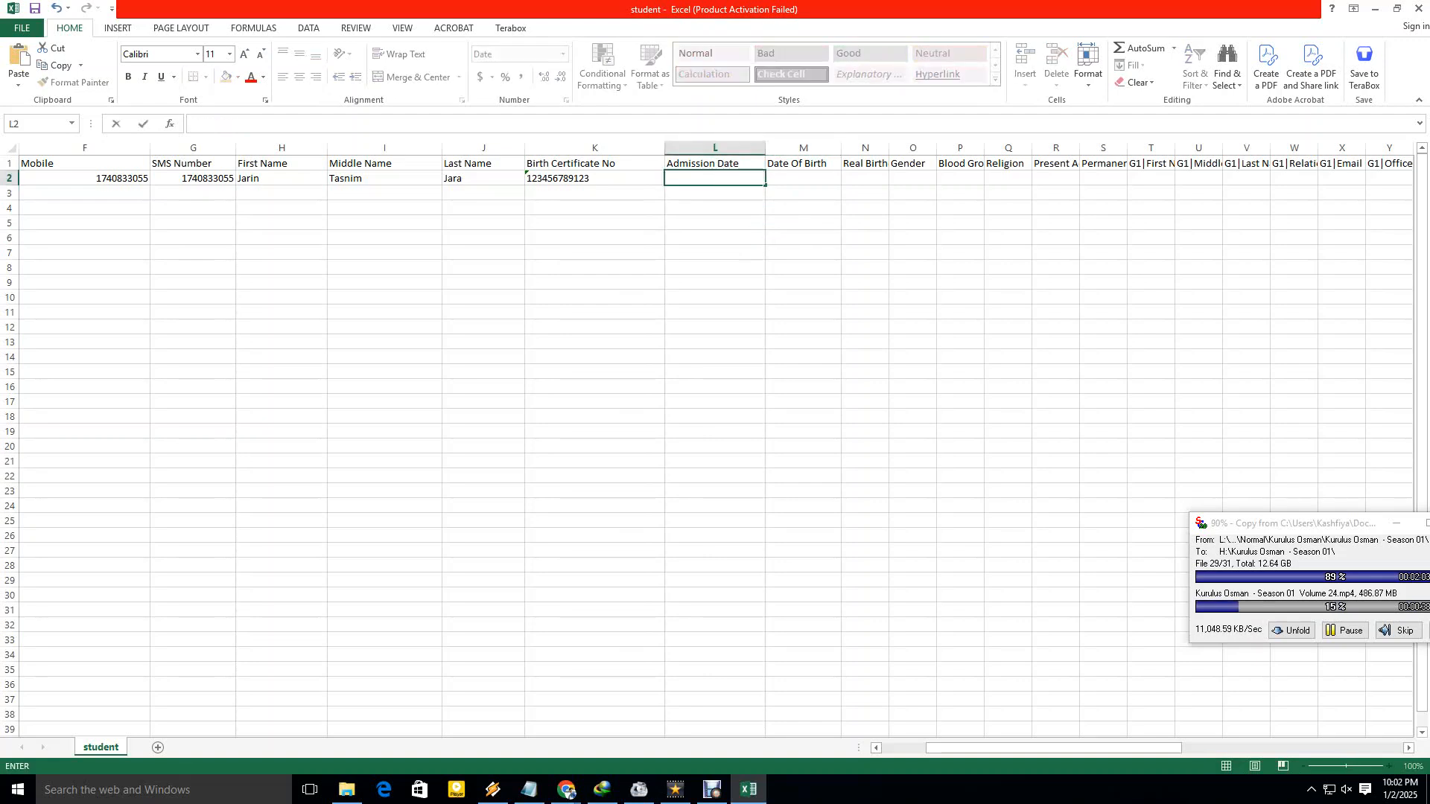
type("01/01/20")
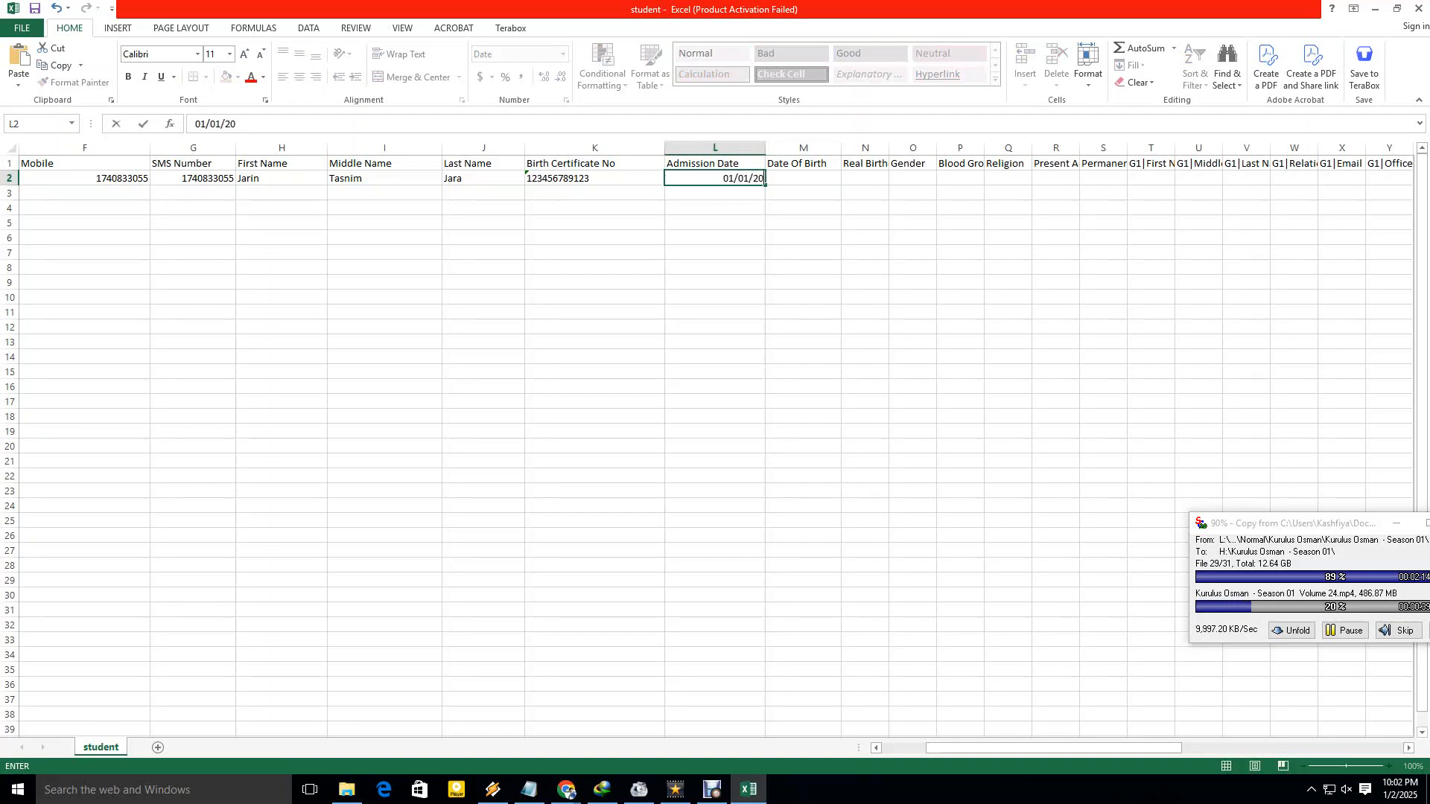
type("25")
left_click(802, 207)
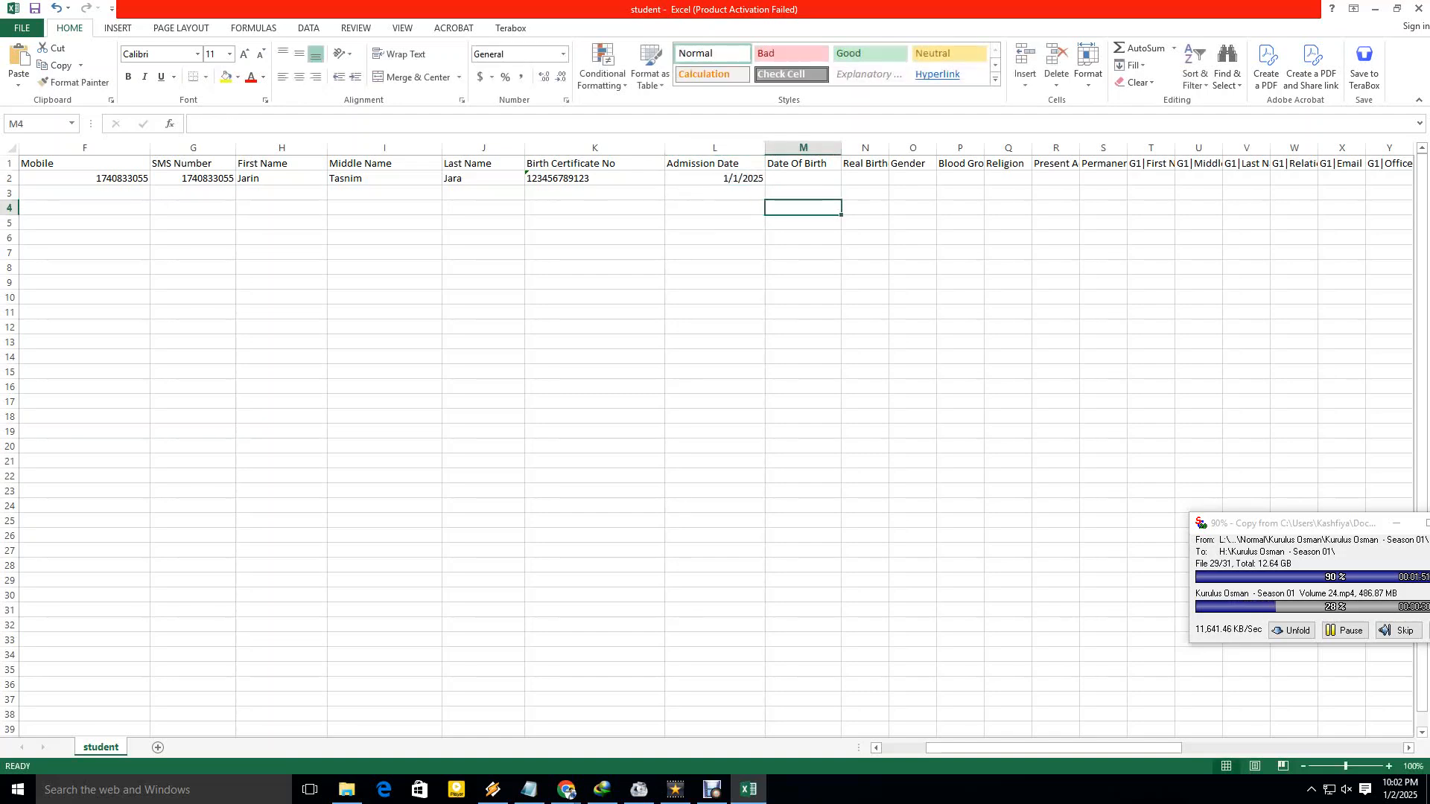
Widen the Date Of Birth column and enter 12/01/2013 in M2.
left_click(803, 178)
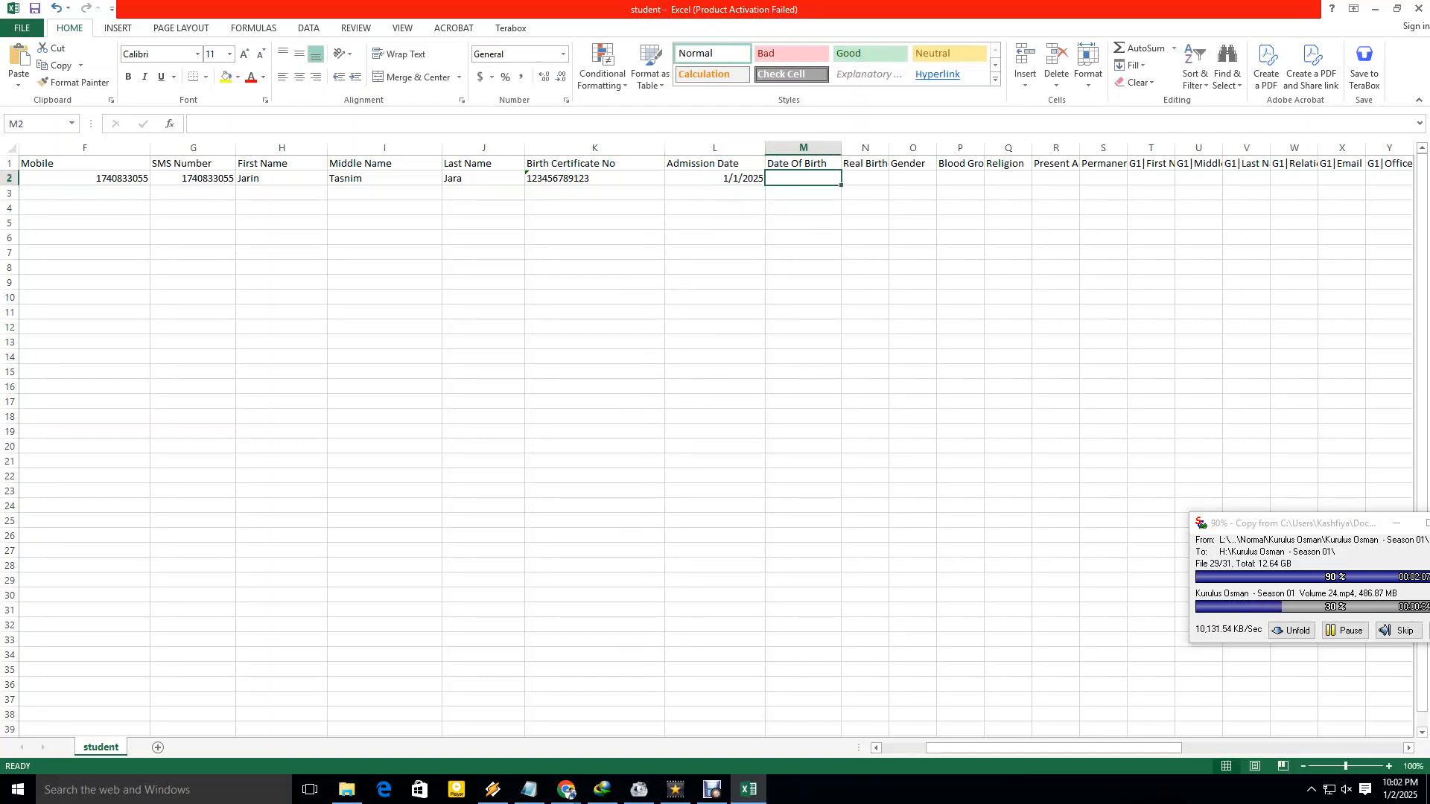
left_click_drag(841, 147, 880, 148)
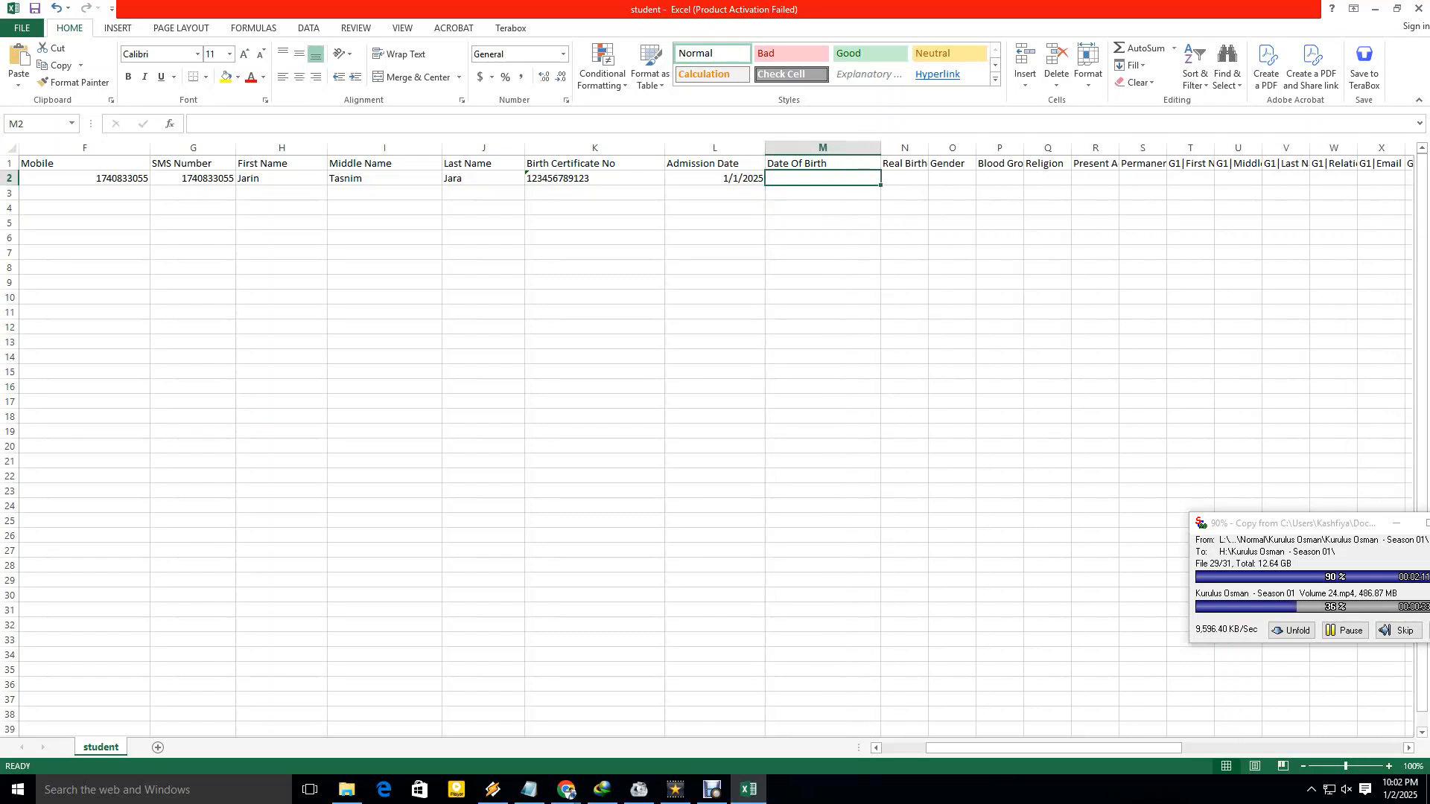
type("12/")
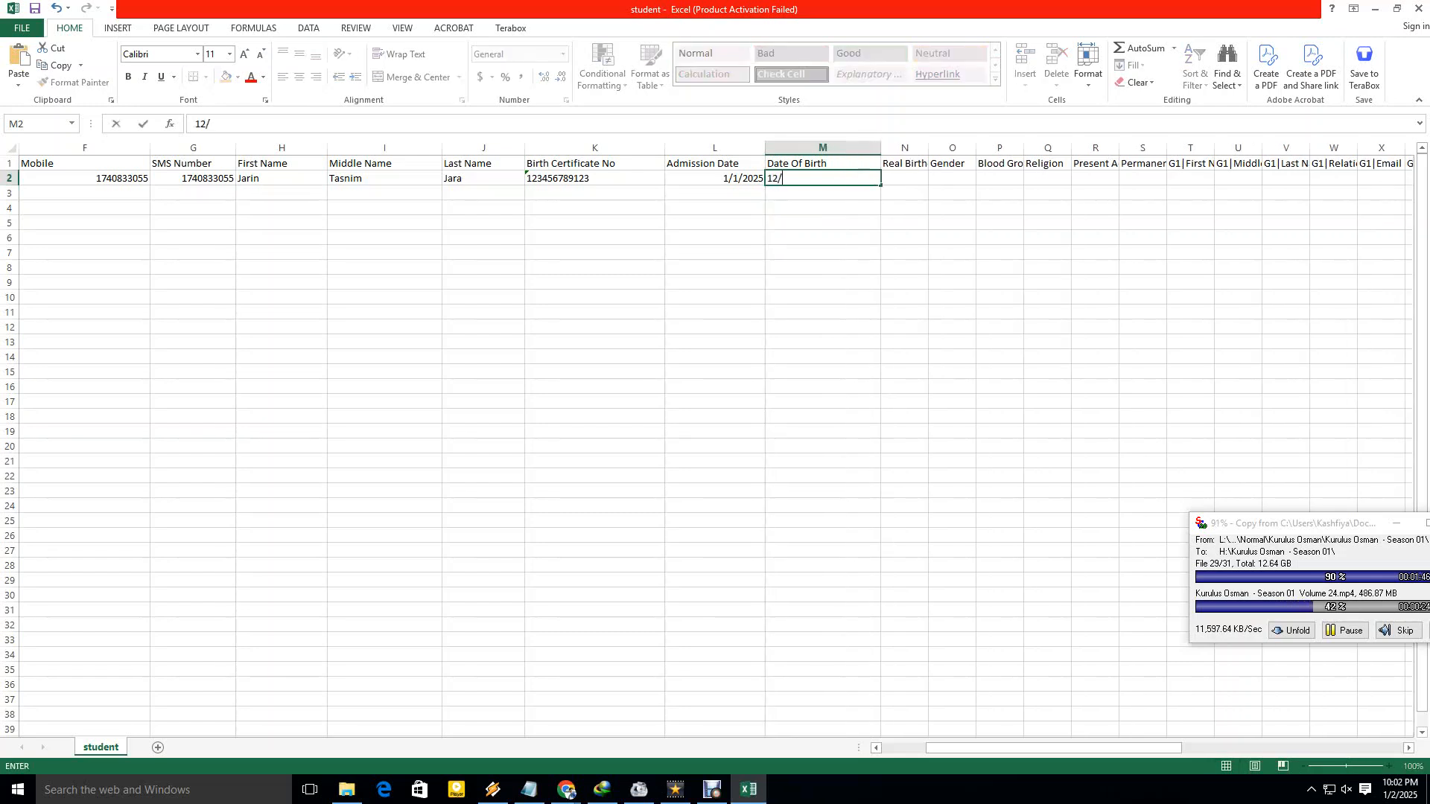
type("01/2013")
left_click(822, 237)
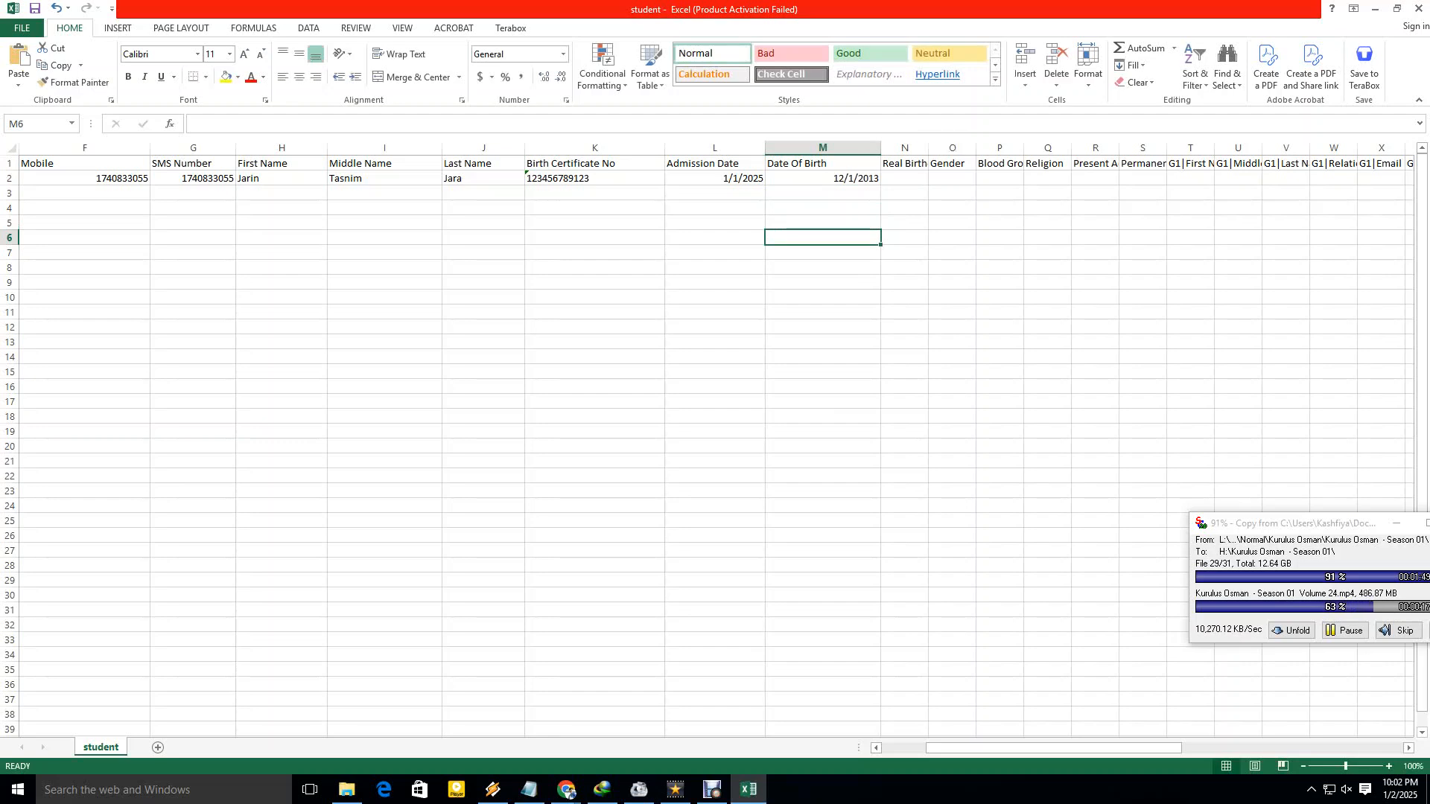
Copy the date of birth into Real Birthdate, widening the Real Birthdate and Gender columns.
left_click_drag(927, 148, 983, 147)
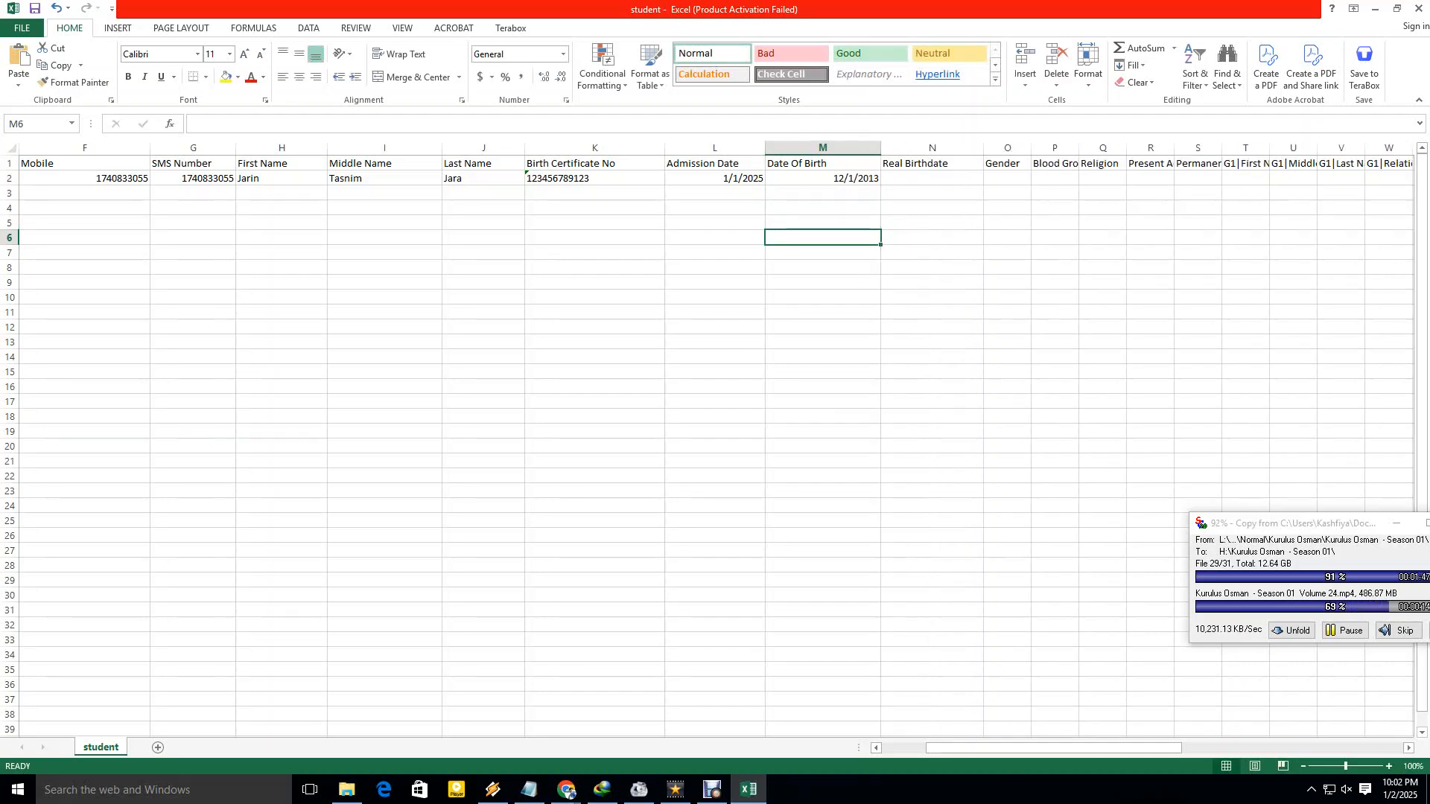
left_click(822, 178)
key("ctrl+c")
left_click(931, 178)
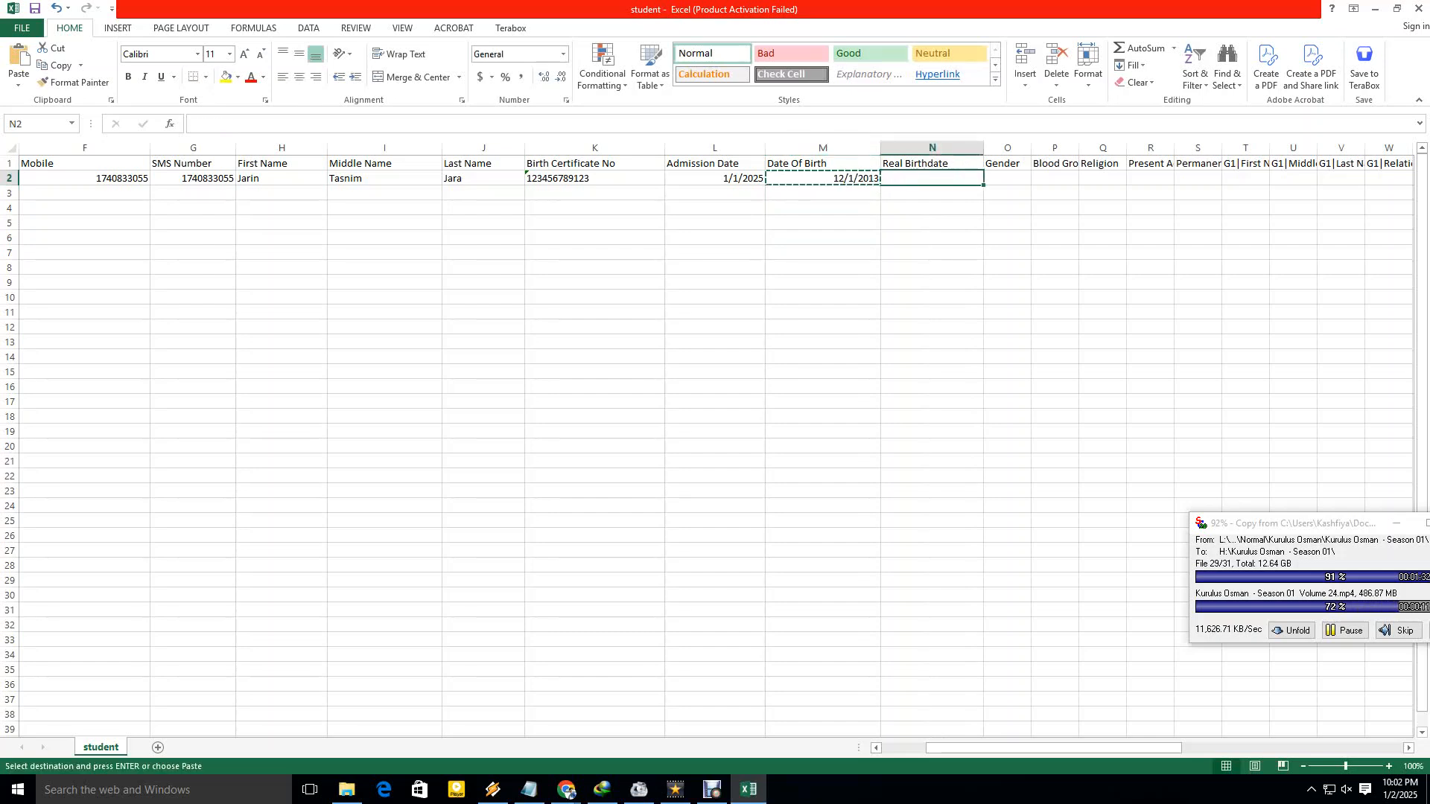
key("ctrl+v")
left_click(931, 222)
left_click(1007, 178)
left_click_drag(1030, 148, 1064, 148)
Type scratch values 1 and 2 into empty cells below row 2.
left_click(932, 312)
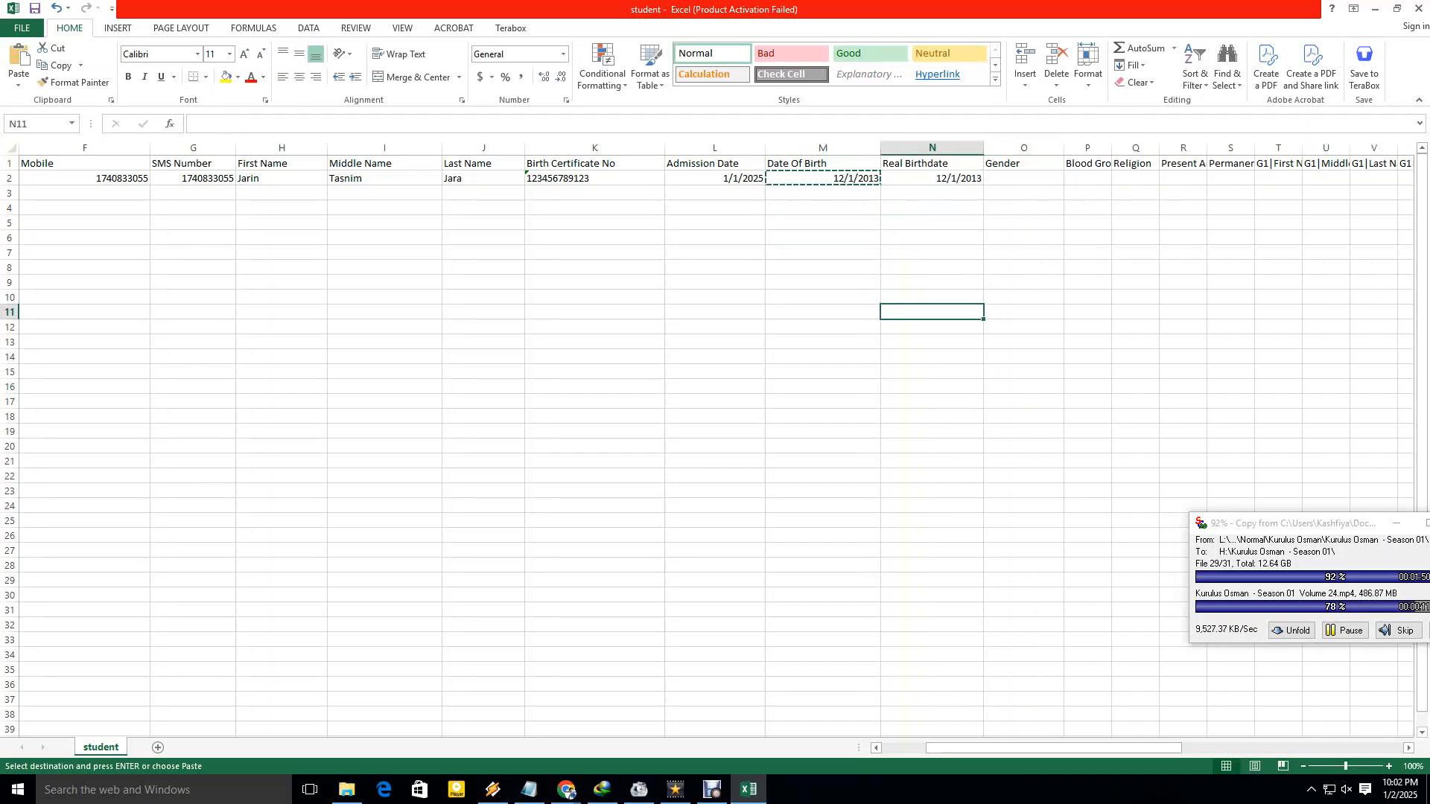
type("1")
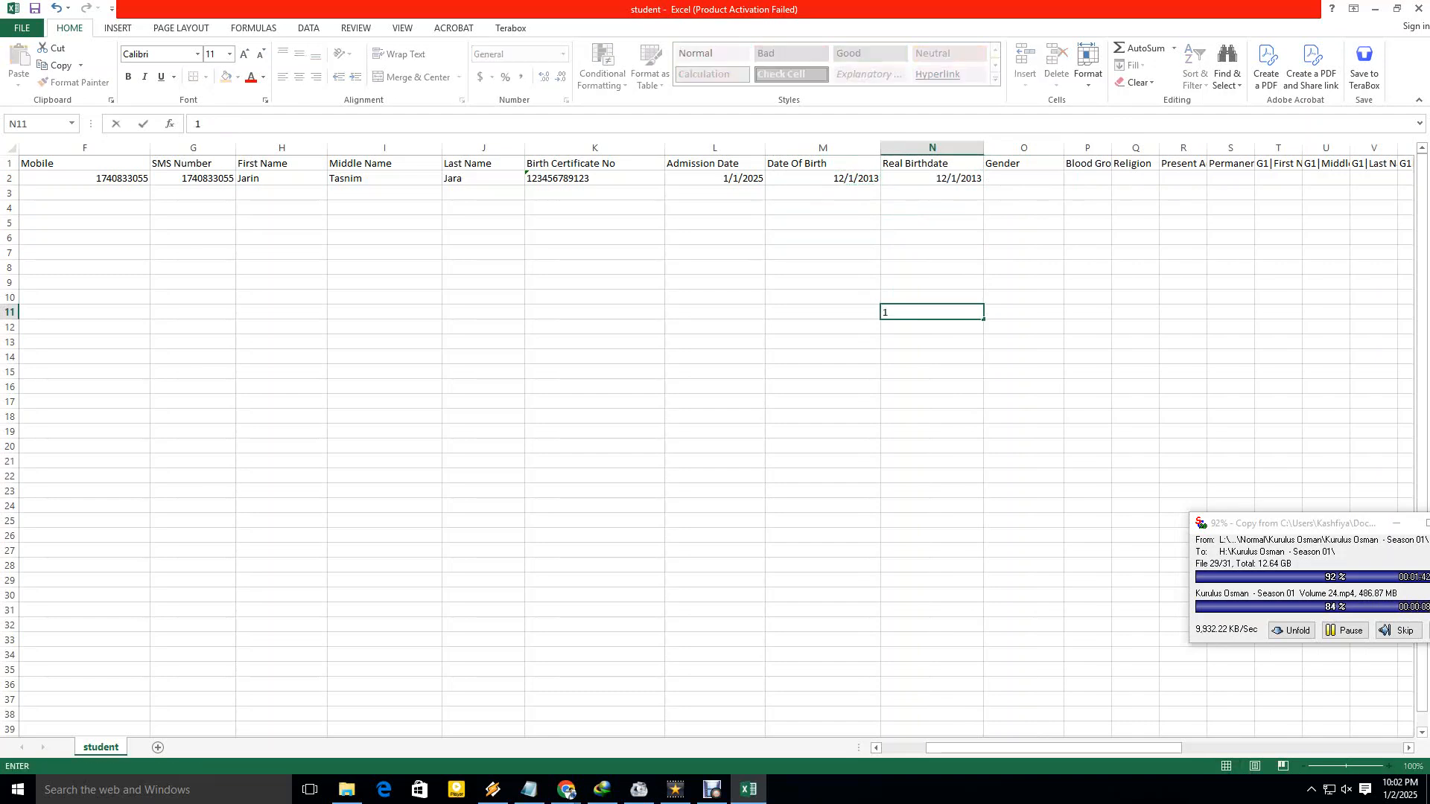
left_click(932, 357)
type("2")
left_click(1023, 386)
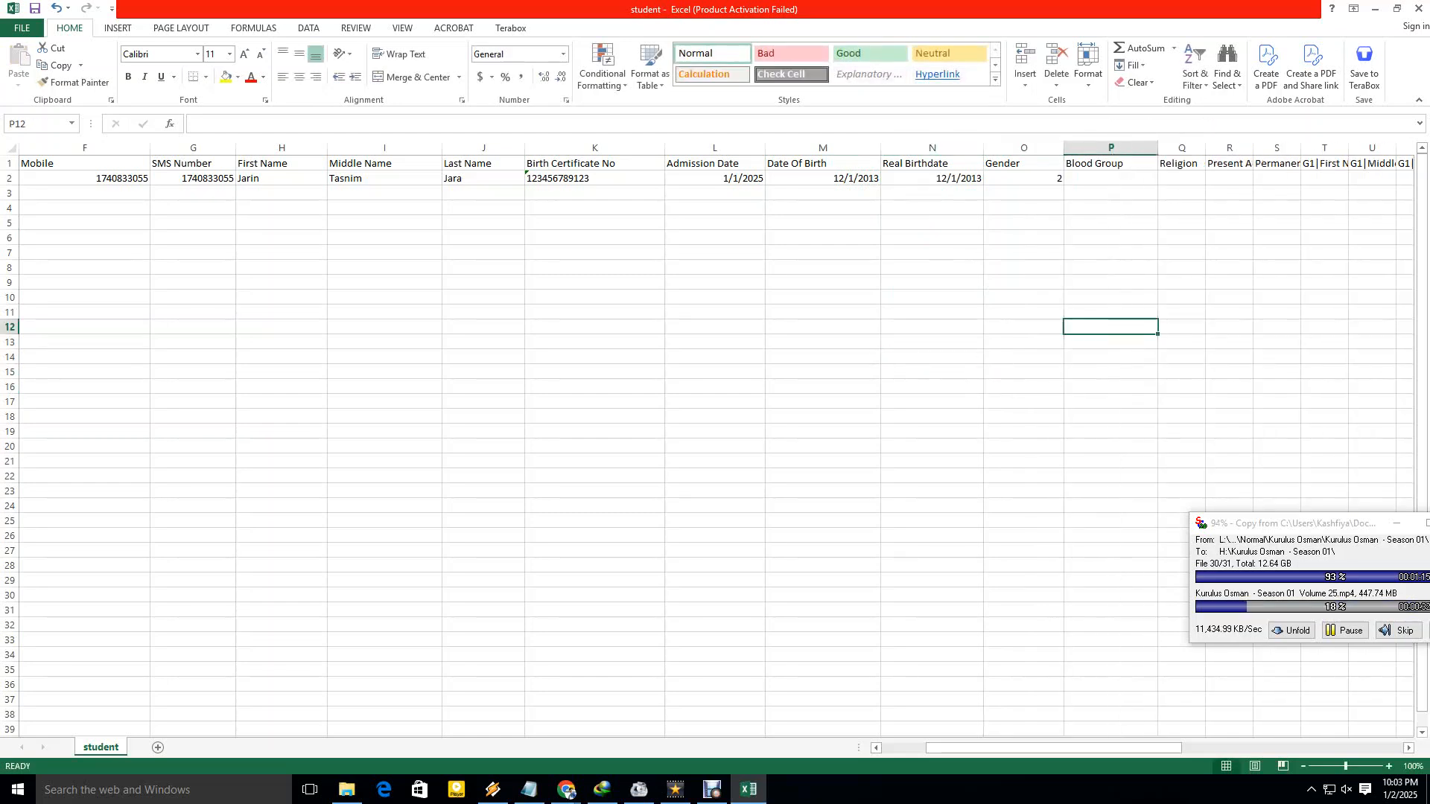
Widen the Religion column and enter Islam as the student's religion.
left_click(1111, 179)
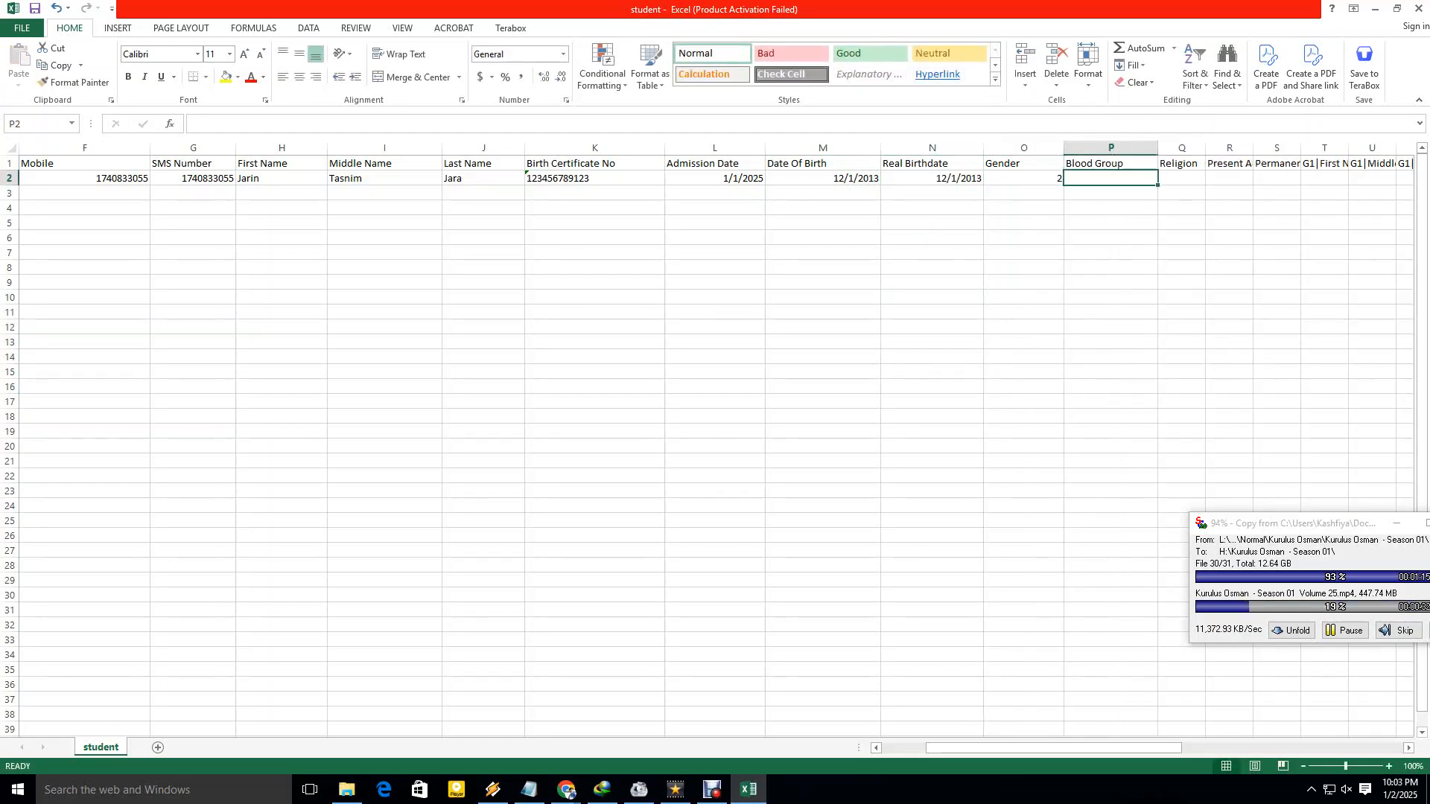
left_click_drag(1054, 748, 1090, 747)
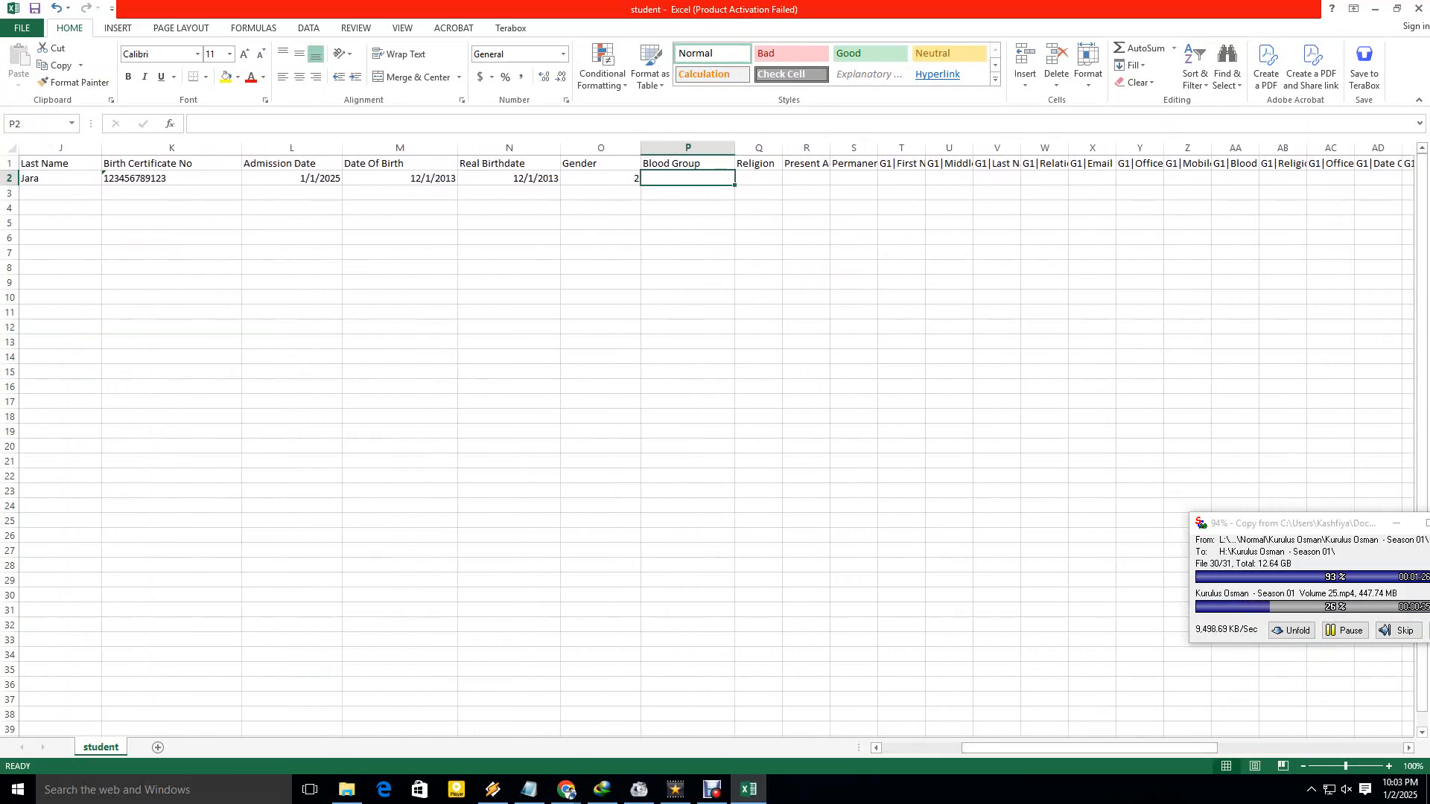
left_click_drag(782, 148, 821, 148)
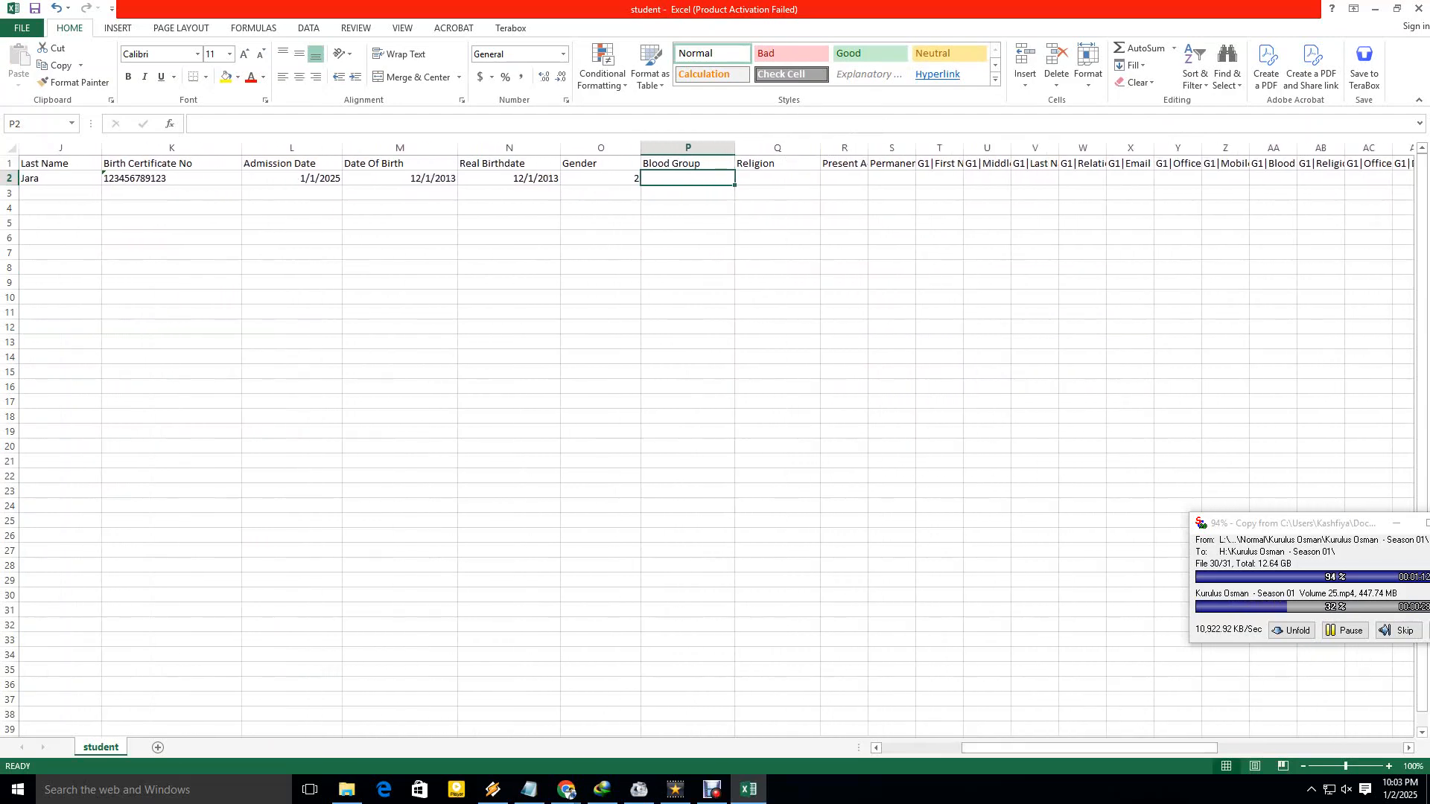
left_click(775, 178)
type("Islam")
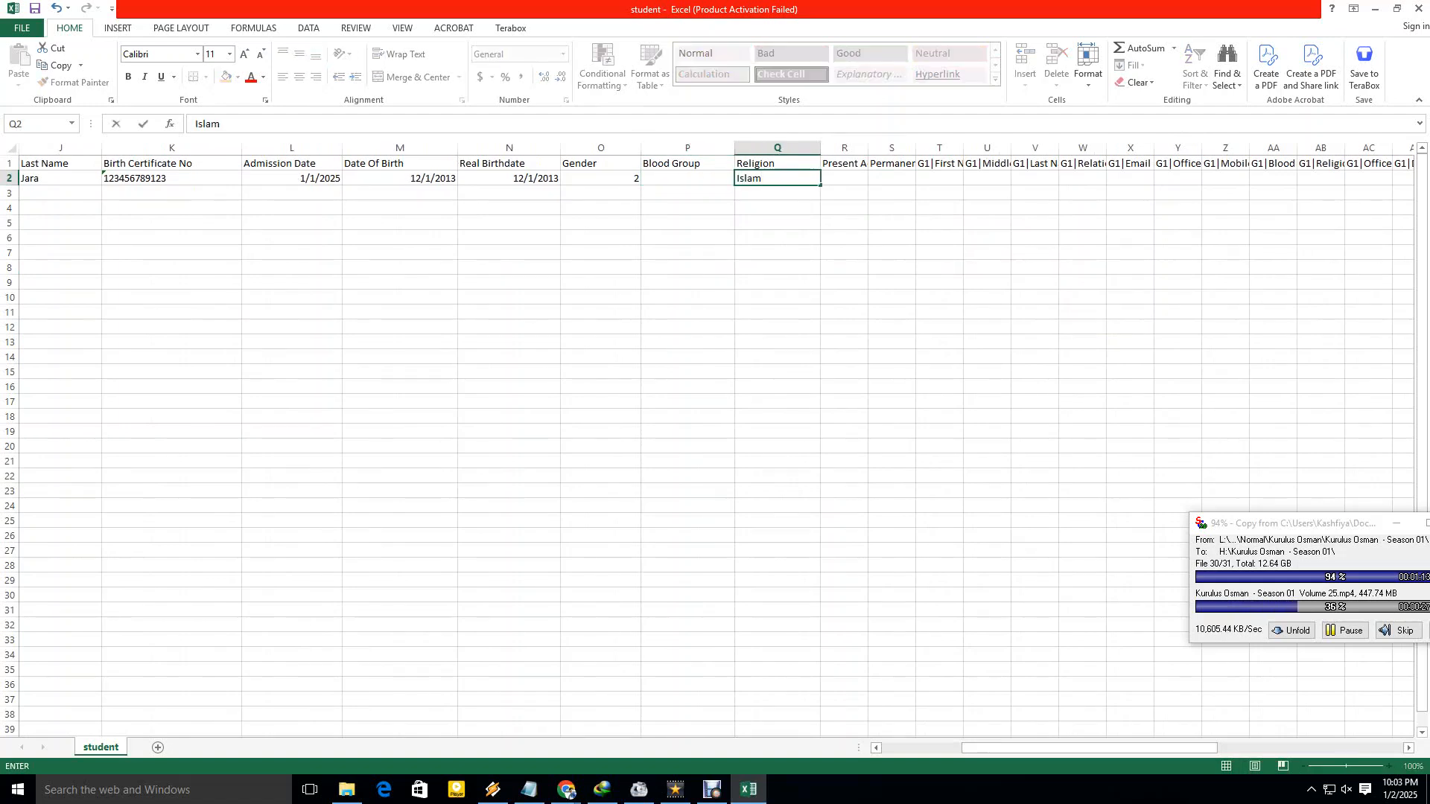
left_click(843, 223)
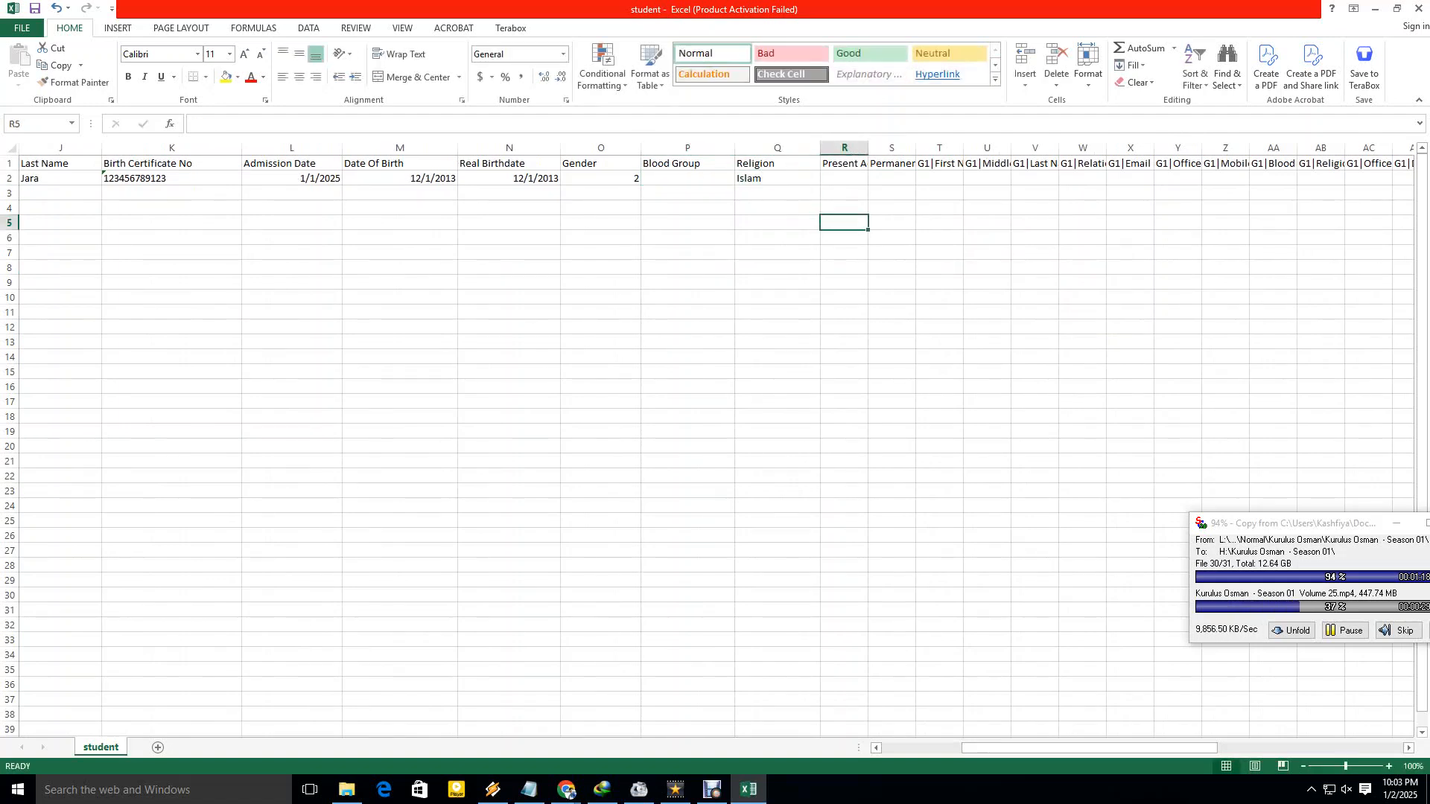
Widen the Present Address column and enter the student's present address.
left_click_drag(867, 148, 970, 148)
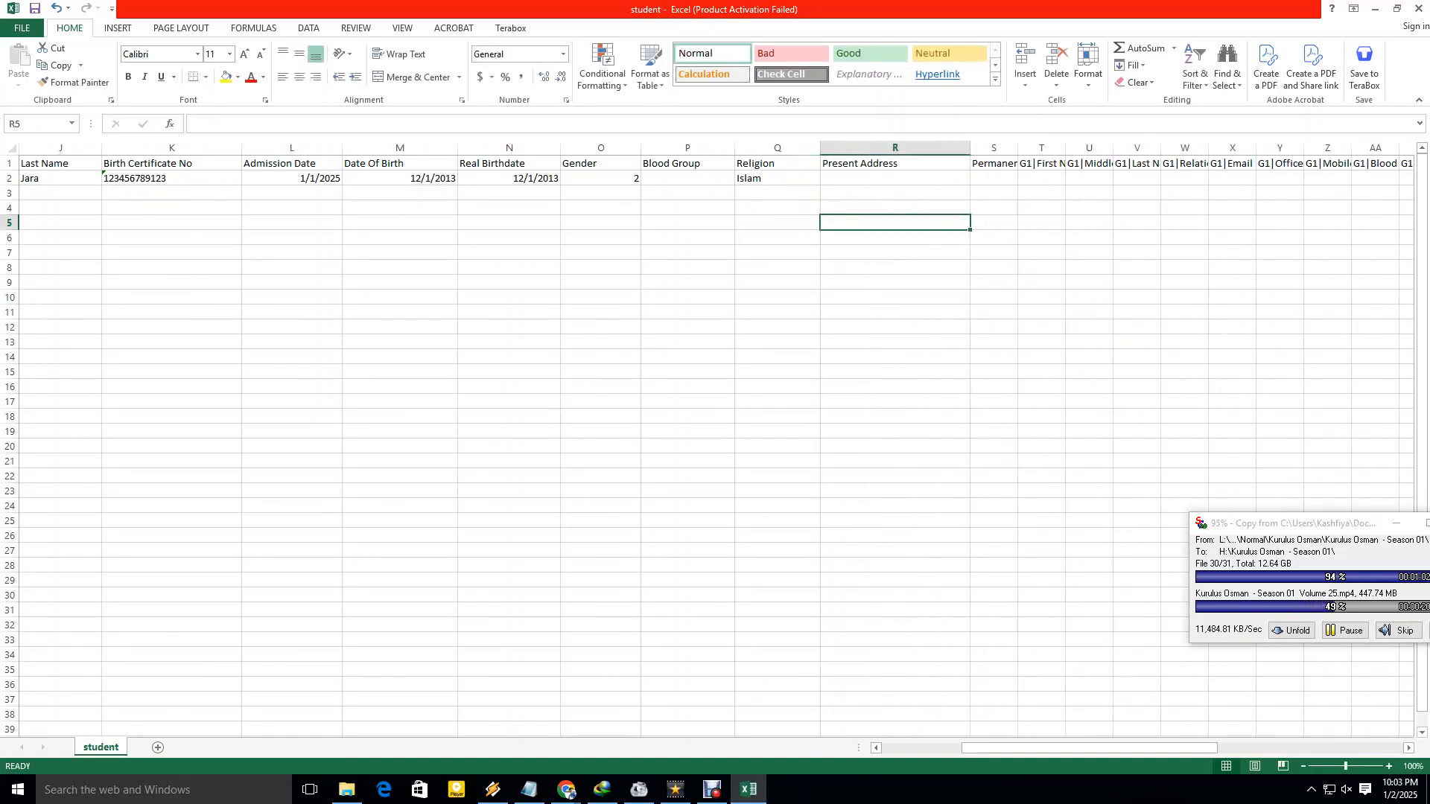
left_click(895, 178)
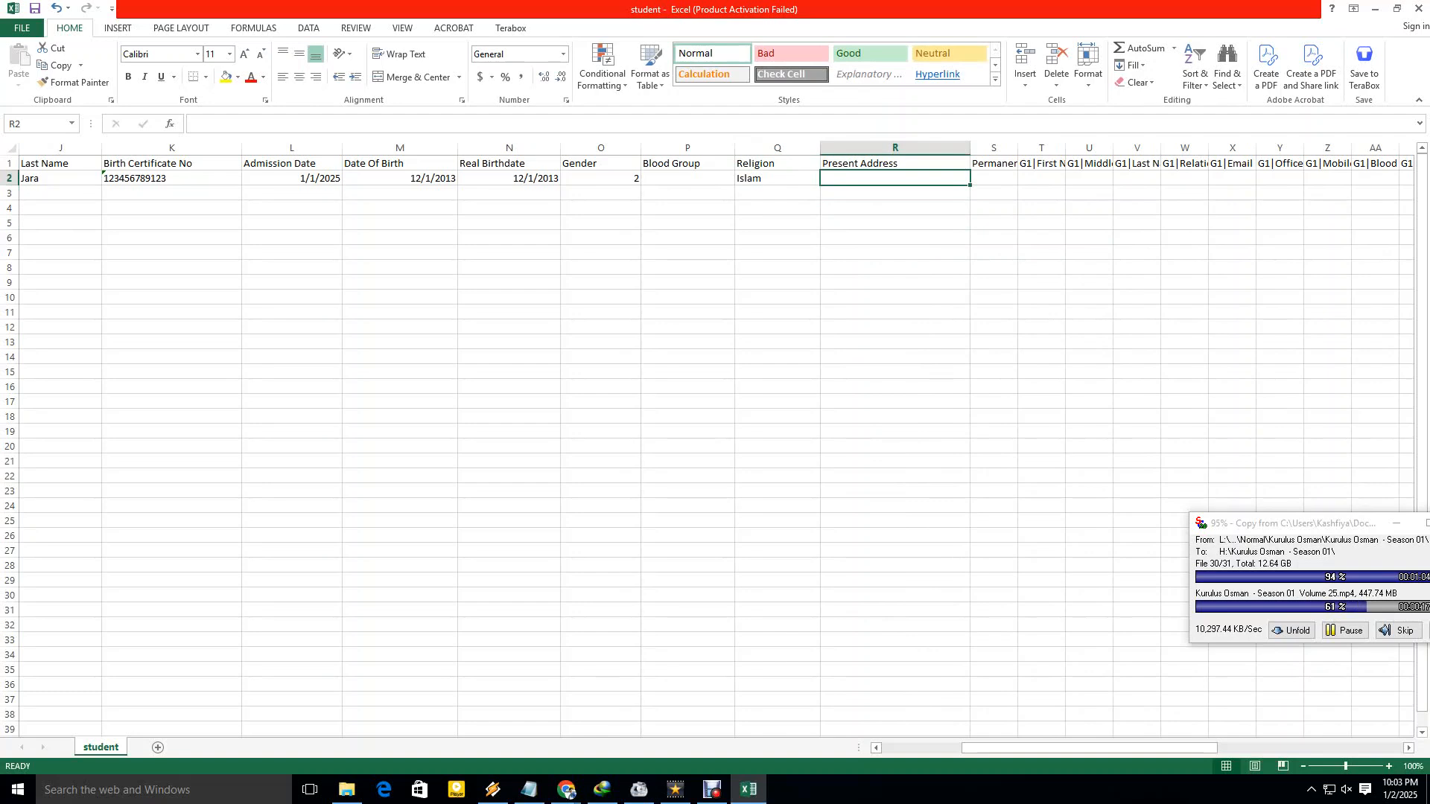
type("haluaghat")
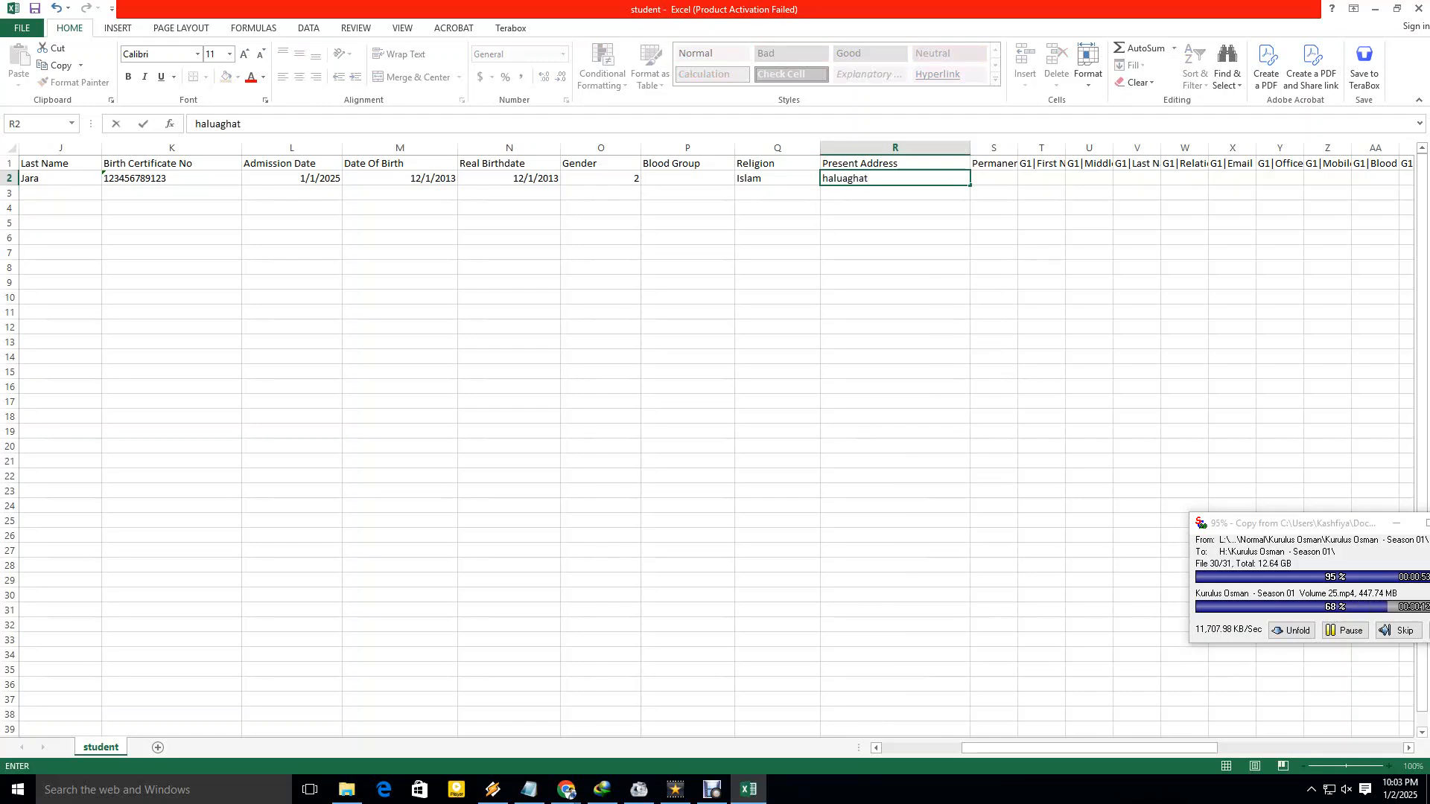
type(", mymensingh")
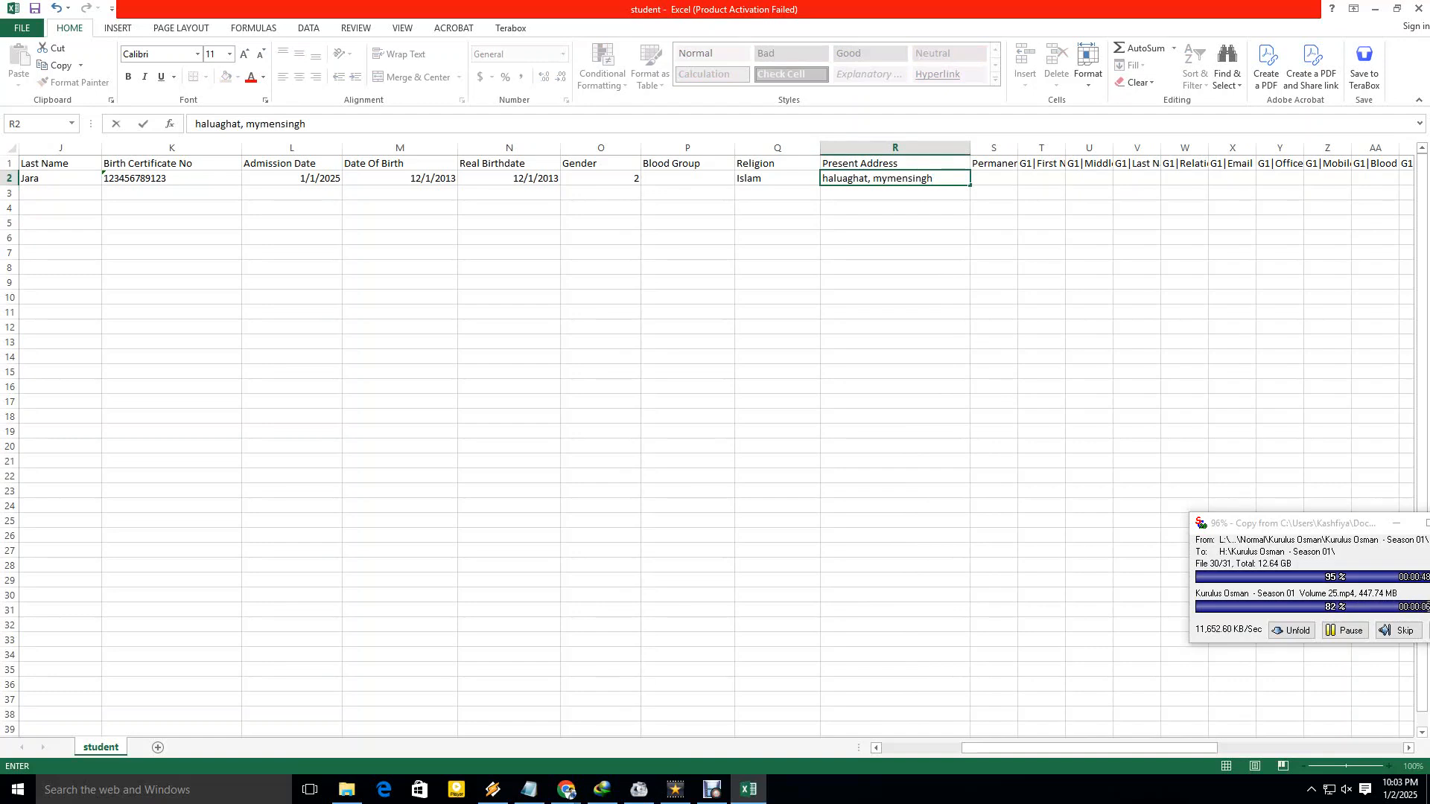
left_click(895, 223)
Copy the present address into the widened Permanent Address column, then widen G1|First Name.
left_click_drag(1018, 147, 1117, 147)
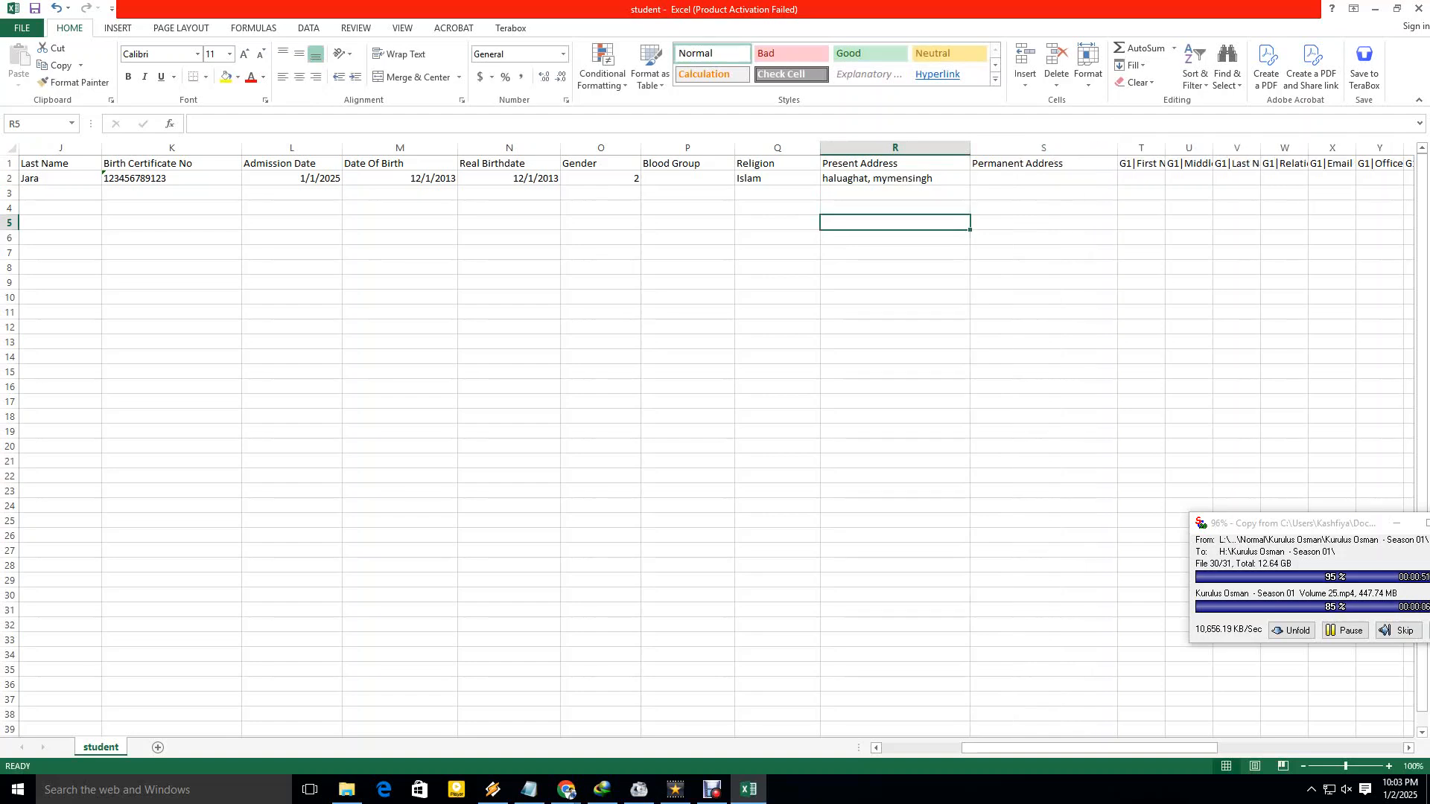
left_click(896, 179)
key("ctrl+c")
left_click(1043, 178)
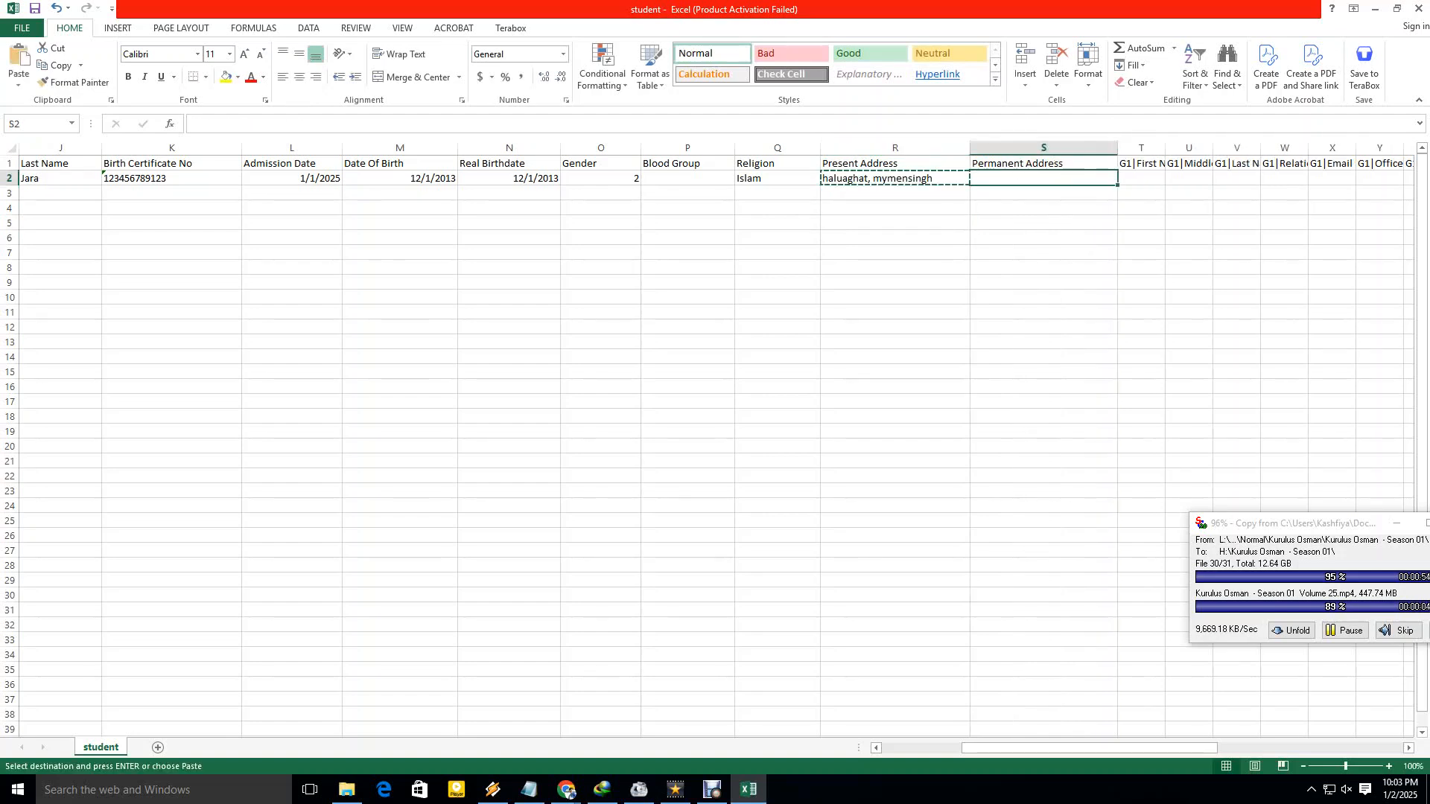
key("ctrl+v")
left_click(1043, 297)
left_click_drag(1089, 747, 1115, 748)
left_click_drag(842, 148, 954, 147)
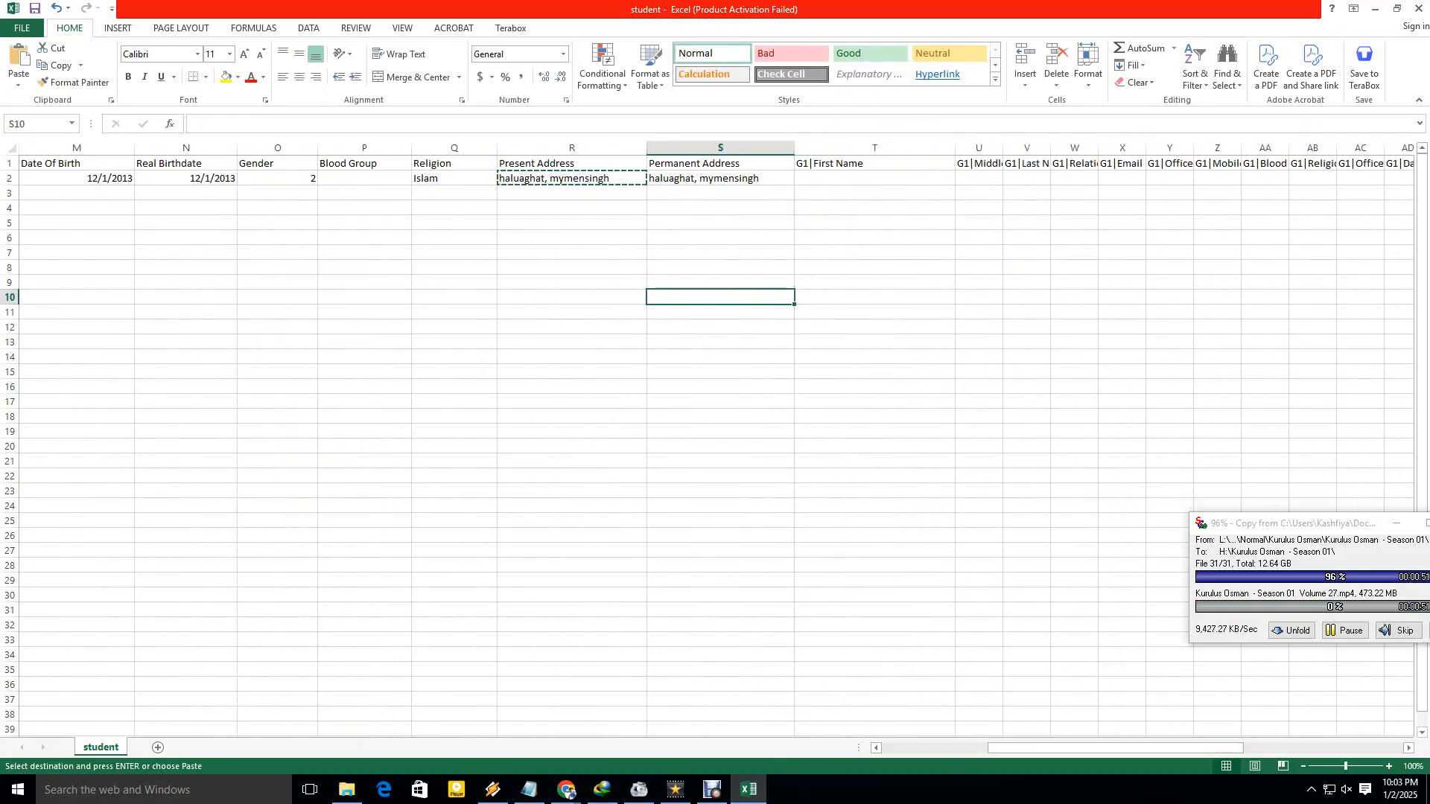
Enter the first guardian's first name in the G1|First Name cell.
left_click(874, 178)
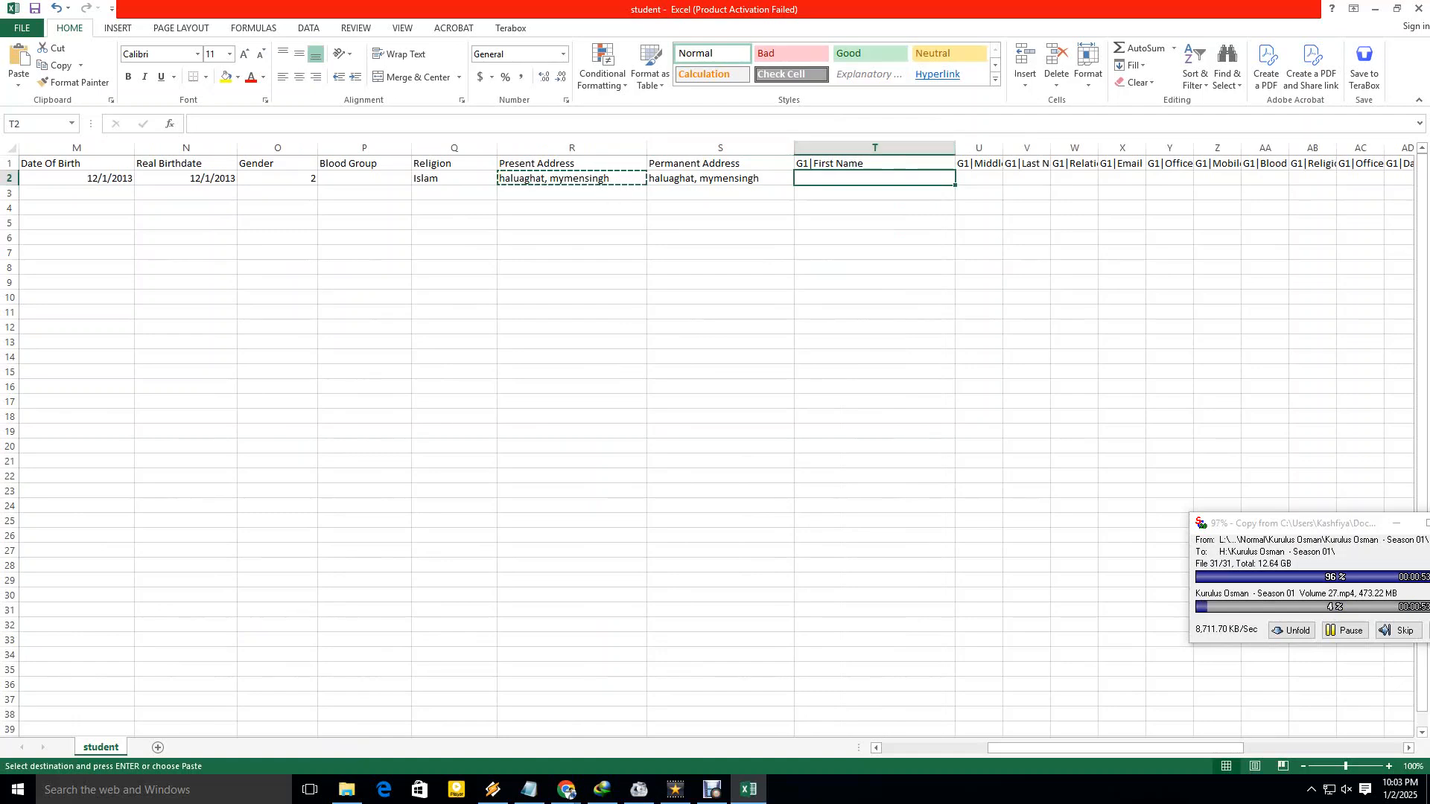
left_click_drag(955, 147, 916, 148)
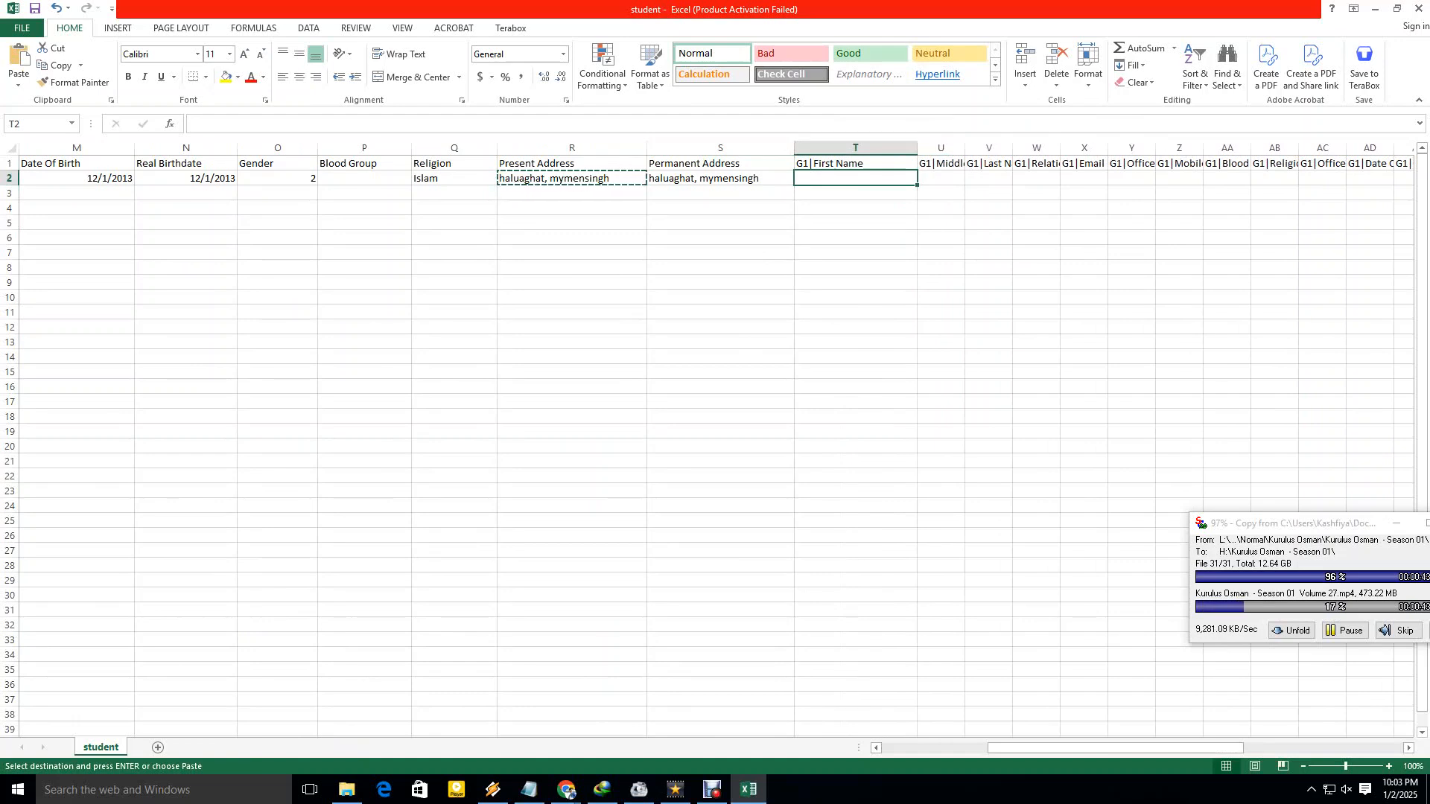
key("F2")
type("MD")
key("Tab")
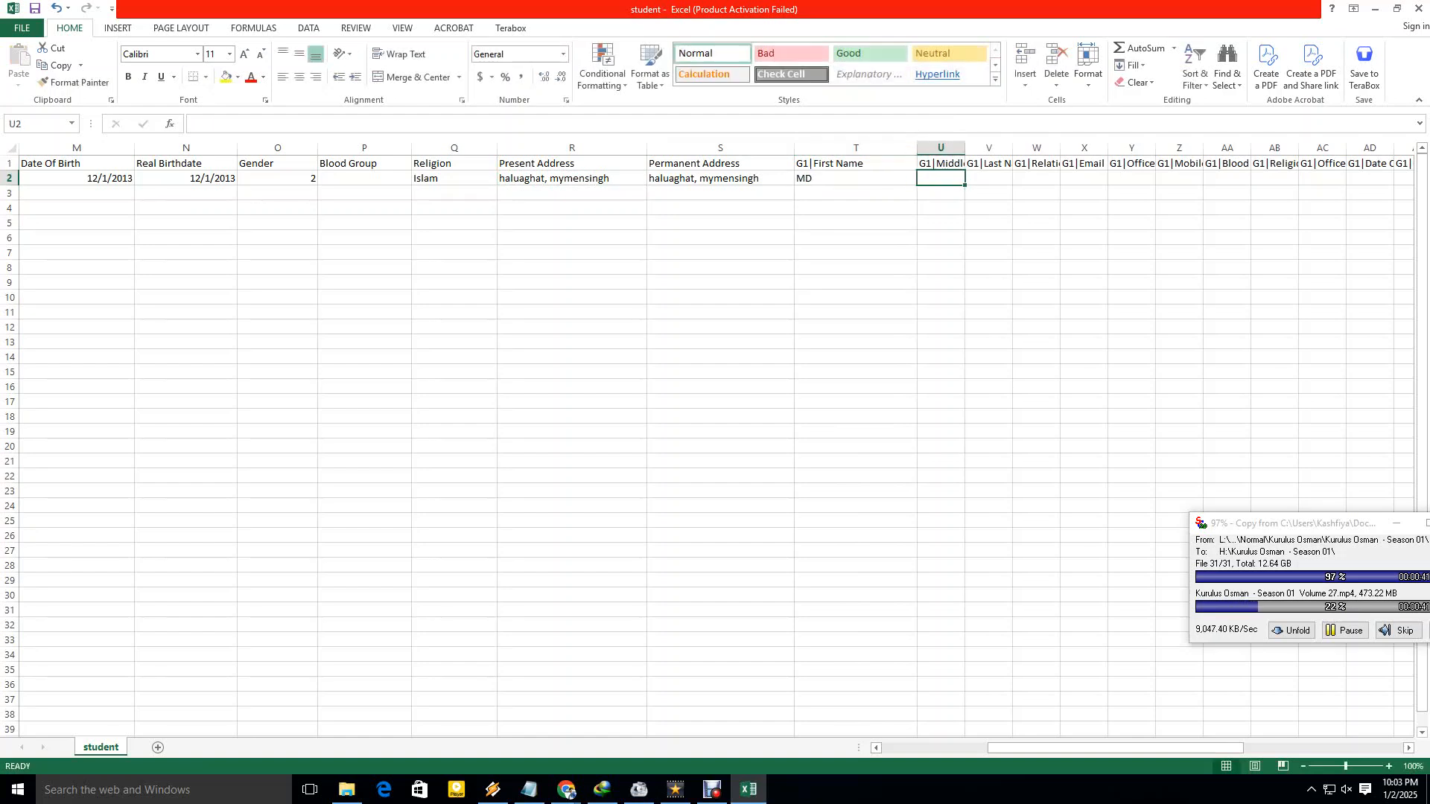
Enter the guardian's middle name in the widened G1|Middle Name column, correcting its capitalisation and spelling.
left_click_drag(965, 148, 1031, 147)
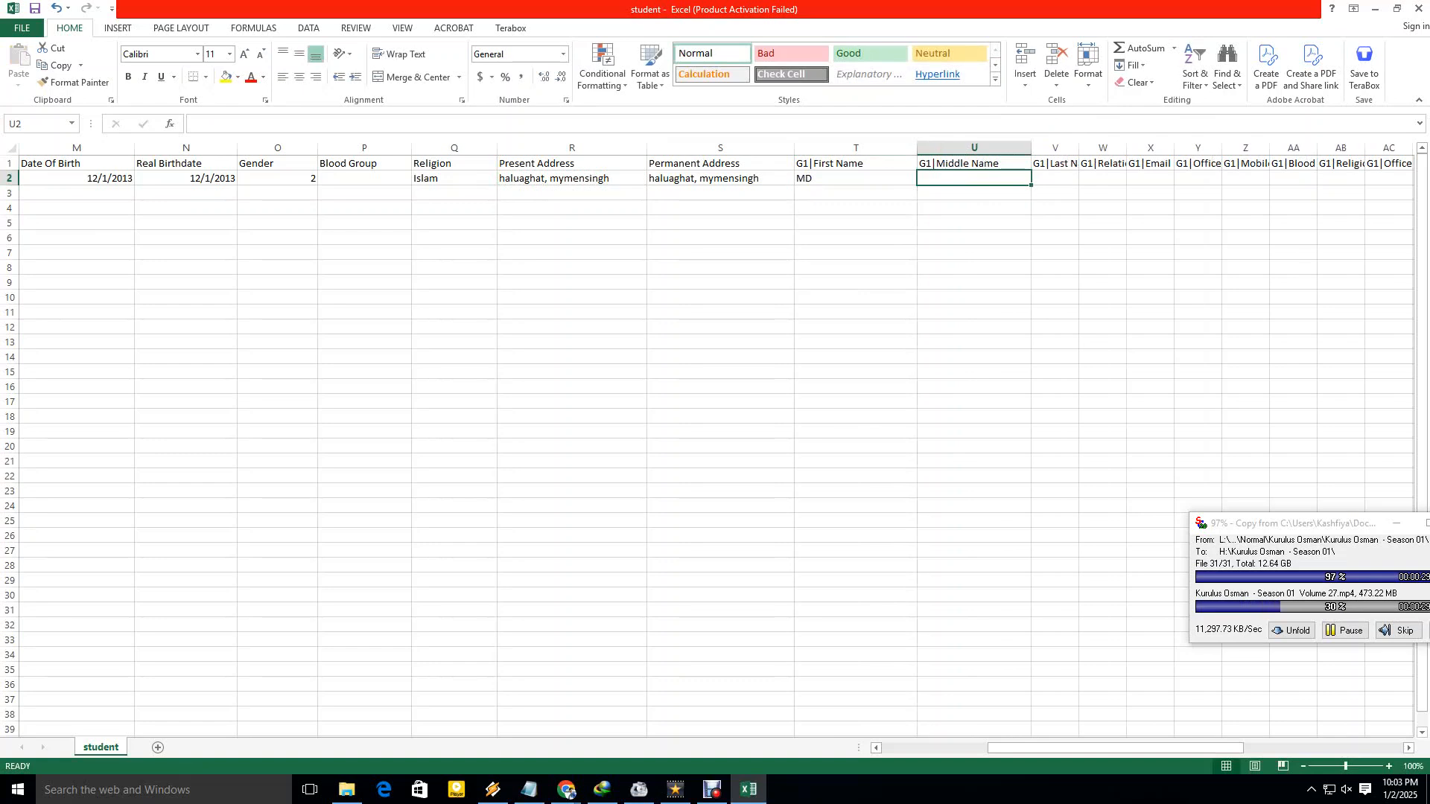
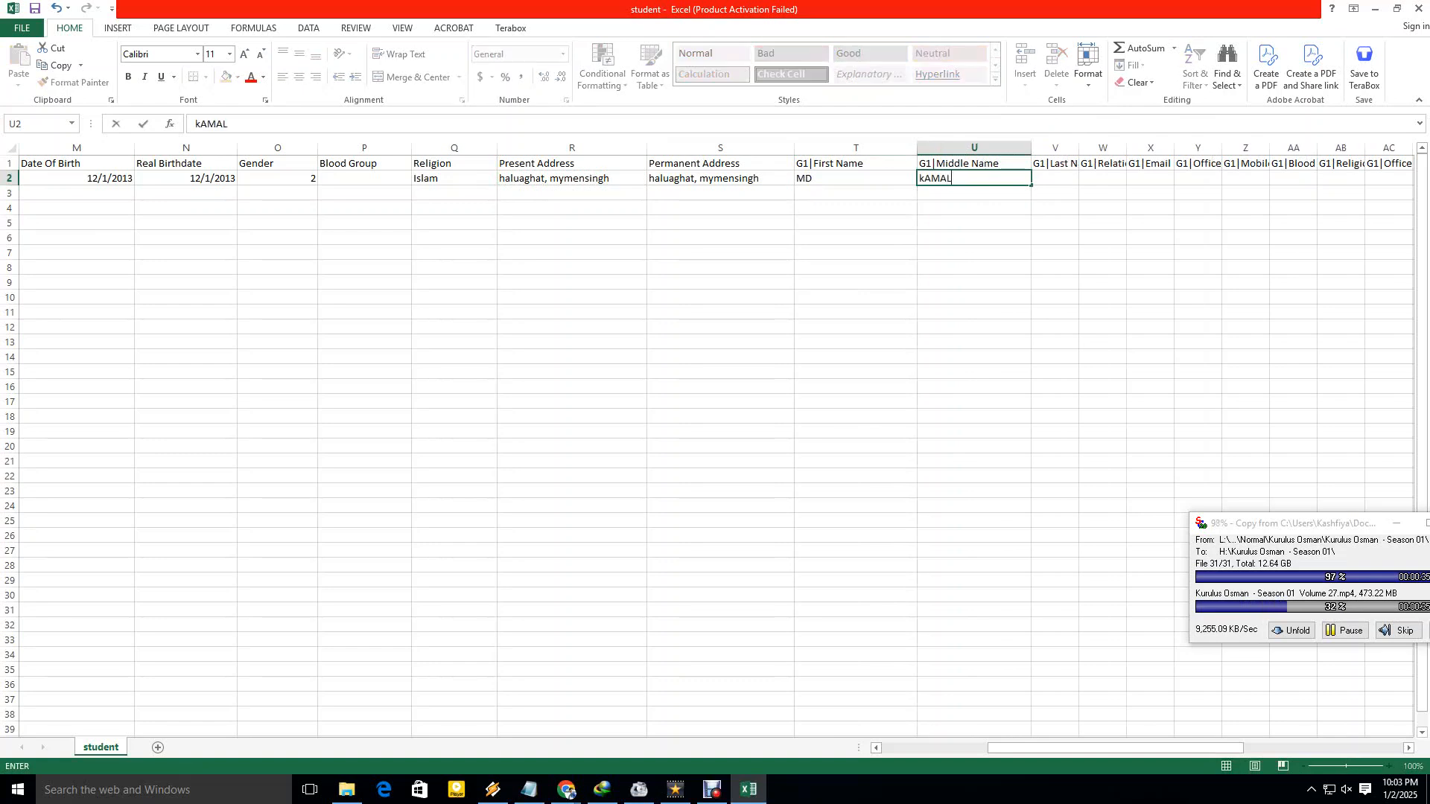
type("Kaml")
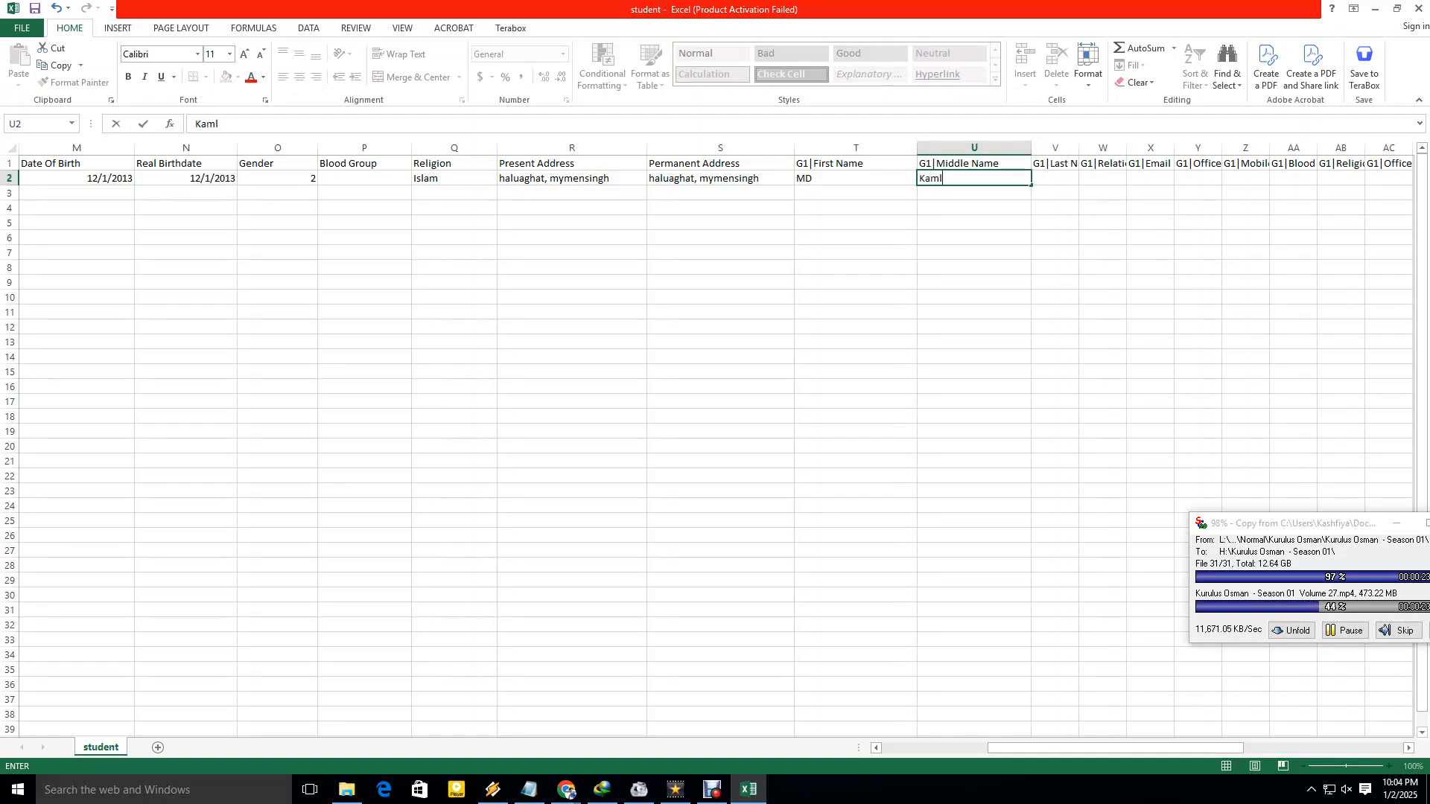
key("Left")
type("a")
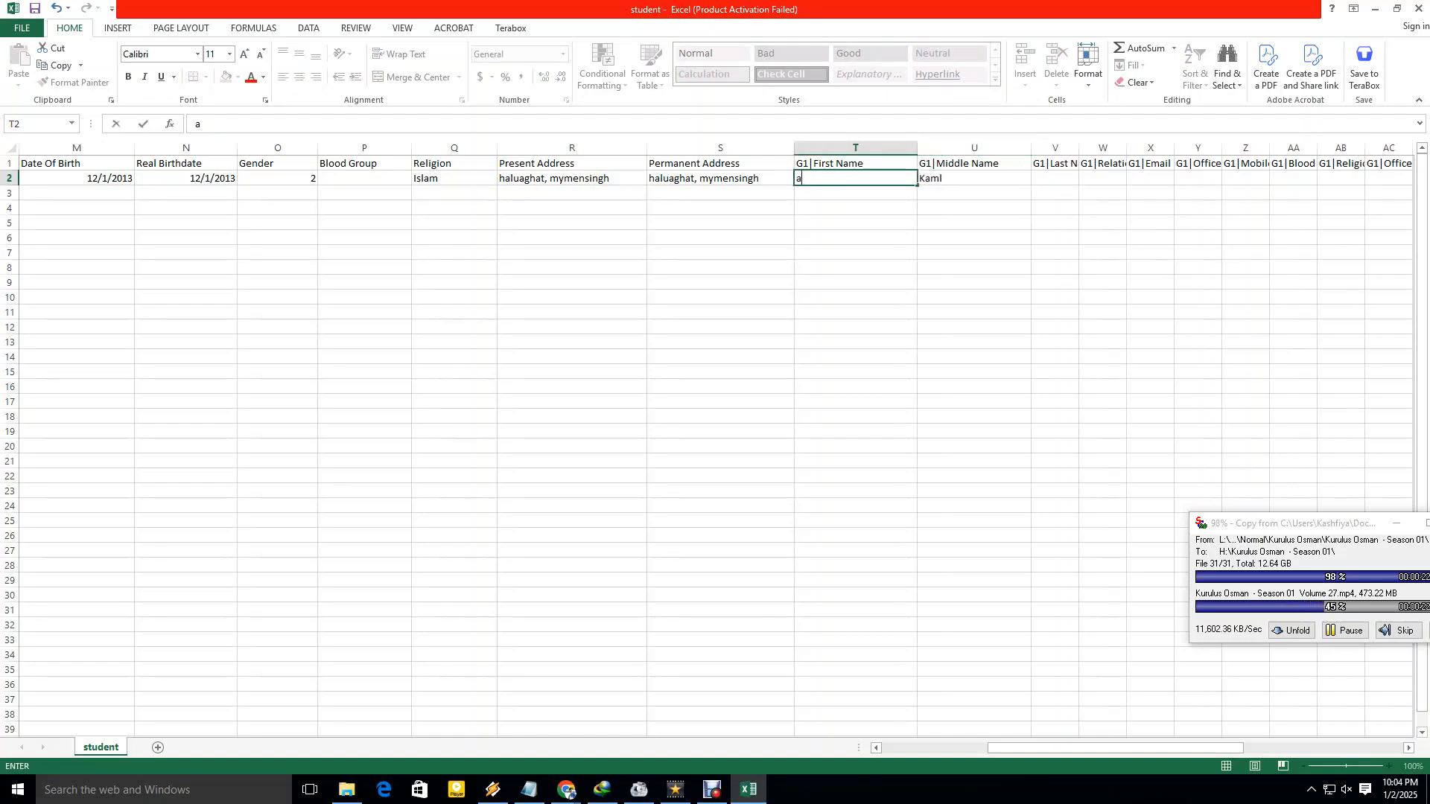
key("BackSpace")
type("MD")
key("Right")
key("F2")
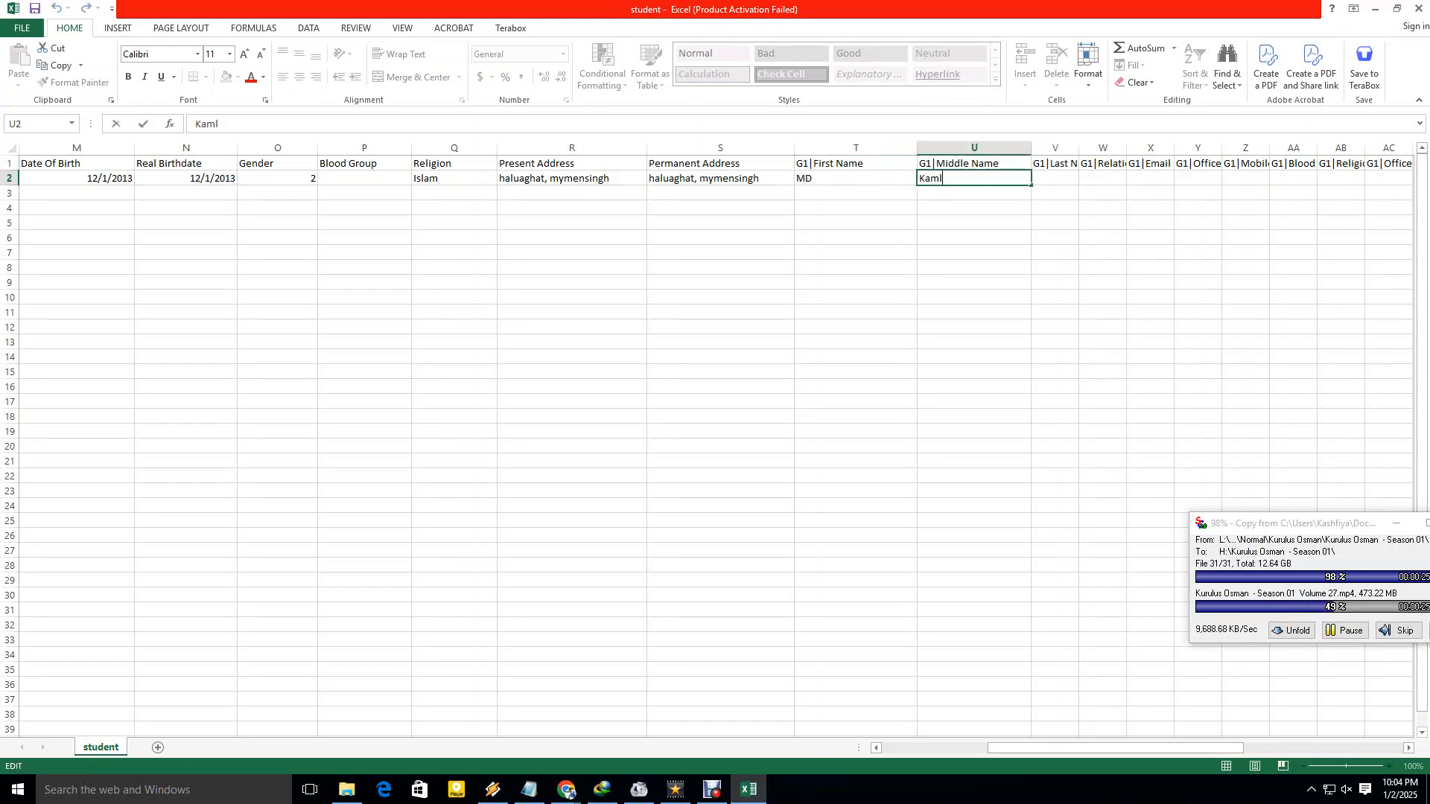
key("Left")
type("a")
key("Tab")
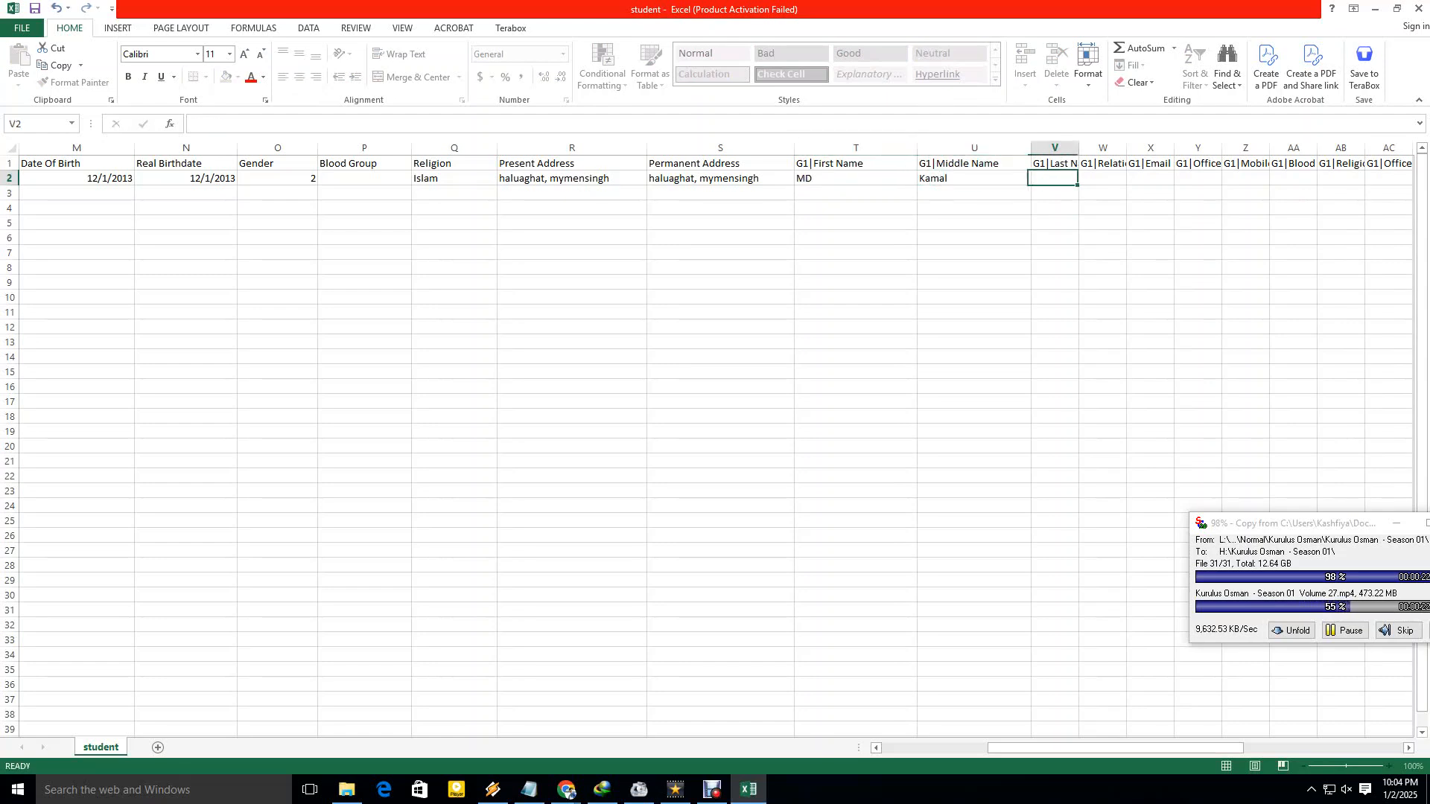
Enter the guardian's last name in G1|Last Name and widen the G1|Relation column.
left_click_drag(1078, 147, 1156, 147)
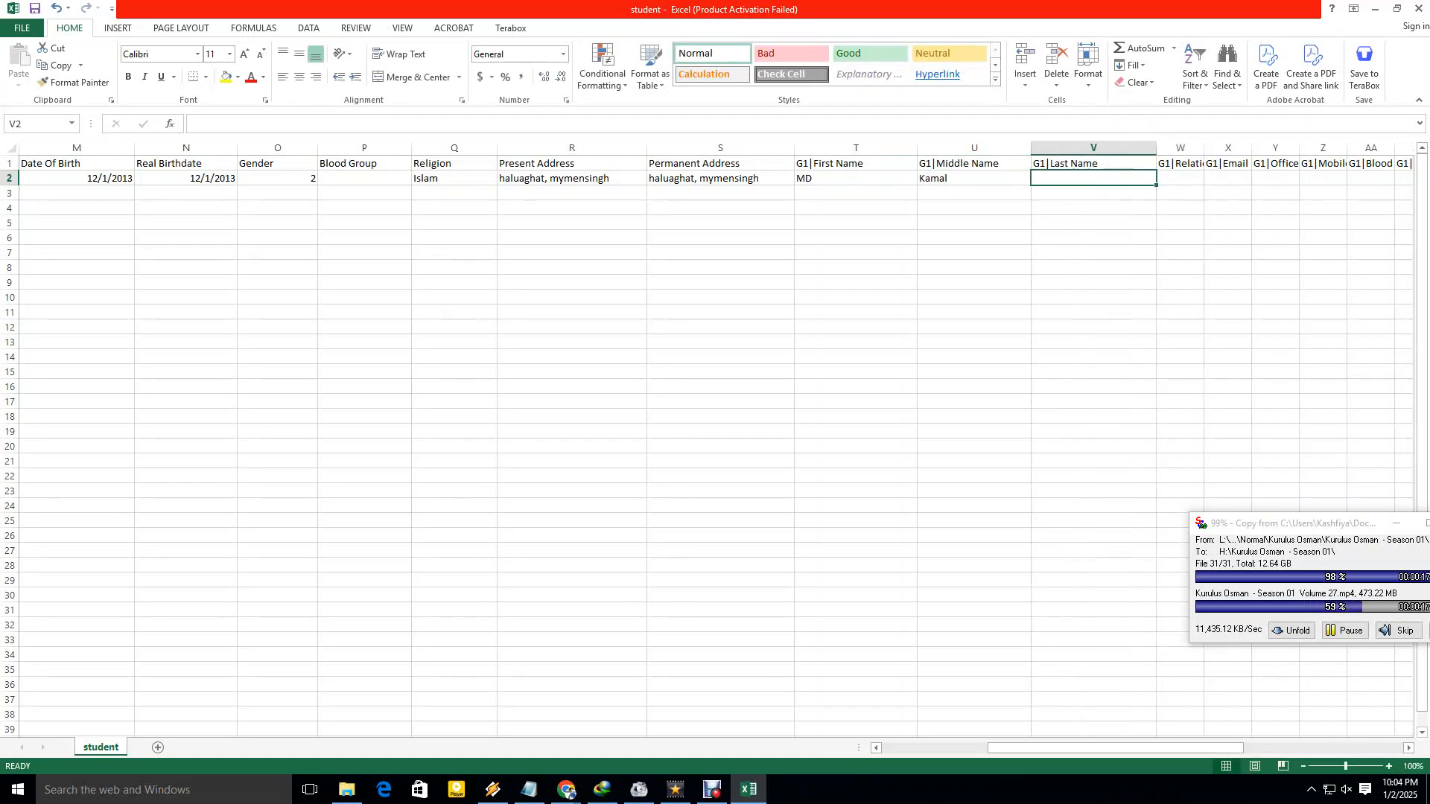
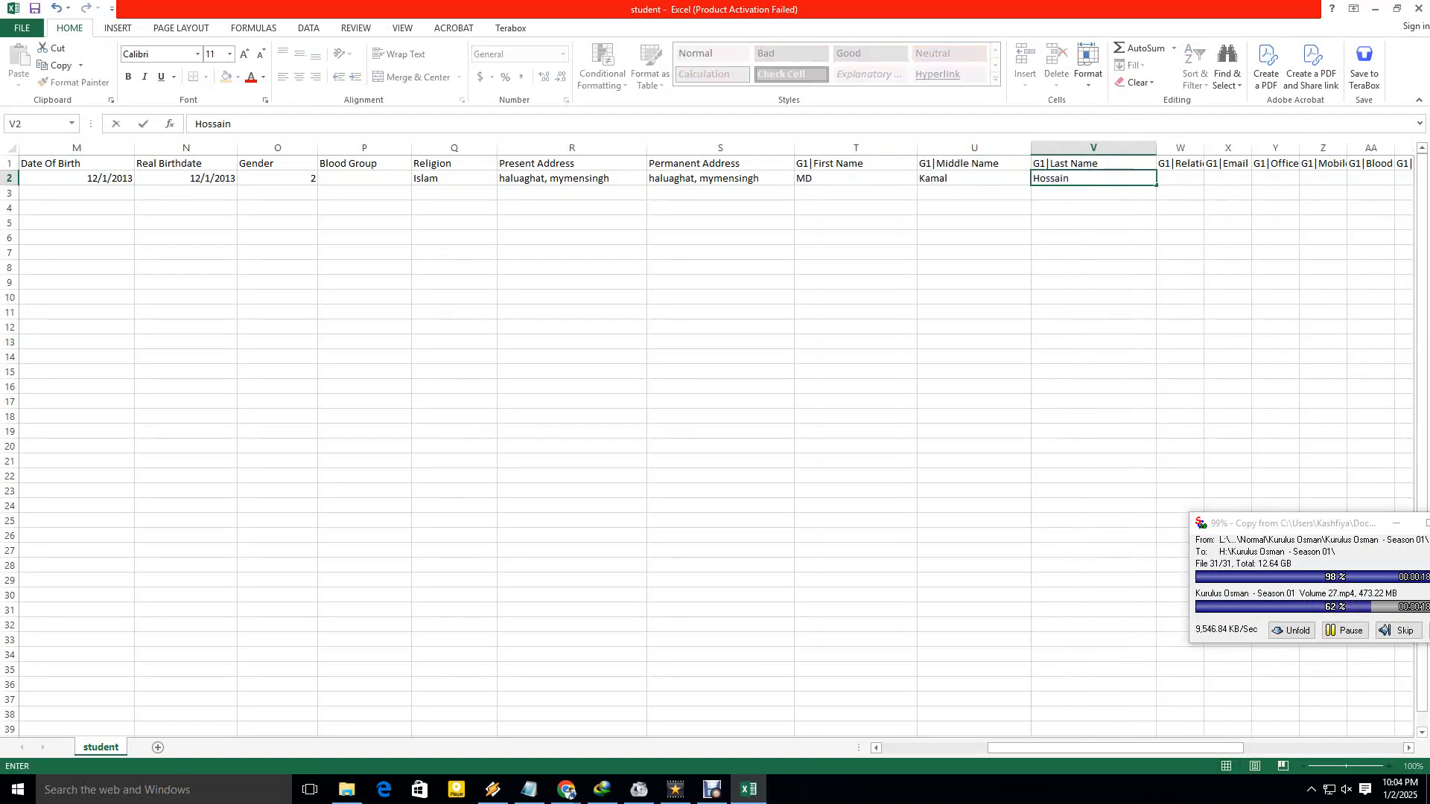
left_click(1093, 223)
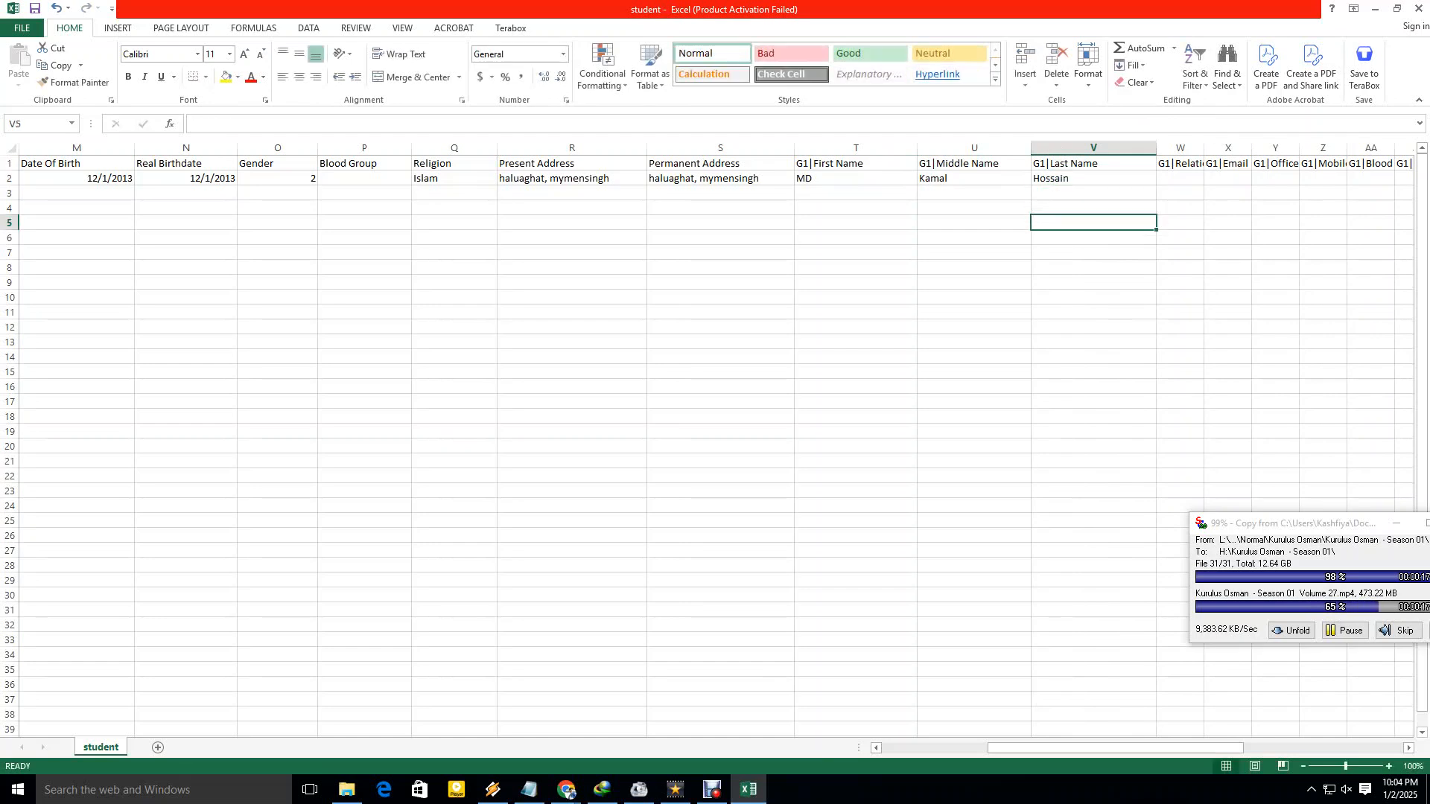
left_click_drag(1046, 747, 1073, 747)
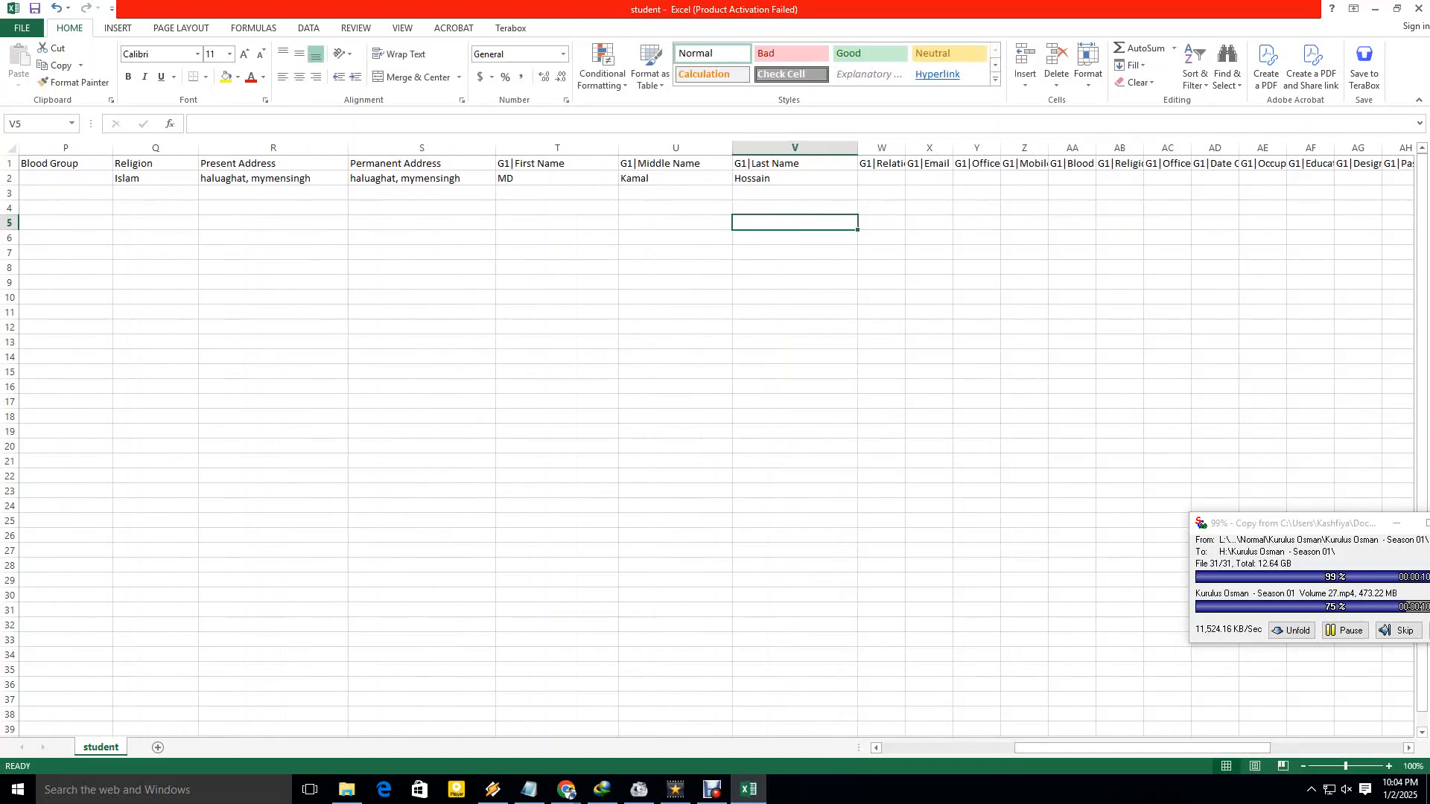
left_click(795, 178)
left_click_drag(905, 147, 988, 148)
Set the G1|Relation to Father.
left_click(923, 178)
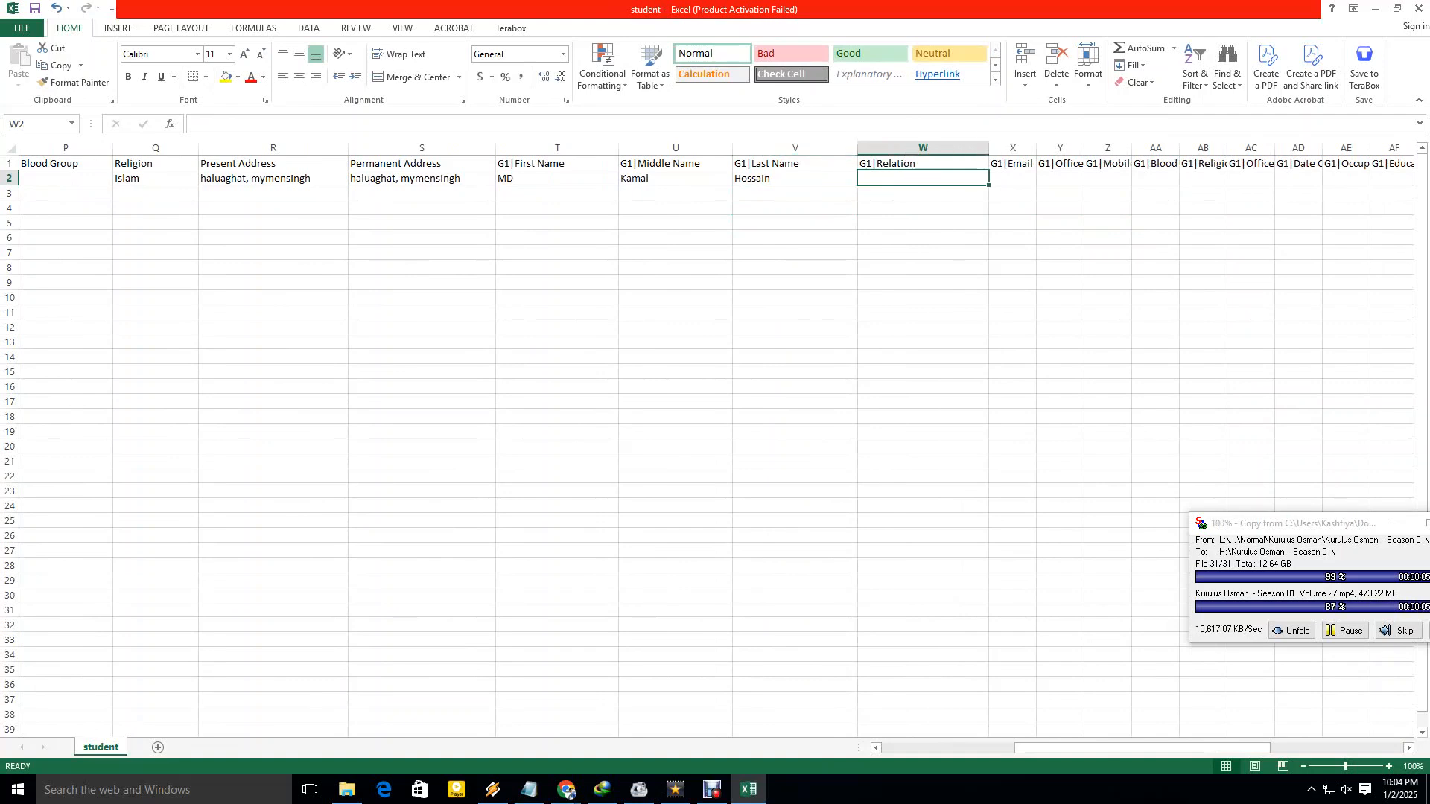
type("Father")
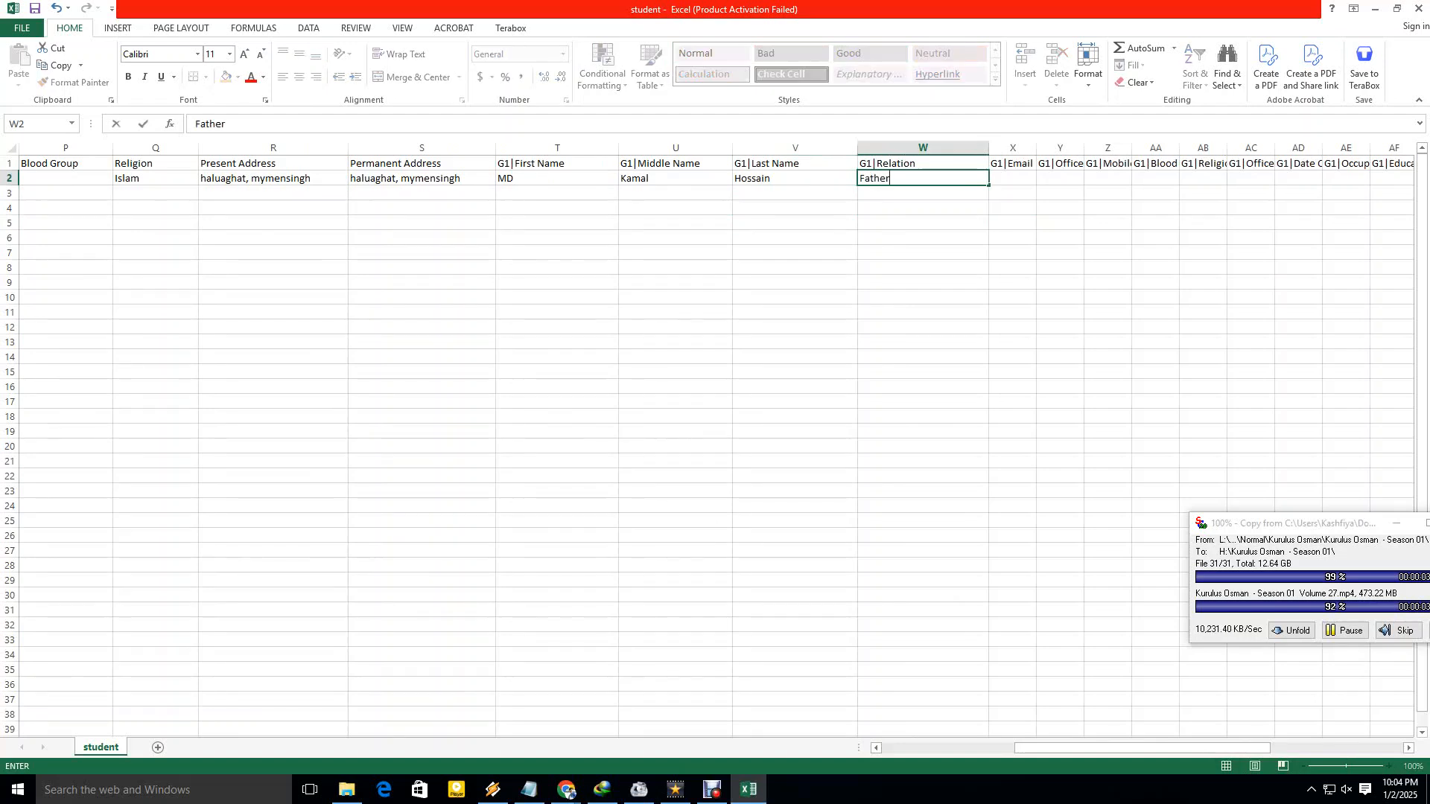
key("Tab")
left_click_drag(1026, 747, 1059, 748)
left_click_drag(560, 148, 709, 148)
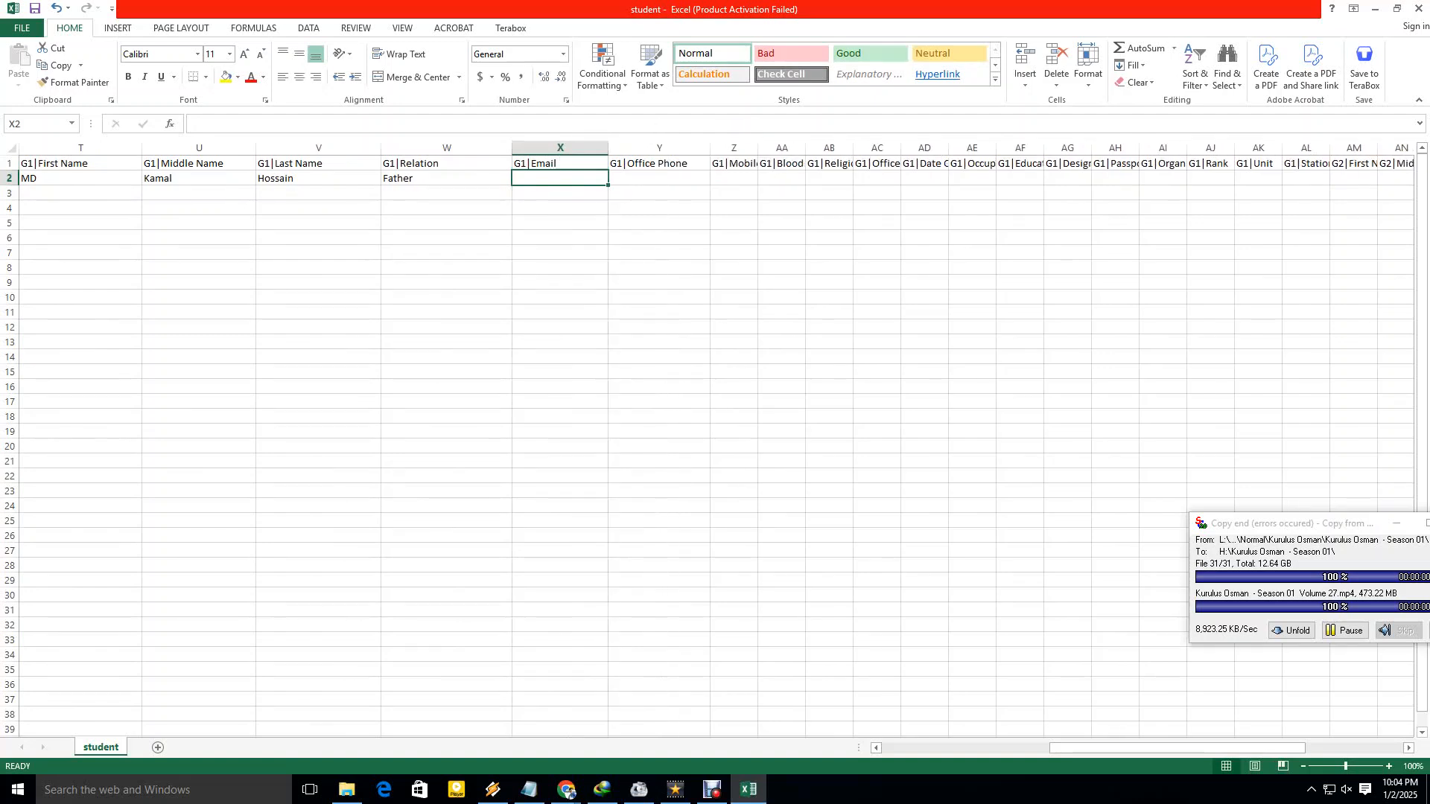
Widen G1|Mobile Phone and enter the guardian's mobile number.
left_click(659, 178)
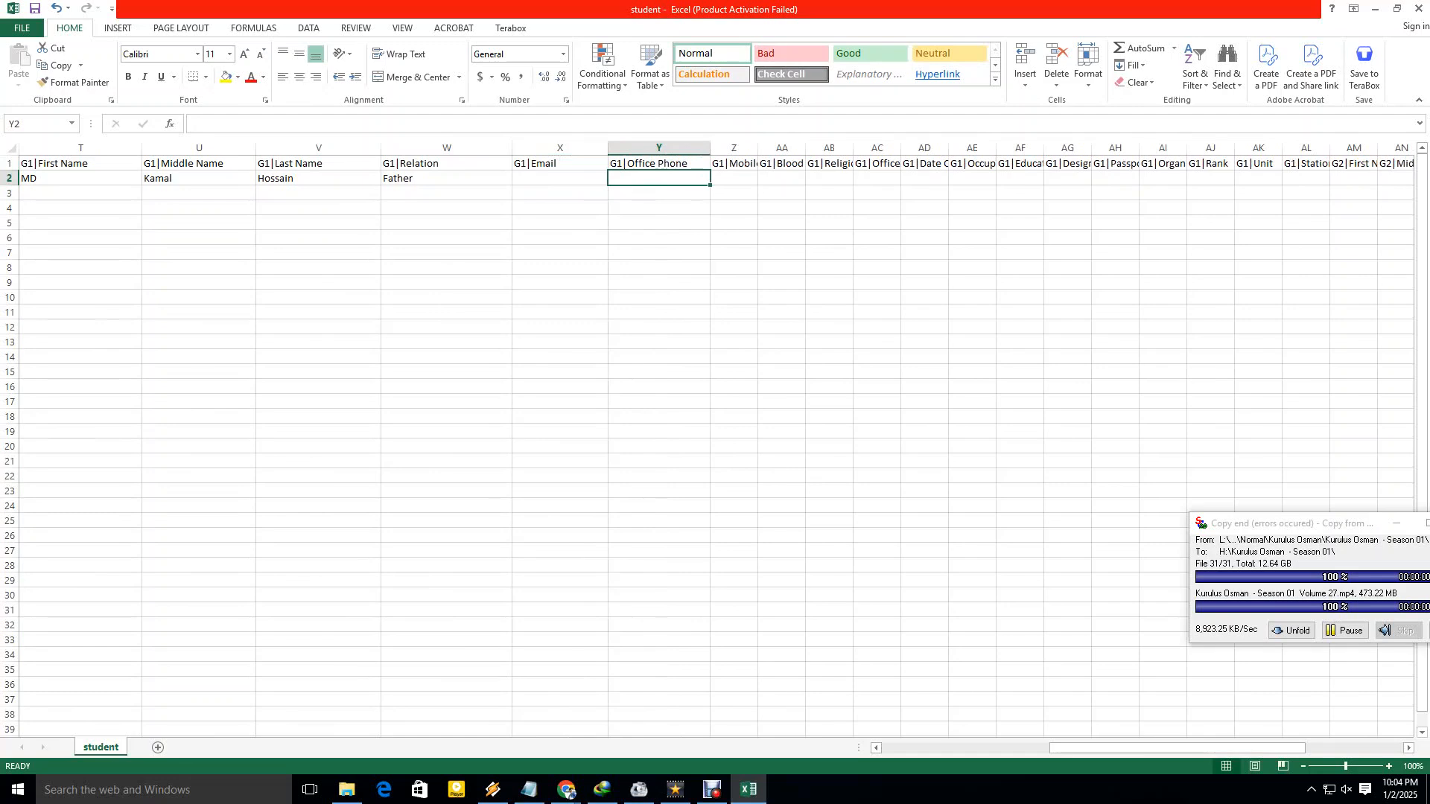
left_click_drag(758, 148, 816, 148)
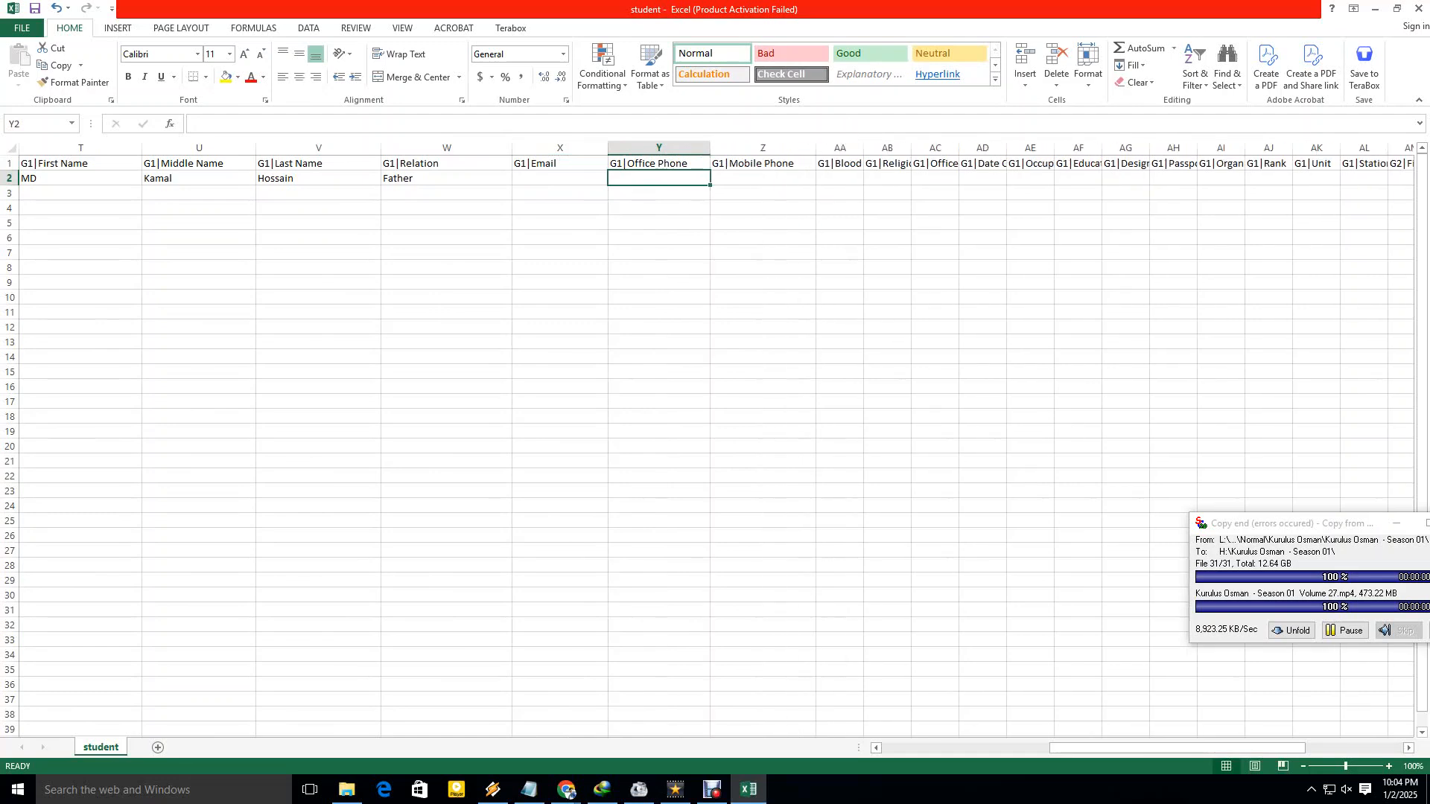
left_click(763, 178)
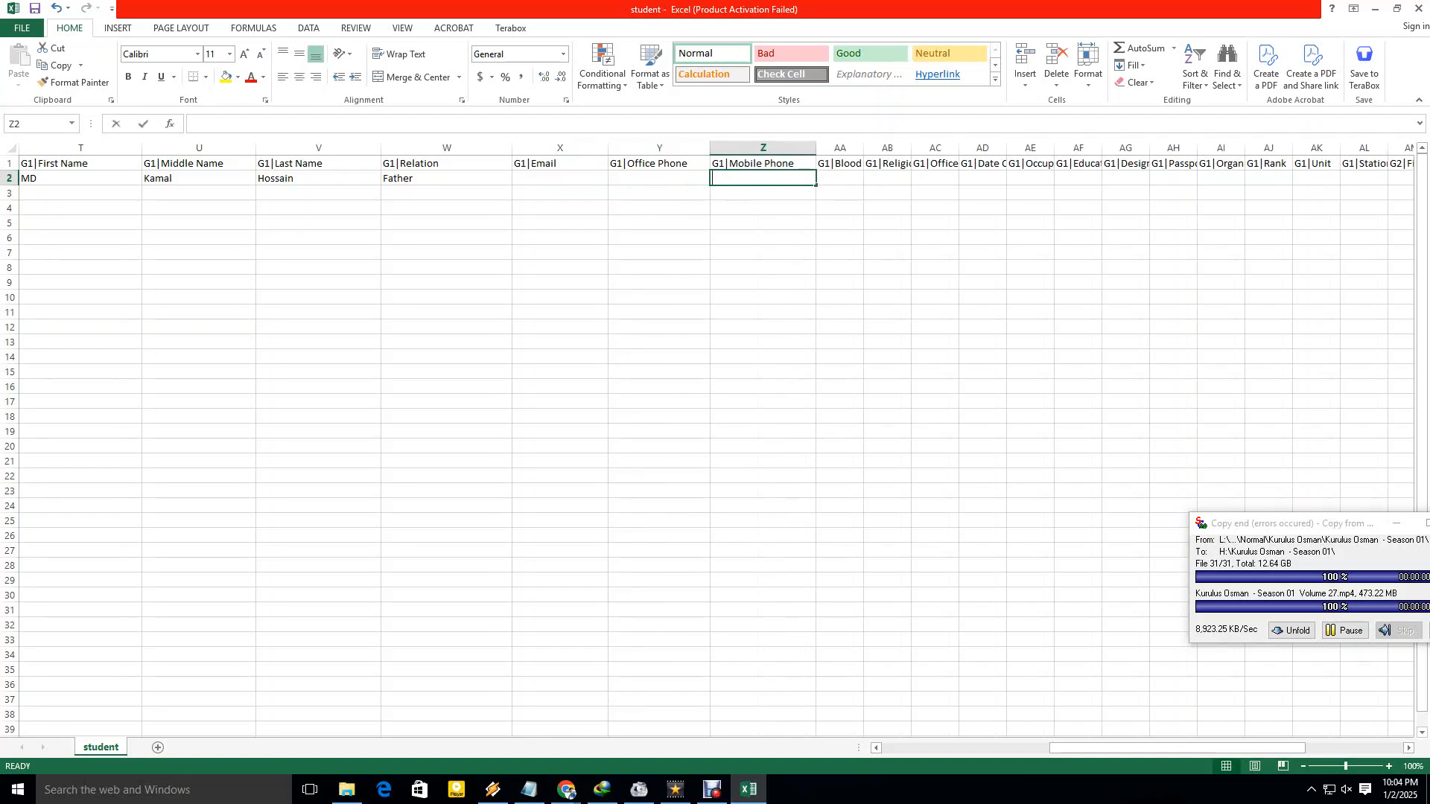
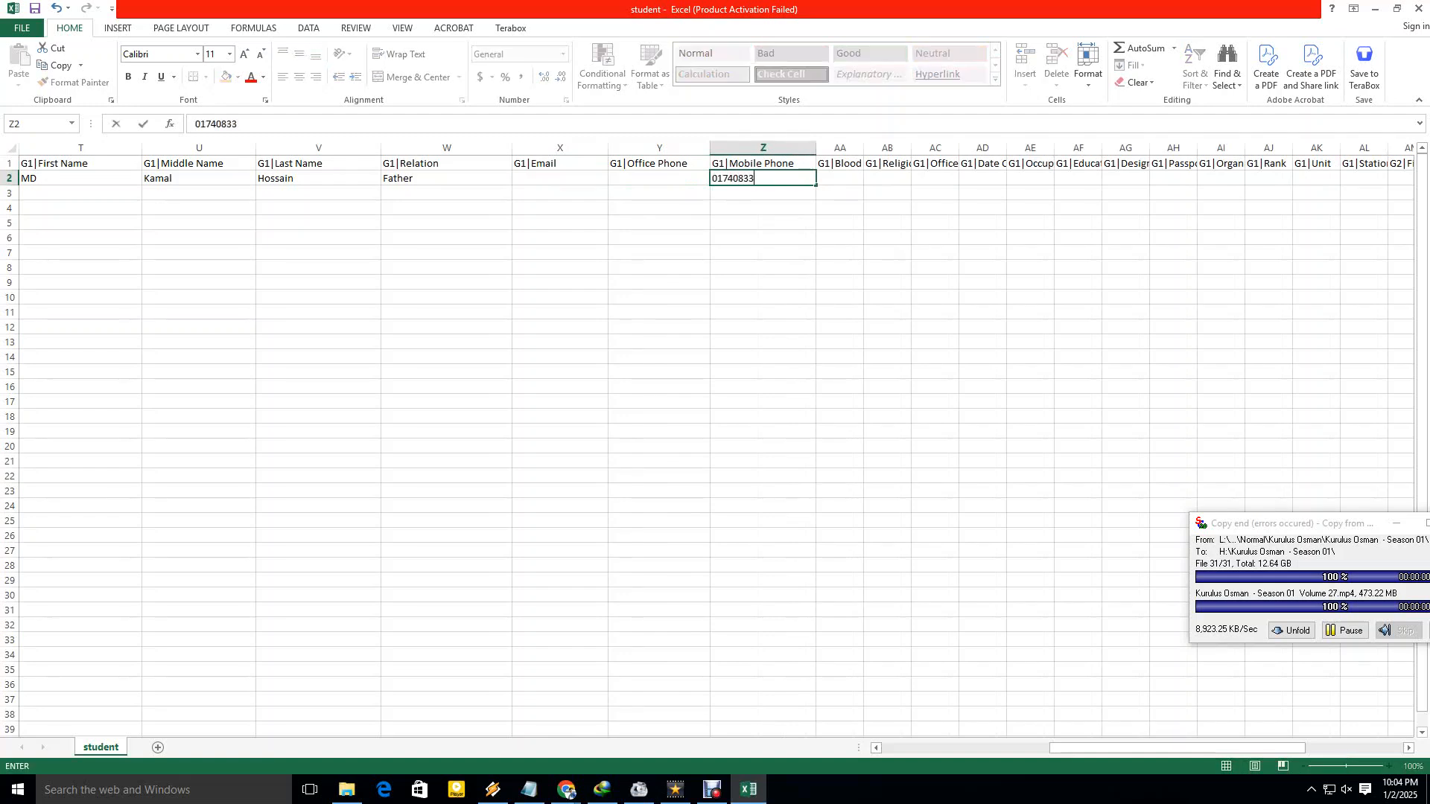
left_click(763, 238)
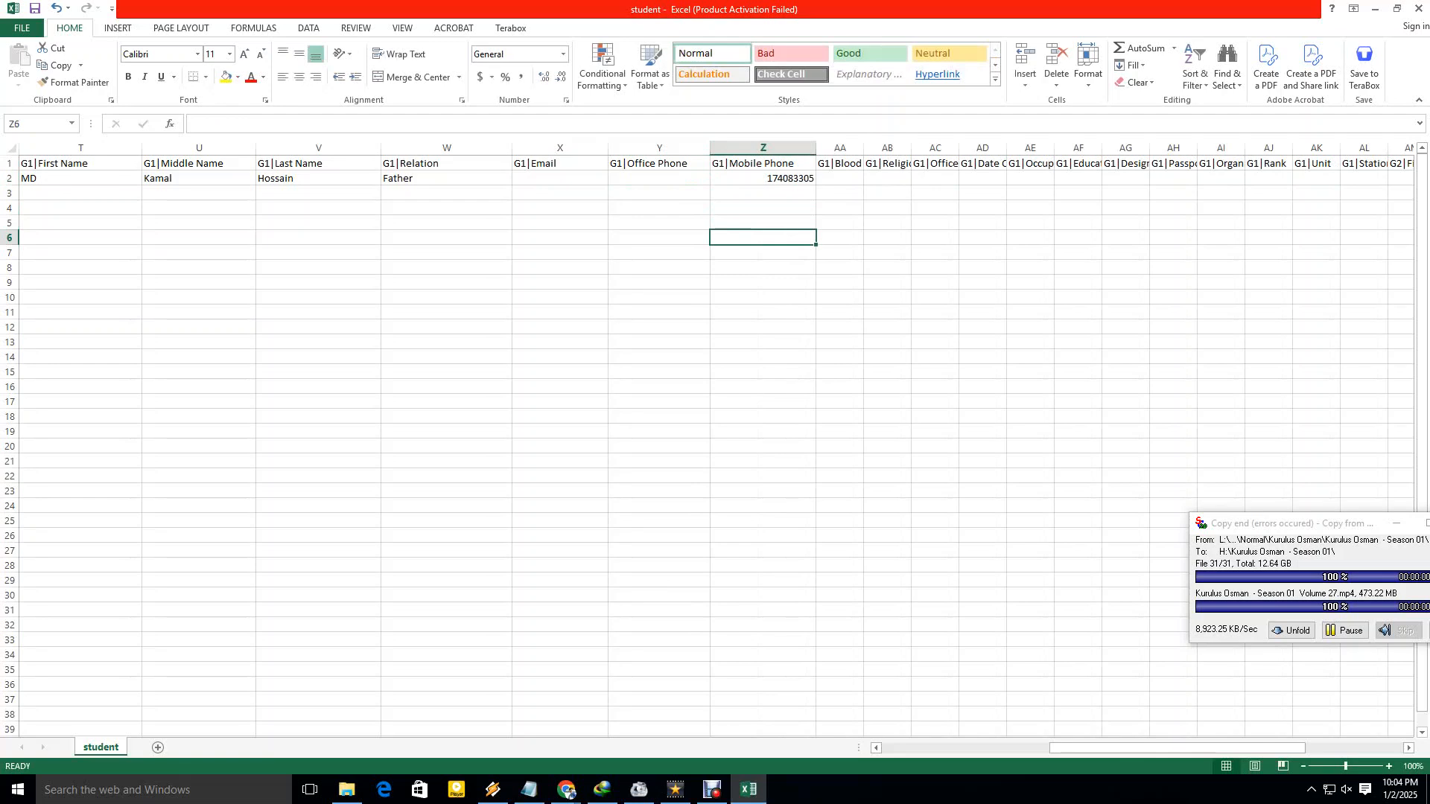
Widen G1|Blood Group and enter Islam as the guardian's religion.
left_click(839, 178)
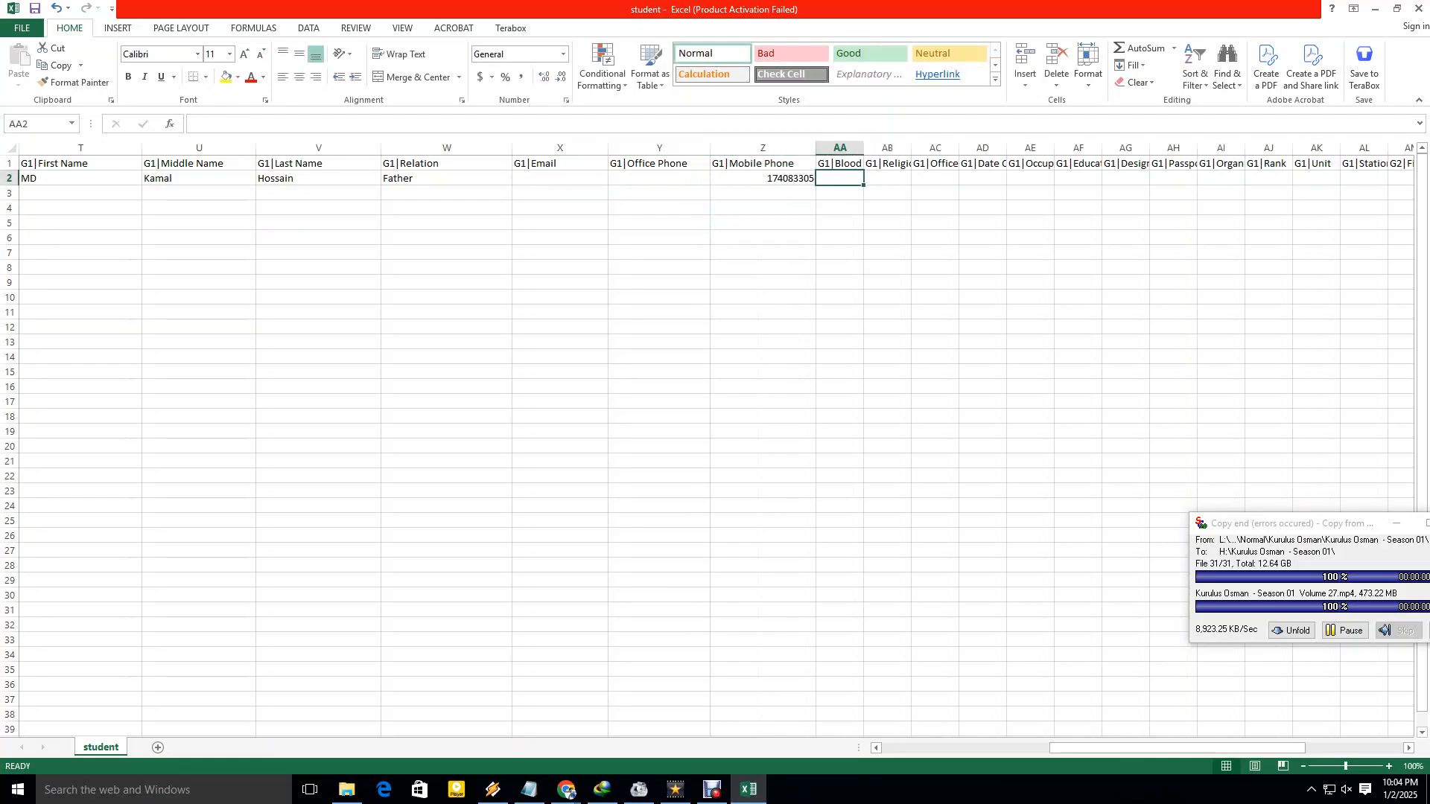
left_click_drag(863, 148, 987, 148)
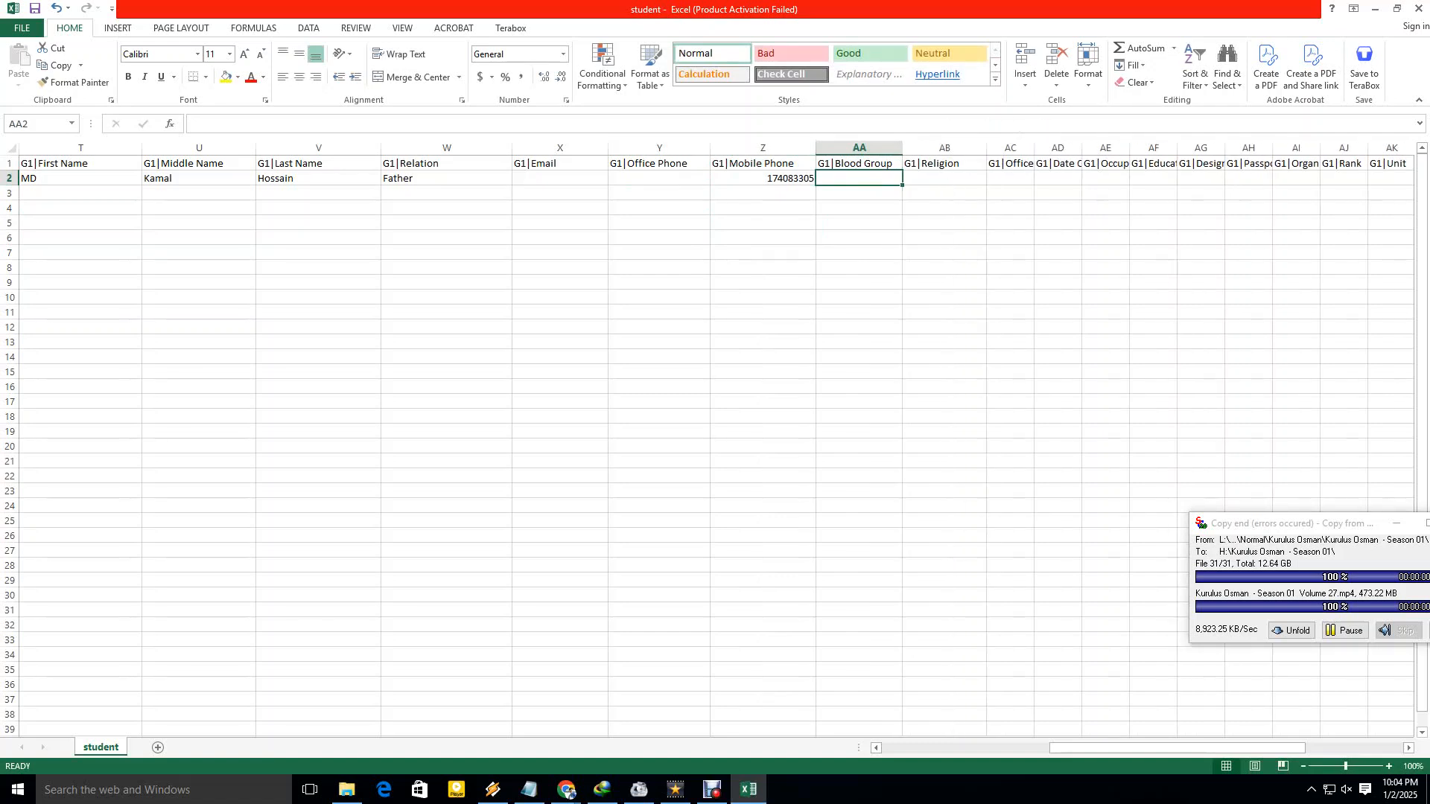
left_click(944, 178)
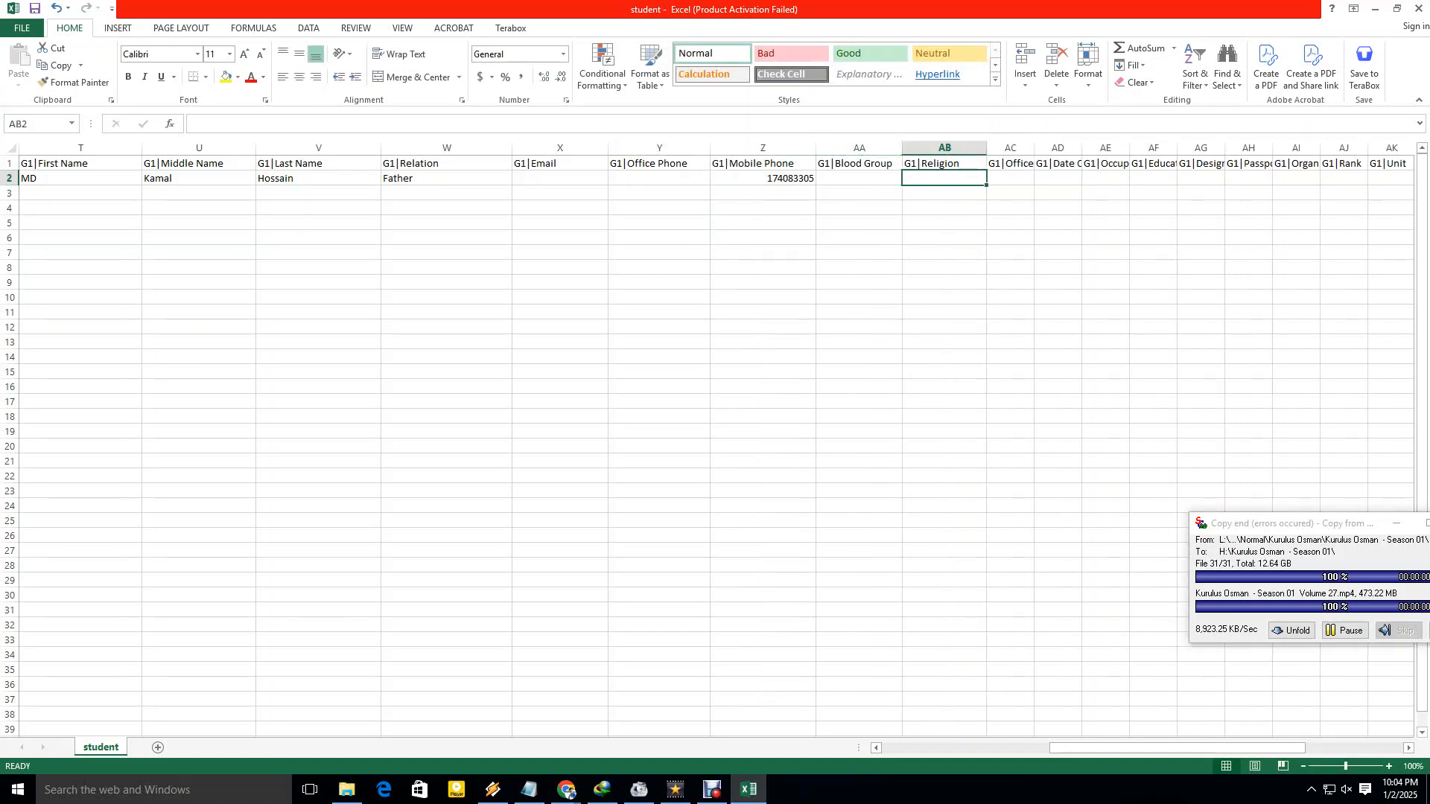
type("I")
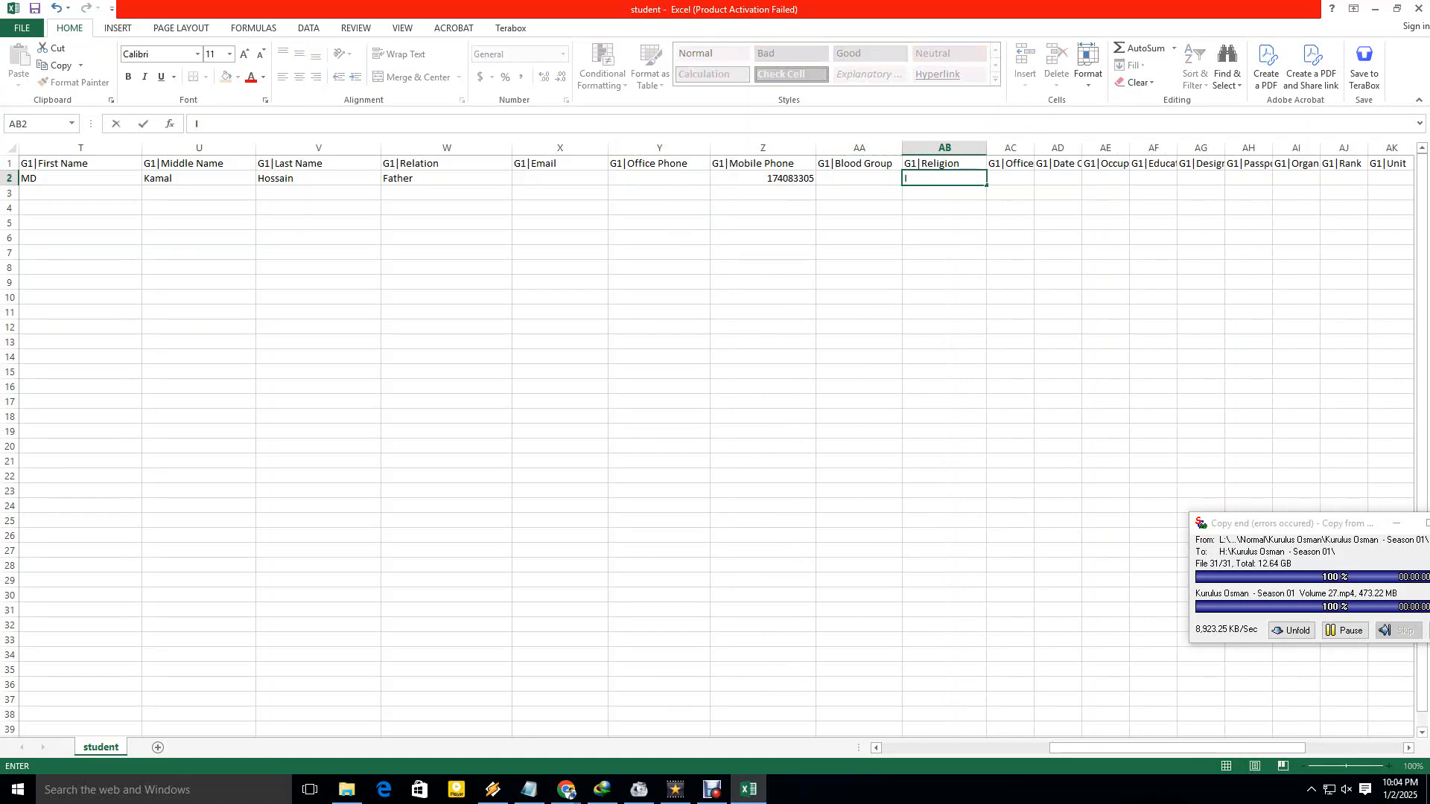
type("slam")
left_click(1010, 252)
Widen the G1|Office Address and G1|Date Of Birth columns, selecting the G1 birthdate cell.
left_click_drag(1033, 148, 1095, 147)
left_click(1041, 178)
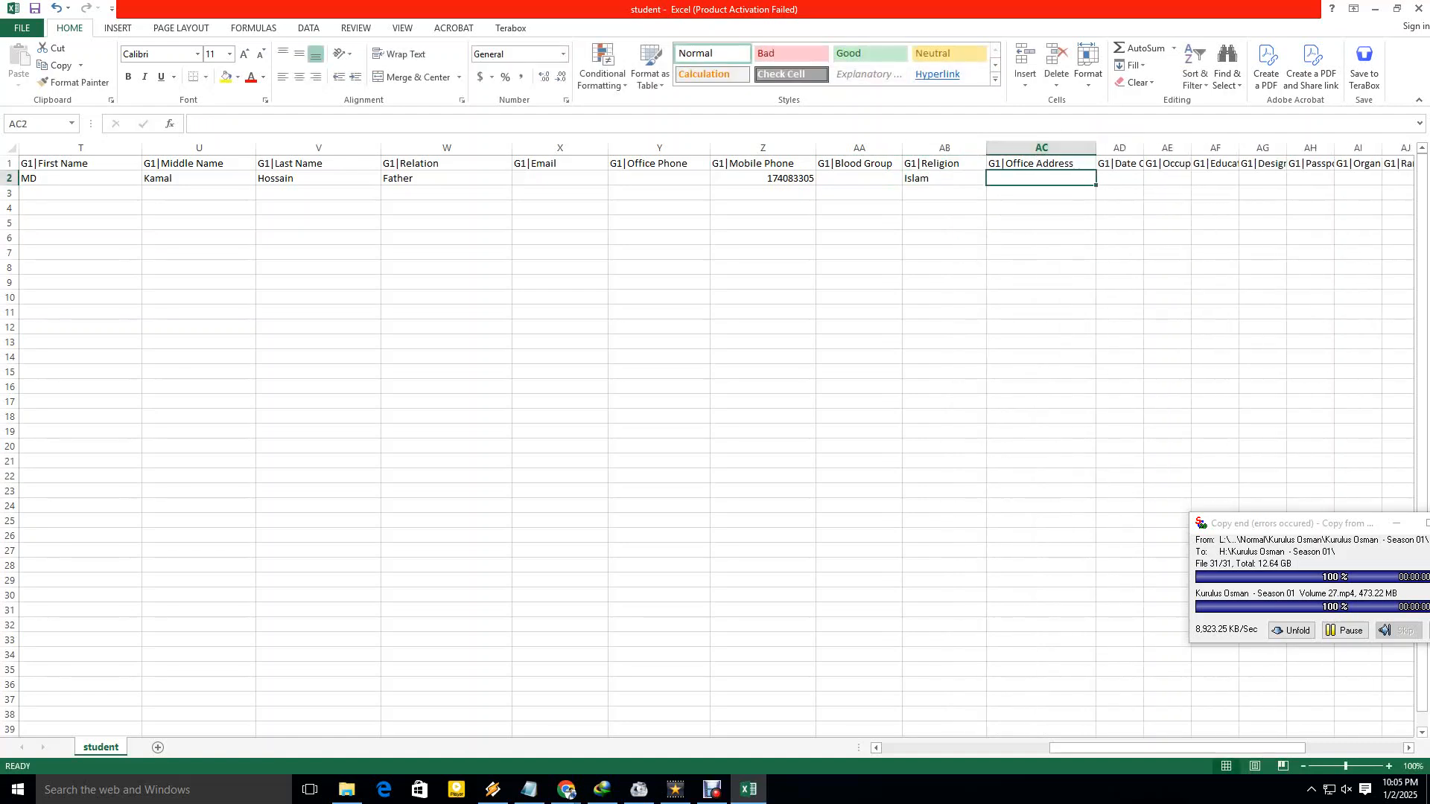
scroll(715, 447, "right", 2)
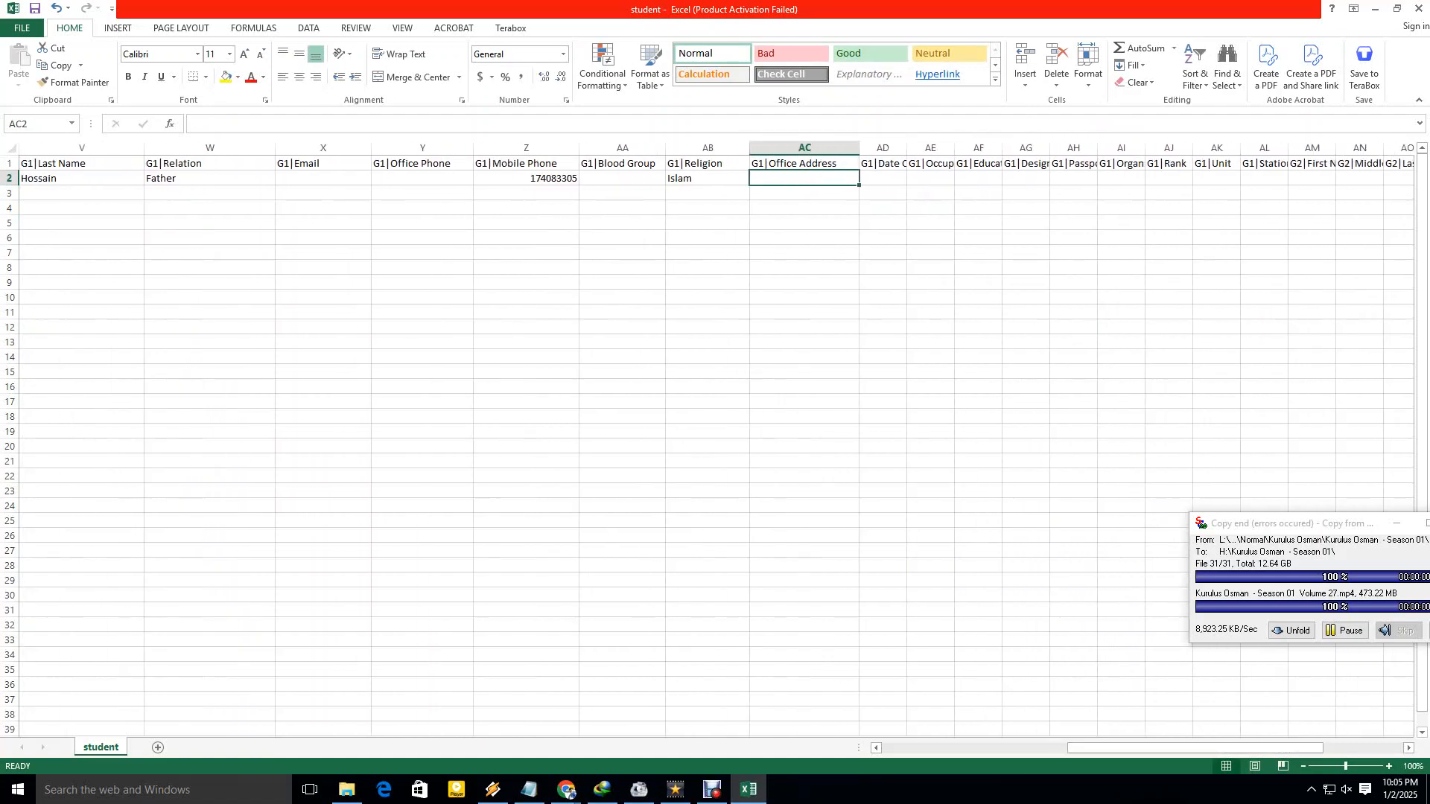
left_click_drag(907, 147, 961, 147)
left_click(910, 178)
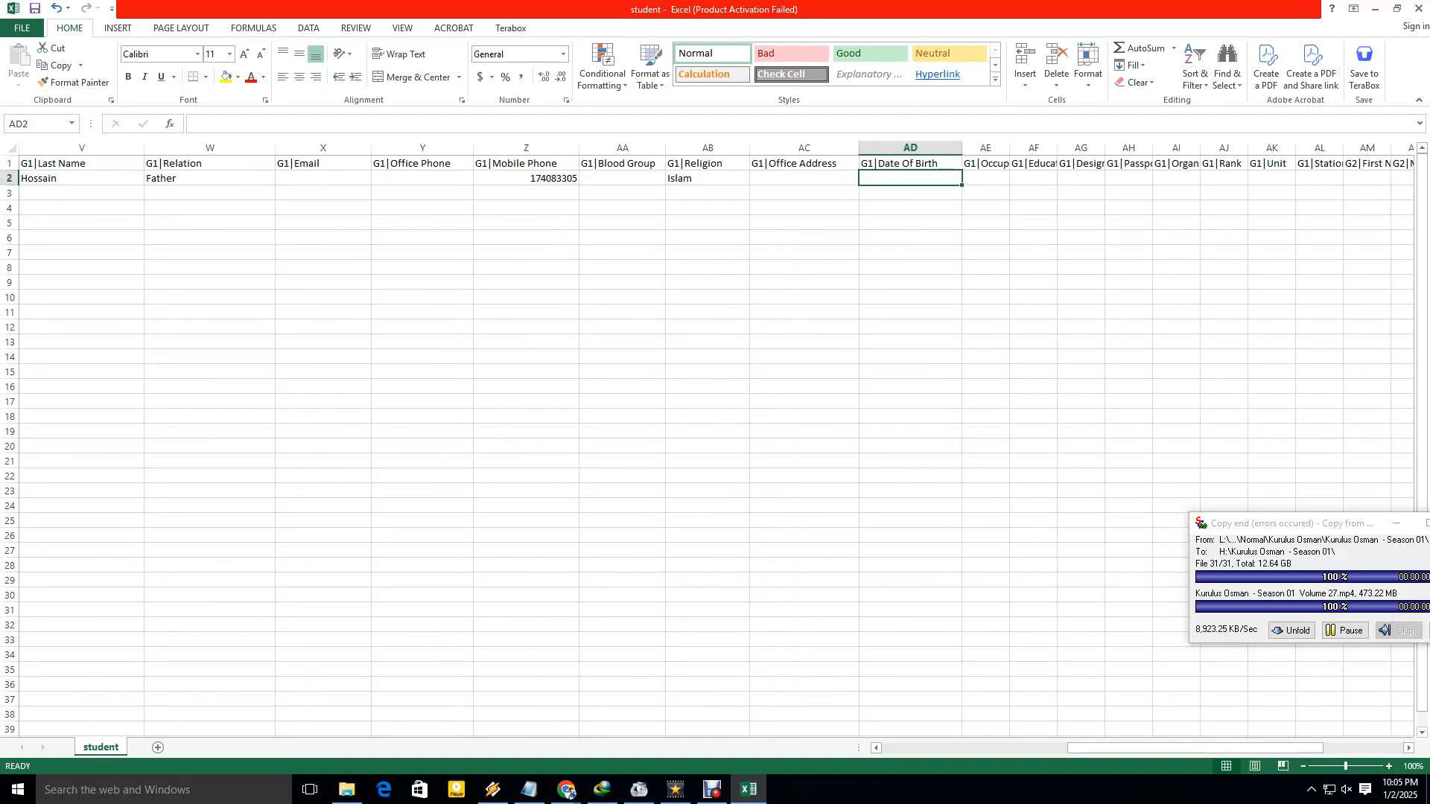
type("07/")
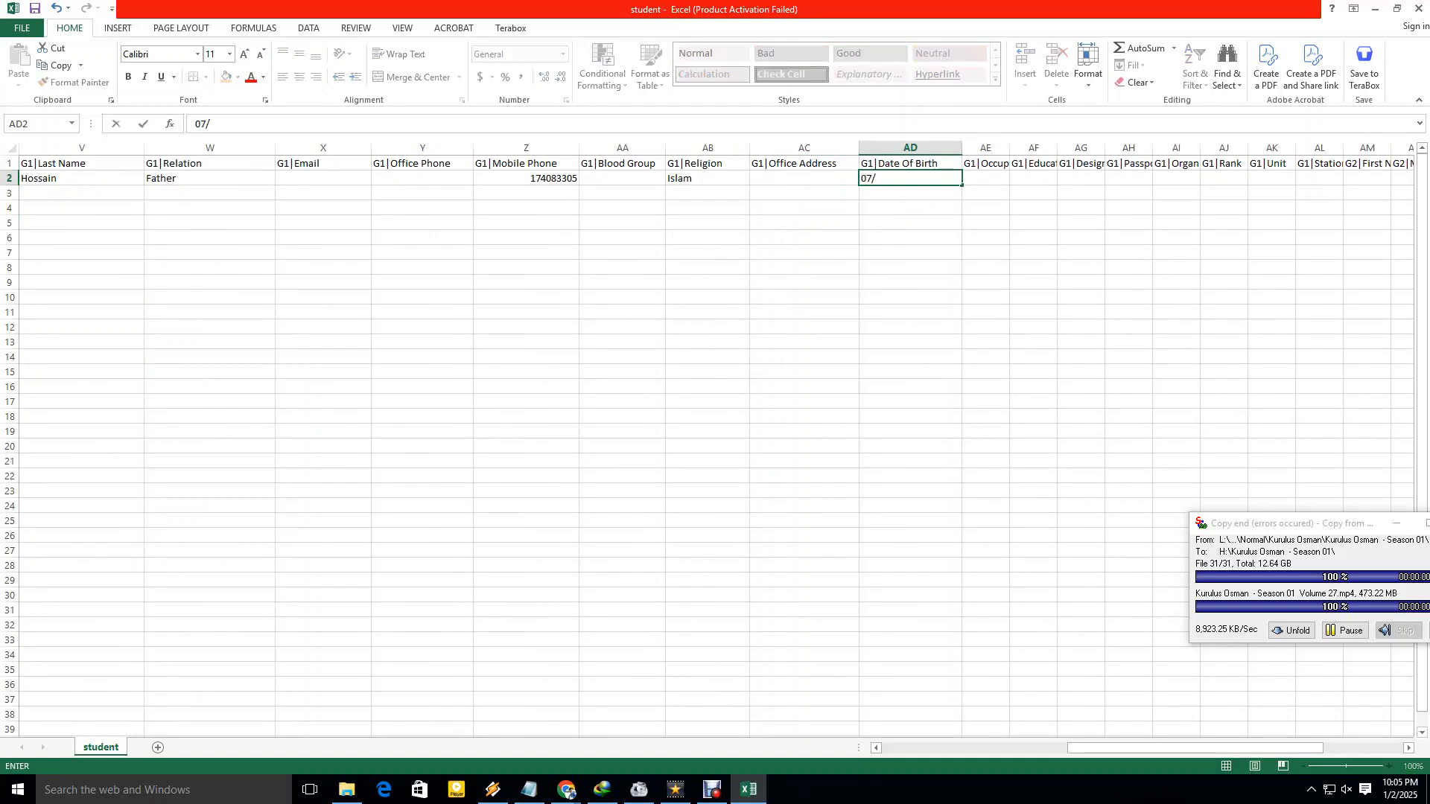
type("23/1990")
key("F2")
left_click(910, 252)
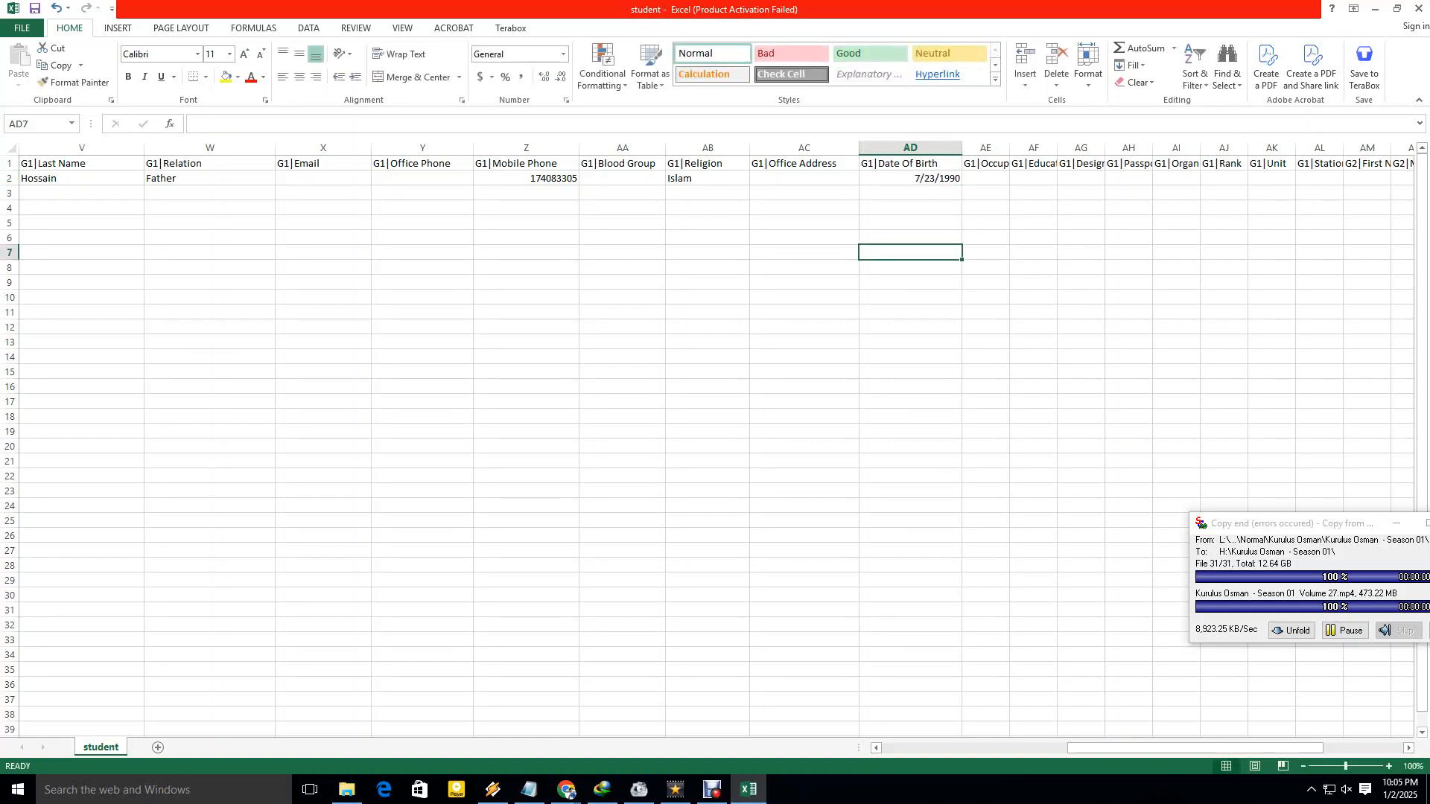
Widen the G1|Occupation column and enter worker as the first guardian's occupation.
left_click_drag(1009, 148, 1064, 147)
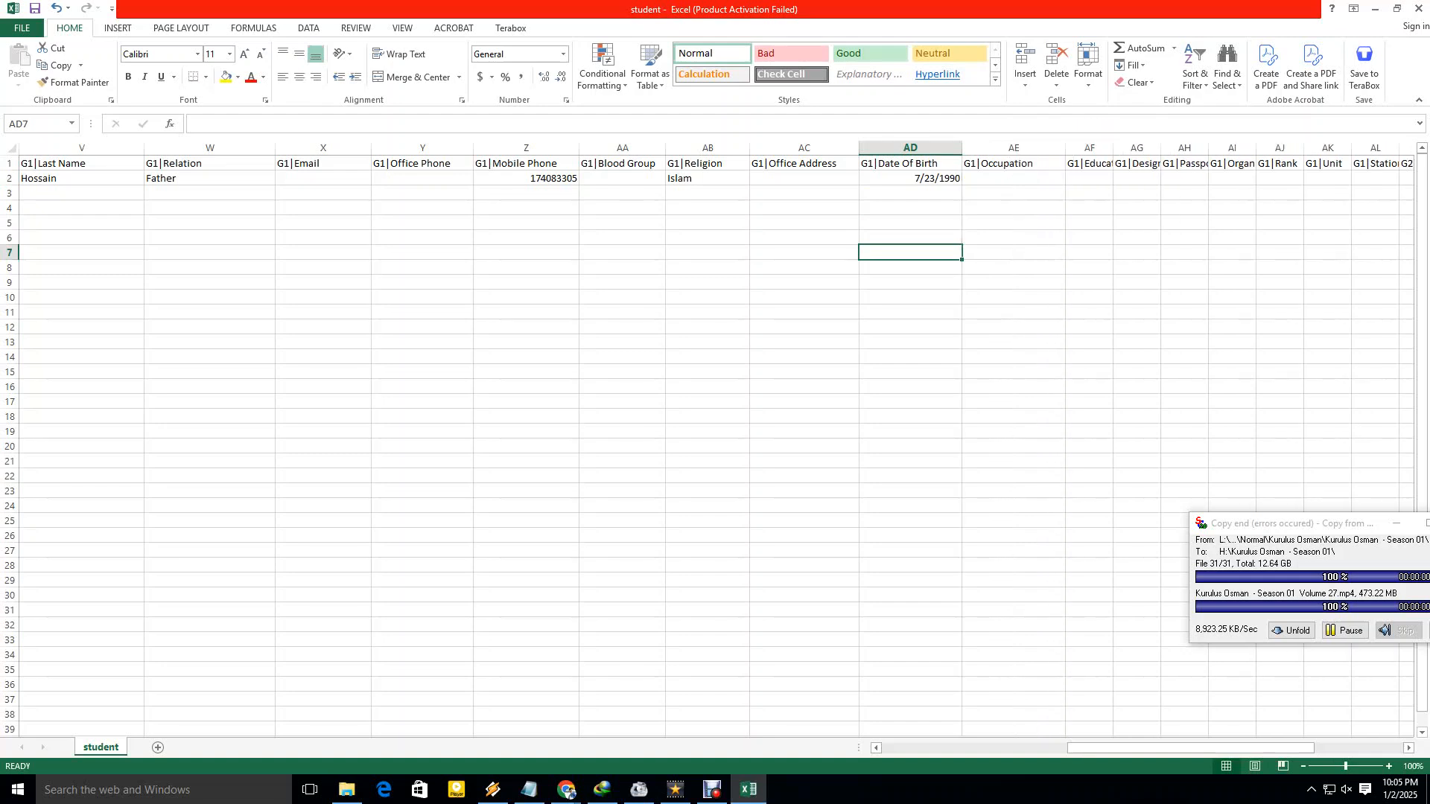
left_click(1014, 178)
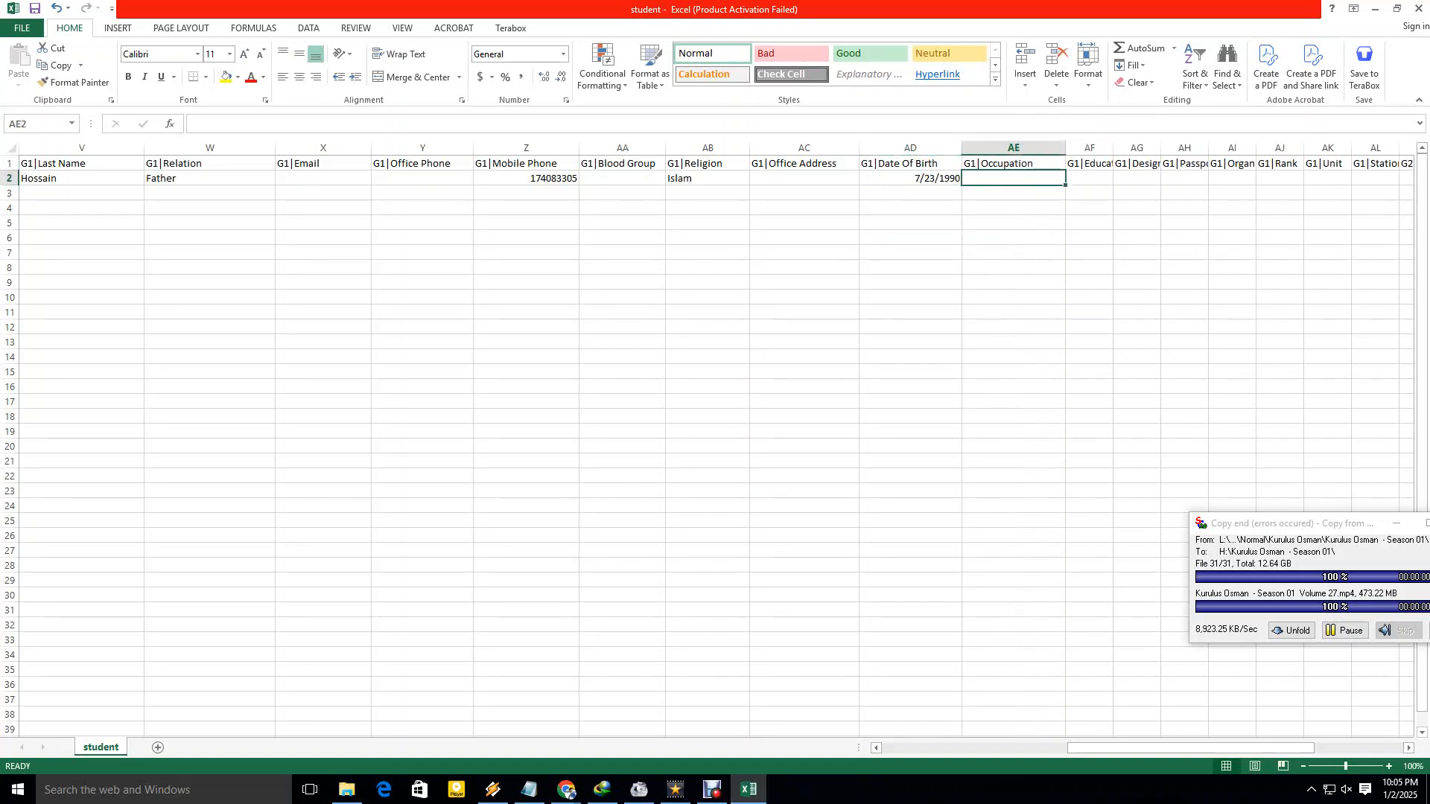
type("Teachr")
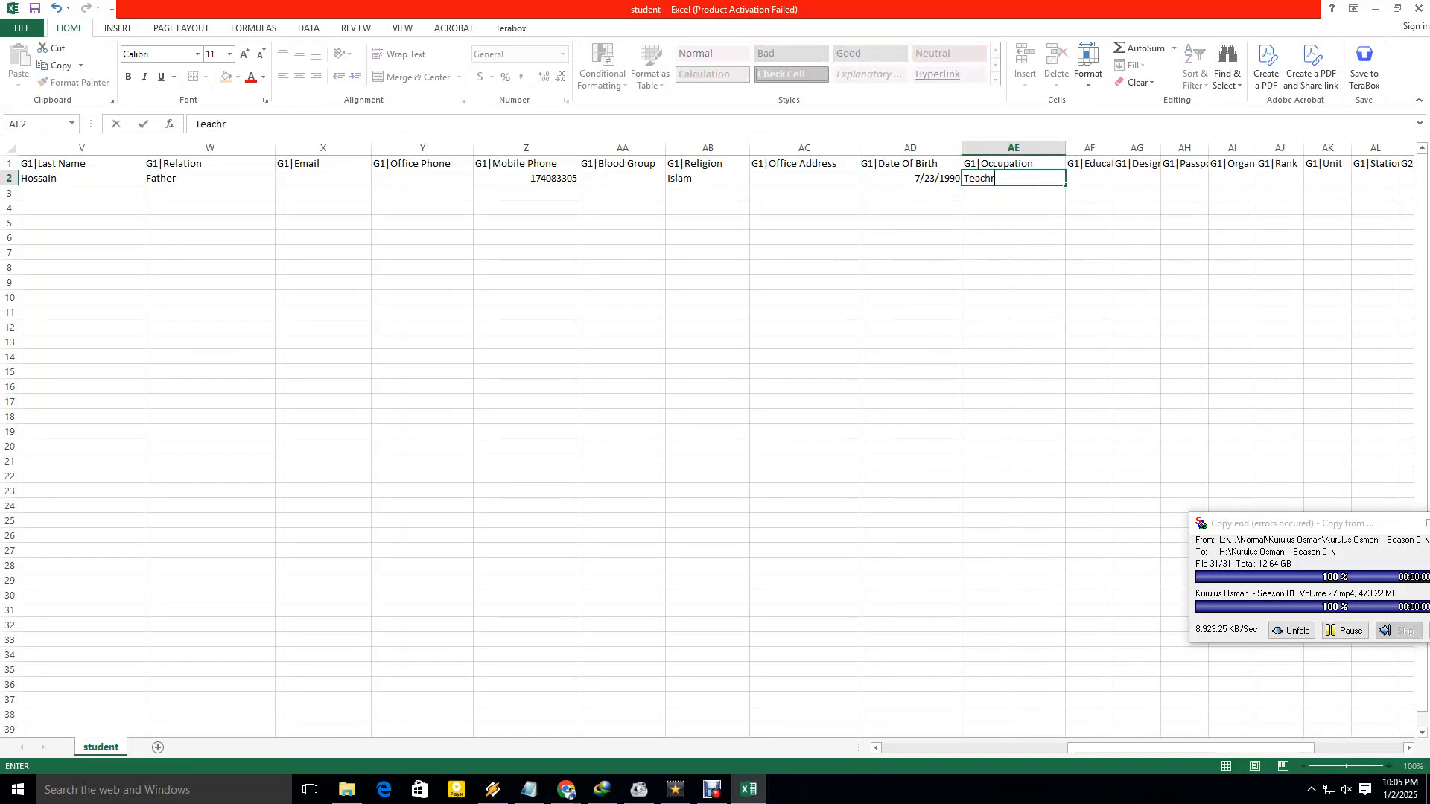
key("BackSpace")
key("BackSpace")
key("BackSpace")
key("BackSpace")
key("BackSpace")
key("BackSpace")
type("fA")
key("BackSpace")
key("BackSpace")
type("farmer")
key("BackSpace")
key("BackSpace")
key("BackSpace")
key("BackSpace")
key("BackSpace")
key("BackSpace")
type("business")
key("Return")
key("Up")
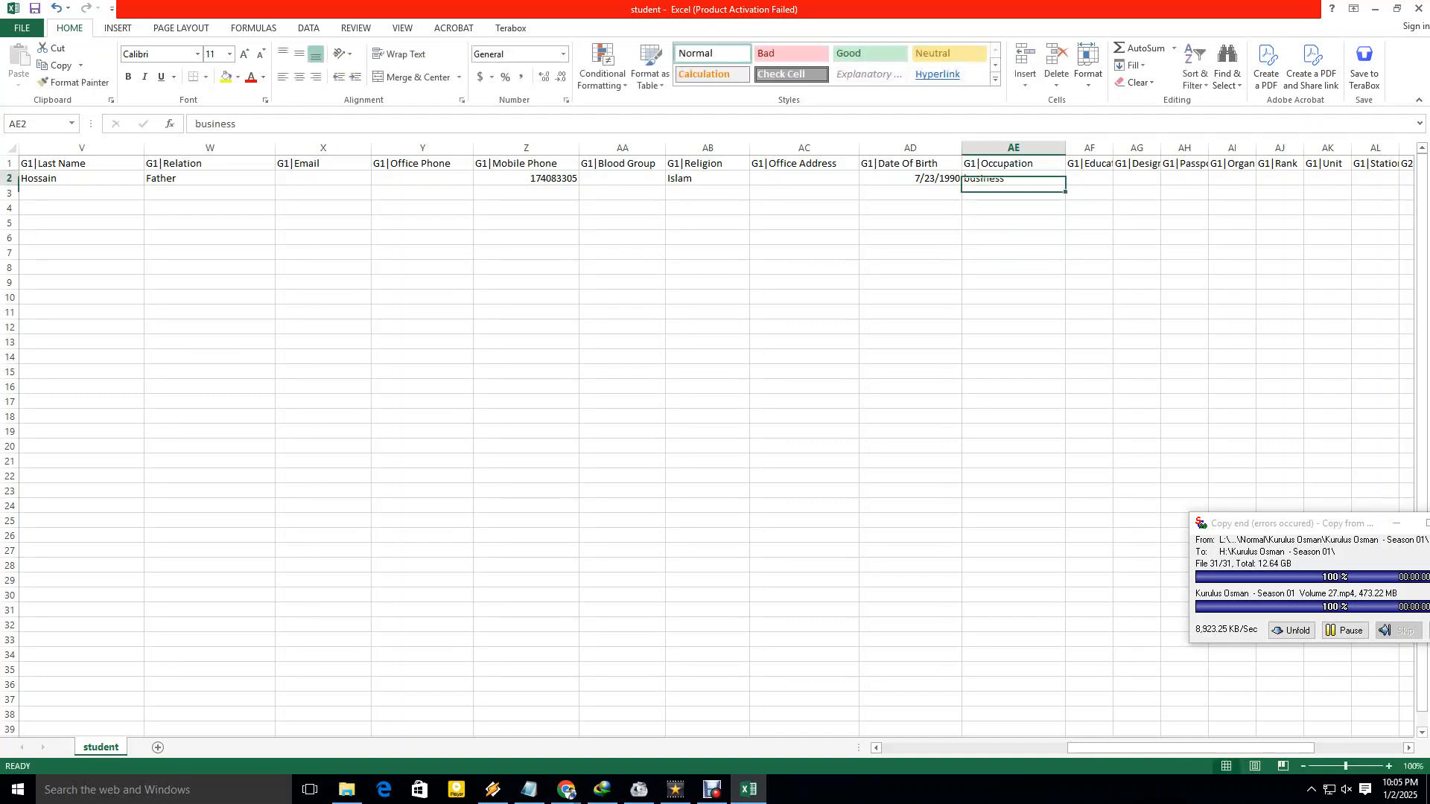
key("Delete")
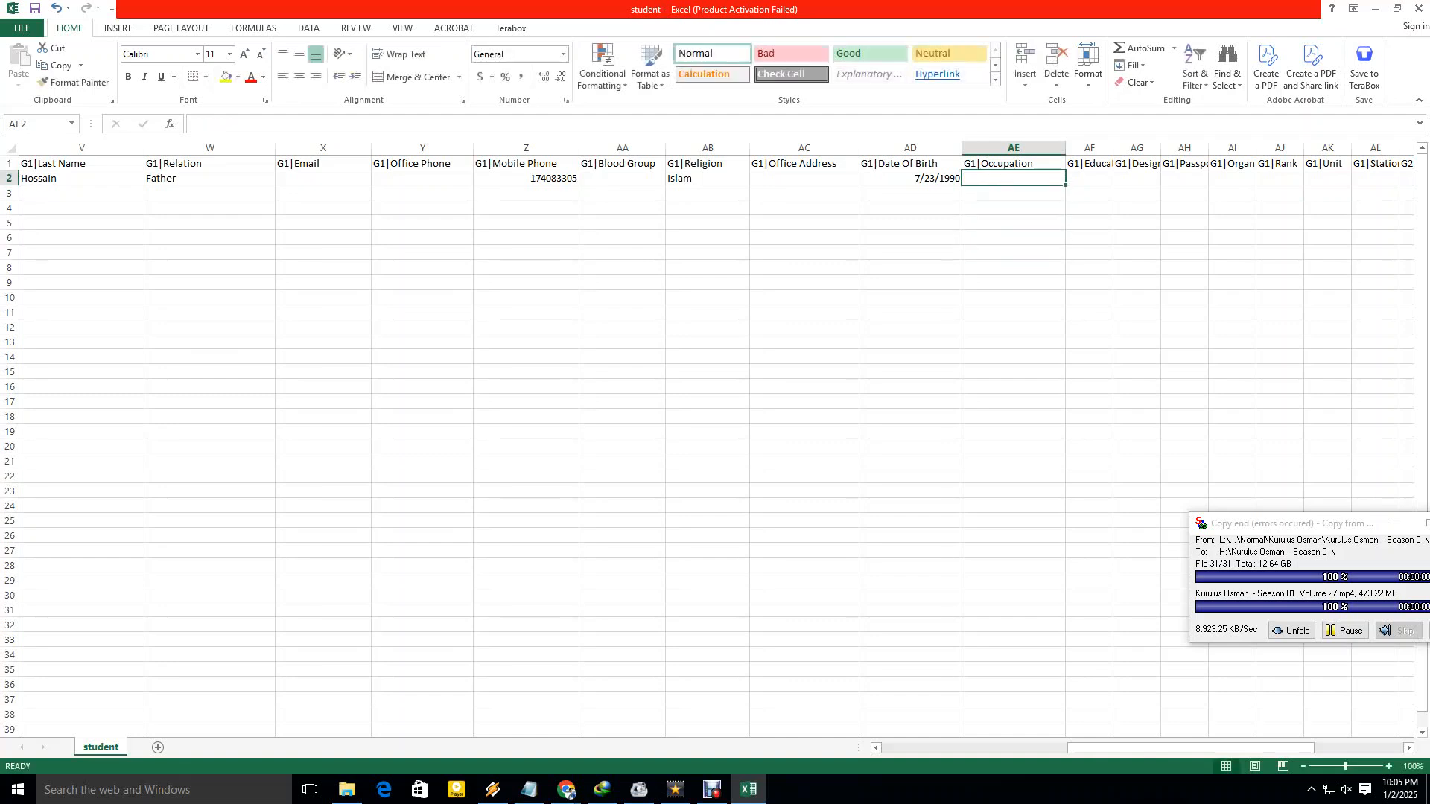
type("w")
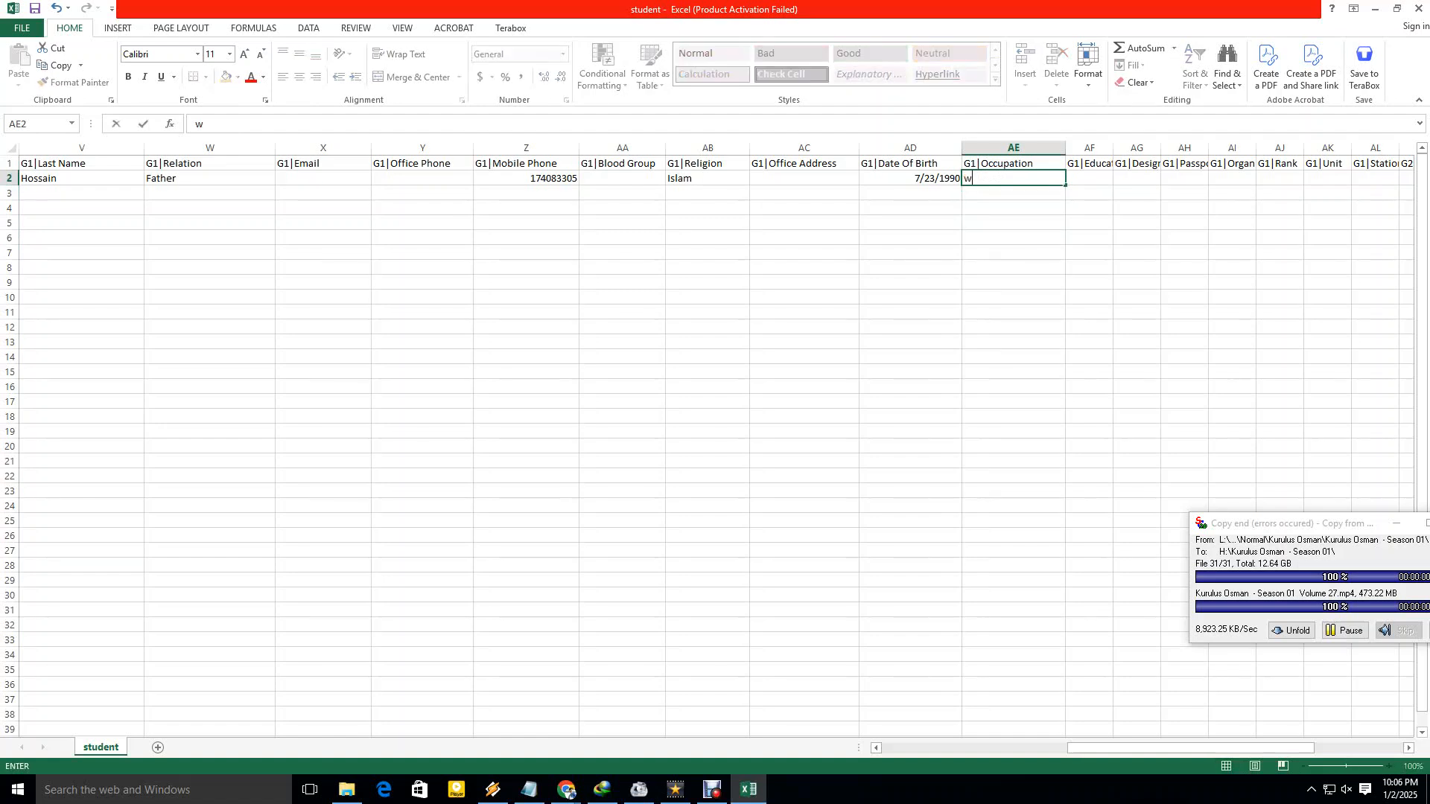
type("orker")
Widen the G1|Education column so its header shows fully.
left_click_drag(1094, 747, 1139, 747)
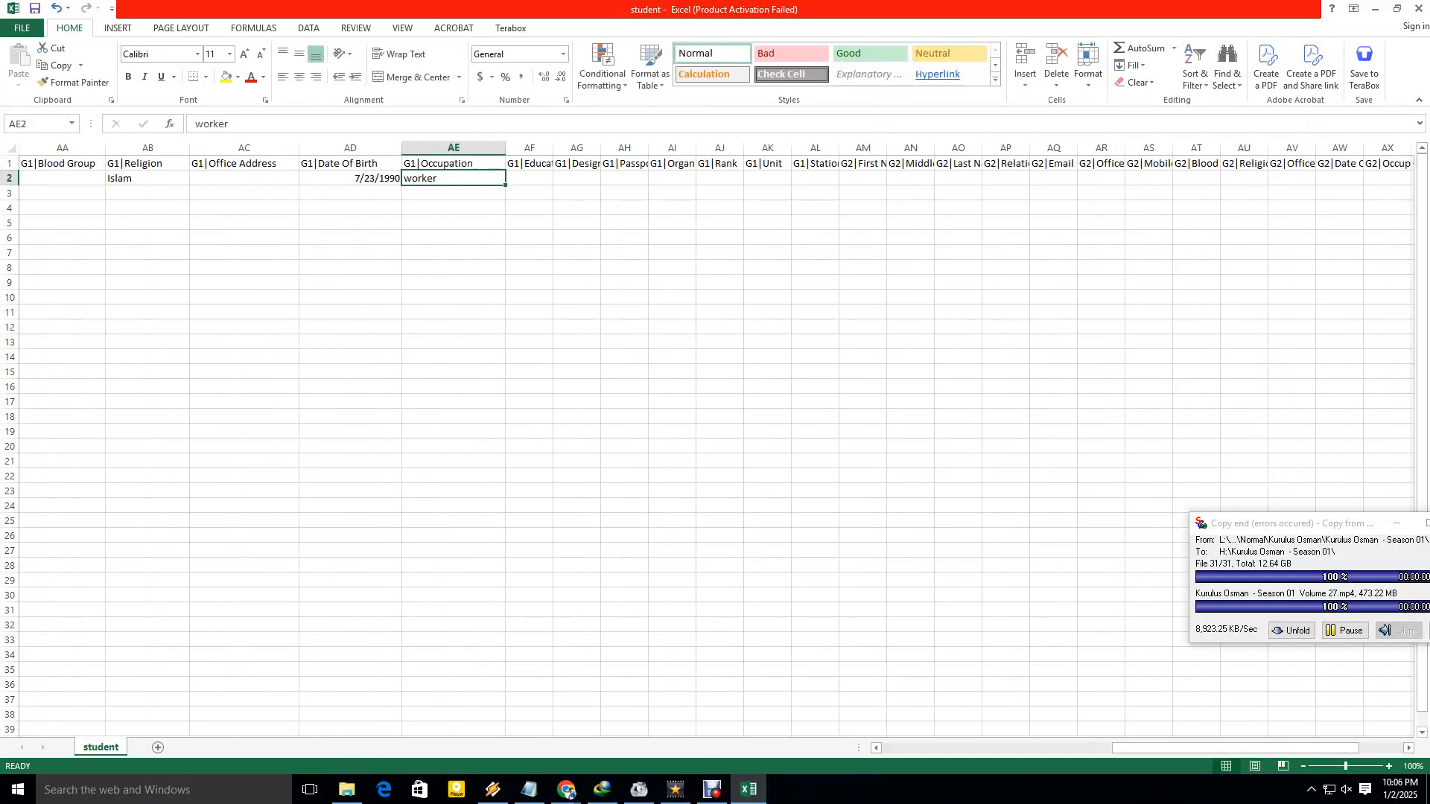
left_click_drag(552, 148, 627, 147)
left_click(551, 178)
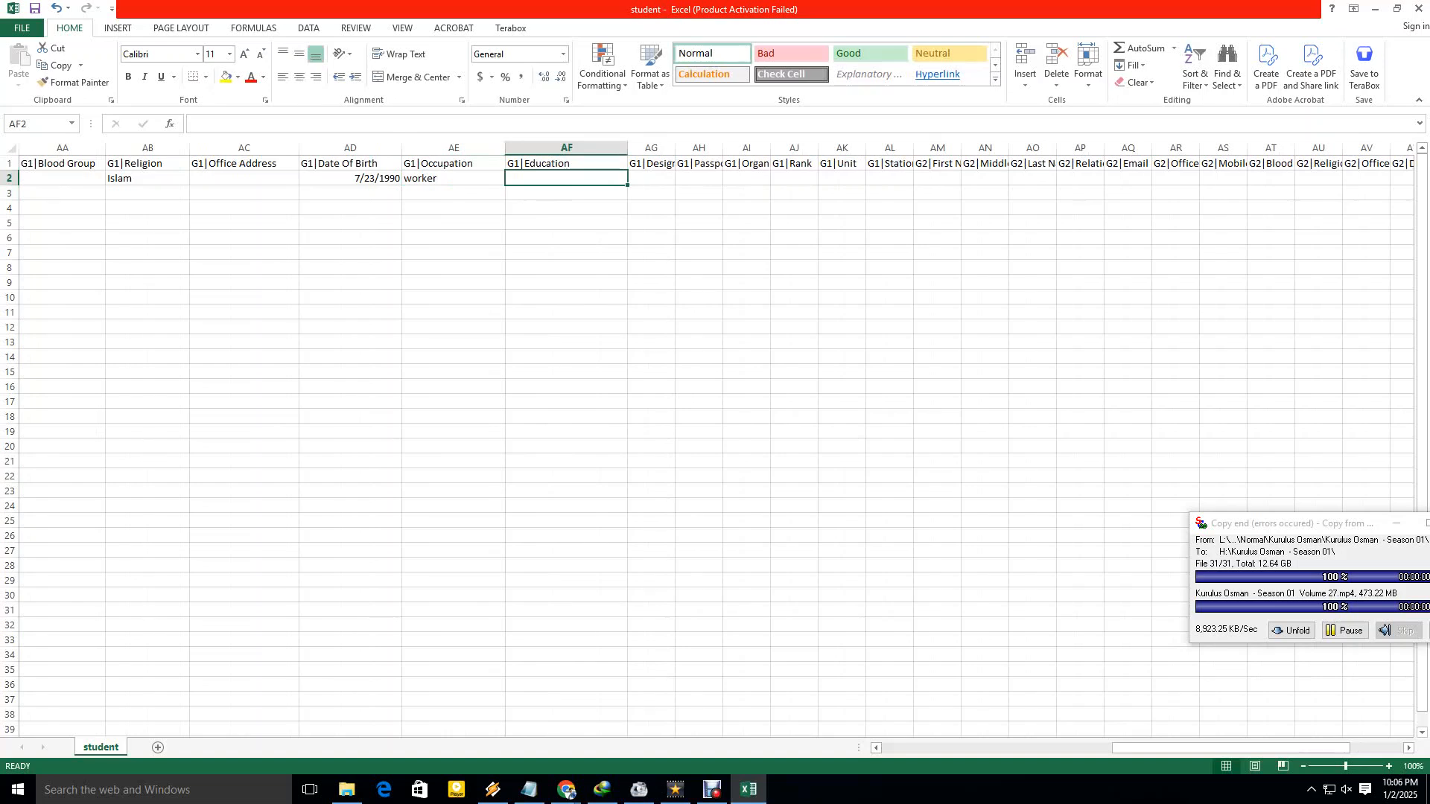
Widen the G1|Designation, Passport, Rank and Unit columns, leaving their row 2 cells empty.
left_click_drag(674, 148, 728, 148)
left_click(678, 178)
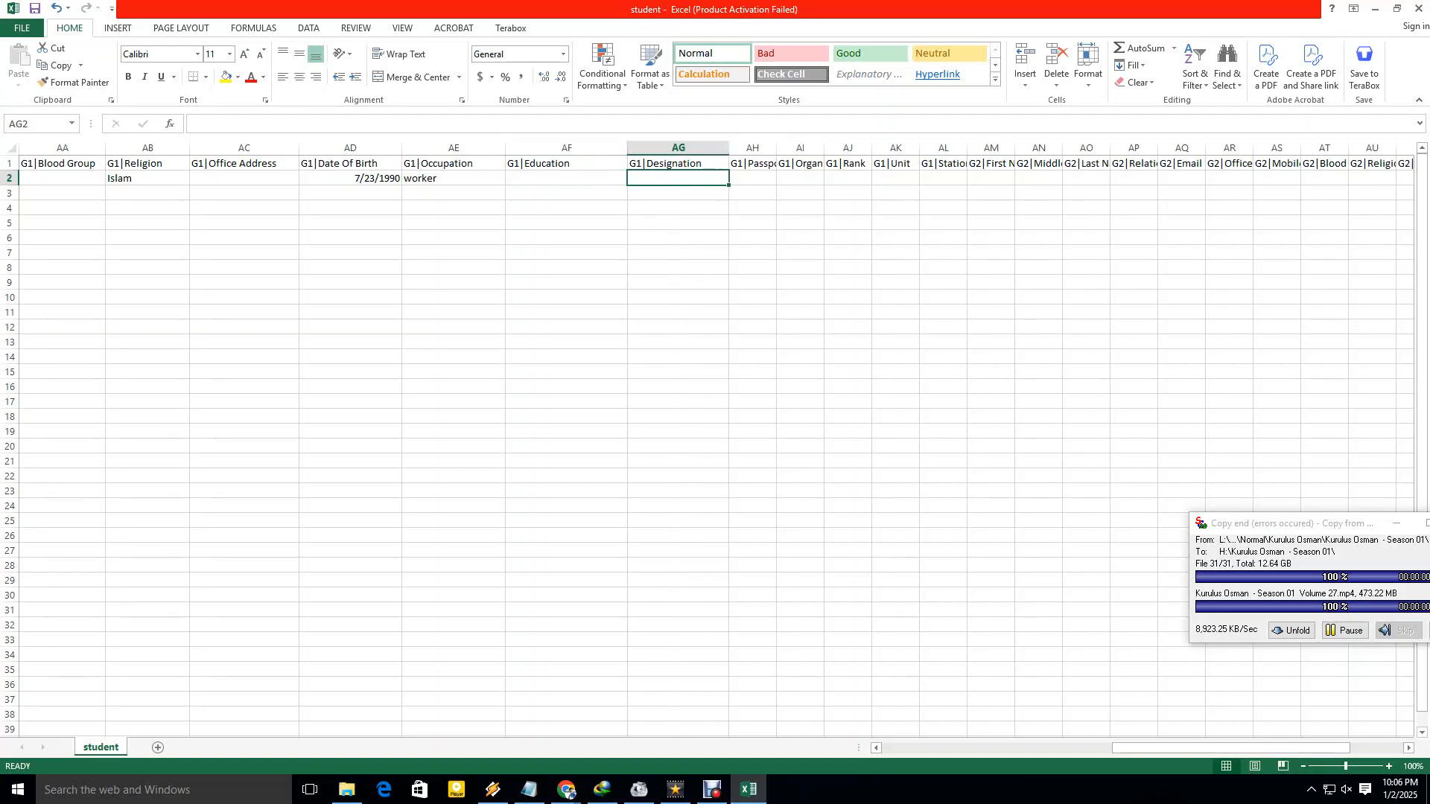
left_click_drag(776, 147, 926, 148)
left_click(777, 178)
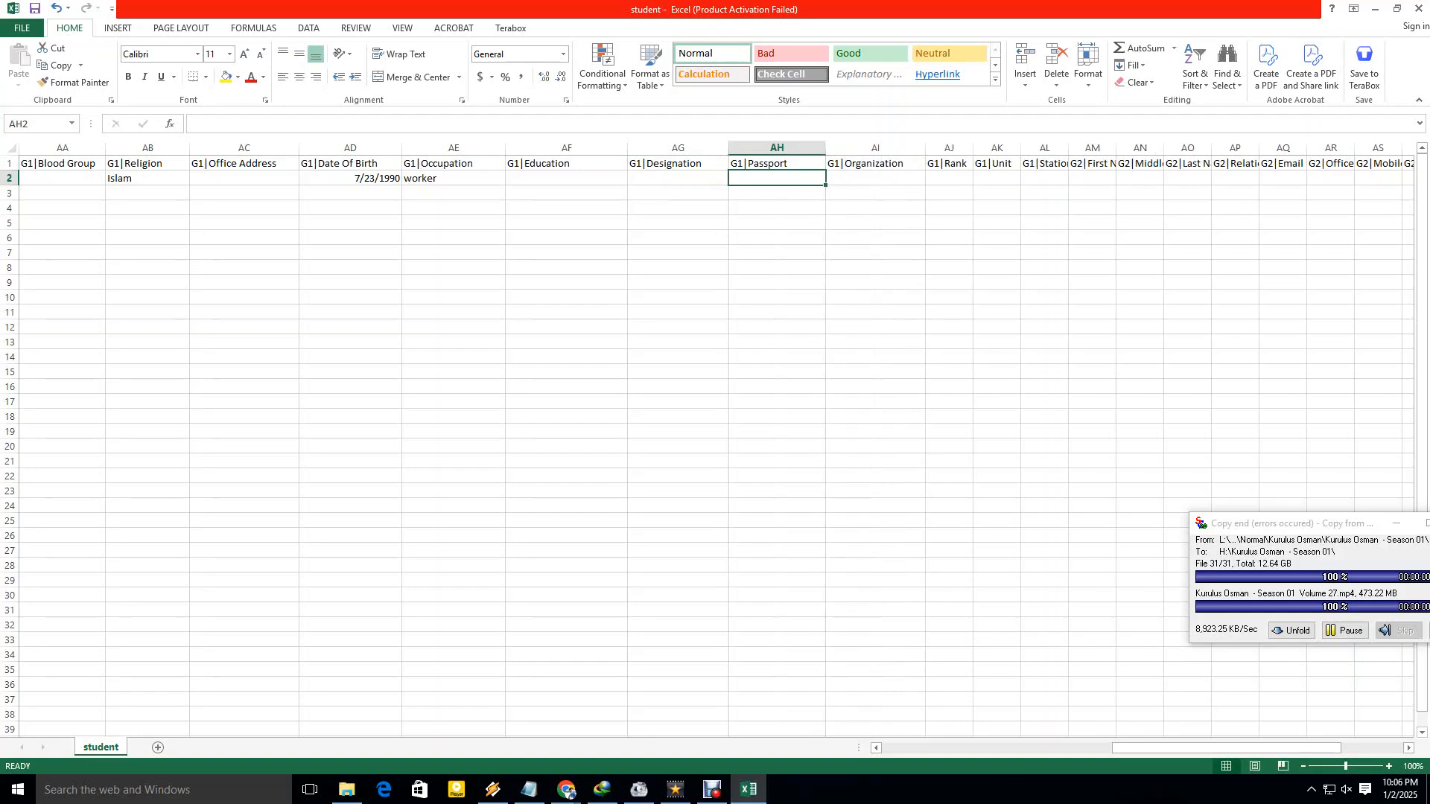
left_click(875, 178)
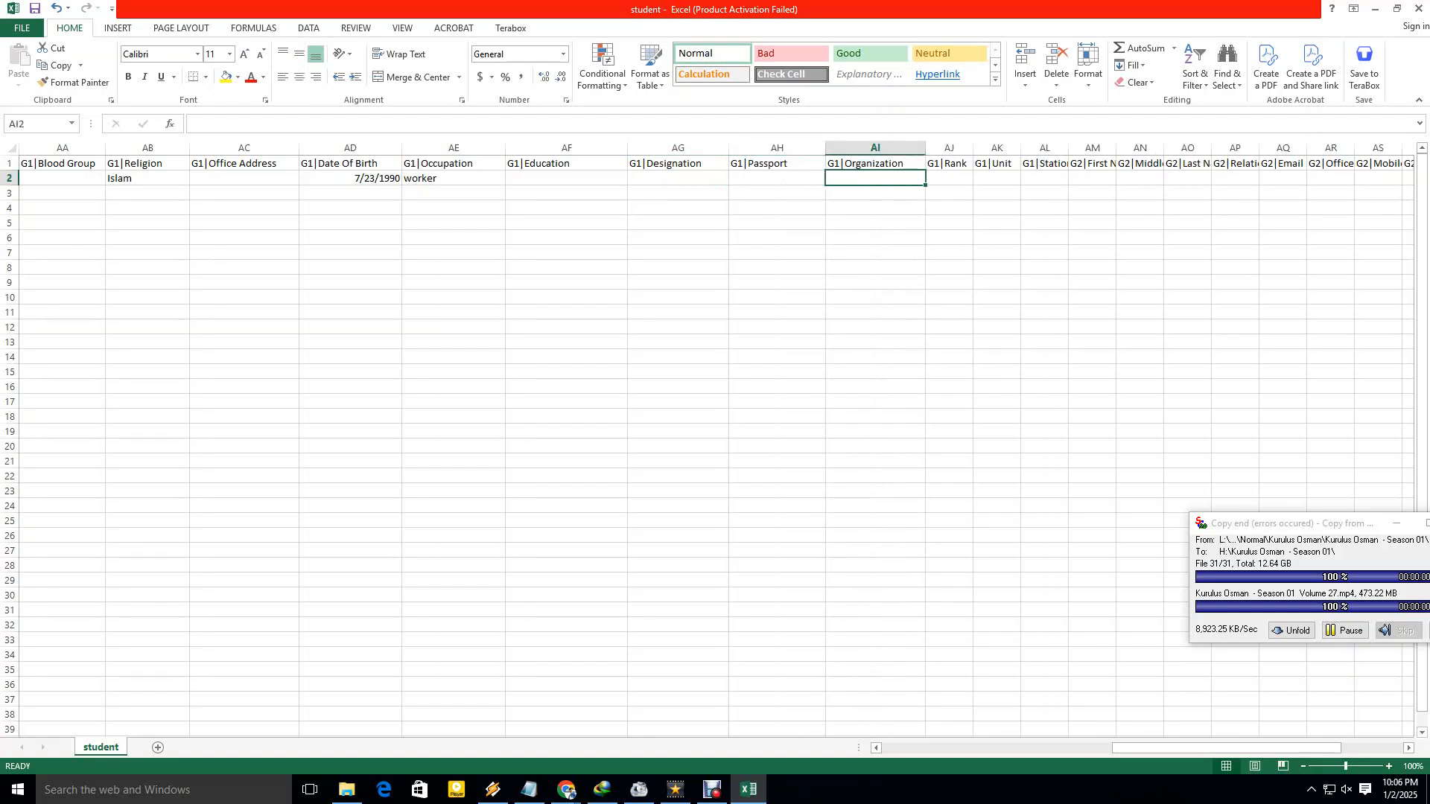
left_click_drag(973, 148, 1009, 147)
left_click(967, 178)
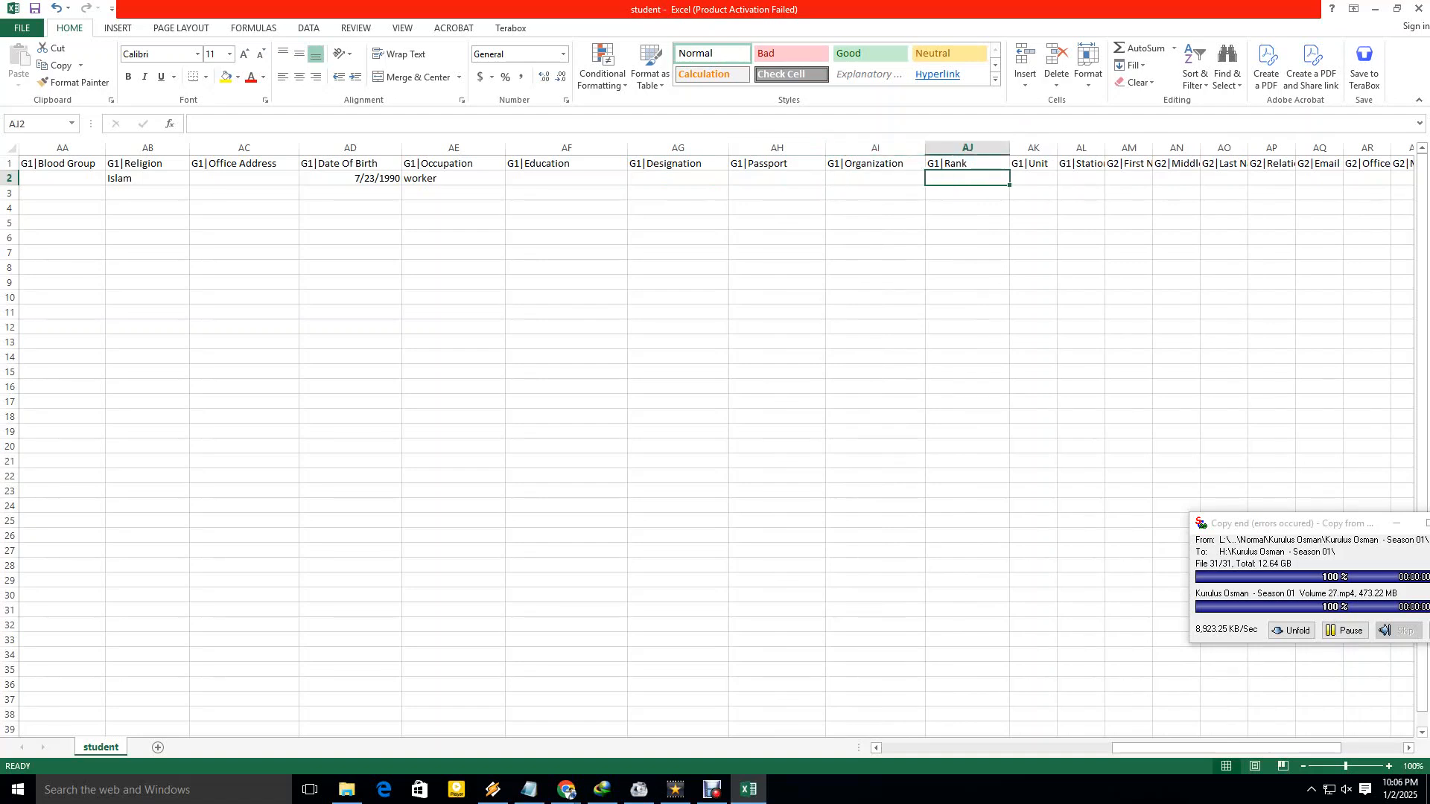
left_click_drag(1057, 147, 1094, 148)
left_click(1051, 178)
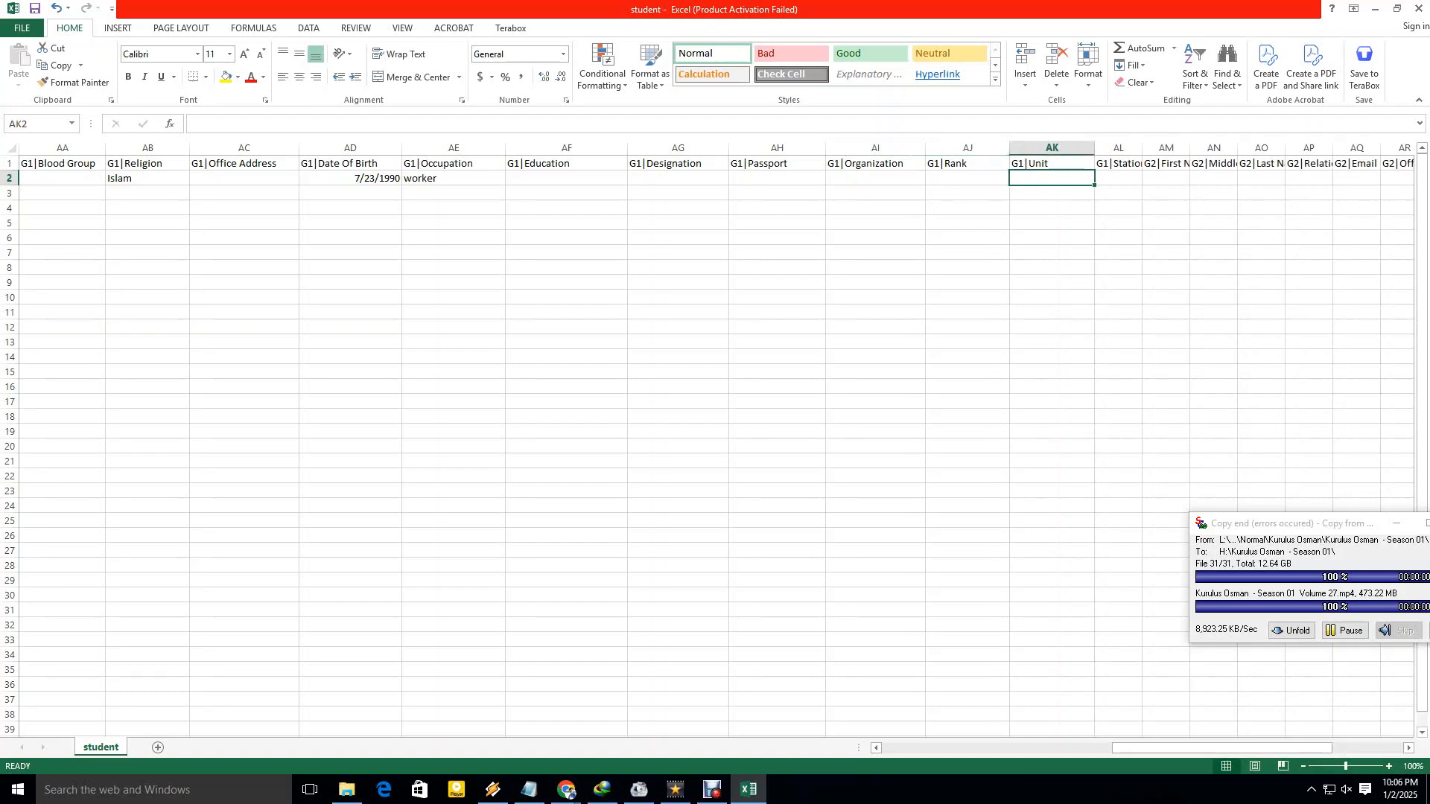
Widen the G1|Station column, keeping the guardian's remaining row 2 fields blank.
left_click_drag(776, 178, 677, 177)
left_click(967, 193)
left_click(968, 238)
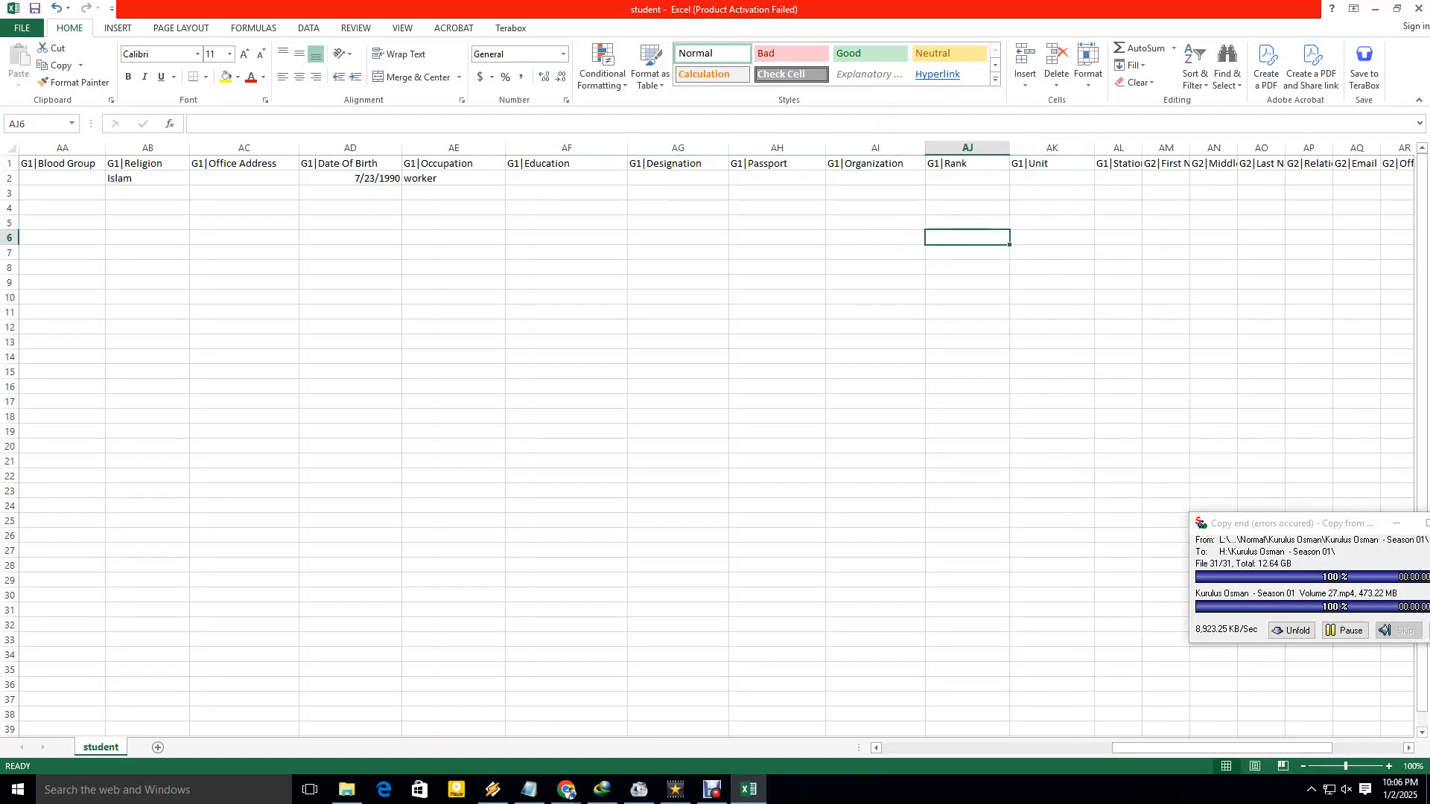
left_click_drag(1184, 748, 1210, 747)
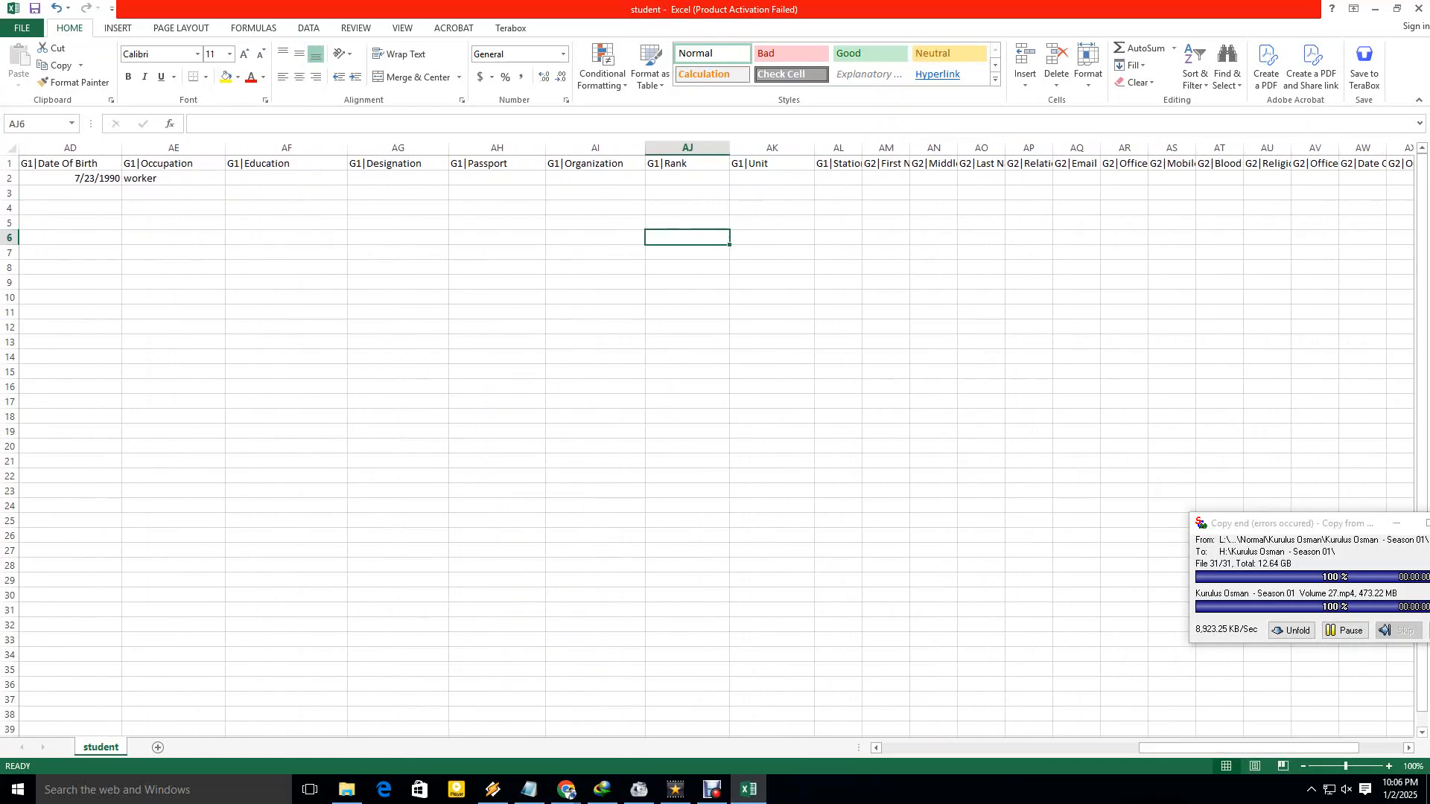
left_click_drag(862, 147, 951, 147)
left_click(858, 179)
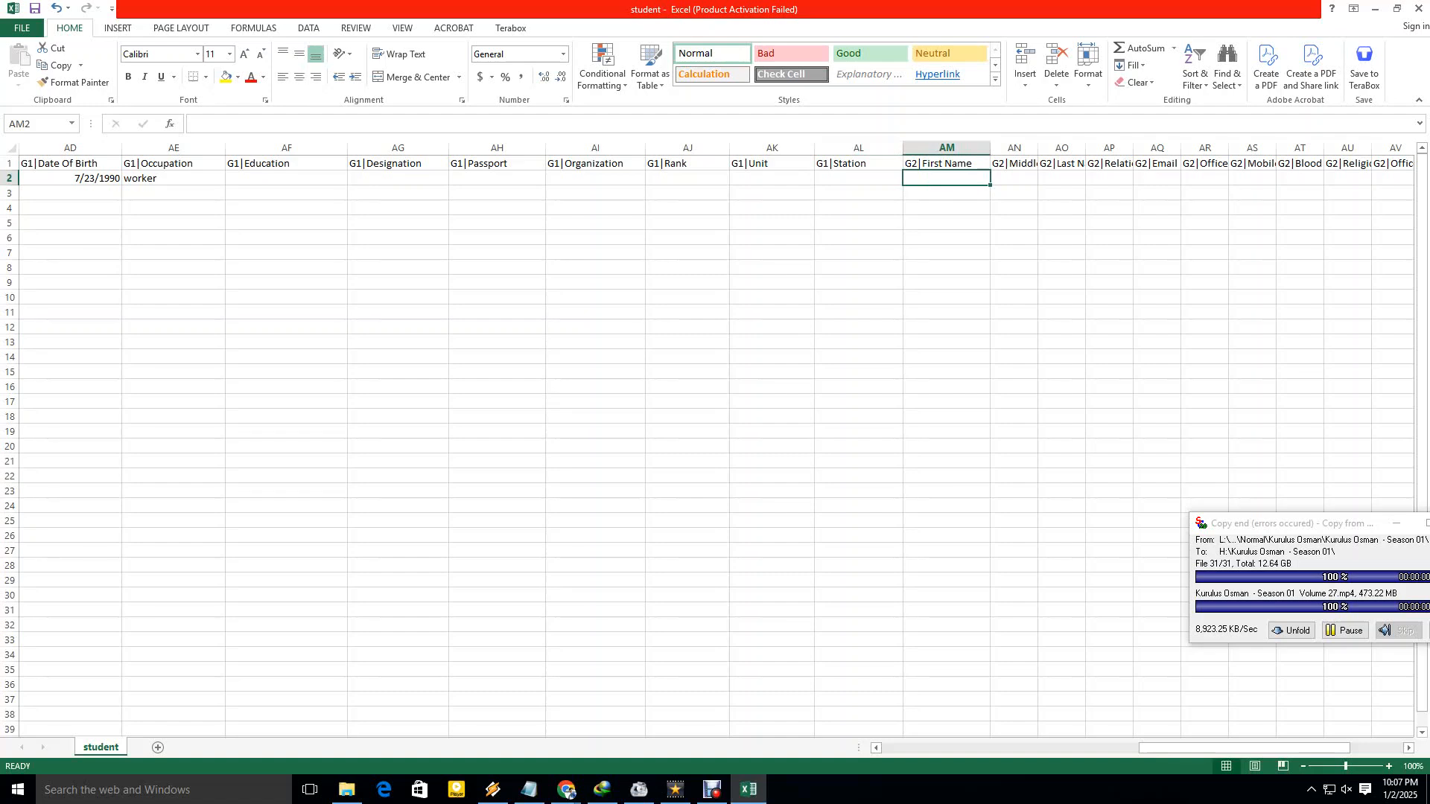
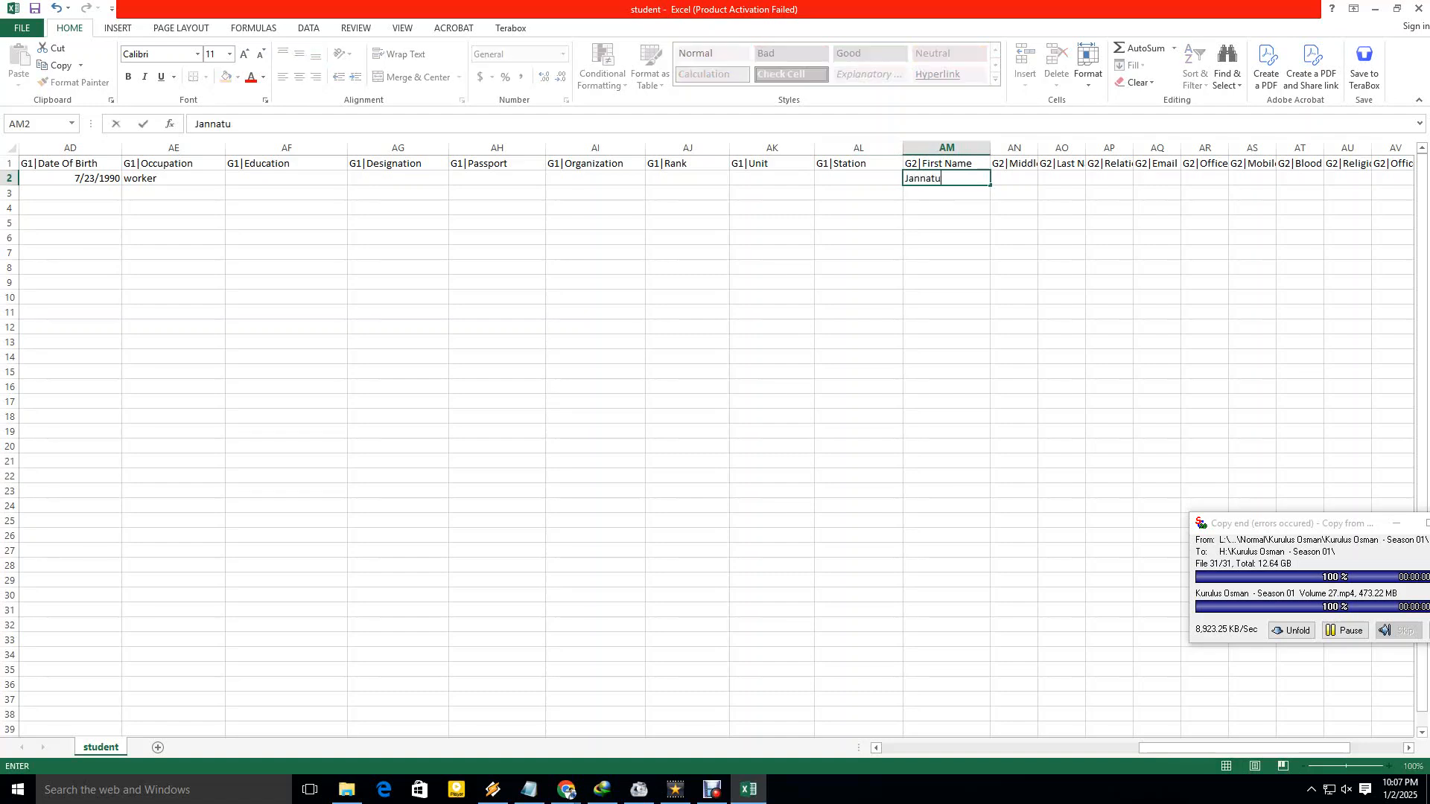
Enter the second guardian's first, middle and last names, widening the Middle and Last Name columns.
key("Tab")
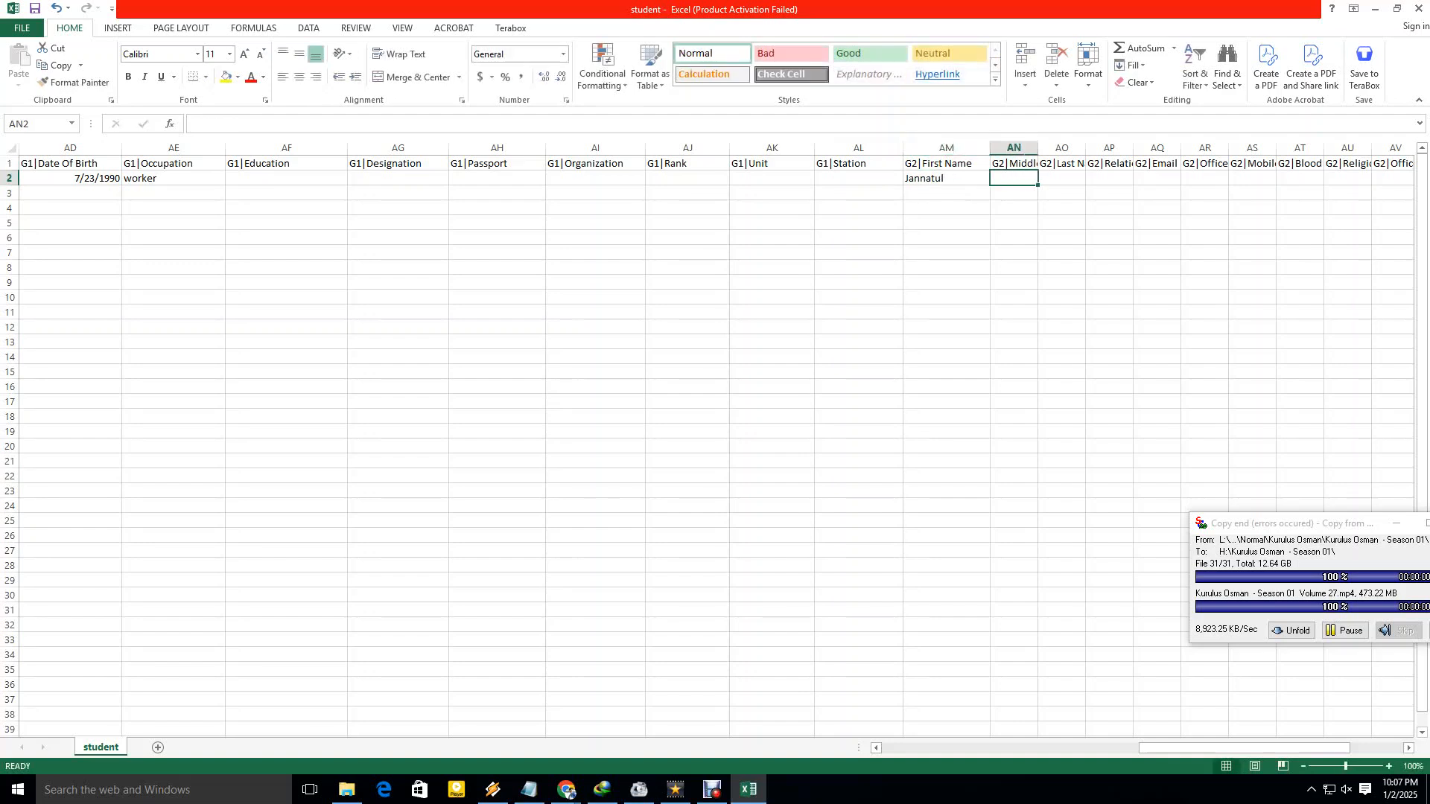
left_click_drag(1038, 147, 1084, 147)
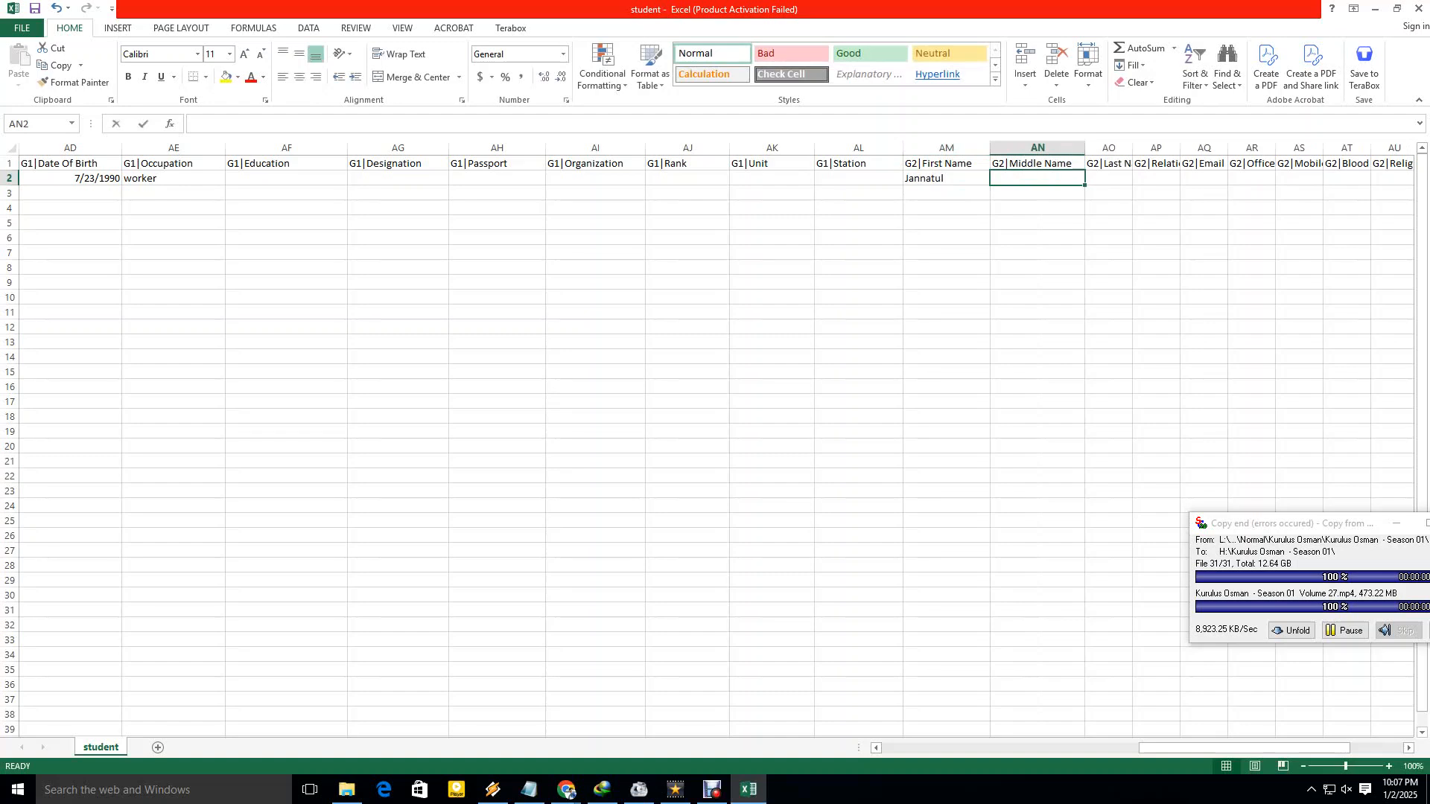
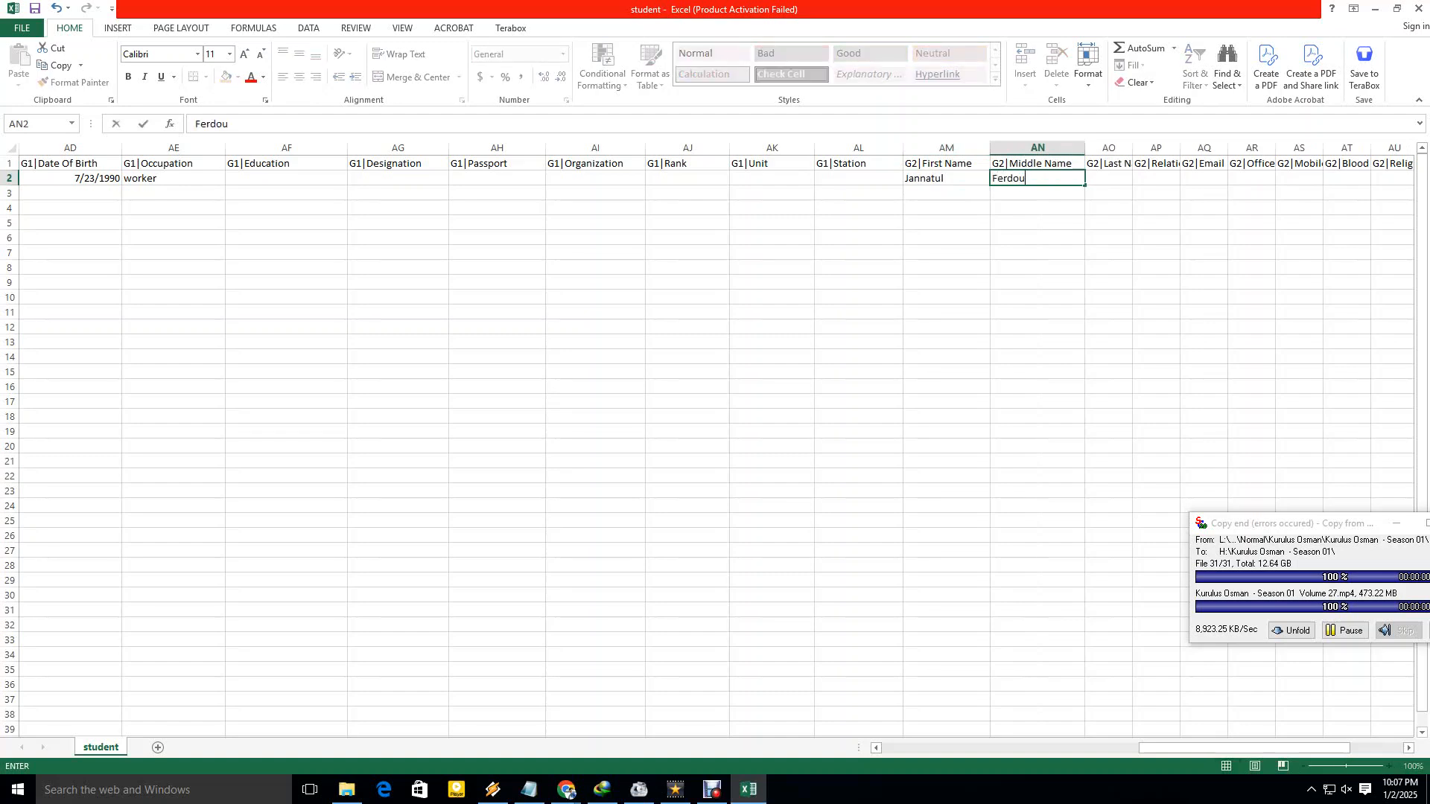
key("Tab")
left_click_drag(1132, 148, 1162, 148)
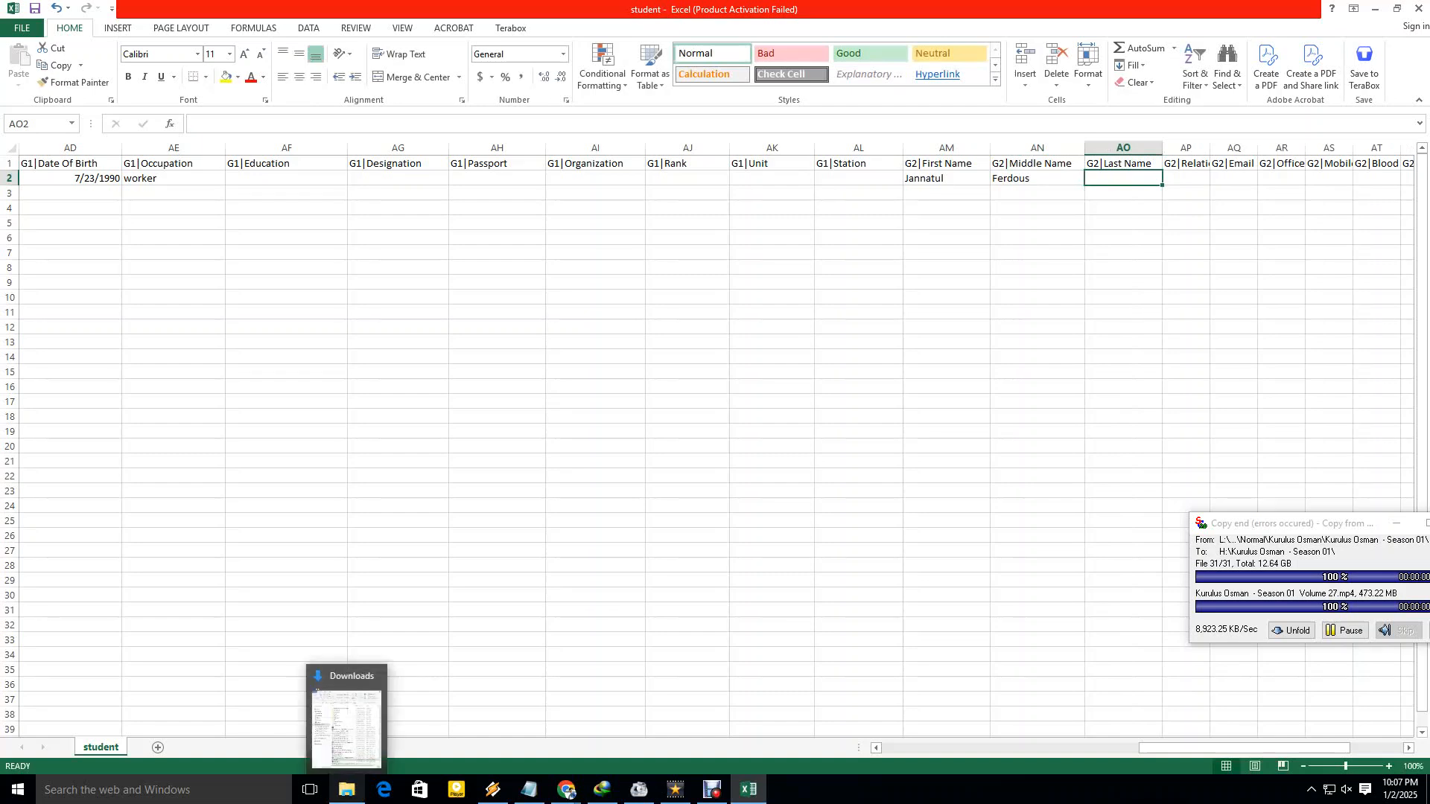
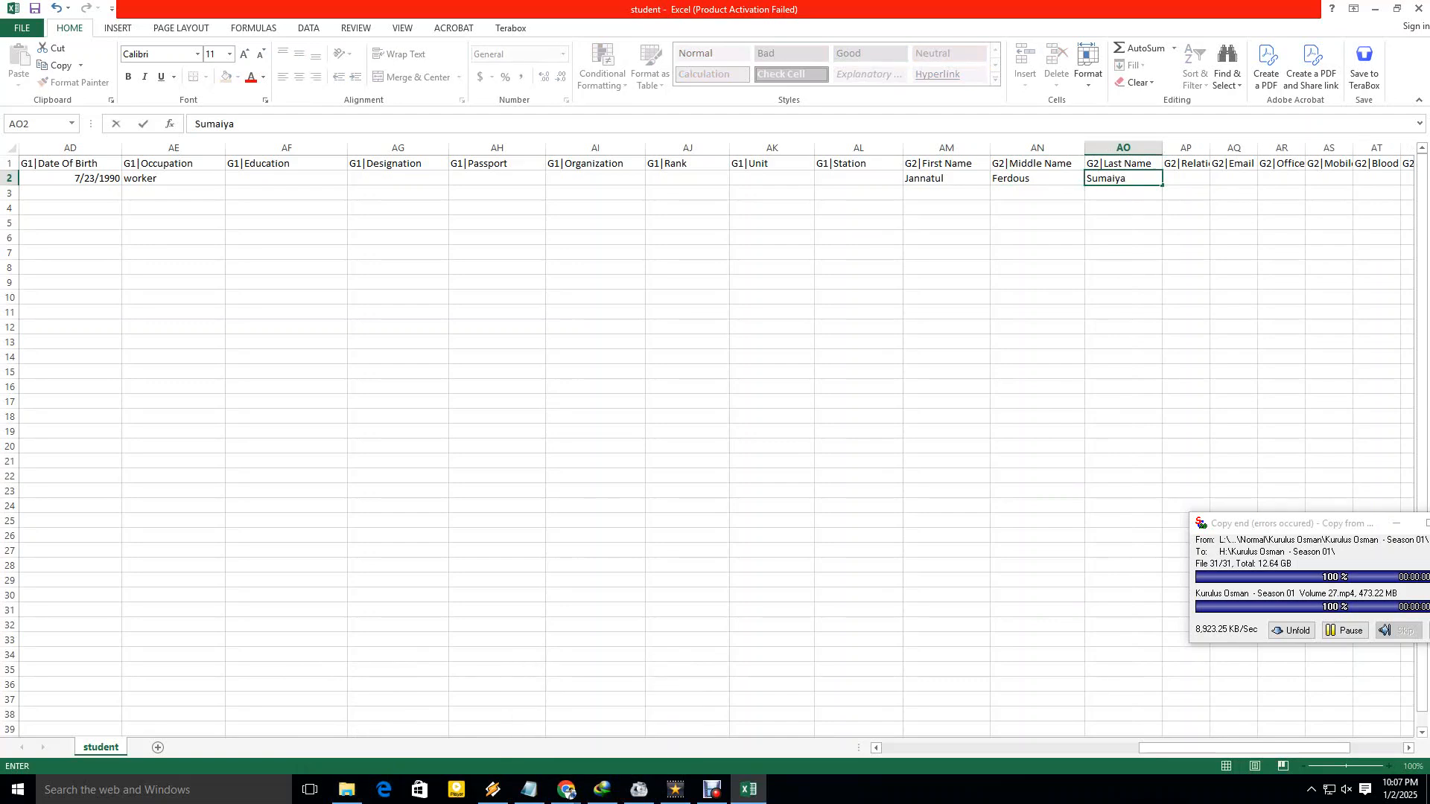
left_click(1123, 491)
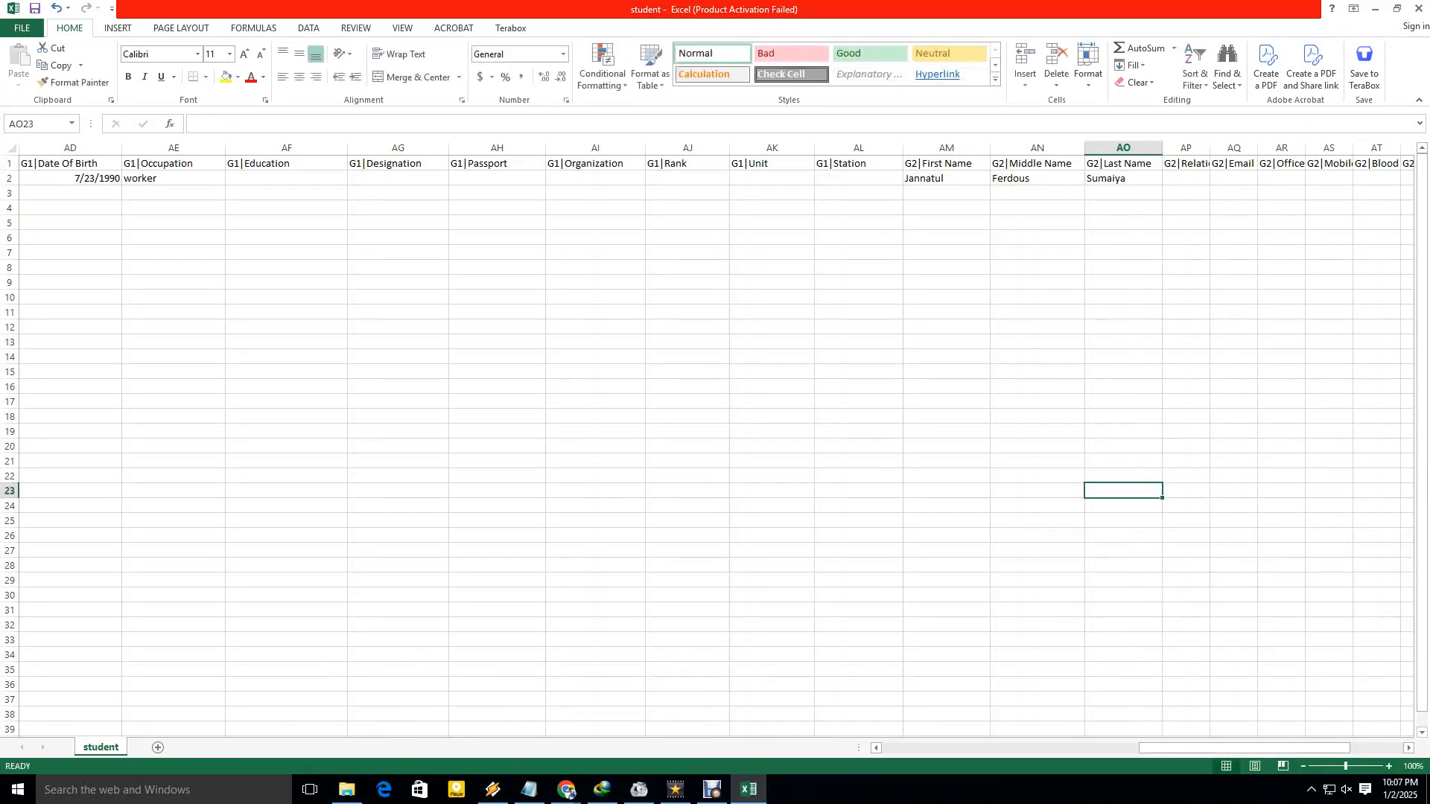
Widen the G2|Relation column, enter Mother, and leave the G2 email blank.
left_click_drag(1165, 748, 1201, 748)
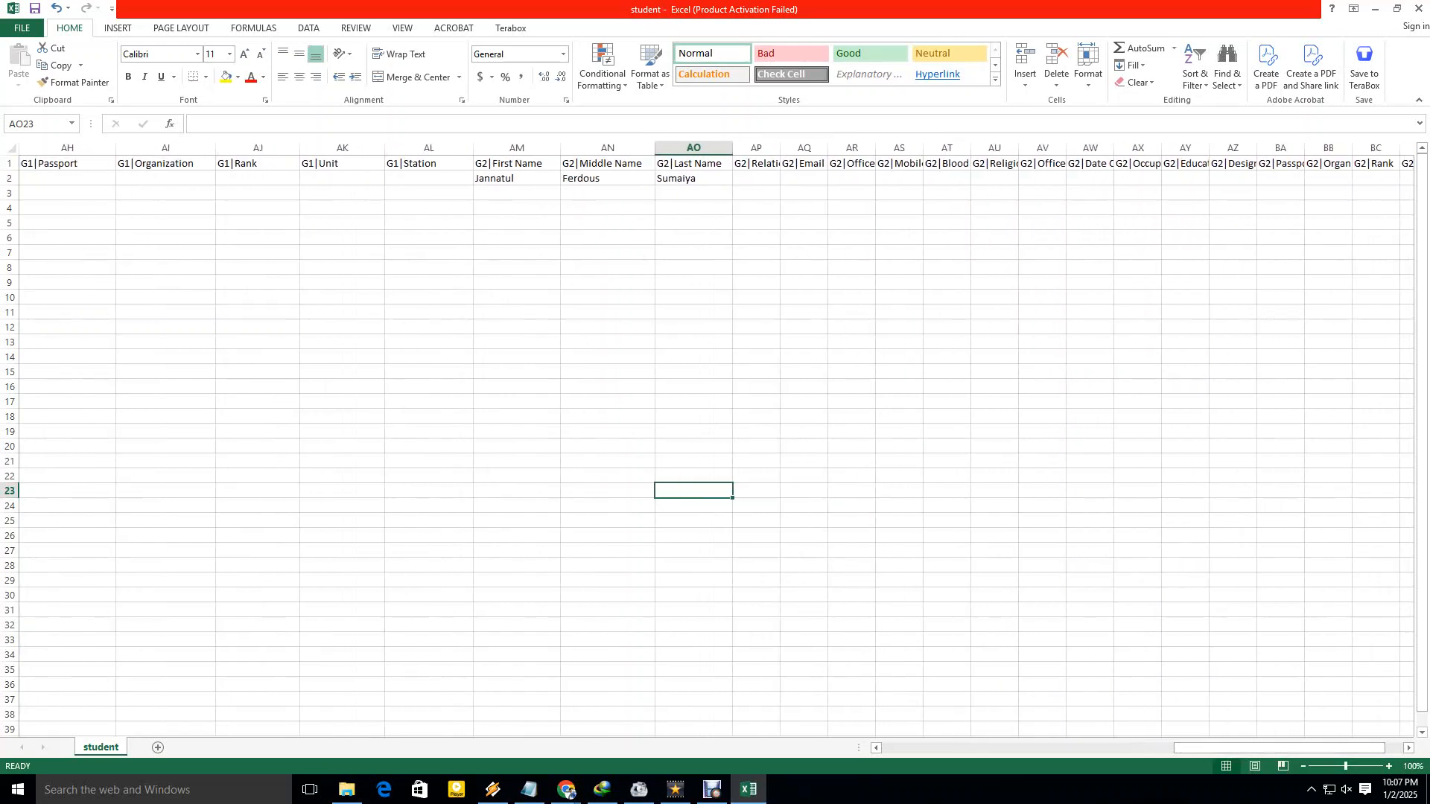
left_click_drag(779, 147, 814, 148)
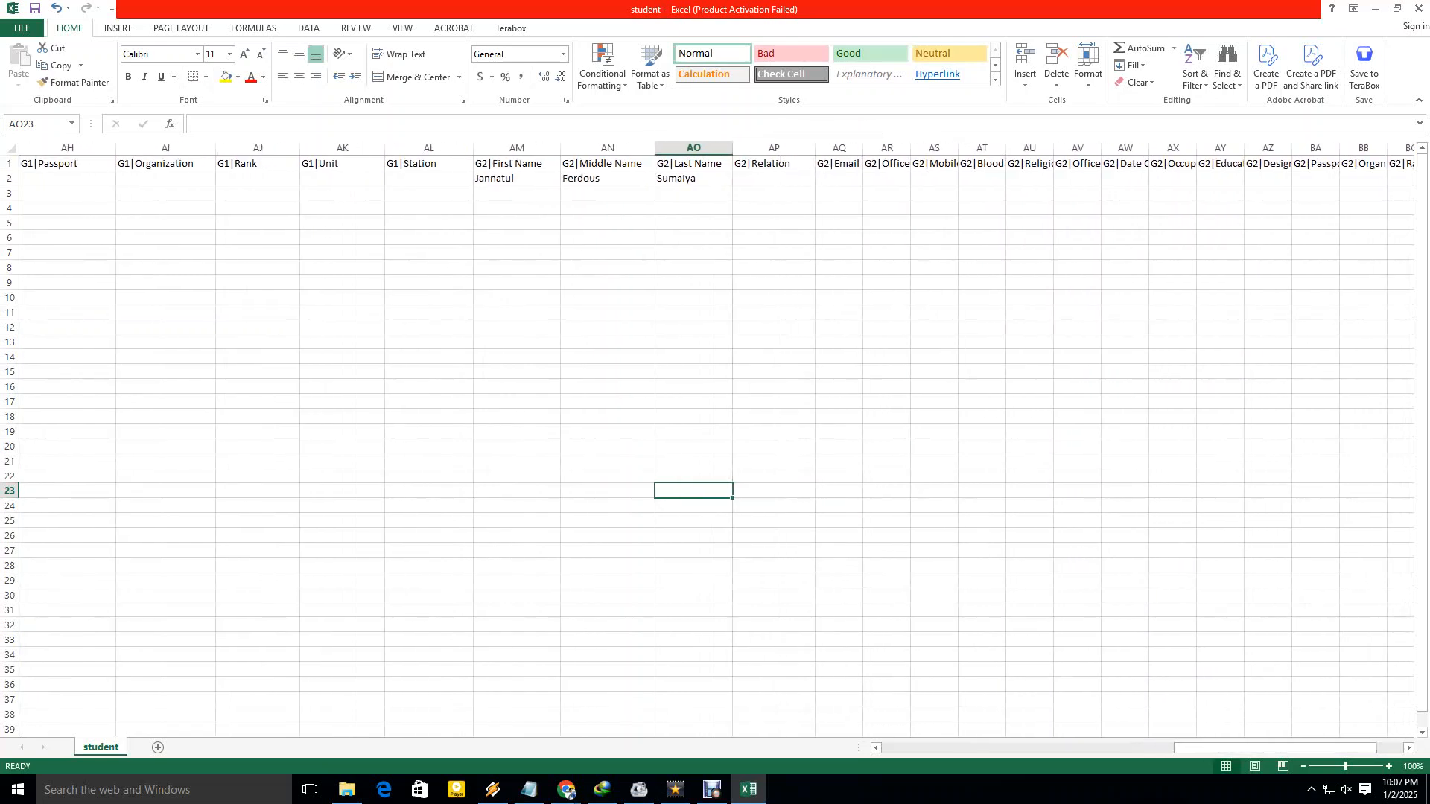
left_click(774, 178)
type("Mo")
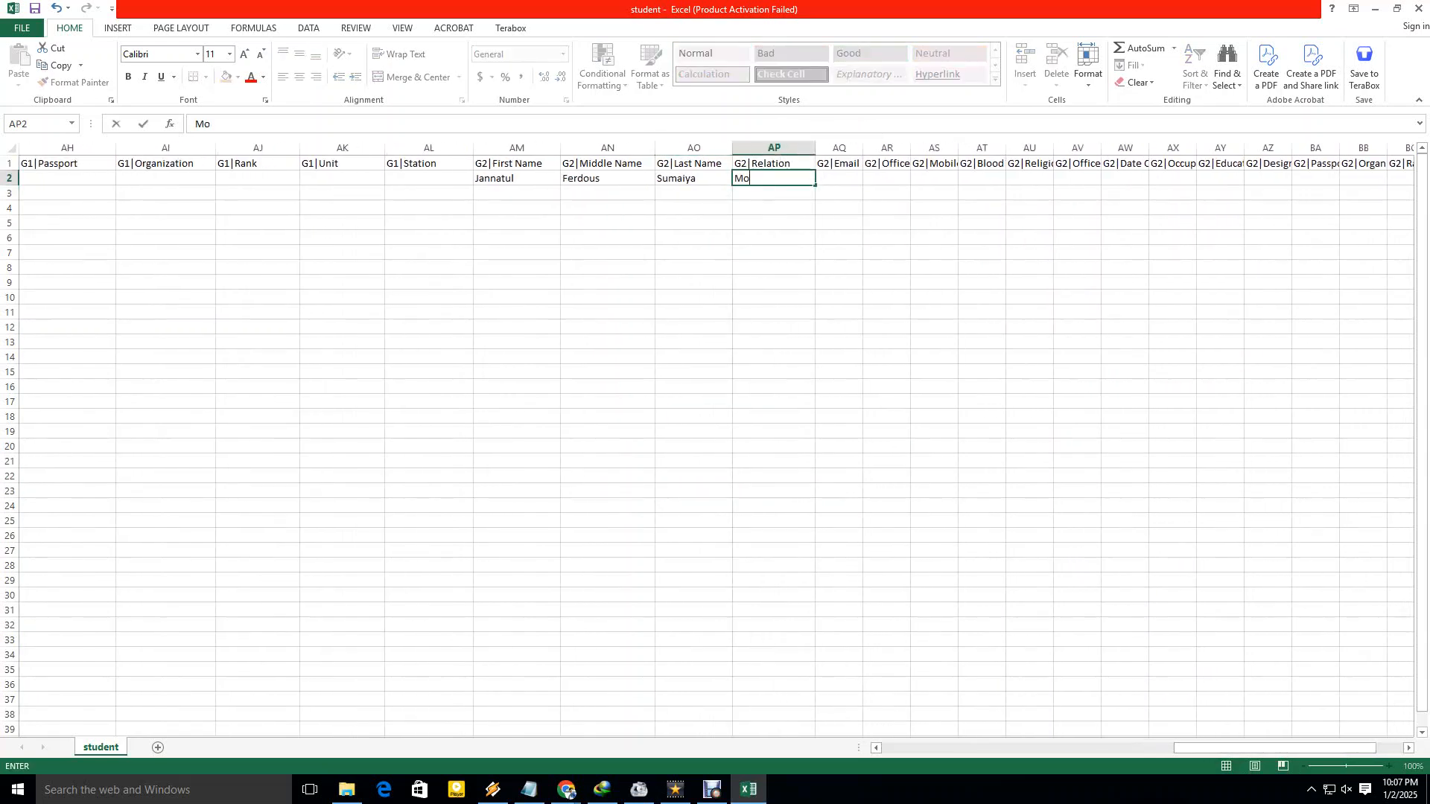
type("ther")
key("Tab")
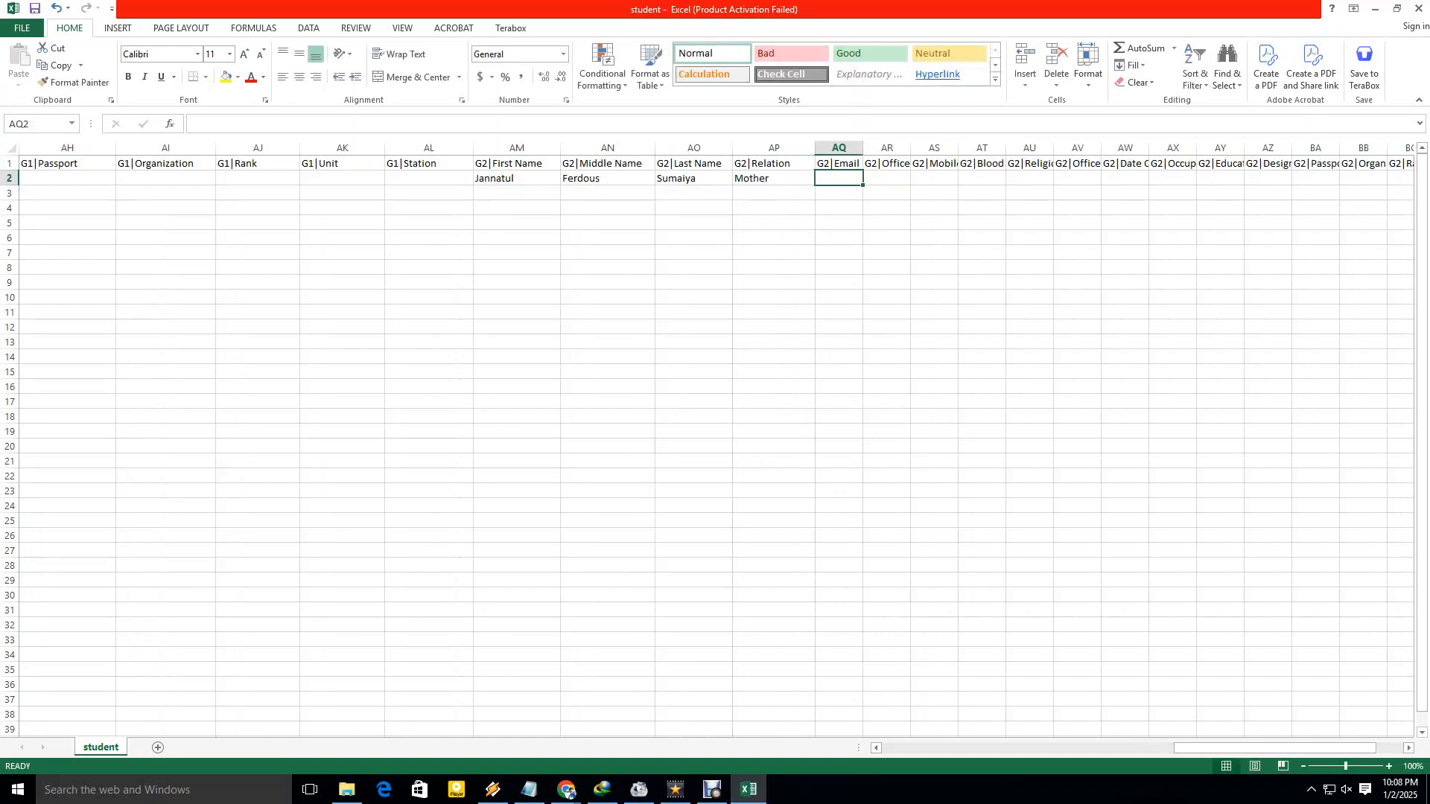
key("Tab")
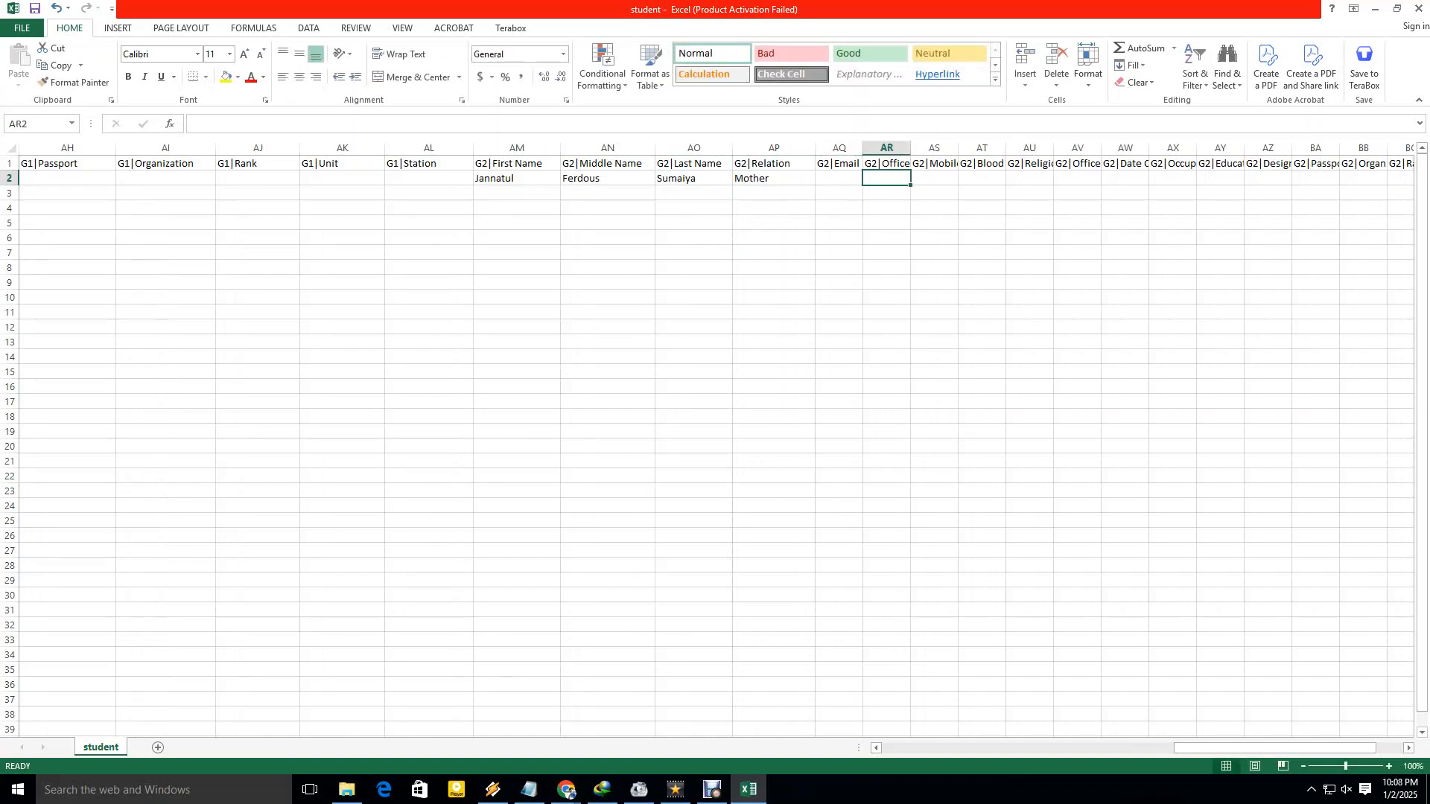
Widen the G2|Mobile Phone column and enter the second guardian's mobile number.
left_click(934, 178)
left_click_drag(958, 148, 1011, 148)
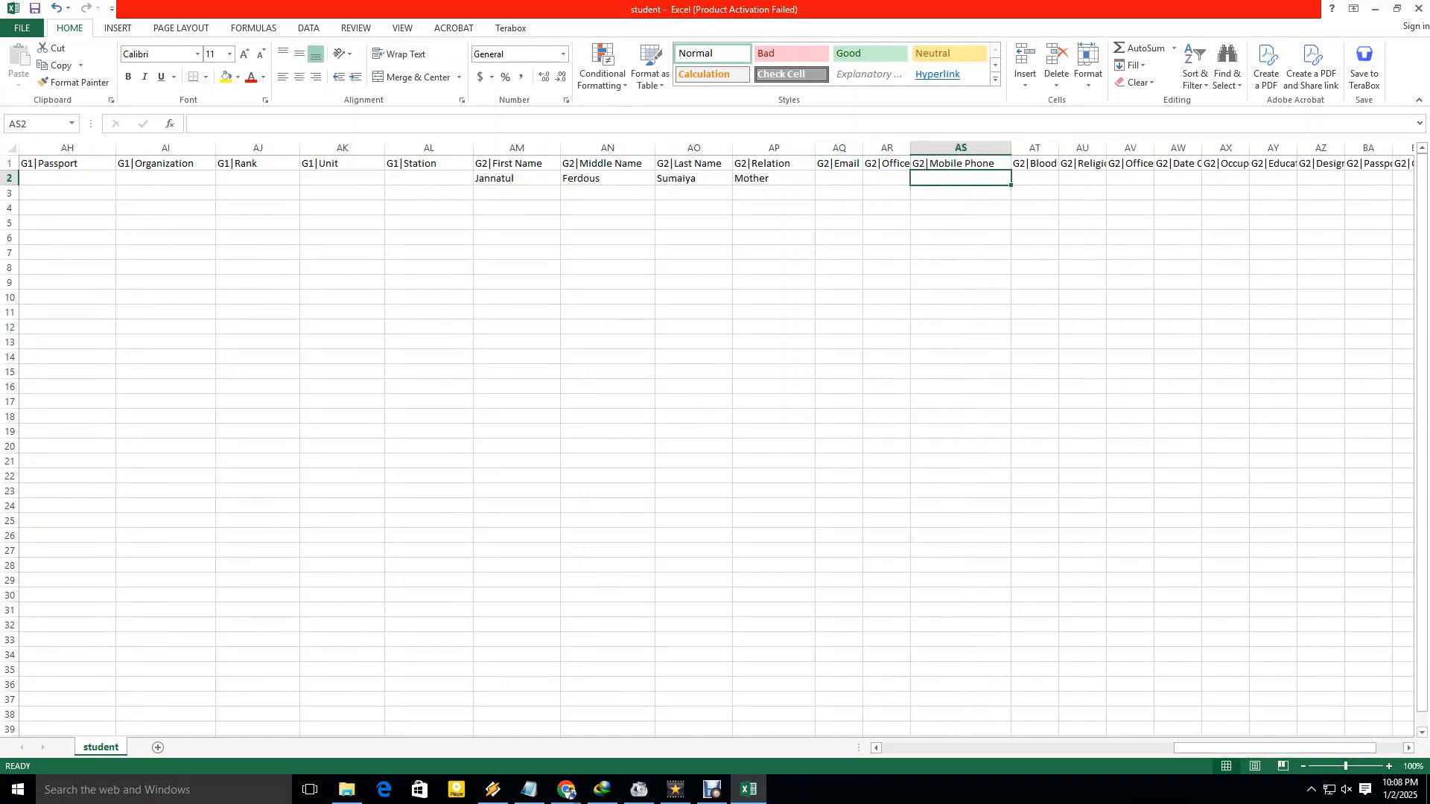
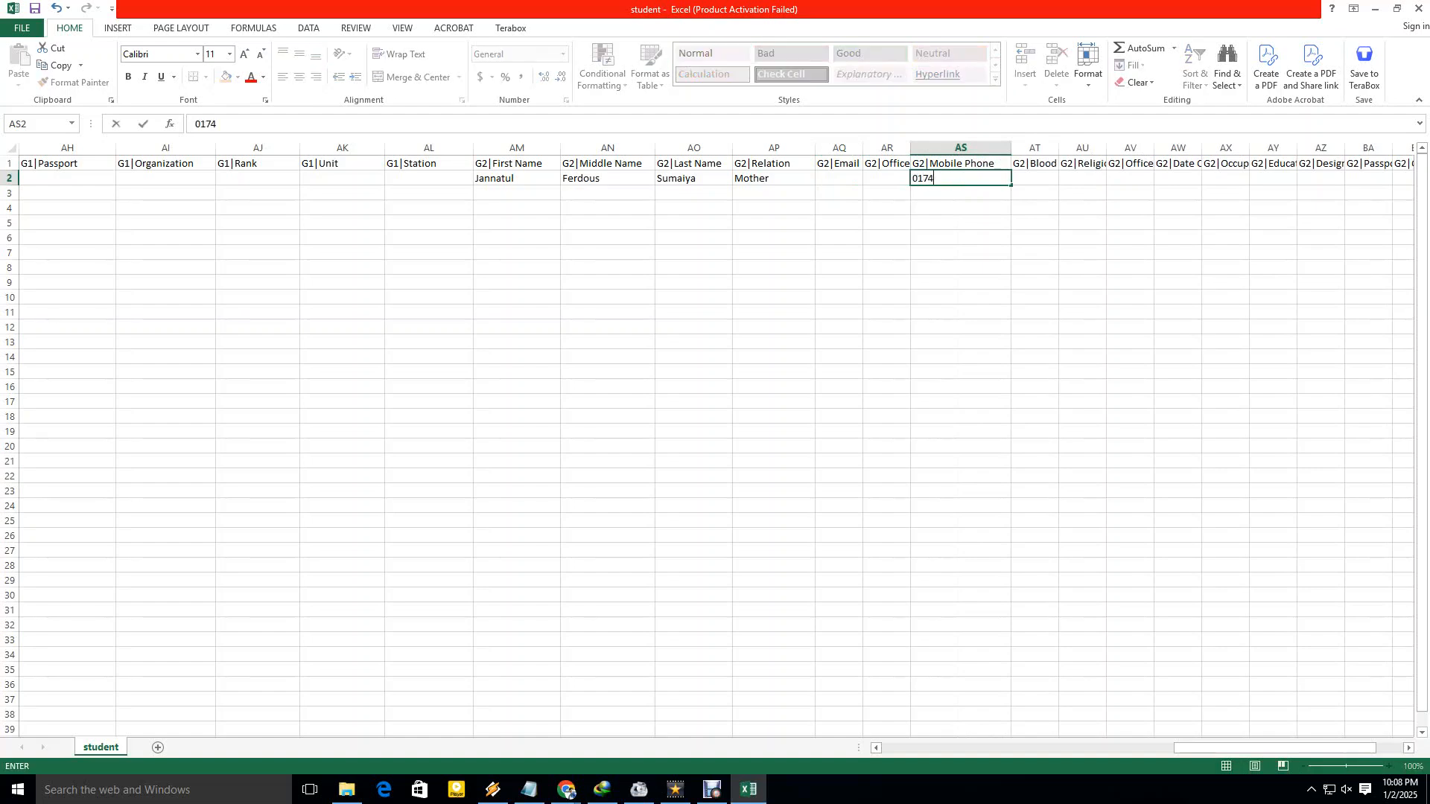
left_click(1130, 238)
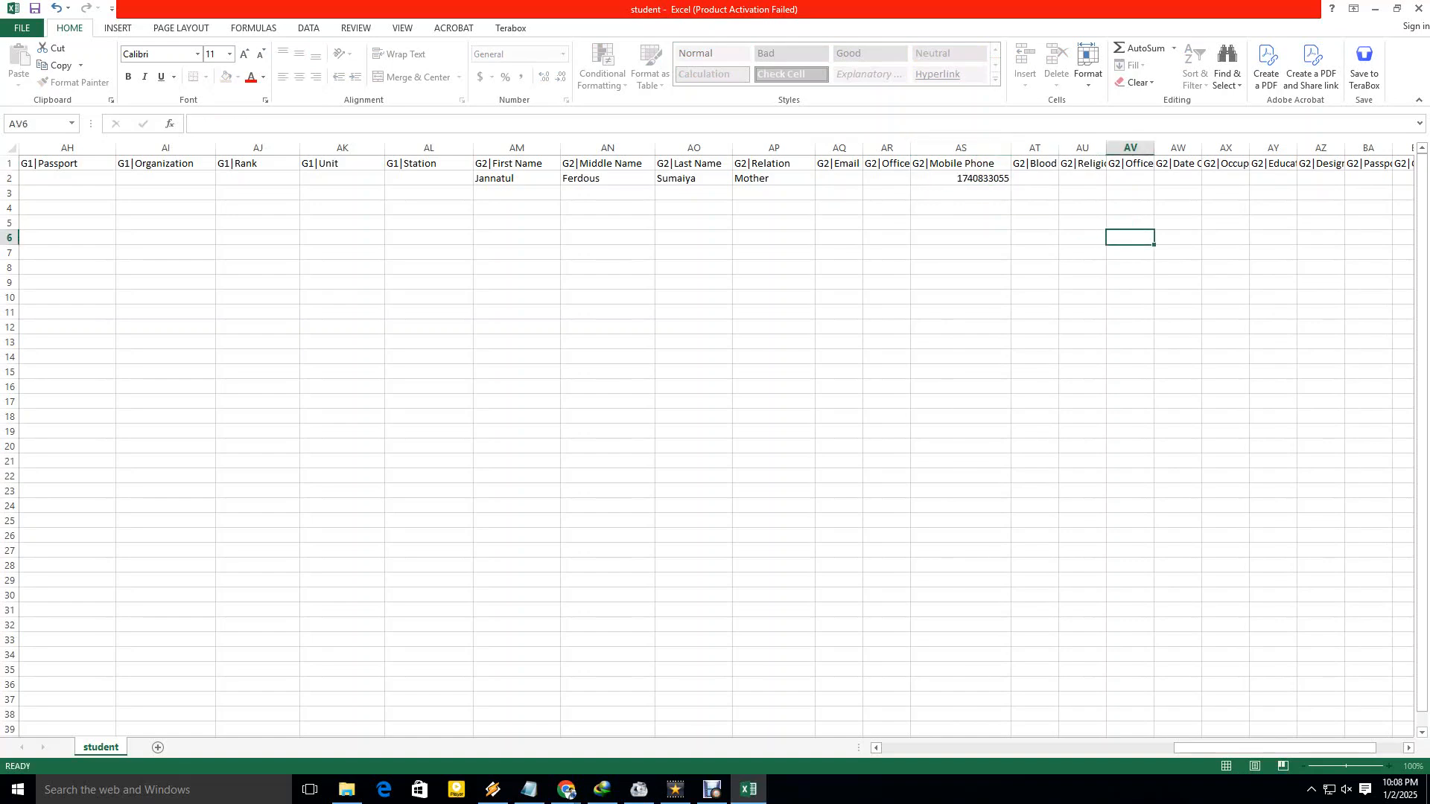
Enter Islam as G2 religion and widen the Religion, office address and Date Of Birth columns.
left_click(1035, 178)
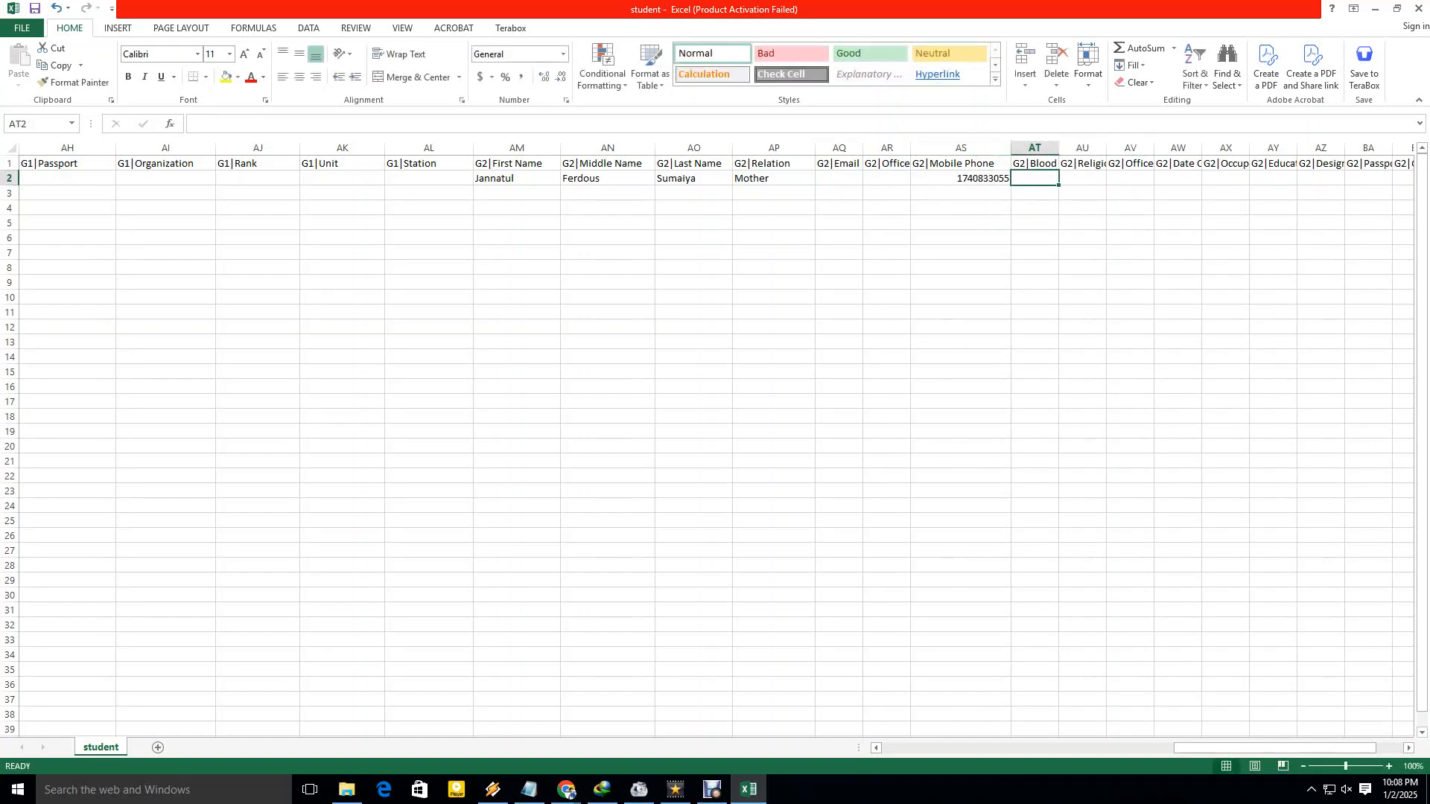
left_click_drag(1106, 148, 1134, 148)
left_click(1096, 178)
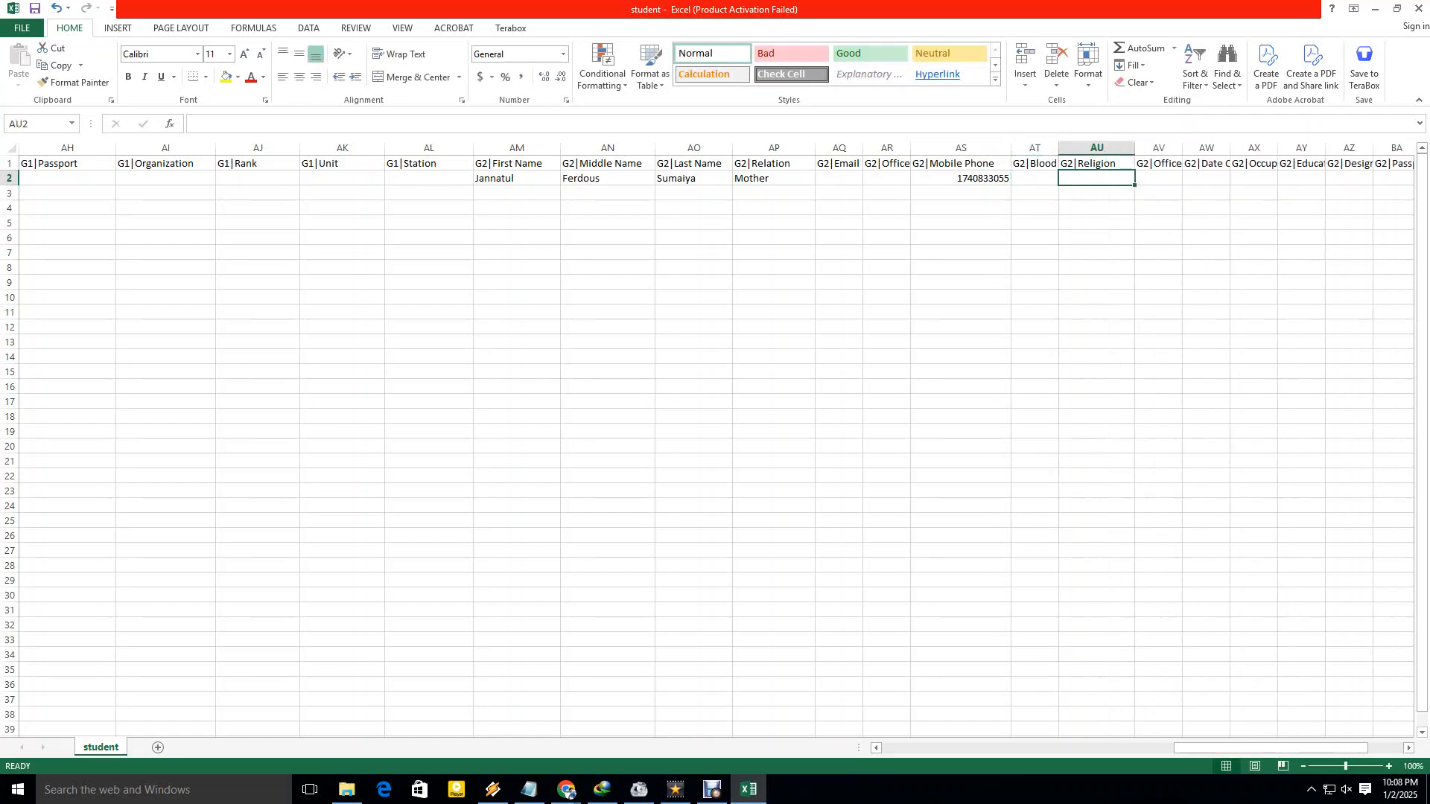
type("Islam")
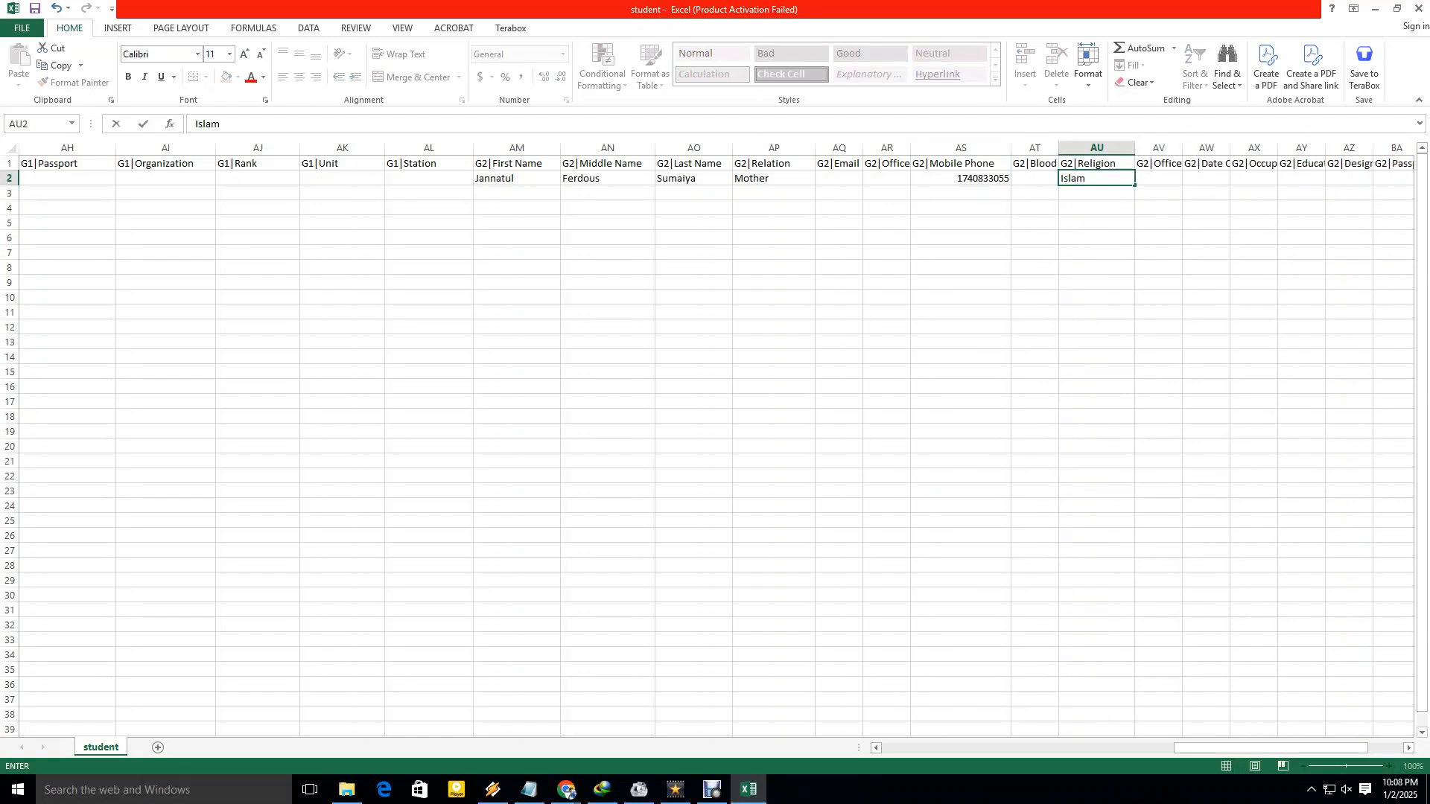
left_click_drag(1270, 747, 1287, 747)
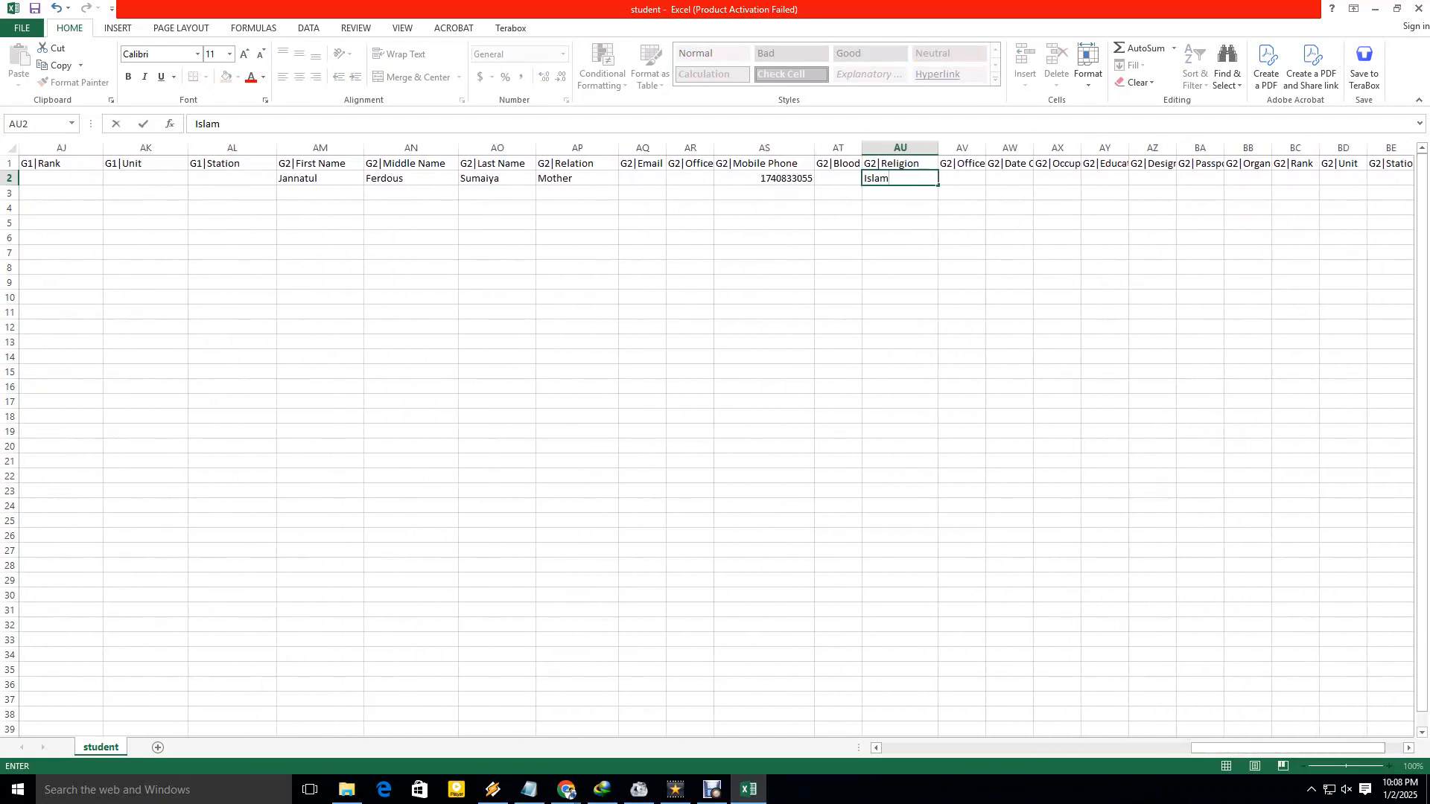
left_click(1009, 192)
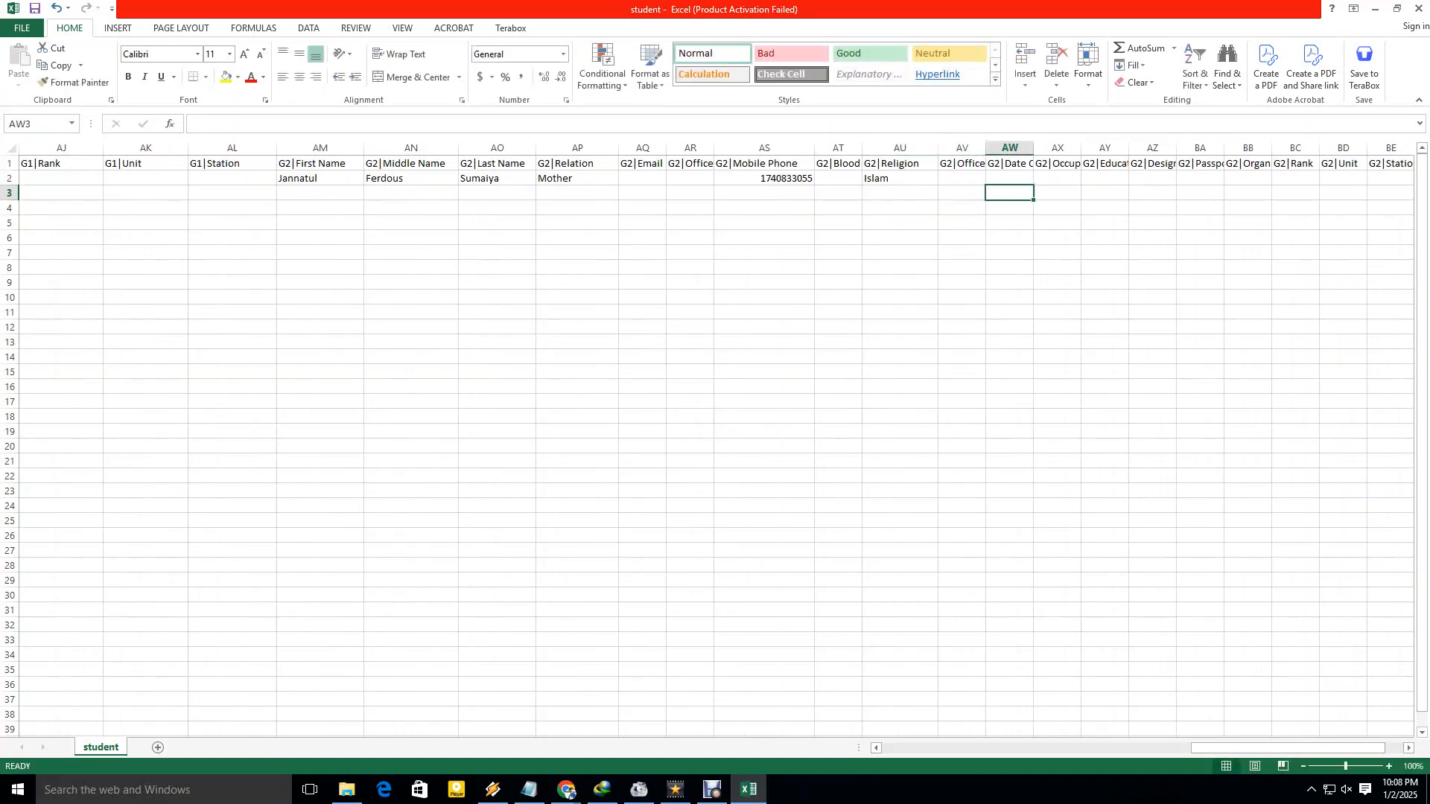
left_click_drag(986, 147, 1016, 148)
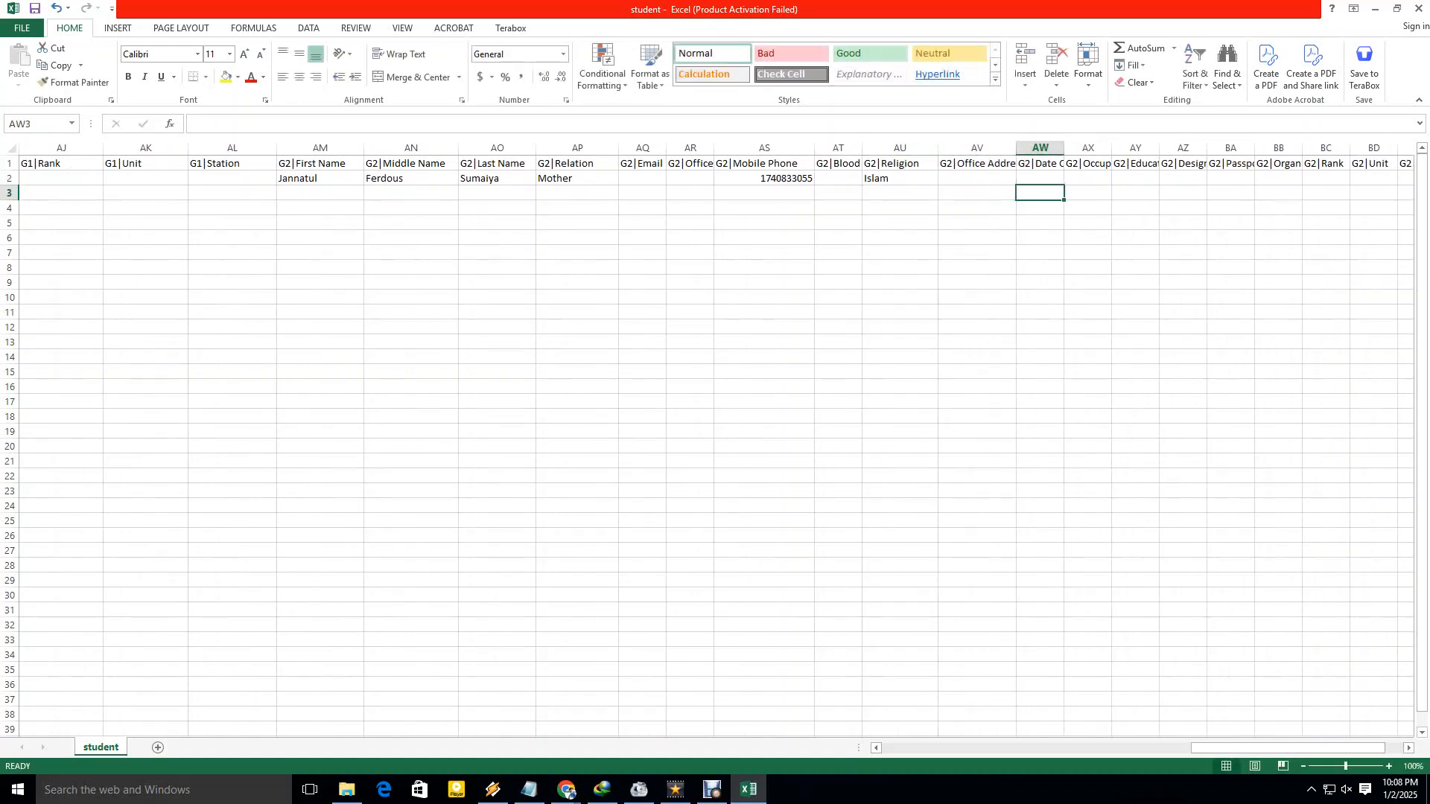
left_click_drag(1063, 148, 1106, 148)
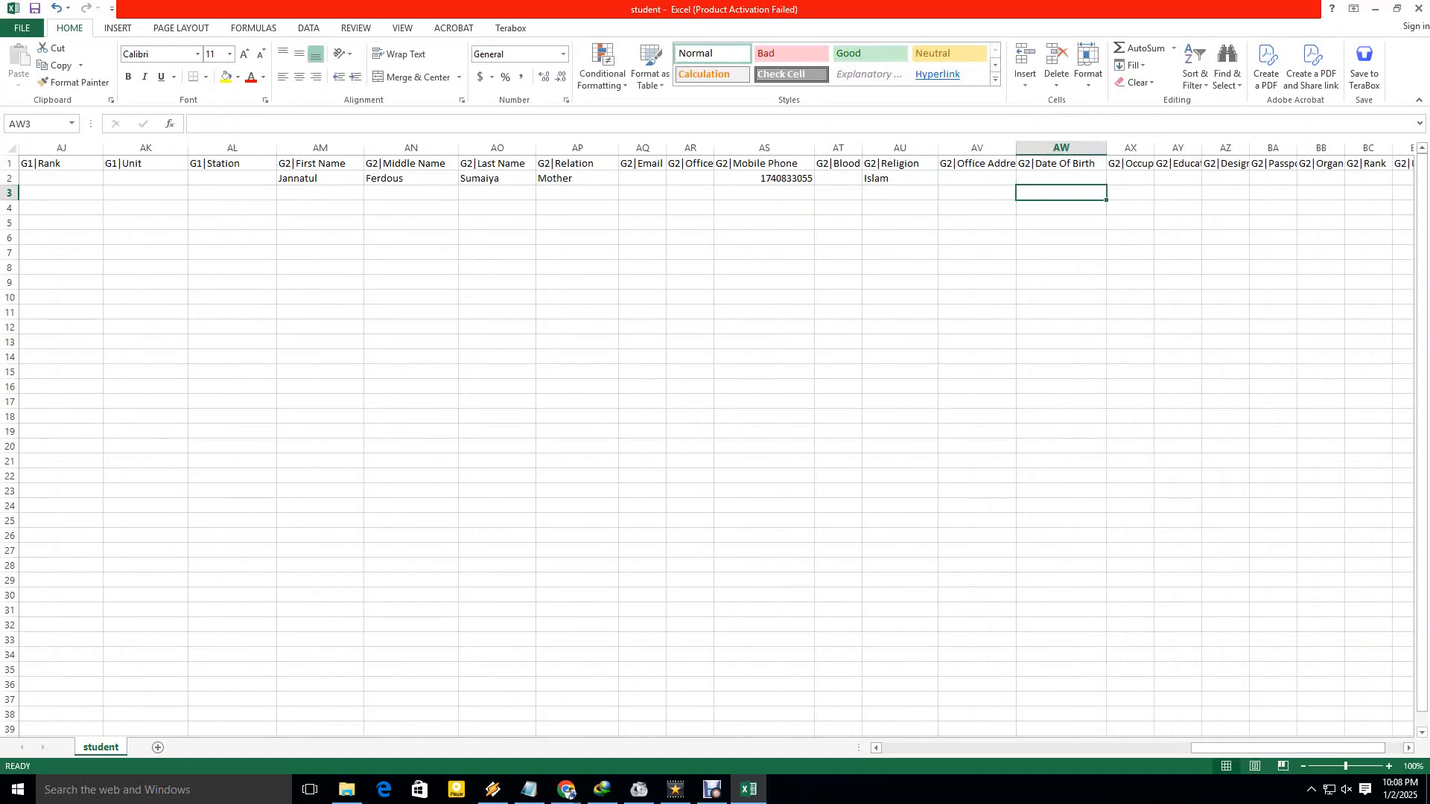
left_click(1061, 178)
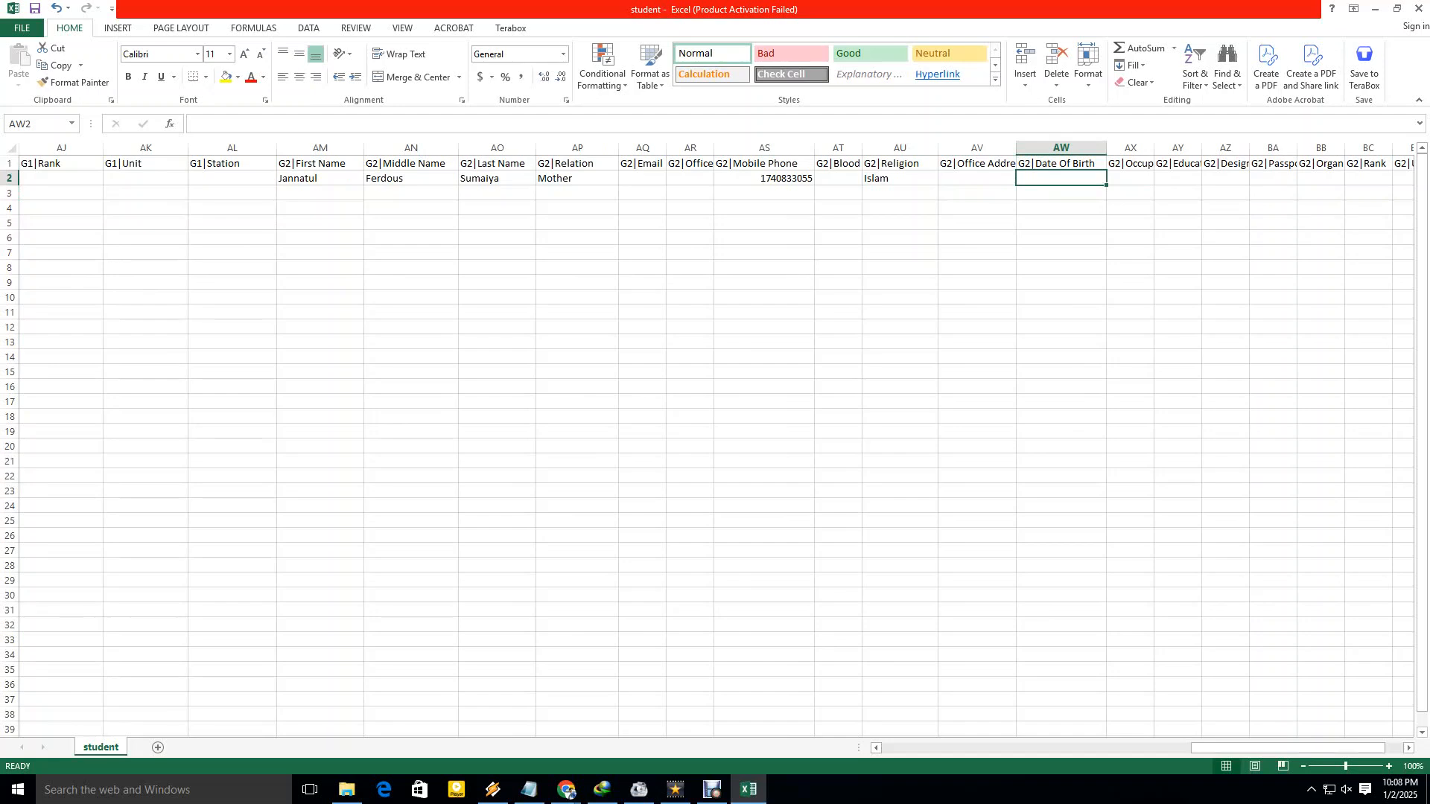
type("05/02")
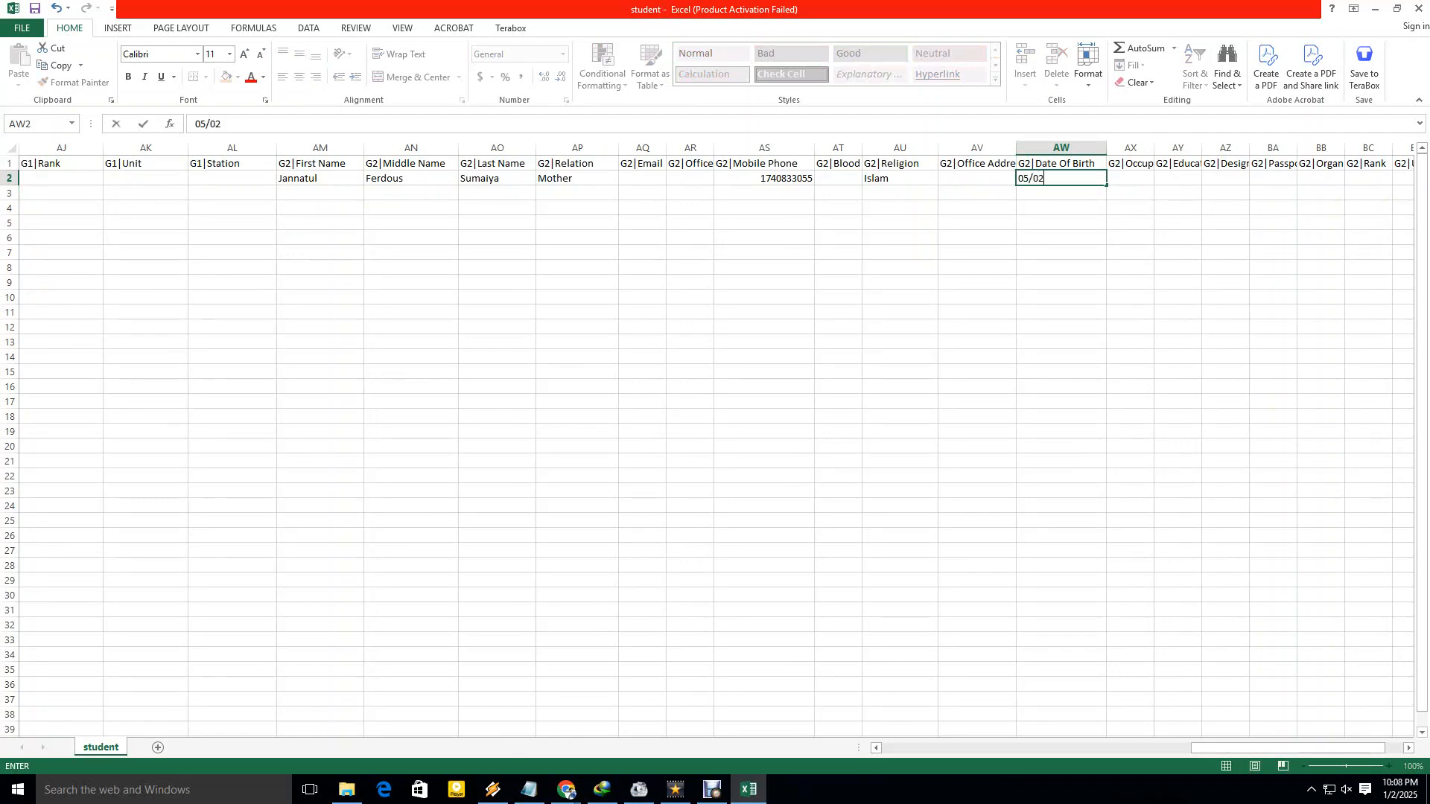
type("/1998")
left_click(1061, 237)
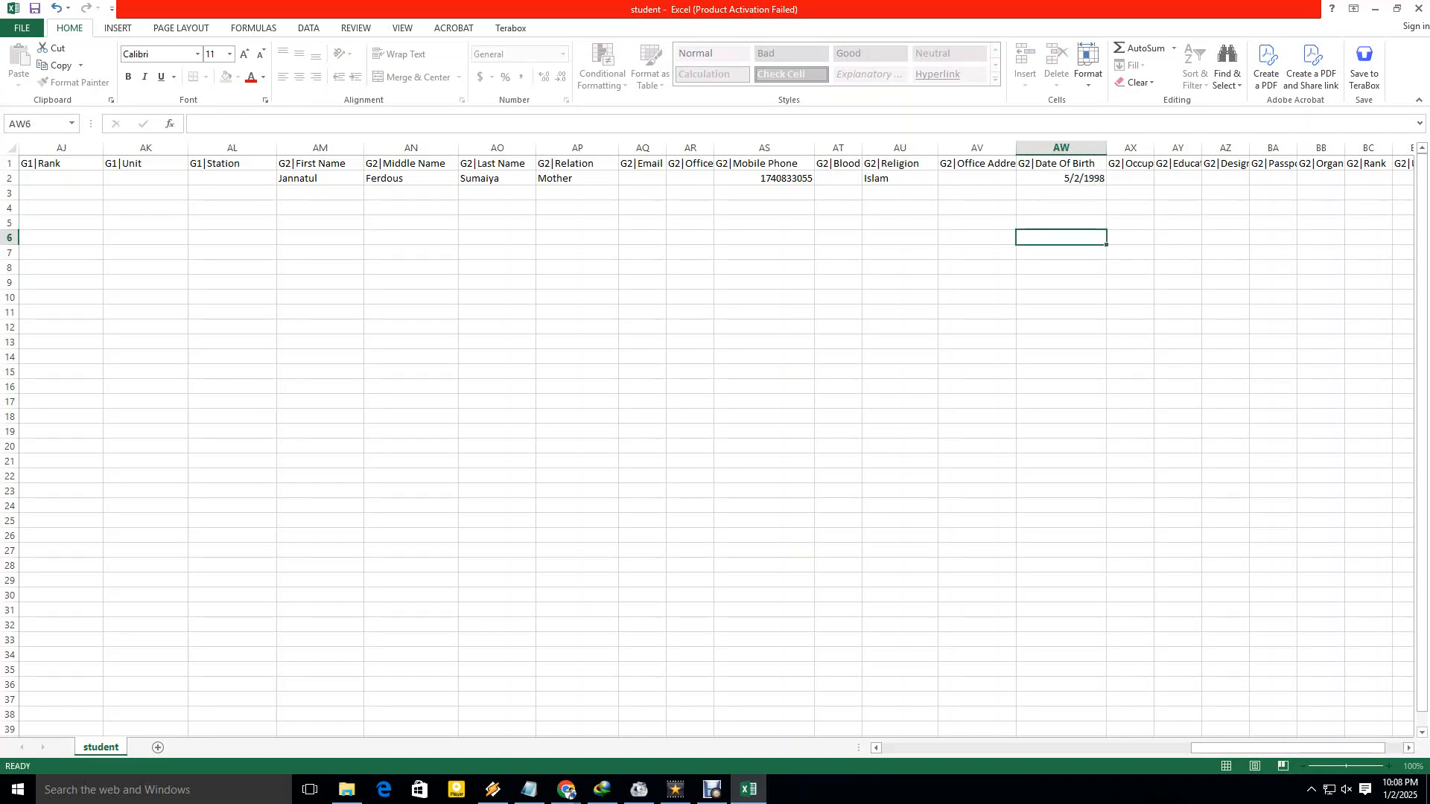
Widen the G2|Occupation column, enter Housewife, and widen the G2|Designation column.
left_click(1130, 179)
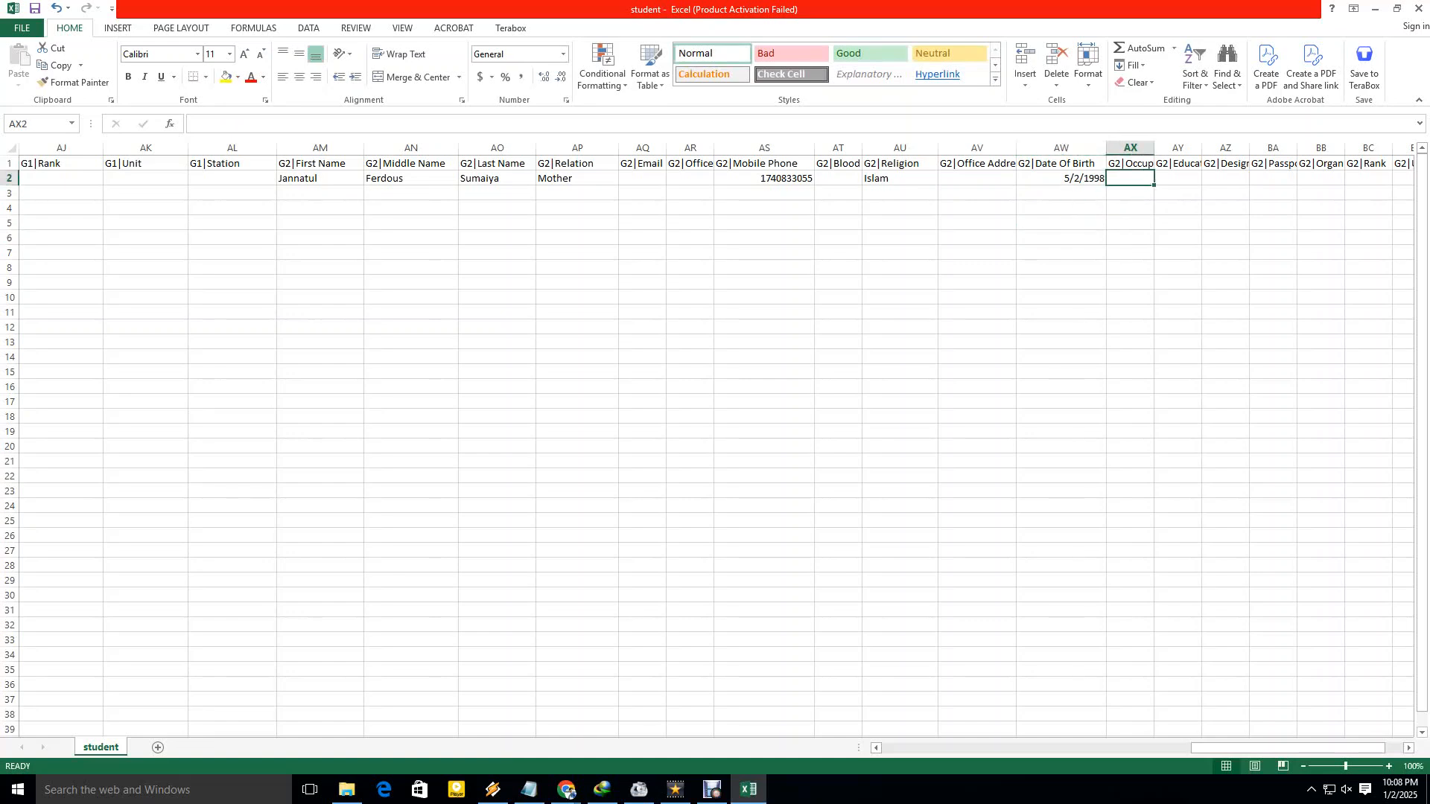
left_click_drag(1153, 148, 1215, 148)
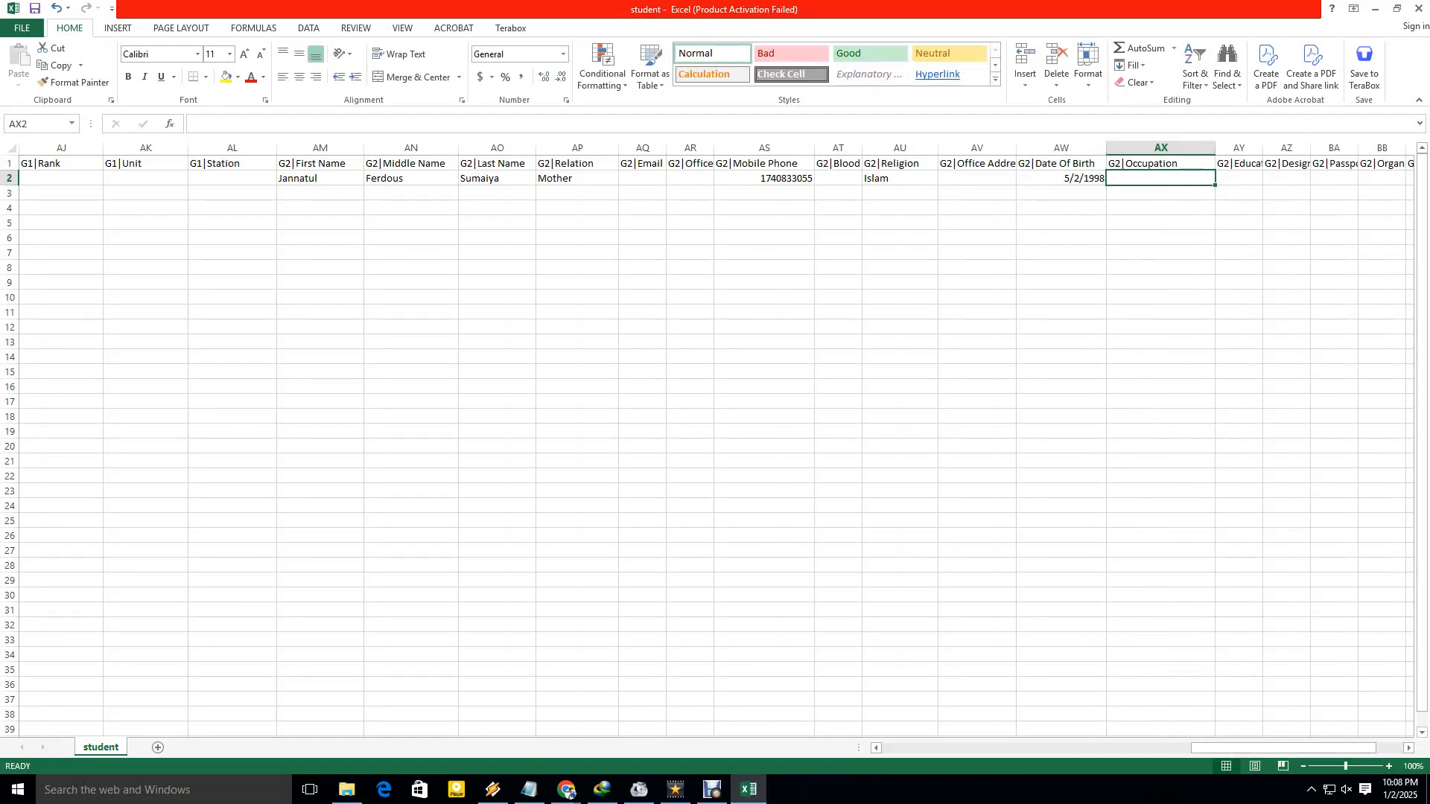
type("H")
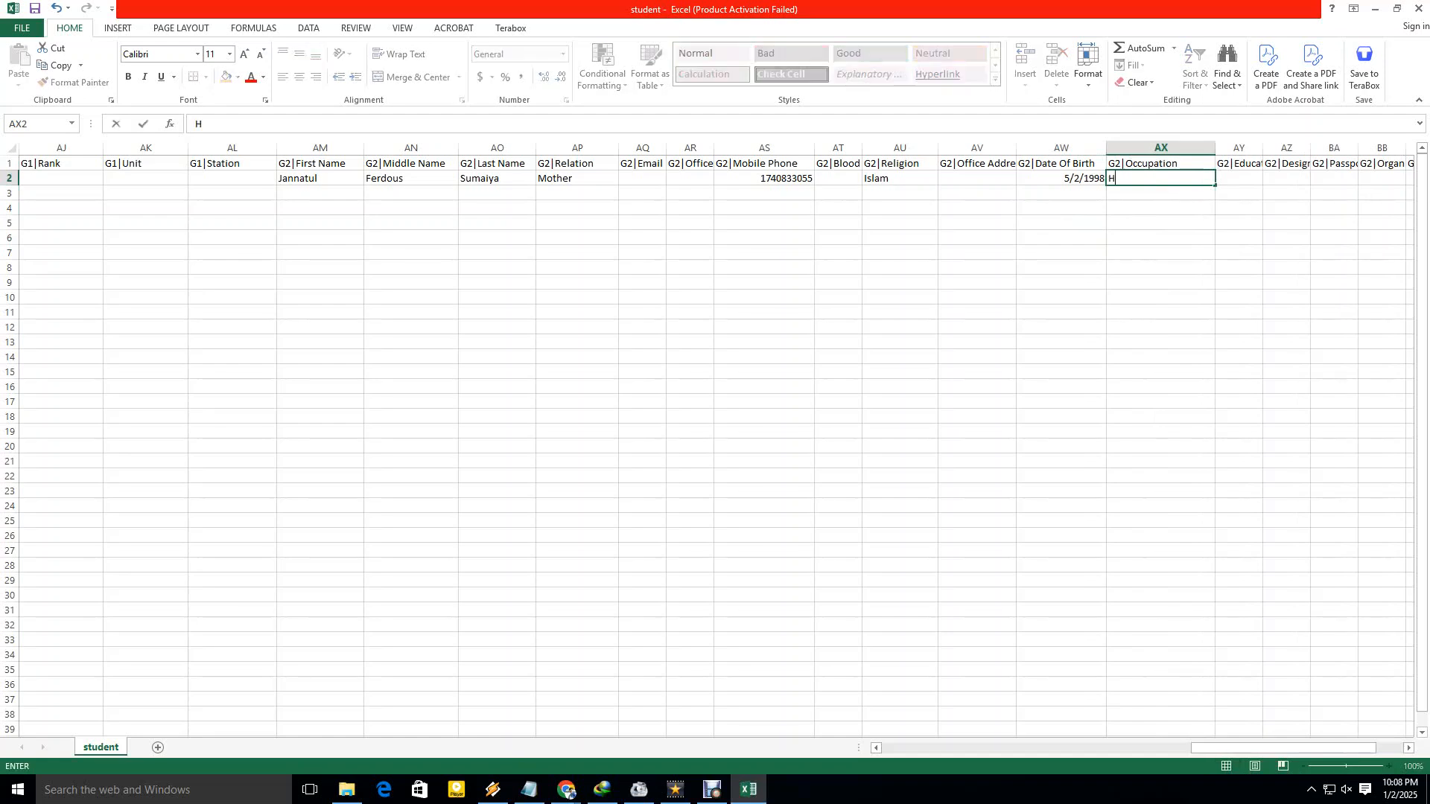
type("ousewife")
key("Tab")
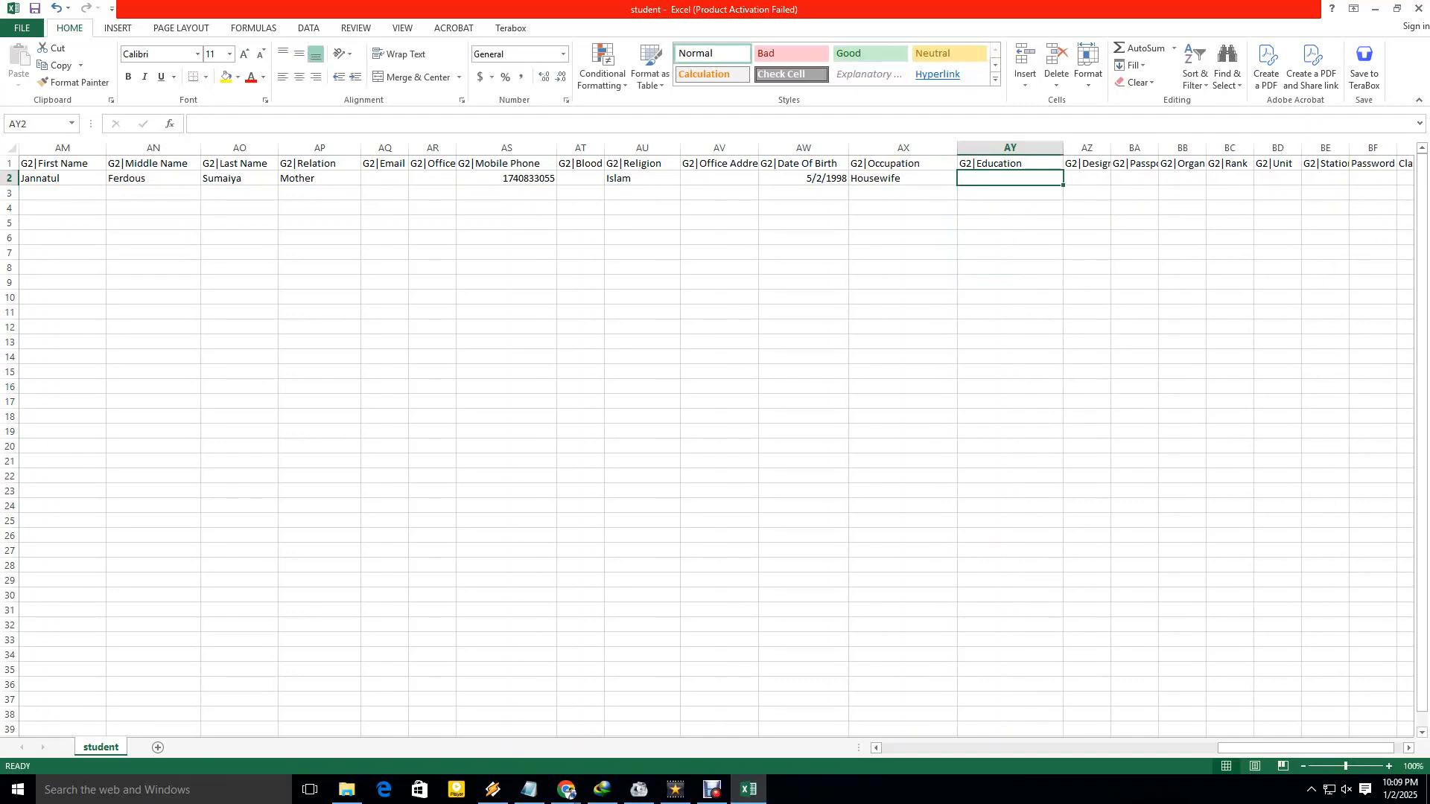
left_click_drag(1111, 147, 1143, 147)
left_click_drag(1303, 749, 1312, 748)
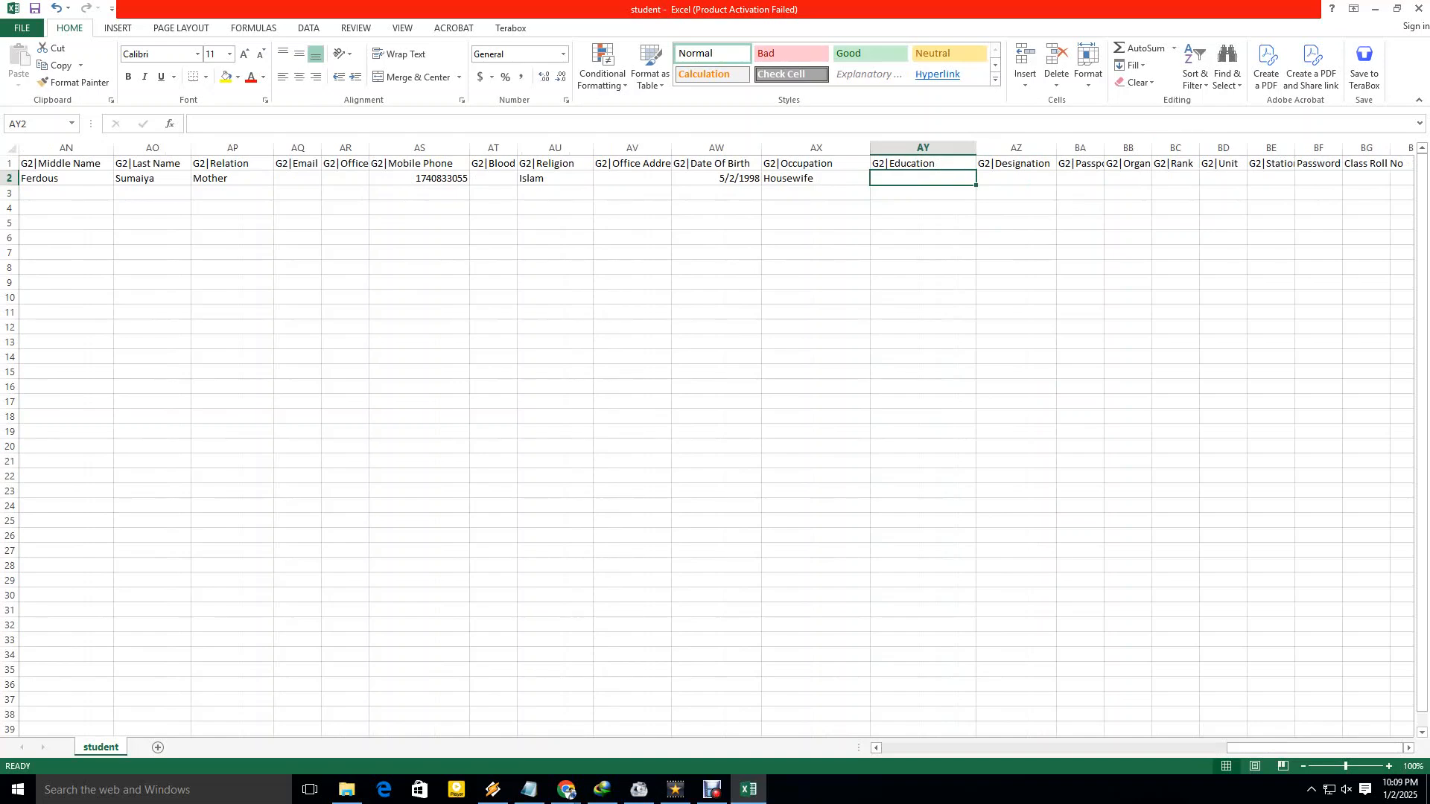
Move along the headers to G2|Station, widen it, and return to the Password cell in row 2.
key("Right")
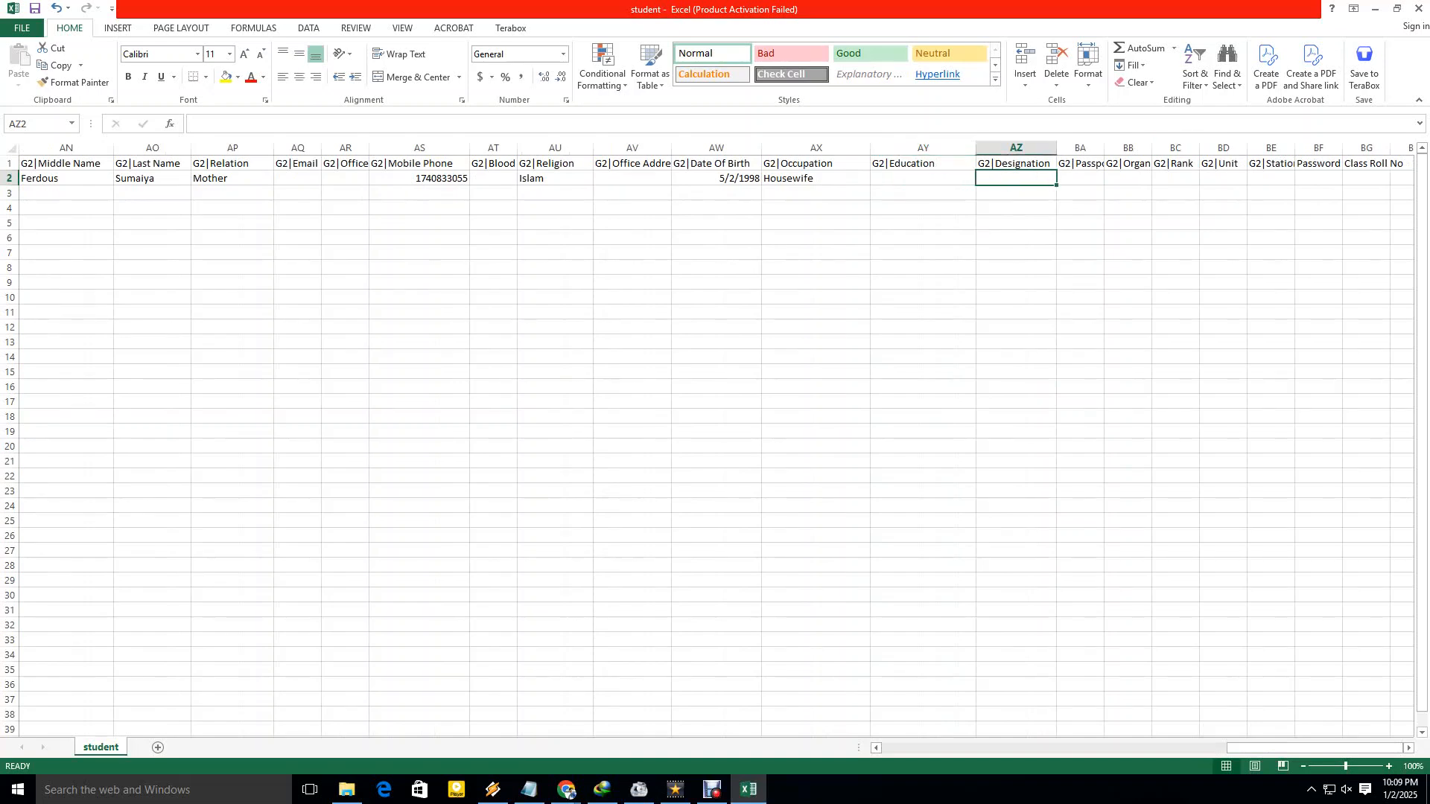
key("shift+Right")
key("shift+Right")
key("shift+Right")
key("shift+Right")
key("shift+Right")
key("shift+Right")
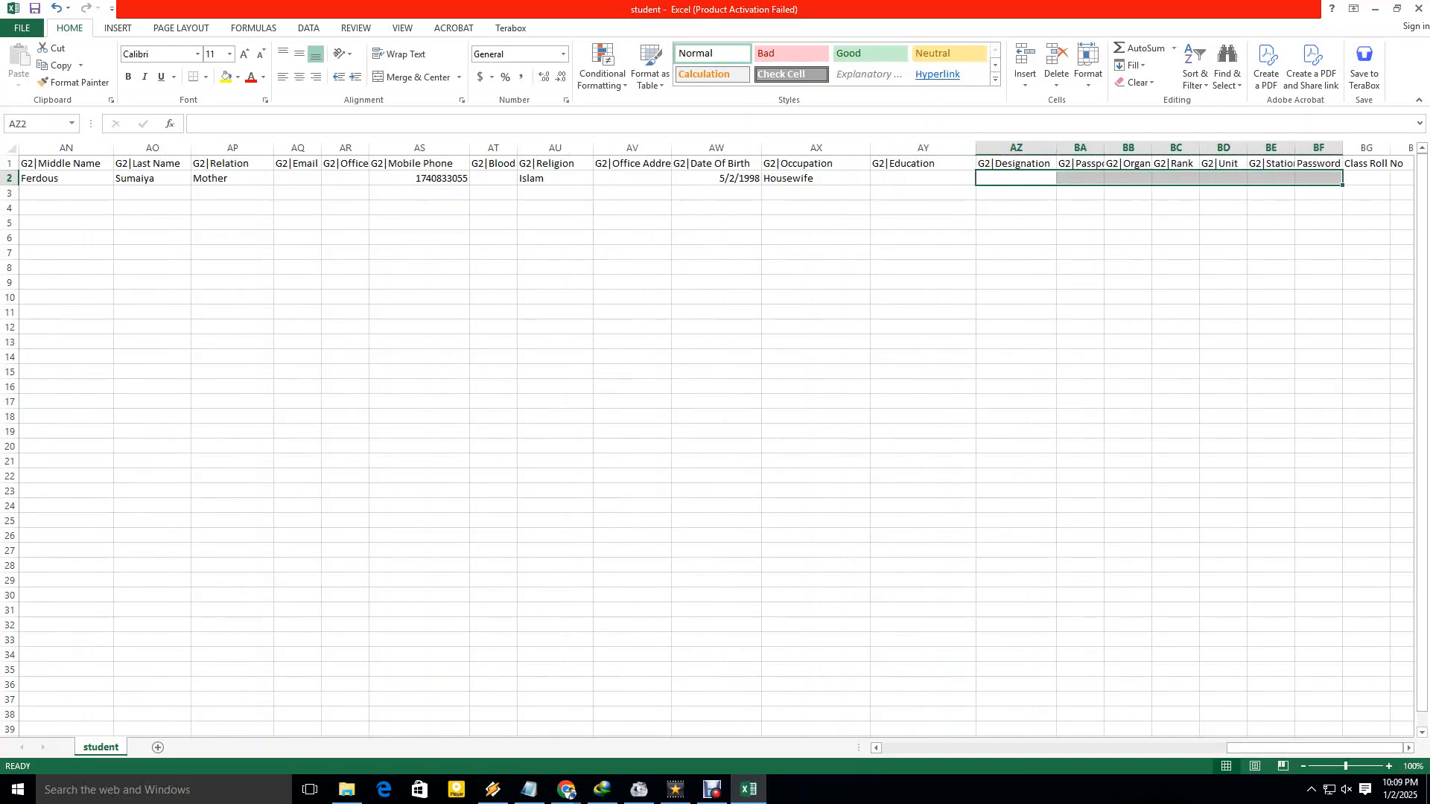
left_click(1080, 163)
key("Right")
key("Right")
key("Right")
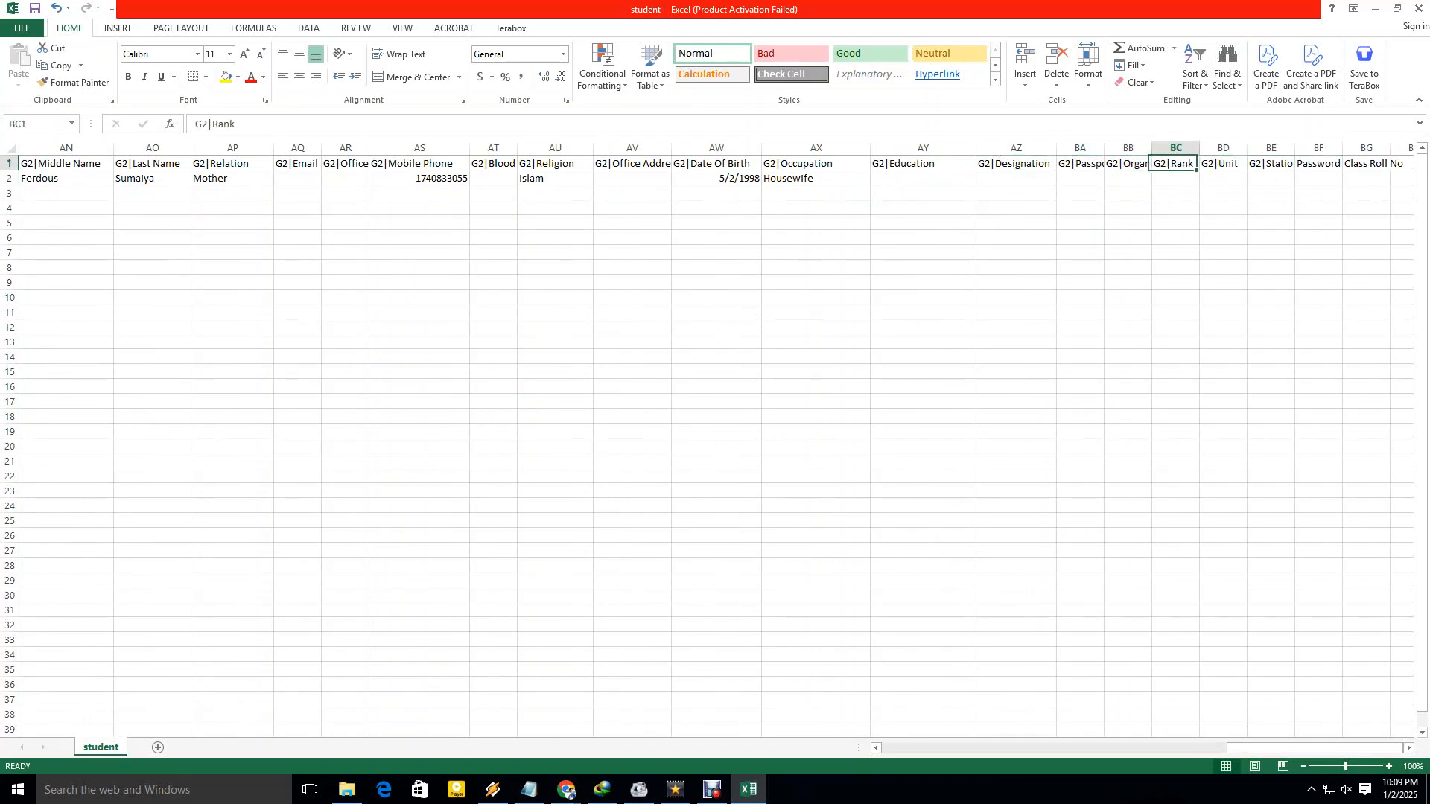
key("Right")
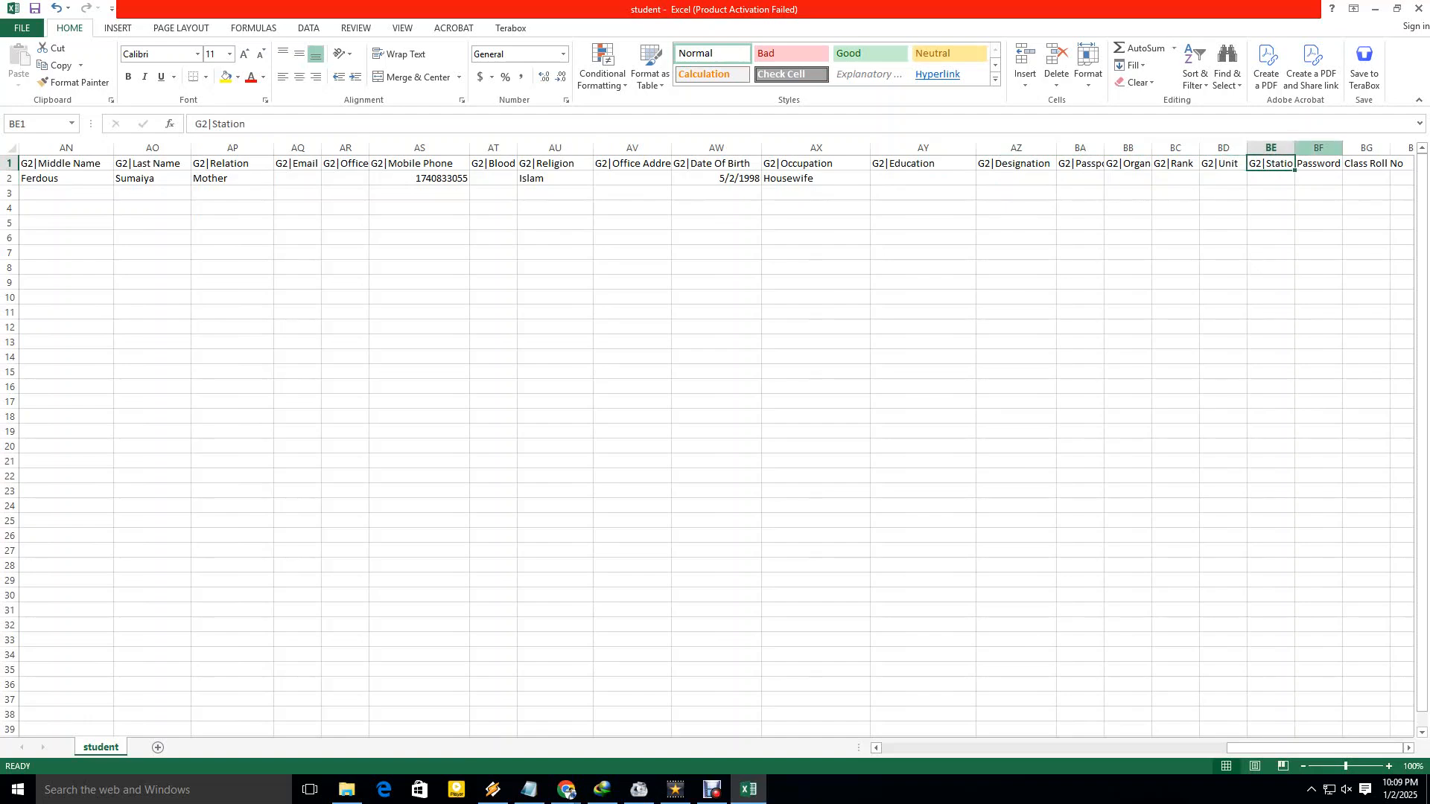
left_click_drag(1294, 147, 1312, 147)
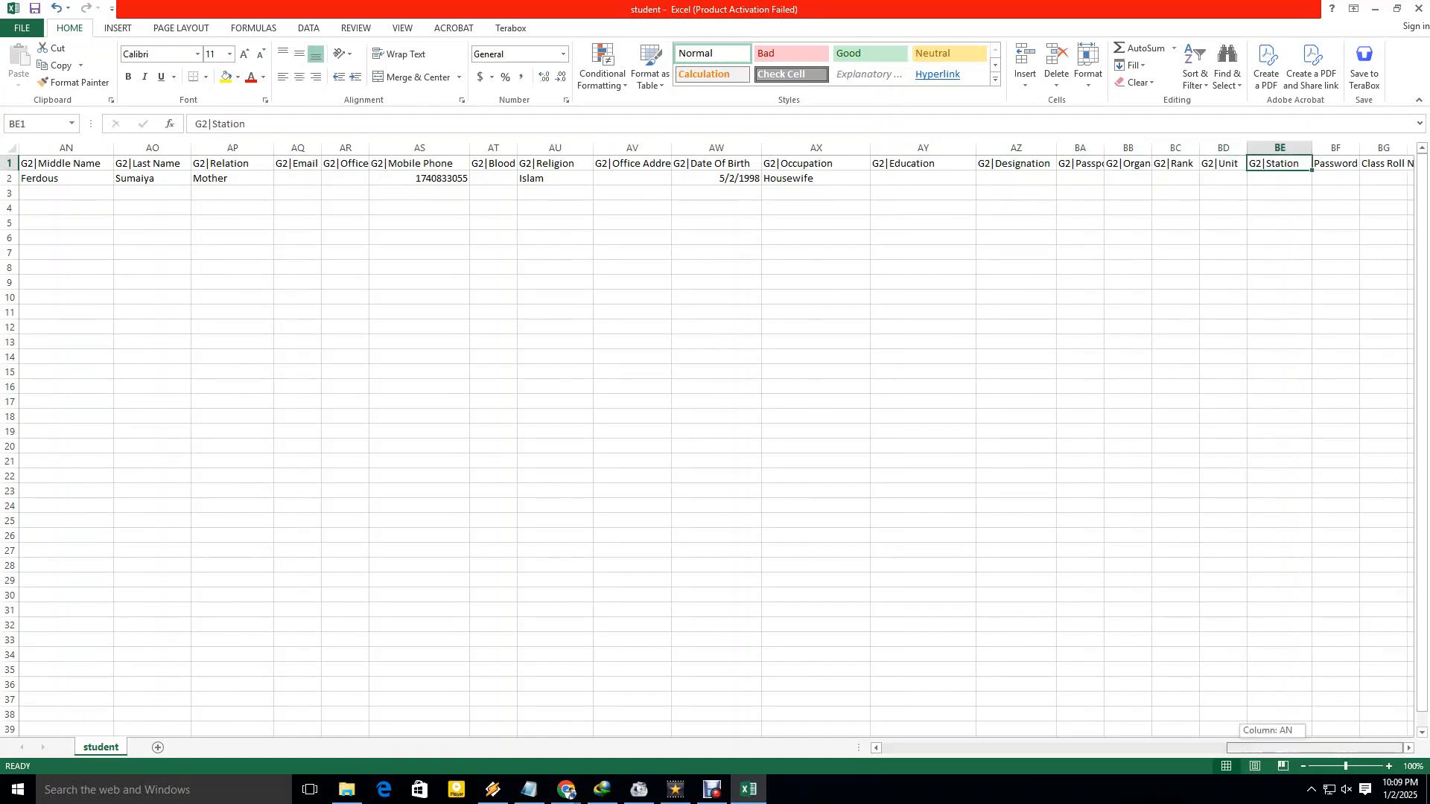
left_click(1335, 177)
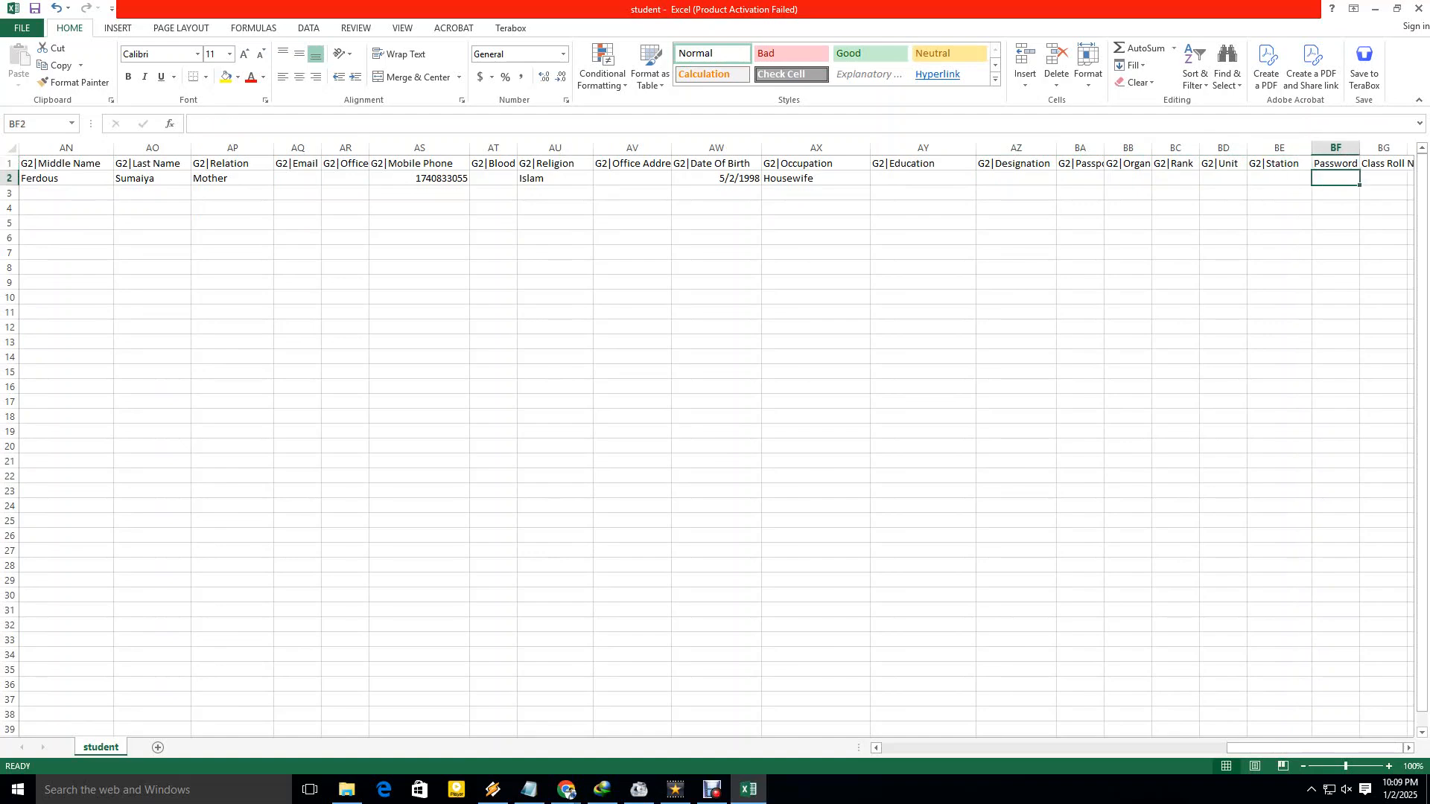
key("Right")
key("Right")
key("Right")
key("Right")
key("Right")
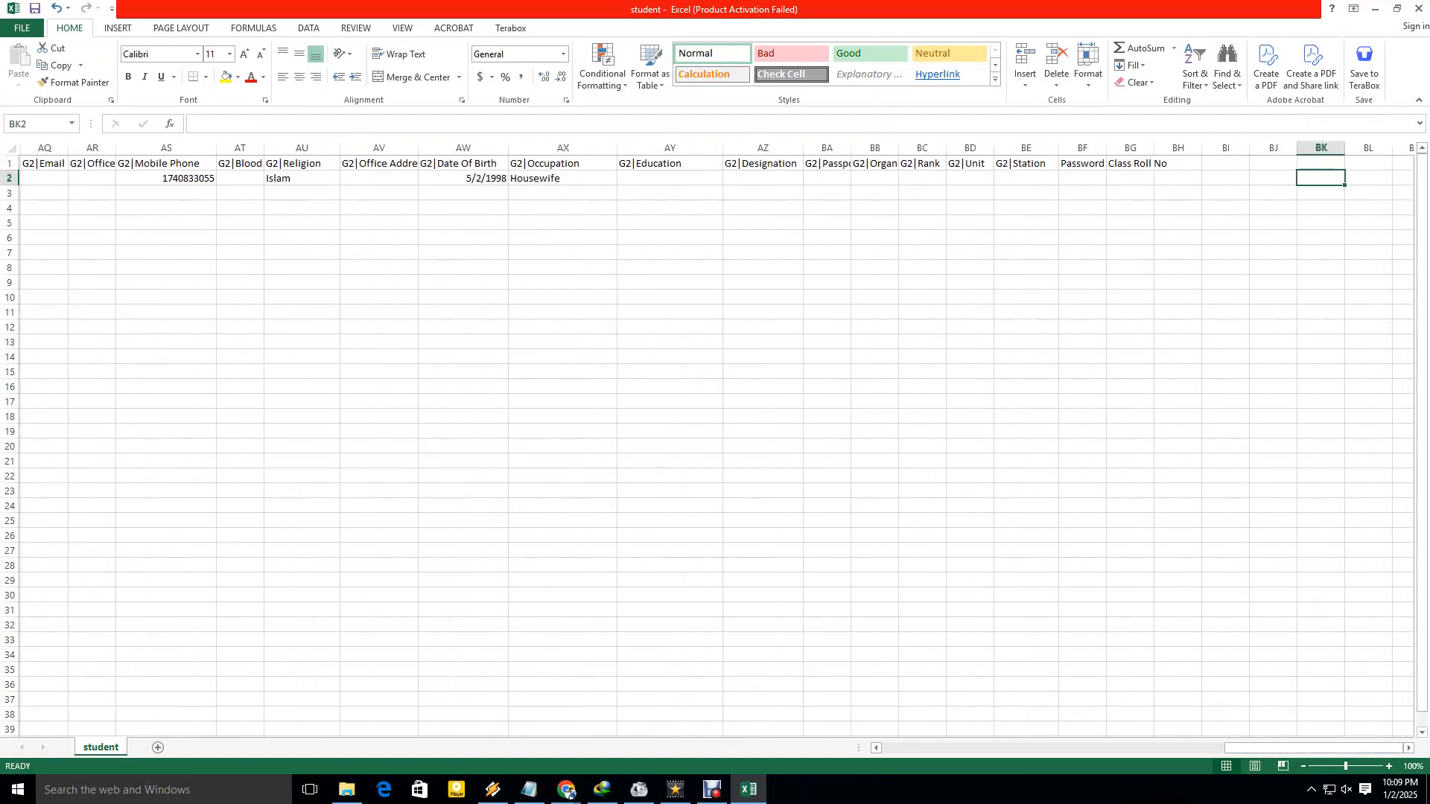
left_click(1081, 178)
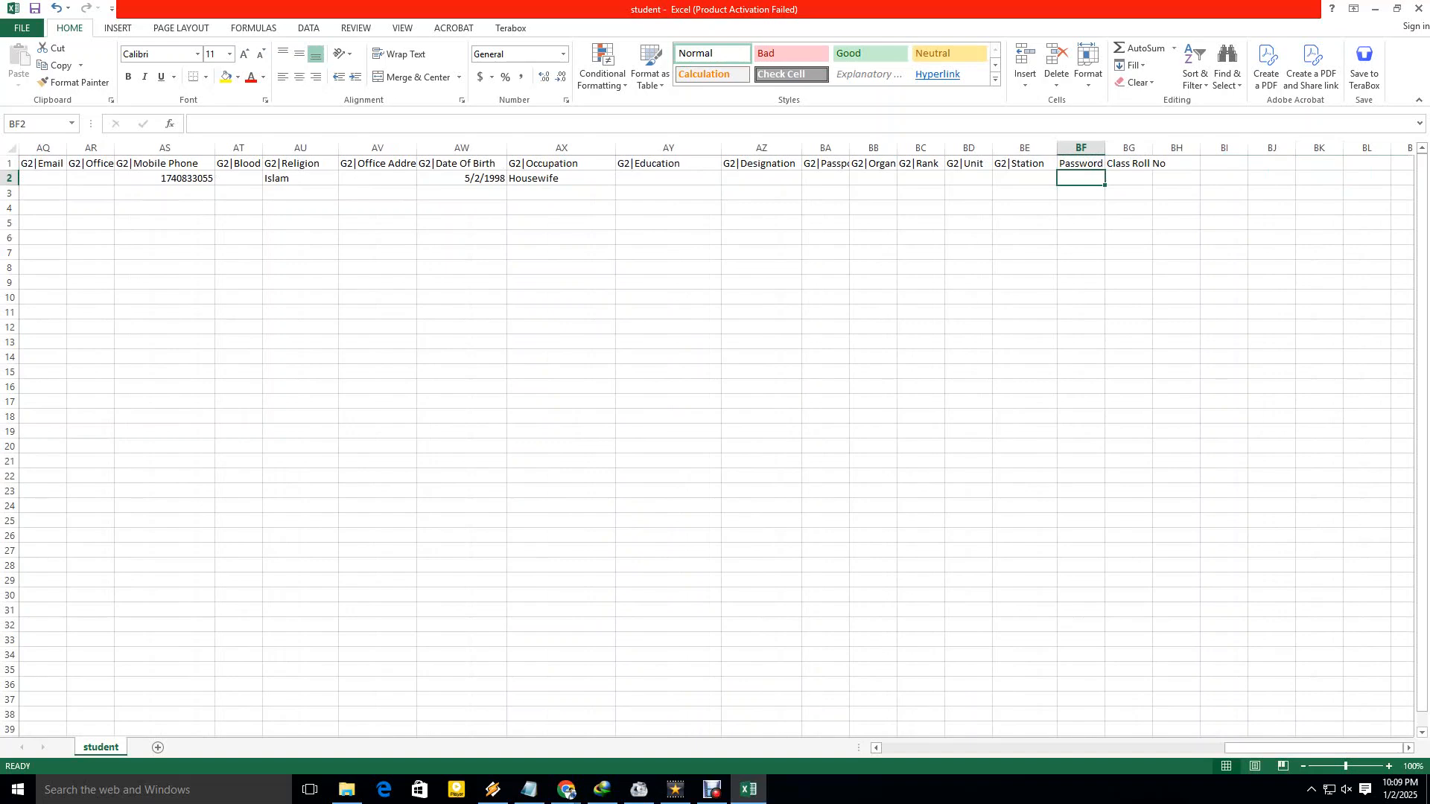
Enter the student's password and Class Roll No 01, then scroll back to column A.
type("123456")
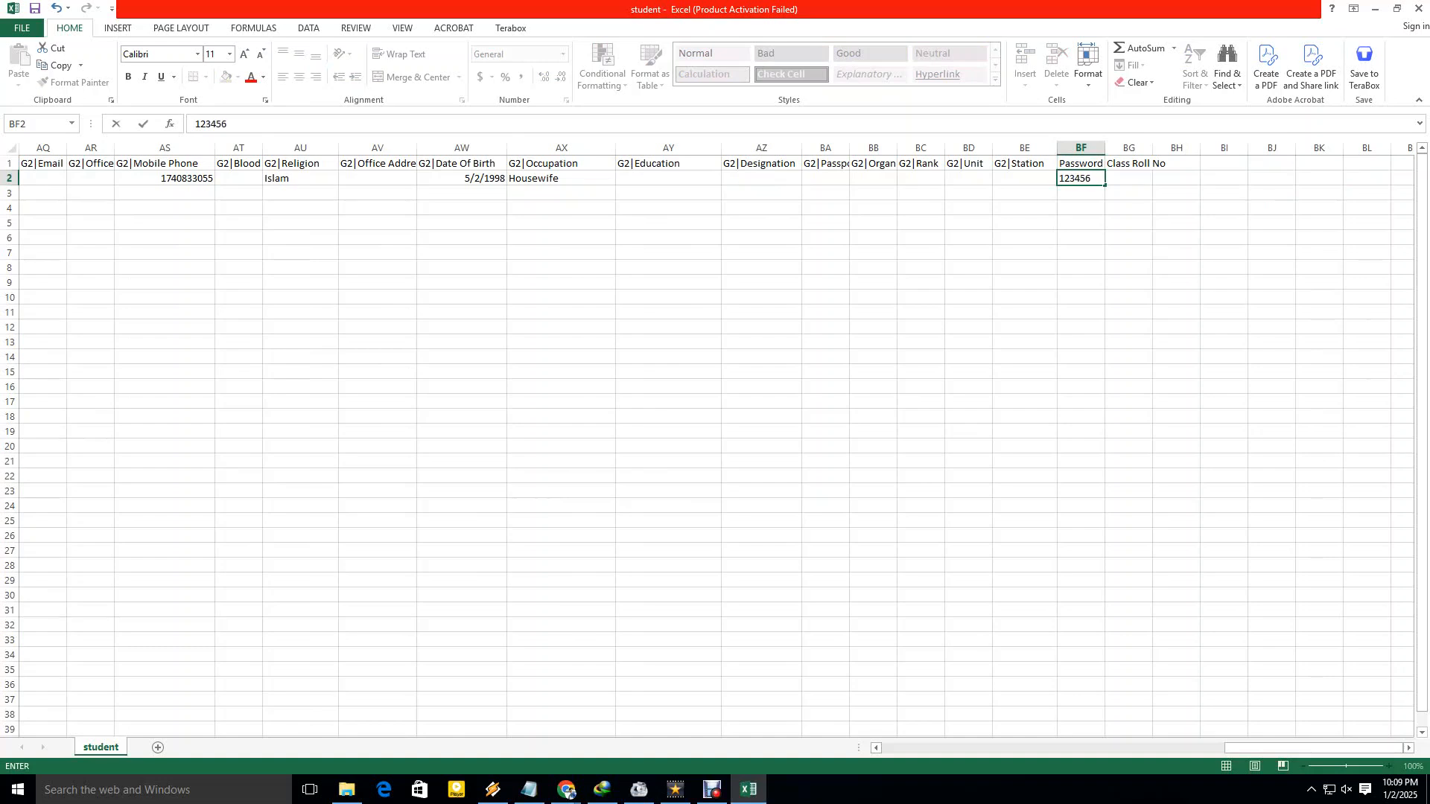
left_click(1128, 237)
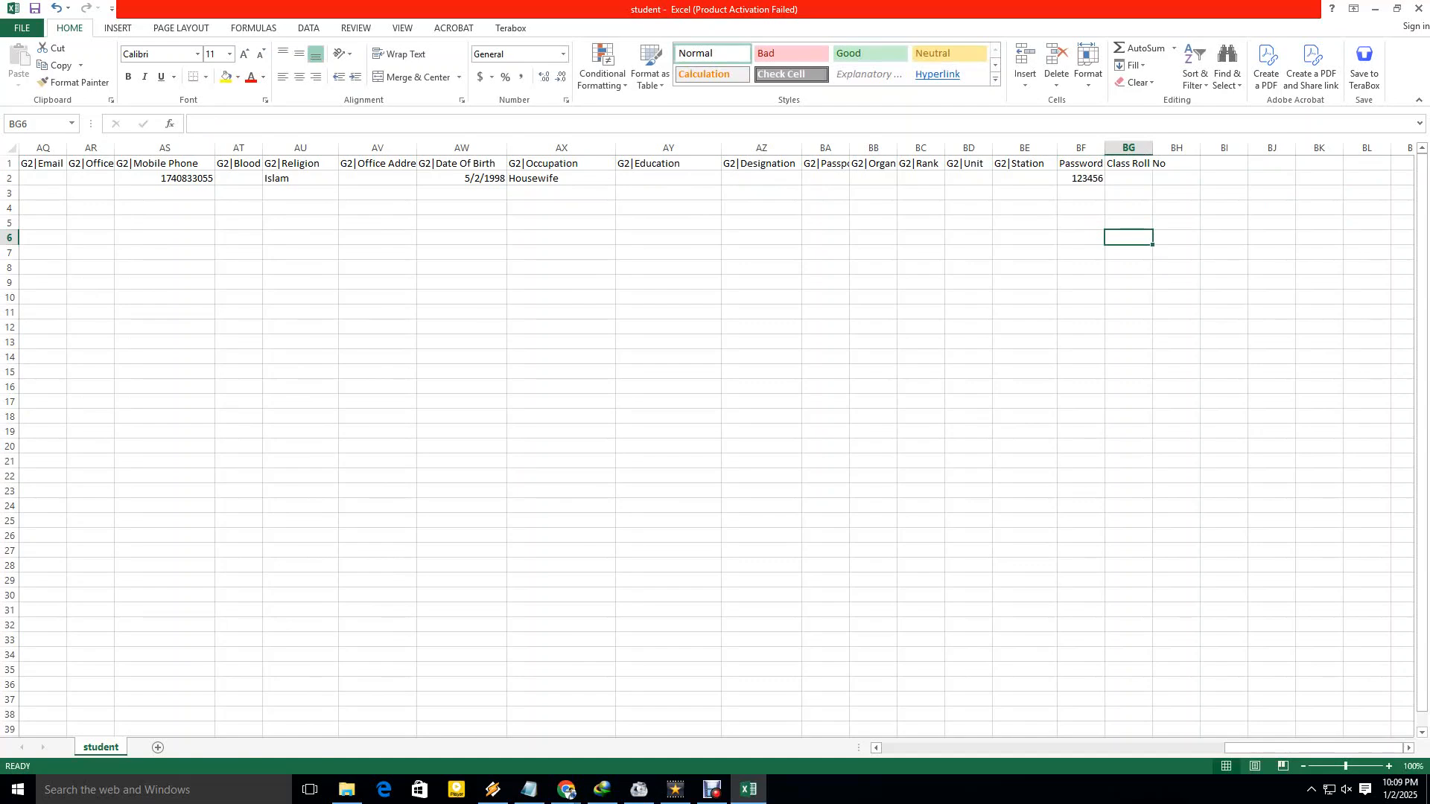
key("Up")
key("Up")
key("Up")
key("Up")
type("01")
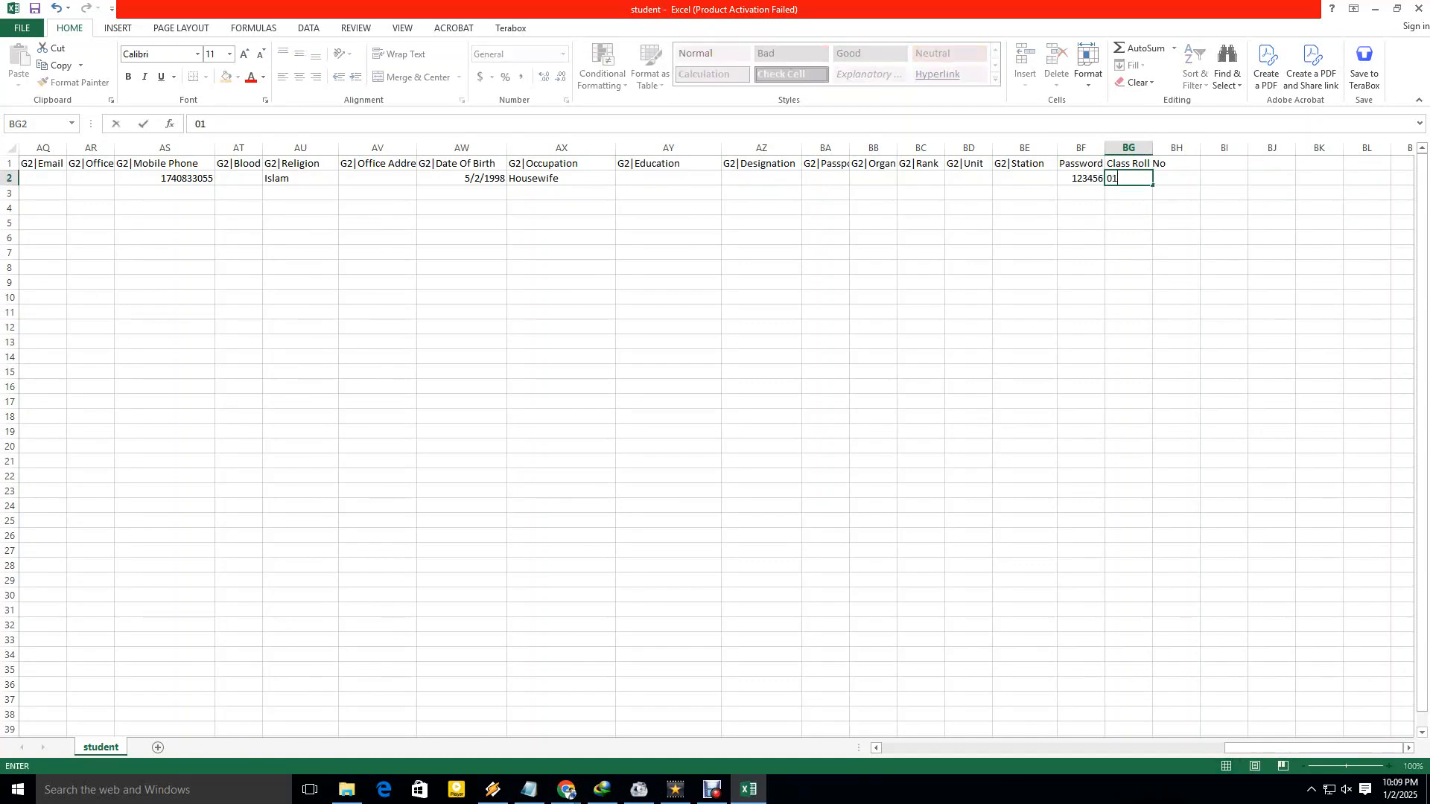
left_click(1223, 252)
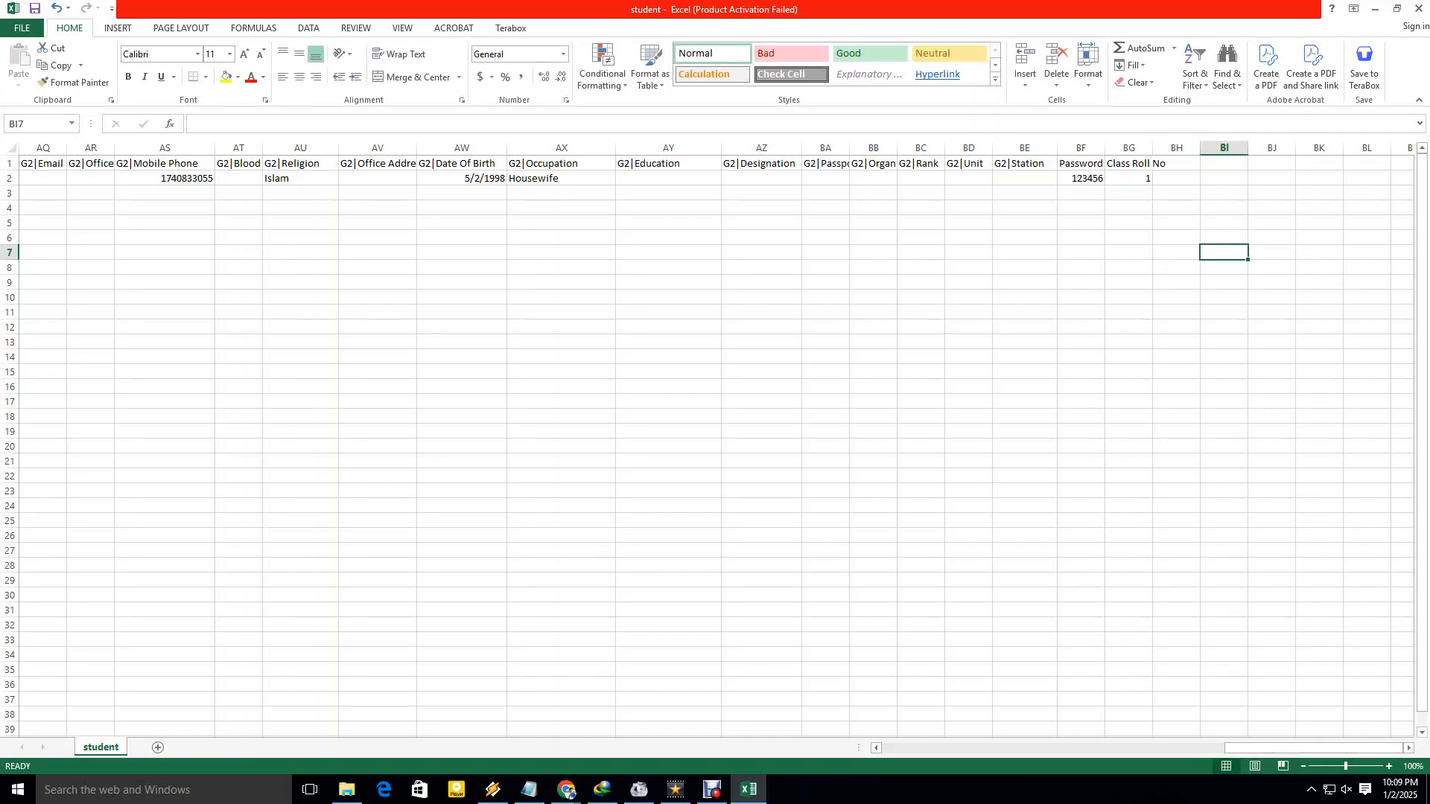
left_click(1176, 147)
left_click(1081, 237)
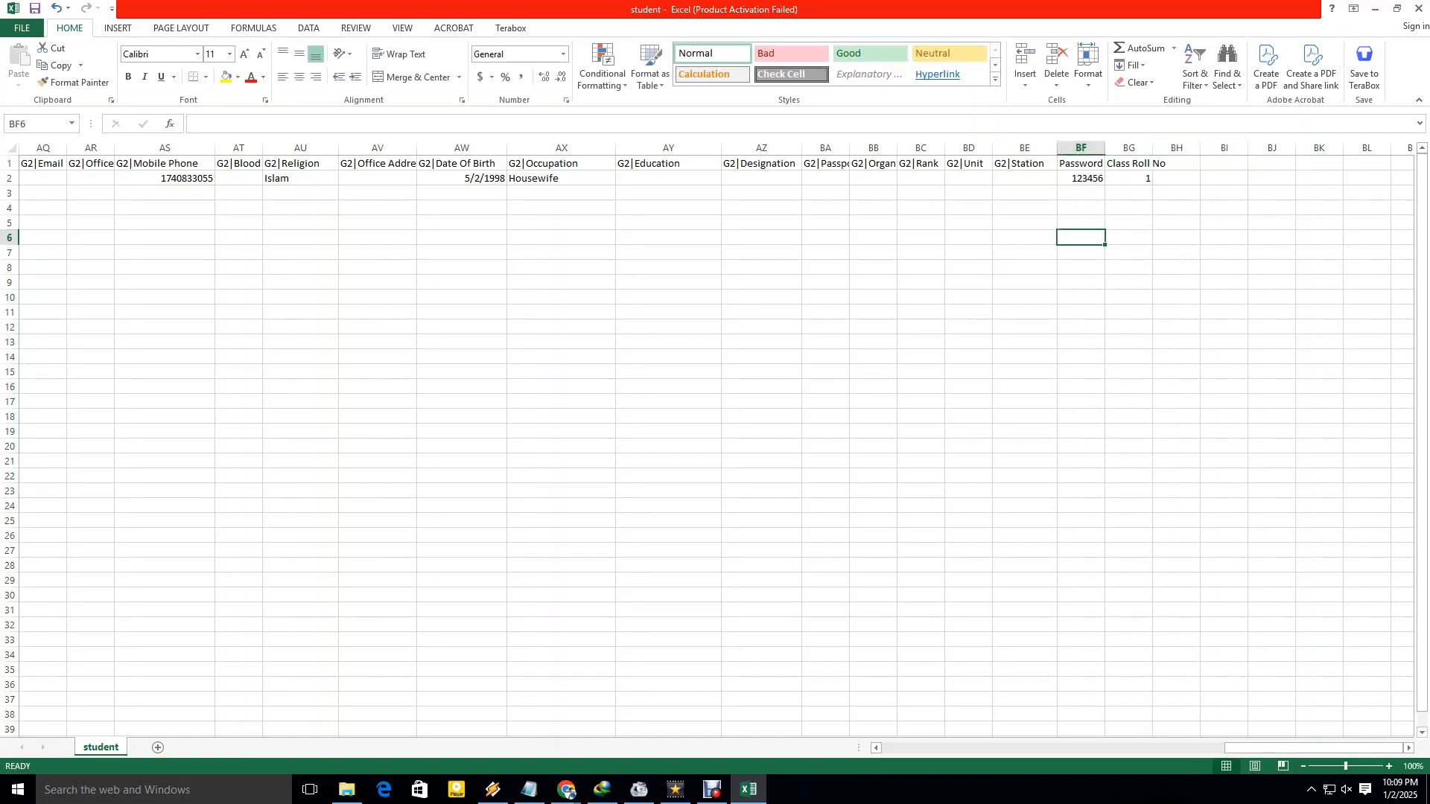
left_click_drag(1314, 747, 970, 748)
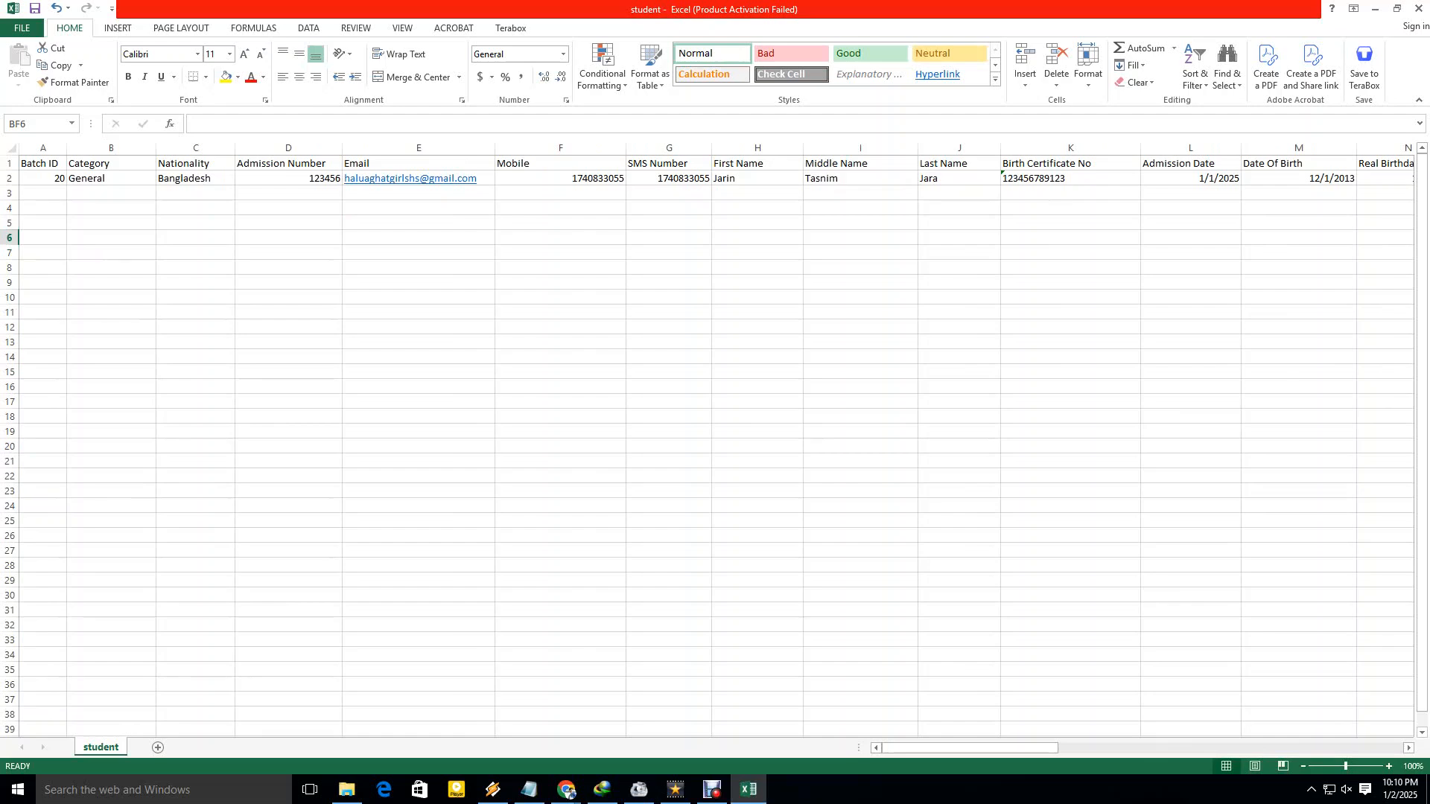
Check the student's Gender value and the first, middle and last names in row 2.
left_click_drag(968, 747, 1003, 748)
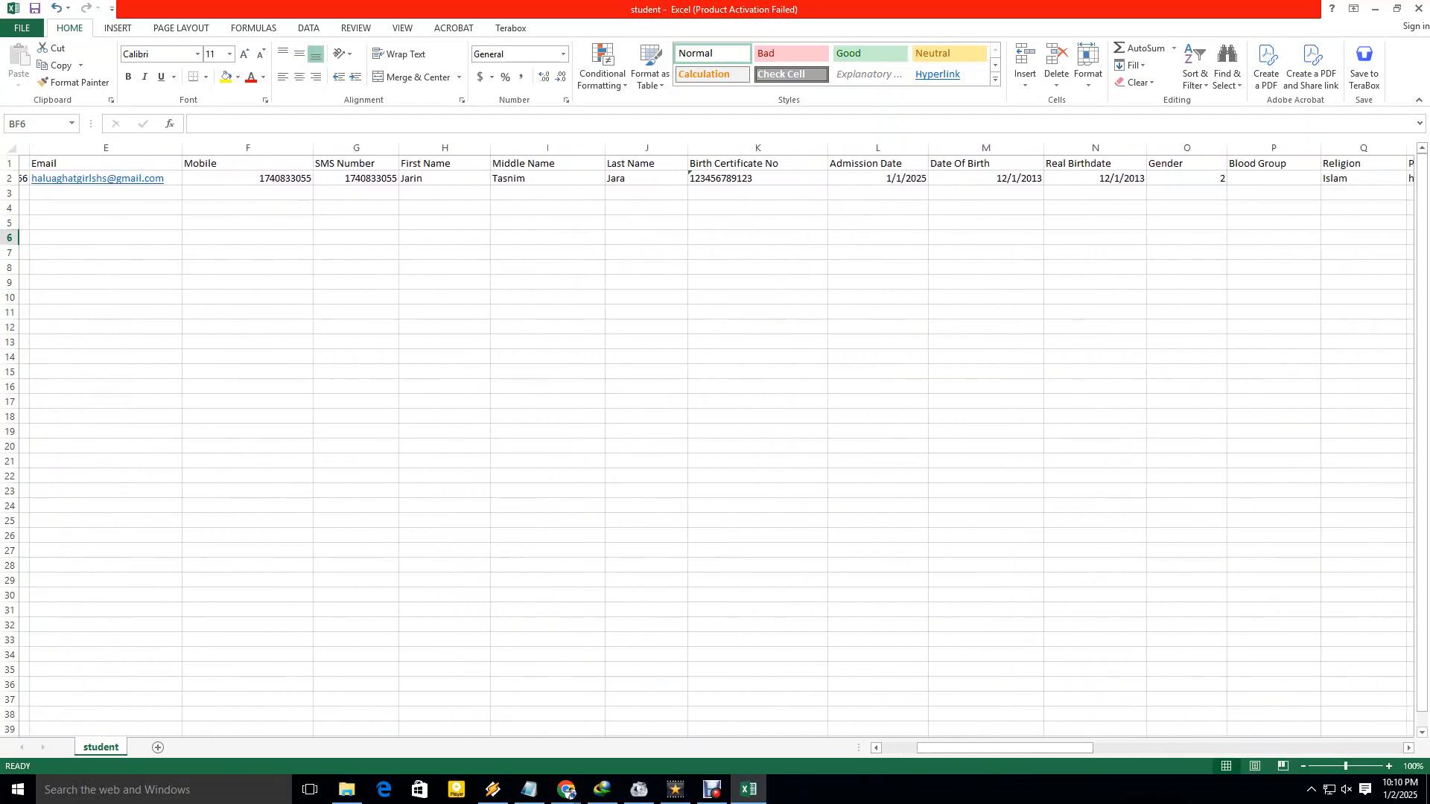
left_click(1175, 163)
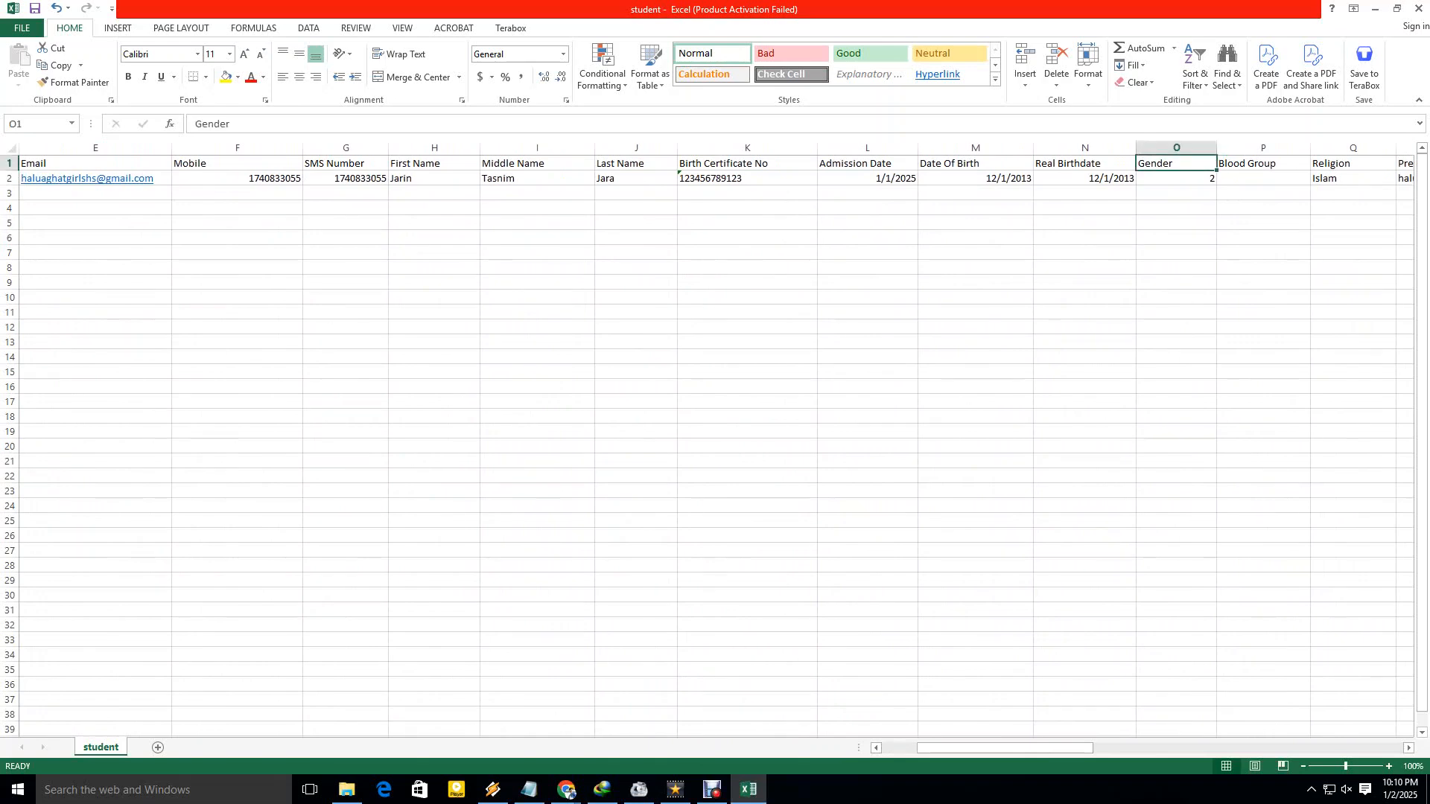
left_click(1176, 178)
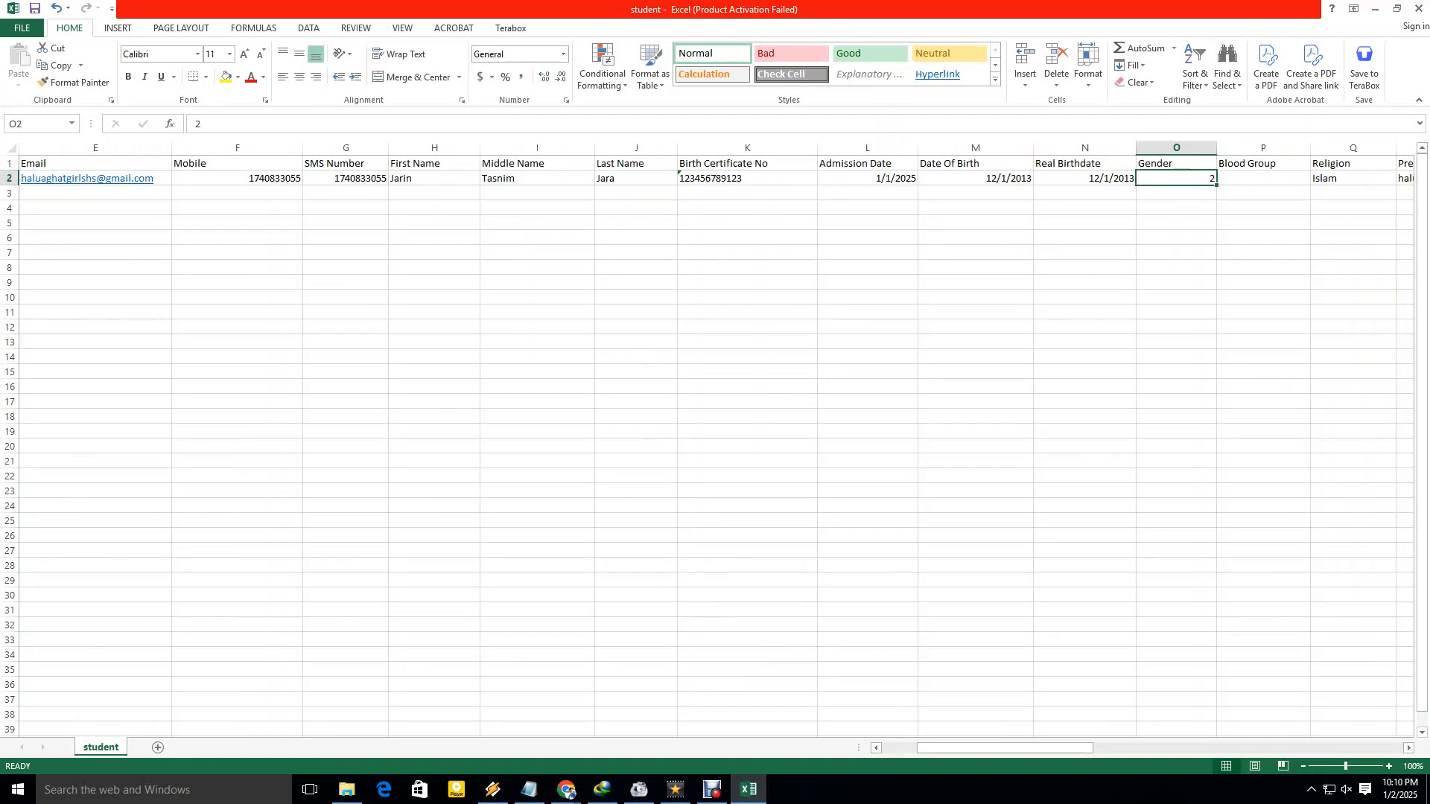
left_click_drag(636, 178, 435, 178)
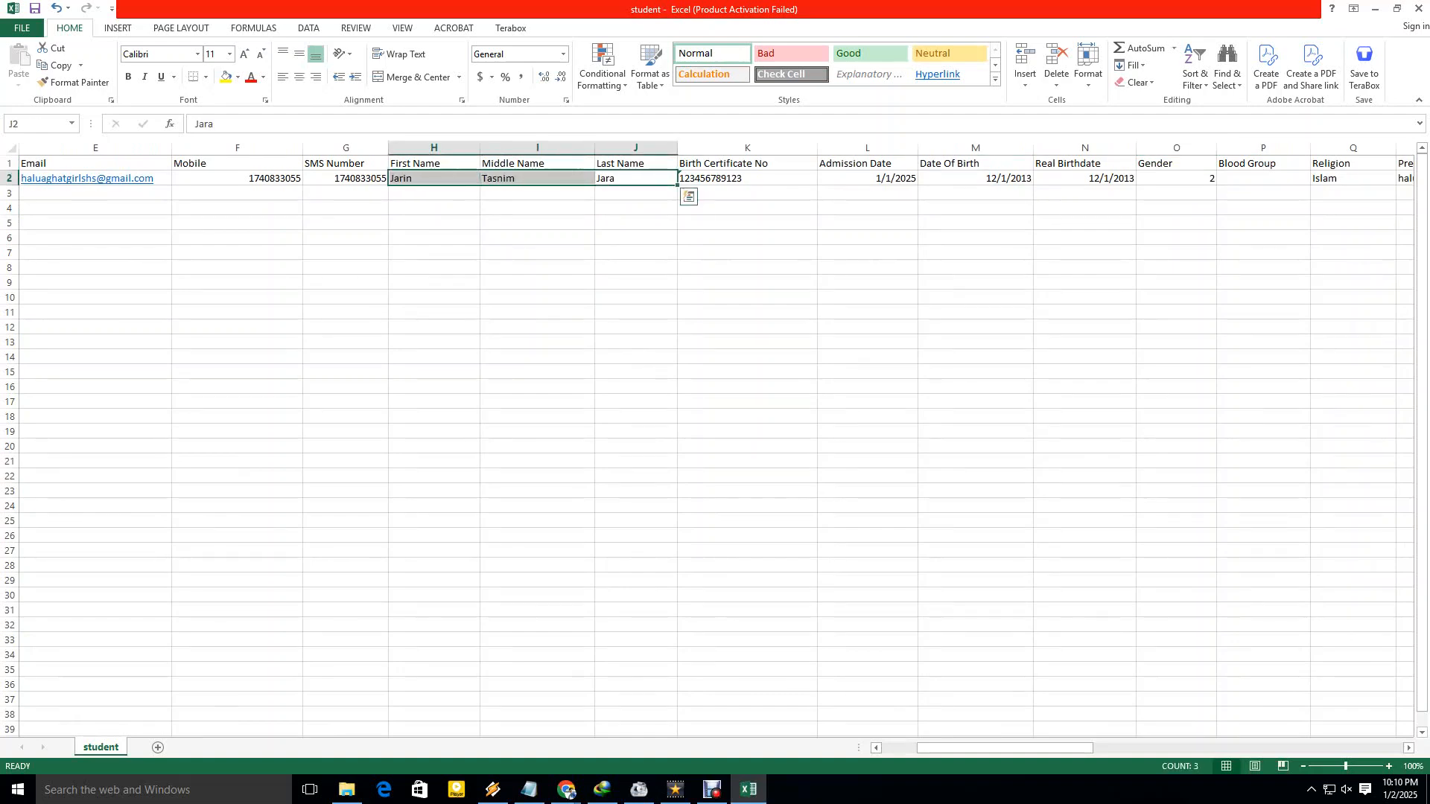
left_click_drag(1002, 748, 963, 747)
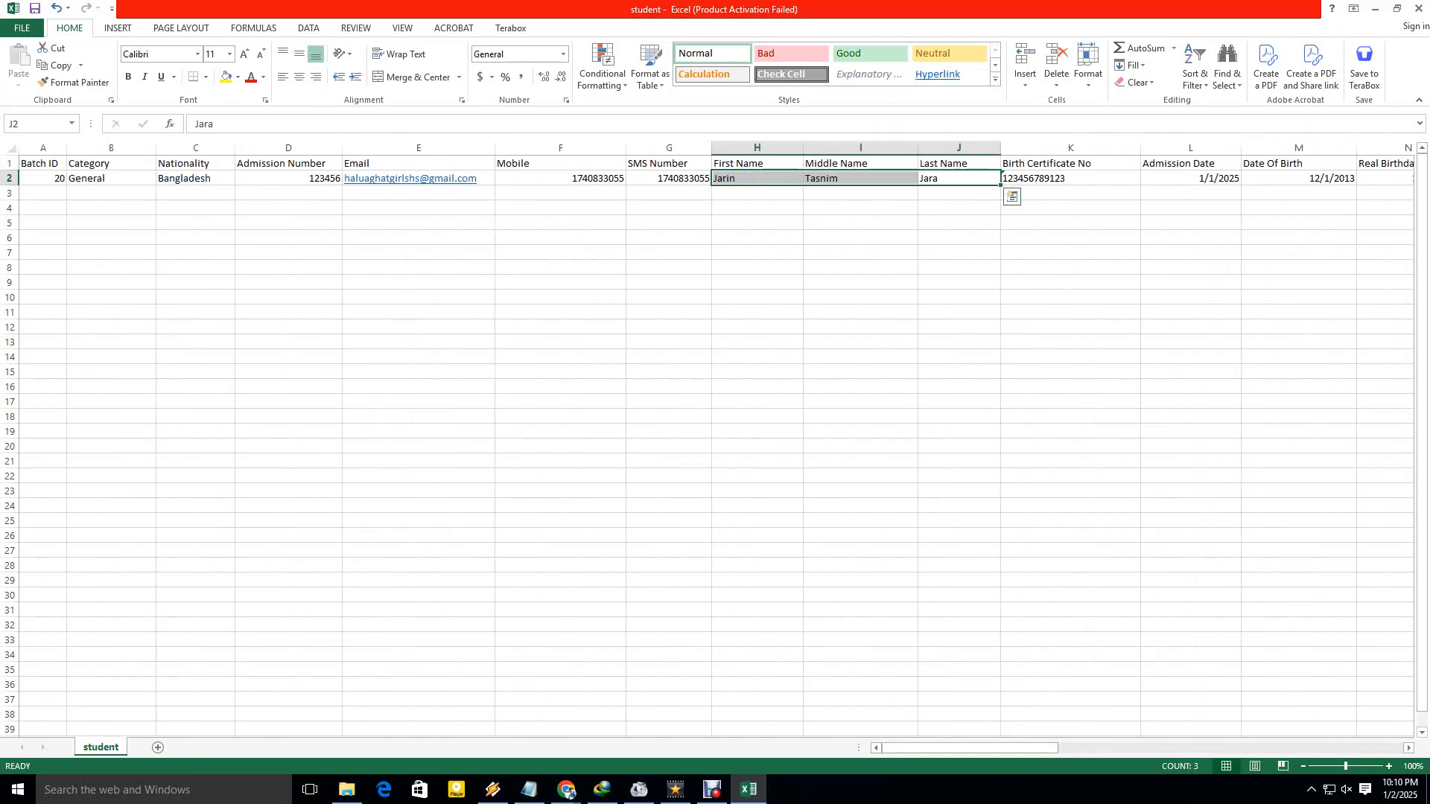
left_click(958, 185)
Review the names, Admission Number, Nationality Bangladesh, Category and Batch ID 20 cells.
left_click(757, 178)
left_click(860, 178)
left_click(958, 178)
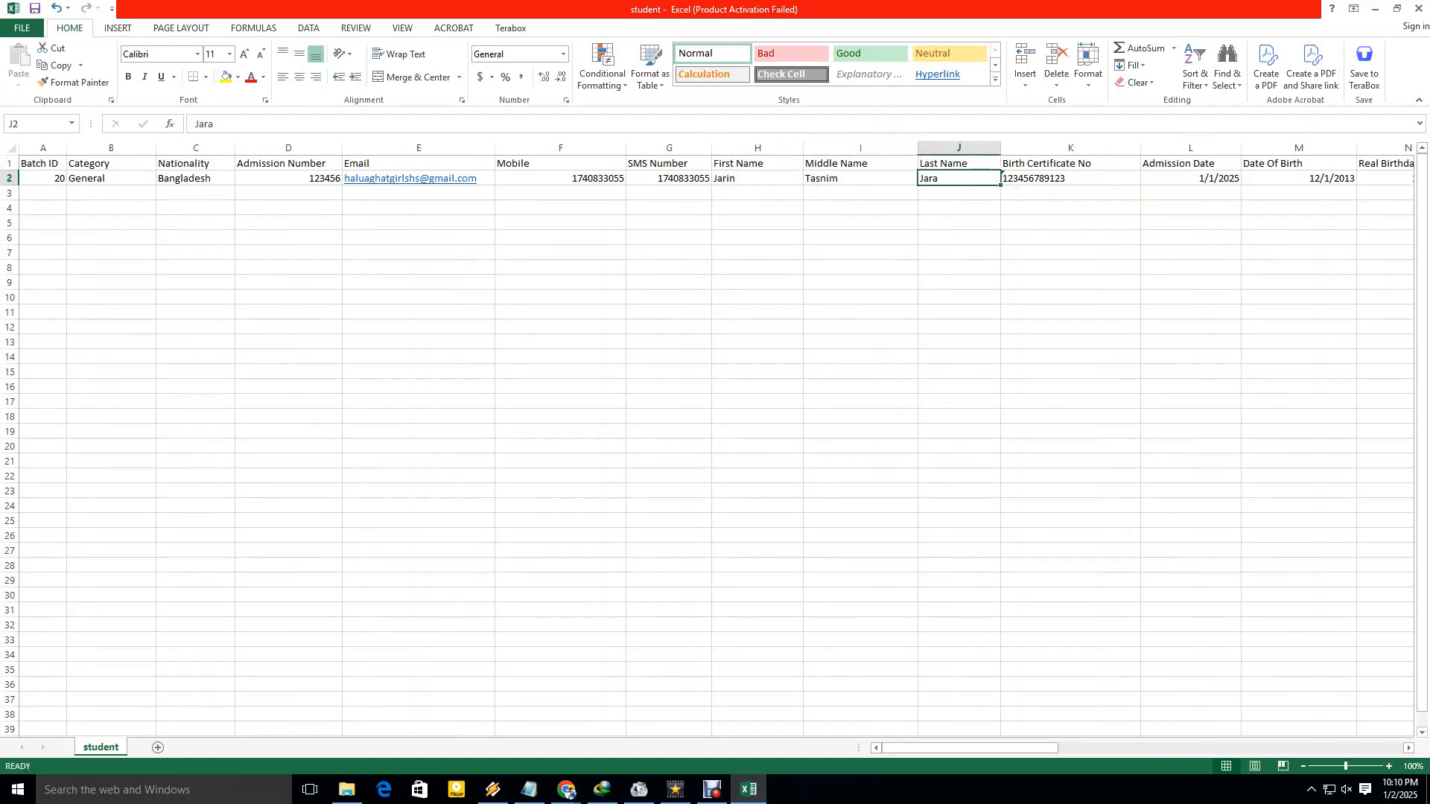
left_click(289, 179)
left_click(195, 179)
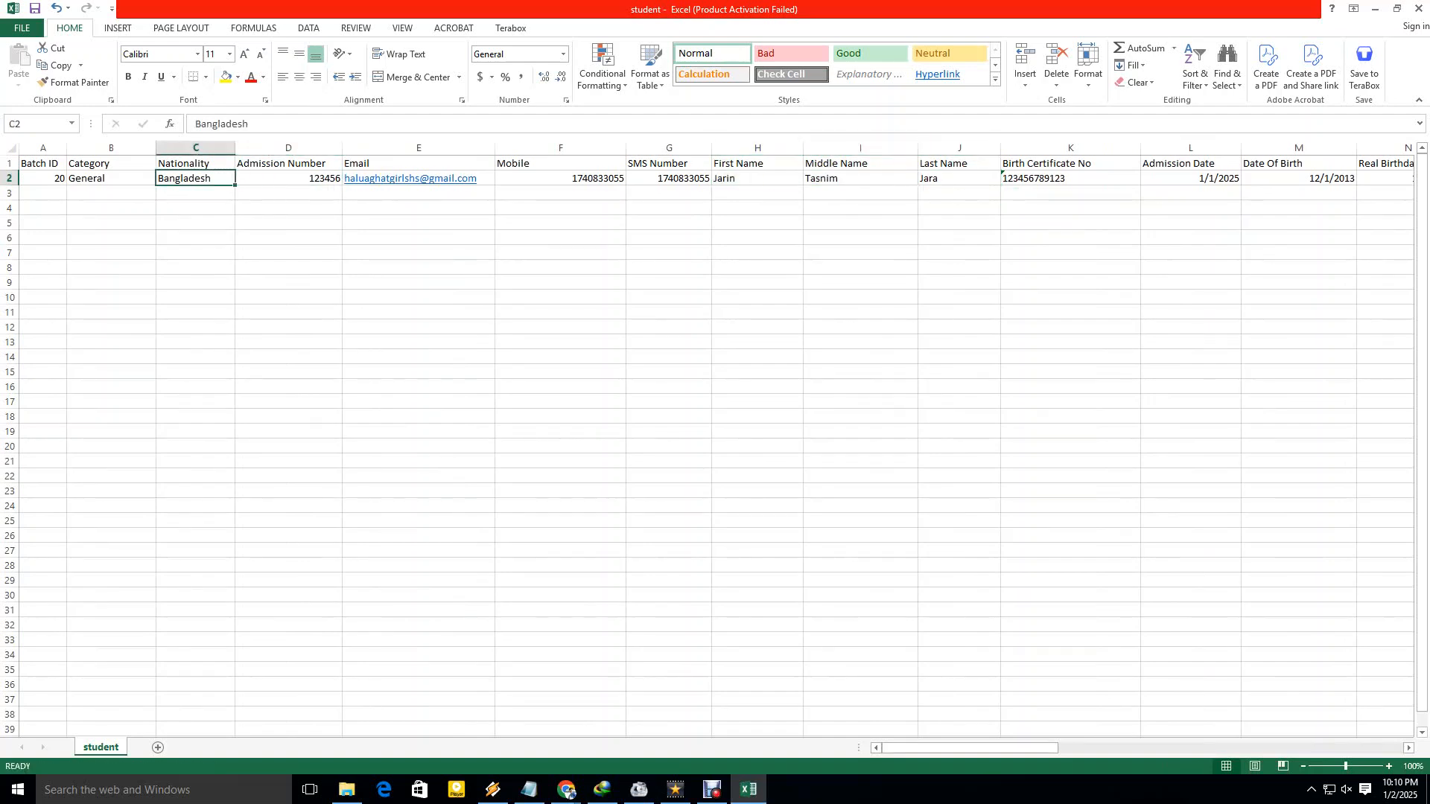
left_click(111, 178)
left_click(44, 178)
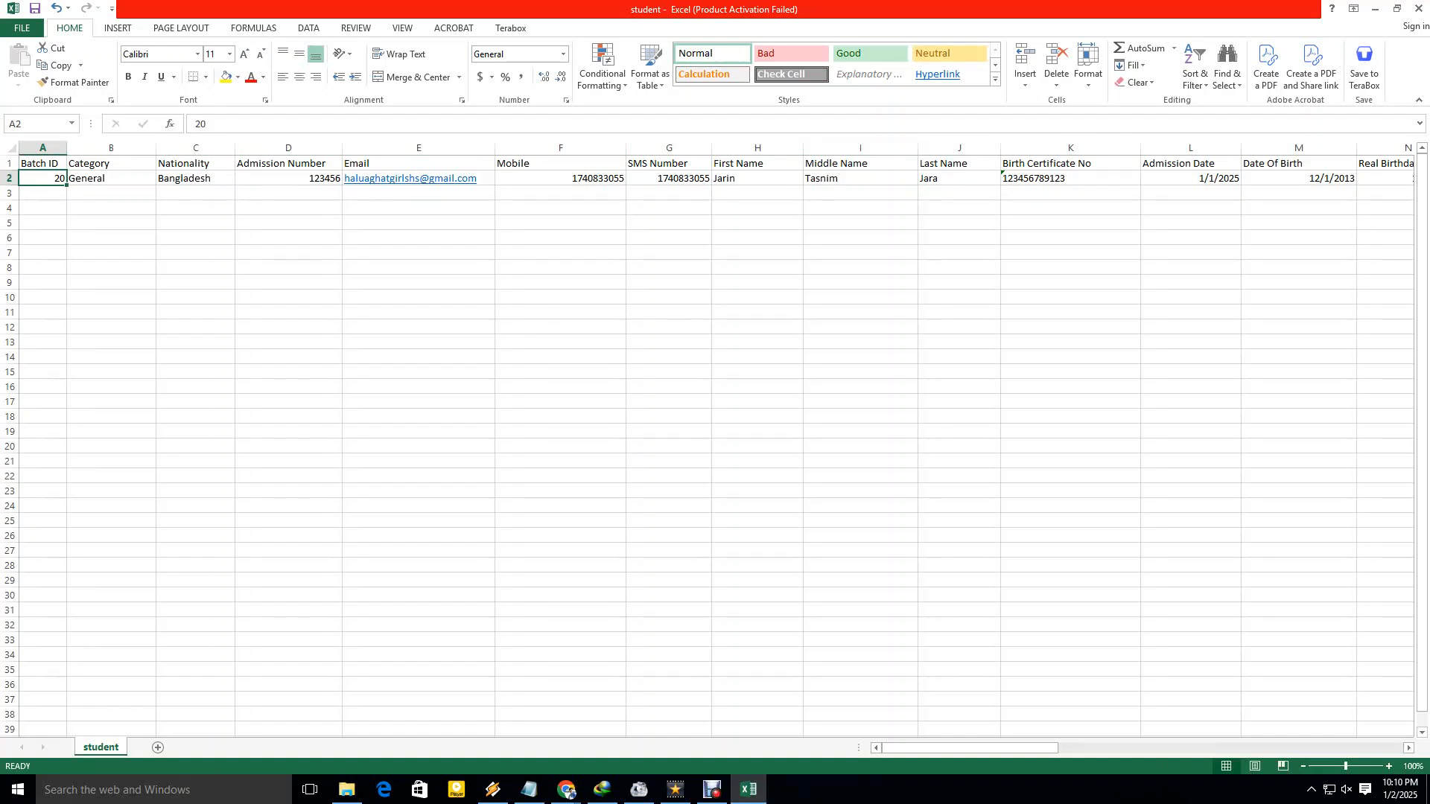
left_click(288, 223)
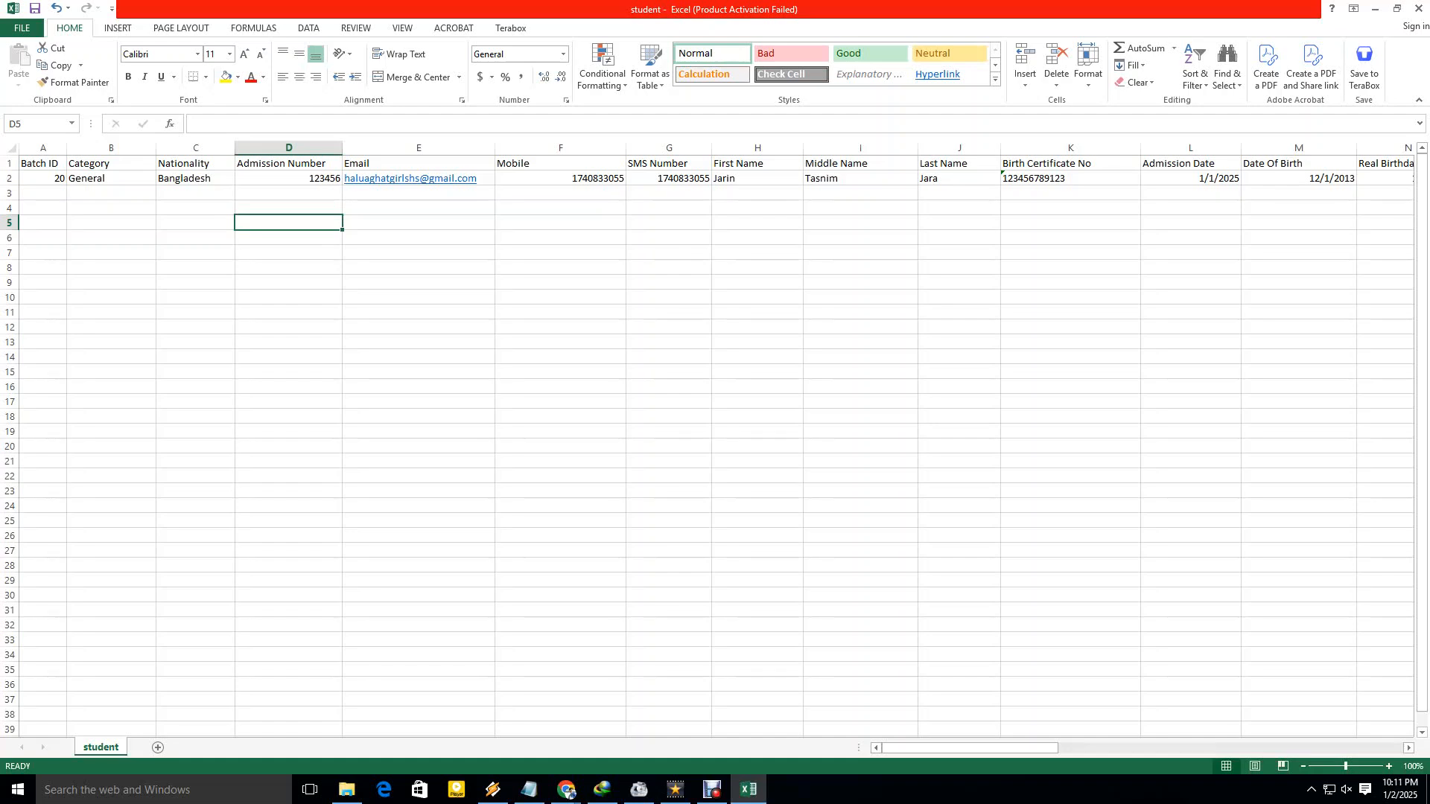
Save the sheet in CSV format and switch back to the browser.
key("ctrl+s")
key("Return")
key("alt+Tab")
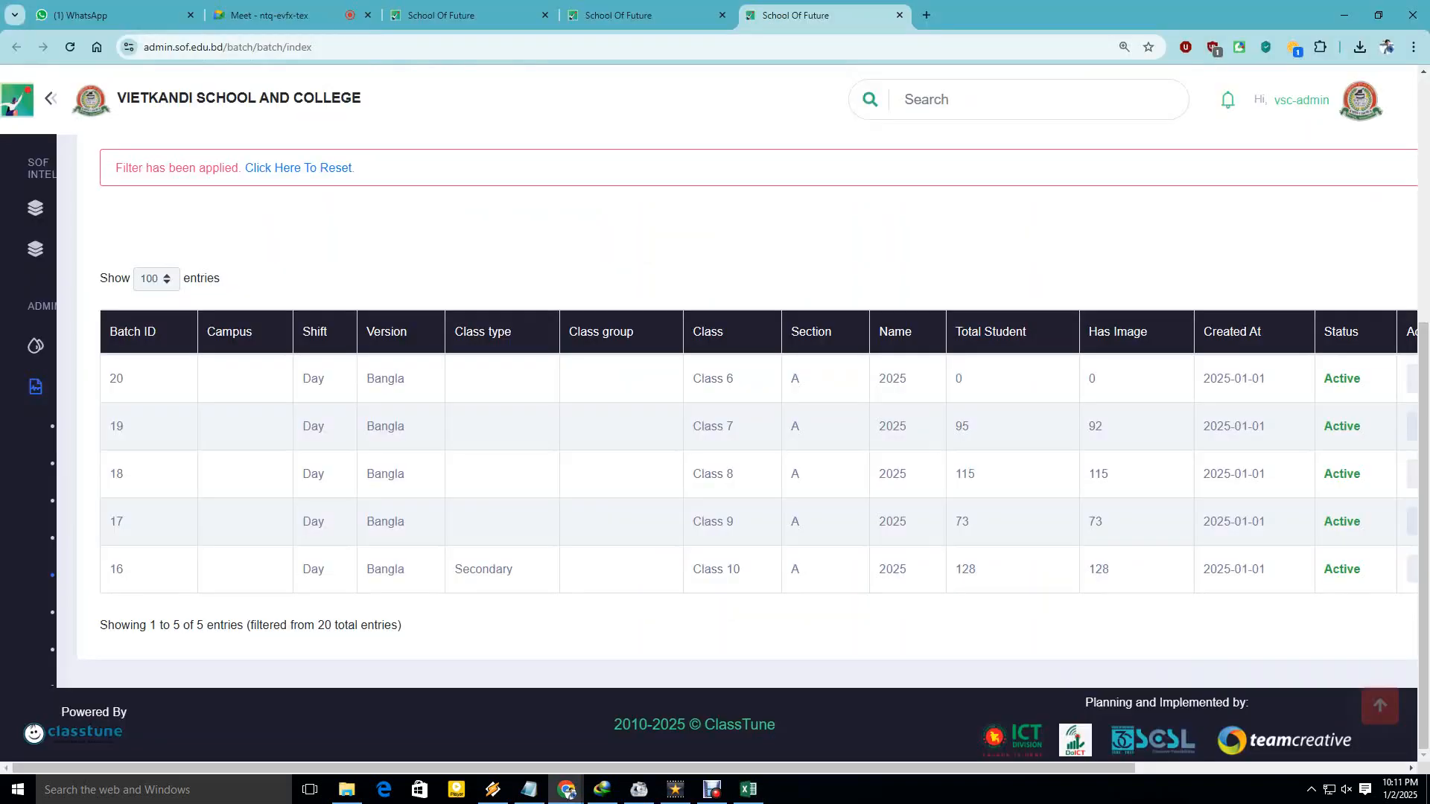
Scroll the batch list, then switch to the tab with the student list page.
scroll(744, 410, "up", 2)
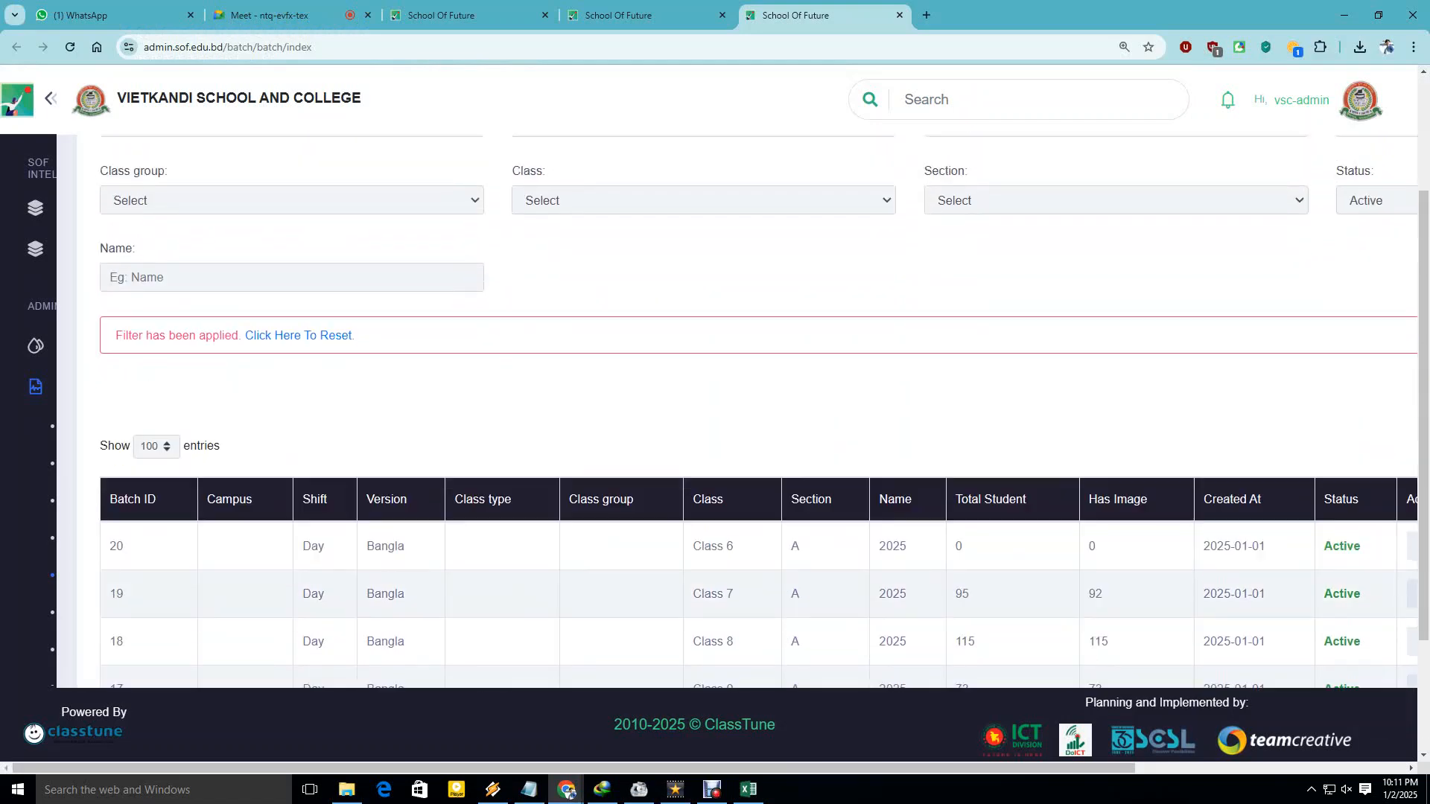
scroll(745, 409, "up", 2)
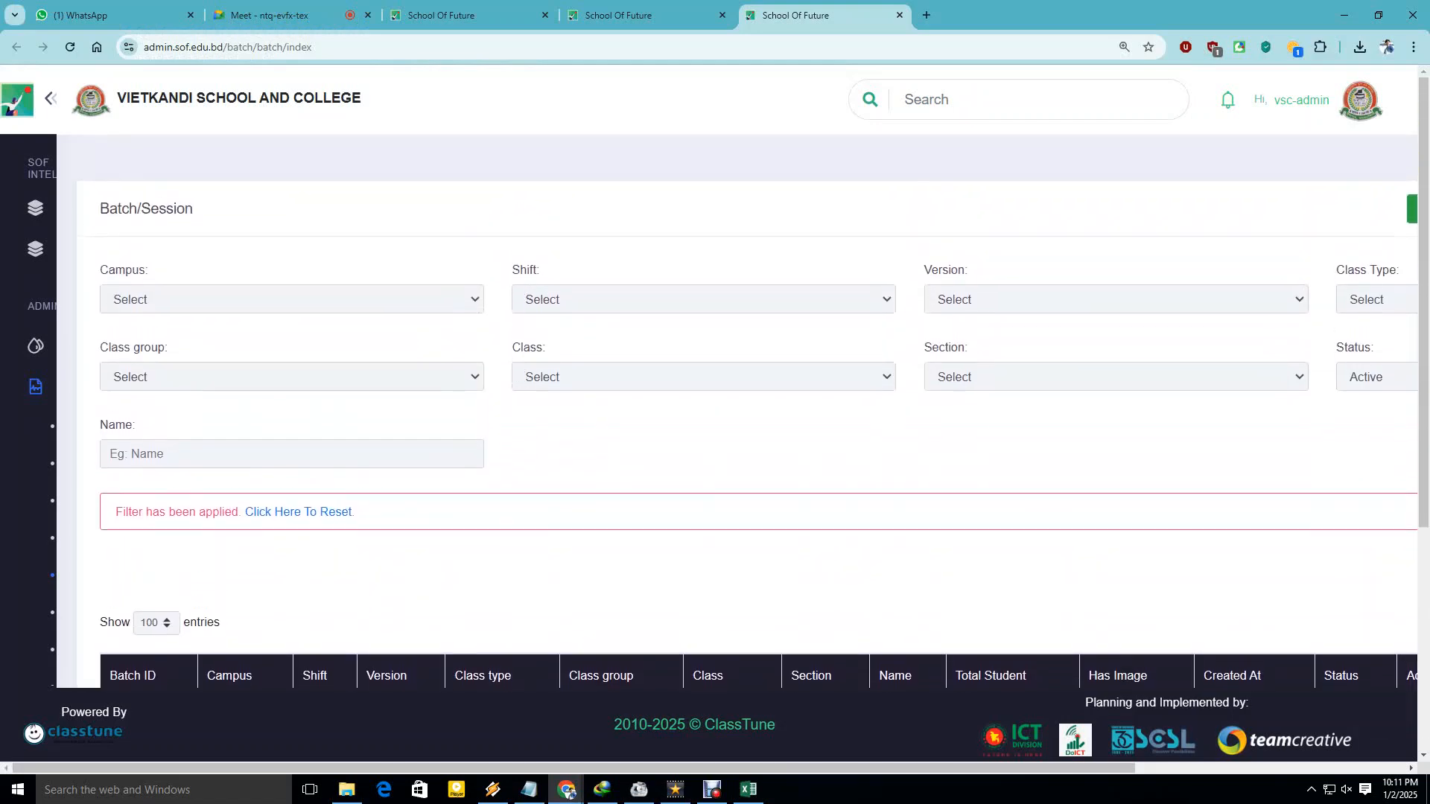
left_click_drag(574, 768, 844, 768)
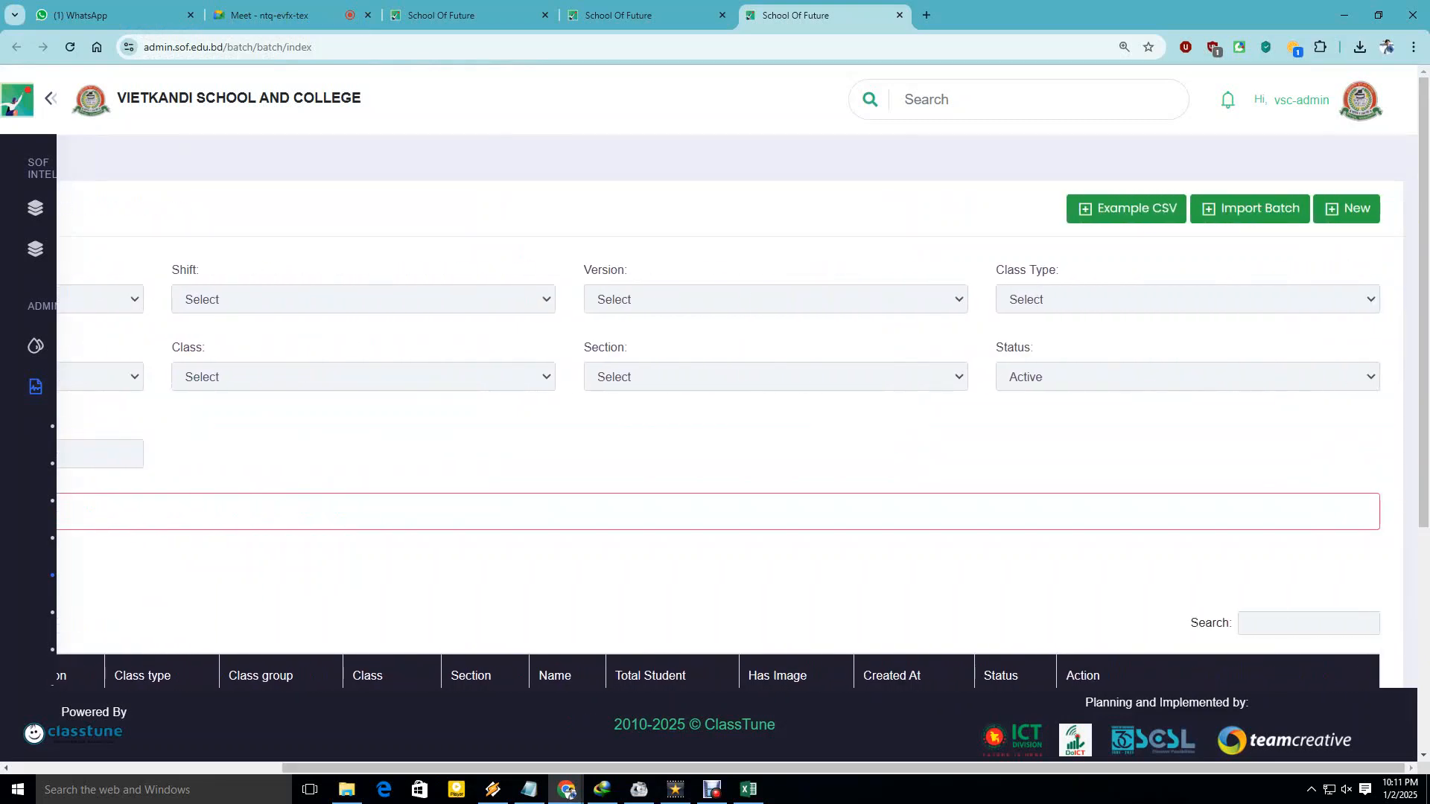
left_click(647, 15)
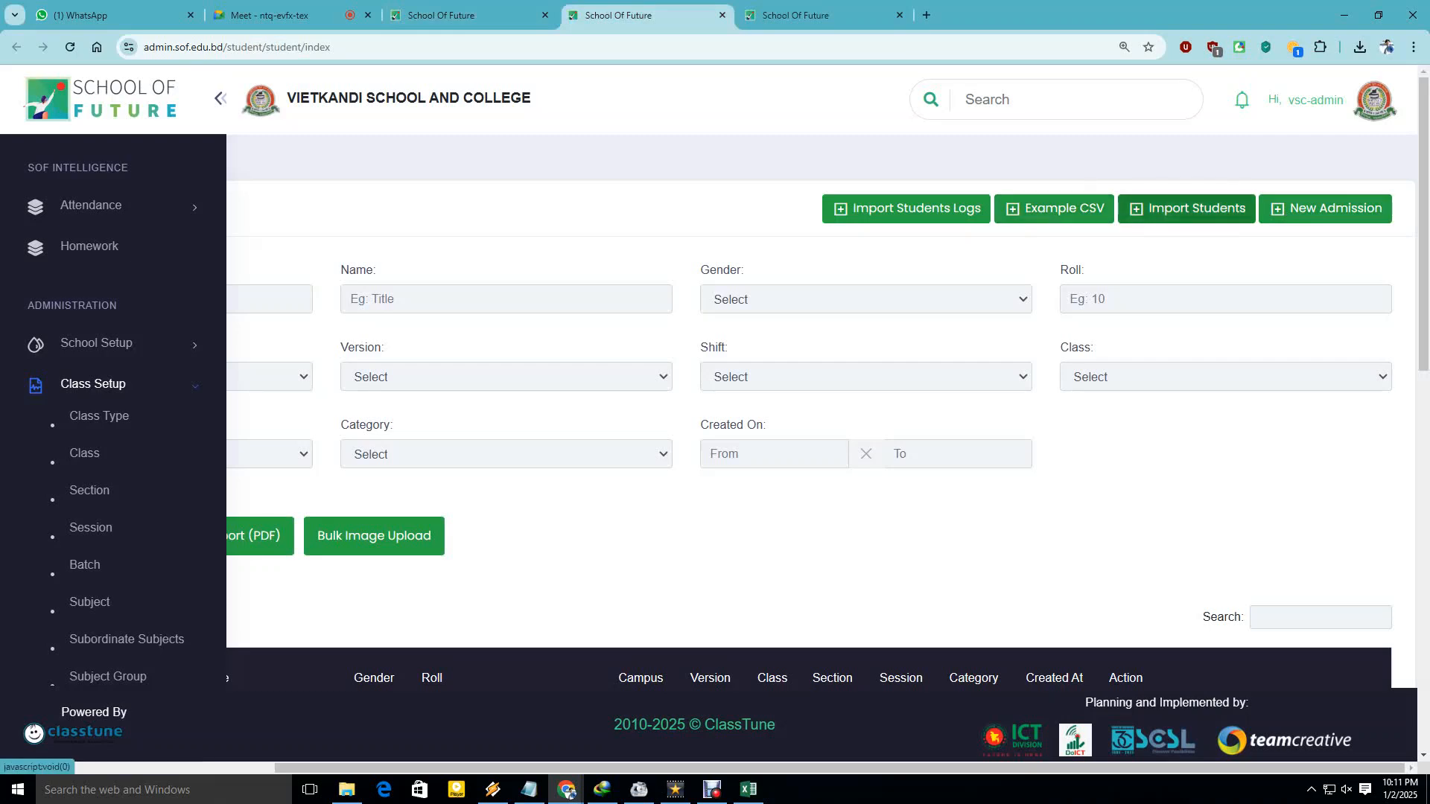
Attach student.csv from Downloads in the Import Student dialog and save it.
left_click(1186, 208)
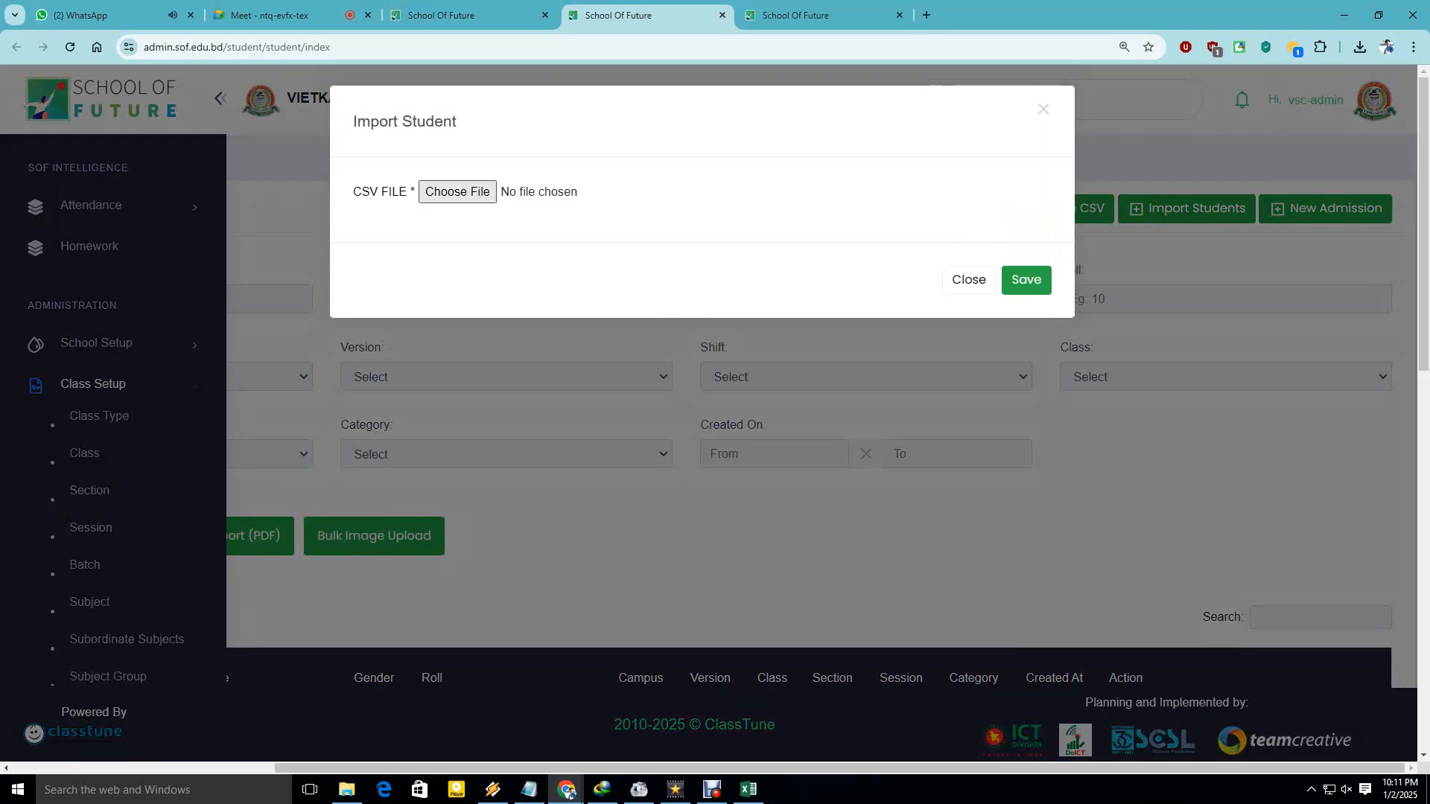
left_click(457, 191)
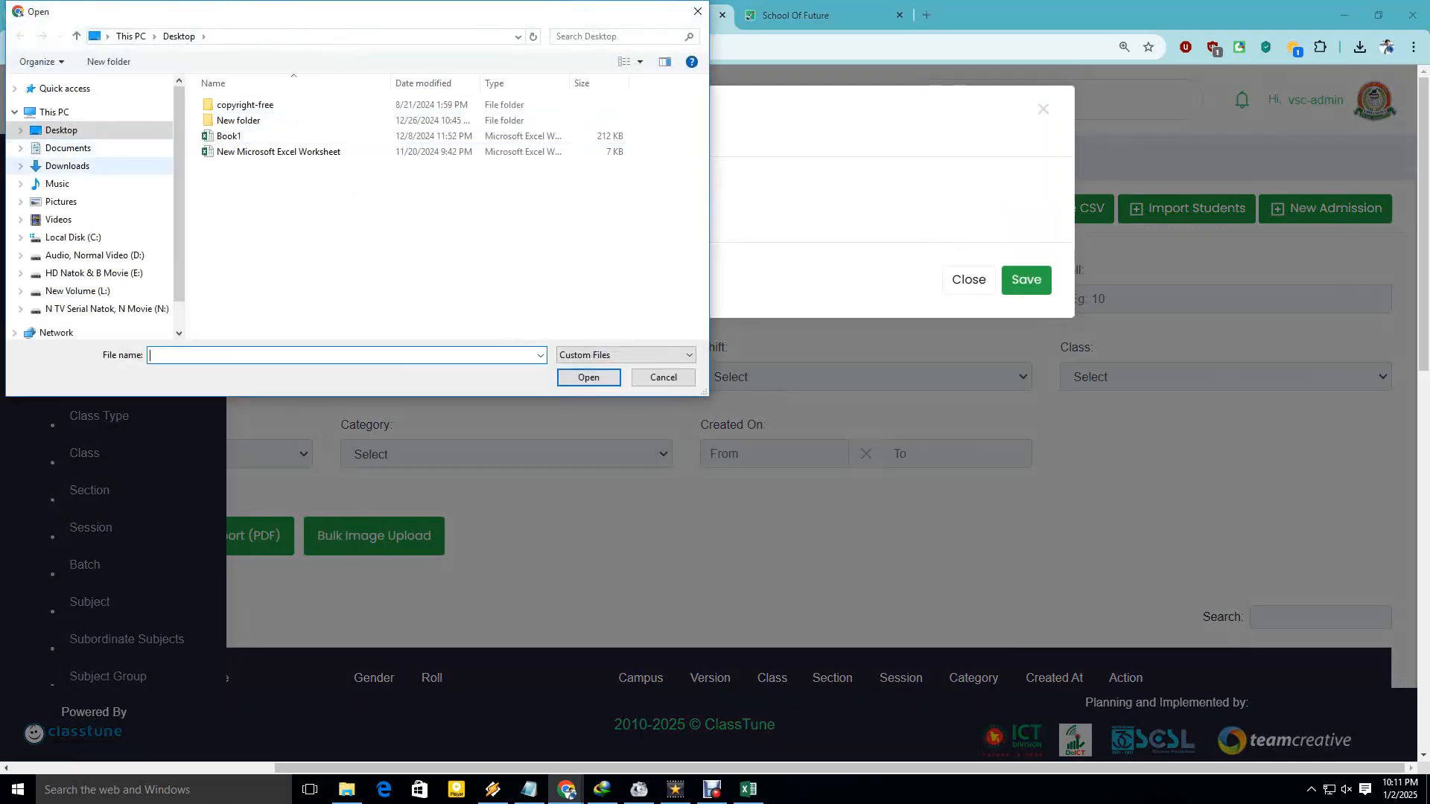
left_click(67, 166)
left_click(232, 245)
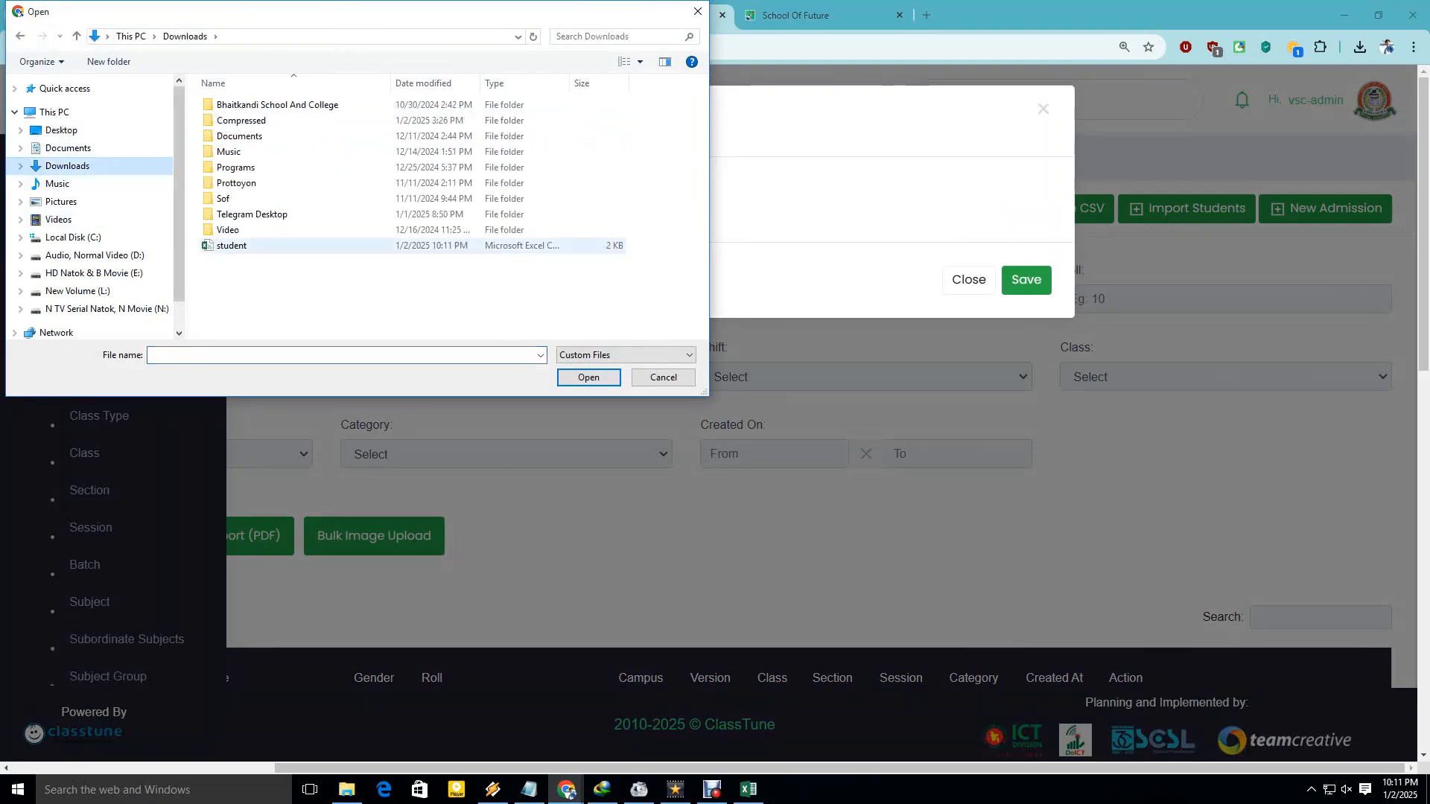
left_click(589, 377)
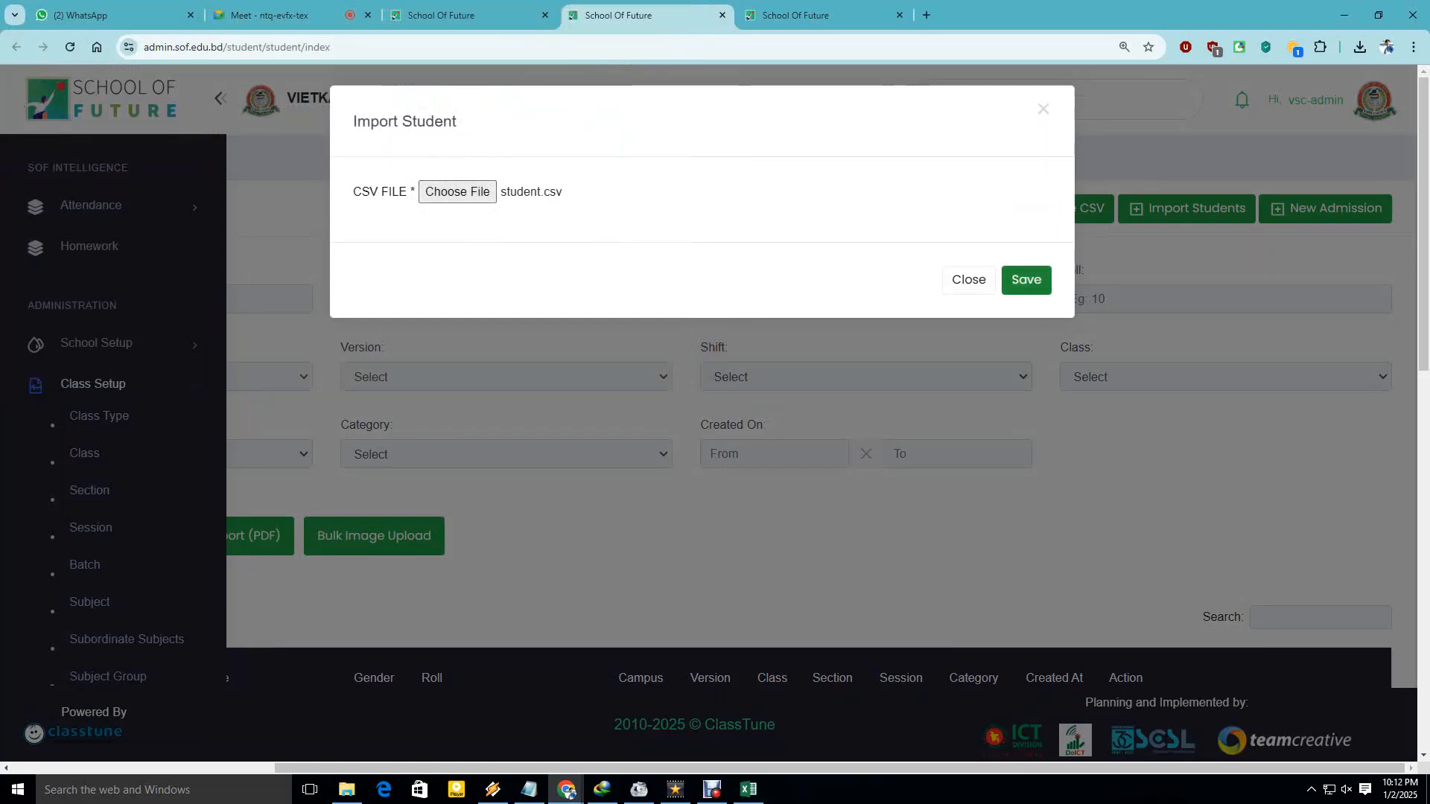
left_click(1026, 280)
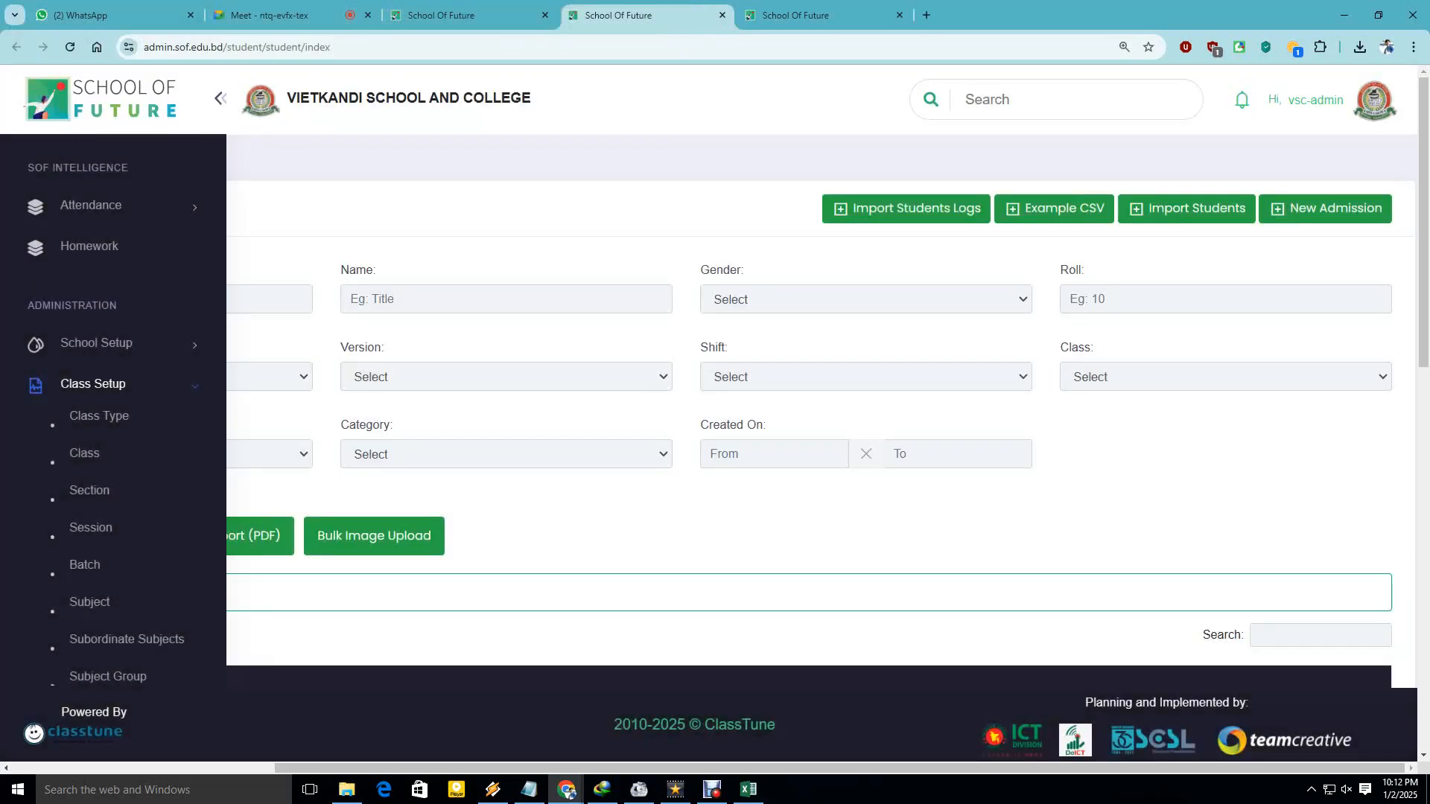
Filter the student list by Class 6.
scroll(819, 411, "down", 4)
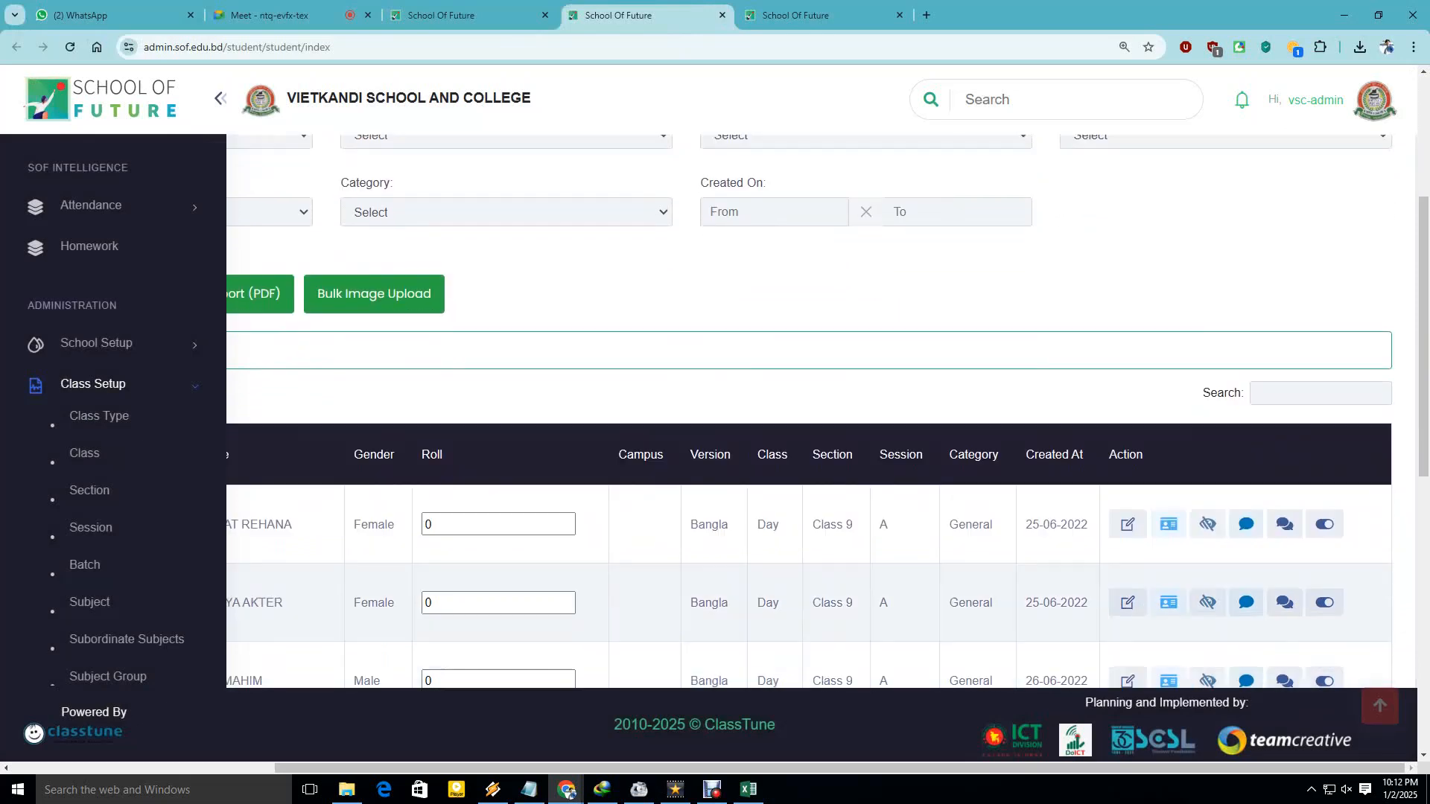
scroll(819, 411, "up", 4)
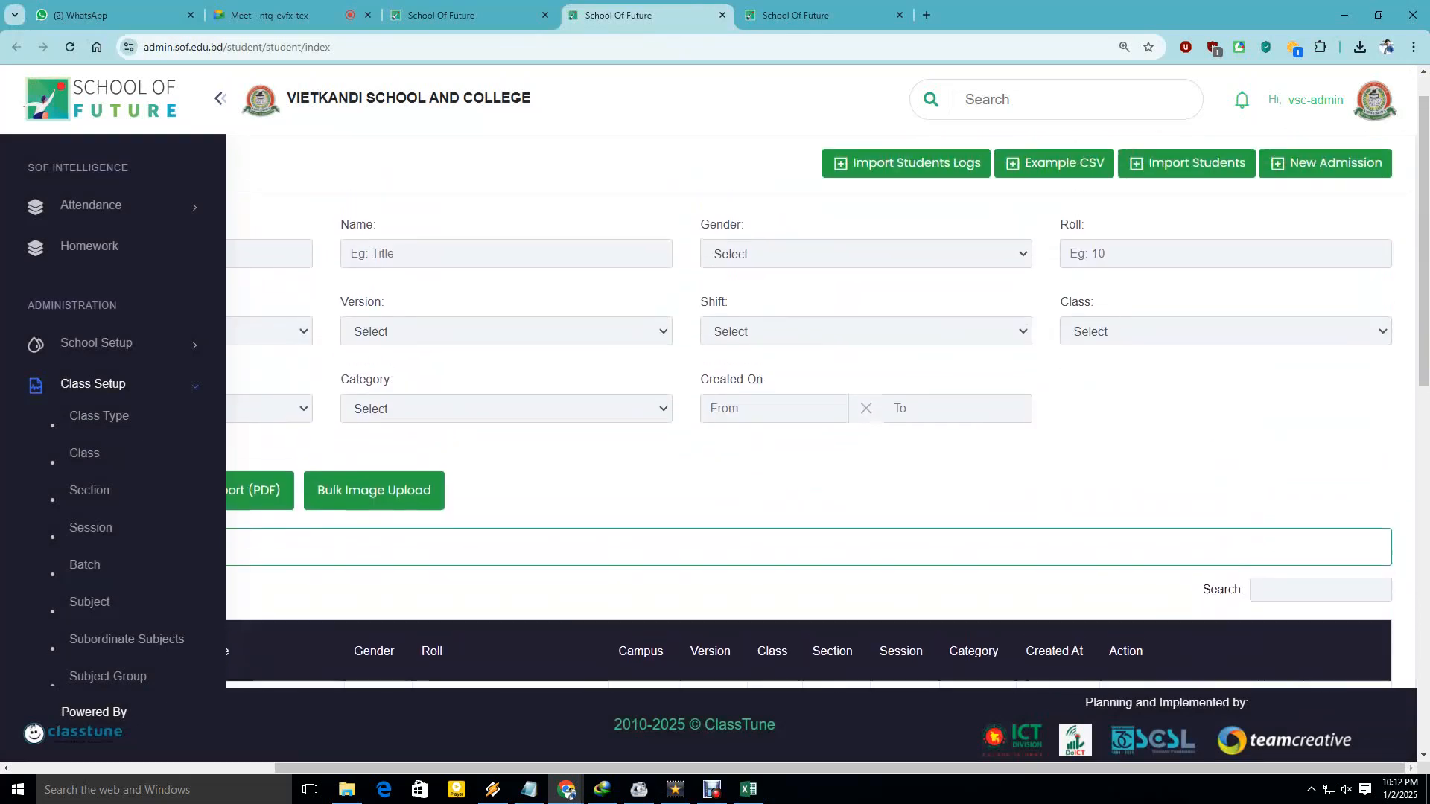
scroll(819, 411, "down", 1)
left_click(1225, 302)
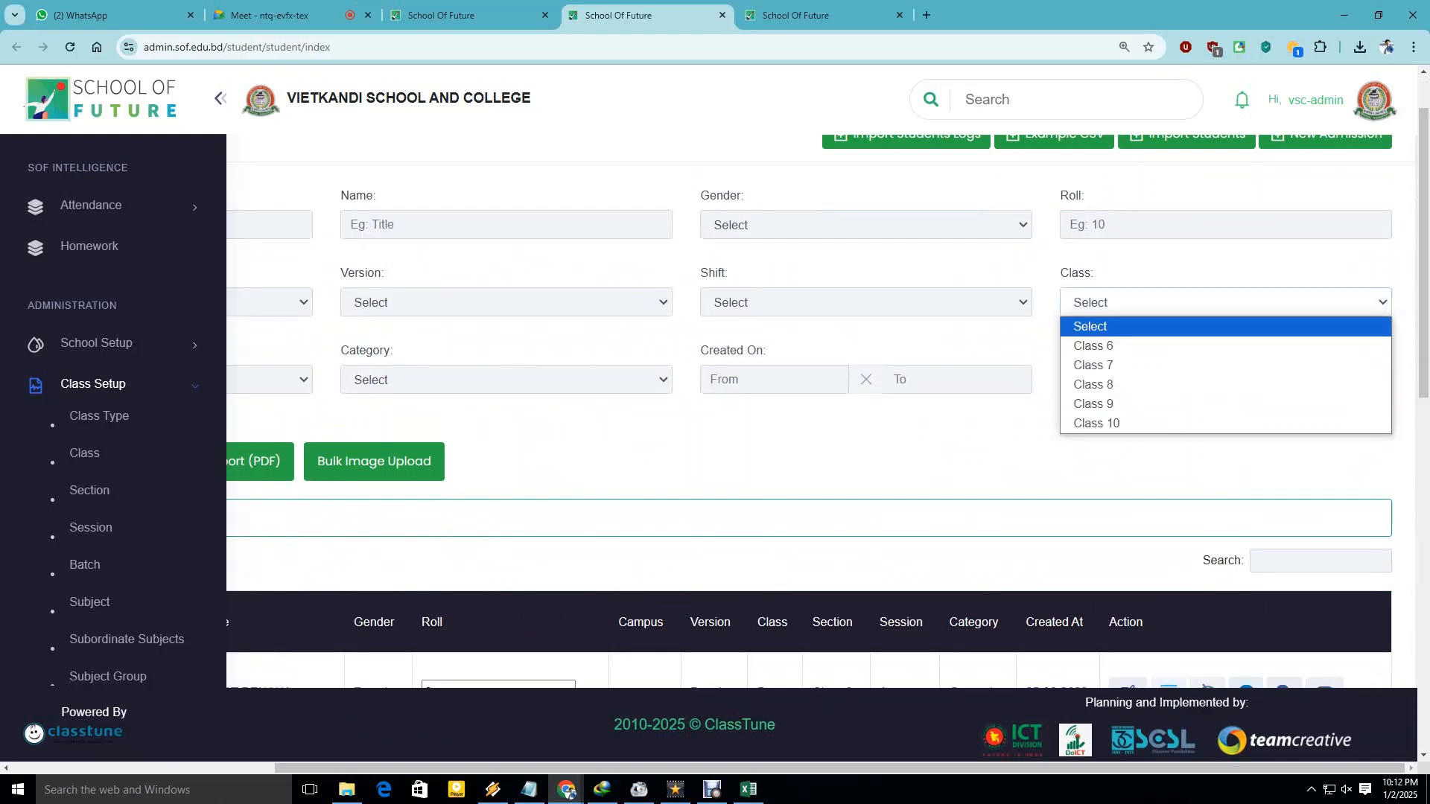
left_click(1087, 342)
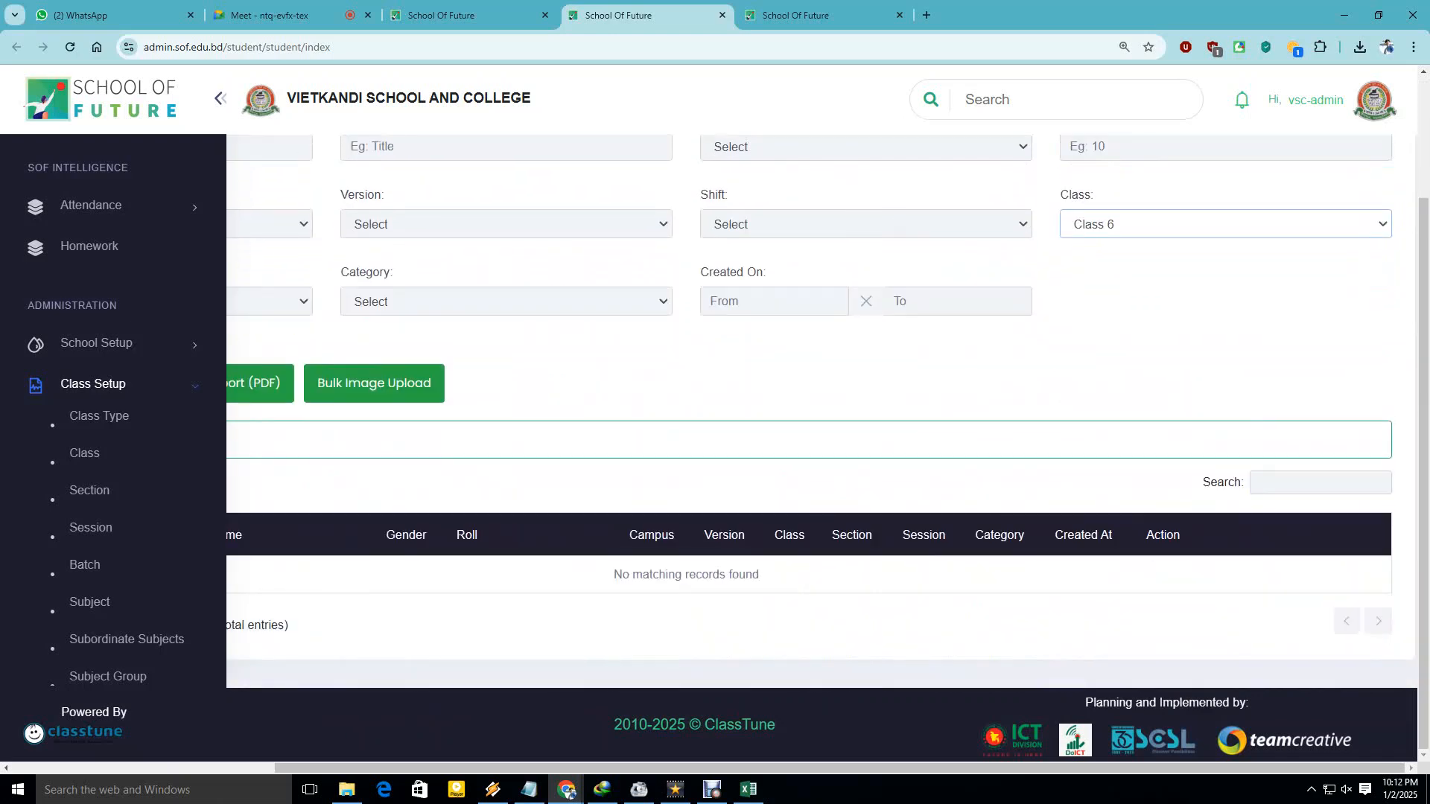
left_click(1162, 342)
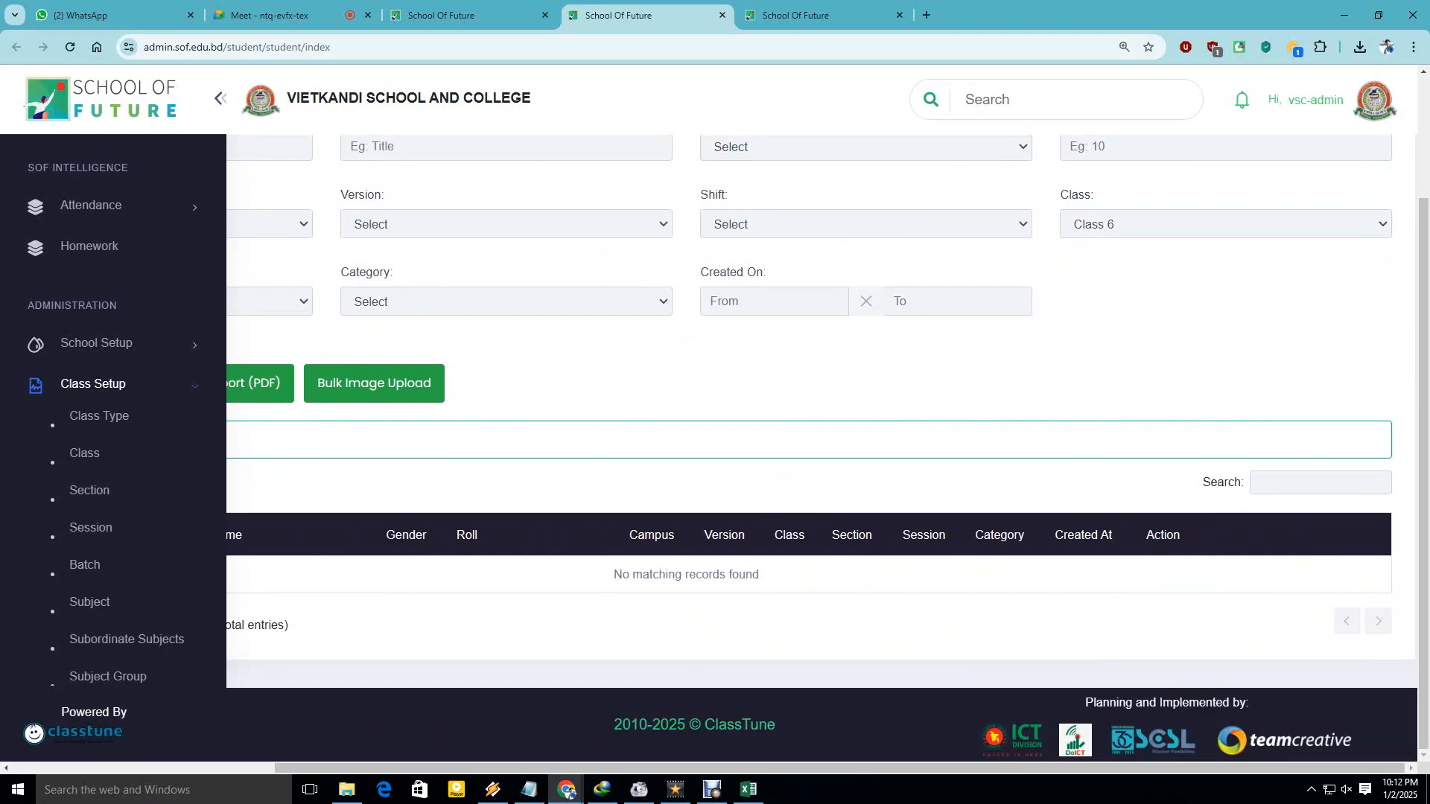
Confirm the table shows no Class 6 students, then open Import Students Logs.
left_click_drag(819, 768, 690, 768)
scroll(744, 521, "up", 3)
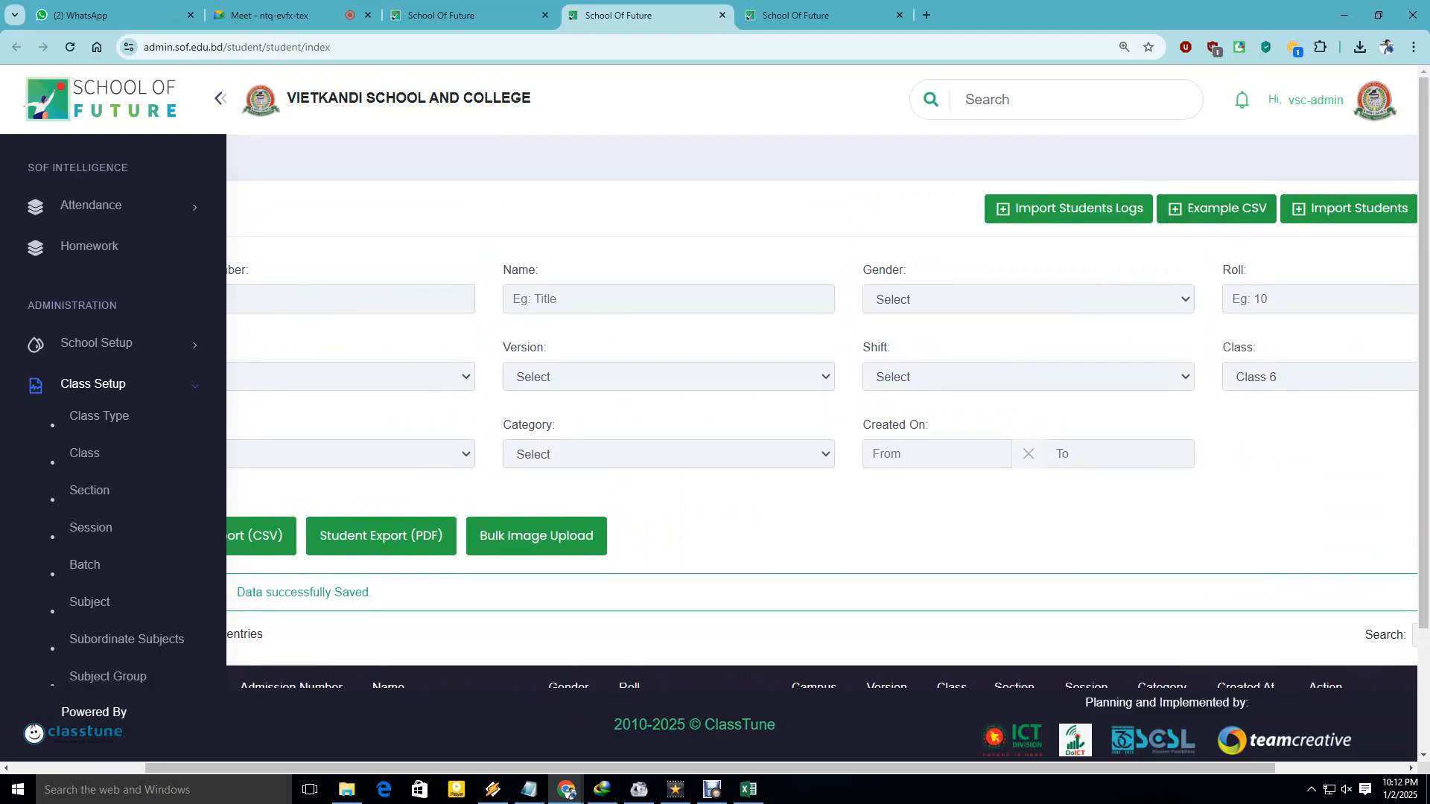
left_click_drag(690, 768, 819, 768)
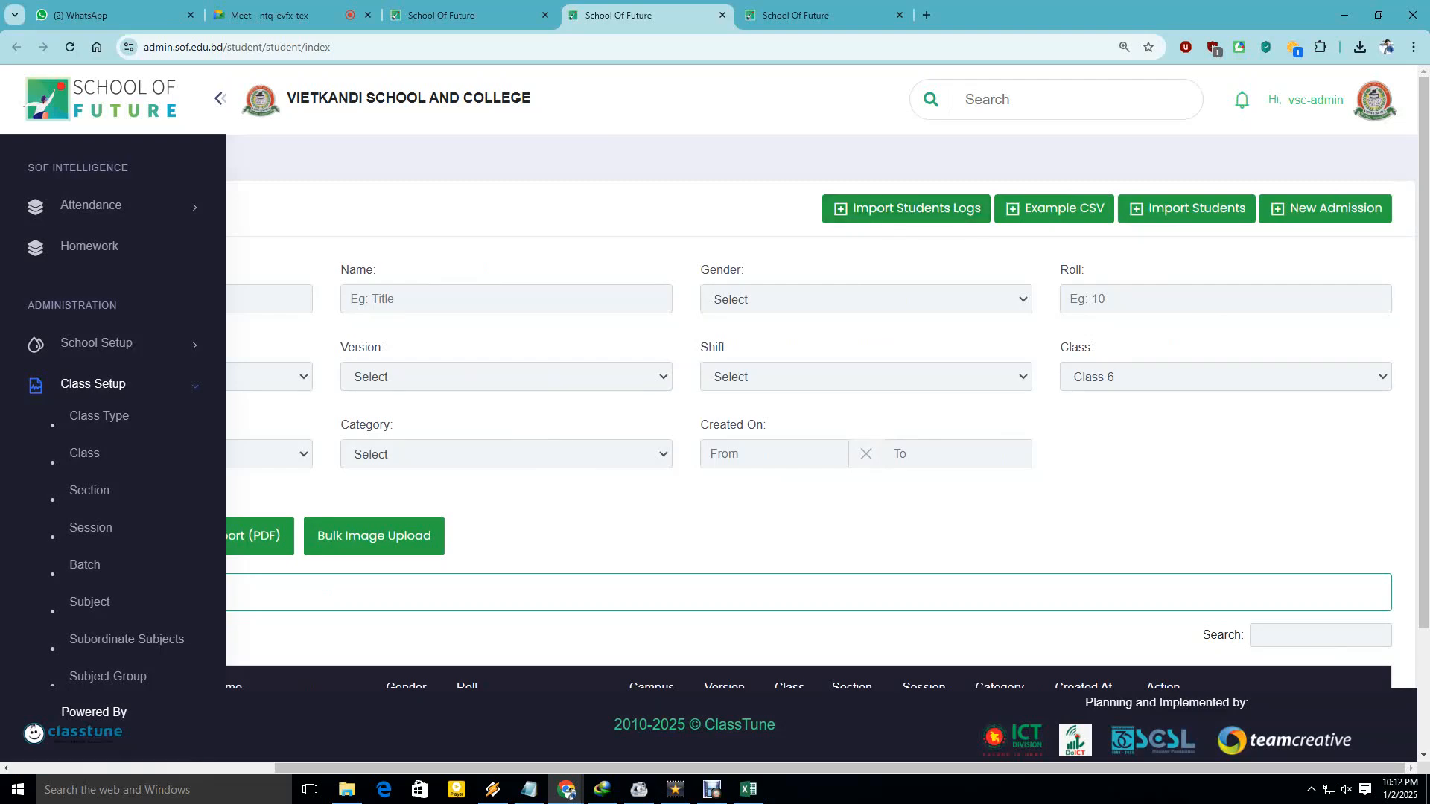
left_click(906, 208)
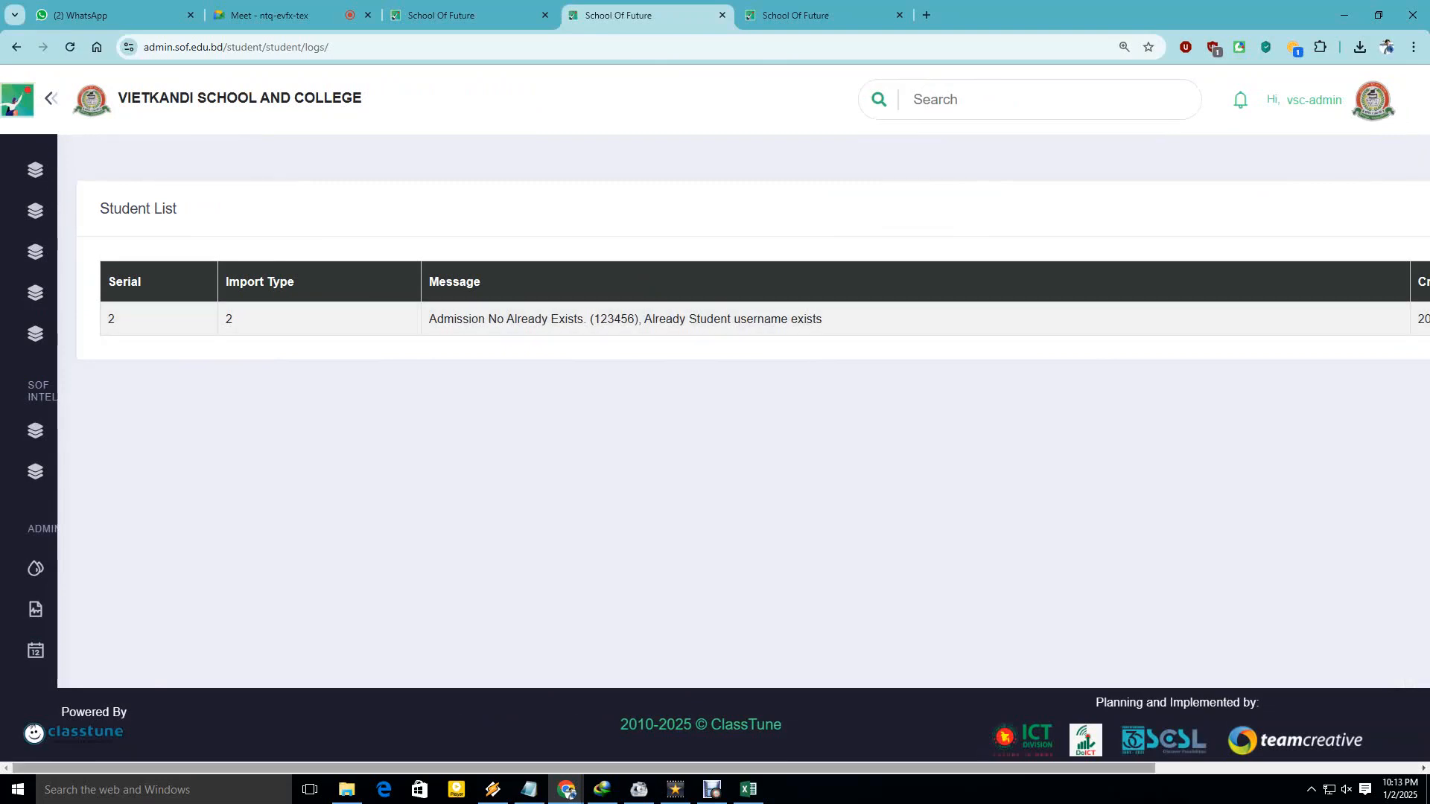
Read the log's 'admission number already exists' message and date, then minimize Chrome.
scroll(715, 313, "right", 5)
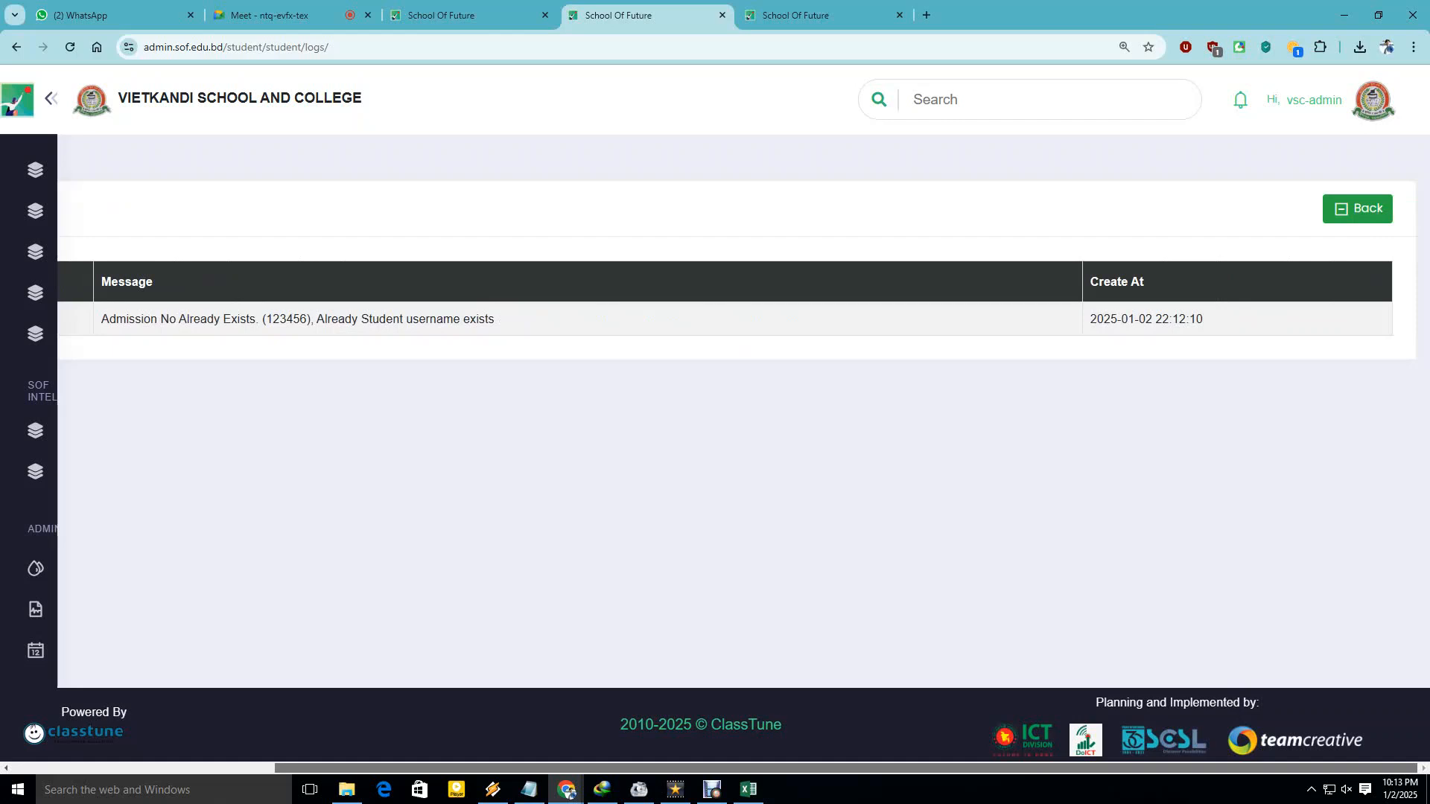
scroll(715, 313, "left", 5)
left_click(1344, 15)
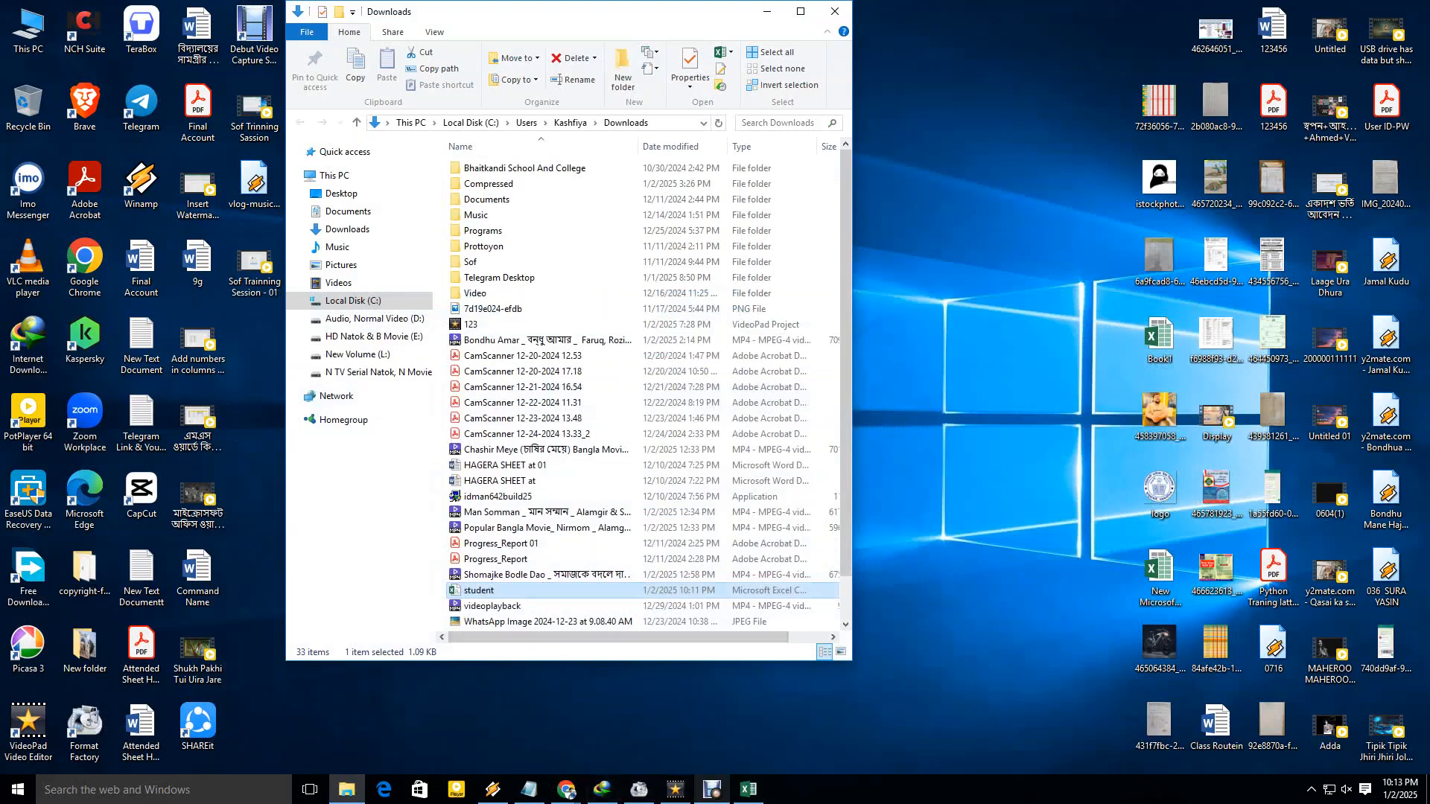
Change the Admission Number in cell D2 to 202501.
left_click(749, 789)
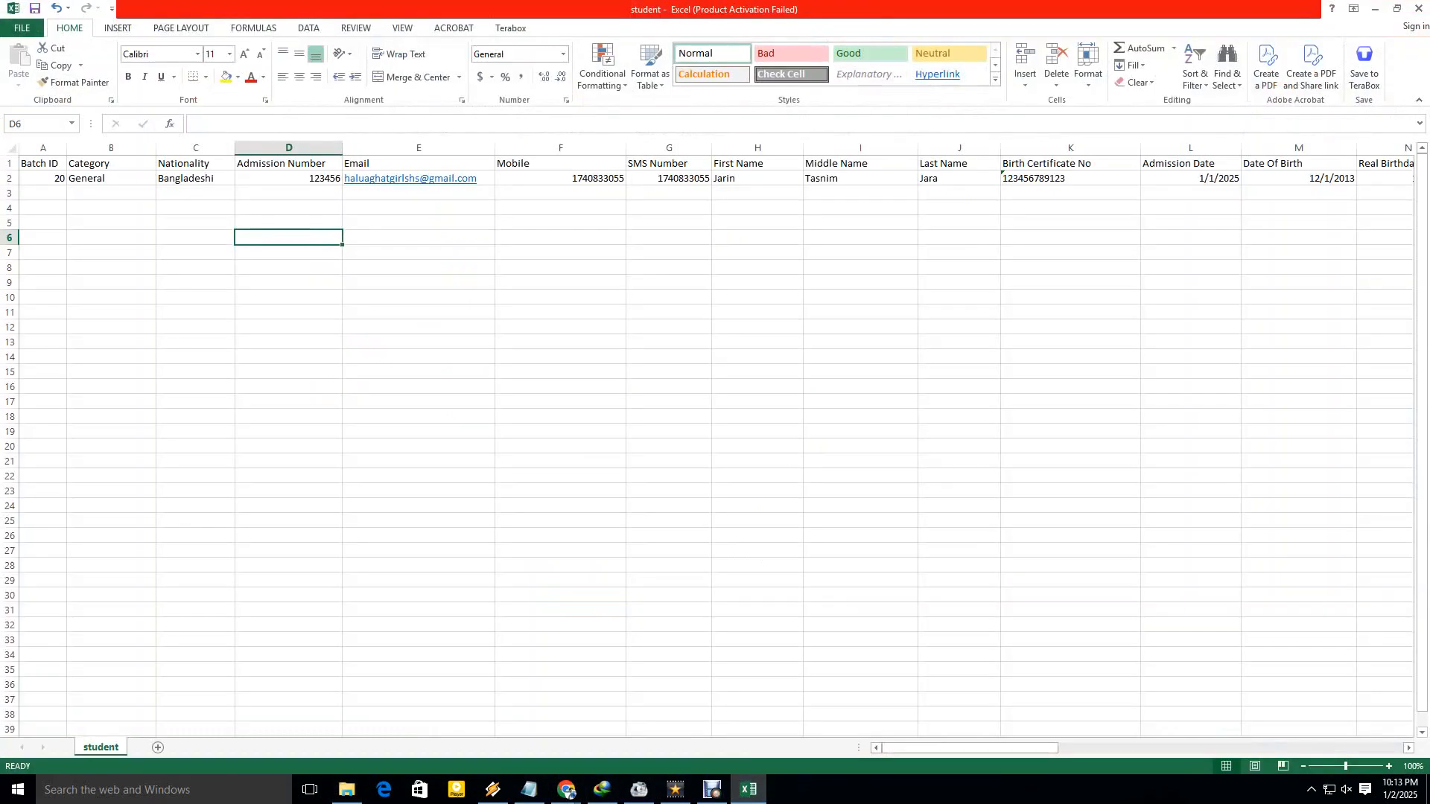
left_click(297, 177)
key("Delete")
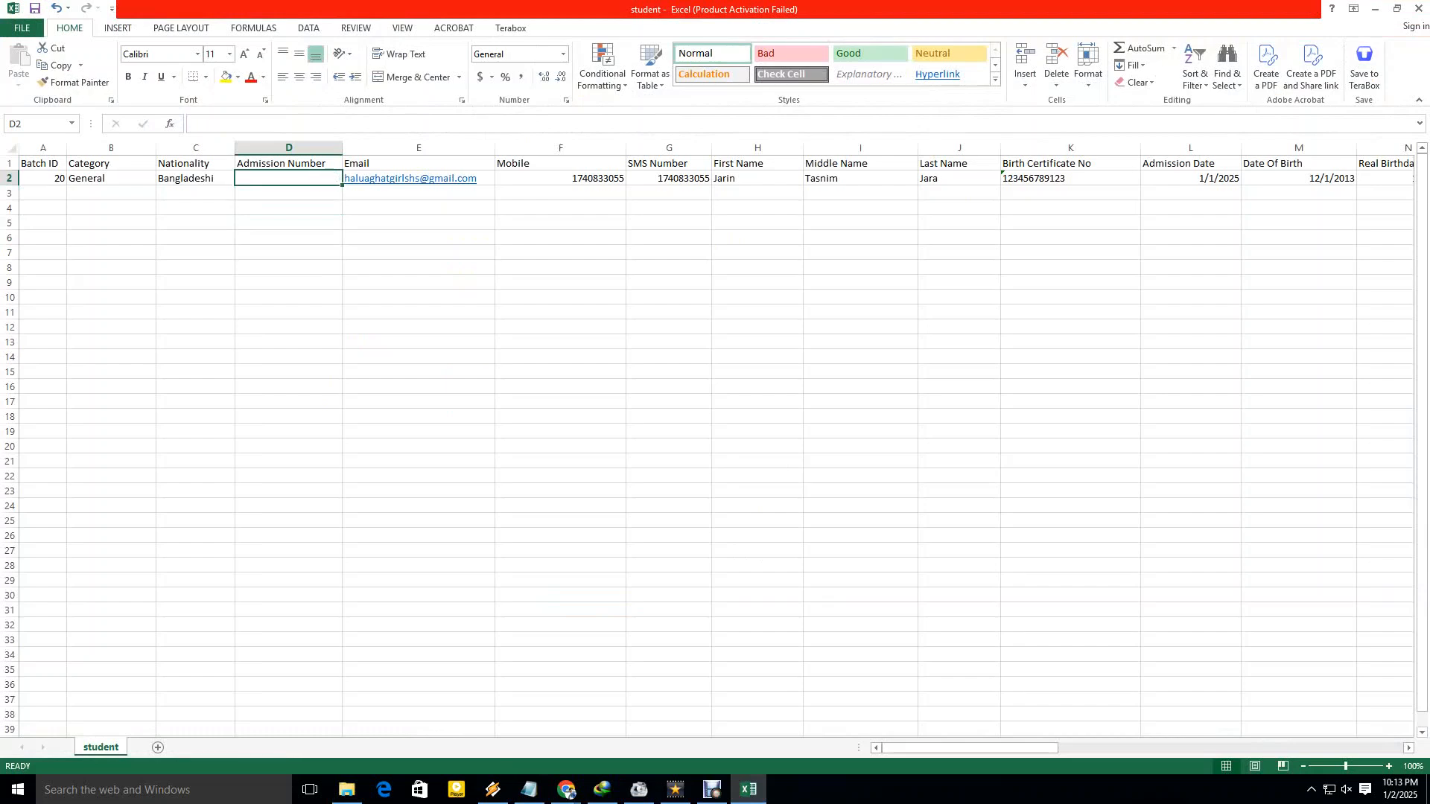
type("202501")
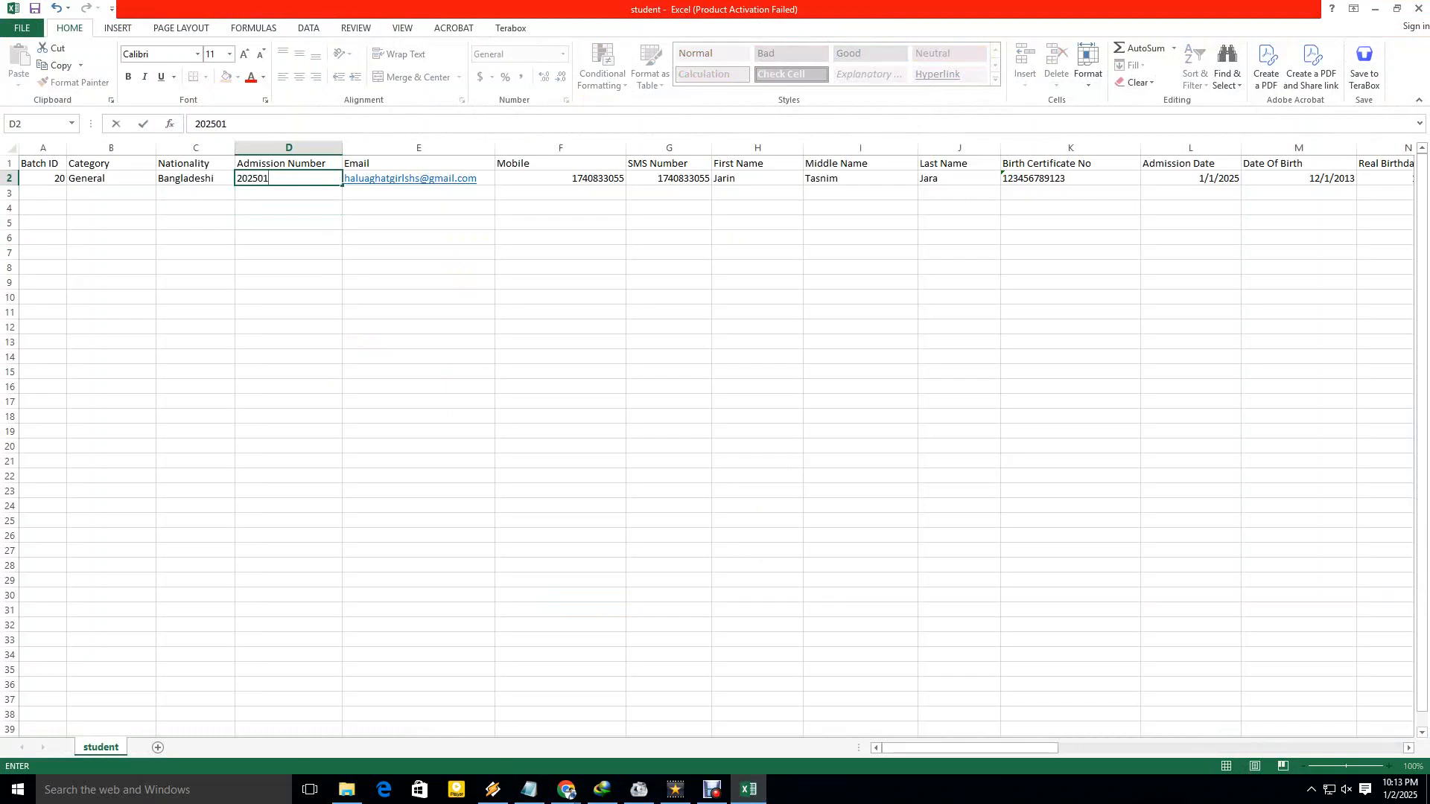
left_click(418, 253)
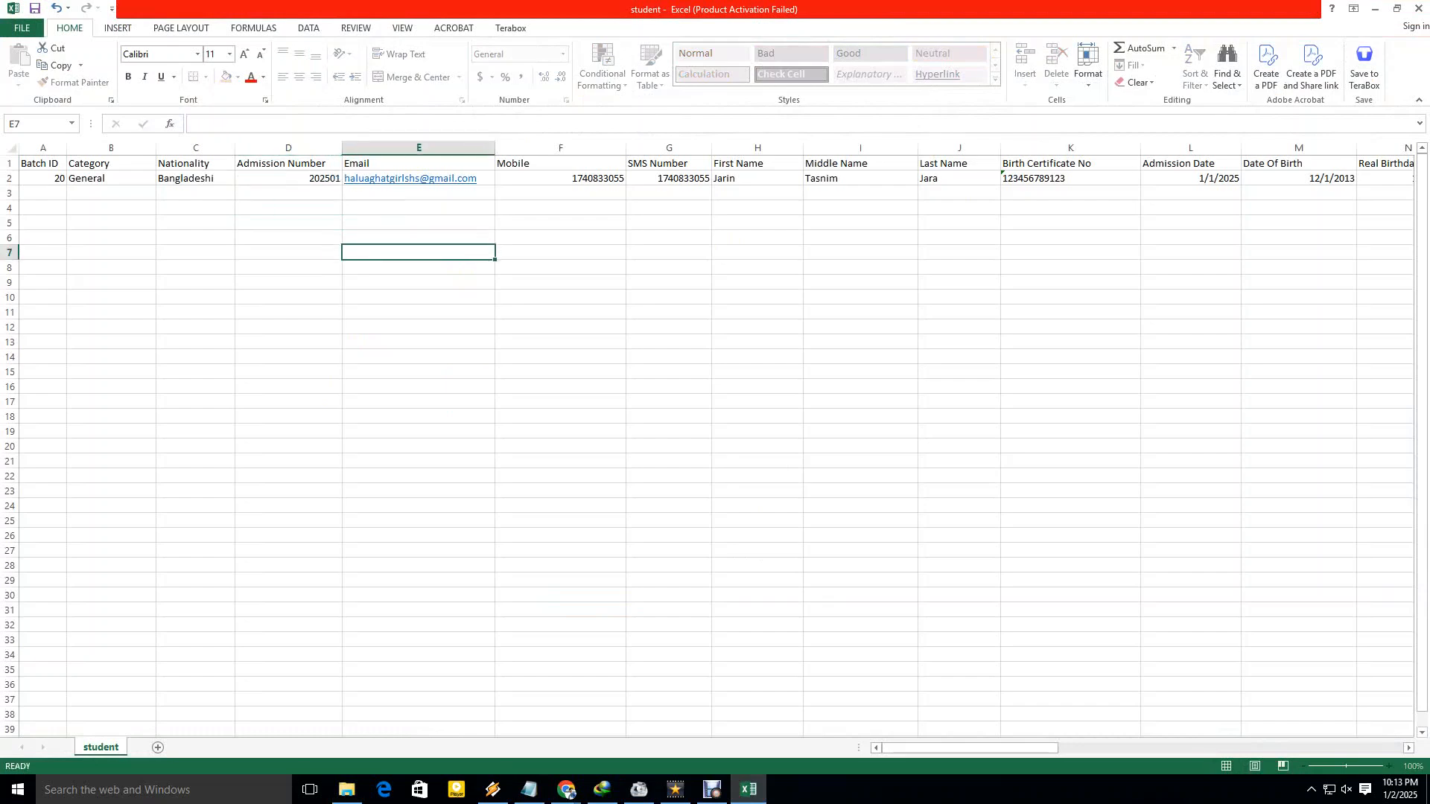
Save the sheet keeping CSV format and minimize Excel.
key("ctrl+s")
key("Return")
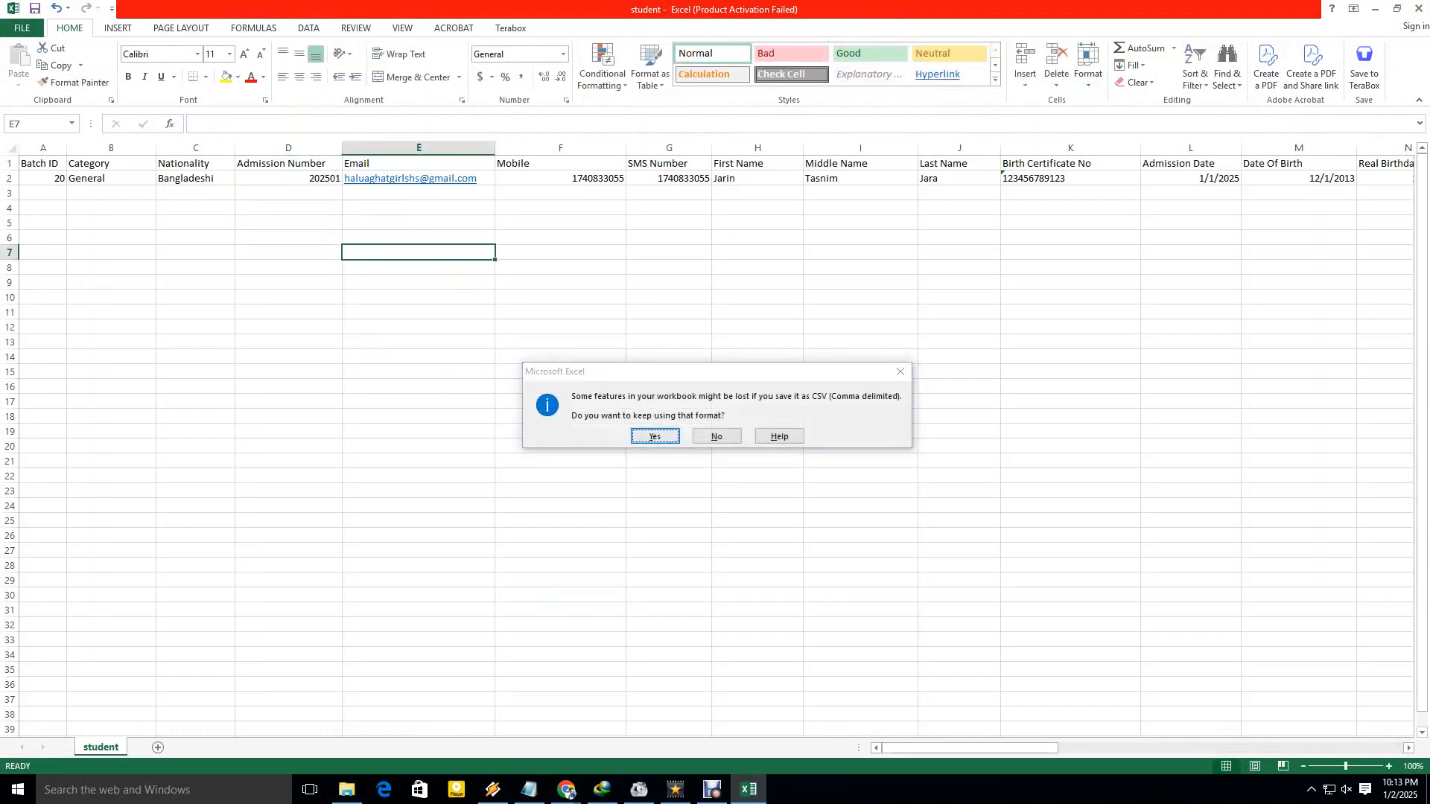
left_click(1375, 9)
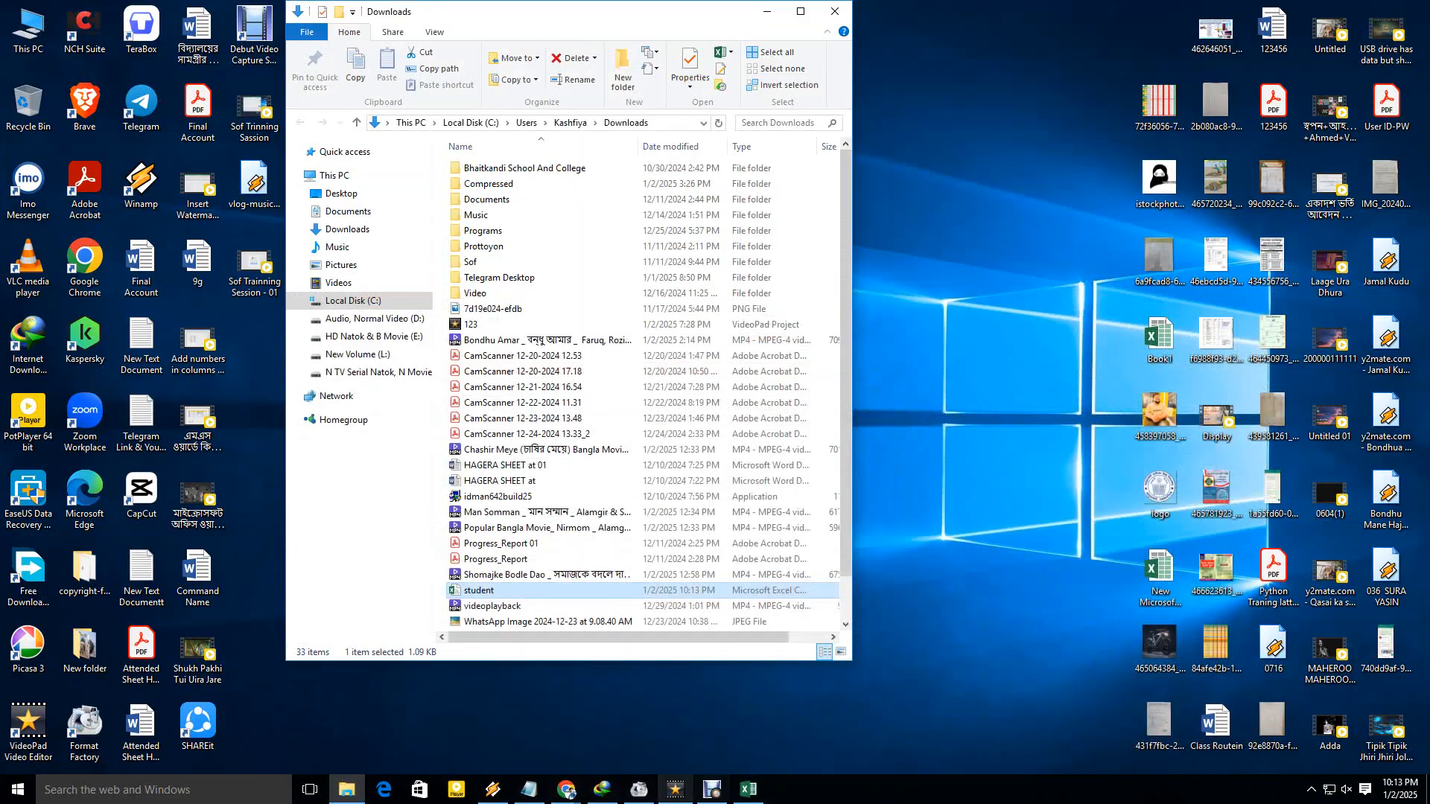
Re-import student.csv from Downloads through the Import Student dialog.
mouse_move(566, 789)
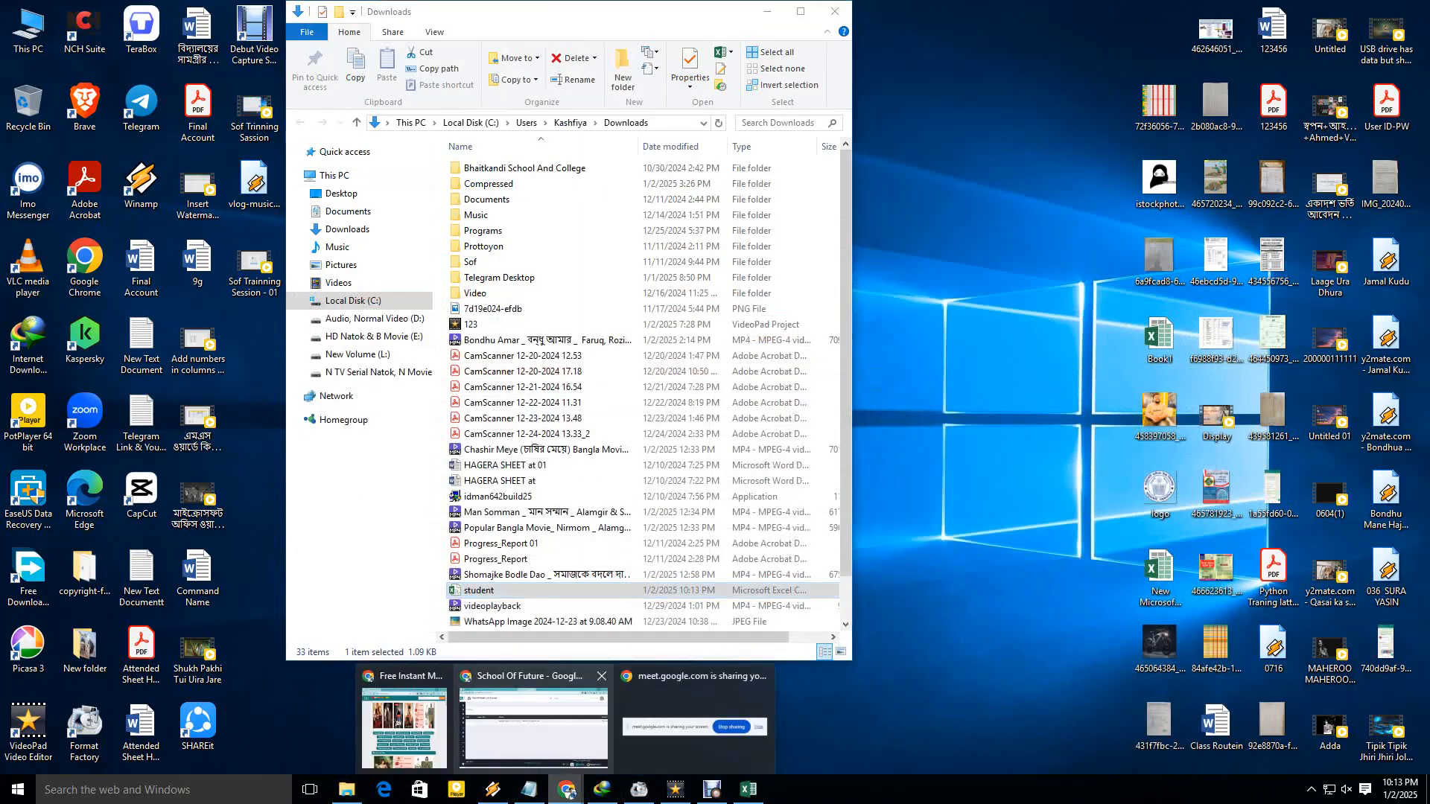
left_click(533, 726)
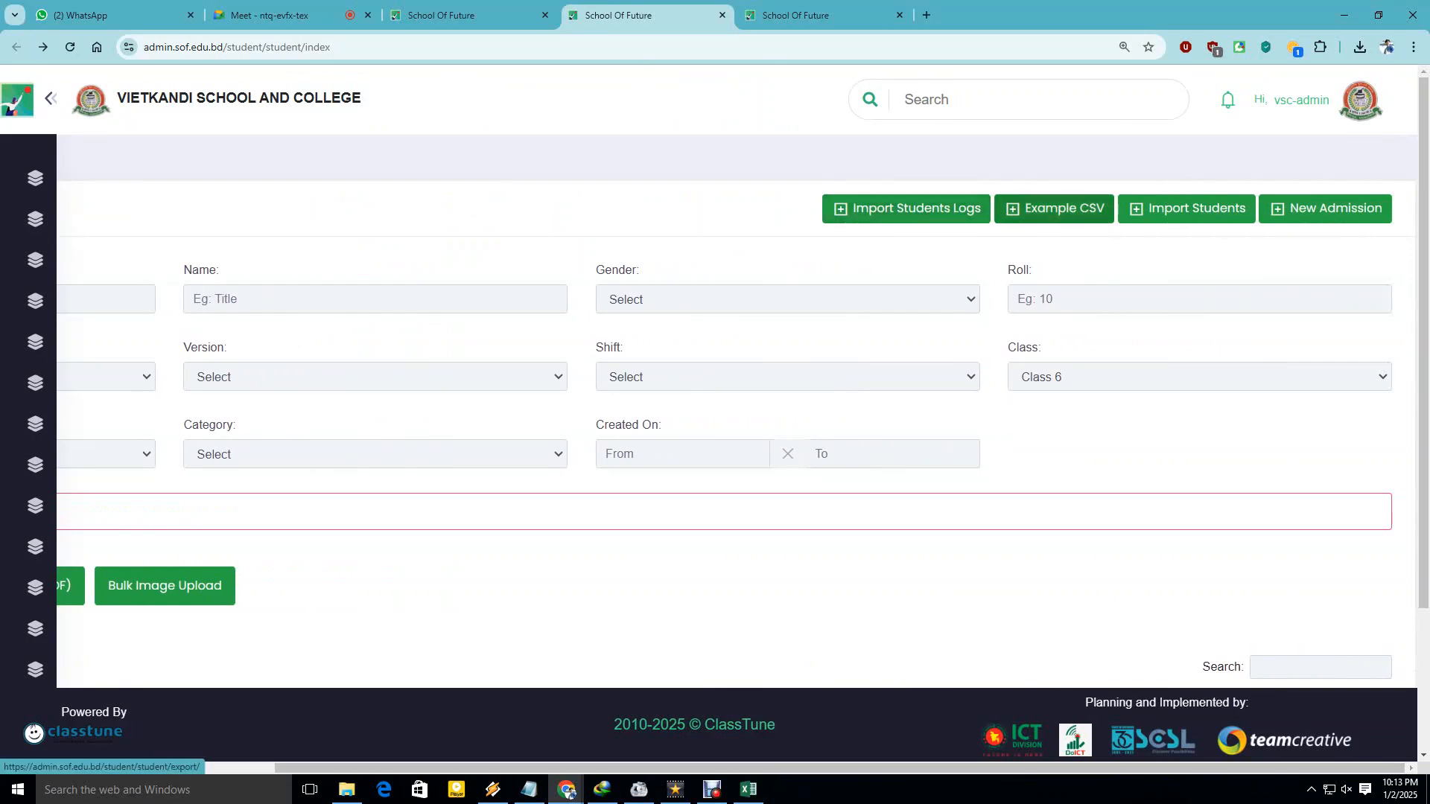
left_click(1187, 208)
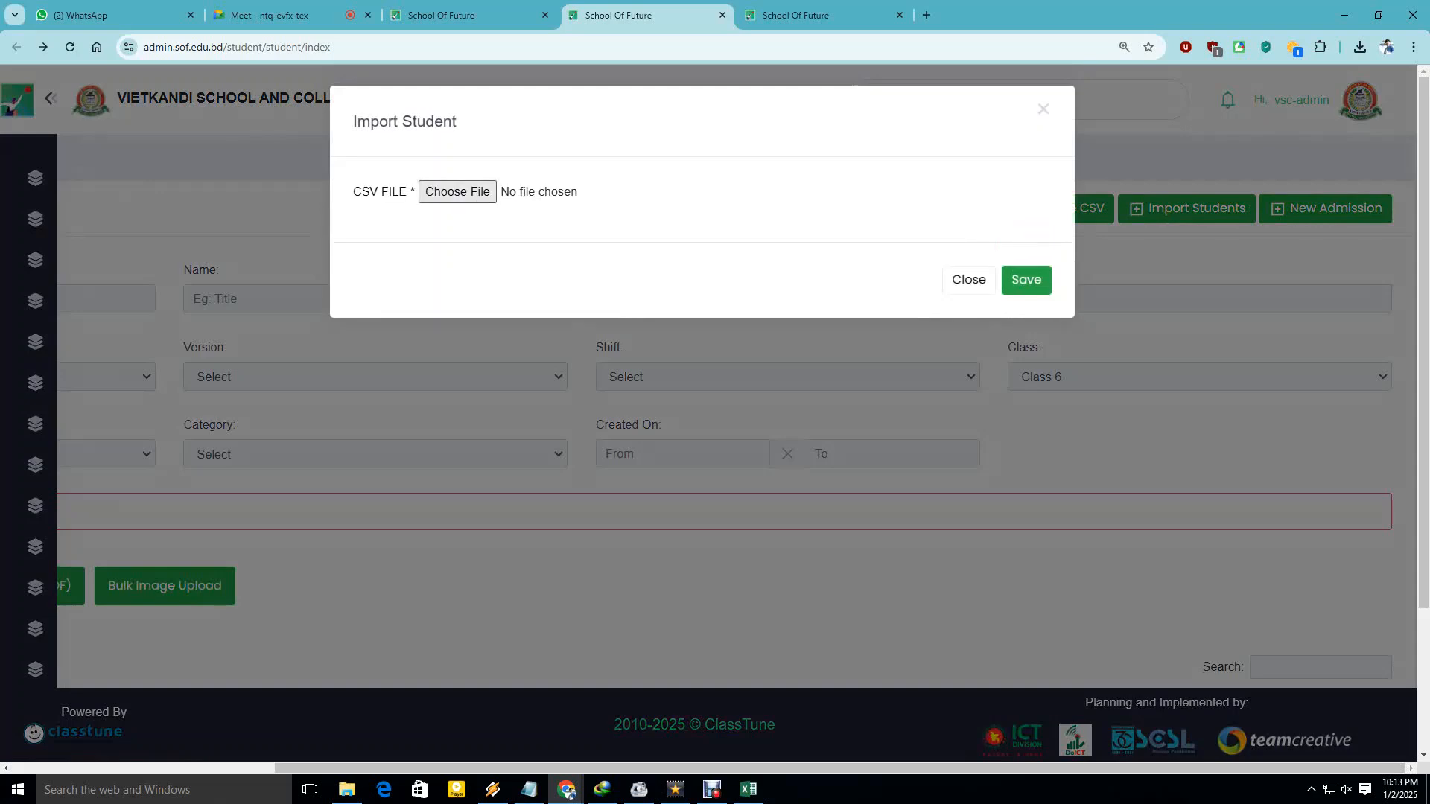
left_click(457, 192)
left_click(231, 245)
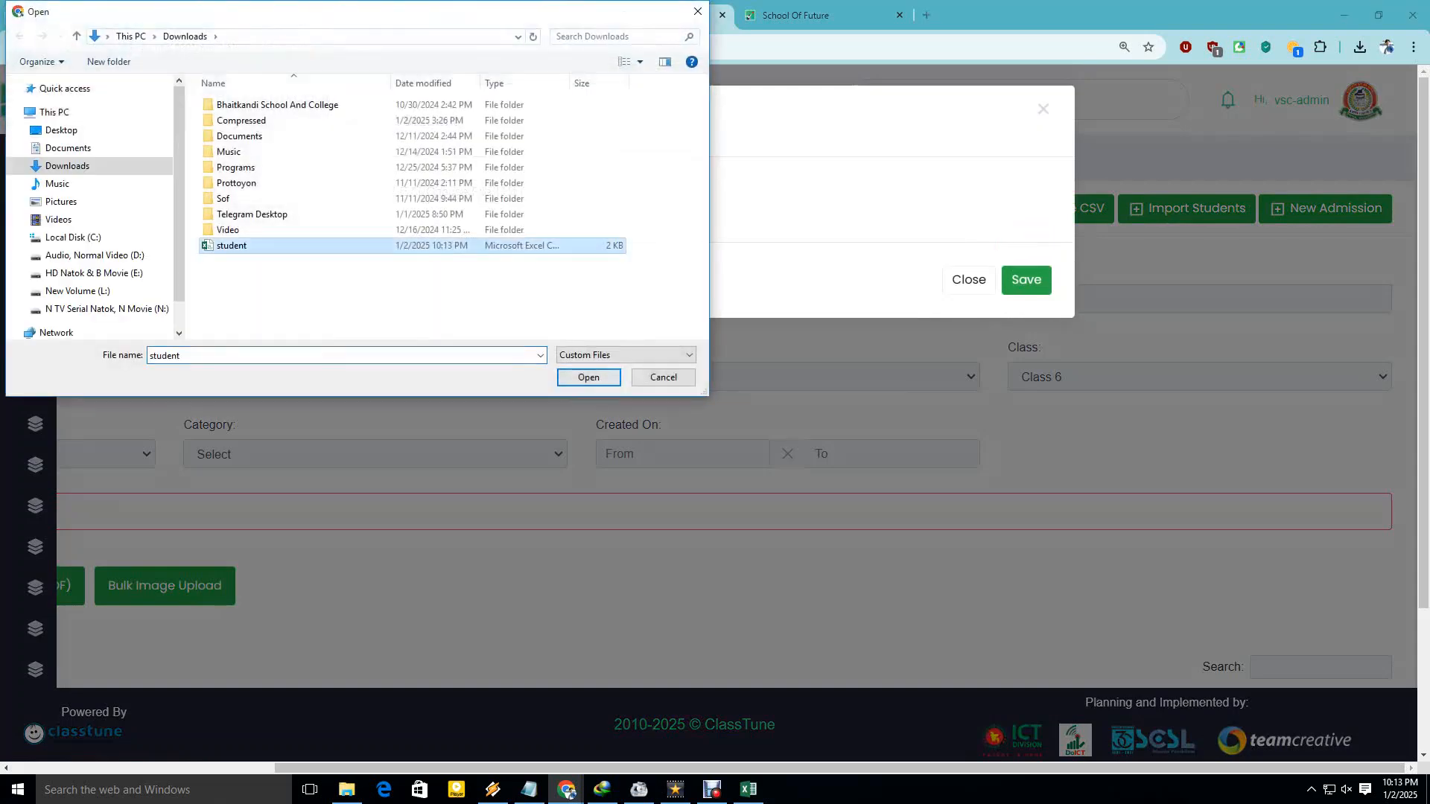
left_click(588, 377)
left_click(1026, 280)
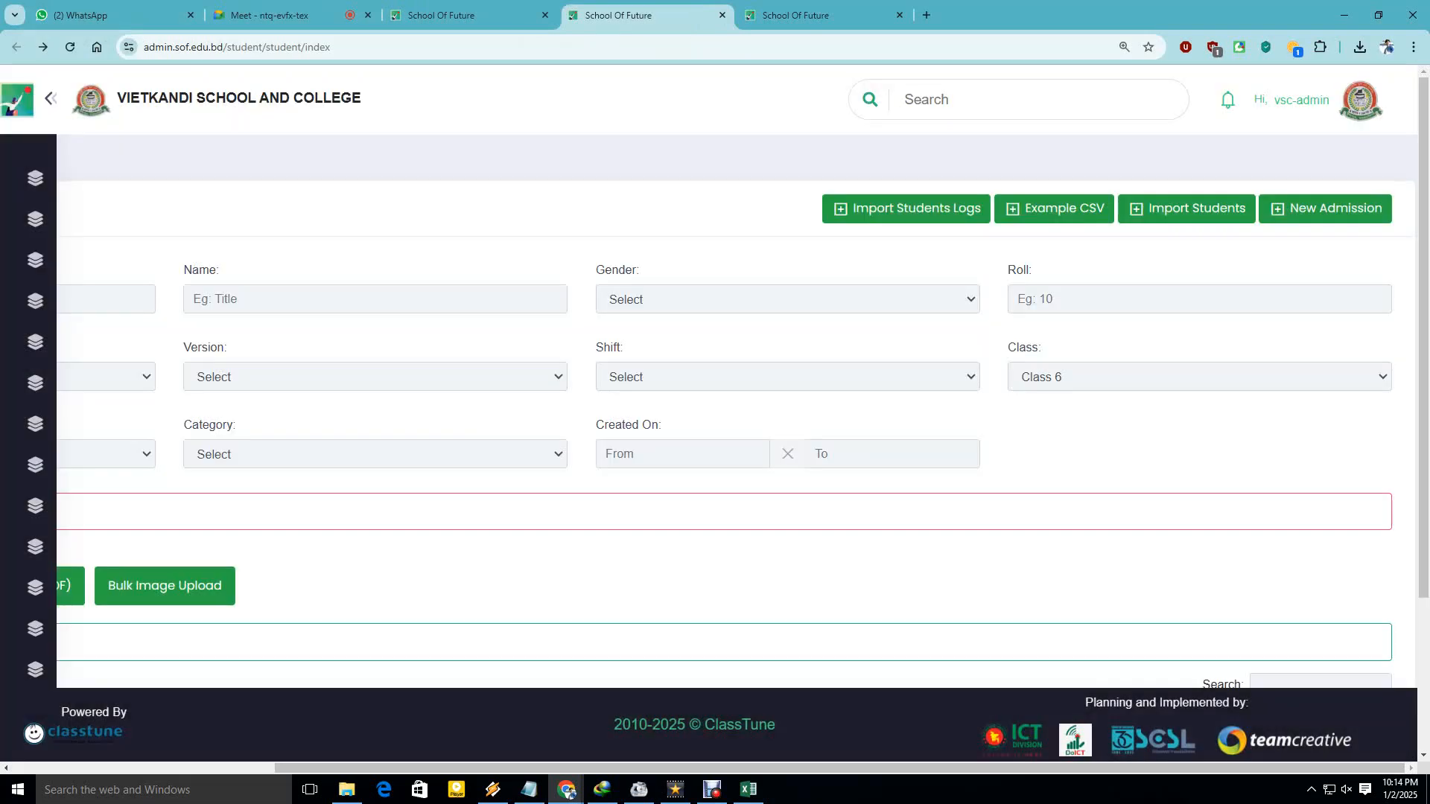
Check the imported student's row in the Class 6 list, including Roll 1 and category General.
scroll(715, 410, "down", 2)
scroll(715, 410, "down", 1)
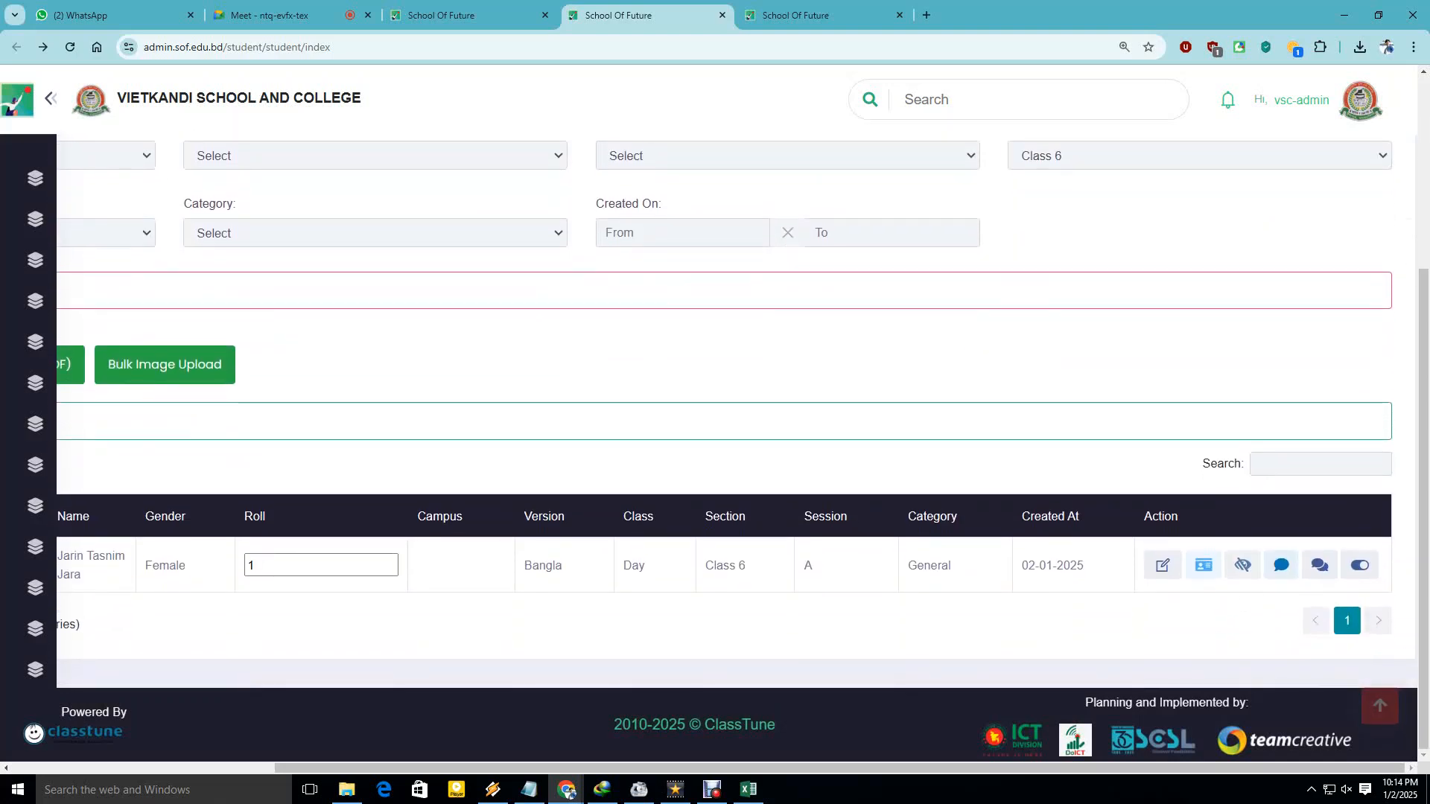
left_click_drag(105, 555, 1055, 565)
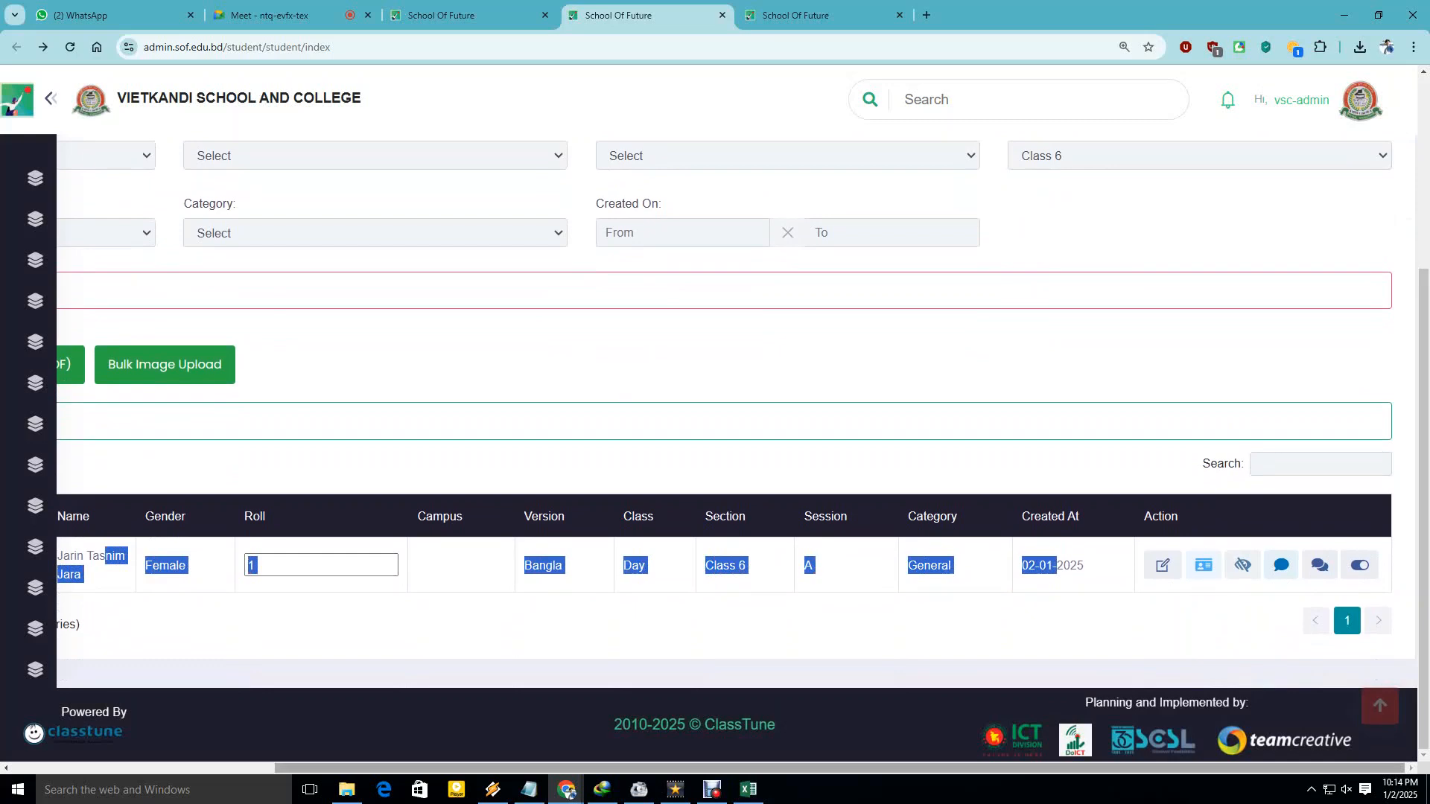
scroll(715, 454, "left", 4)
left_click(745, 624)
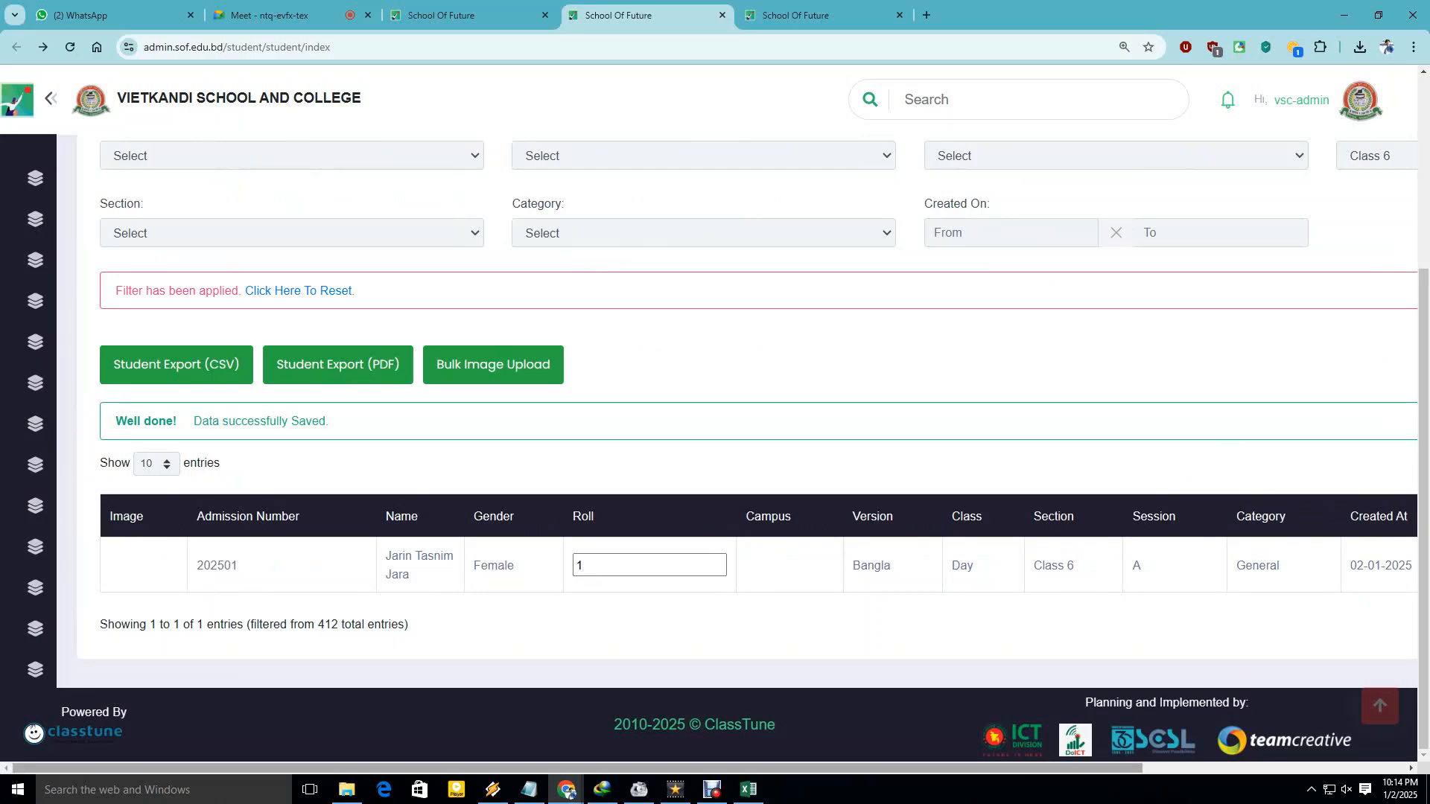
scroll(715, 447, "right", 5)
scroll(715, 447, "left", 2)
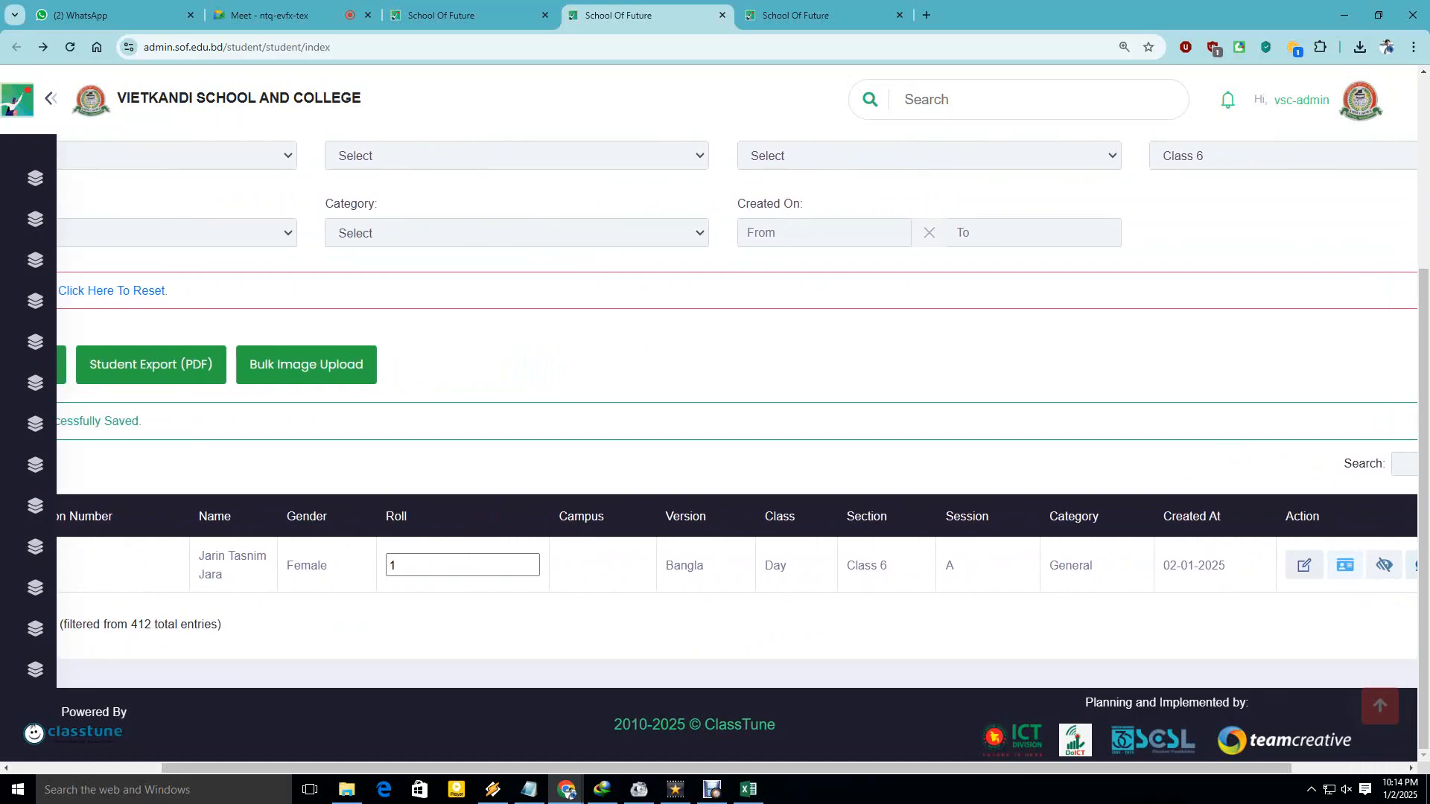
double_click(1069, 566)
left_click_drag(205, 557, 218, 557)
left_click(218, 566)
left_click_drag(372, 767, 485, 768)
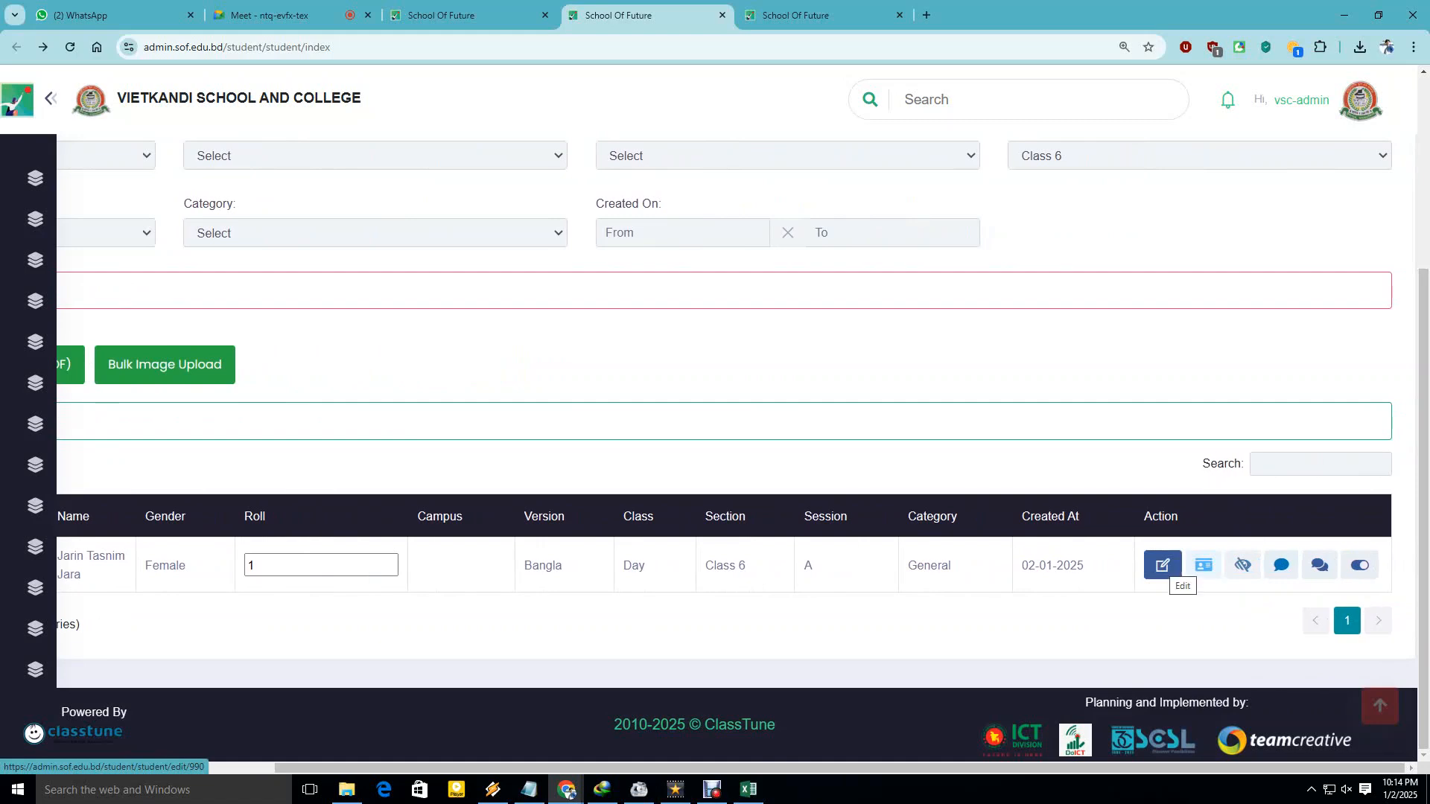
In the student's edit form, verify date of birth, real date of birth, admission date and birth certificate number.
left_click(1163, 567)
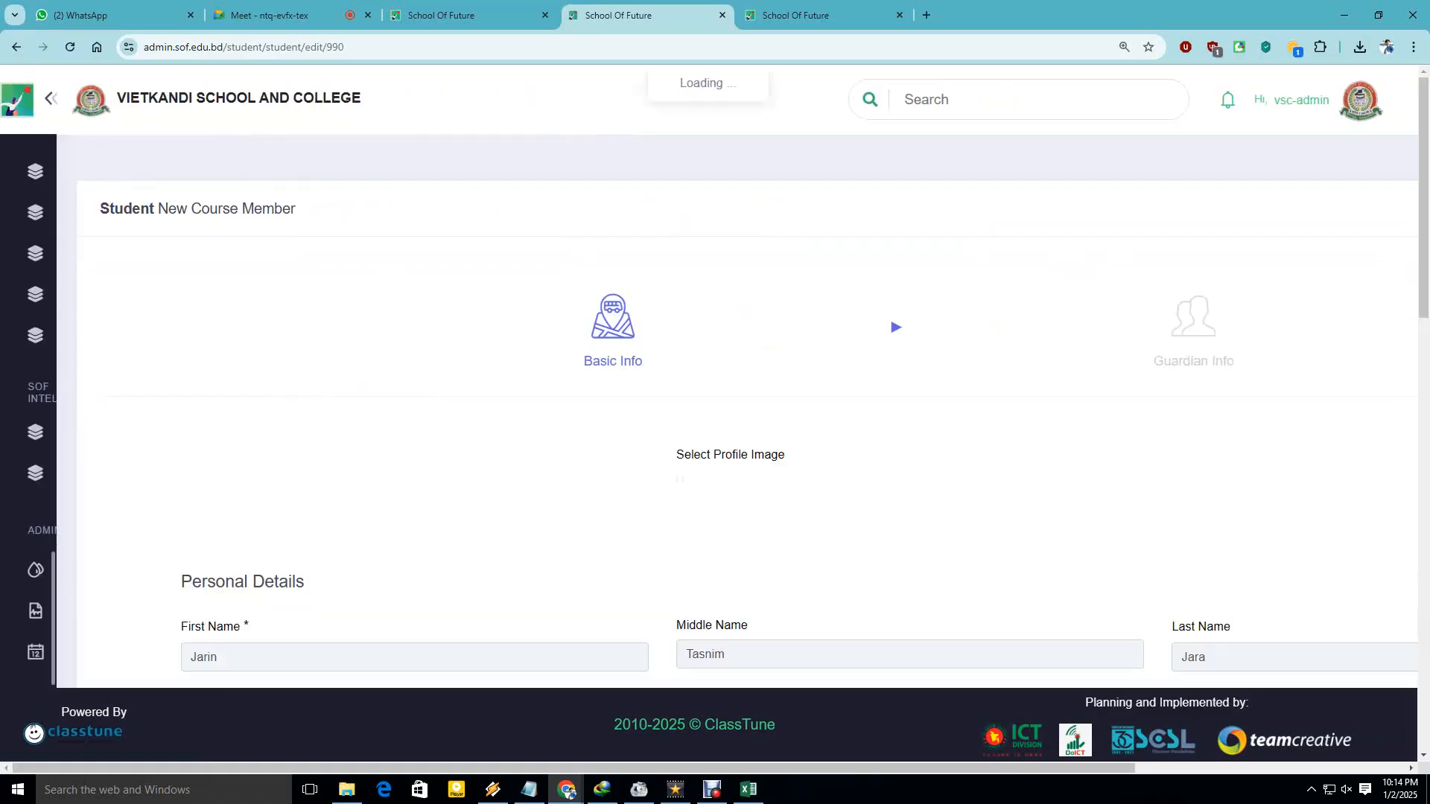
scroll(745, 410, "down", 10)
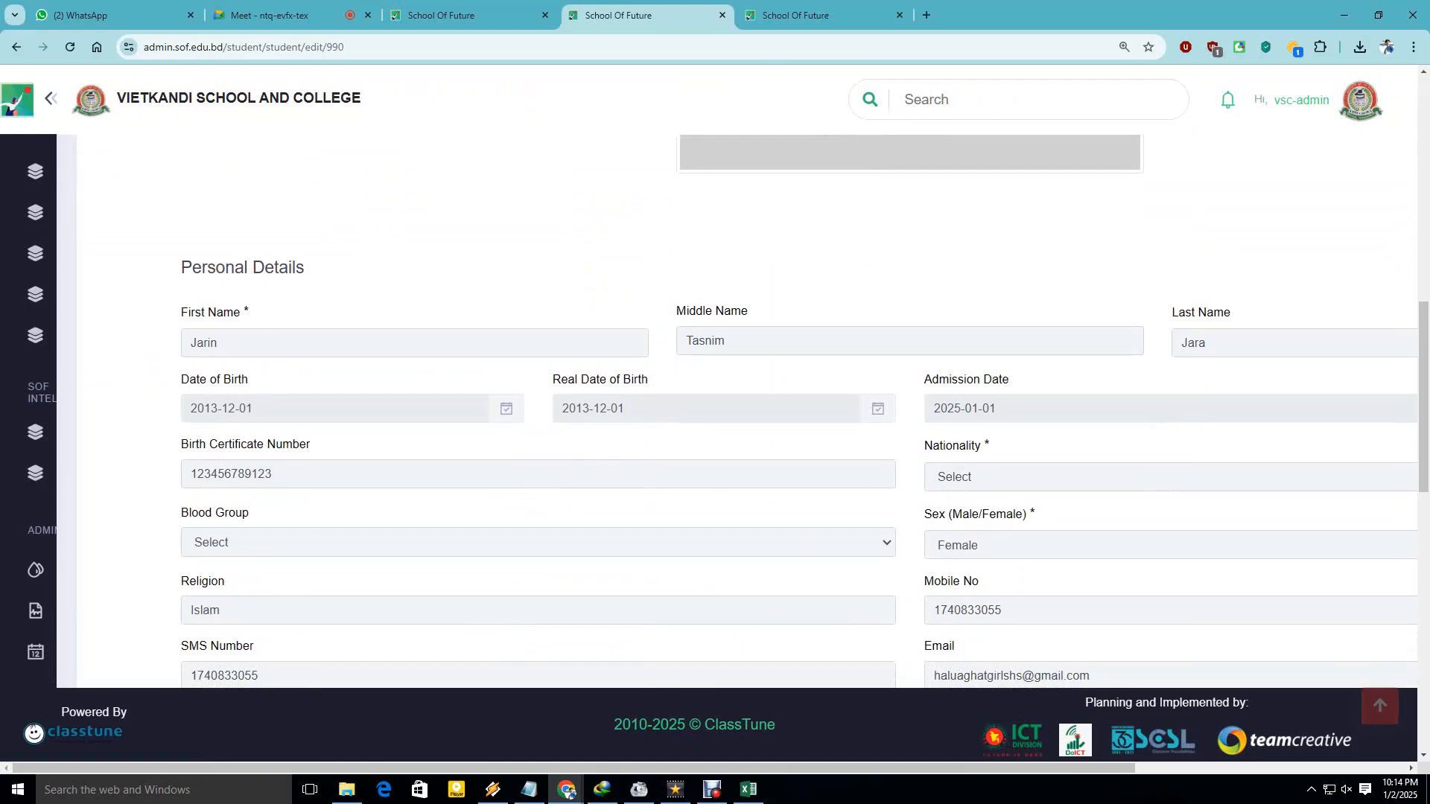
scroll(745, 410, "down", 1)
left_click_drag(257, 335, 186, 334)
left_click(134, 357)
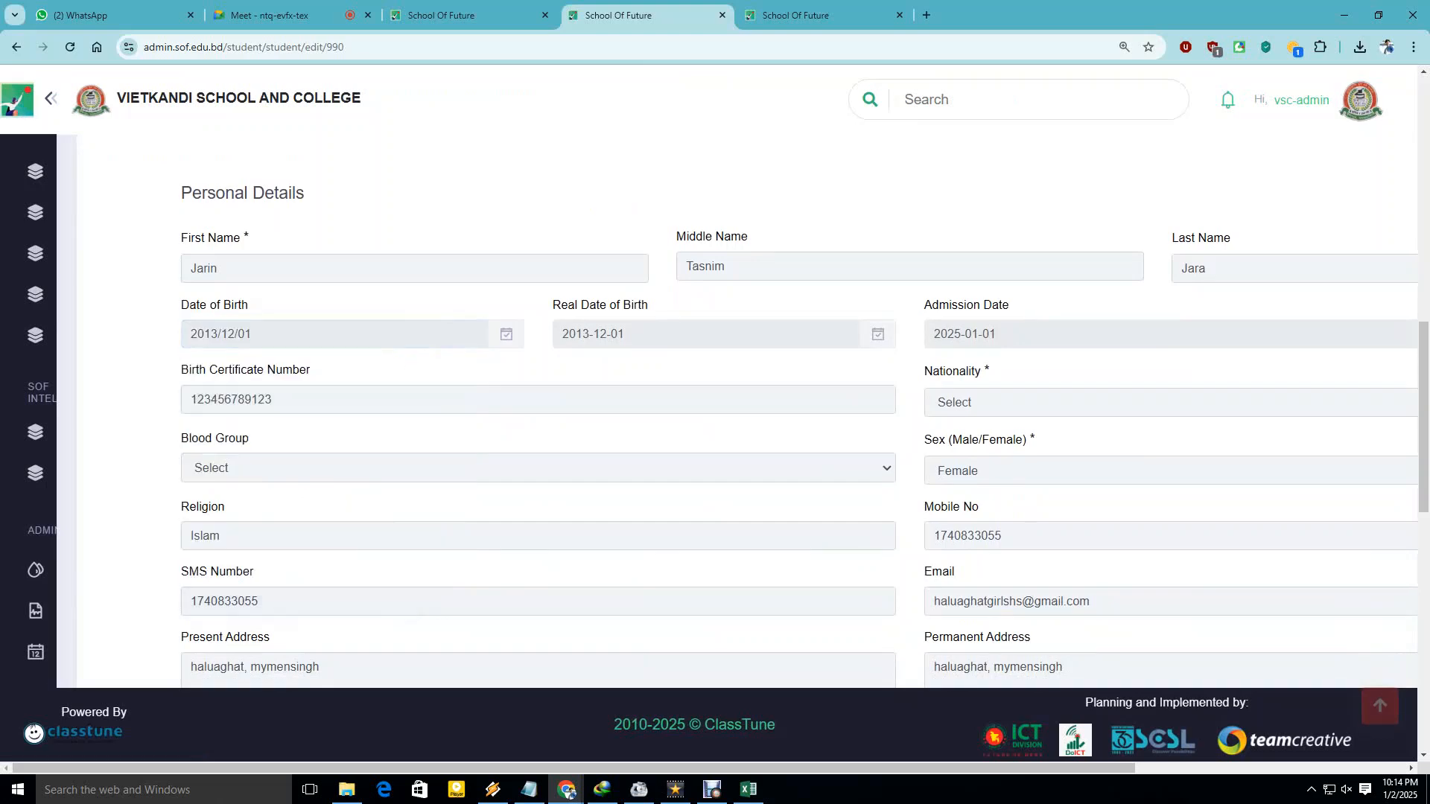
left_click_drag(631, 334, 558, 334)
left_click(477, 269)
left_click_drag(1002, 334, 930, 334)
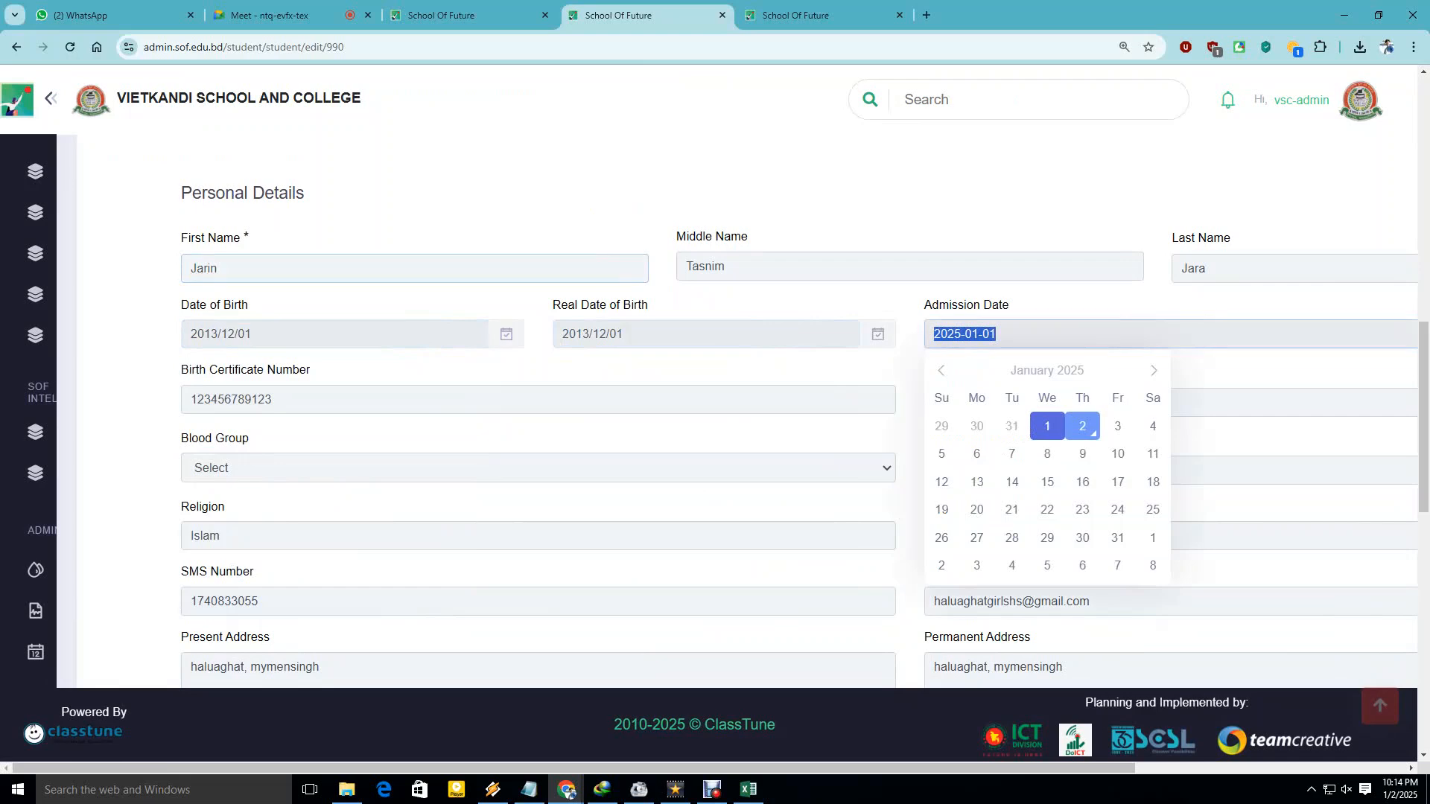
left_click_drag(274, 399, 190, 399)
left_click(272, 399)
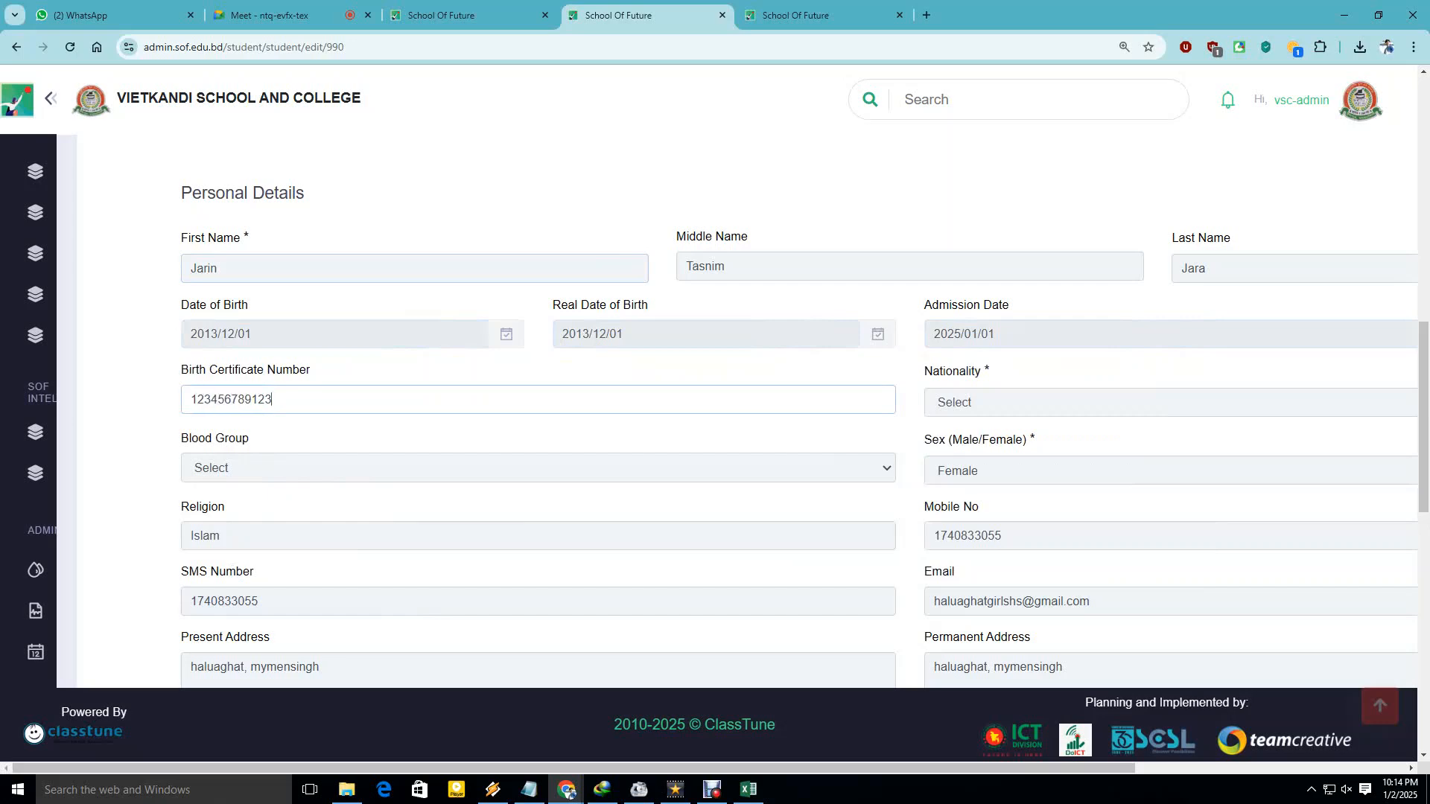
Confirm sex stays Female, blood group stays unset, and recheck the birth certificate number.
scroll(272, 400, "down", 3)
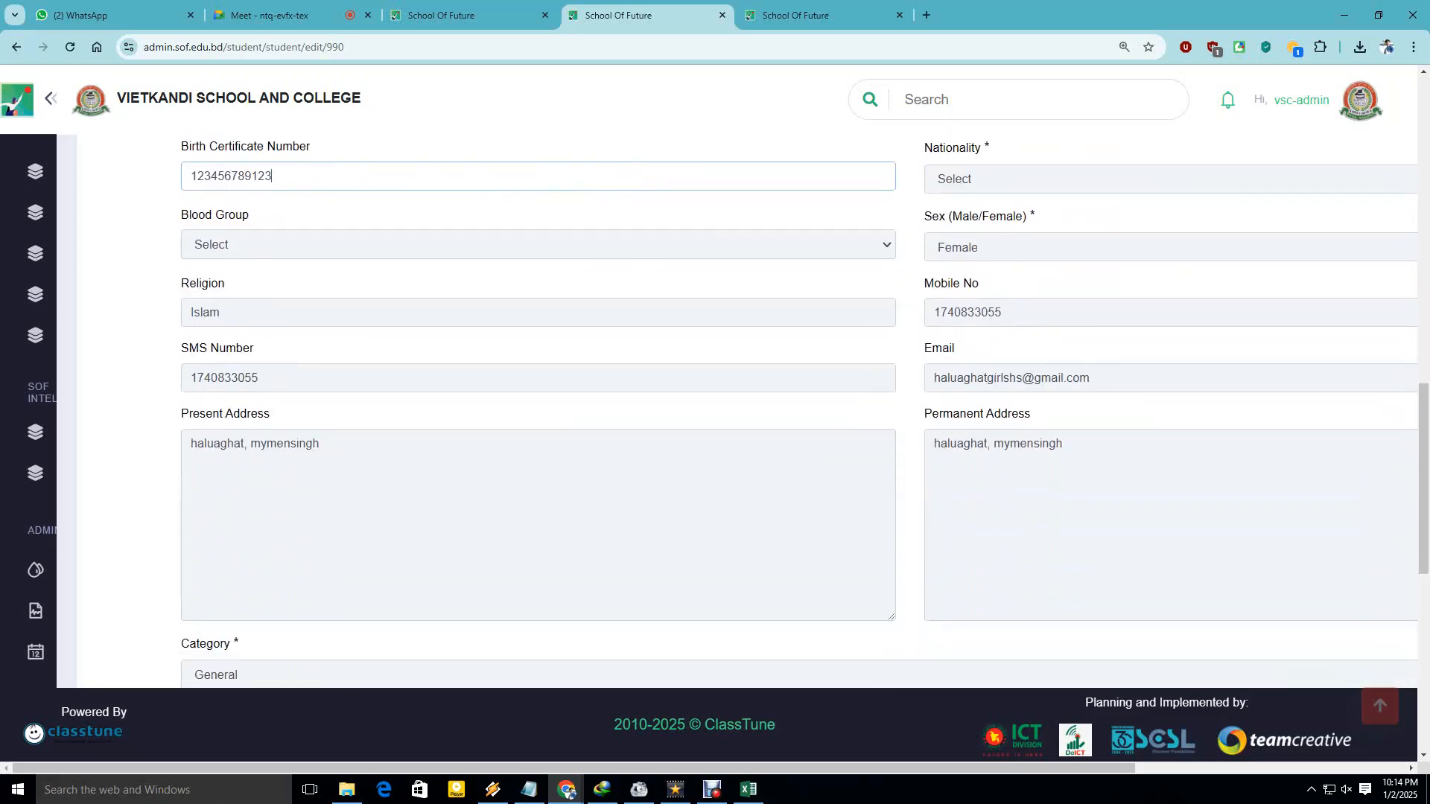
left_click_drag(260, 378, 188, 378)
scroll(189, 378, "up", 3)
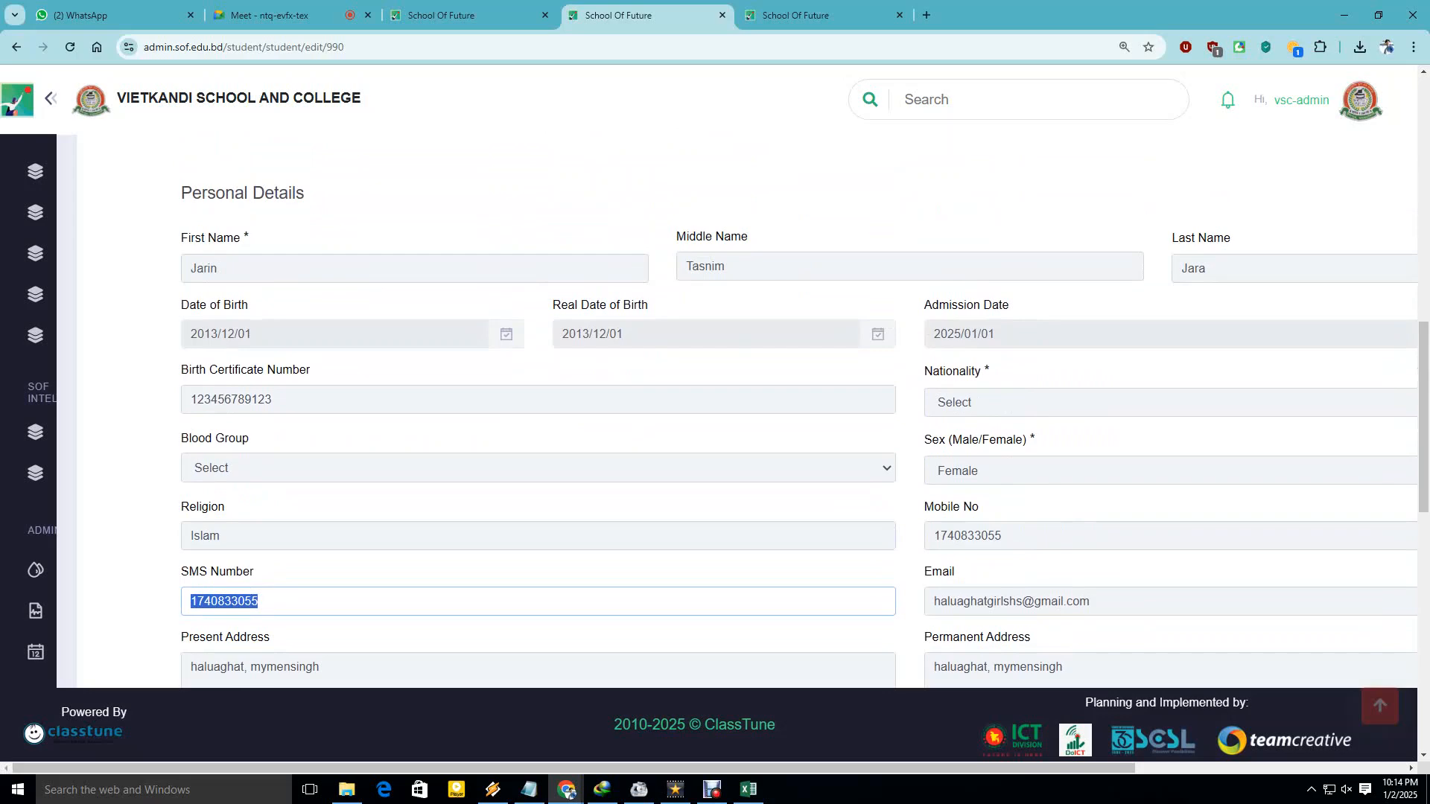
left_click(1043, 470)
left_click(1042, 471)
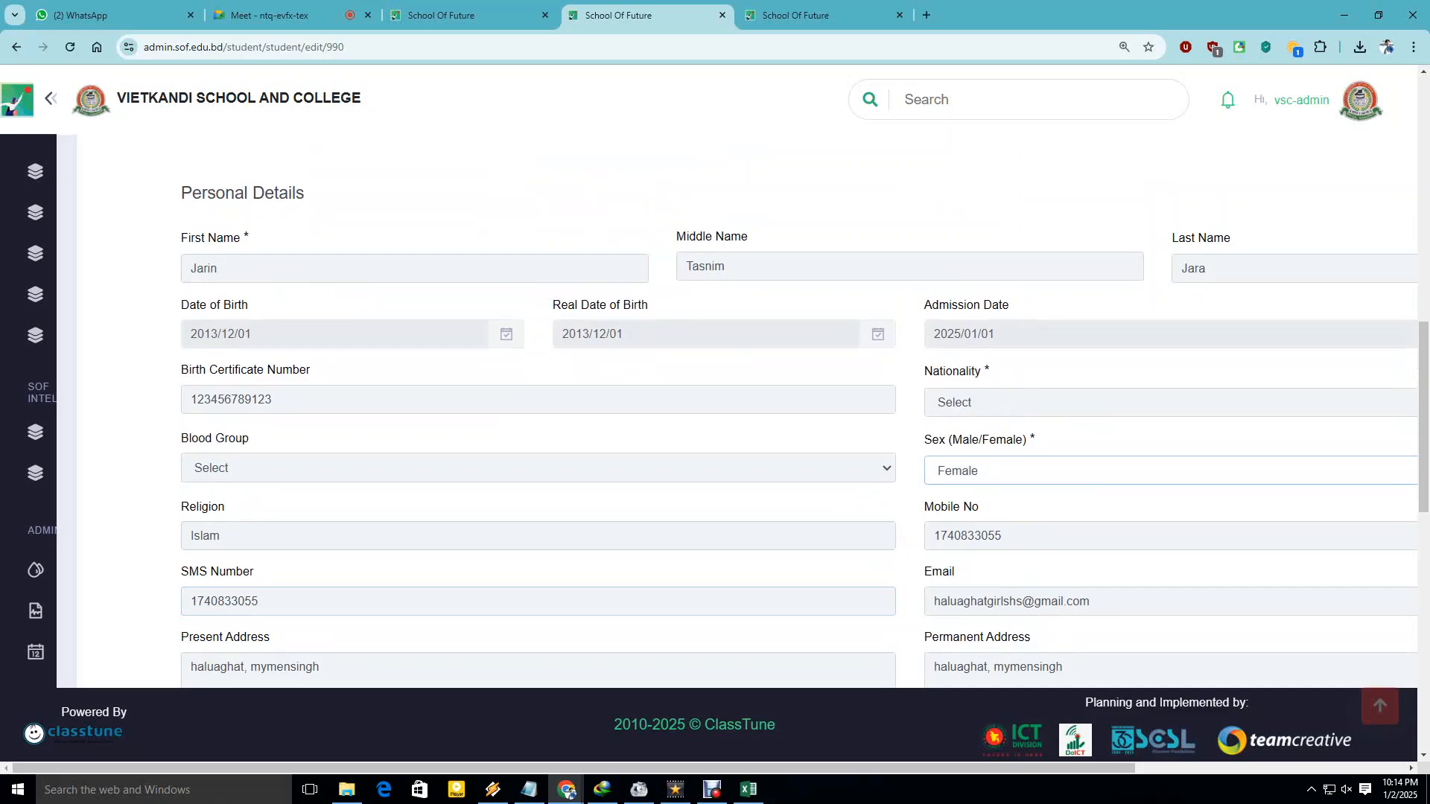
left_click(537, 467)
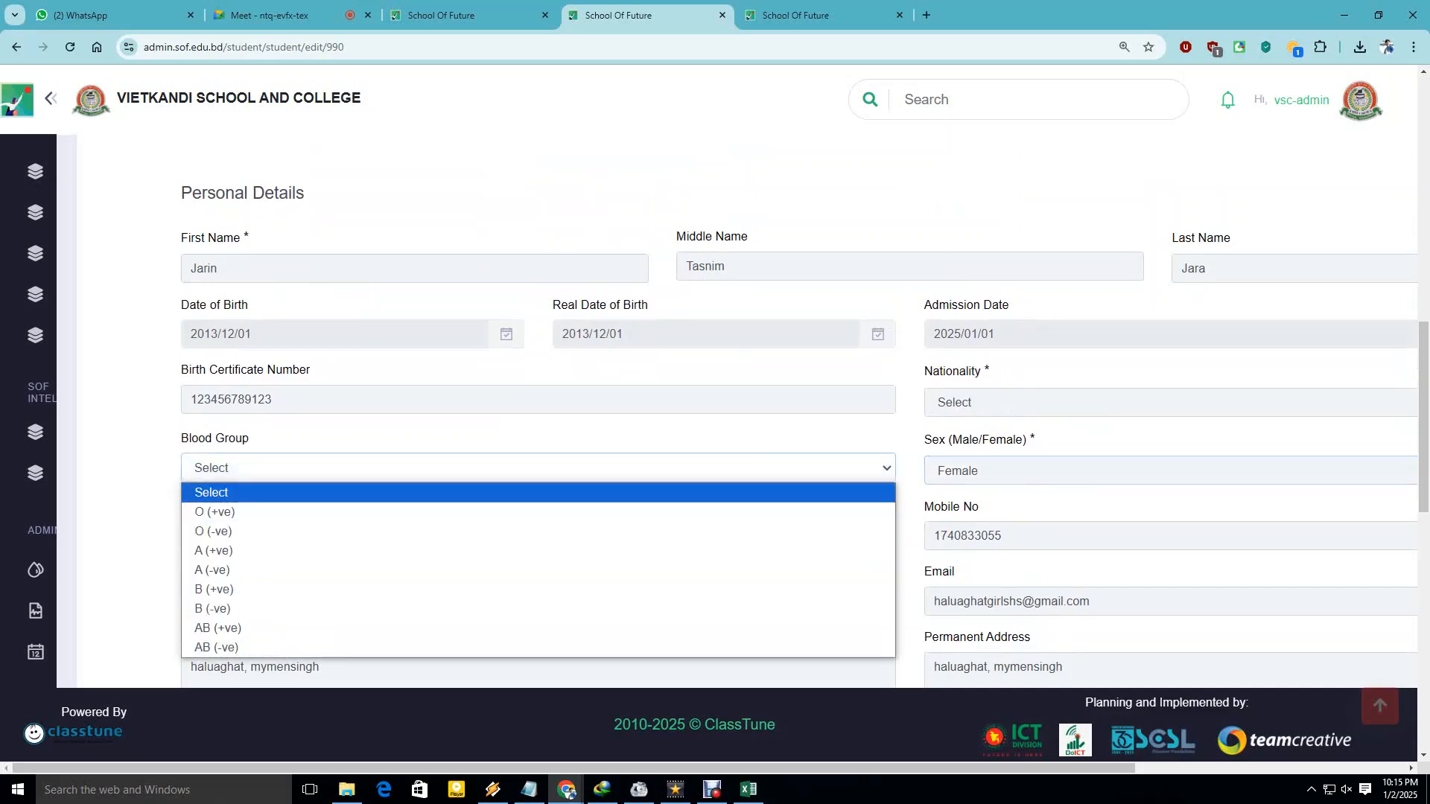
left_click(538, 493)
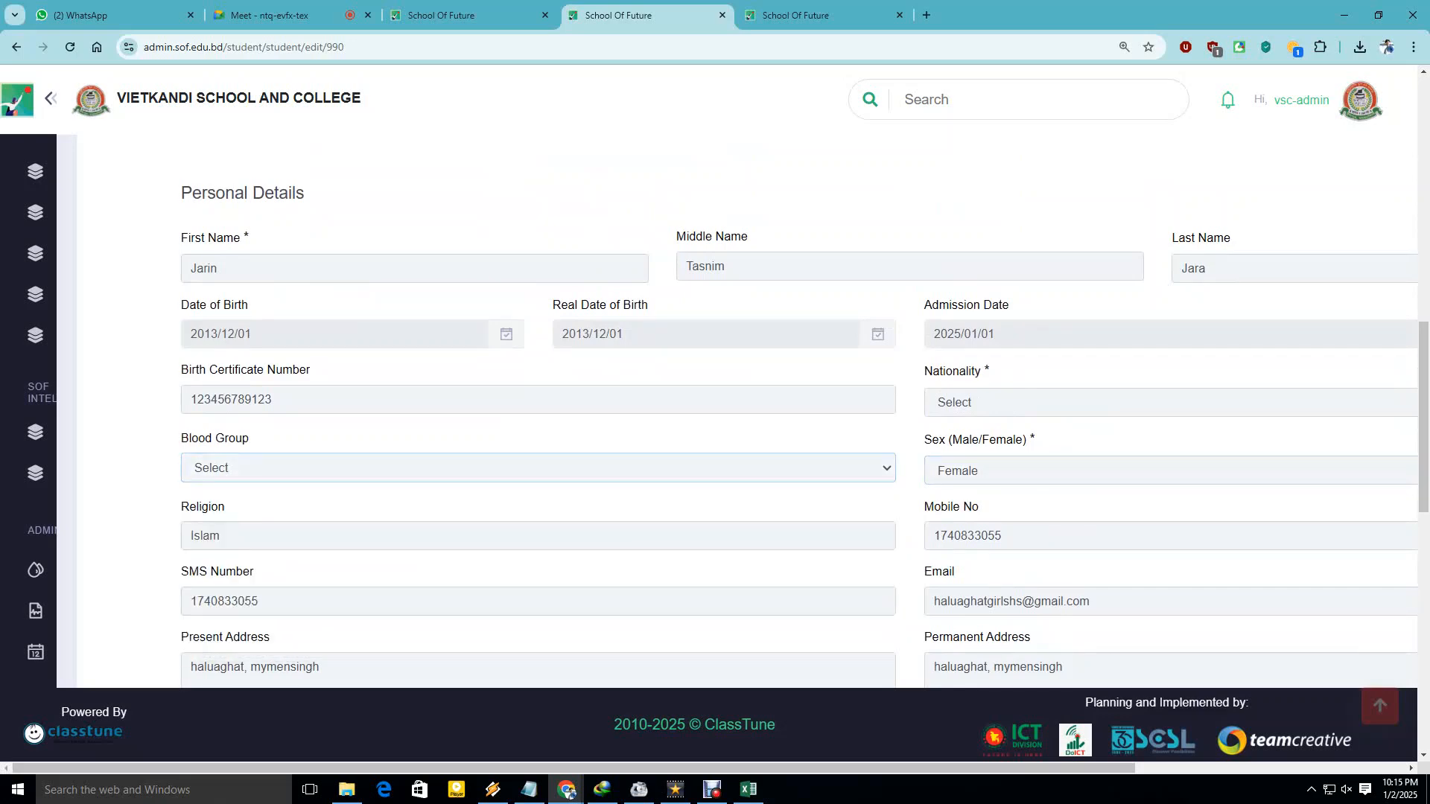
double_click(230, 400)
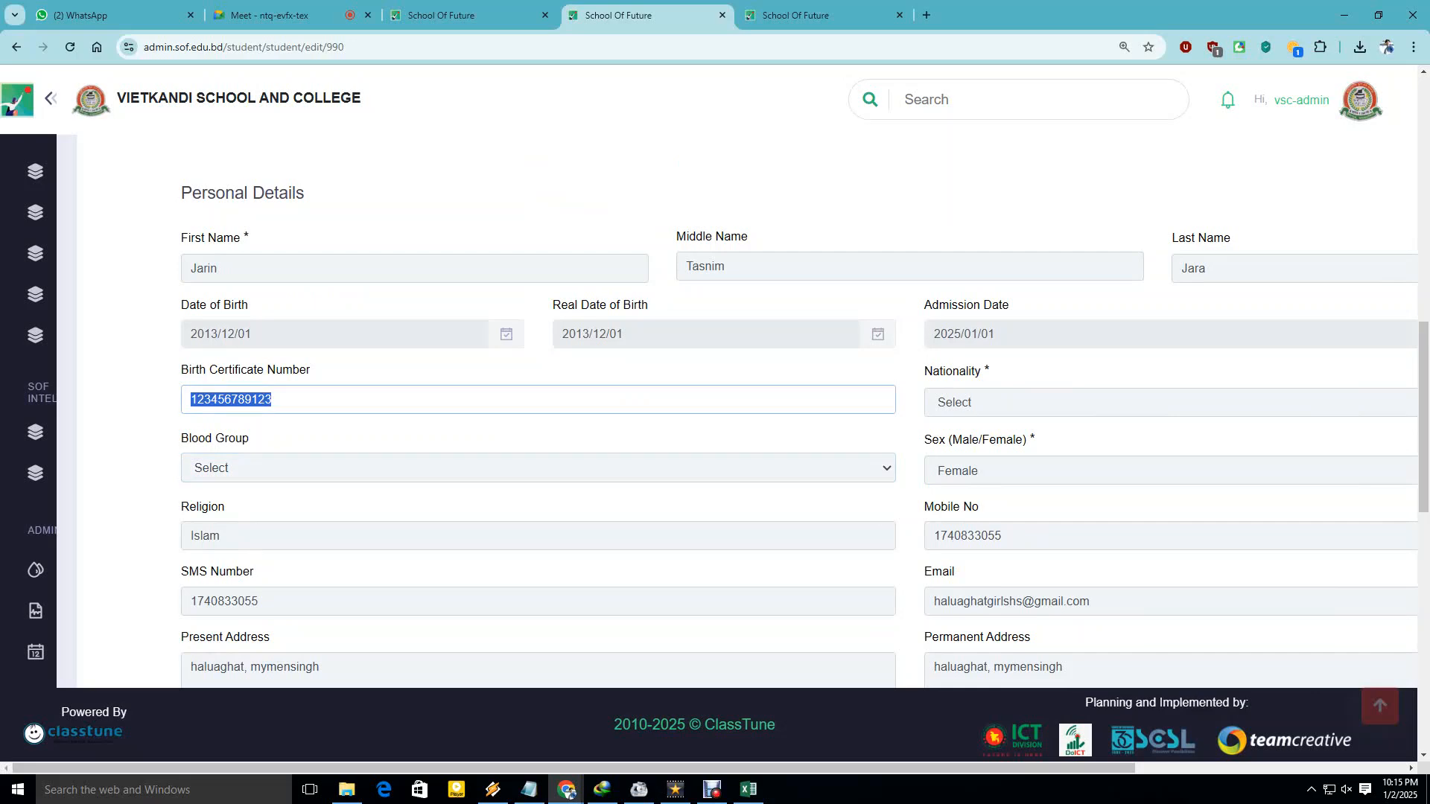
left_click(273, 400)
scroll(744, 410, "up", 5)
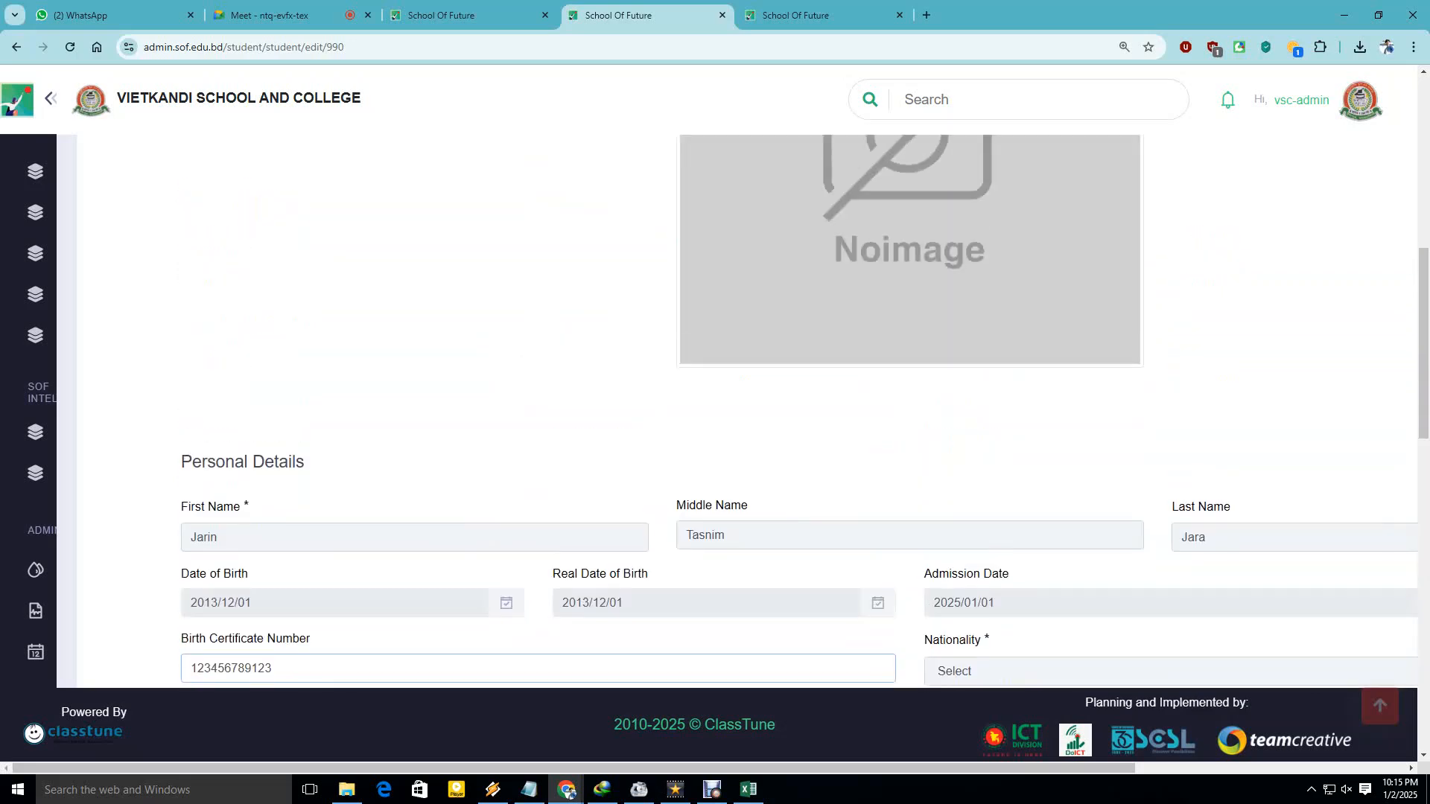
scroll(744, 409, "right", 3)
Back in the spreadsheet, look over the Category B2 and Admission Number D2 cells unchanged.
left_click(748, 789)
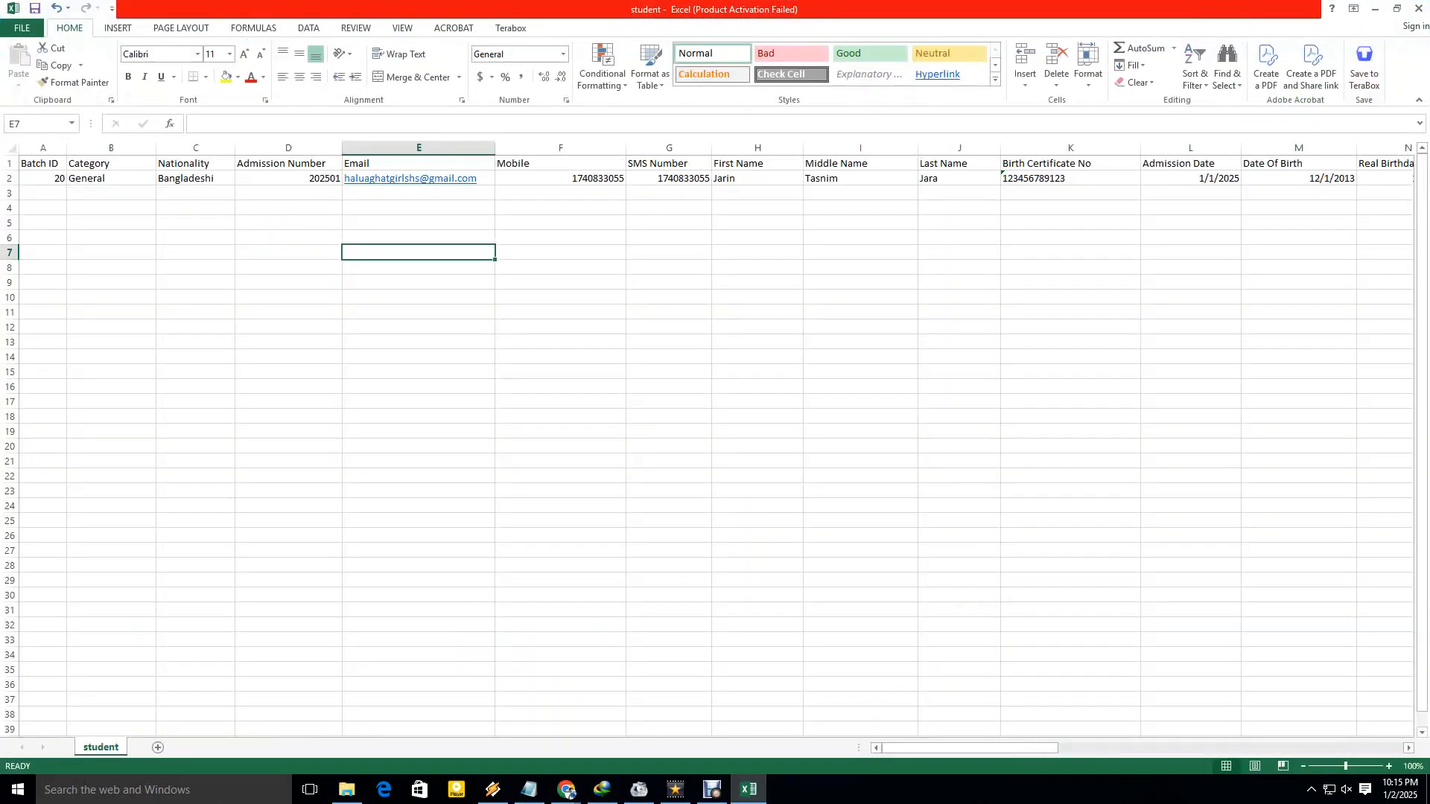
left_click(289, 372)
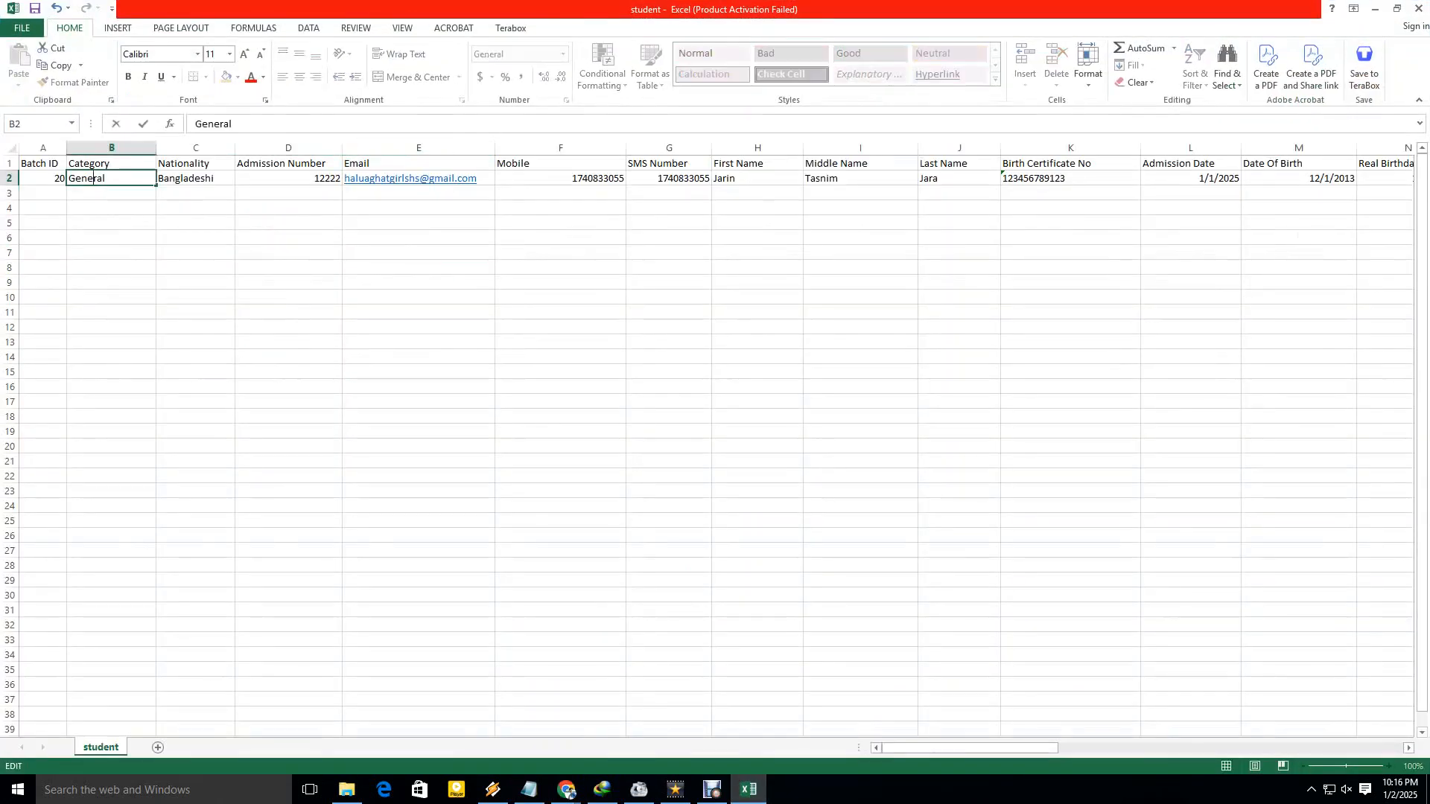
left_click(195, 267)
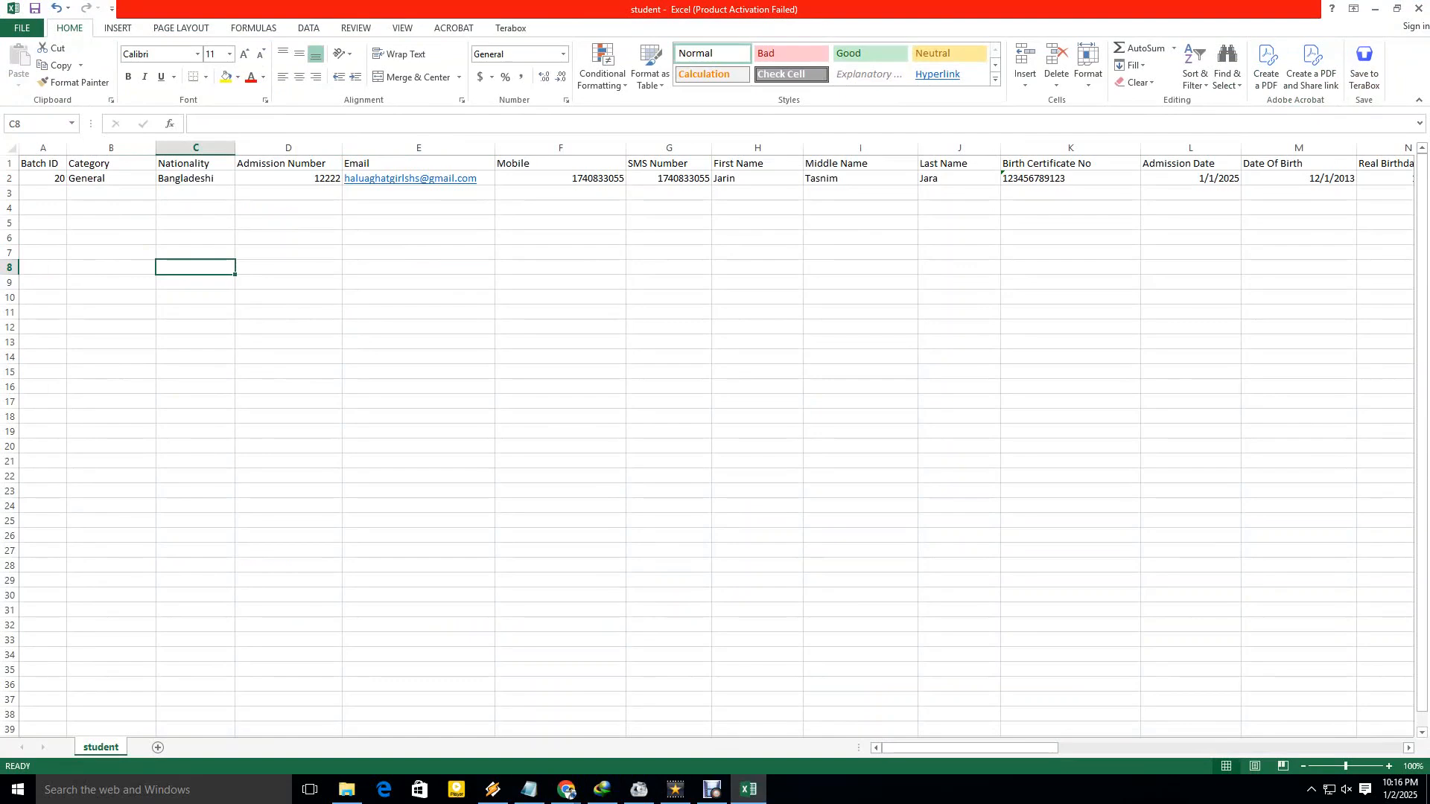
left_click(289, 179)
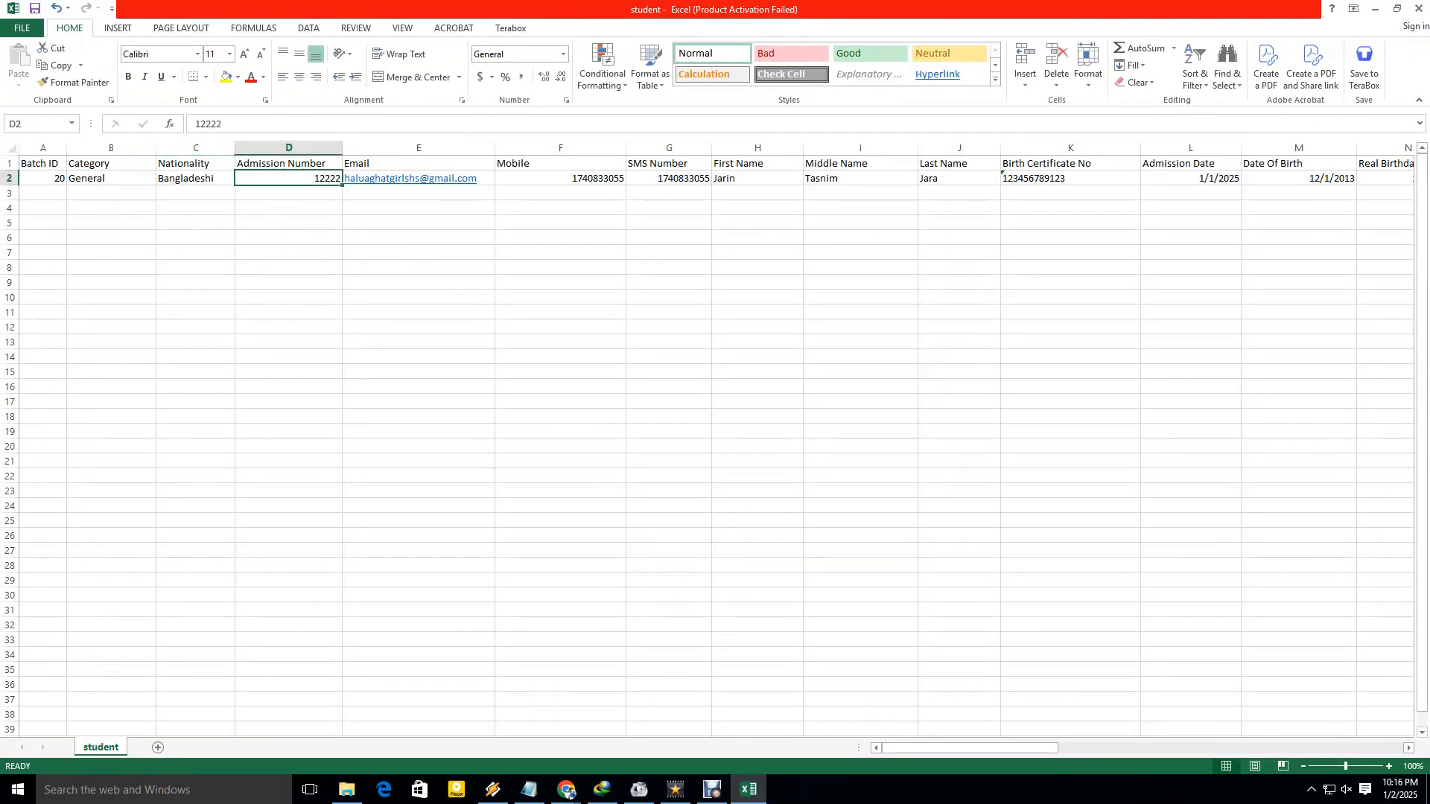
left_click_drag(924, 748, 959, 748)
Clear the Gender cell O2 and save the sheet in CSV format.
left_click(1177, 178)
key("Delete")
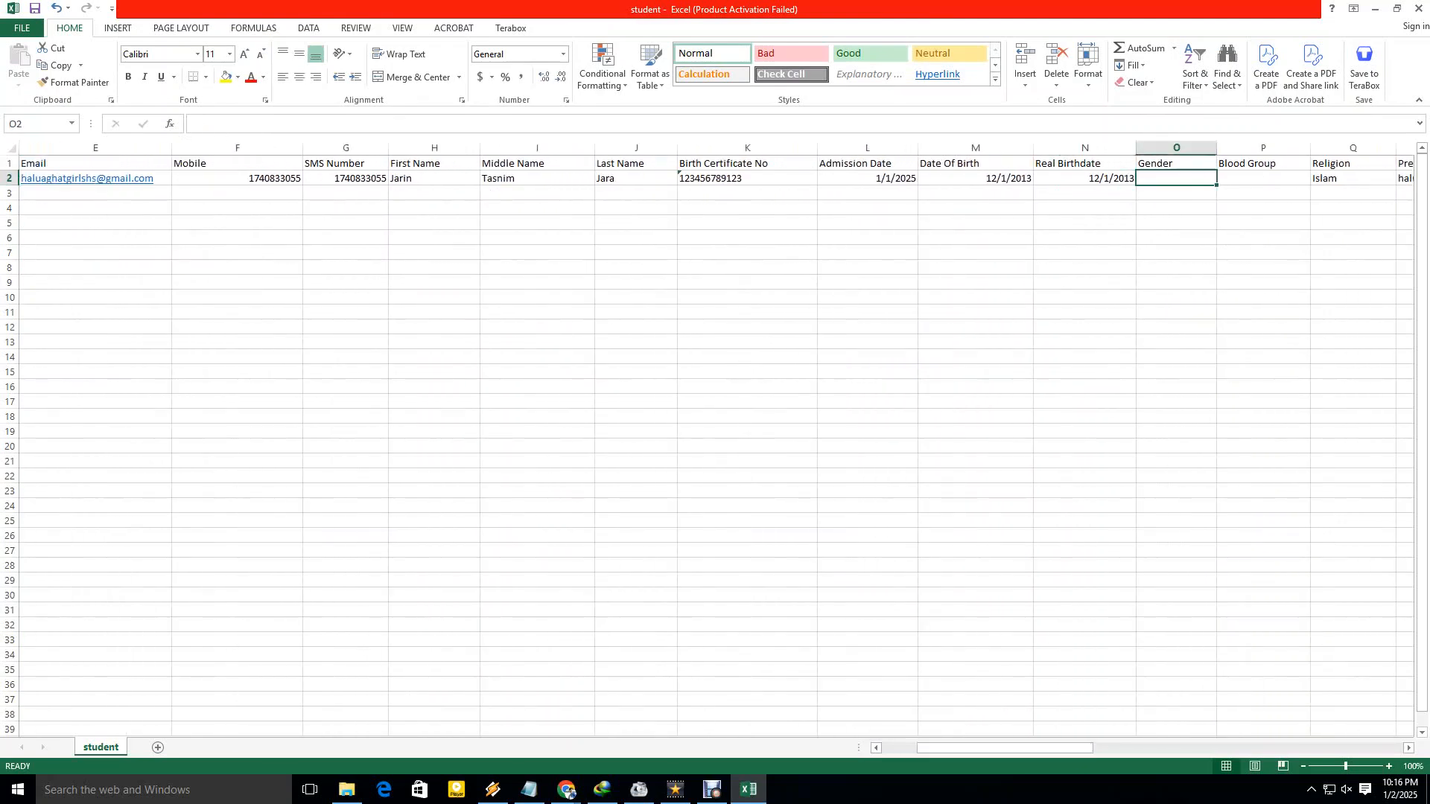
left_click(1263, 342)
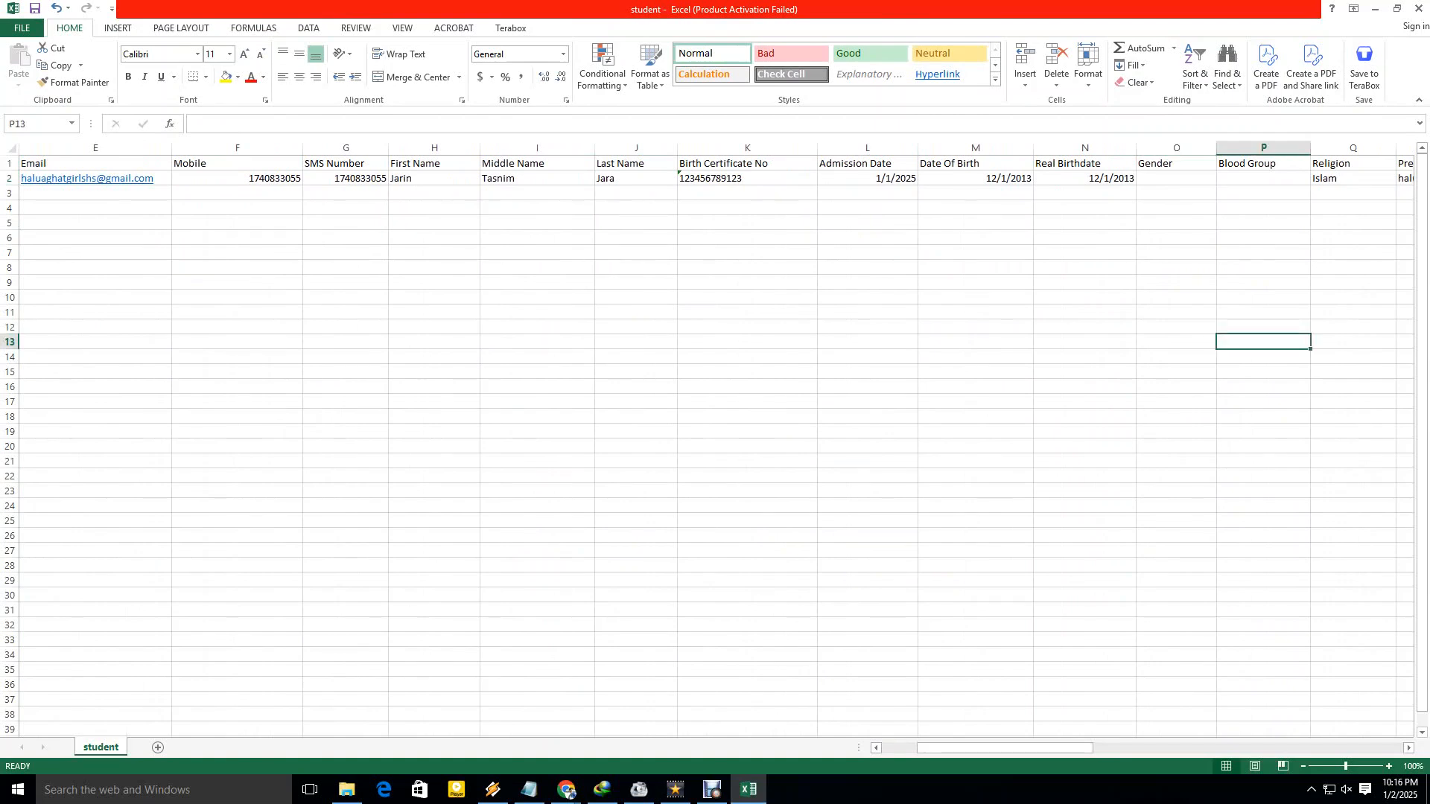
key("ctrl+s")
key("Return")
Return to the School Of Future window and open the Import Student dialog.
left_click(567, 790)
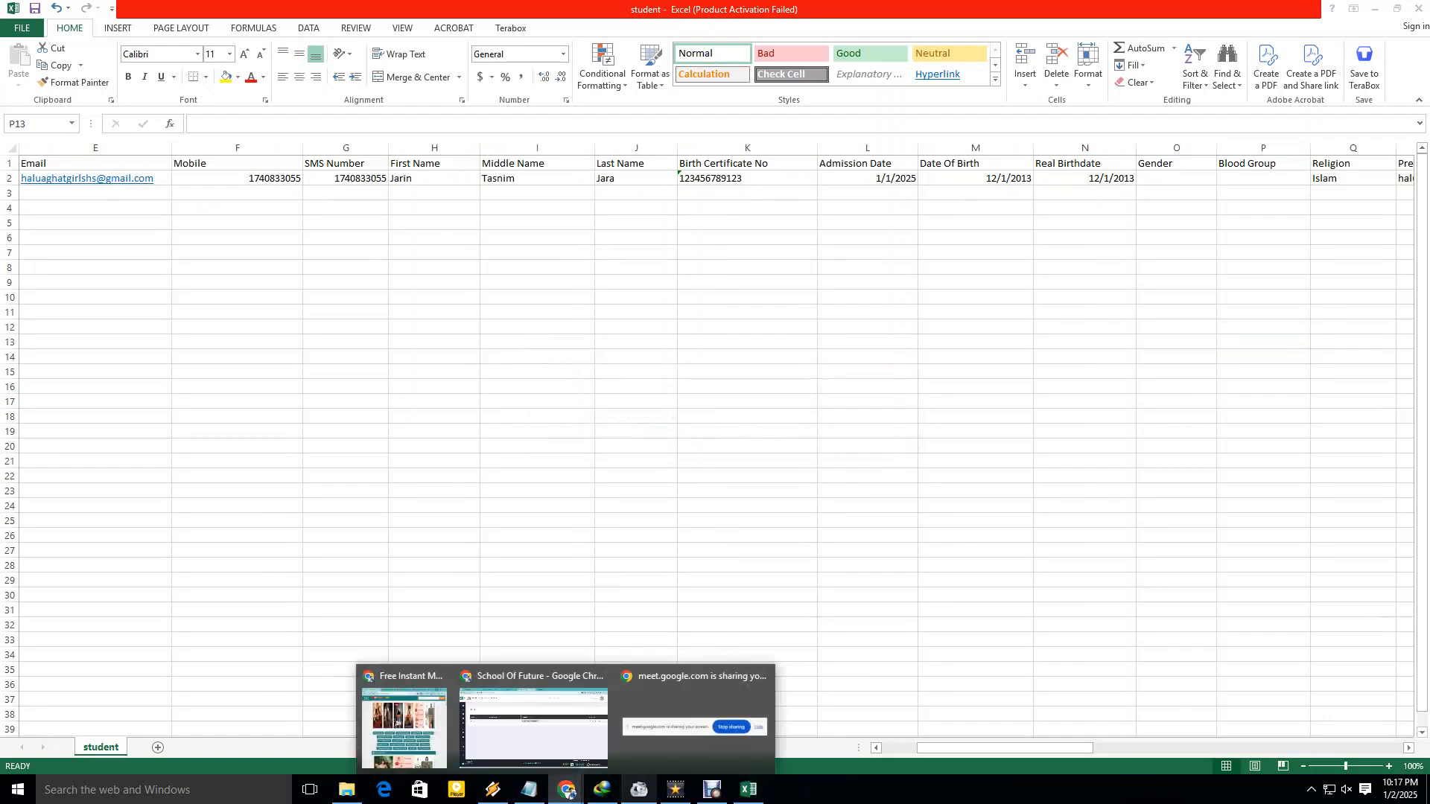
left_click(533, 727)
left_click(1186, 208)
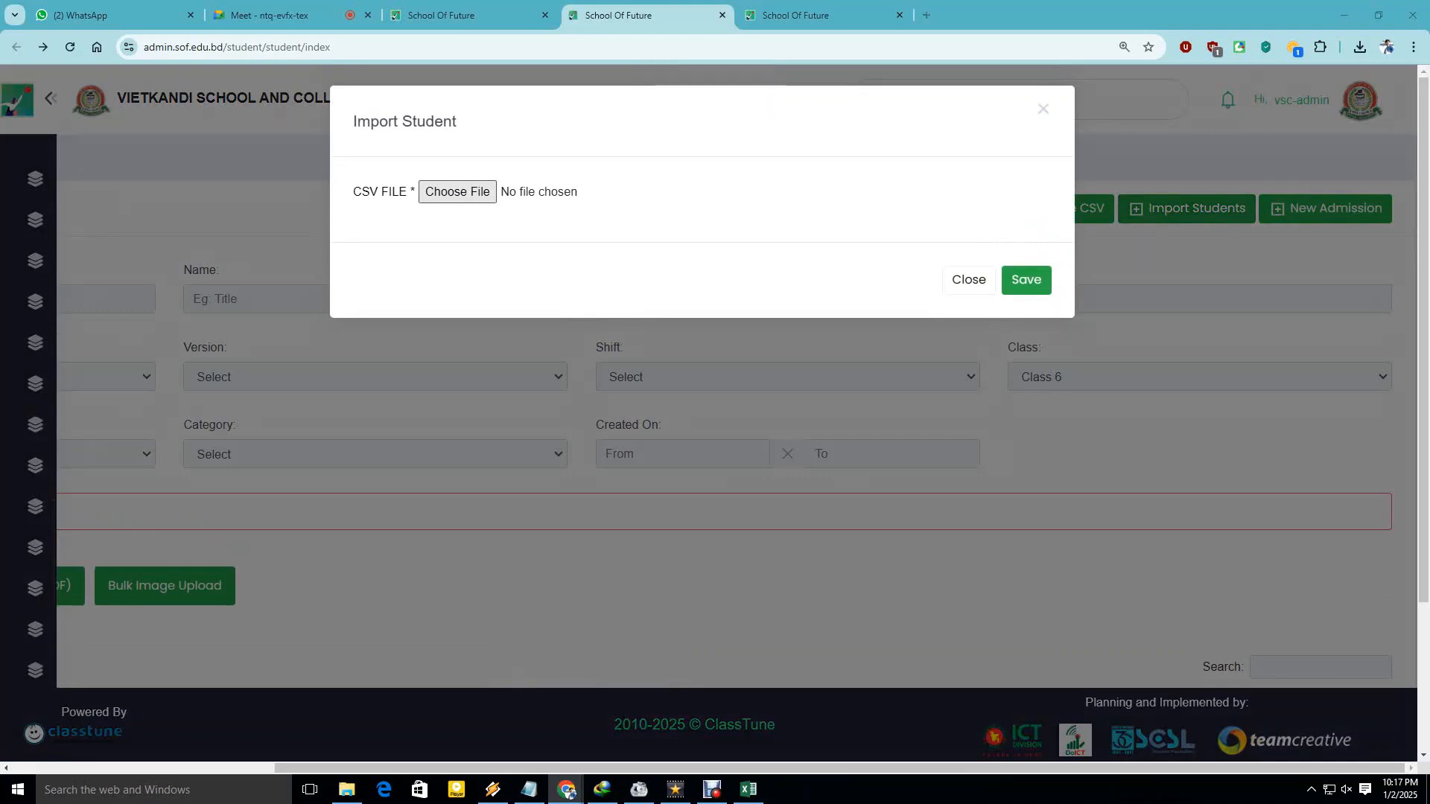
Upload student.csv from Downloads and save the import.
left_click(454, 192)
left_click(231, 245)
left_click(589, 377)
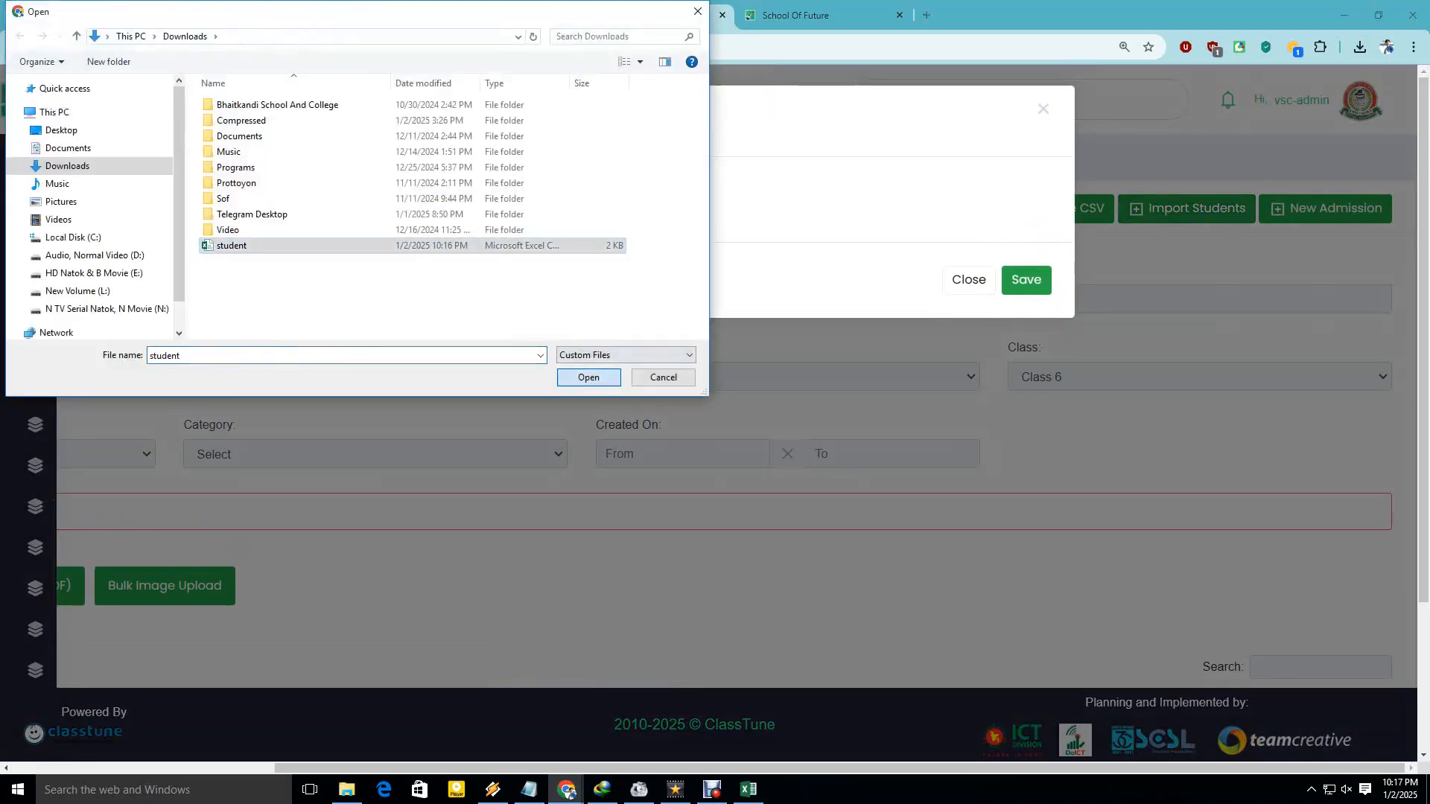
left_click(1026, 280)
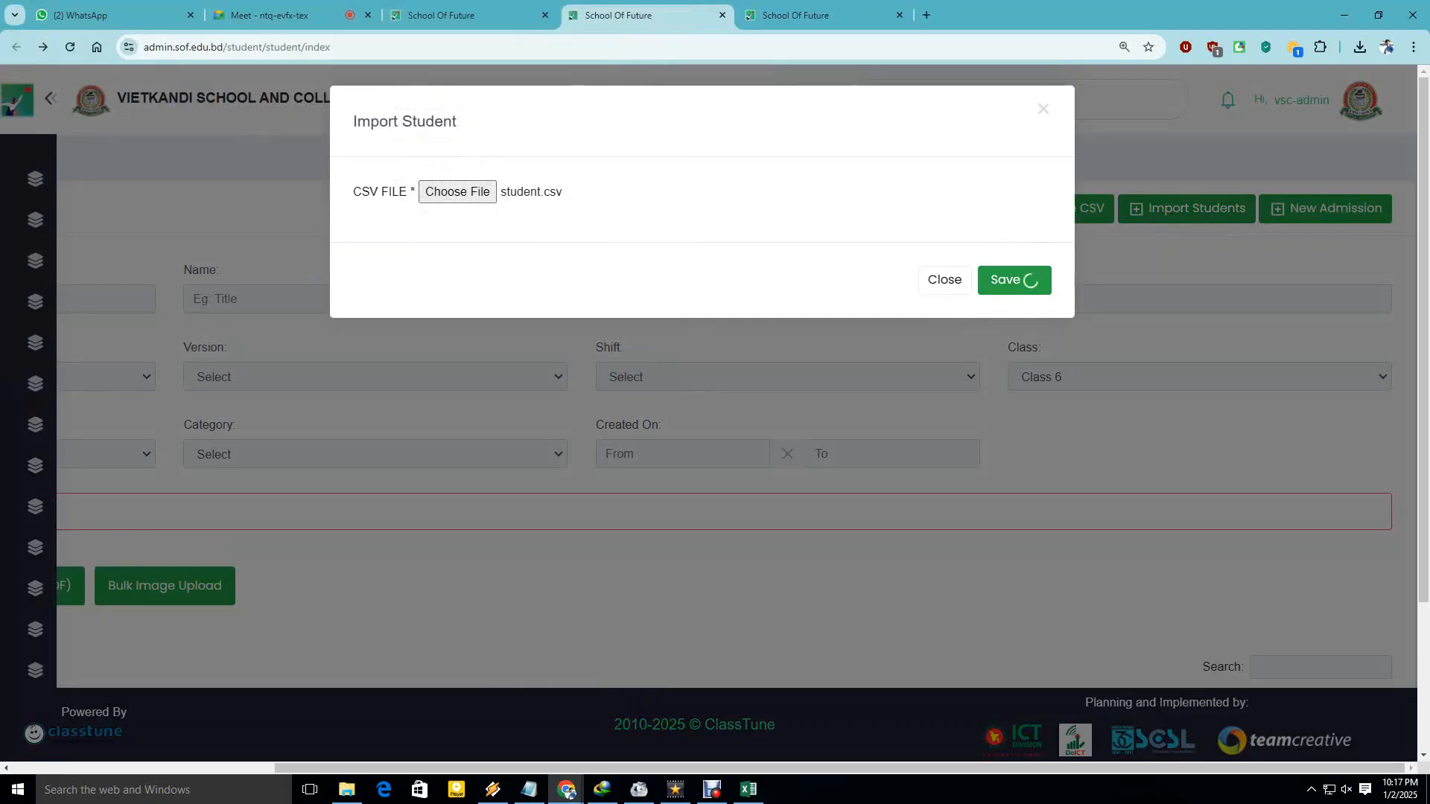
Read the import log's gender error requiring 1 for boys and 2 for girls, then return to Excel.
scroll(724, 411, "down", 3)
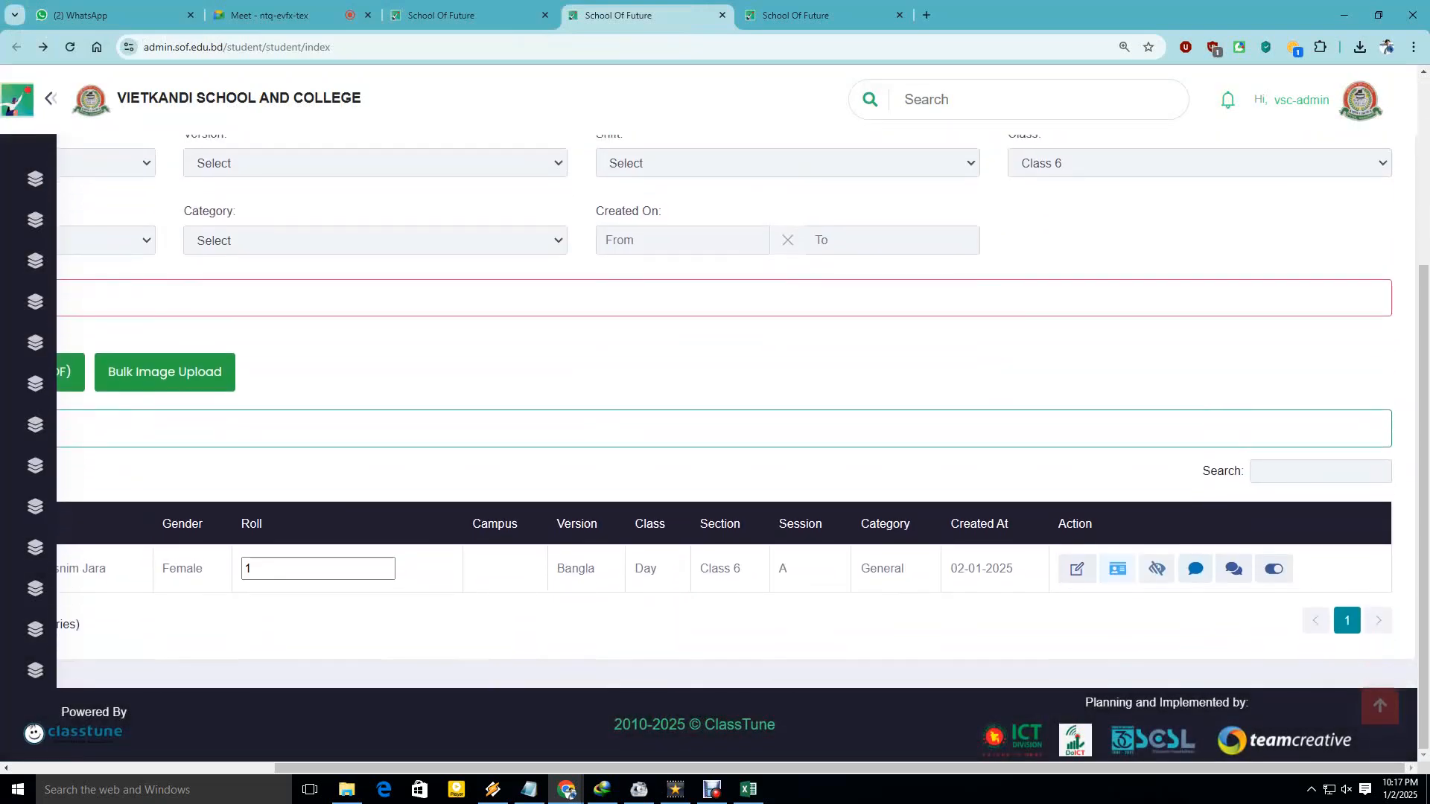
scroll(724, 411, "up", 4)
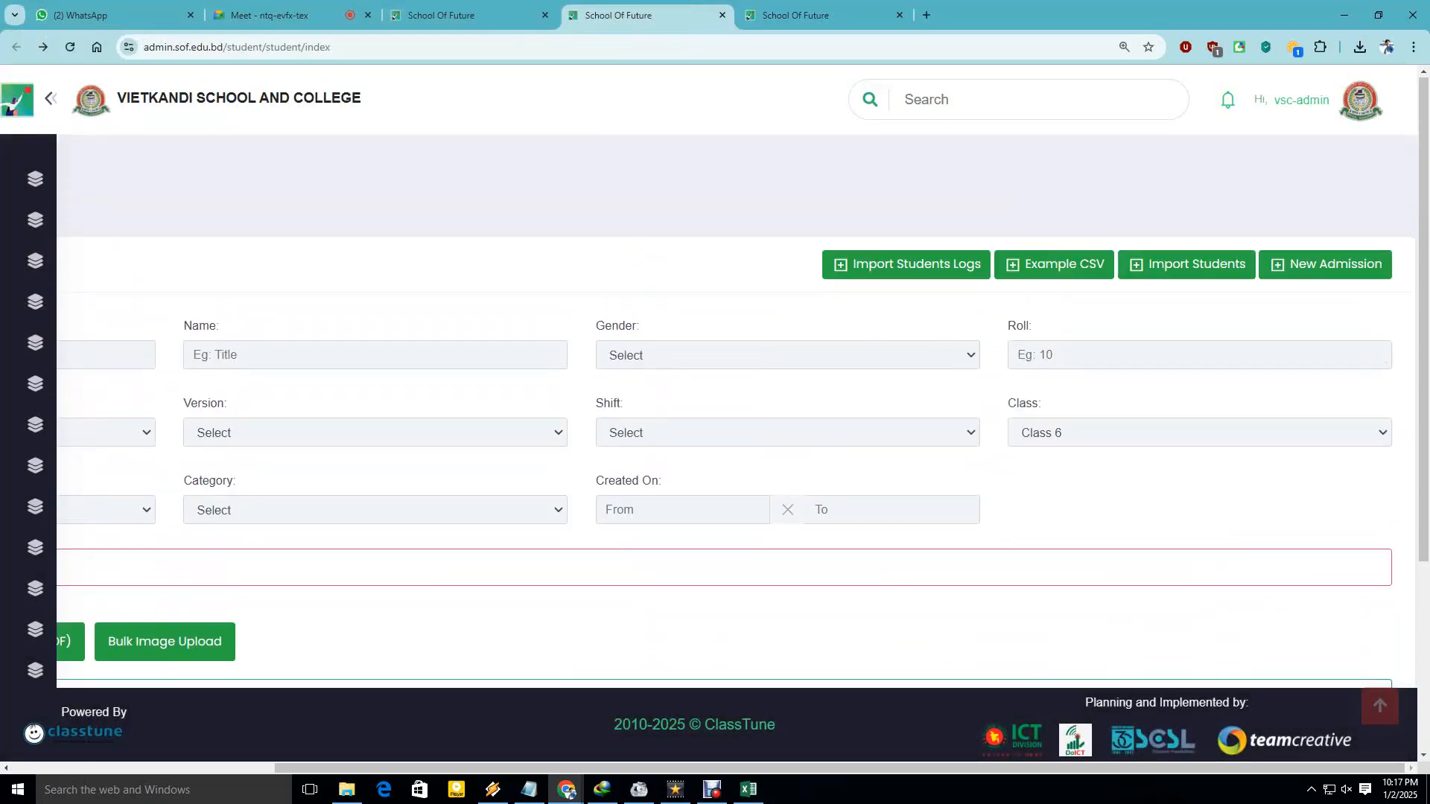
left_click(907, 208)
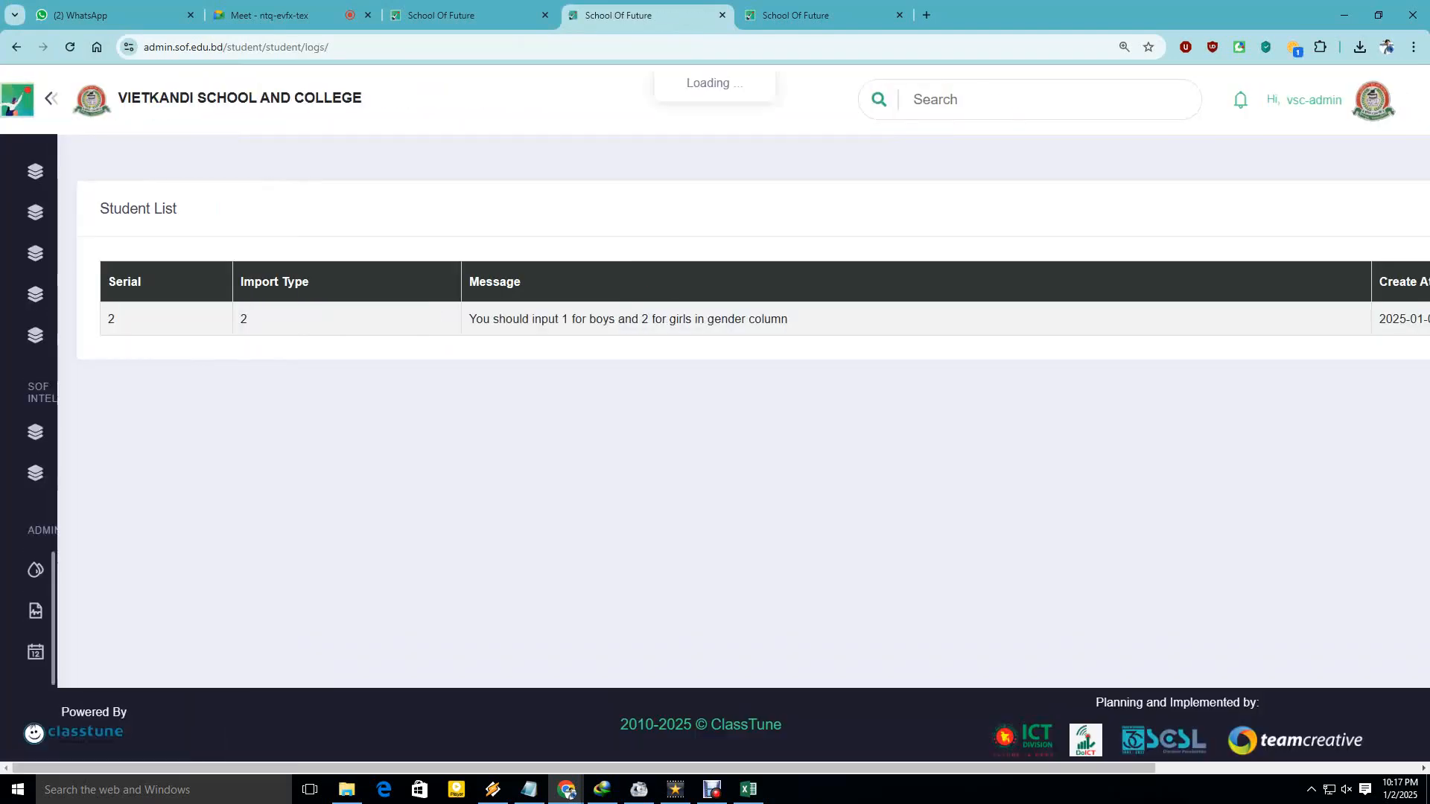
left_click_drag(469, 318, 788, 318)
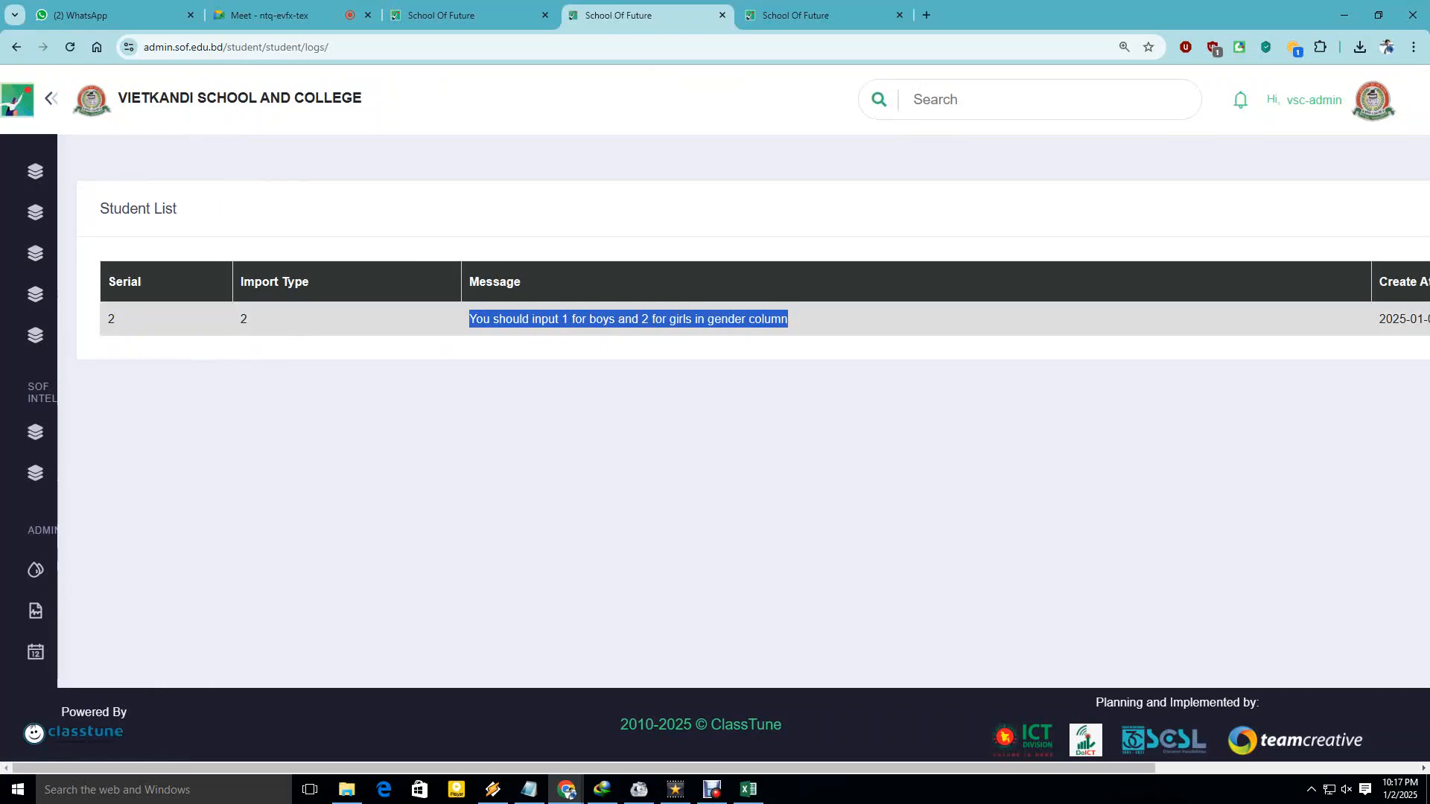
left_click(788, 319)
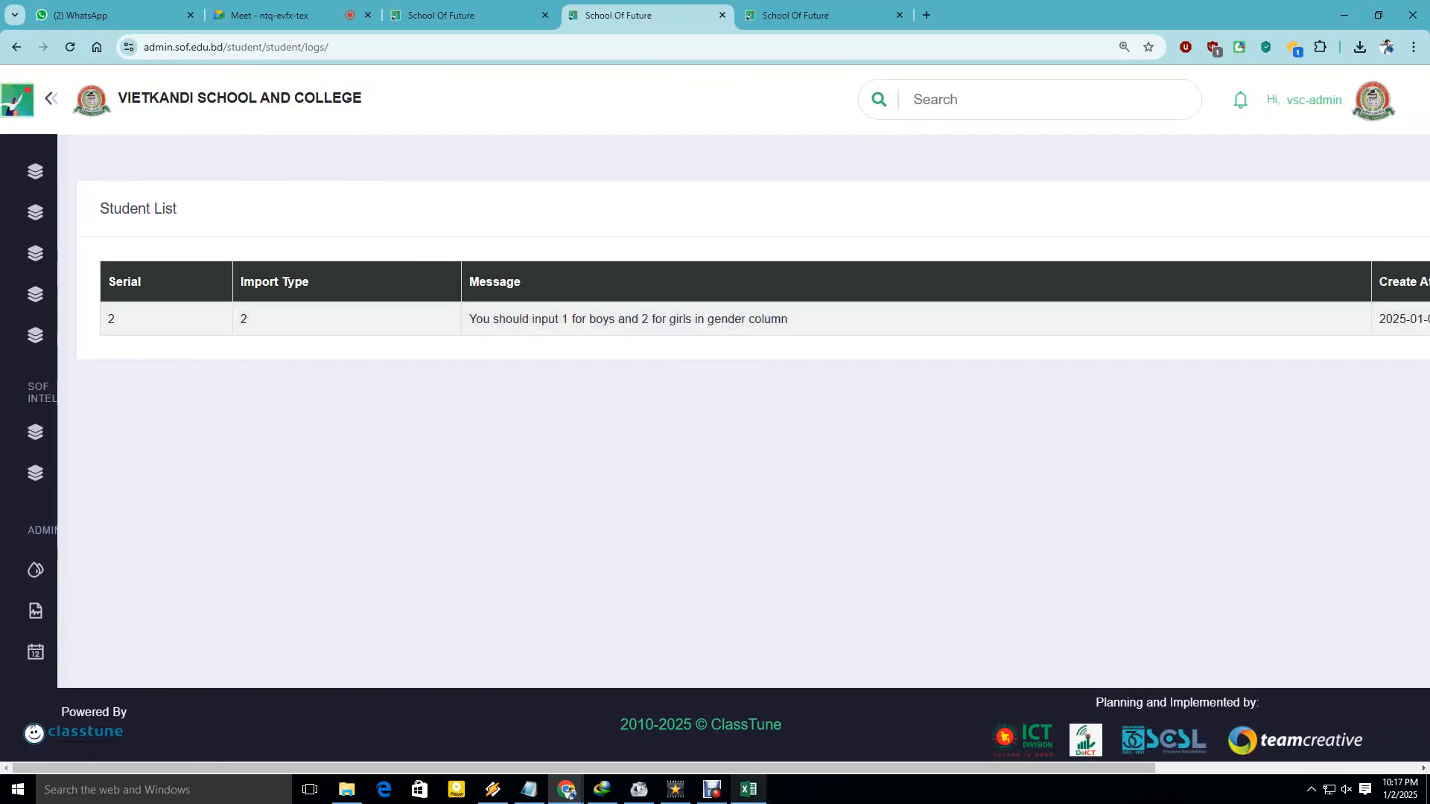
left_click(748, 789)
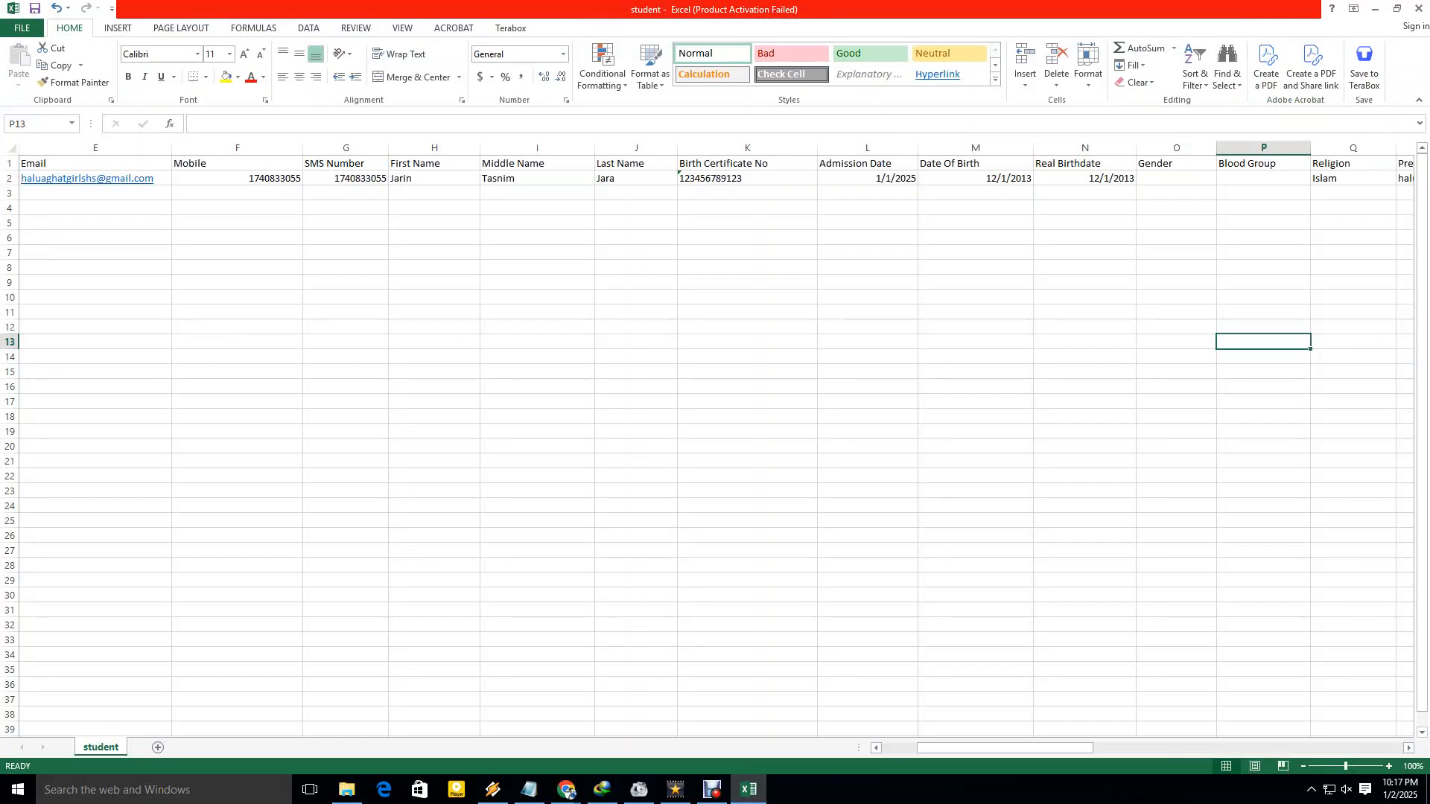
Enter Gender code 2 in cell O2 for the student.
left_click(1176, 179)
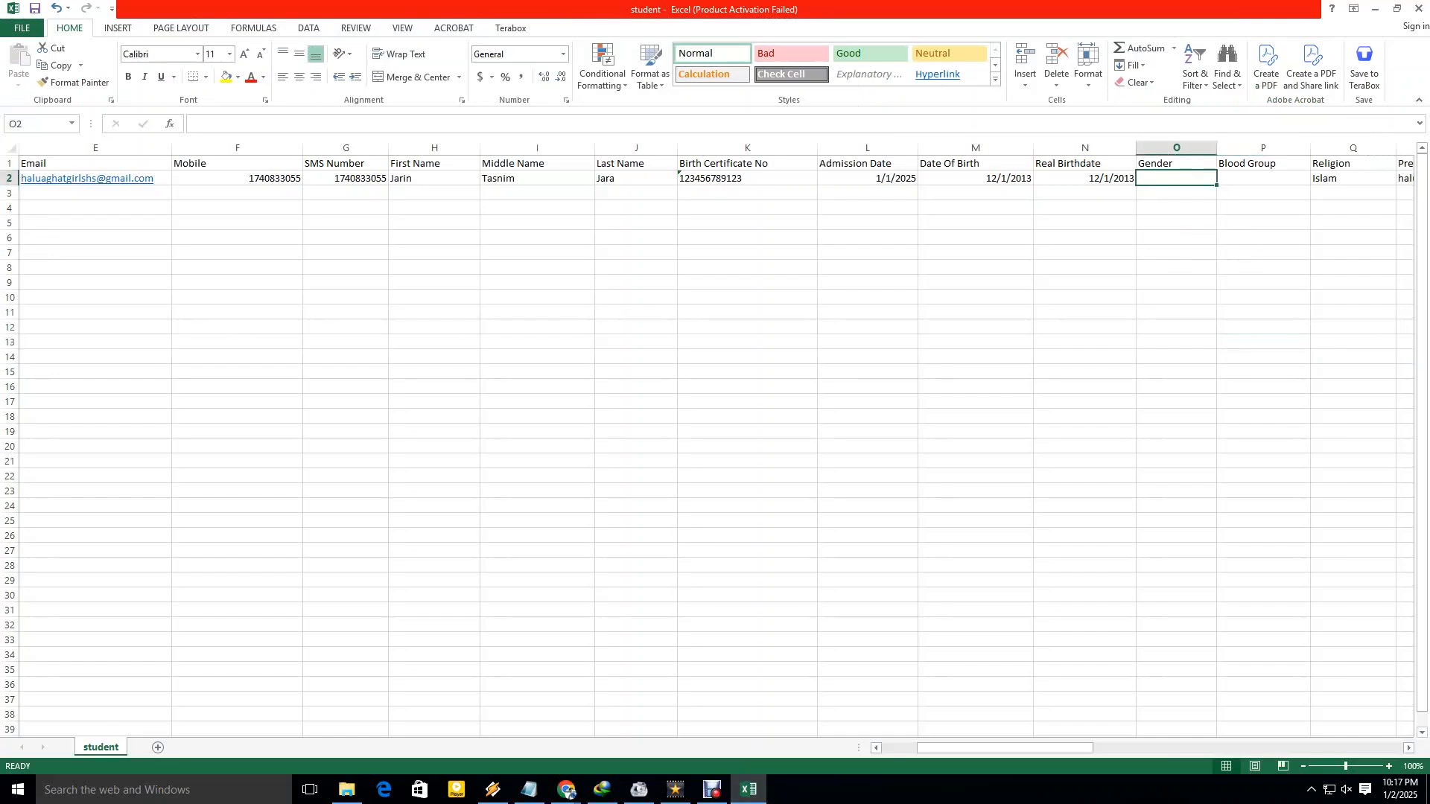
type("2")
left_click(1176, 283)
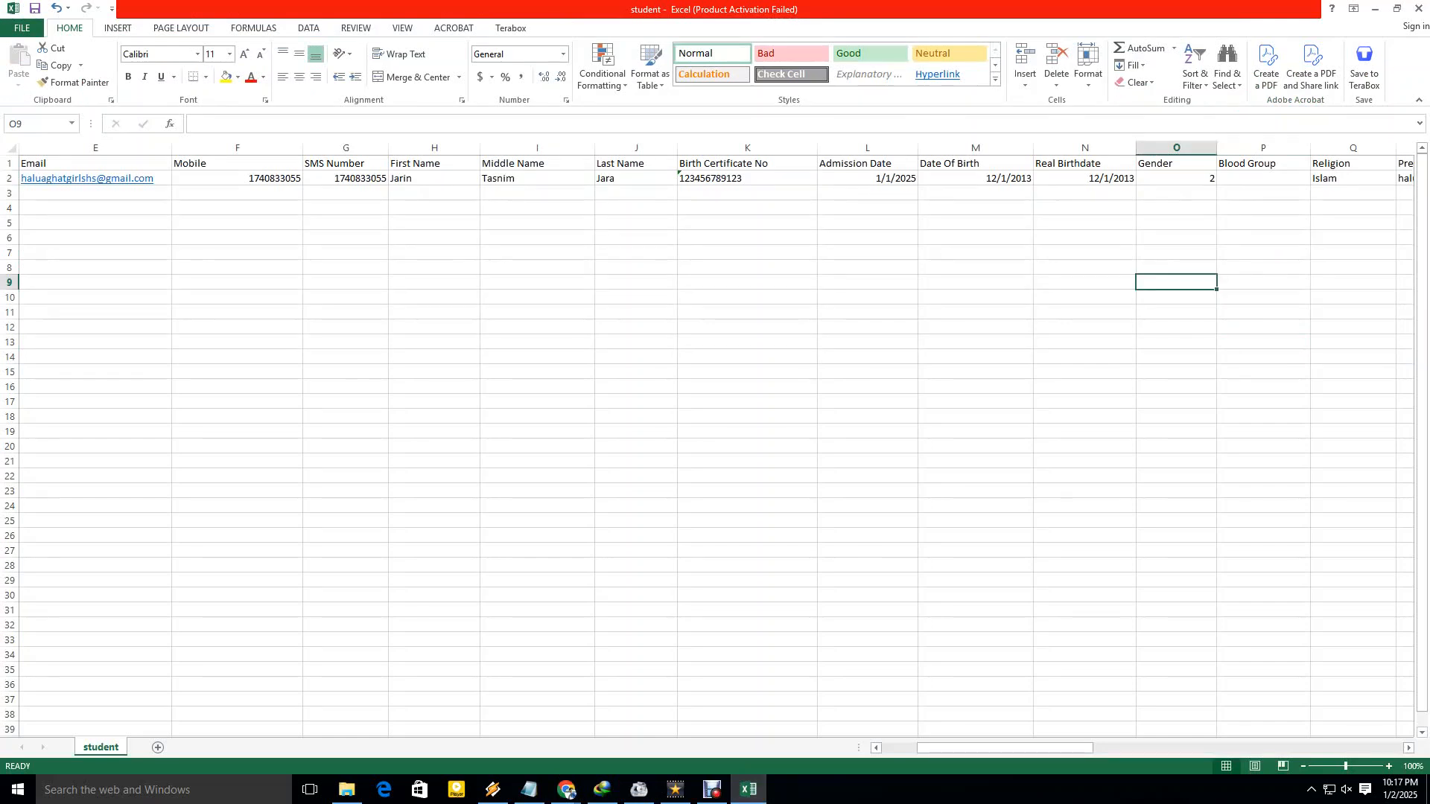
Put 1 in cell N4, then return to the School Of Future student list.
left_click(1096, 209)
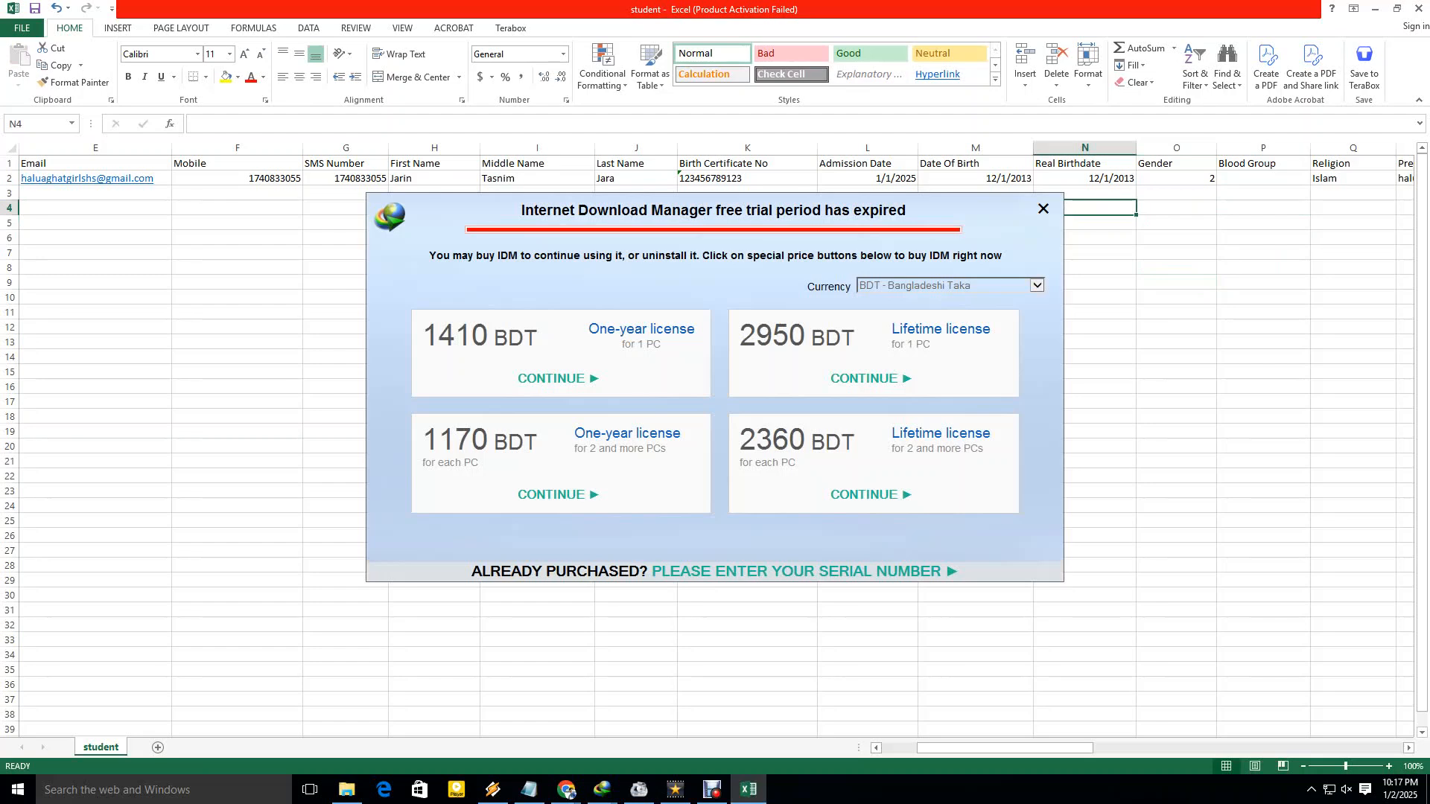
type("1")
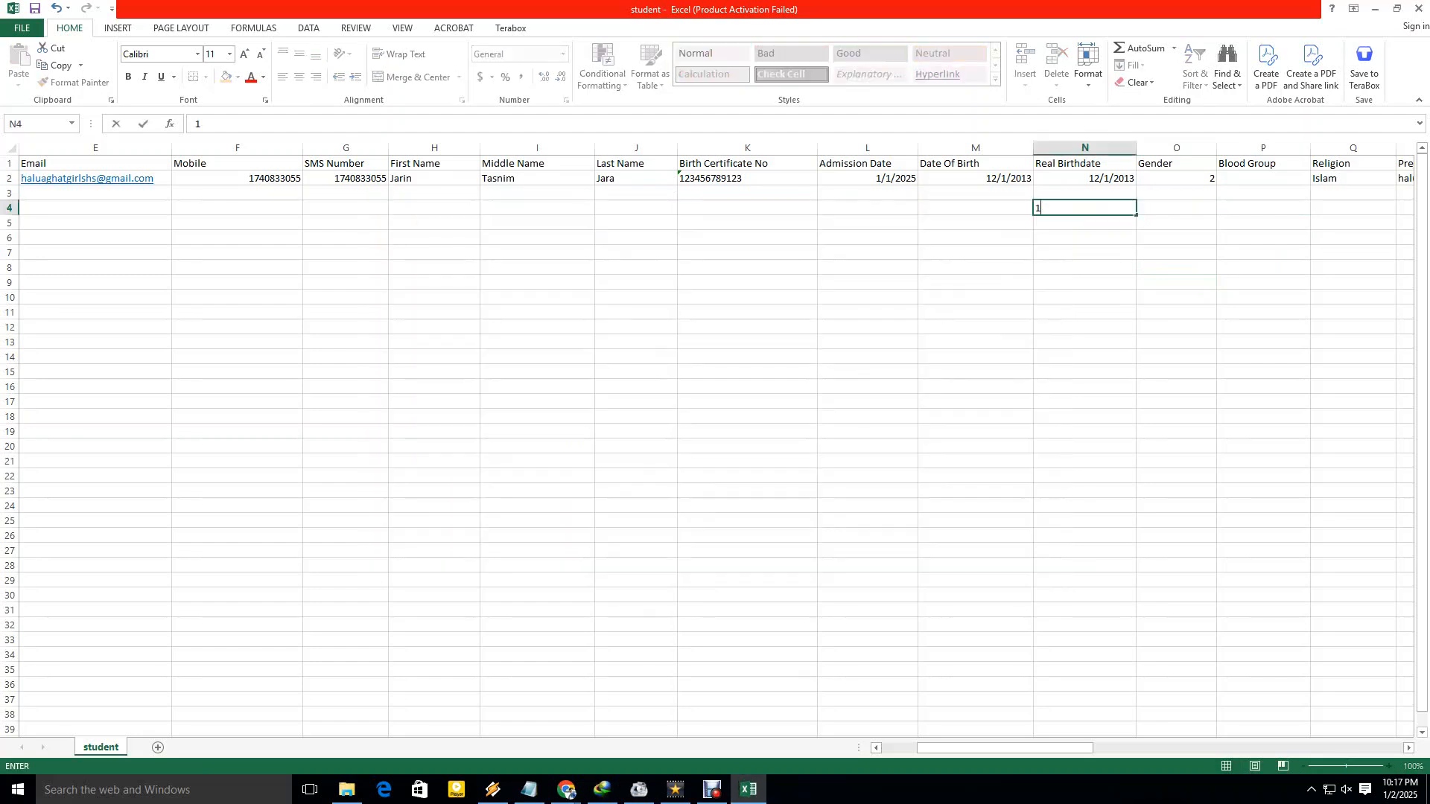
left_click(1176, 312)
left_click(1085, 209)
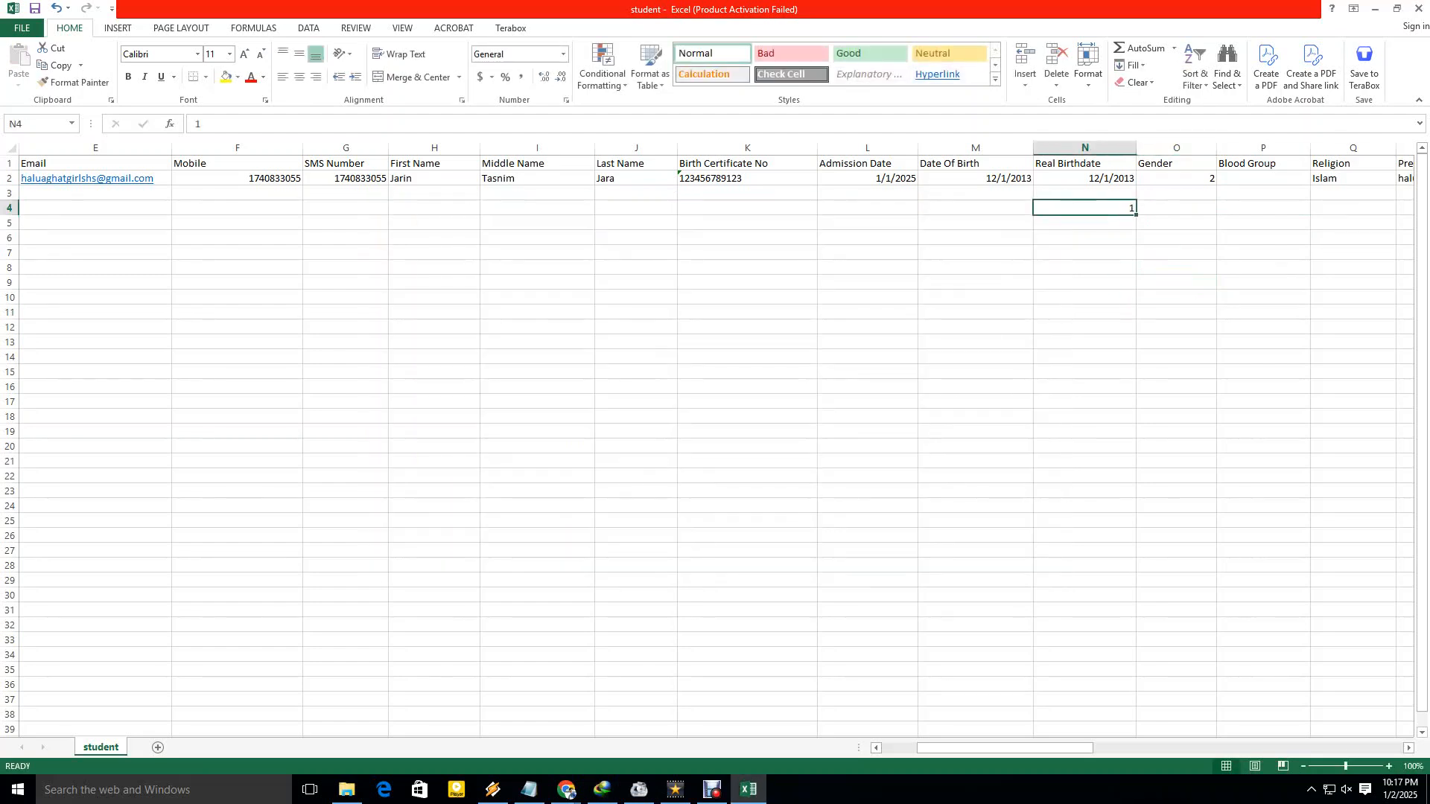
left_click(1084, 297)
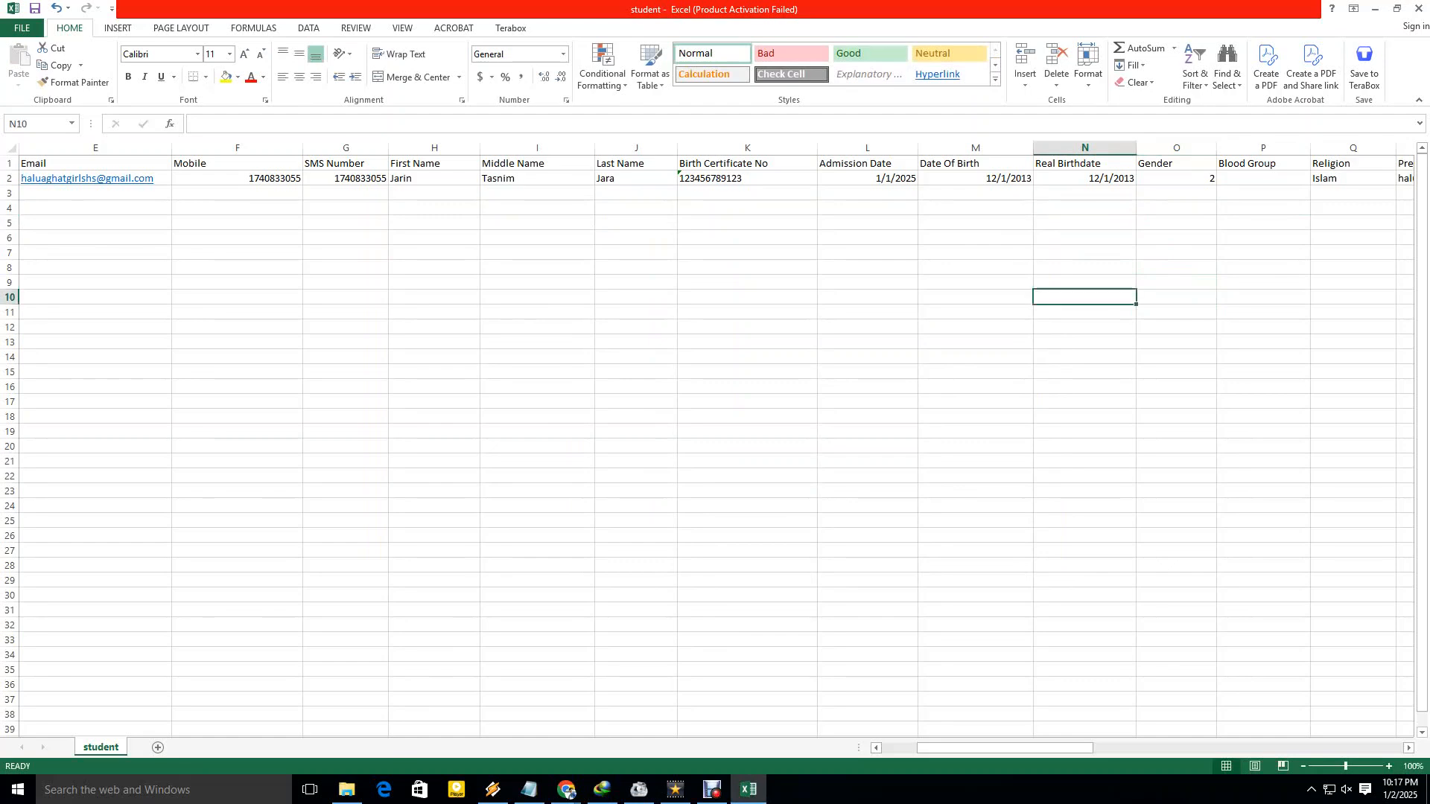
left_click(566, 790)
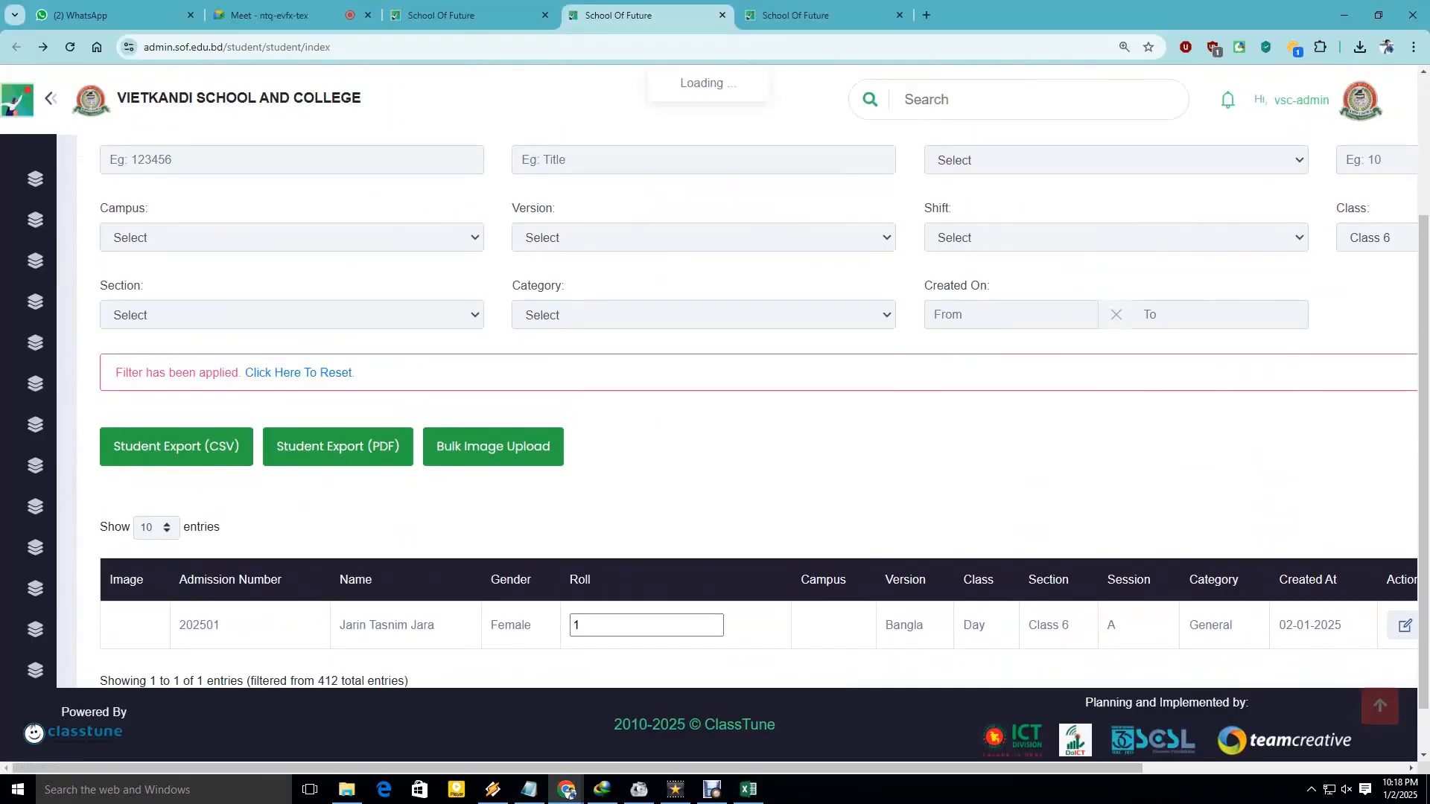
Confirm the student row shows Female in Class 6, then minimise Chrome and close Downloads.
scroll(670, 447, "down", 1)
left_click_drag(340, 569, 1303, 569)
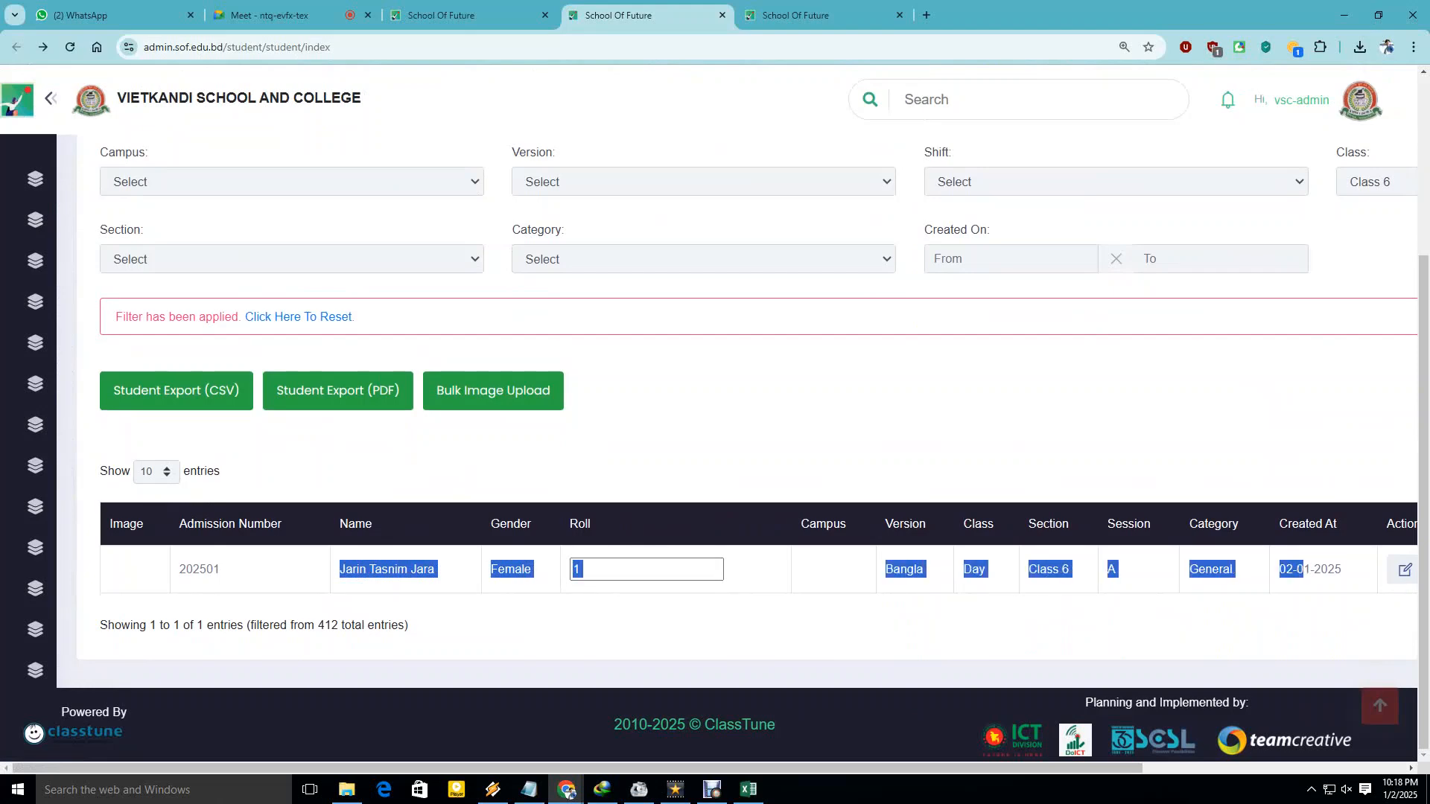
left_click(1303, 570)
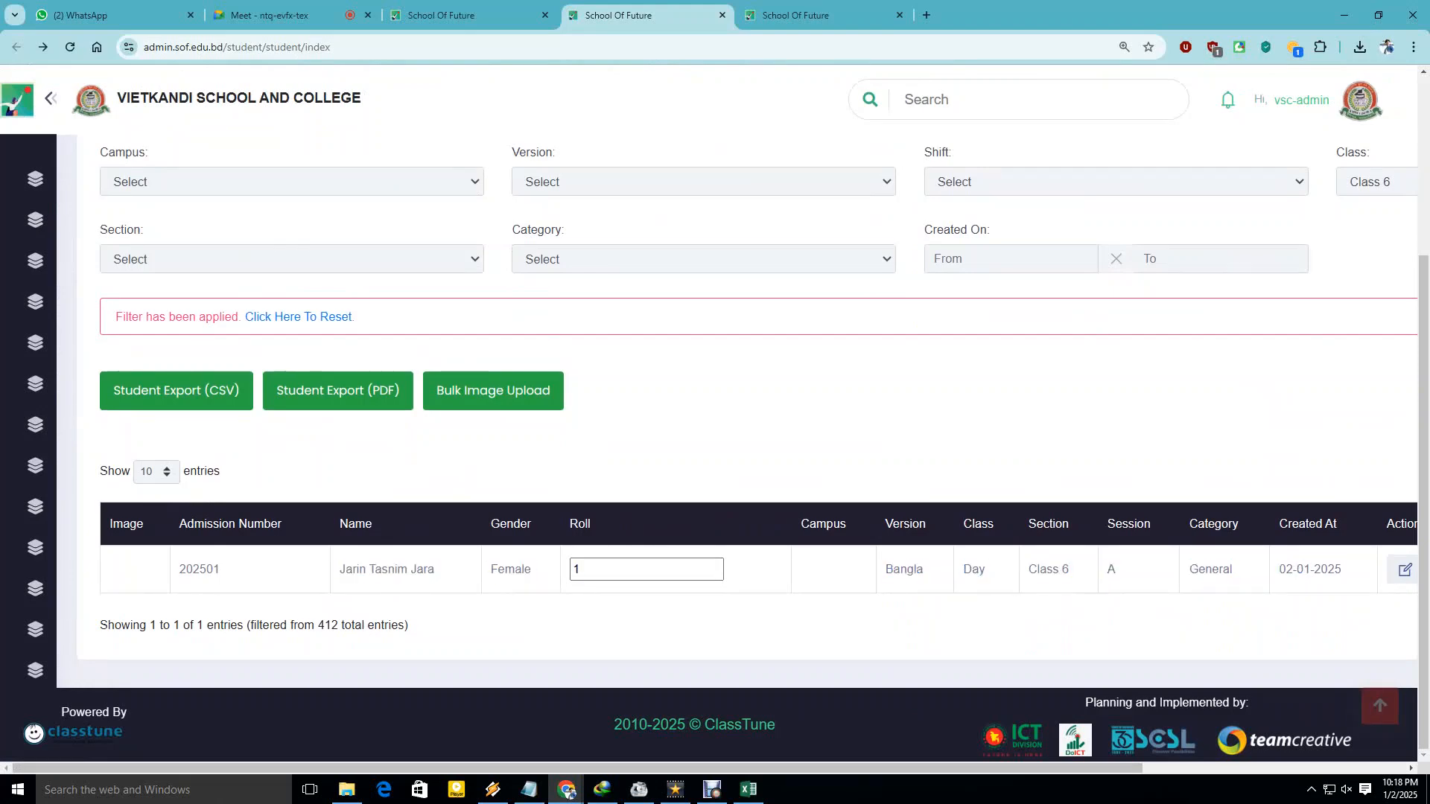
left_click(1344, 14)
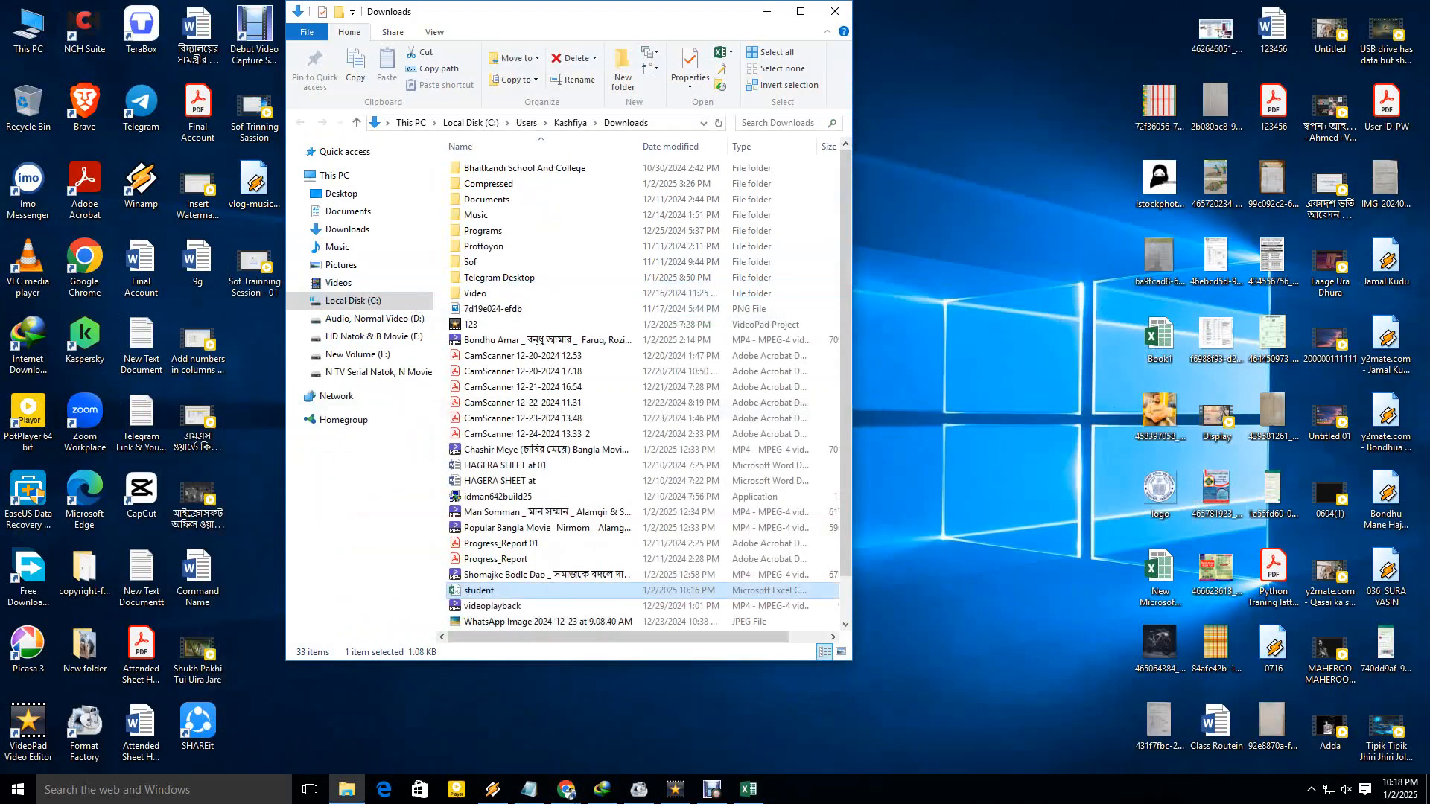
left_click(835, 11)
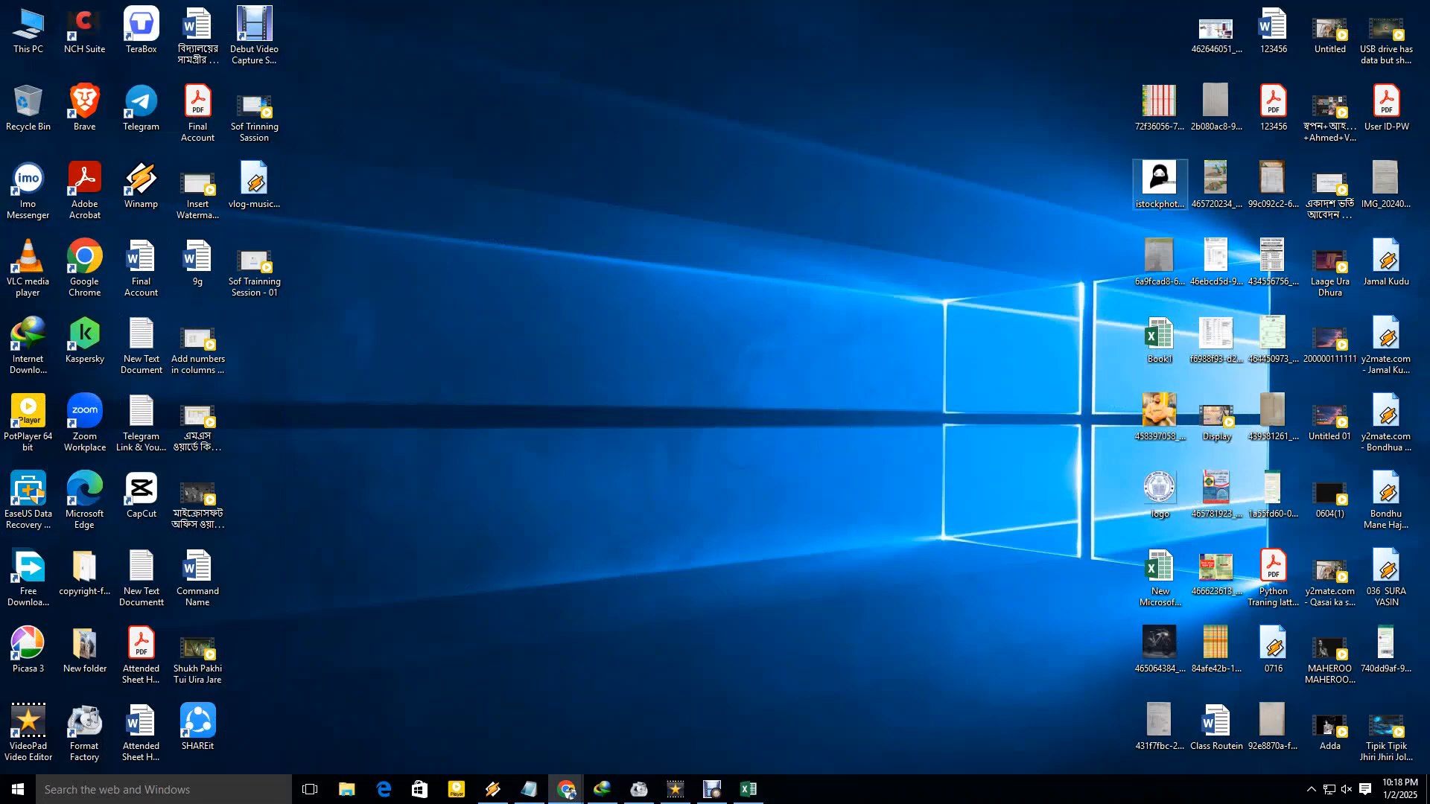
Preview the student's photo, then create a new desktop folder named 6.
double_click(1159, 180)
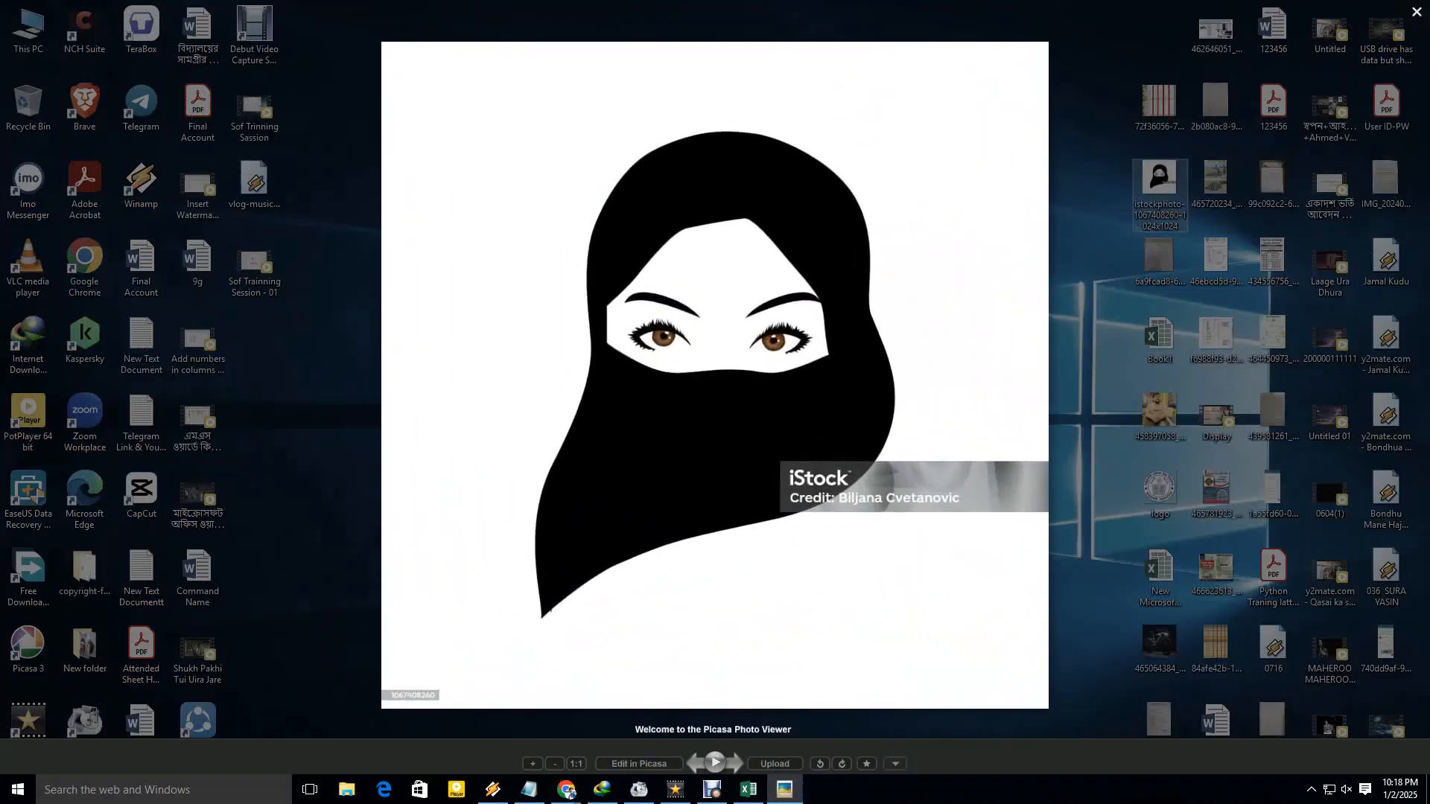
key("Escape")
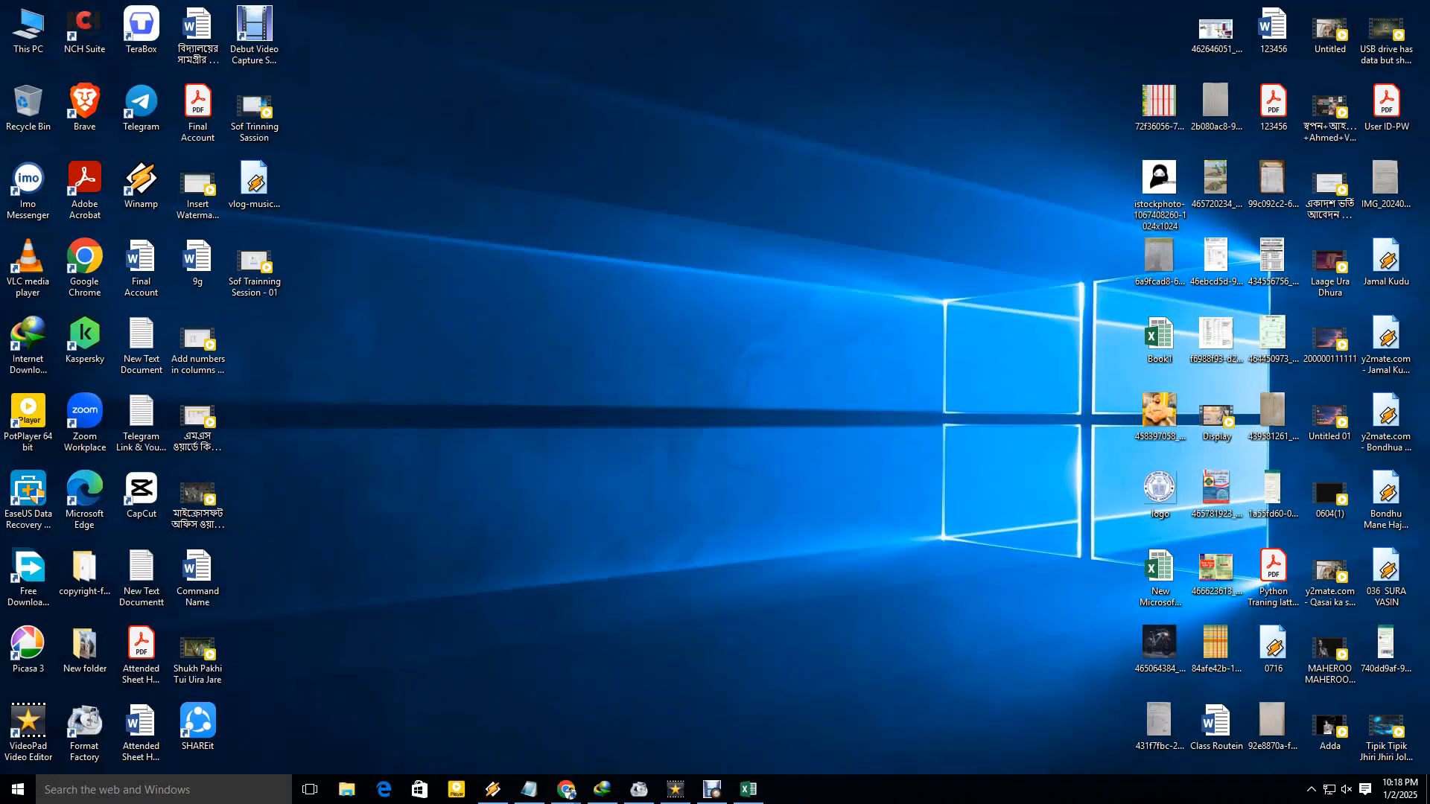
right_click(538, 251)
mouse_move(596, 375)
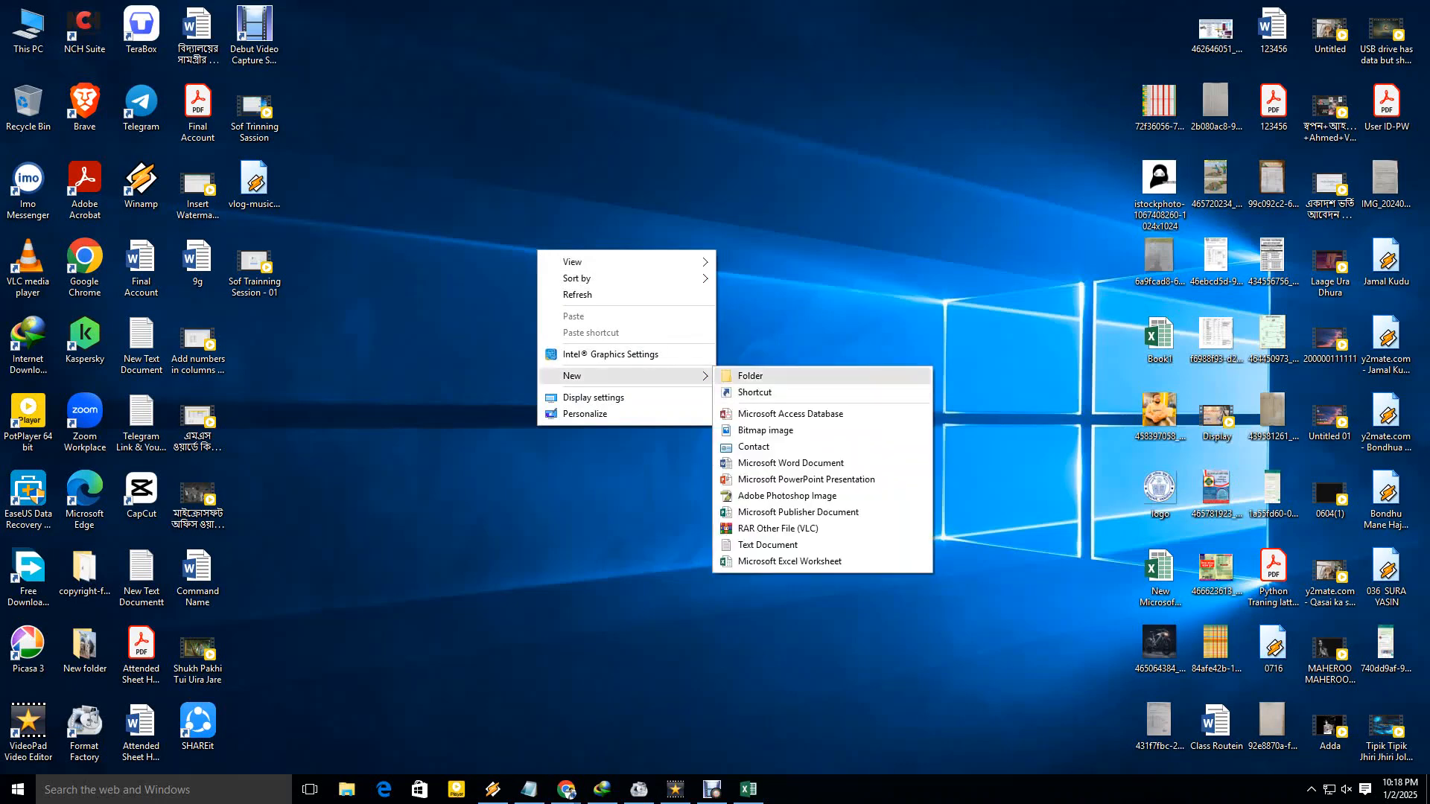
left_click(752, 376)
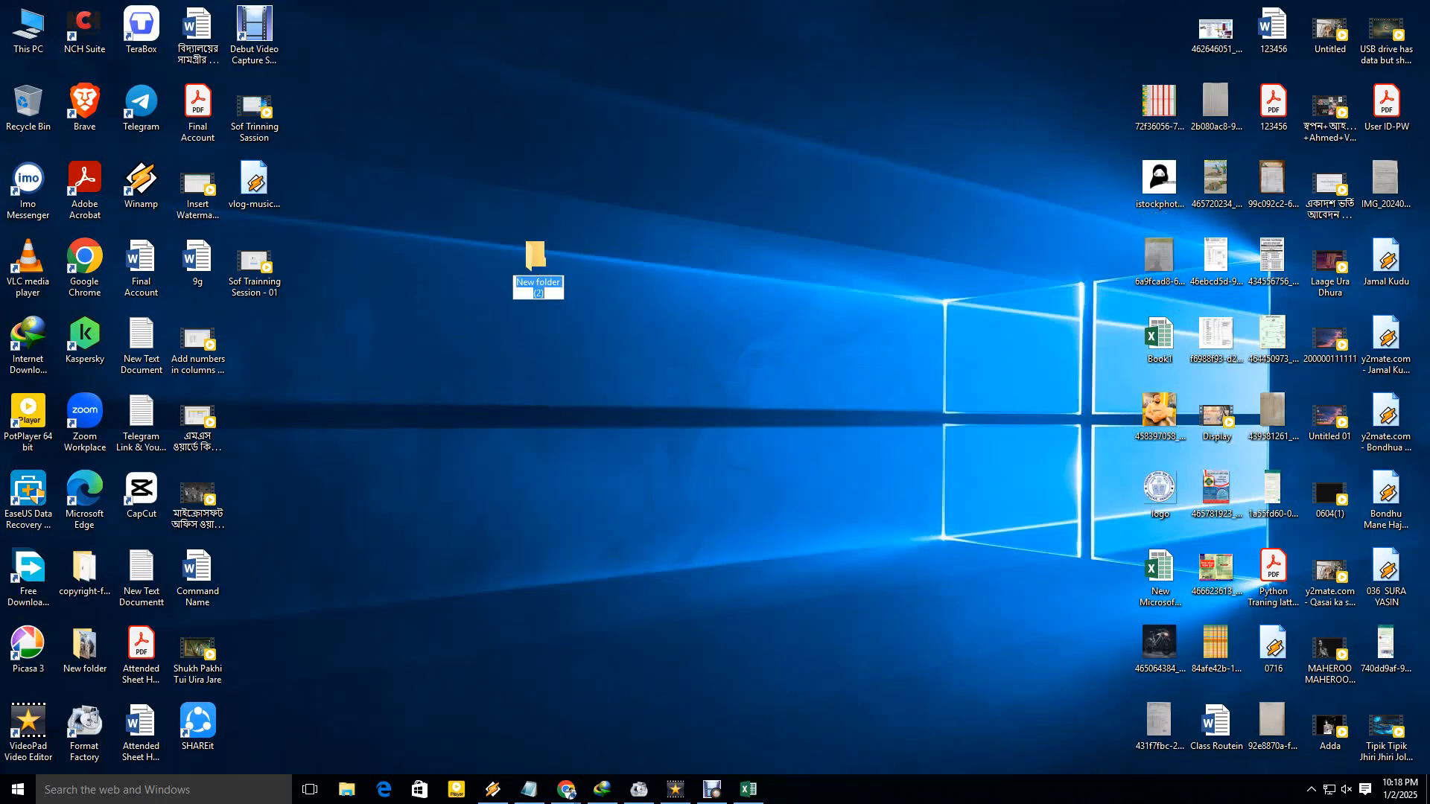
type("6")
key("Return")
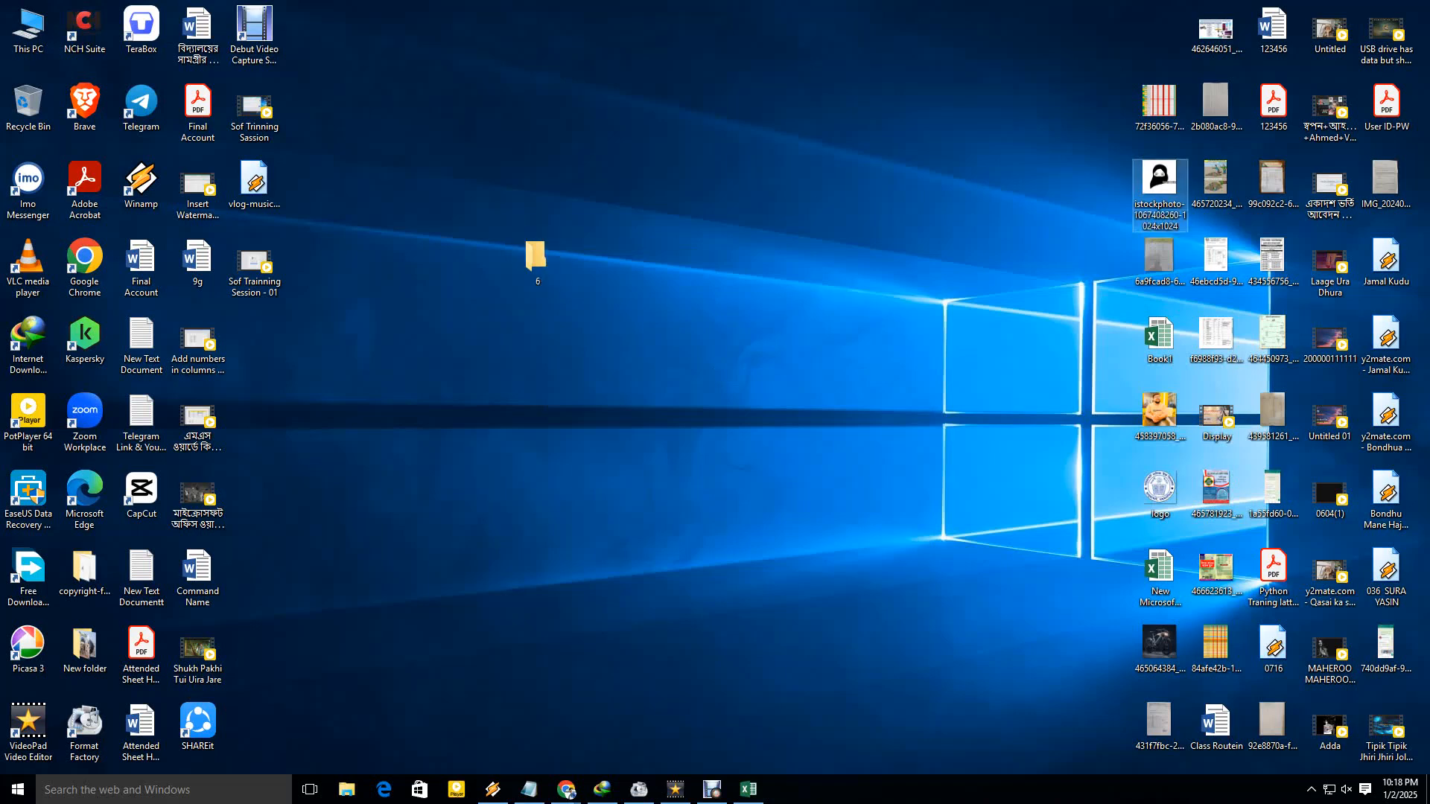
Paste the photo into folder 6 and check it in large-icon view and properties.
double_click(537, 260)
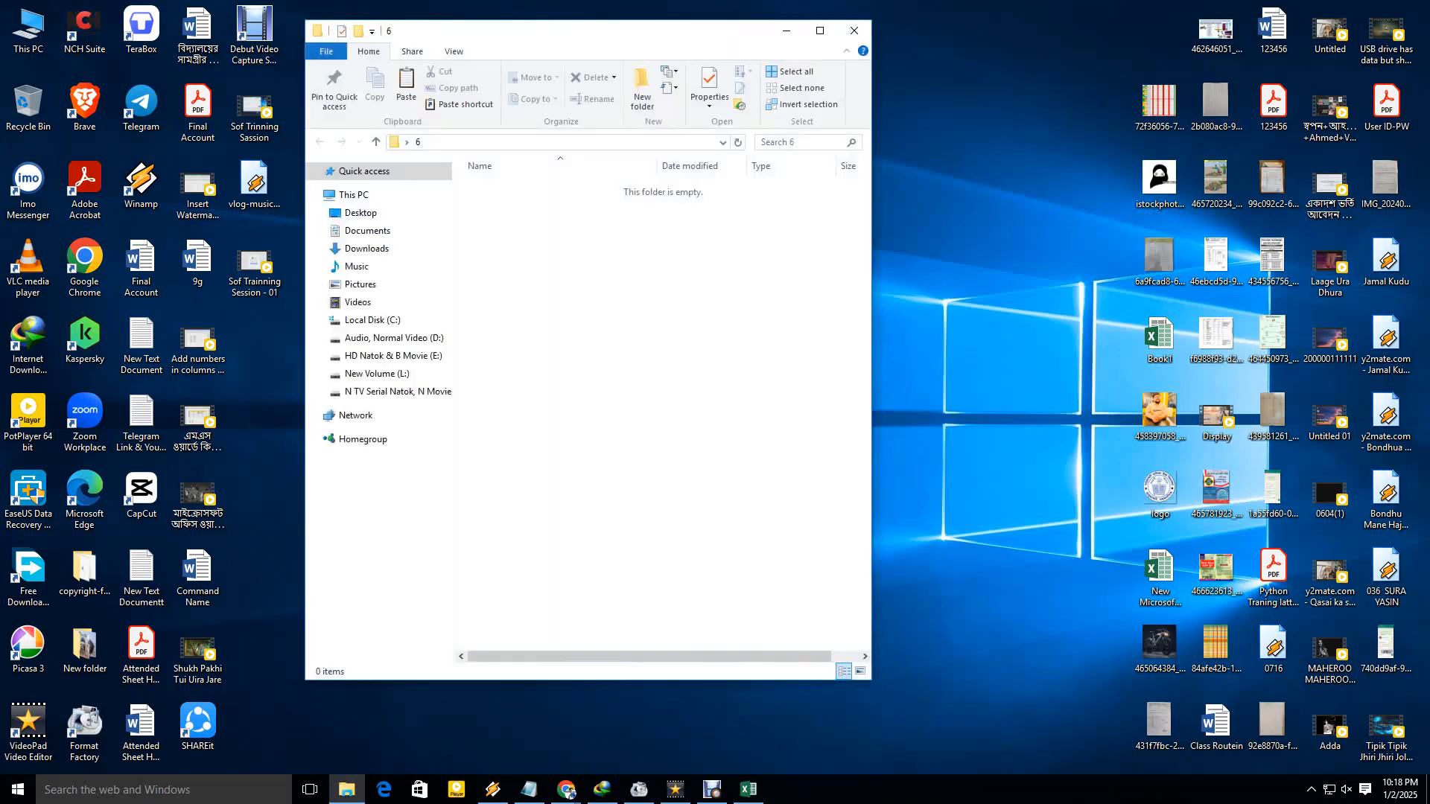
key("ctrl+v")
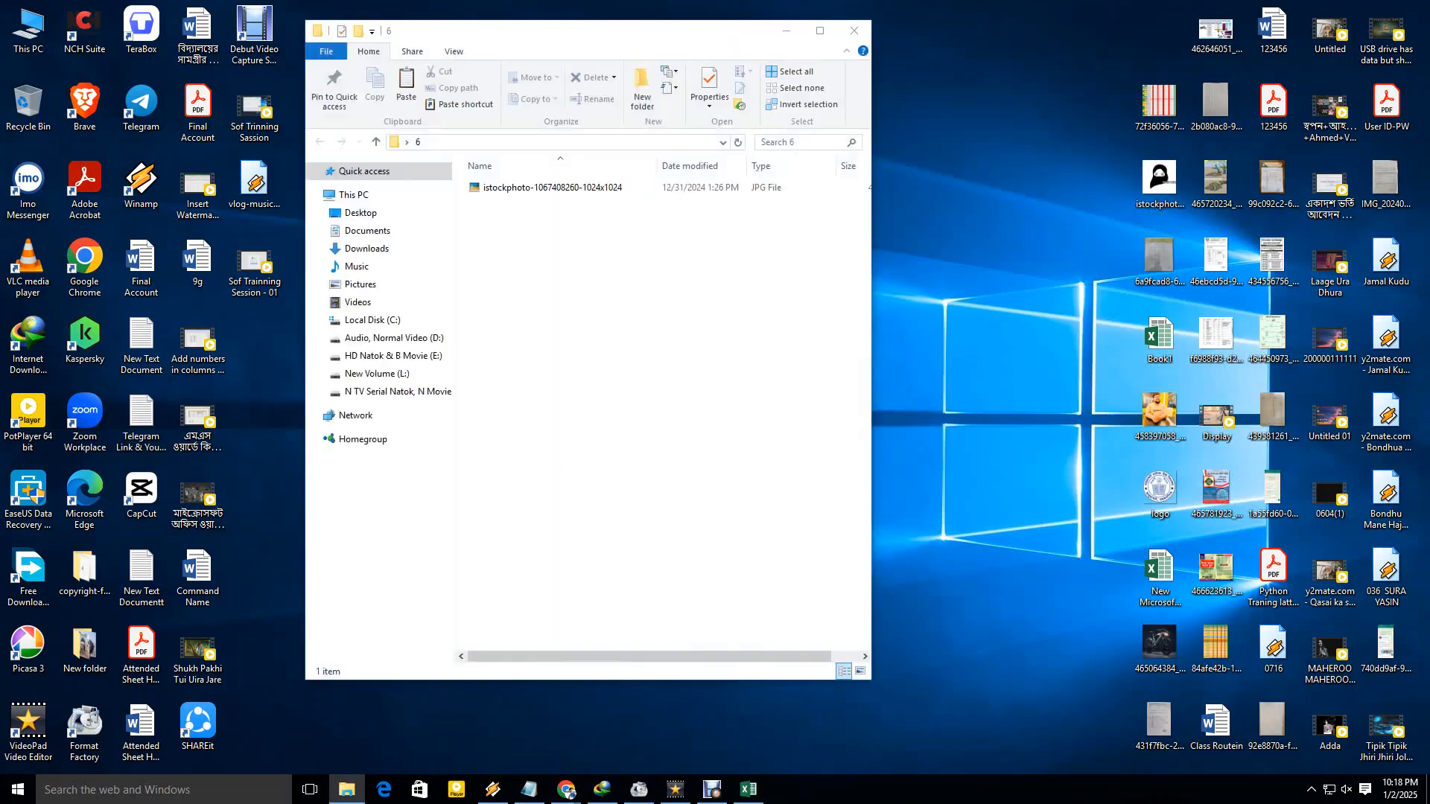
left_click(860, 671)
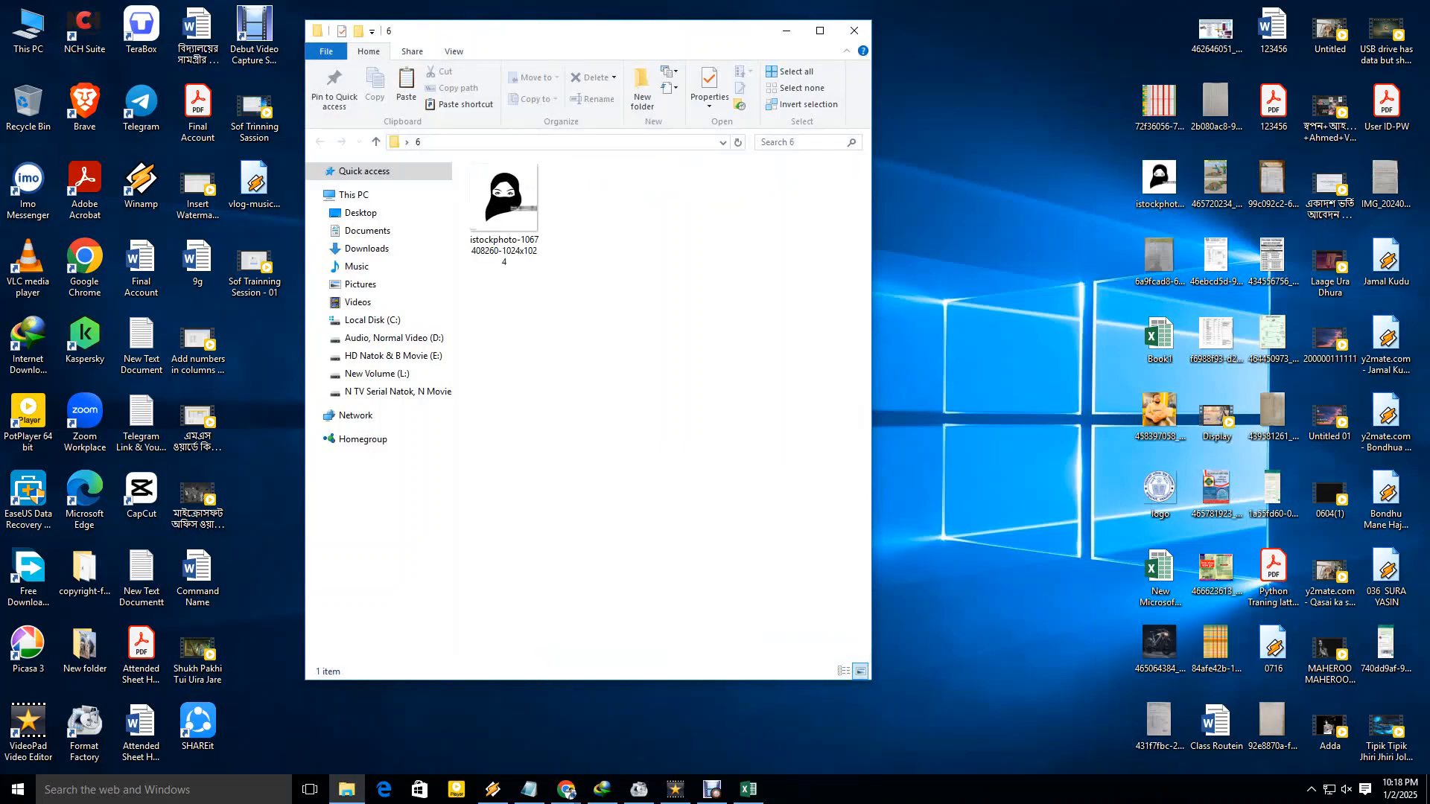
double_click(507, 201)
left_click(1416, 12)
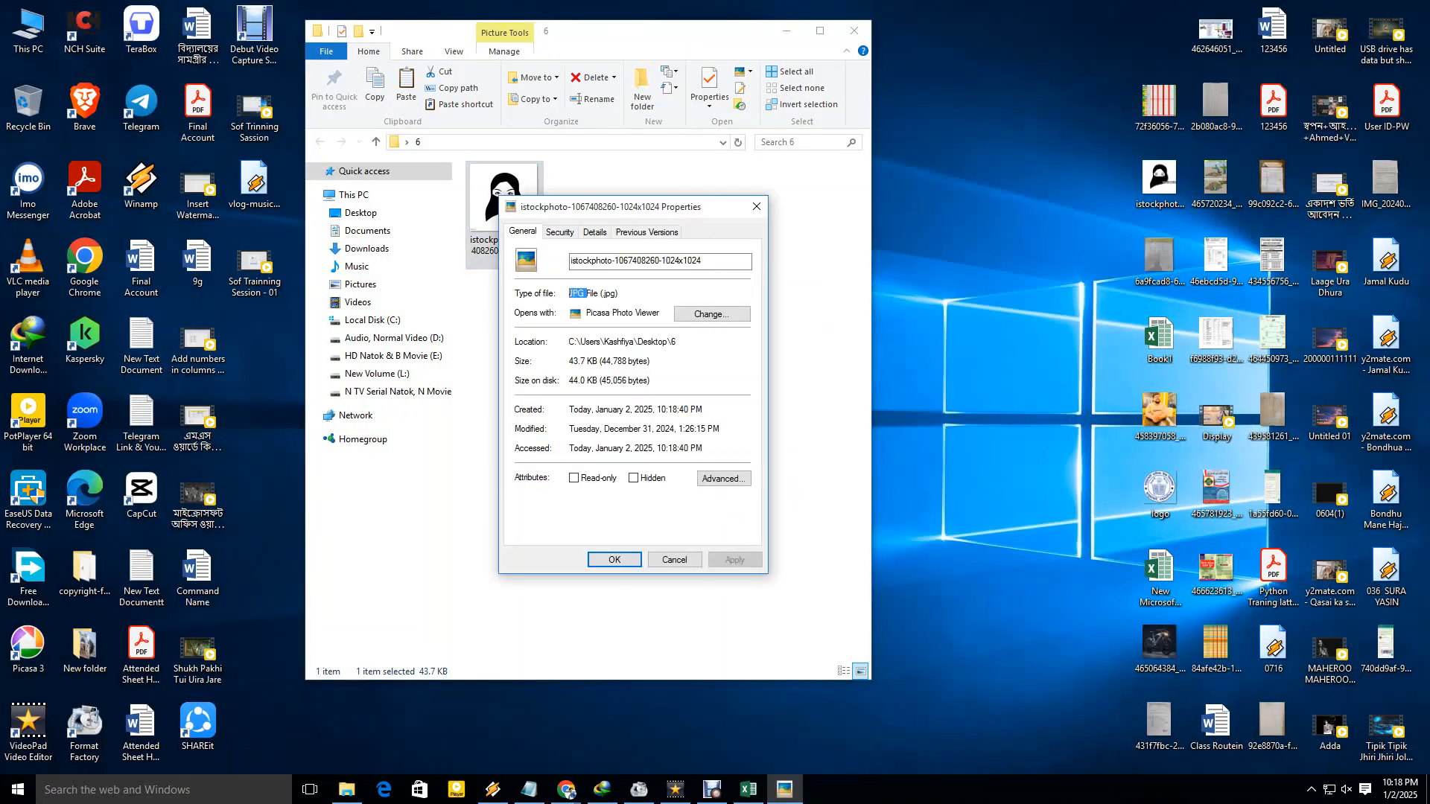
left_click(606, 292)
left_click(757, 207)
left_click(696, 313)
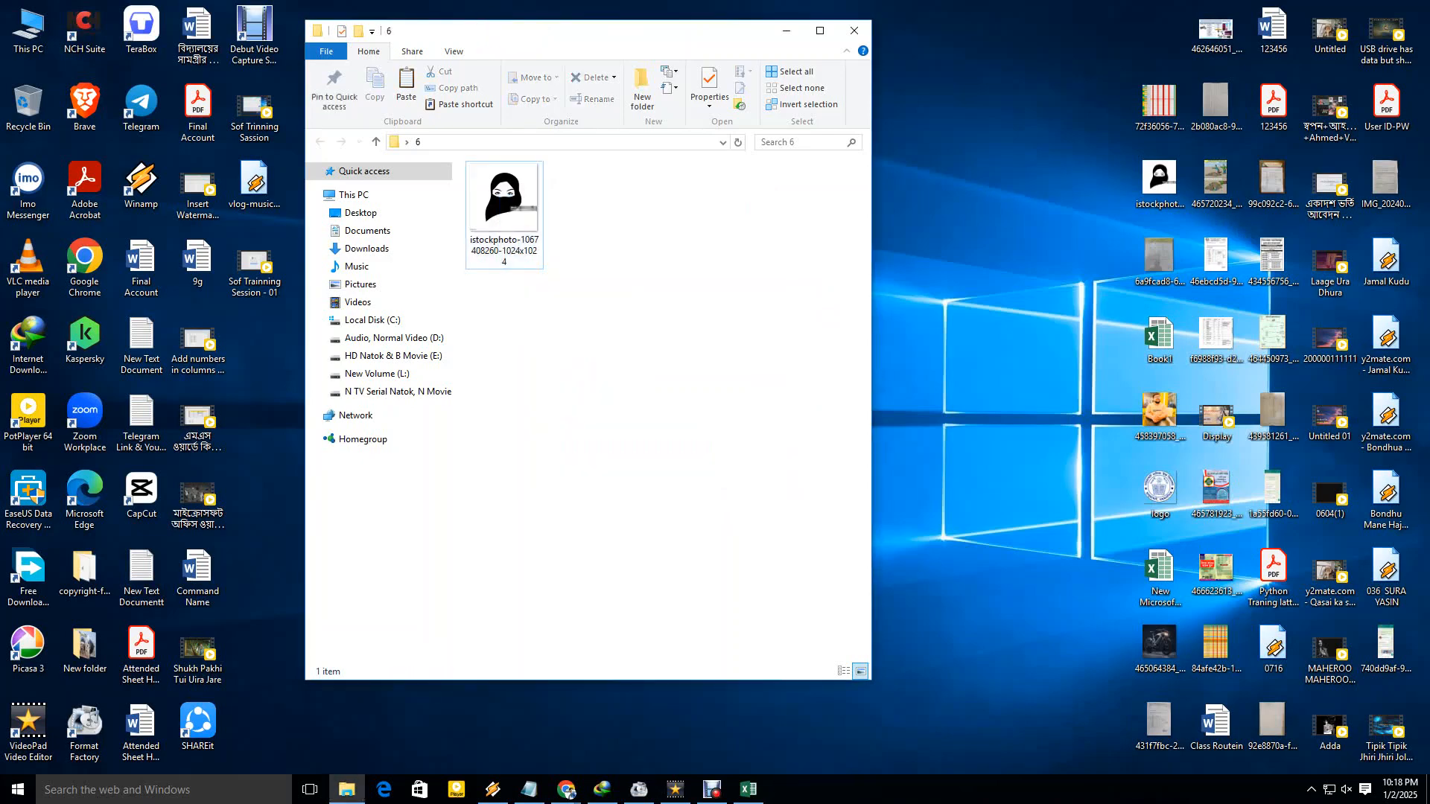
left_click(854, 30)
Rename the photo file to the student's admission number.
mouse_move(538, 257)
left_mouse_down()
mouse_move(1028, 232)
mouse_move(1013, 186)
left_mouse_up()
left_click_drag(910, 113, 1058, 254)
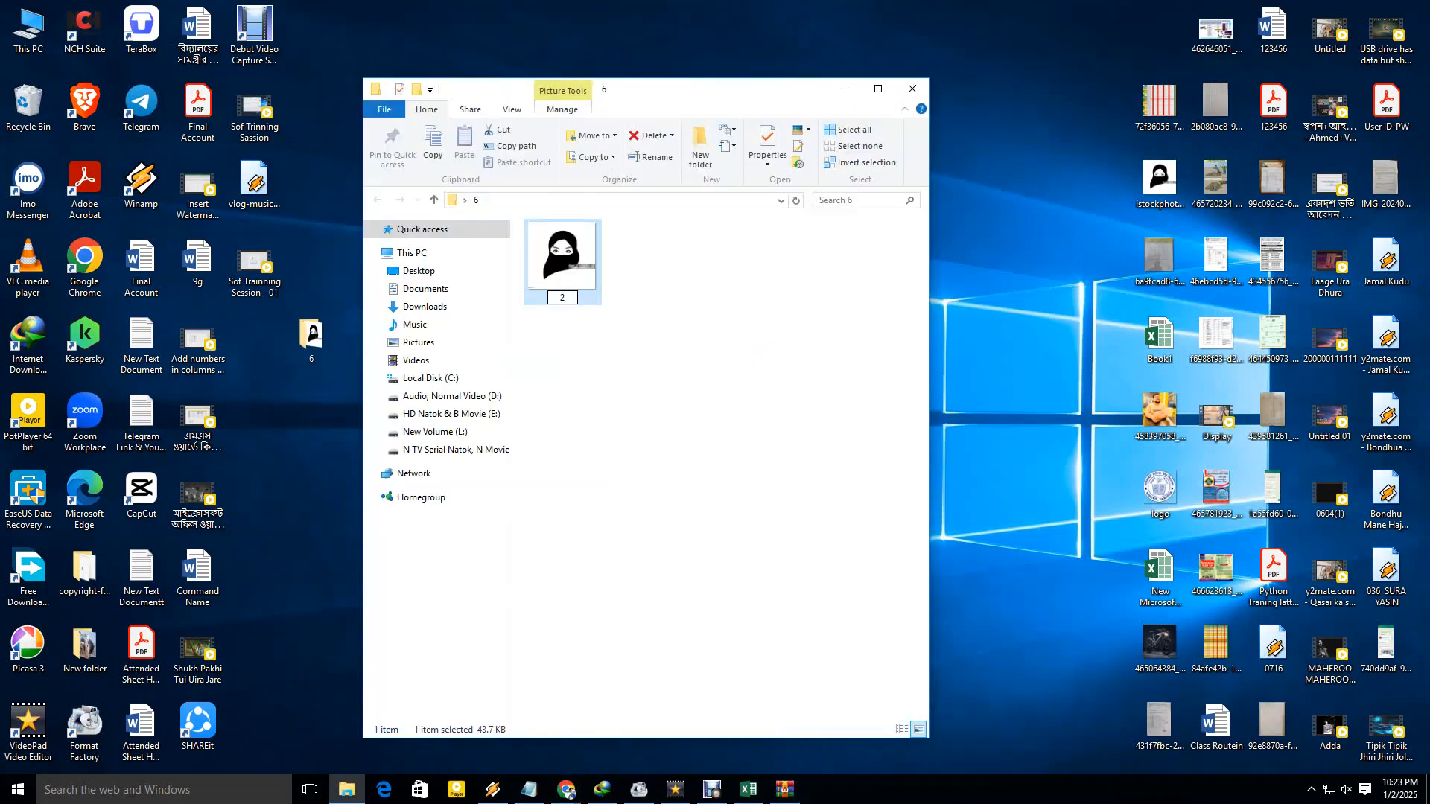
type("02501")
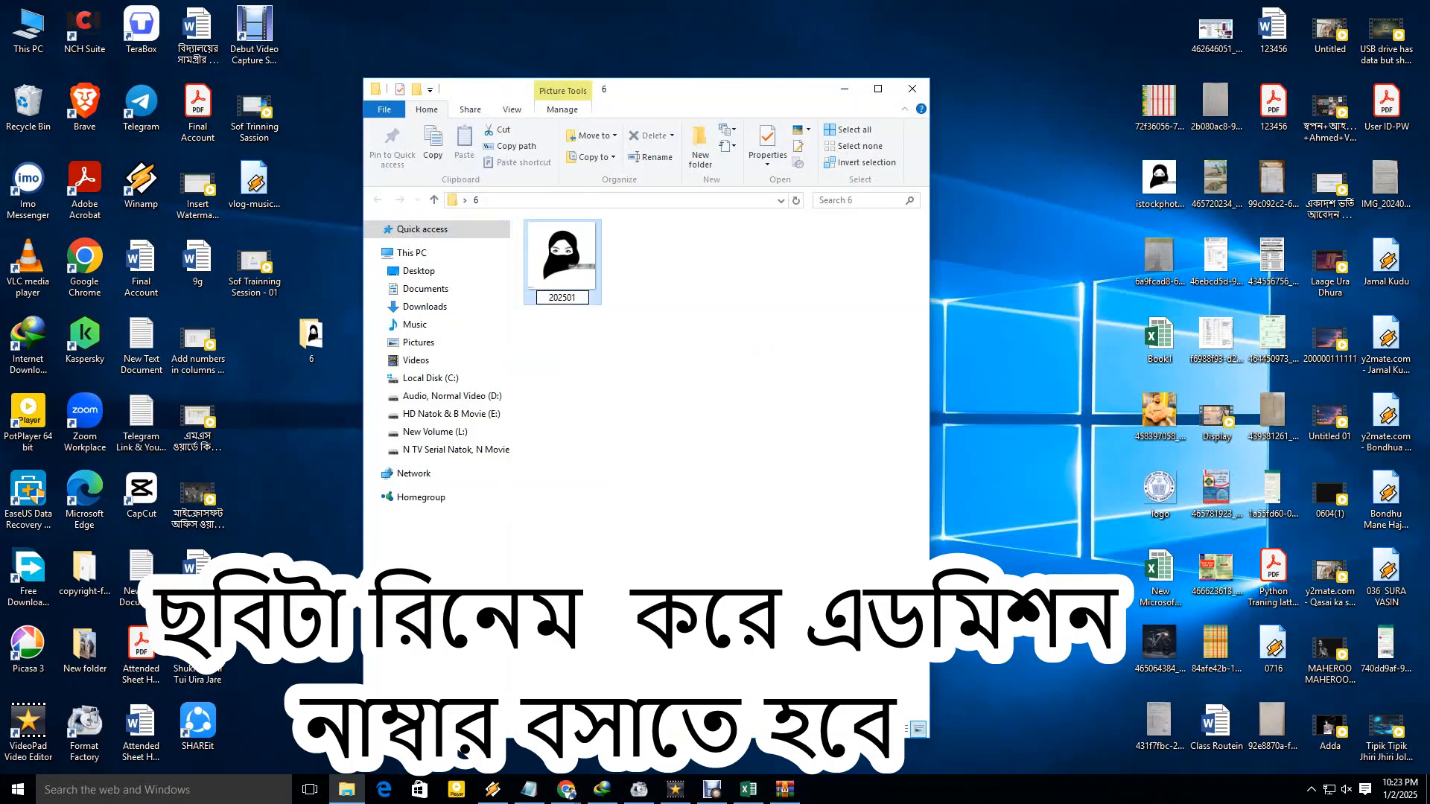
key("Return")
Archive folder 6 with WinRAR's Add to archive using ZIP format.
left_click(912, 89)
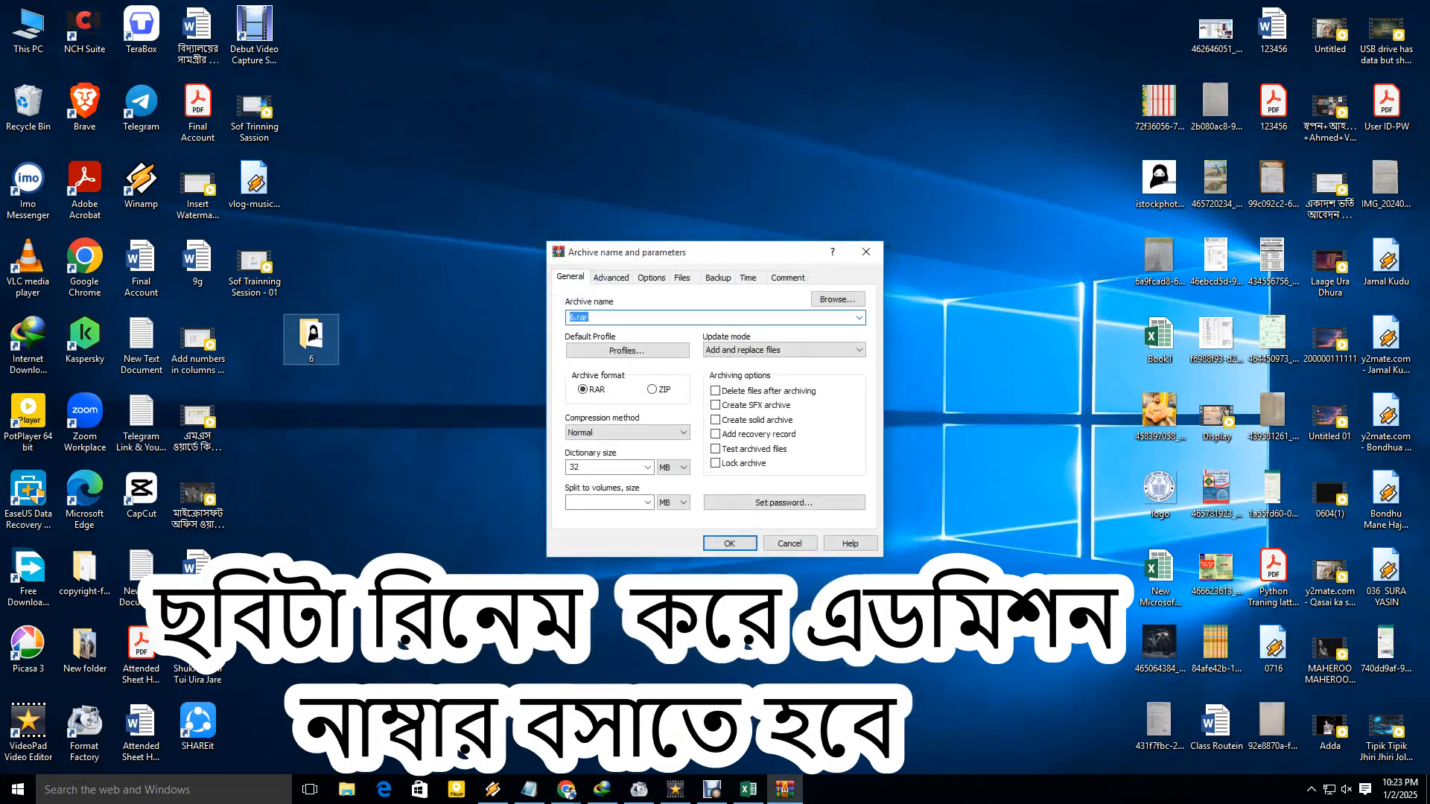
right_click(317, 336)
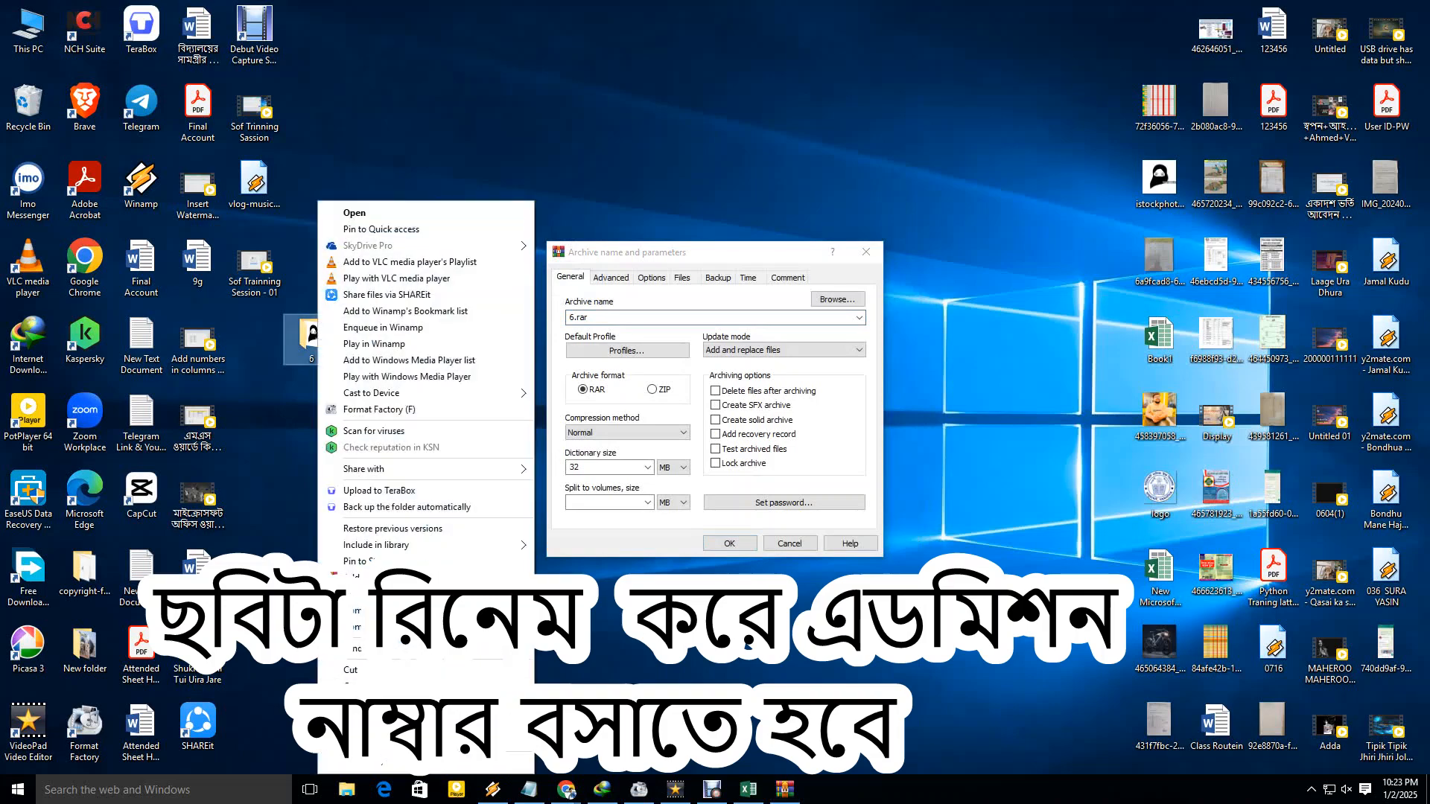
key("Escape")
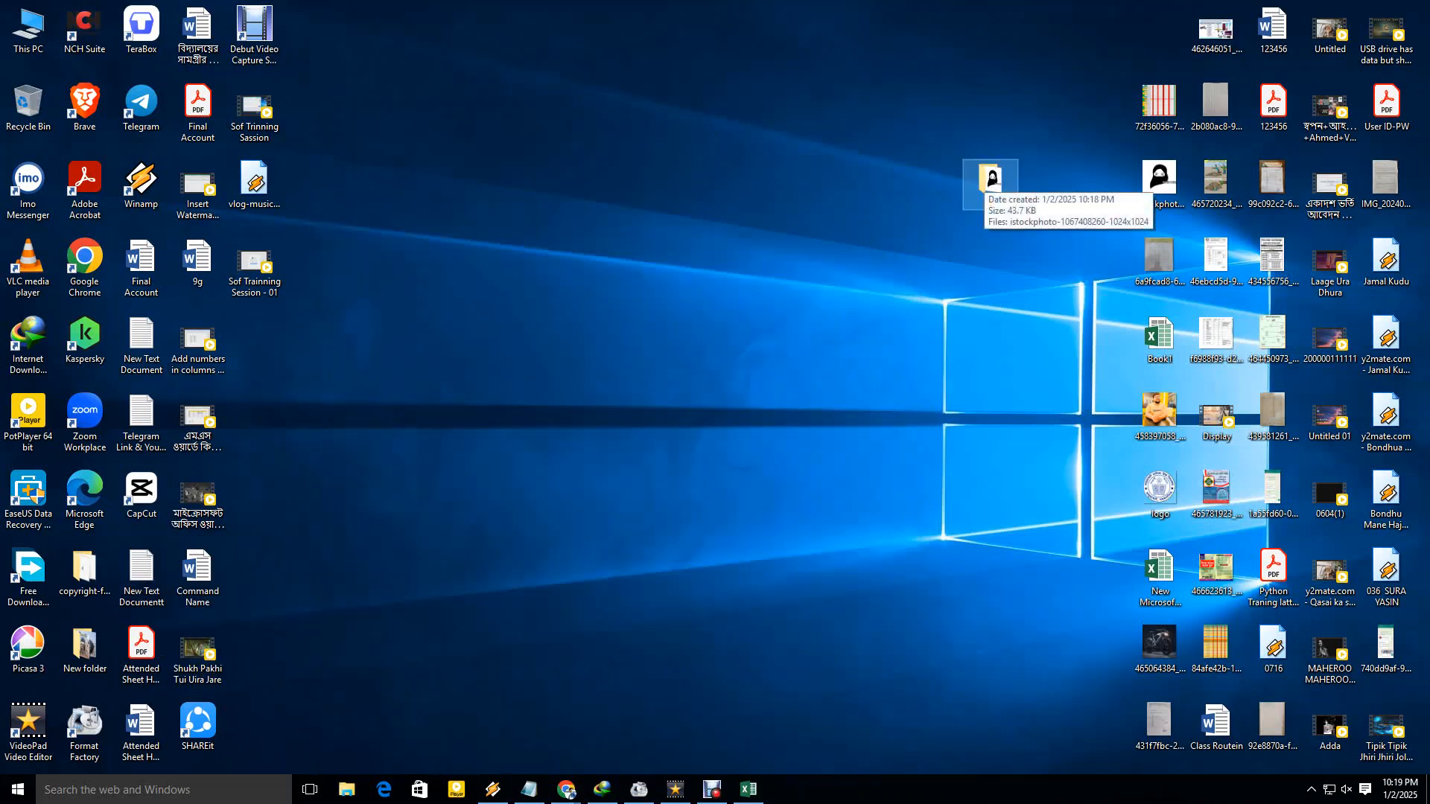
right_click(984, 178)
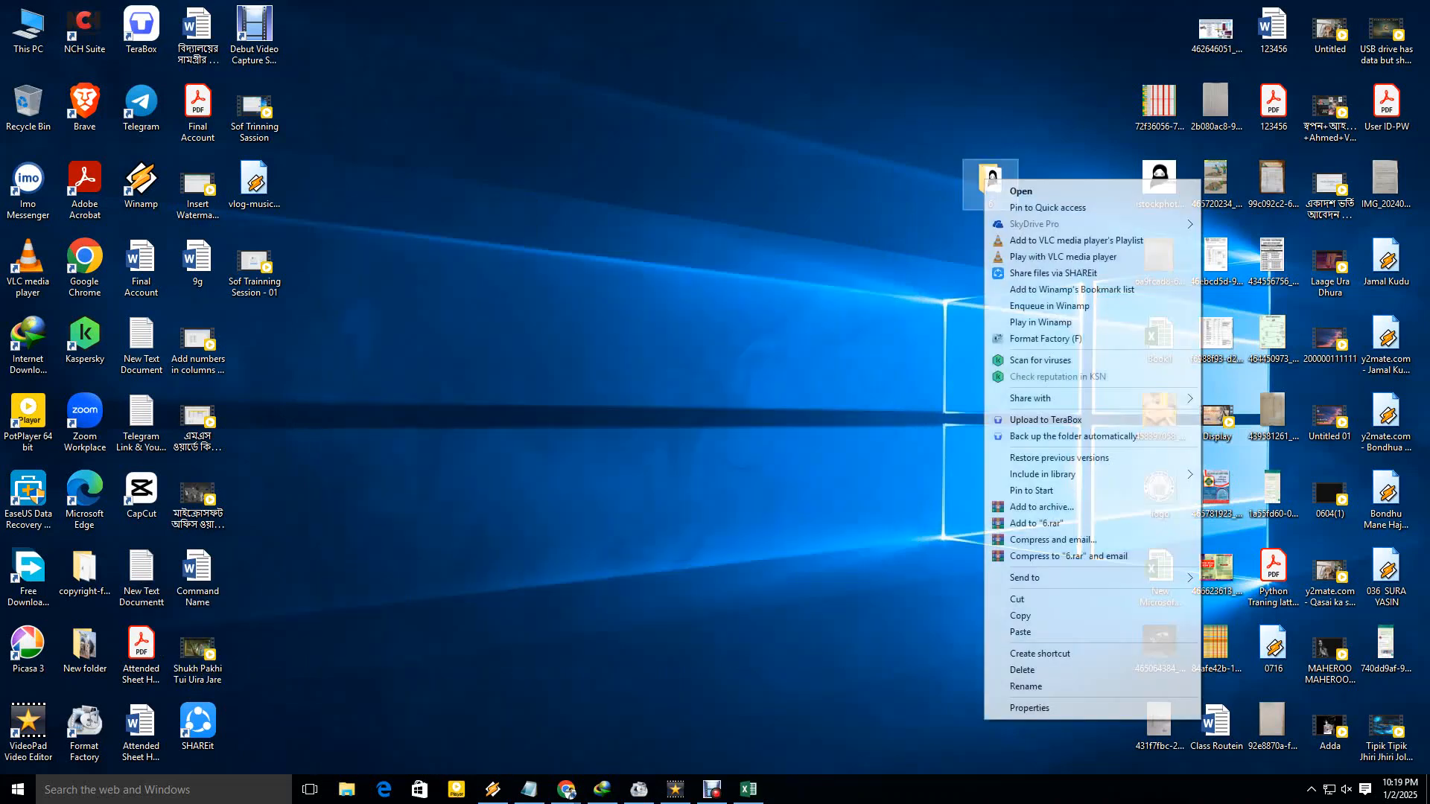
left_click(864, 283)
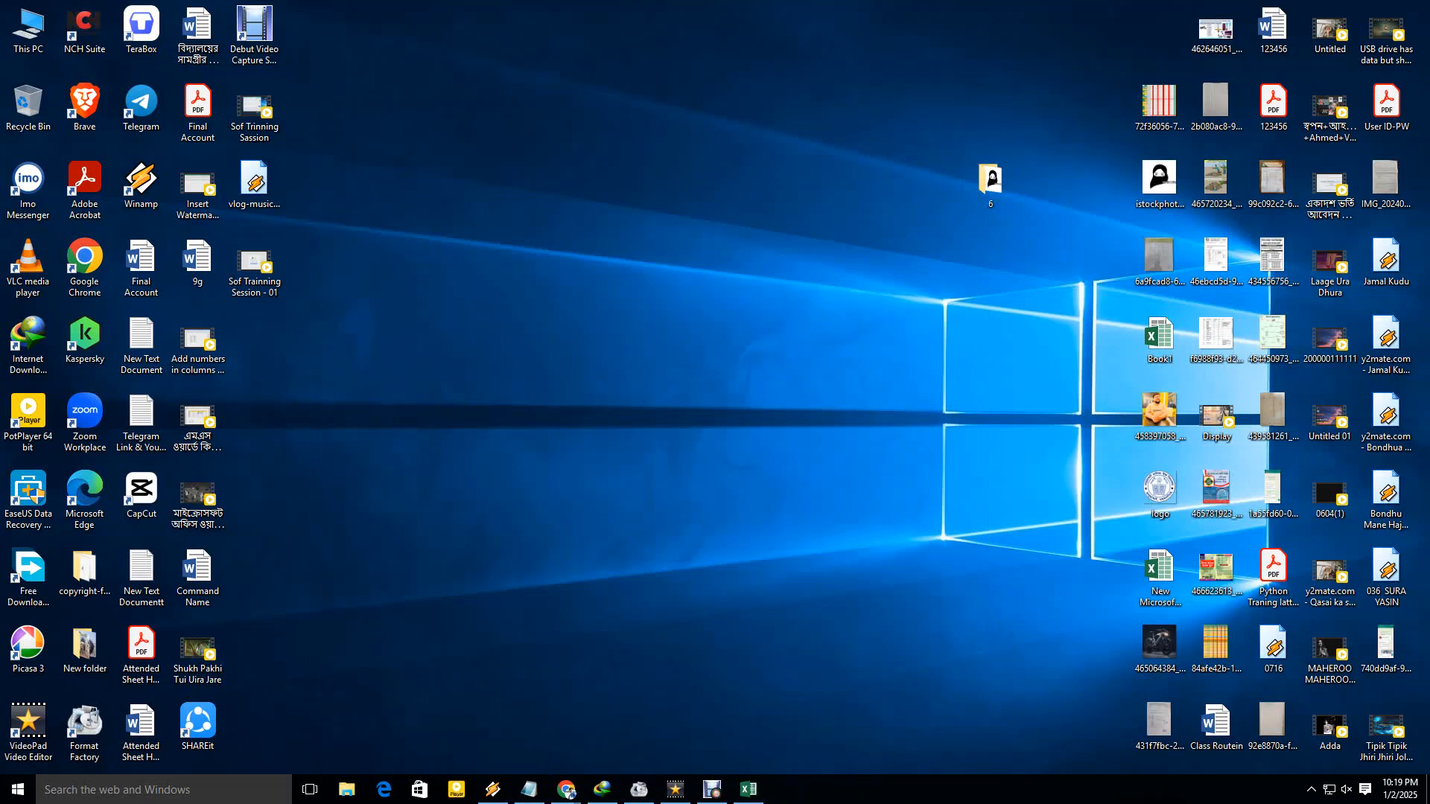
right_click(990, 181)
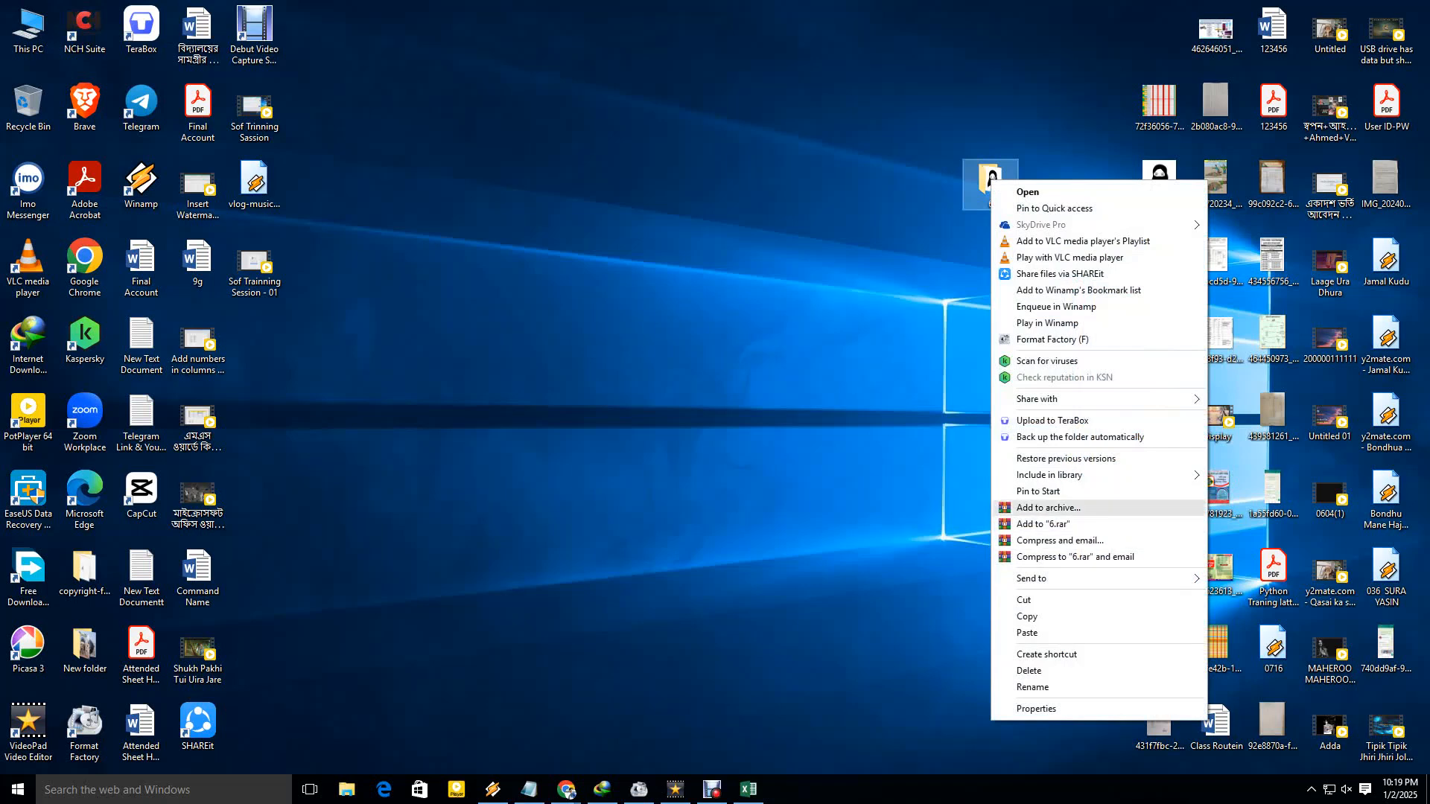
left_click(1049, 508)
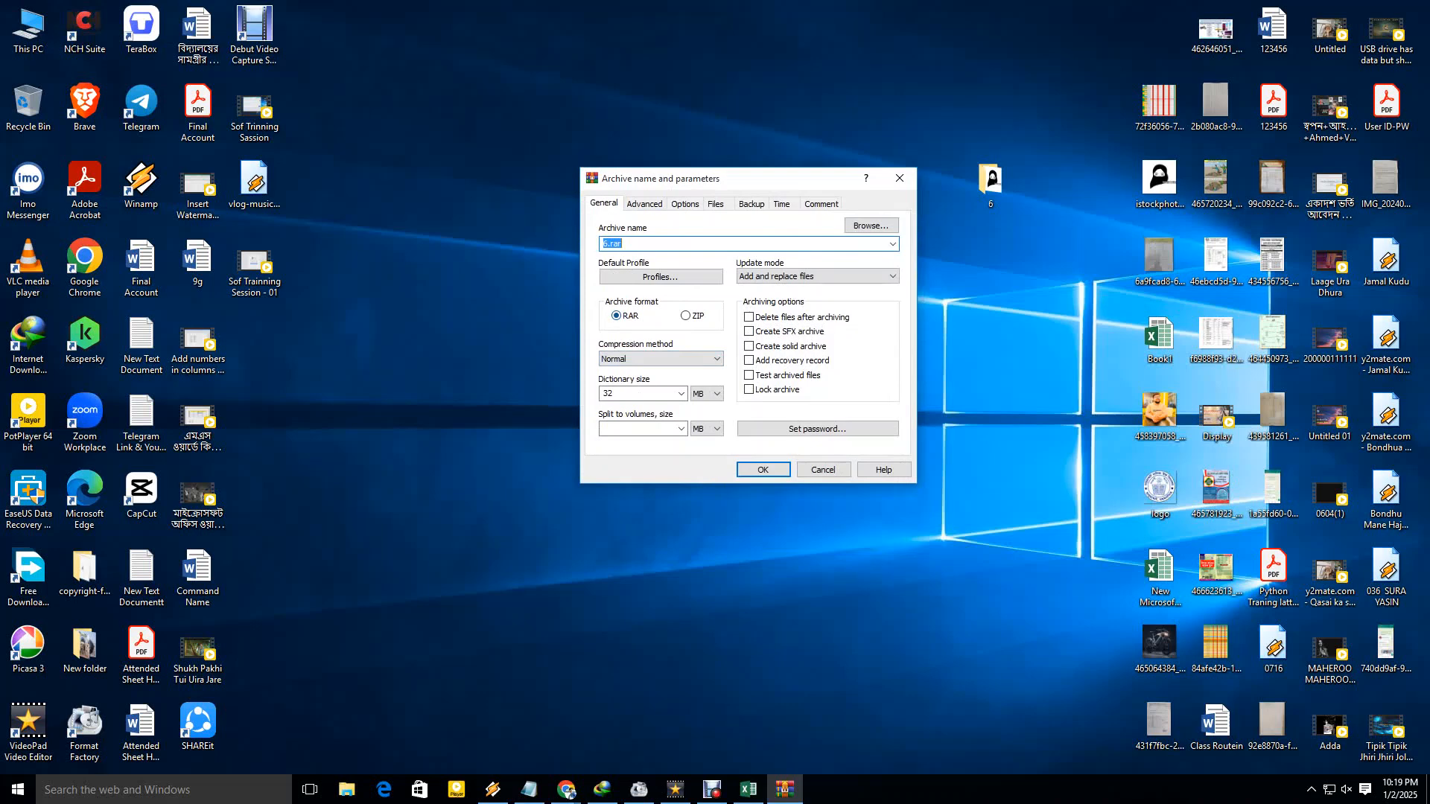
left_click(686, 316)
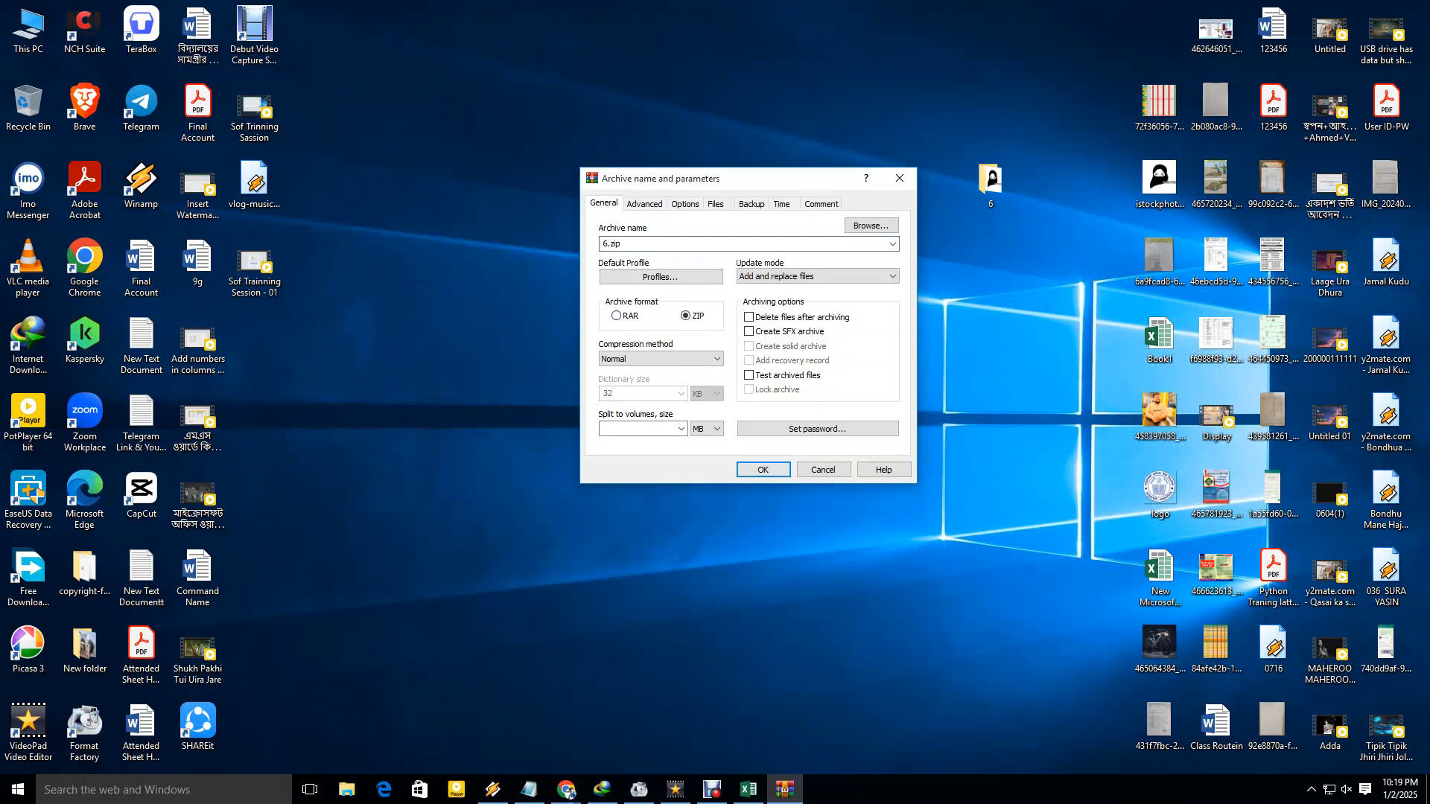
left_click(762, 469)
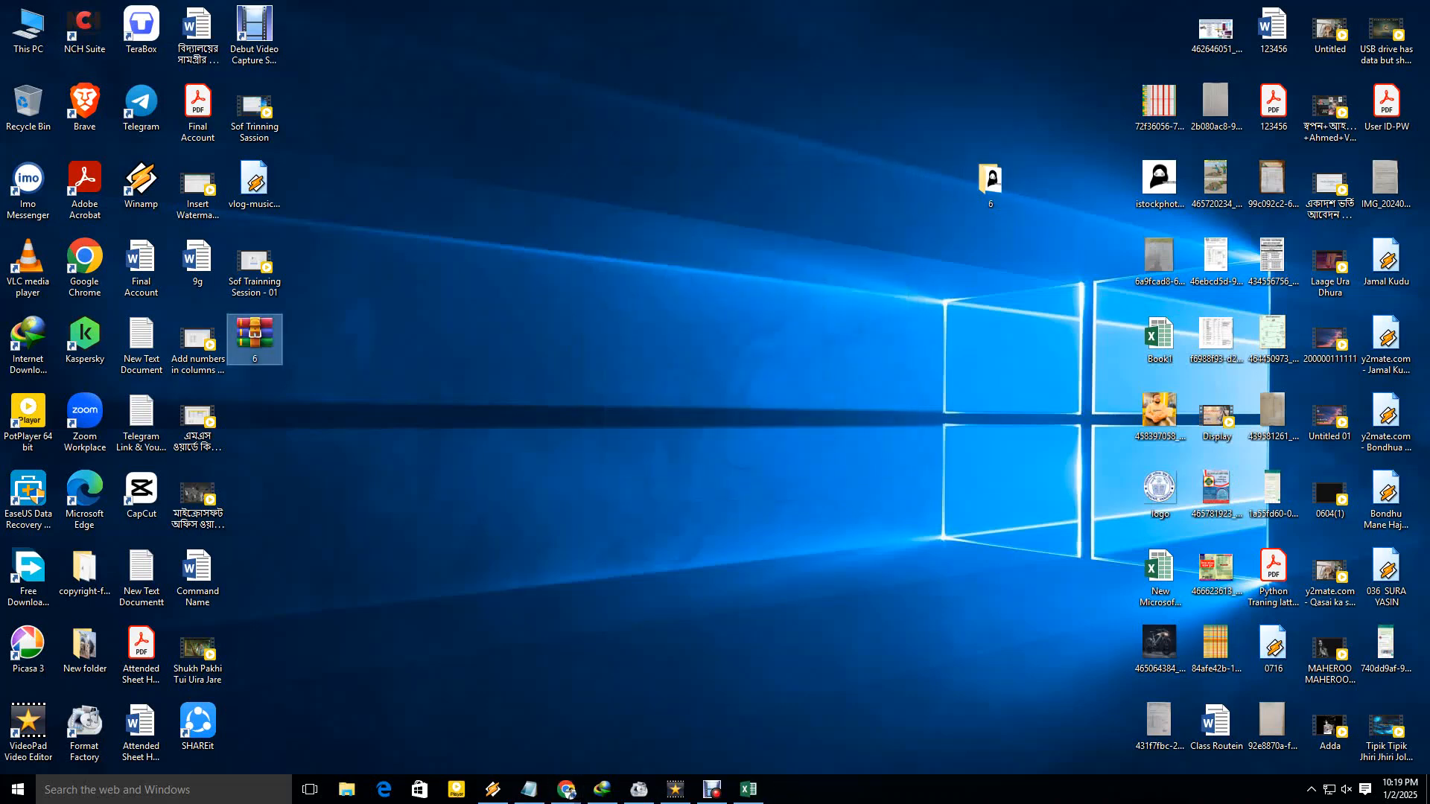
Move folder 6 beside the new 6 archive on the desktop and select the archive.
left_click_drag(450, 296, 261, 398)
left_click_drag(363, 319, 171, 392)
left_click(254, 339)
left_click(989, 183)
left_click_drag(989, 183, 311, 339)
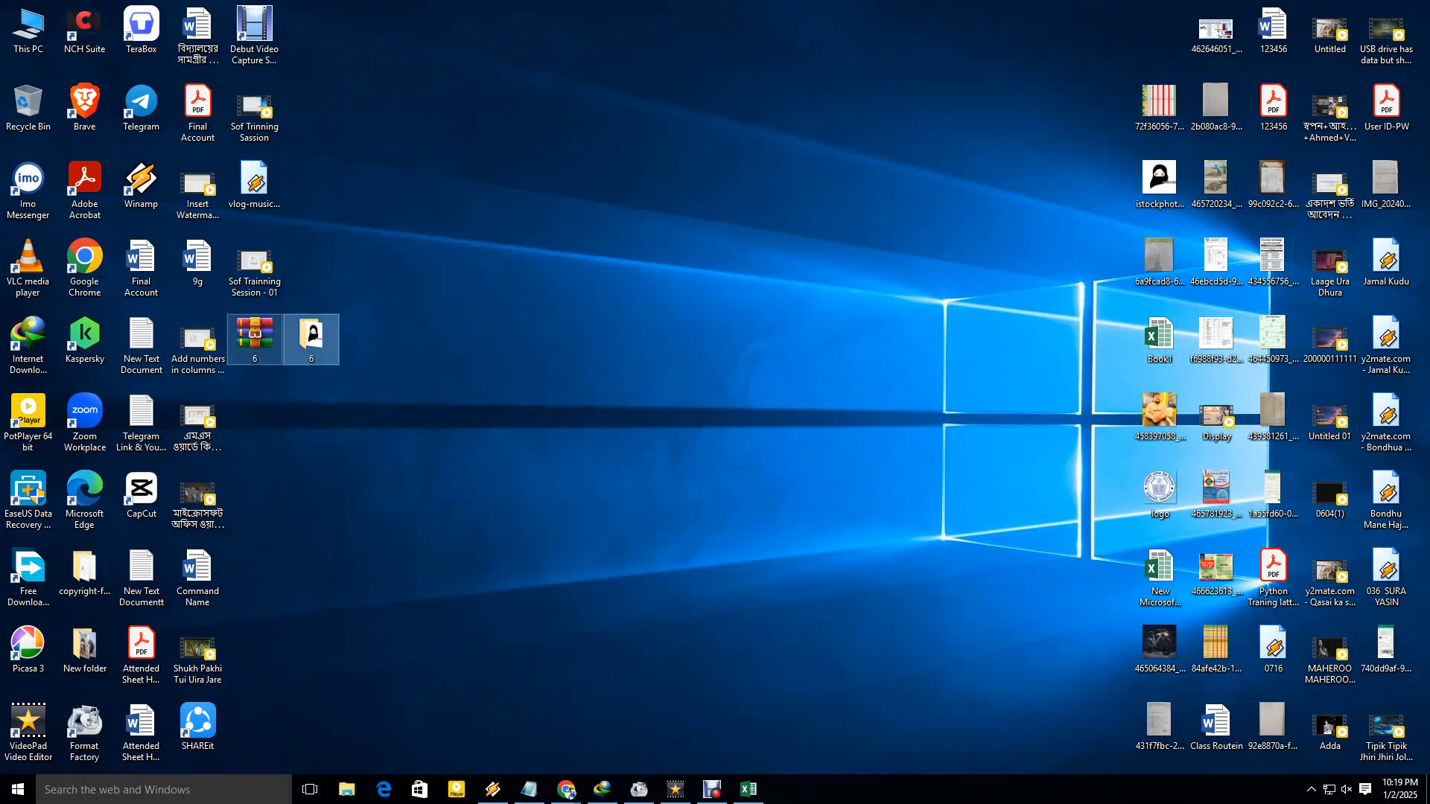
left_click(254, 339)
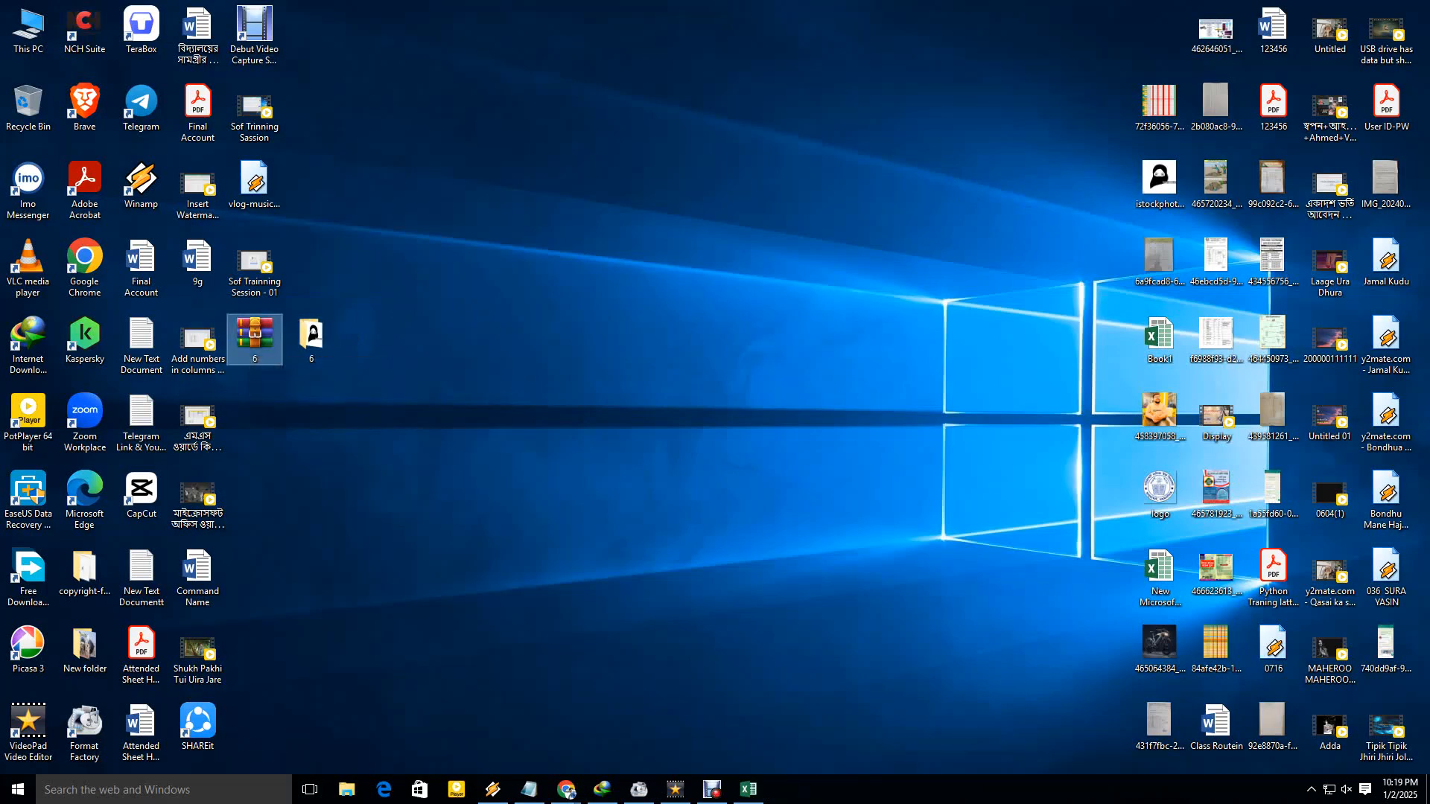
Back in Chrome, open Bulk Image Upload from the Student List.
left_click(567, 791)
scroll(745, 411, "up", 3)
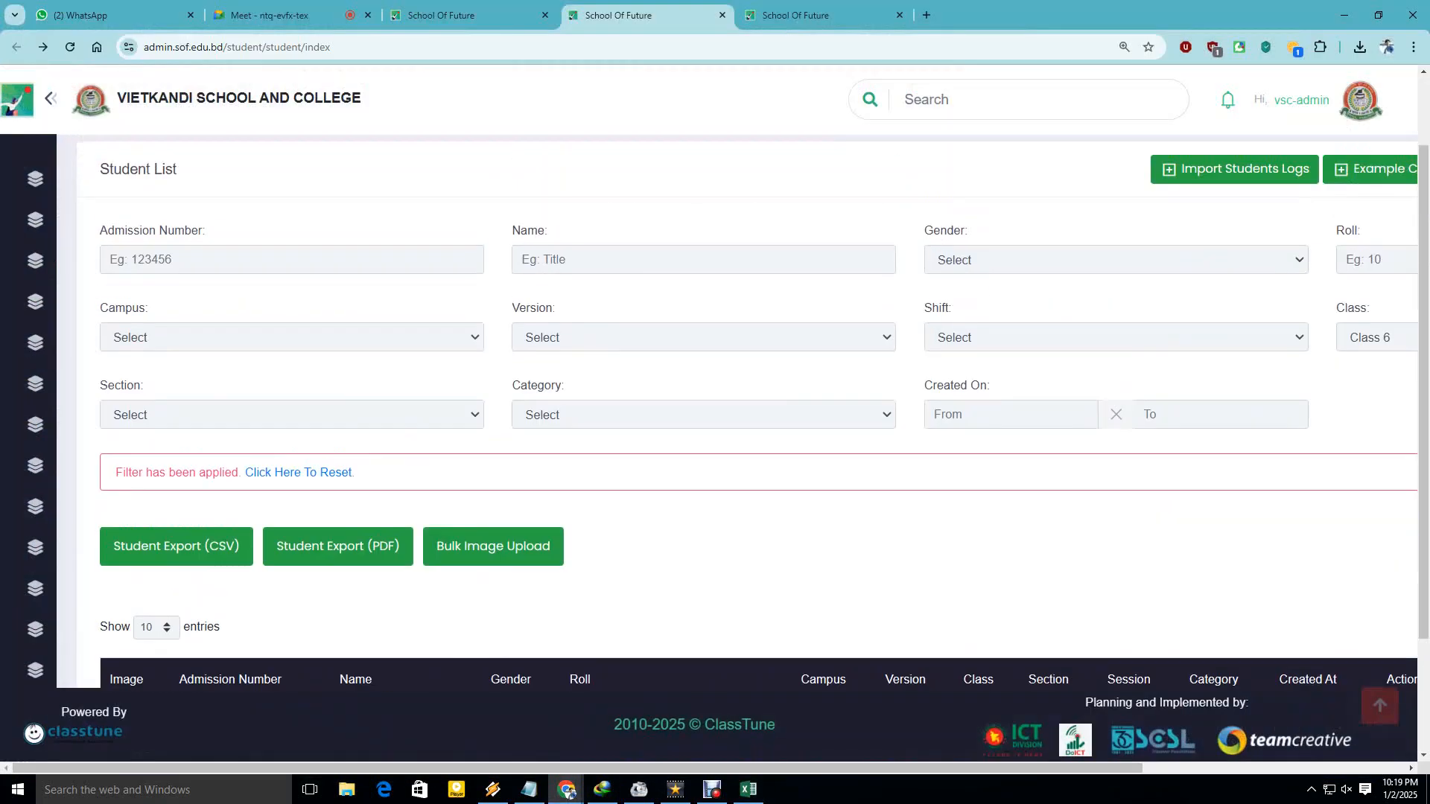
scroll(745, 411, "down", 3)
scroll(744, 411, "up", 3)
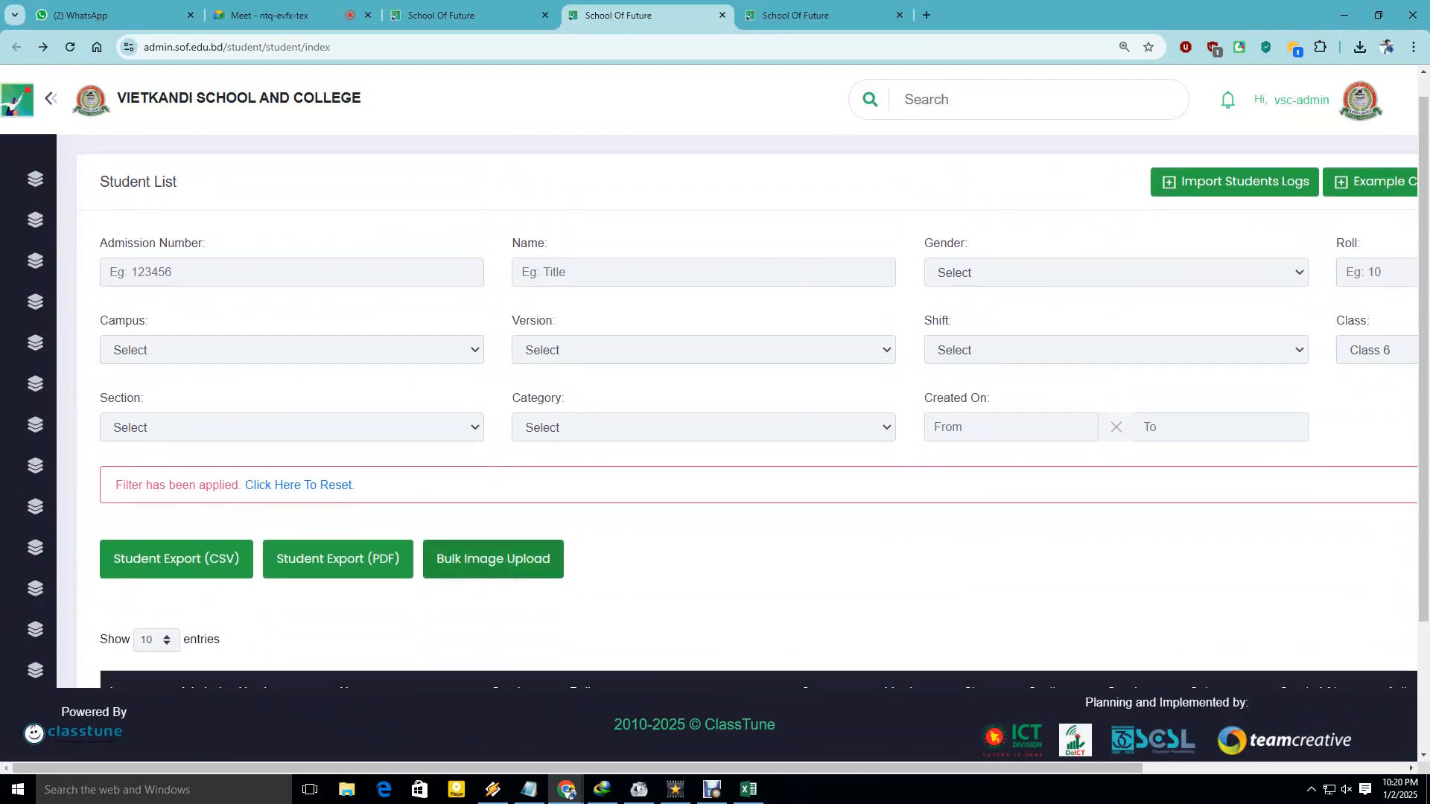
scroll(745, 411, "down", 2)
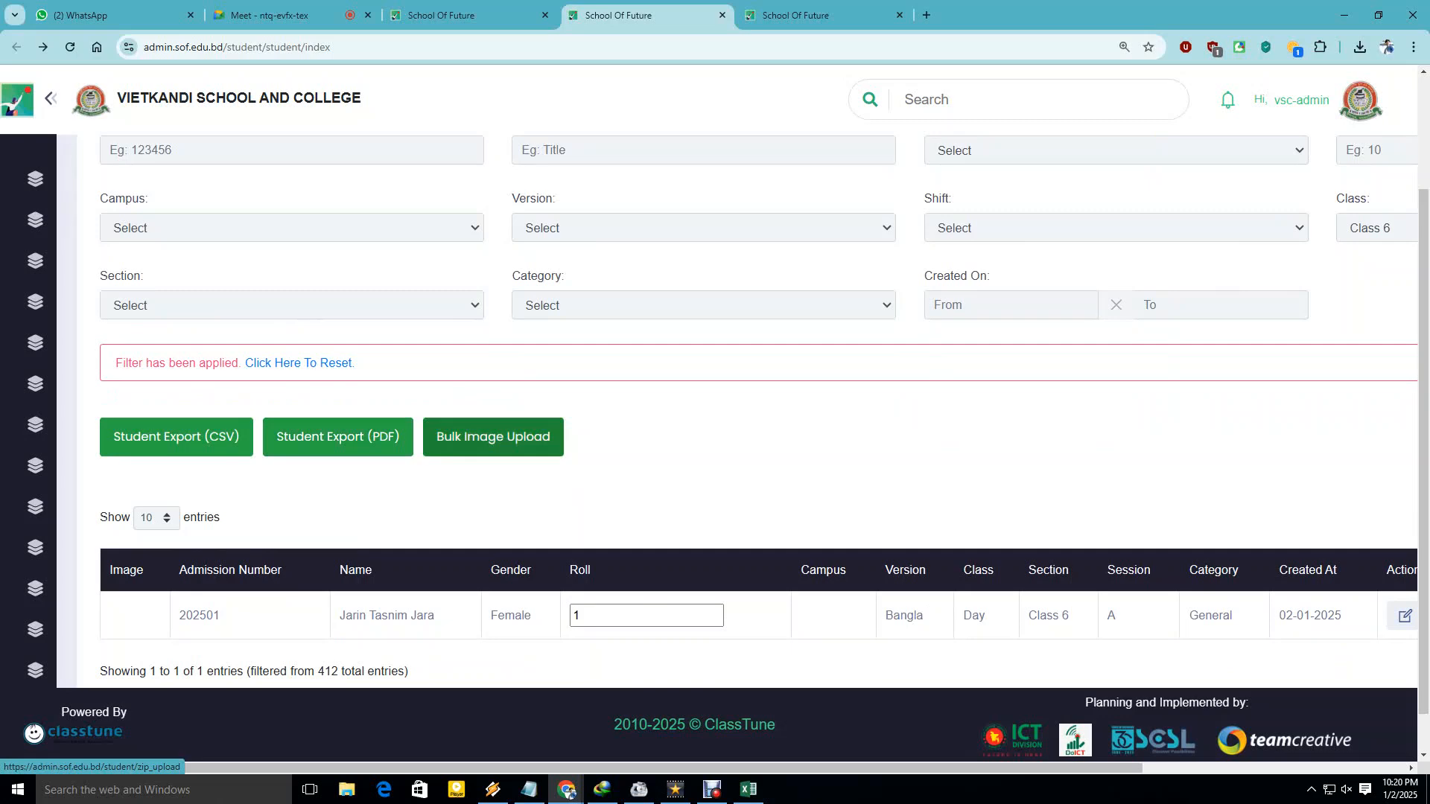
left_click(493, 437)
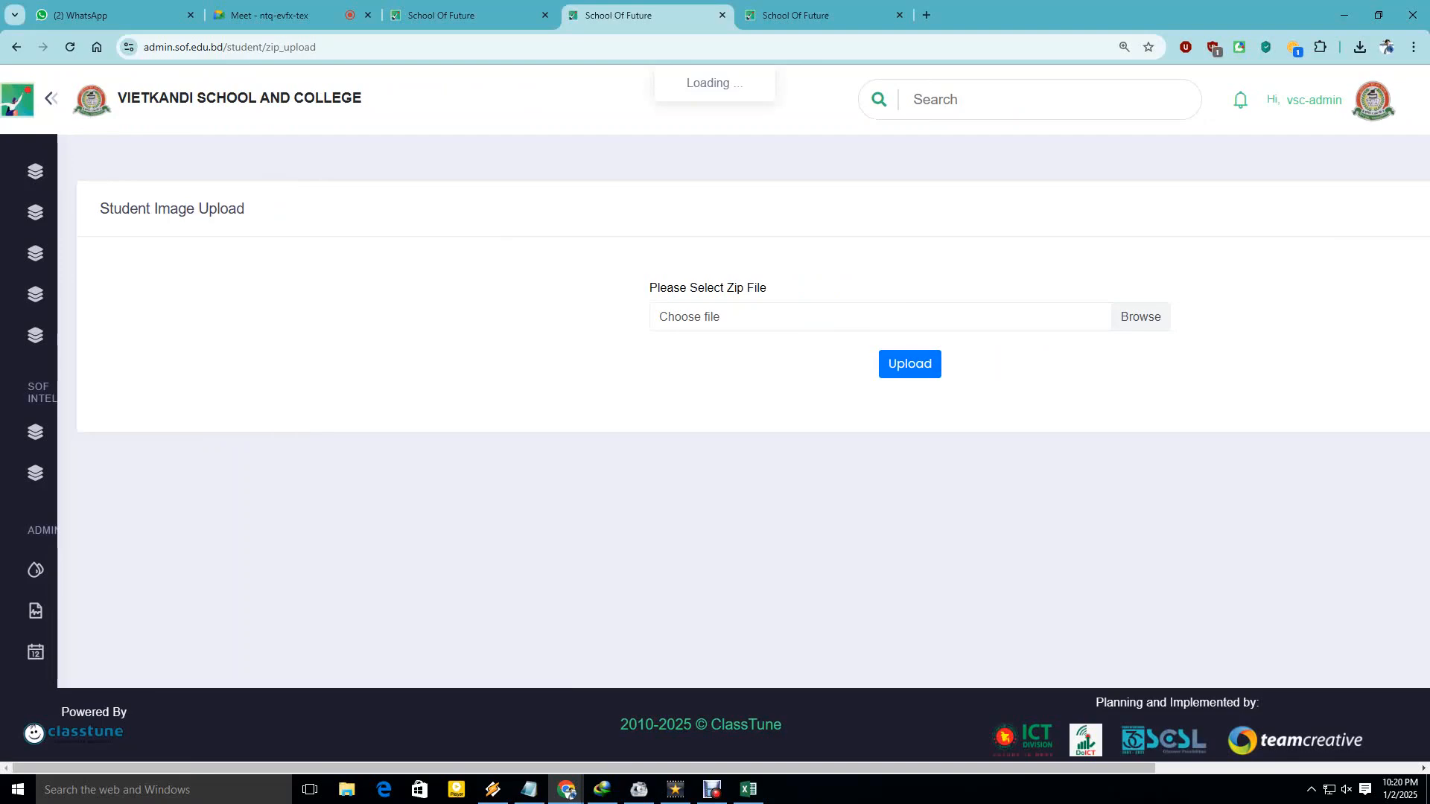
Upload 6.zip from the Desktop, accept the 1-image success message, and return to the list.
left_click(1140, 318)
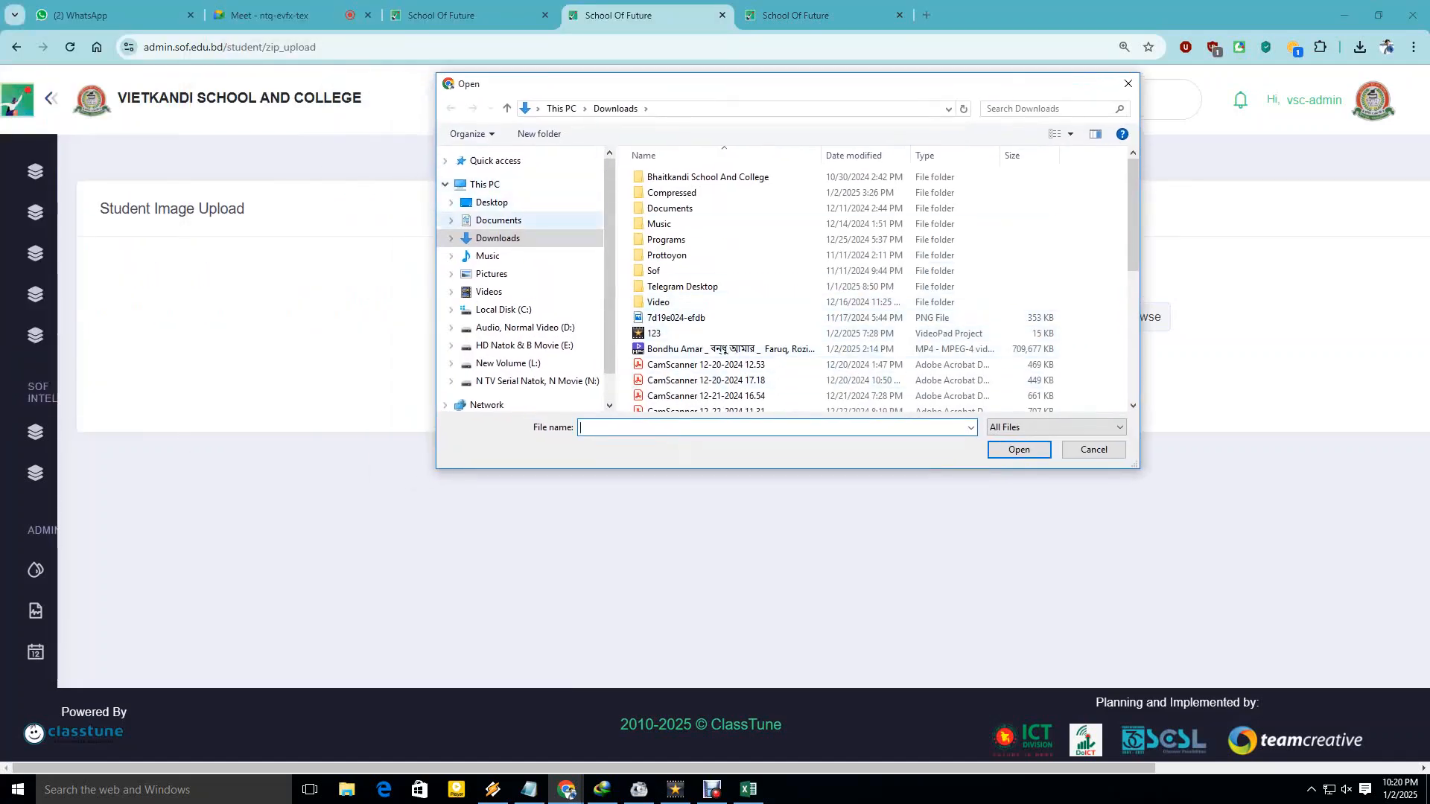
left_click(498, 220)
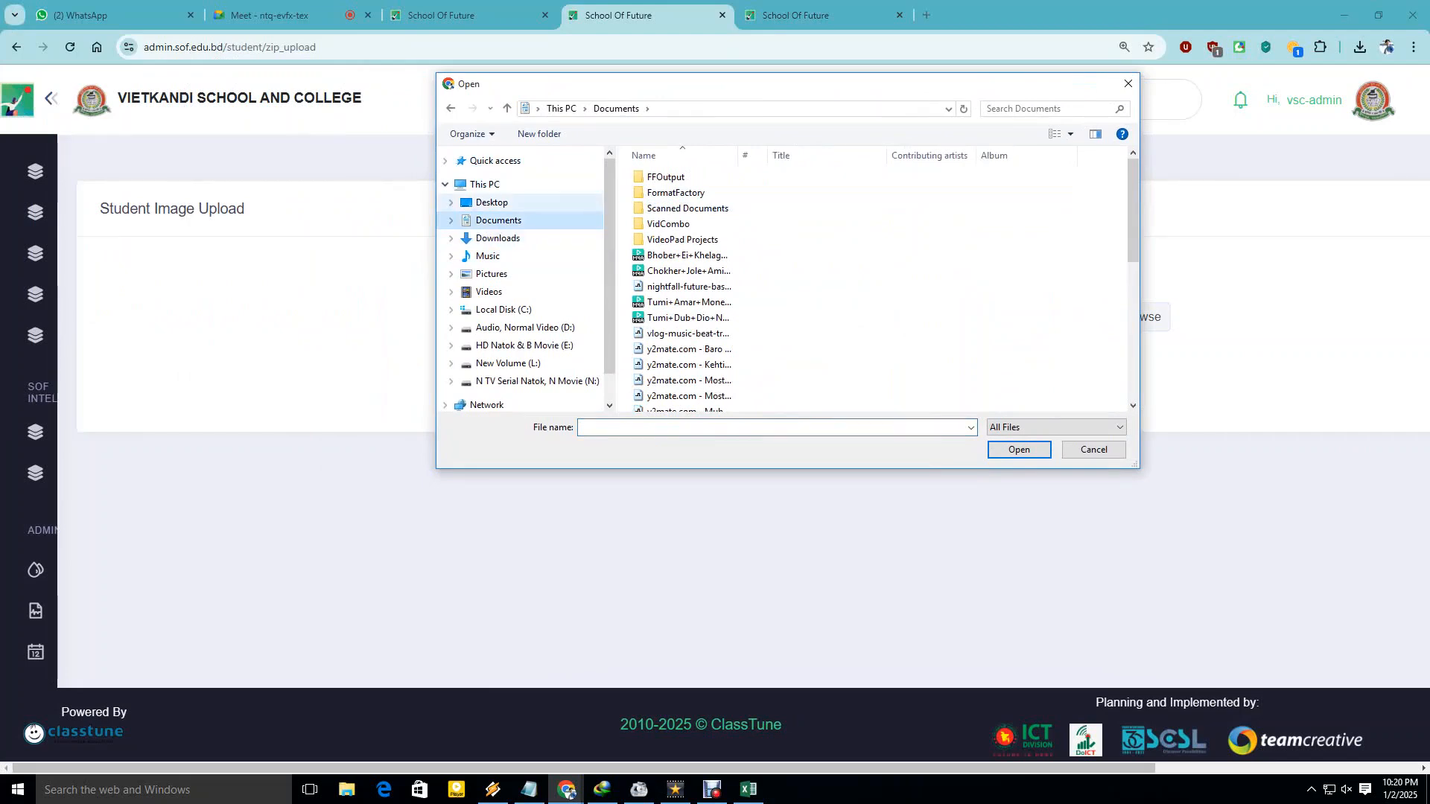
left_click(492, 202)
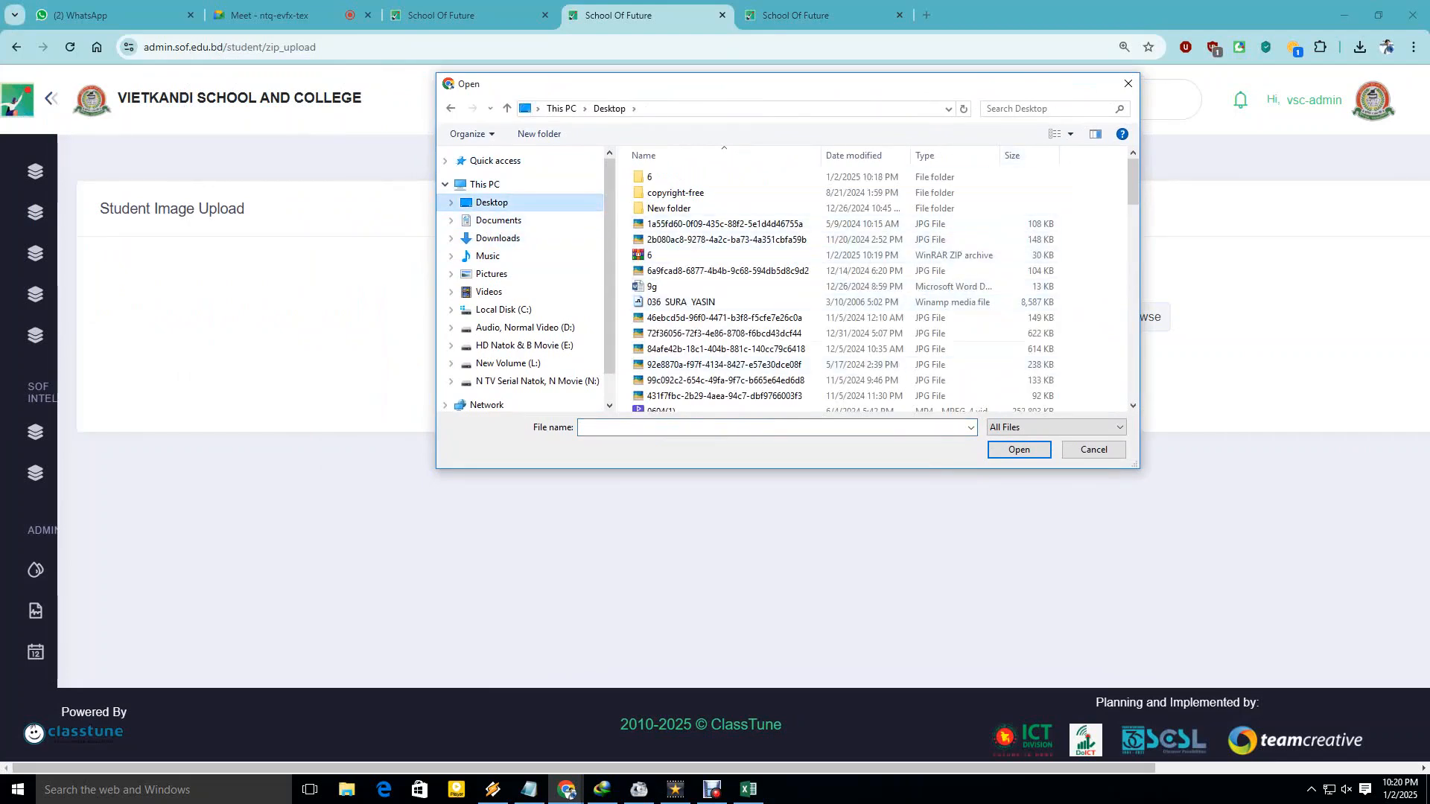
left_click(700, 256)
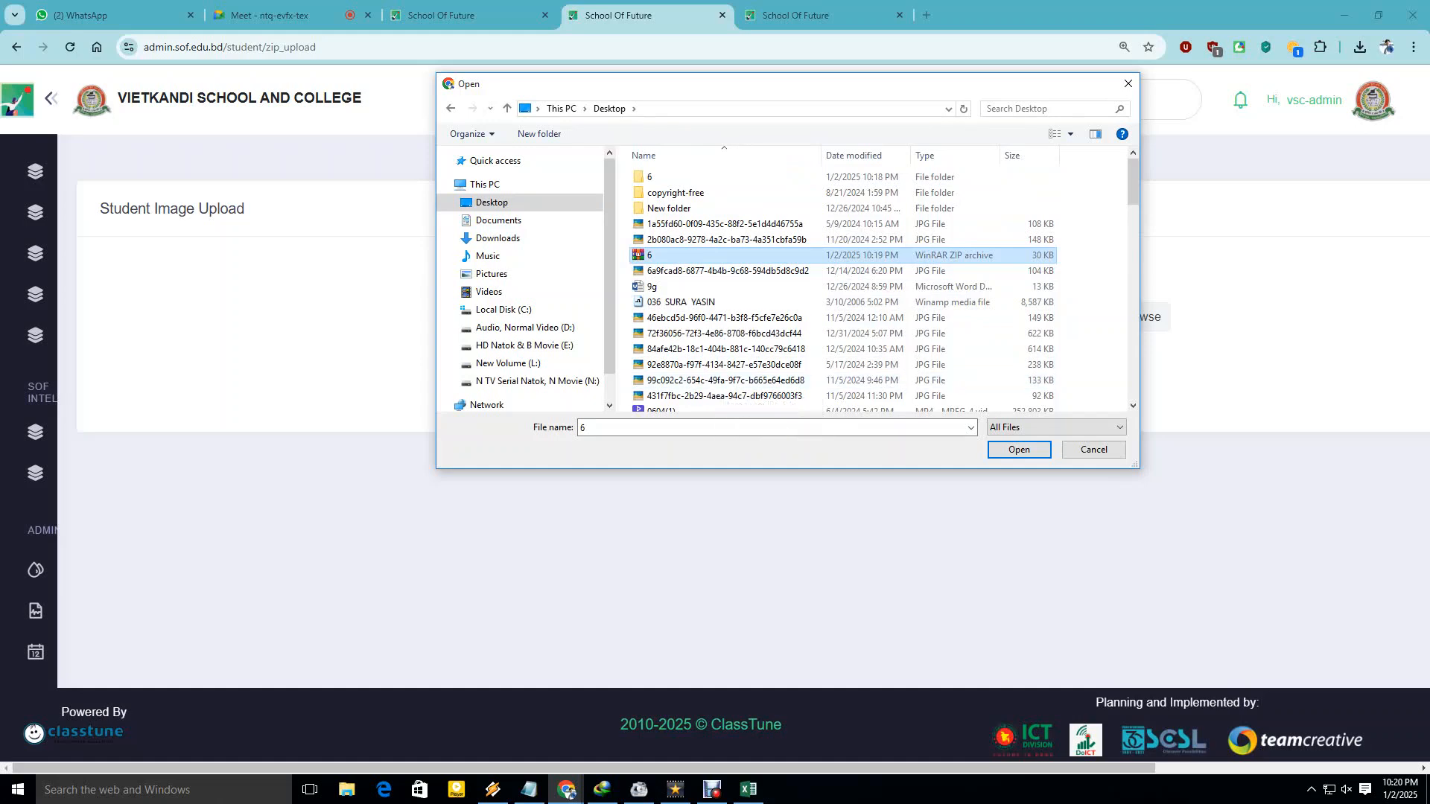
key("Return")
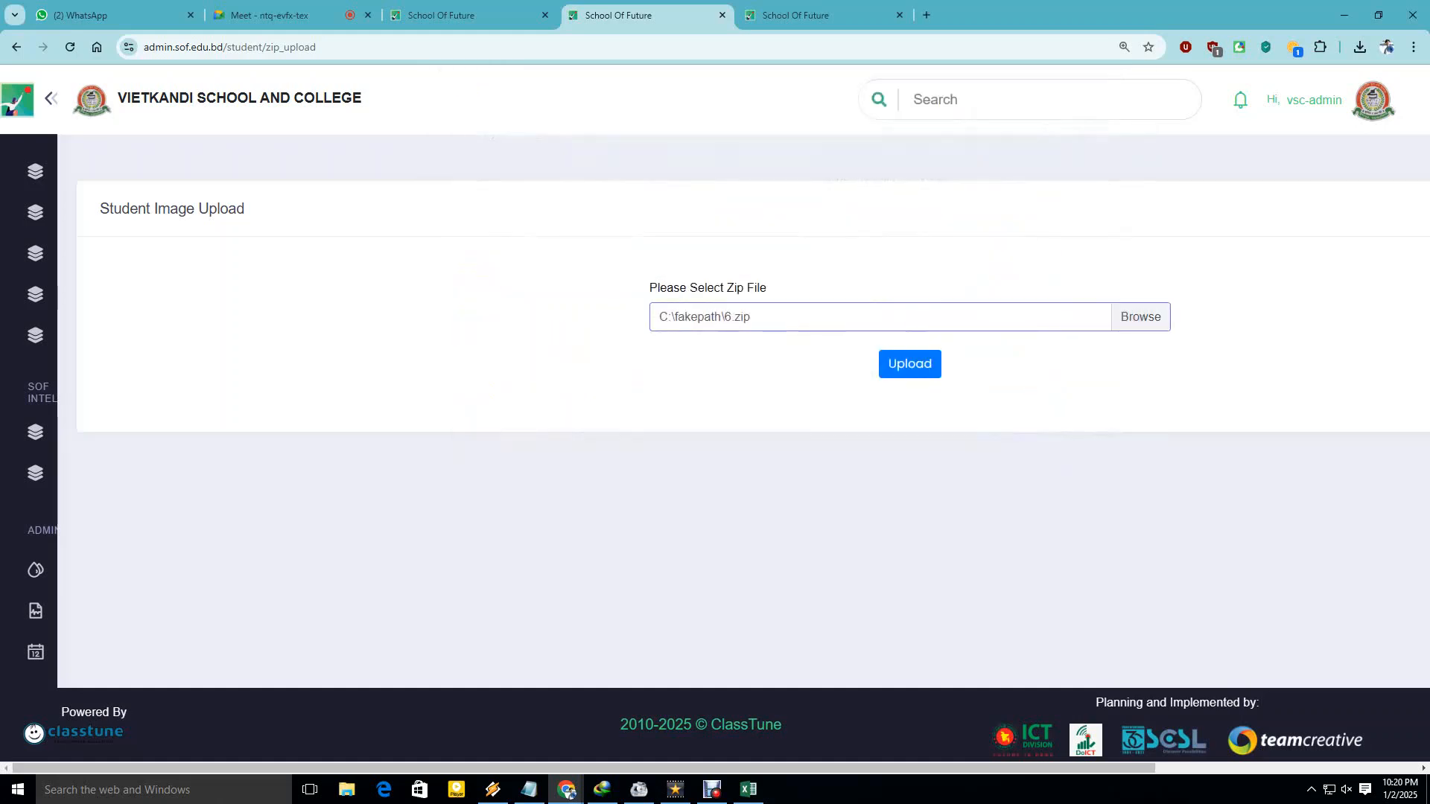
key("Tab")
key("Return")
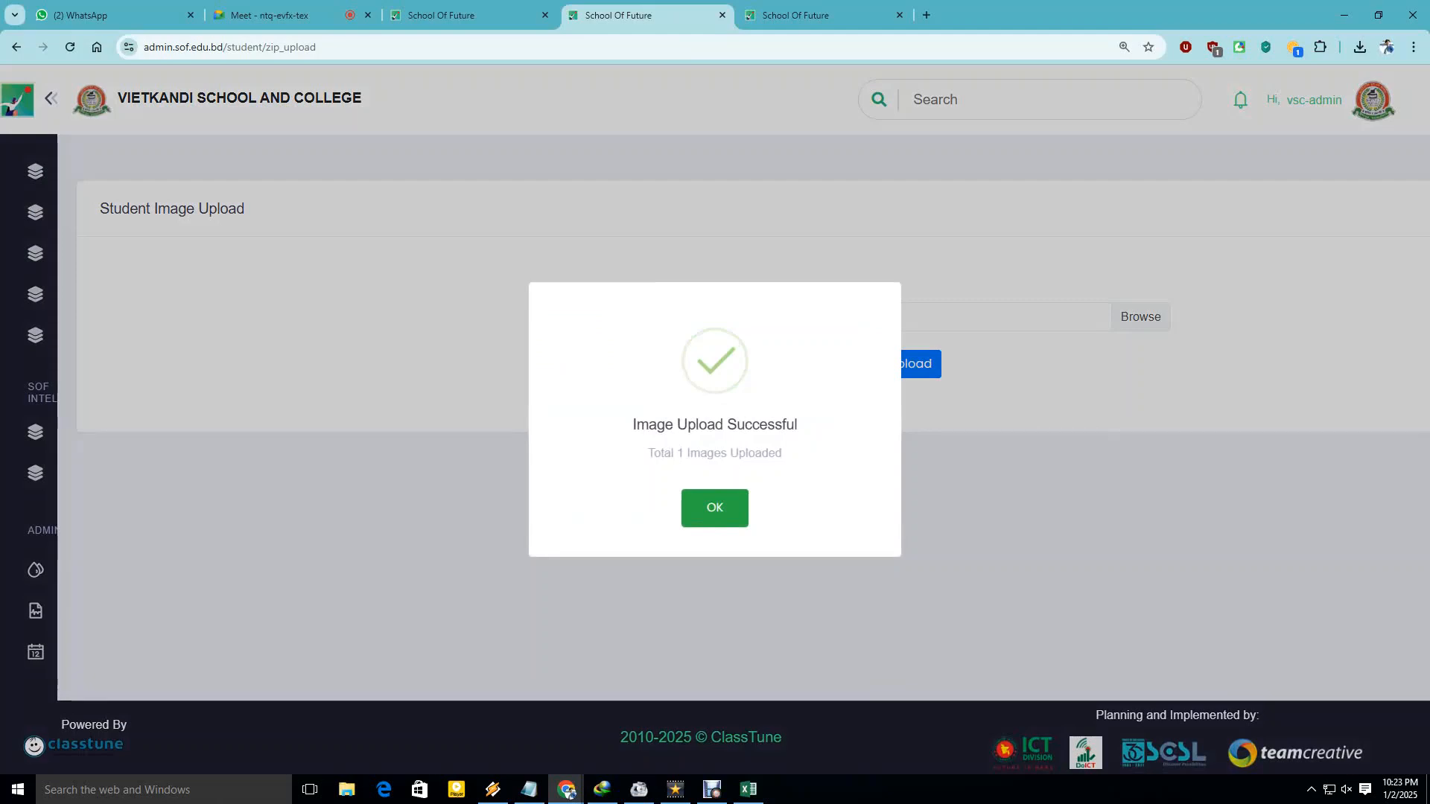
key("Return")
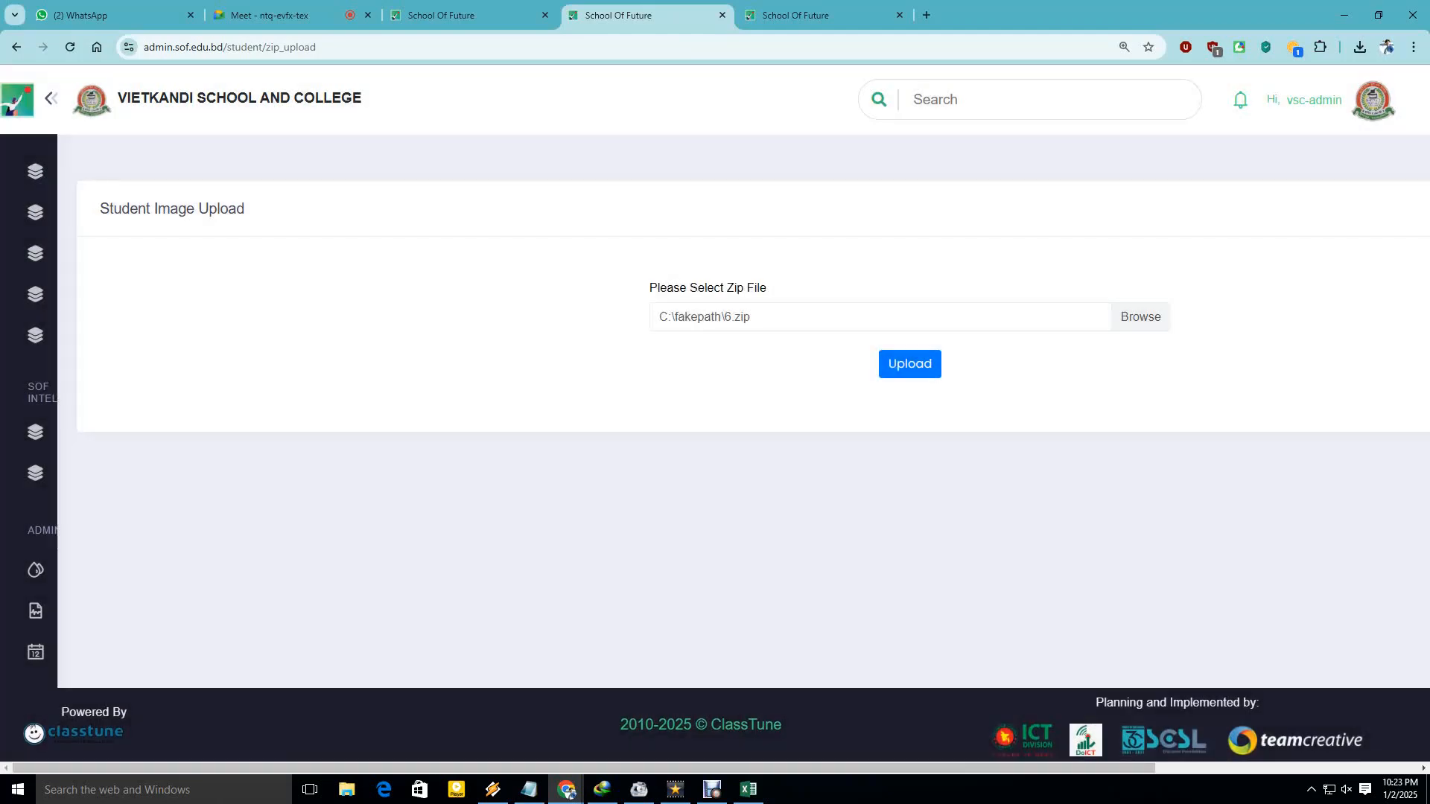
left_click(16, 47)
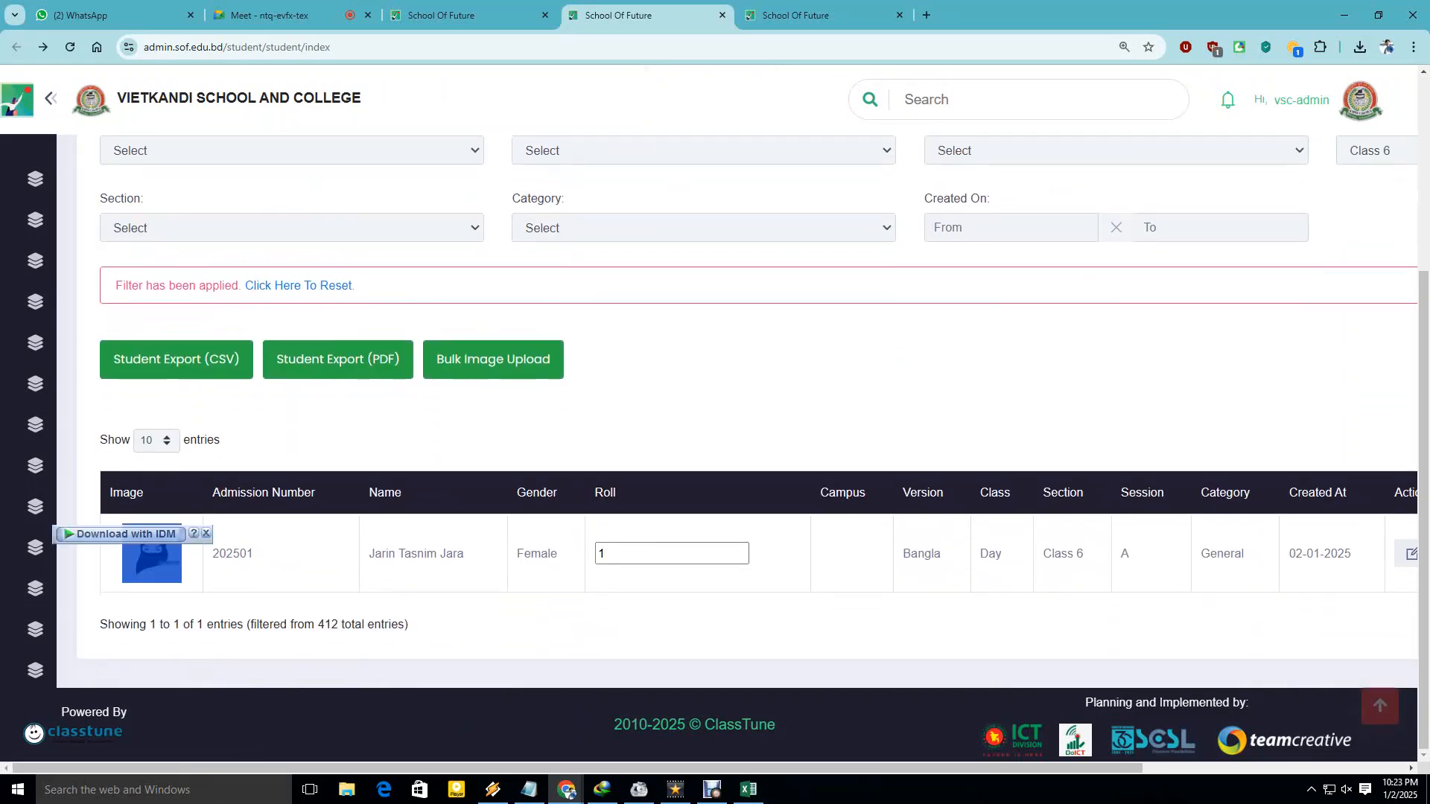
Scroll to the Action column and open the student's Edit form showing the uploaded photo.
left_click(640, 417)
left_click_drag(577, 768, 841, 768)
left_click(1084, 554)
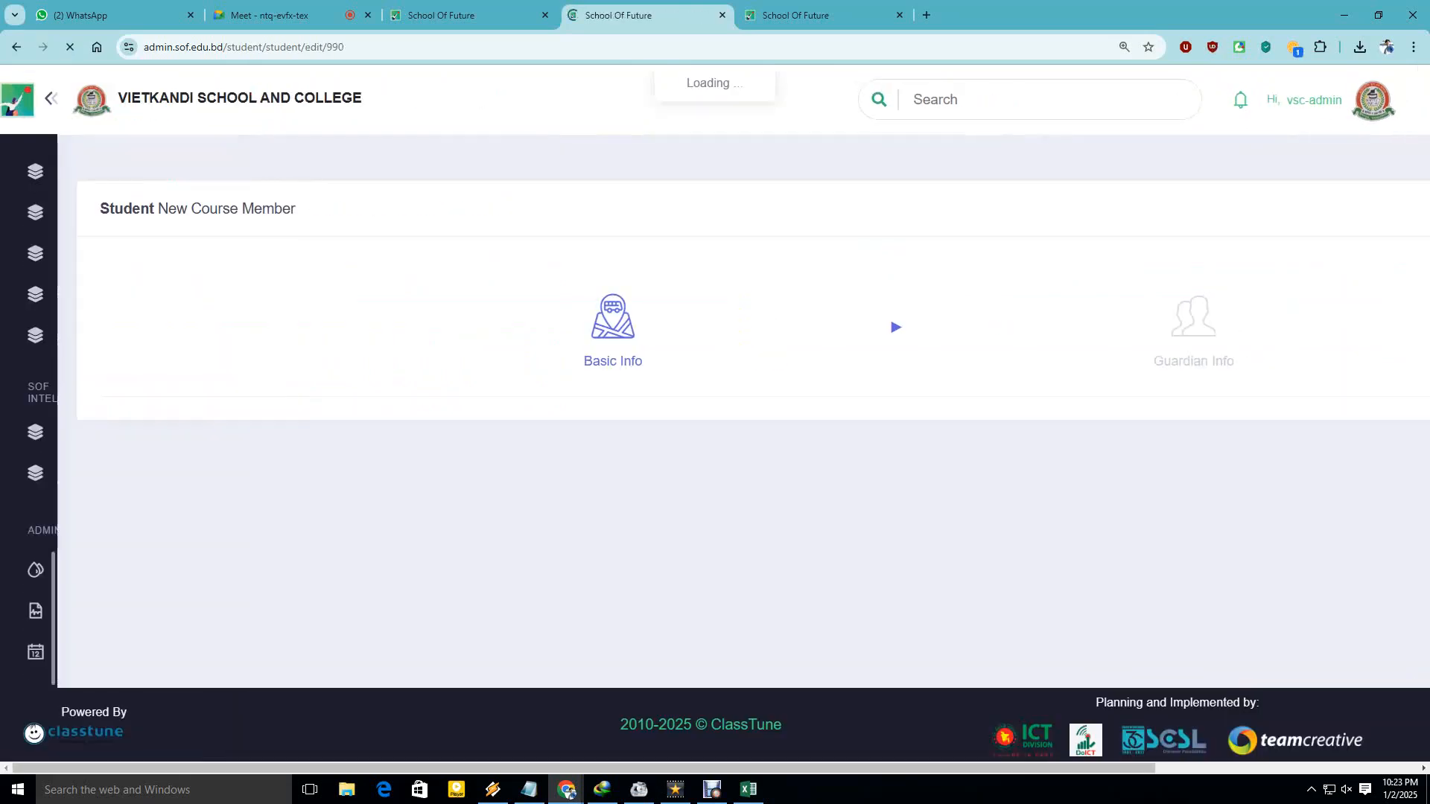
scroll(747, 411, "down", 3)
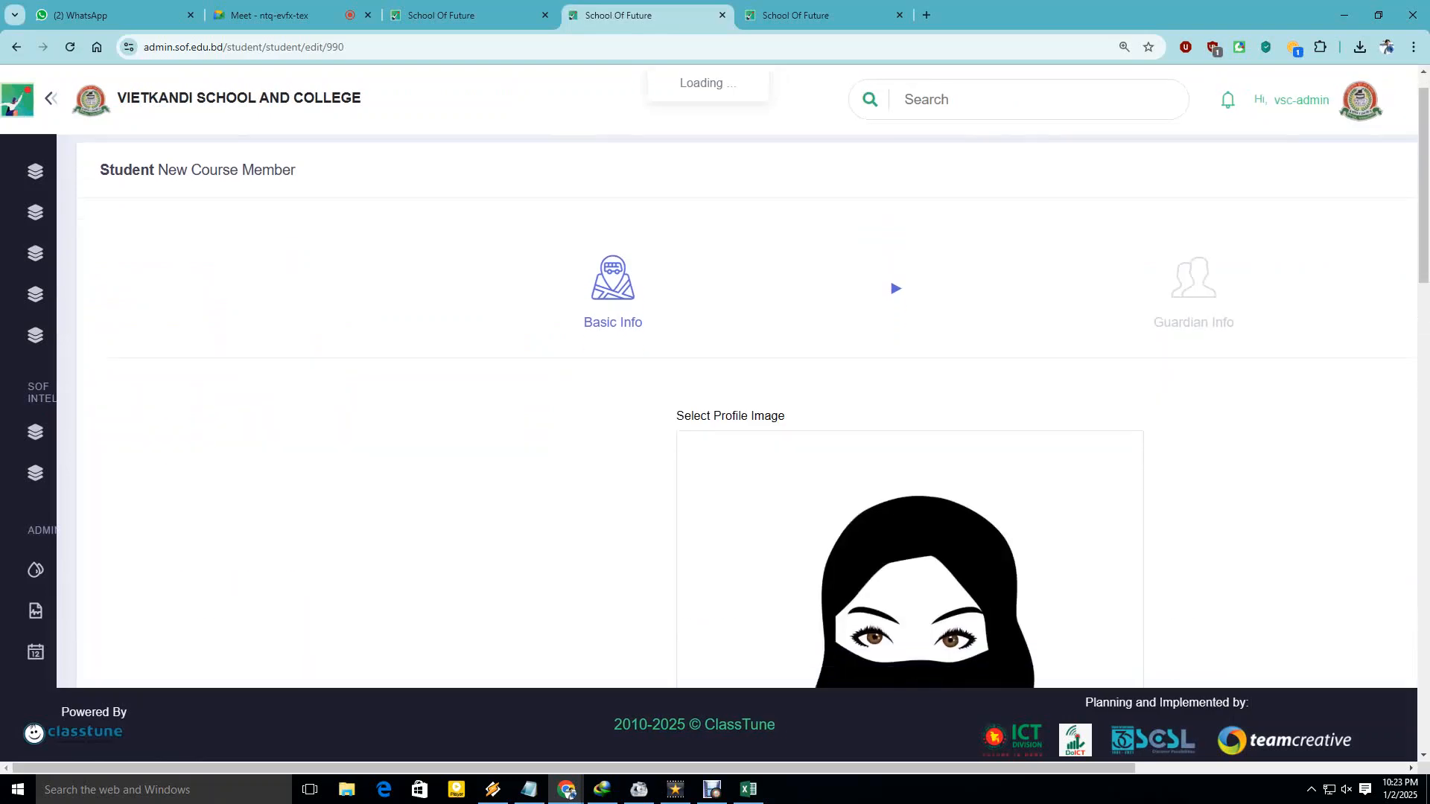
scroll(744, 410, "down", 6)
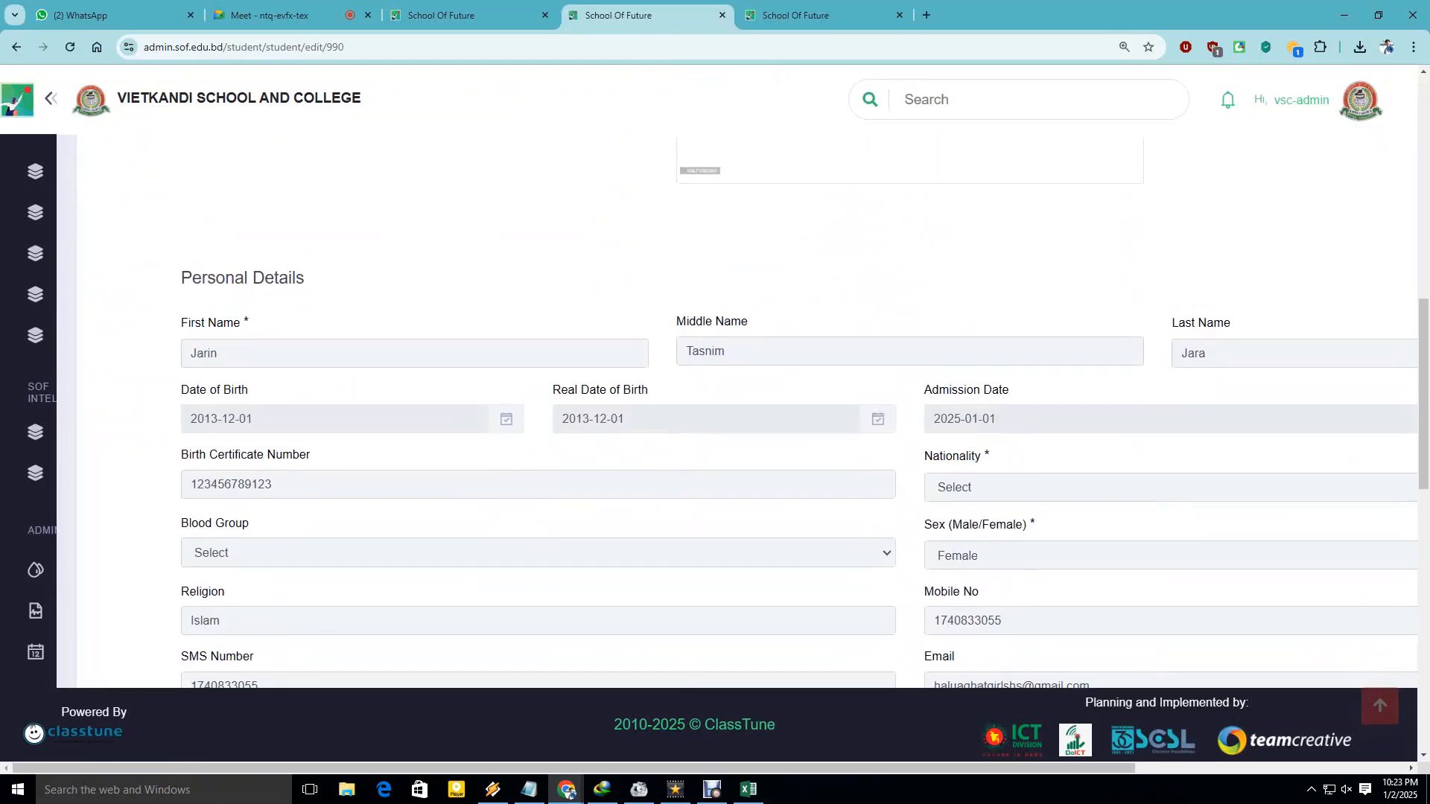
scroll(745, 409, "up", 9)
scroll(745, 409, "up", 1)
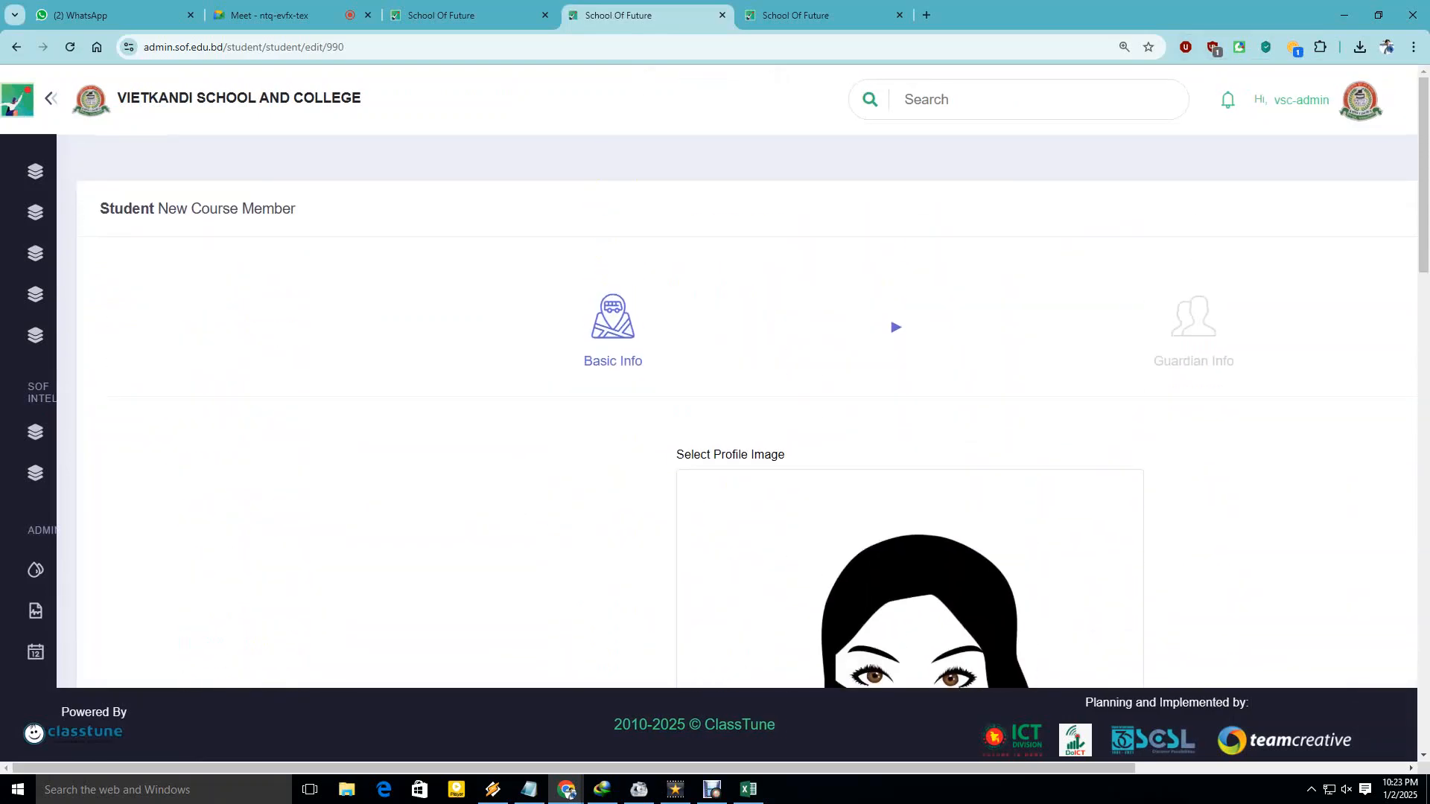